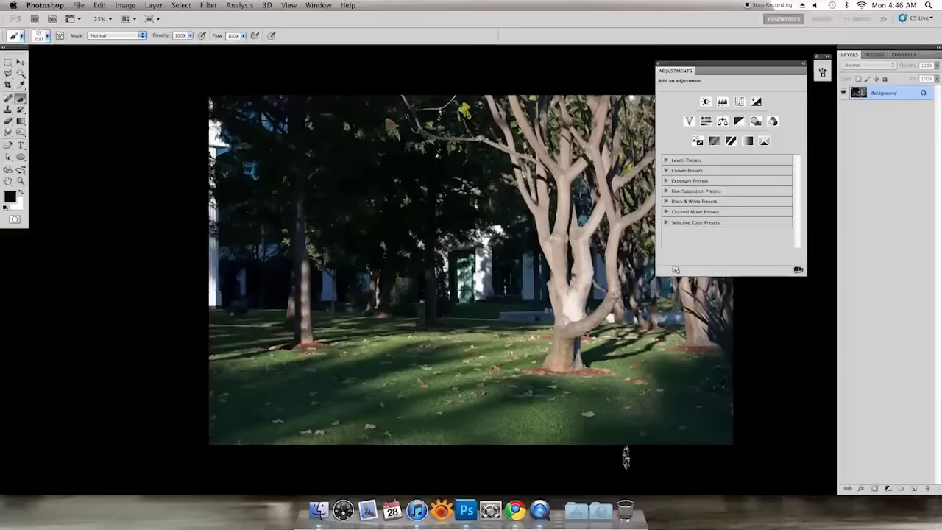
{"action": "key", "text": "f"}
Copy the tree photo into the fountain image as a new layer blended with Multiply.
{"action": "key", "text": "m"}
{"action": "key", "text": "super+a"}
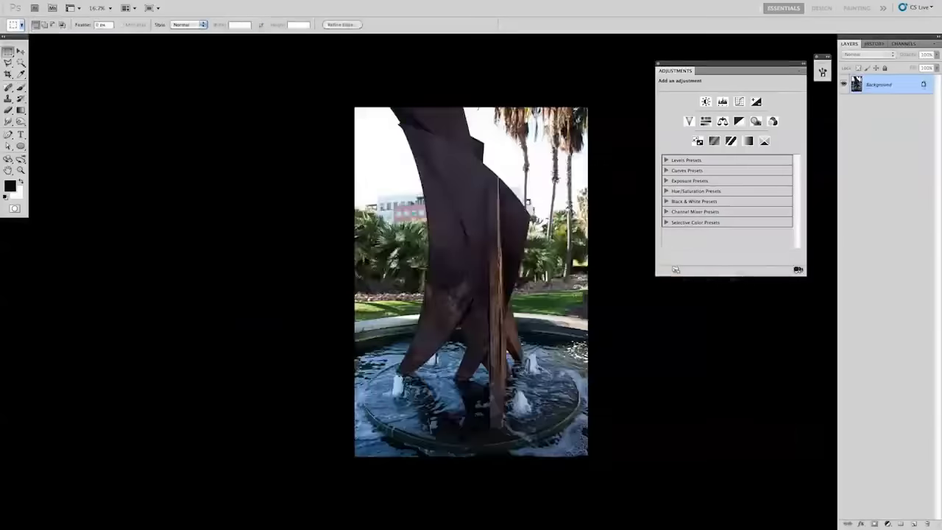
{"action": "key", "text": "ctrl+v"}
{"action": "key", "text": "ctrl+t"}
{"action": "key", "text": "Escape"}
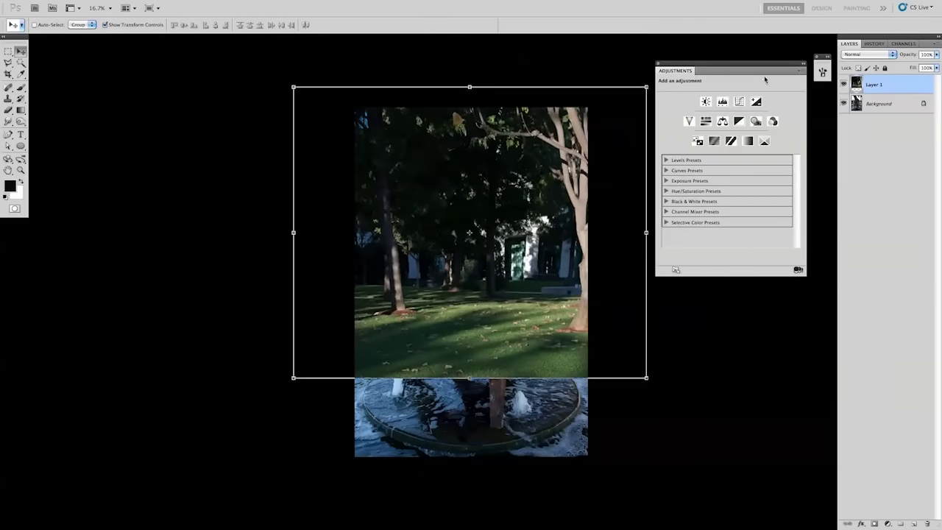
{"action": "left_click", "coordinate": [869, 54]}
{"action": "left_click", "coordinate": [861, 81]}
Erase the trees with a large soft eraser to reveal the fountain sculpture.
{"action": "key", "text": "e"}
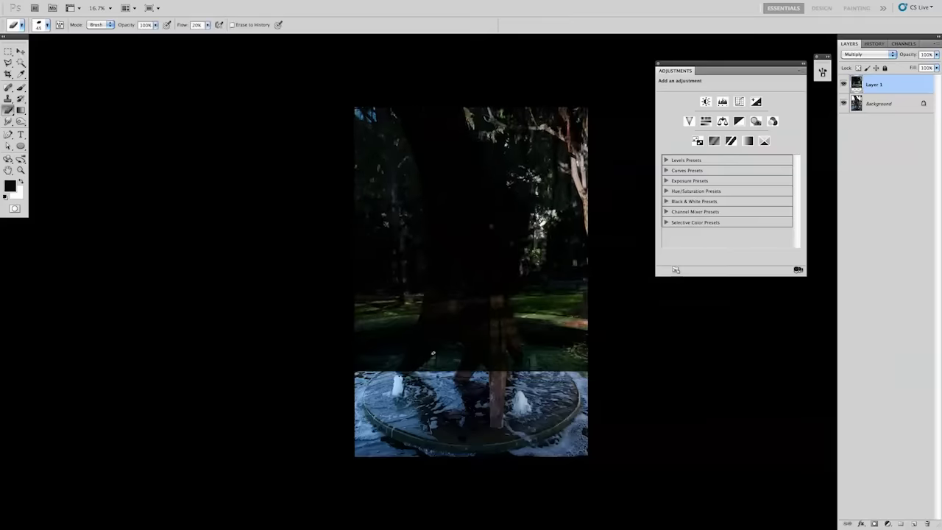
{"action": "right_click", "coordinate": [441, 143]}
{"action": "left_click", "coordinate": [703, 257]}
{"action": "key", "text": "Return"}
{"action": "mouse_move", "coordinate": [397, 360]}
{"action": "left_mouse_down"}
{"action": "mouse_move", "coordinate": [543, 346]}
{"action": "mouse_move", "coordinate": [386, 361]}
{"action": "left_mouse_up"}
{"action": "key", "text": "bracketright"}
{"action": "key", "text": "bracketright"}
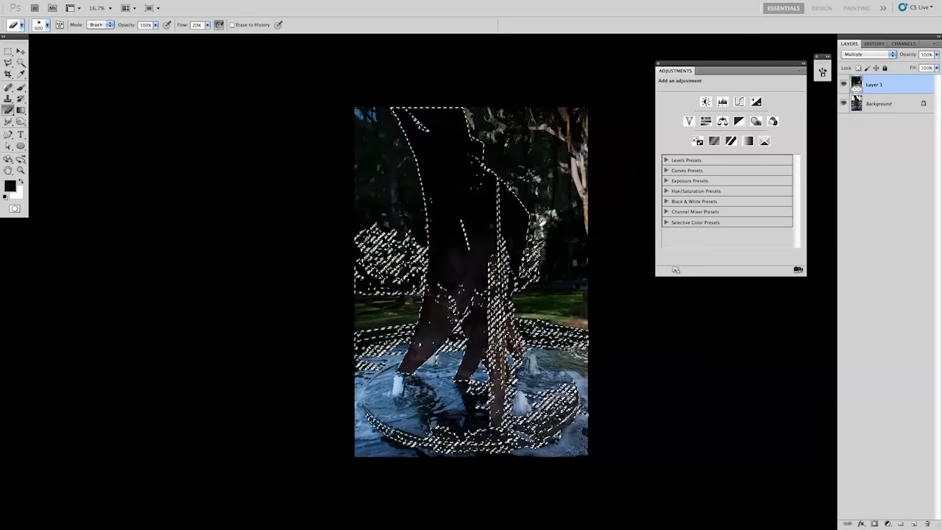
{"action": "key", "text": "ctrl+d"}
{"action": "left_click_drag", "start_coordinate": [528, 171], "coordinate": [449, 137]}
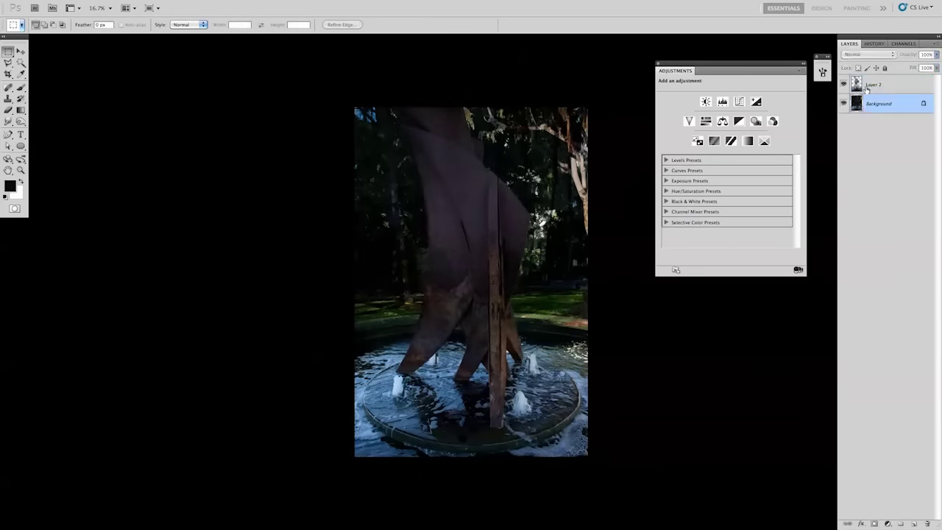
{"action": "key", "text": "b"}
{"action": "key", "text": "ctrl+l"}
Brighten the image with Levels and paint sampled grey-blue over the water line on Layer 2.
{"action": "key", "text": "Return"}
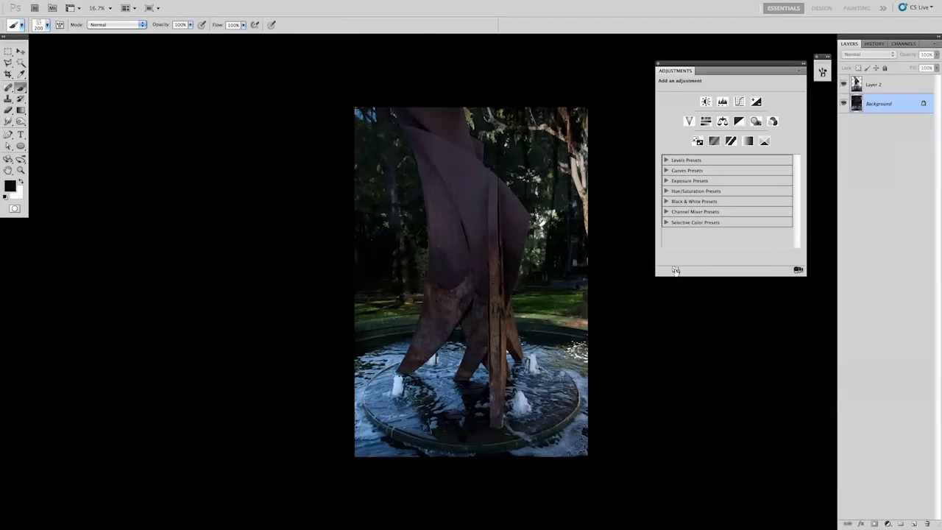
{"action": "left_click", "coordinate": [541, 355], "text": "alt"}
{"action": "left_click", "coordinate": [856, 84]}
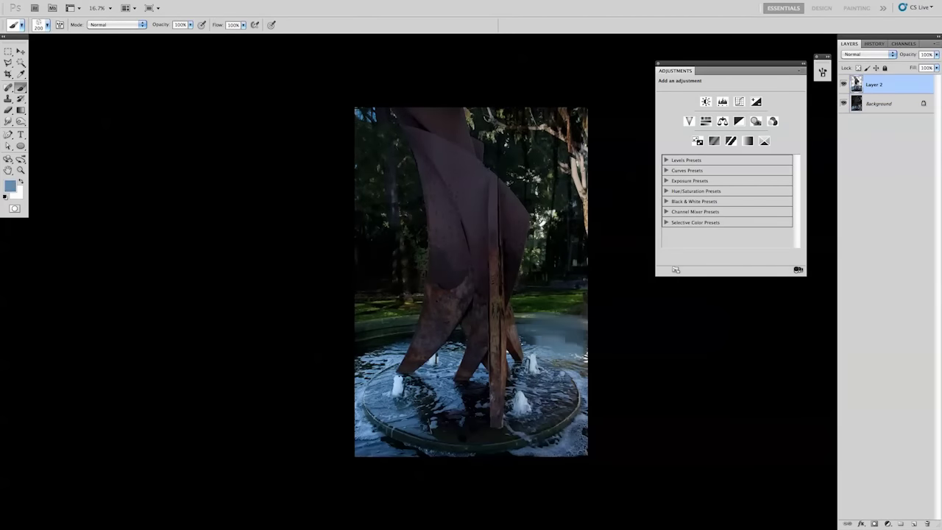
{"action": "left_click_drag", "start_coordinate": [582, 327], "coordinate": [357, 339]}
{"action": "left_click", "coordinate": [383, 335], "text": "alt"}
{"action": "left_click_drag", "start_coordinate": [516, 324], "coordinate": [589, 335]}
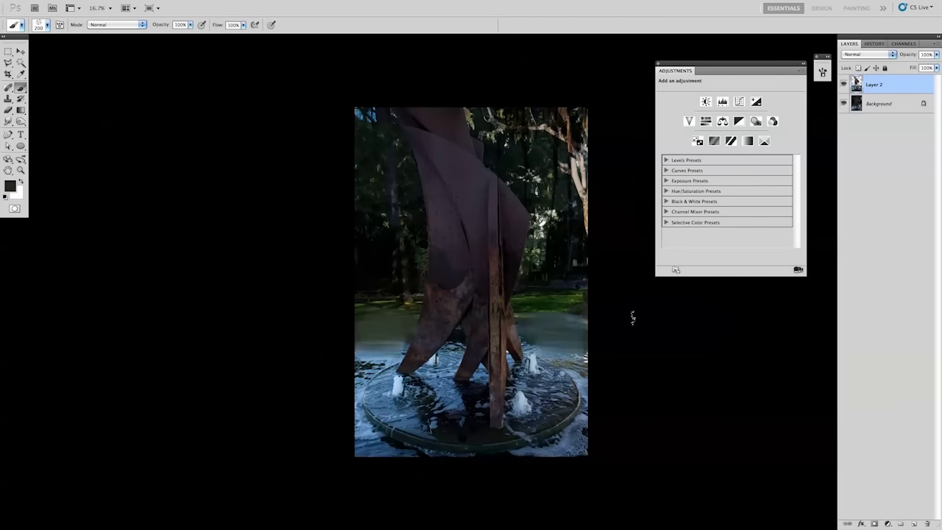
Flip the canvas horizontally and set up a Clone Stamp brush tip.
{"action": "key", "text": "ctrl+shift+h"}
{"action": "key", "text": "s"}
{"action": "right_click", "coordinate": [446, 141]}
{"action": "left_click", "coordinate": [456, 176]}
{"action": "left_click", "coordinate": [543, 175]}
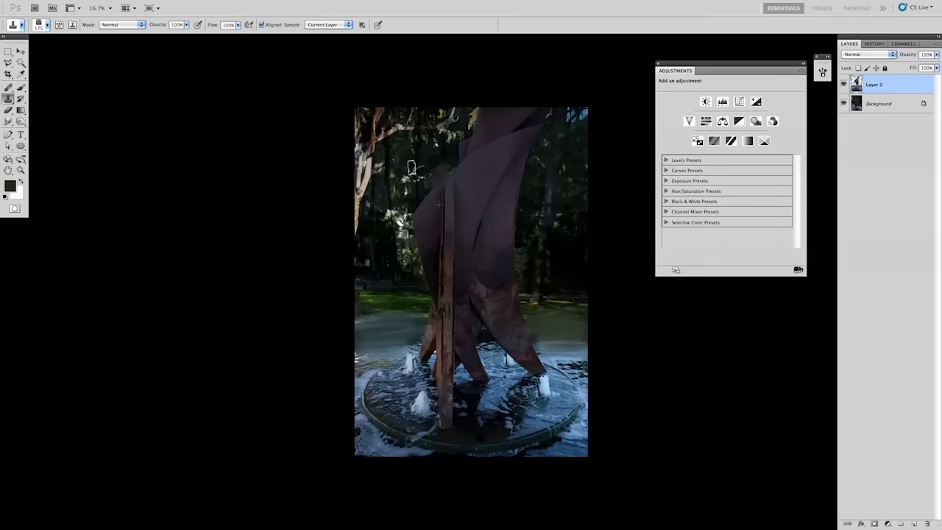
Duplicate the sculpture layer and rotate the copy upside down.
{"action": "key", "text": "ctrl+j"}
{"action": "key", "text": "ctrl+t"}
{"action": "mouse_move", "coordinate": [331, 243]}
{"action": "left_mouse_down"}
{"action": "mouse_move", "coordinate": [518, 235]}
{"action": "mouse_move", "coordinate": [559, 221]}
{"action": "left_mouse_up"}
{"action": "key", "text": "Return"}
Lasso and delete the top-right part of the rotated copy.
{"action": "key", "text": "l"}
{"action": "left_click_drag", "start_coordinate": [610, 105], "coordinate": [552, 235]}
{"action": "key", "text": "ctrl+d"}
{"action": "left_click_drag", "start_coordinate": [475, 84], "coordinate": [462, 99]}
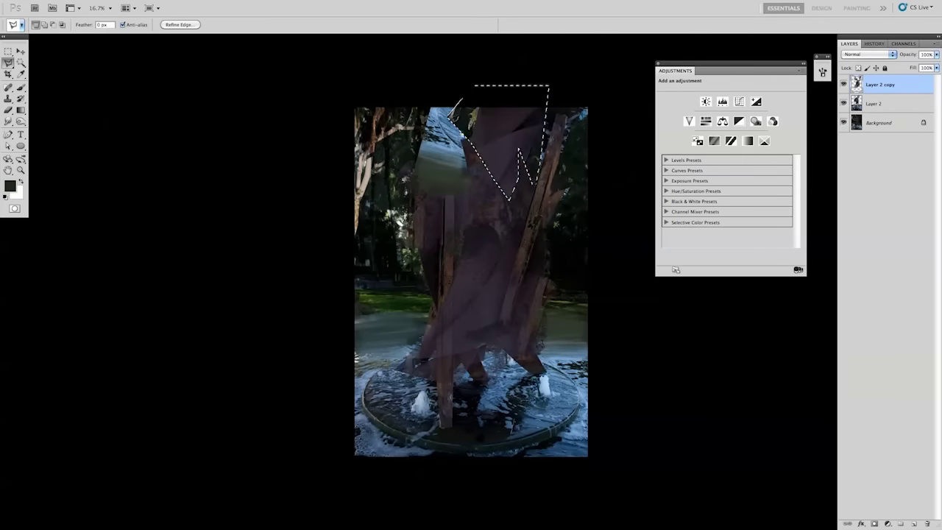
{"action": "key", "text": "Delete"}
{"action": "key", "text": "ctrl+d"}
Clone dark texture over the lower statue and adjust its Levels.
{"action": "key", "text": "s"}
{"action": "left_click_drag", "start_coordinate": [410, 221], "coordinate": [461, 379]}
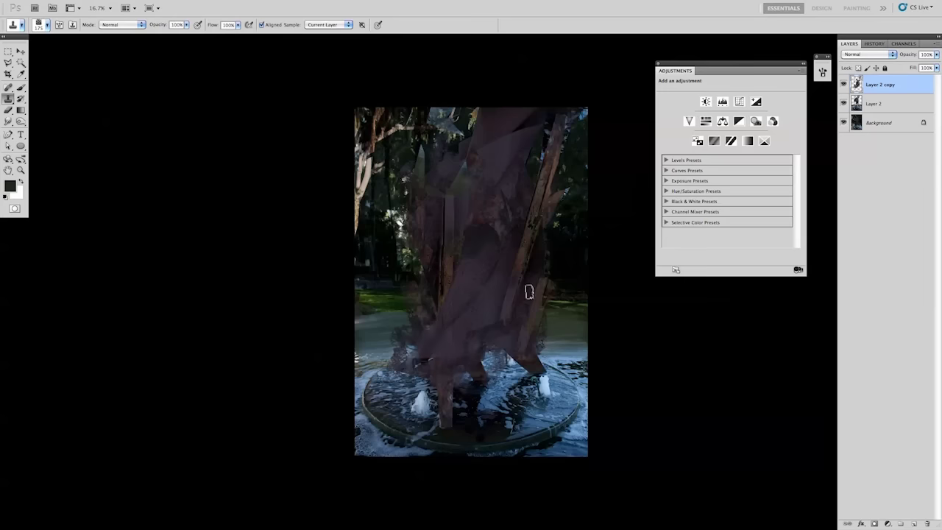
{"action": "key", "text": "ctrl+l"}
{"action": "key", "text": "Return"}
Duplicate the layer again and distort the new copy's top-right corner.
{"action": "key", "text": "ctrl+j"}
{"action": "key", "text": "ctrl+t"}
{"action": "mouse_move", "coordinate": [649, 55]}
{"action": "left_mouse_down"}
{"action": "mouse_move", "coordinate": [507, 68]}
{"action": "mouse_move", "coordinate": [505, 210]}
{"action": "left_mouse_up"}
{"action": "key", "text": "Return"}
Undo the latest changes and reshape the sculpture copy with Free Transform.
{"action": "key", "text": "ctrl+t"}
{"action": "key", "text": "Escape"}
{"action": "left_click", "coordinate": [856, 84], "text": "ctrl"}
{"action": "key", "text": "g"}
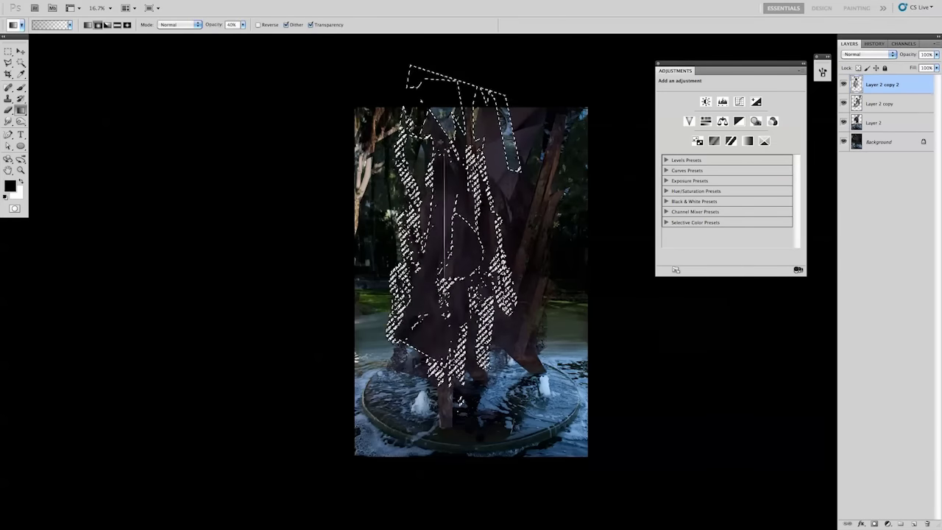
{"action": "key", "text": "ctrl+alt+z"}
{"action": "key", "text": "ctrl+alt+z"}
{"action": "key", "text": "ctrl+alt+z"}
{"action": "key", "text": "ctrl+alt+z"}
{"action": "key", "text": "ctrl+alt+z"}
{"action": "key", "text": "ctrl+alt+z"}
{"action": "key", "text": "ctrl+alt+z"}
{"action": "key", "text": "ctrl+alt+z"}
{"action": "key", "text": "ctrl+alt+z"}
{"action": "key", "text": "m"}
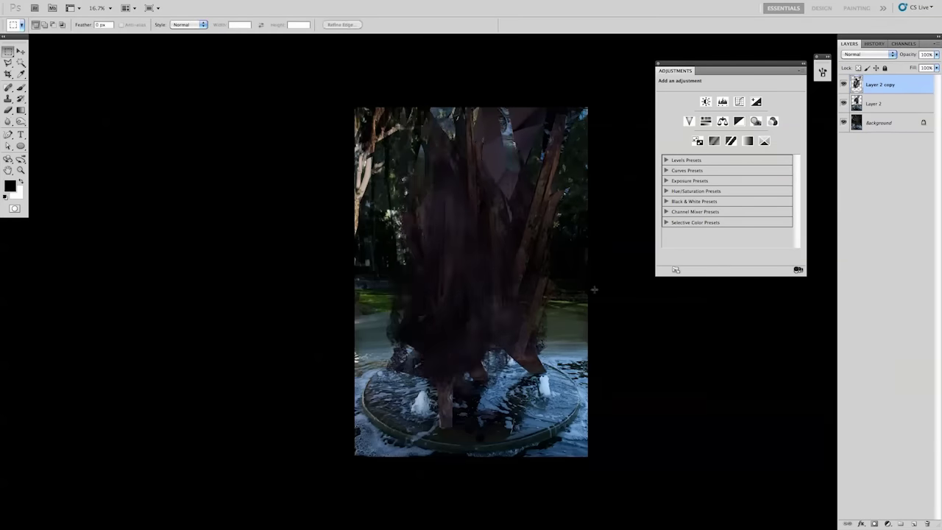
{"action": "key", "text": "ctrl+t"}
{"action": "left_click_drag", "start_coordinate": [385, 56], "coordinate": [402, 57]}
{"action": "key", "text": "Return"}
Check the brush settings and merge the sculpture copy down into Layer 2.
{"action": "key", "text": "b"}
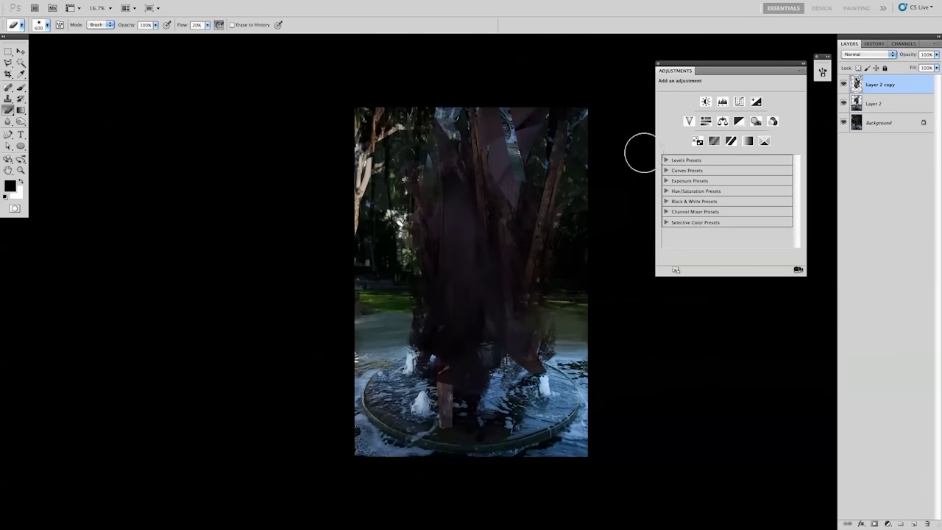
{"action": "key", "text": "ctrl+z"}
{"action": "key", "text": "b"}
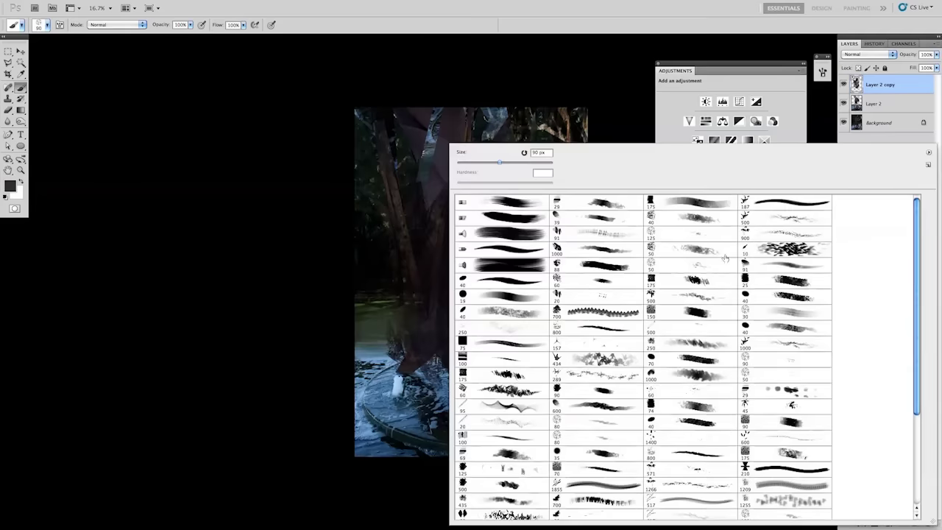
{"action": "right_click", "coordinate": [488, 344]}
{"action": "key", "text": "Escape"}
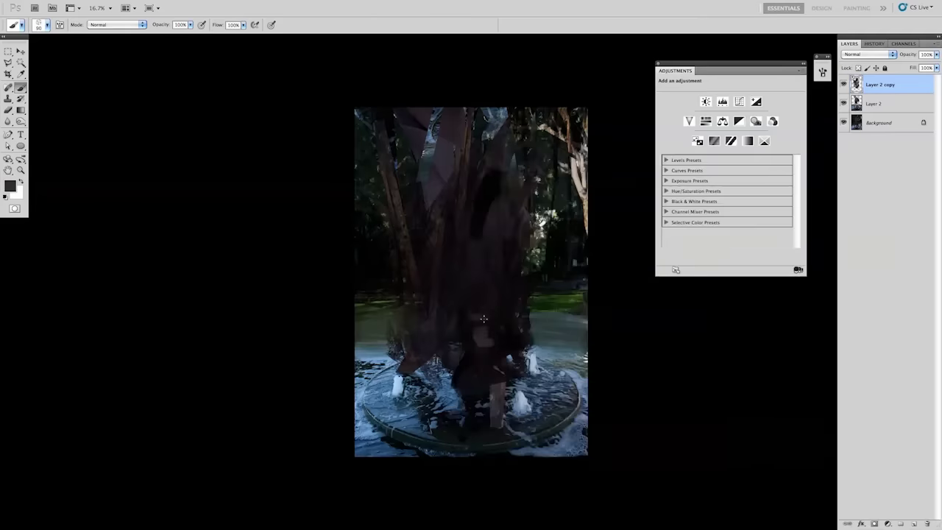
{"action": "key", "text": "s"}
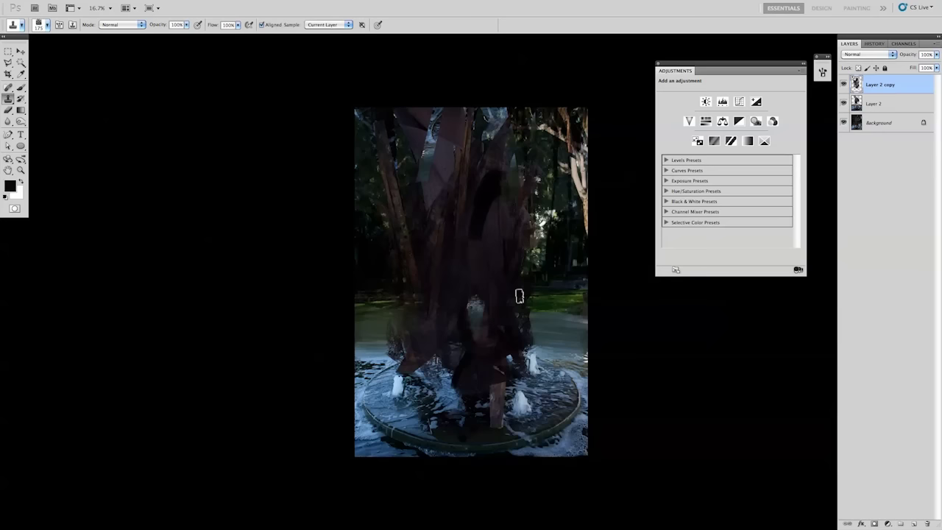
{"action": "key", "text": "ctrl+e"}
Paint sampled blue water over the fountain rim along the bottom.
{"action": "key", "text": "b"}
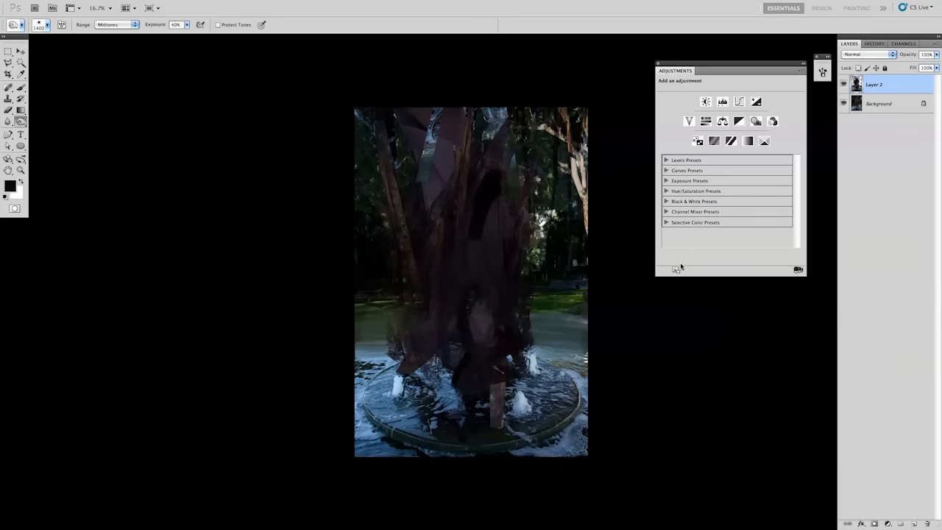
{"action": "key", "text": "ctrl+z"}
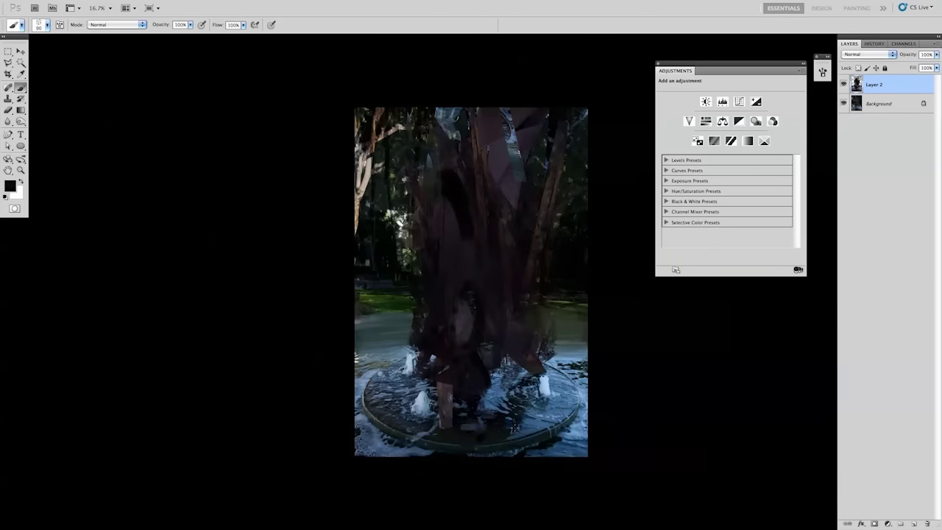
{"action": "left_click", "coordinate": [508, 425], "text": "alt"}
{"action": "left_click_drag", "start_coordinate": [515, 426], "coordinate": [566, 442]}
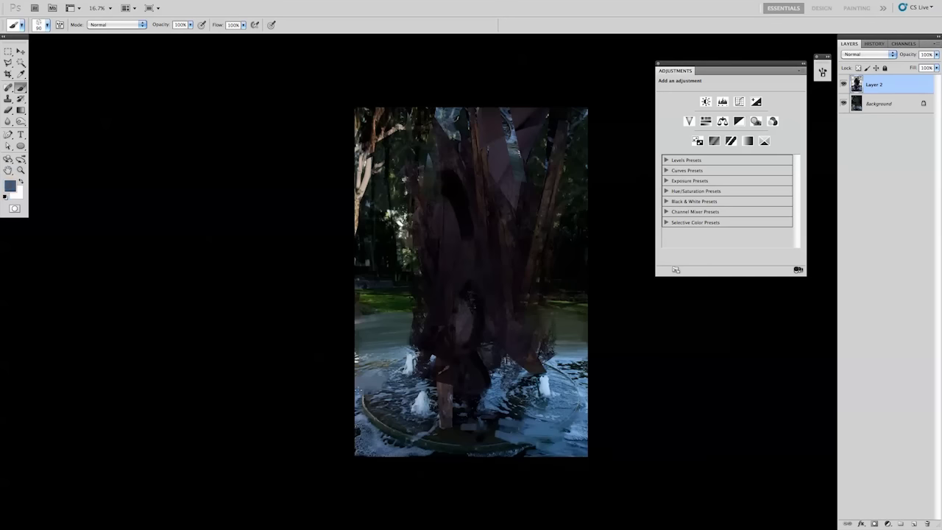
{"action": "left_click_drag", "start_coordinate": [358, 390], "coordinate": [412, 445]}
{"action": "left_click_drag", "start_coordinate": [368, 423], "coordinate": [438, 434]}
Paint the figure's dark body, lower legs and feet in black with a smaller brush.
{"action": "key", "text": "d"}
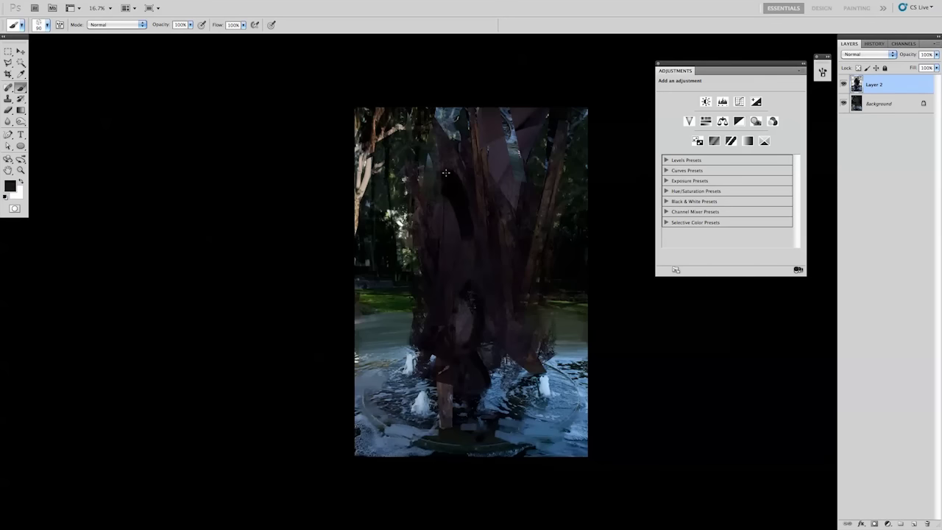
{"action": "left_click_drag", "start_coordinate": [471, 202], "coordinate": [508, 208]}
{"action": "right_click", "coordinate": [449, 144]}
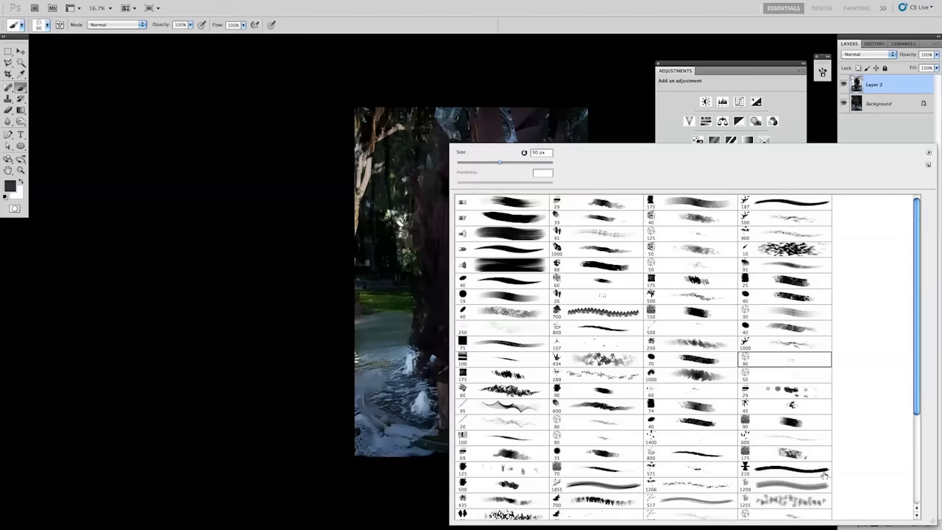
{"action": "key", "text": "Return"}
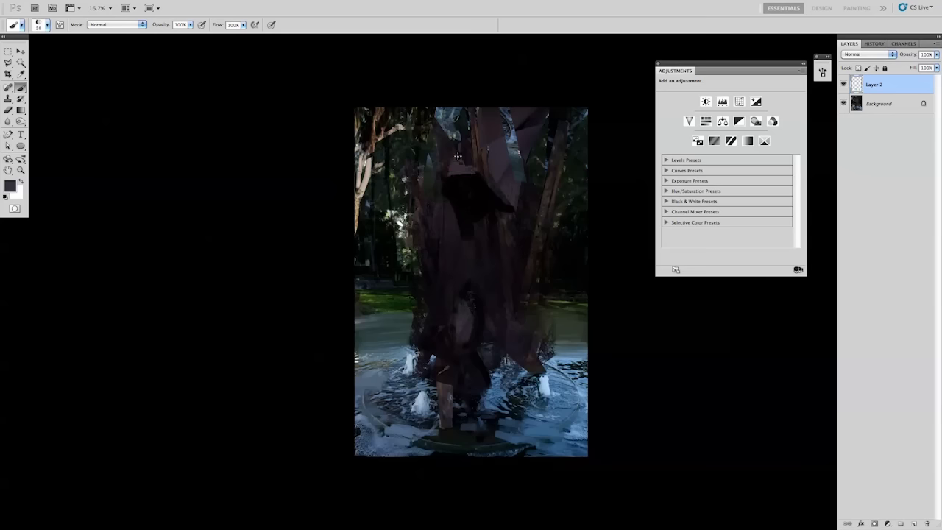
{"action": "key", "text": "ctrl+shift+h"}
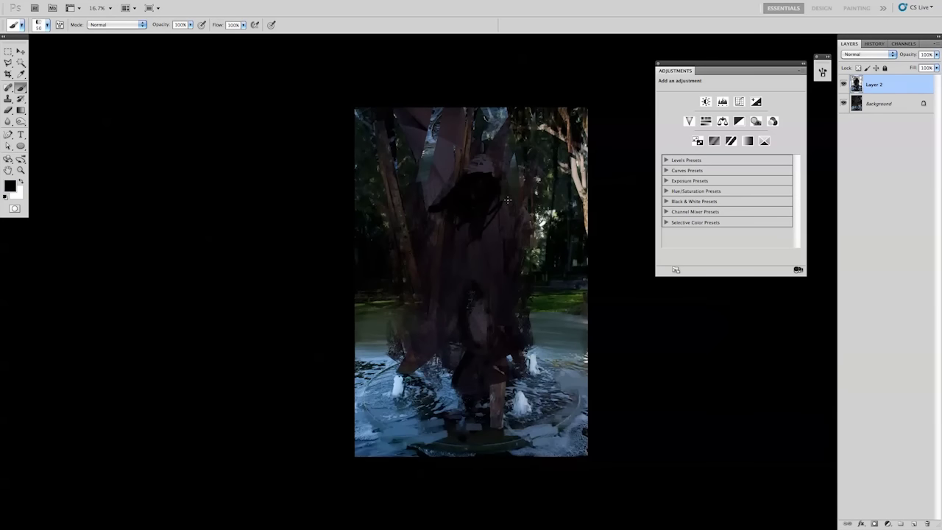
{"action": "left_click", "coordinate": [490, 157]}
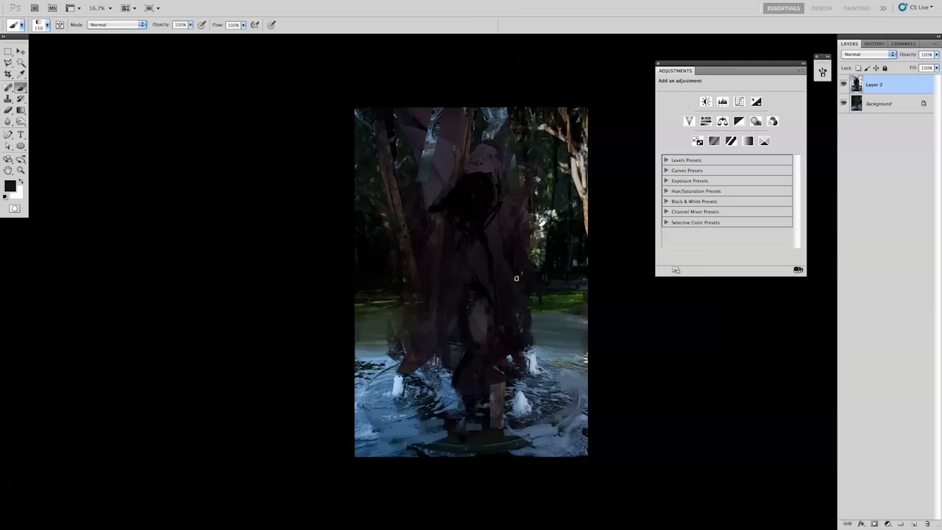
{"action": "left_click_drag", "start_coordinate": [452, 273], "coordinate": [423, 350]}
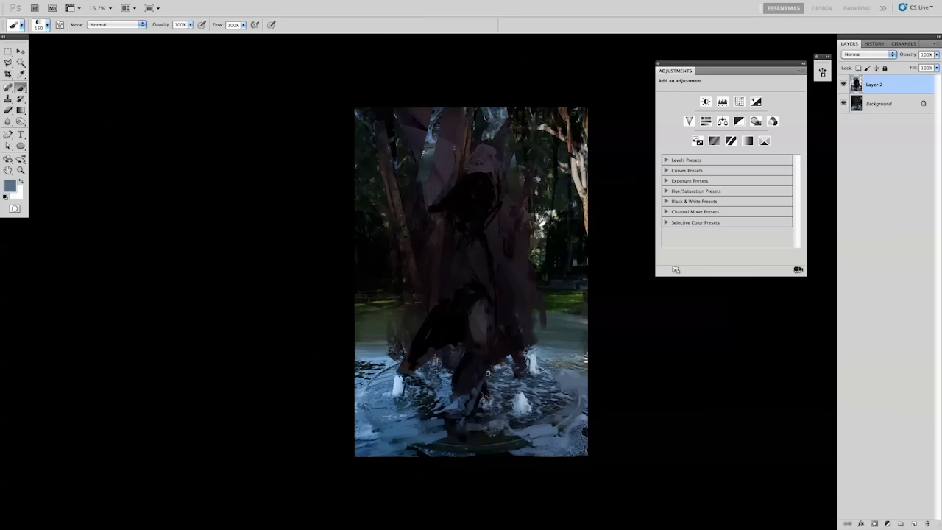
{"action": "left_click_drag", "start_coordinate": [492, 379], "coordinate": [464, 415]}
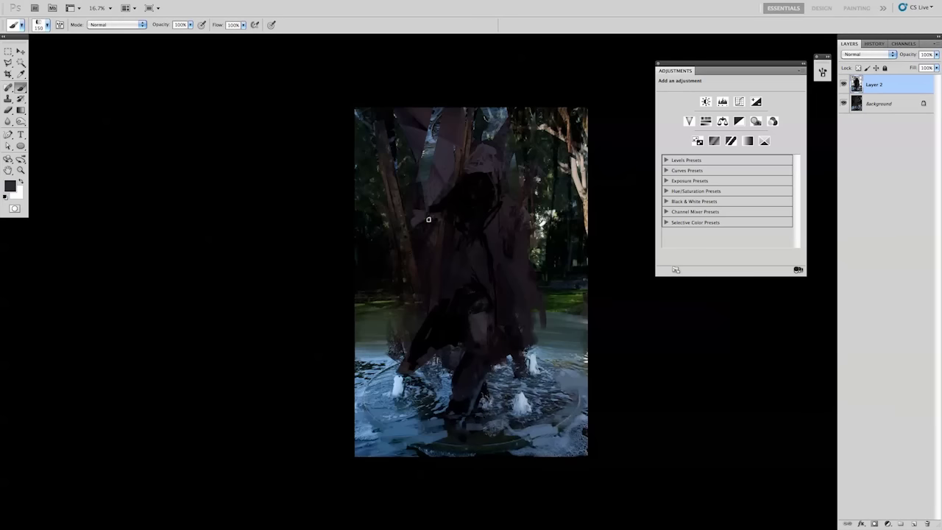
Tilt Layer 2 by distorting its corners with Free Transform.
{"action": "key", "text": "v"}
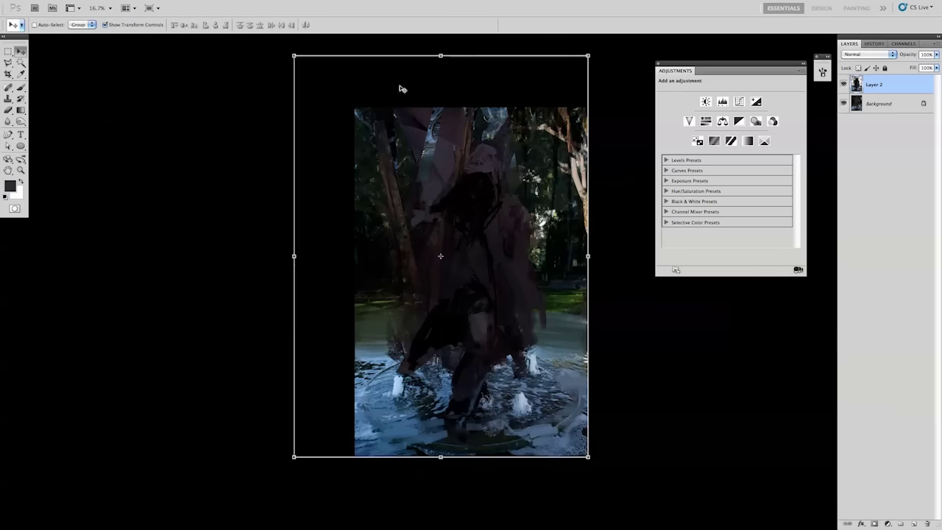
{"action": "left_click_drag", "start_coordinate": [294, 55], "coordinate": [312, 51]}
{"action": "left_click_drag", "start_coordinate": [588, 456], "coordinate": [594, 462]}
{"action": "left_click_drag", "start_coordinate": [294, 456], "coordinate": [288, 459]}
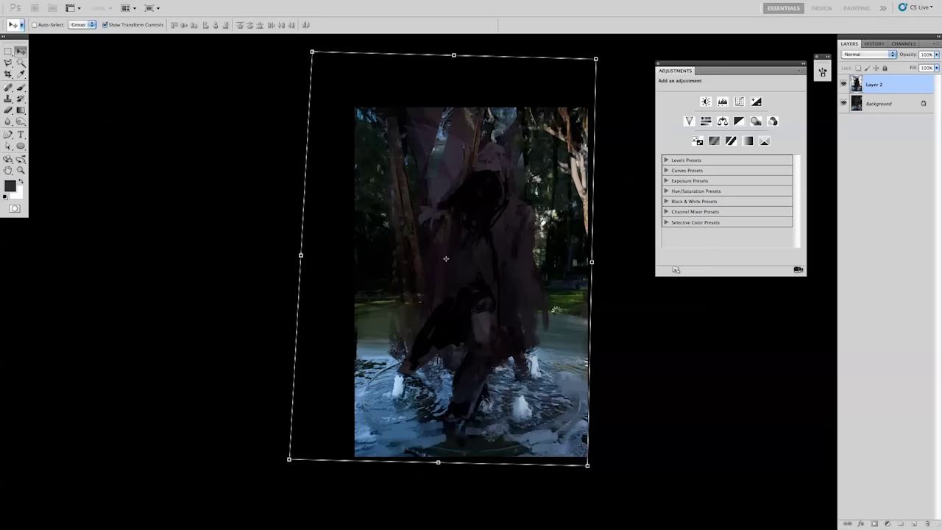
{"action": "left_click_drag", "start_coordinate": [340, 395], "coordinate": [361, 332]}
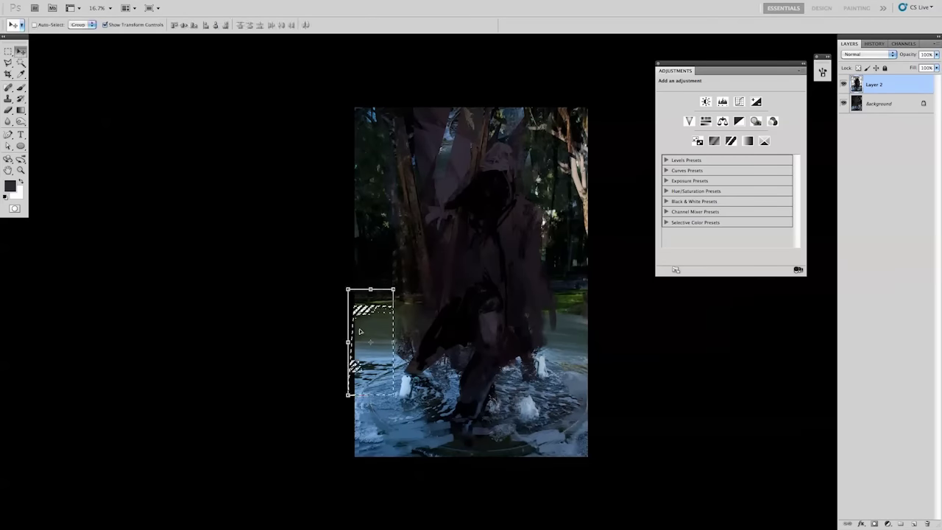
Lasso the figure's cloak and body, copy it to Layer 3, and stretch it taller.
{"action": "key", "text": "l"}
{"action": "left_click_drag", "start_coordinate": [543, 213], "coordinate": [549, 289]}
{"action": "left_click", "coordinate": [421, 84]}
{"action": "left_click", "coordinate": [611, 64]}
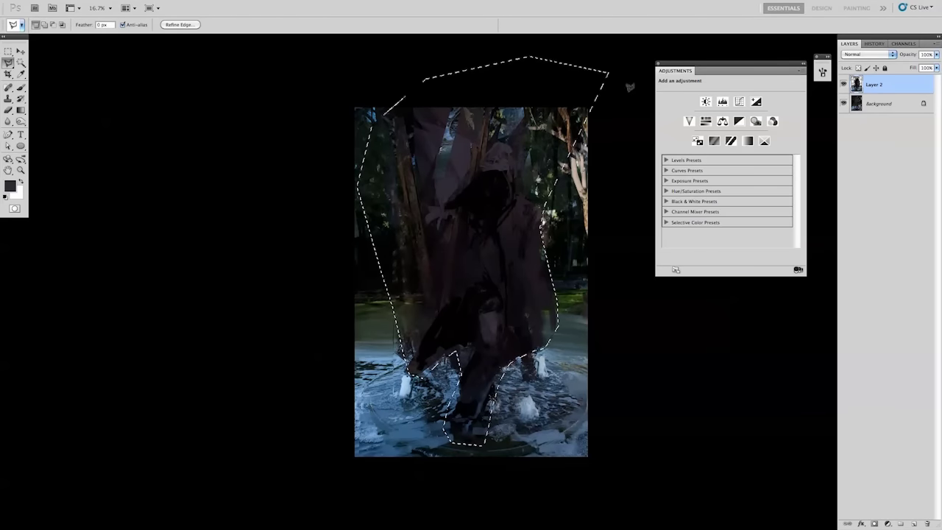
{"action": "double_click", "coordinate": [484, 248]}
{"action": "key", "text": "ctrl+j"}
{"action": "key", "text": "ctrl+t"}
{"action": "left_click_drag", "start_coordinate": [574, 257], "coordinate": [578, 252]}
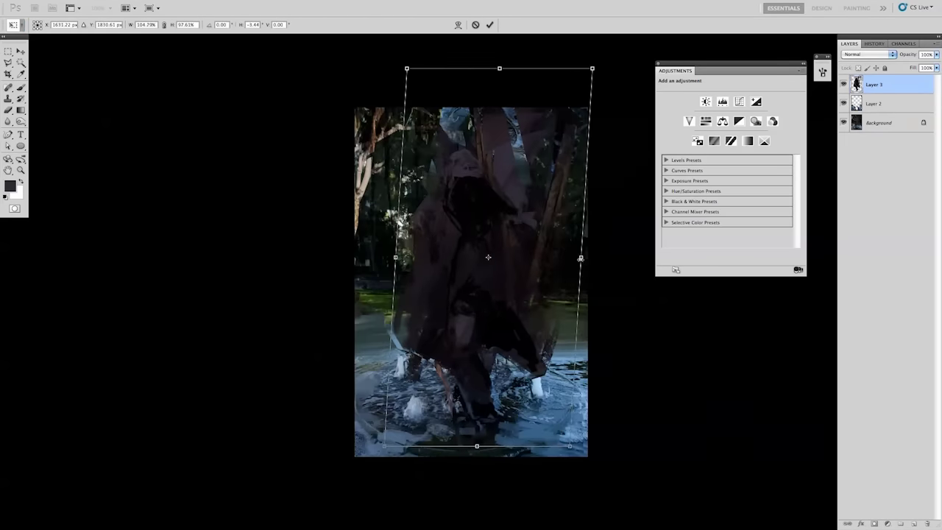
{"action": "key", "text": "Return"}
Outline the figure's leg near the water and prepare a brush to darken it on Layer 2.
{"action": "mouse_move", "coordinate": [442, 363]}
{"action": "left_mouse_down"}
{"action": "mouse_move", "coordinate": [452, 300]}
{"action": "mouse_move", "coordinate": [463, 413]}
{"action": "left_mouse_up"}
{"action": "key", "text": "v"}
{"action": "key", "text": "ctrl+d"}
{"action": "key", "text": "b"}
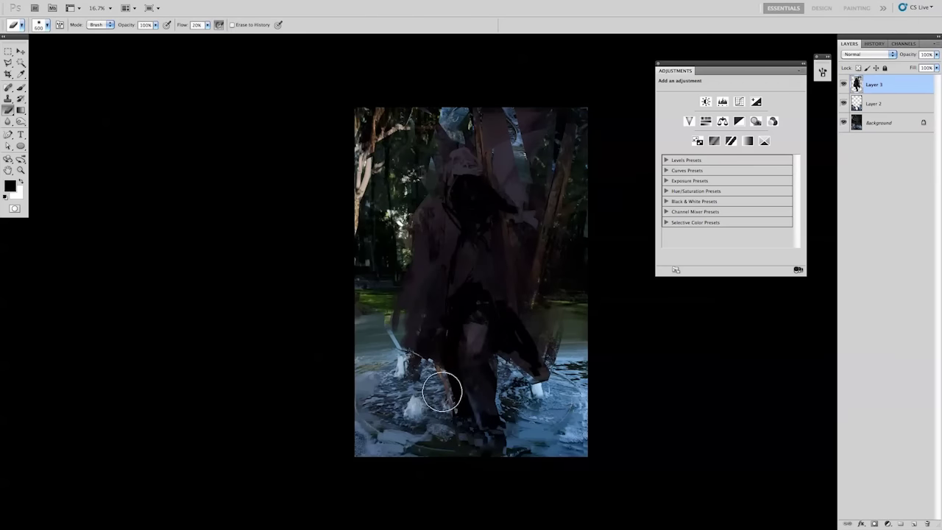
{"action": "key", "text": "alt+bracketleft"}
{"action": "left_click", "coordinate": [439, 387], "text": "alt"}
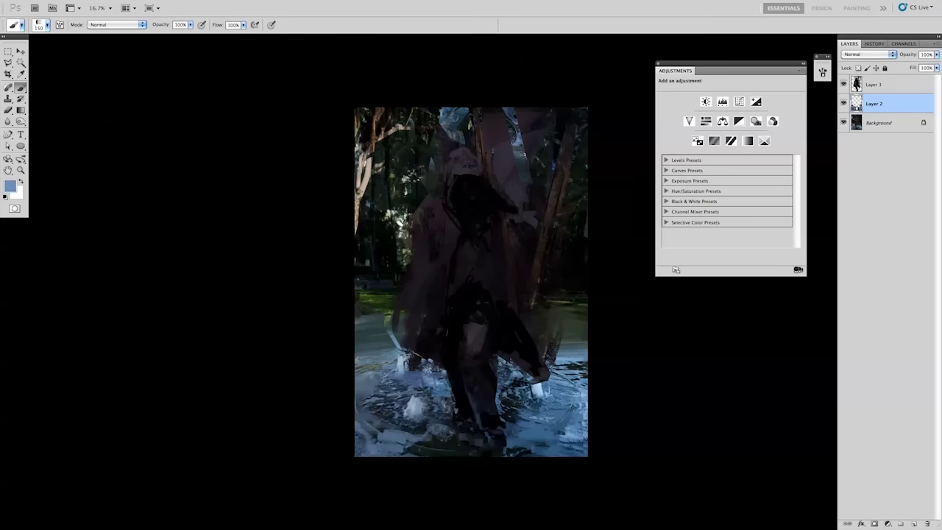
Paint a light stroke across the water, then abandon a straight-edged outline.
{"action": "left_click_drag", "start_coordinate": [382, 360], "coordinate": [433, 359]}
{"action": "key", "text": "m"}
{"action": "left_click_drag", "start_coordinate": [370, 280], "coordinate": [431, 358]}
{"action": "key", "text": "b"}
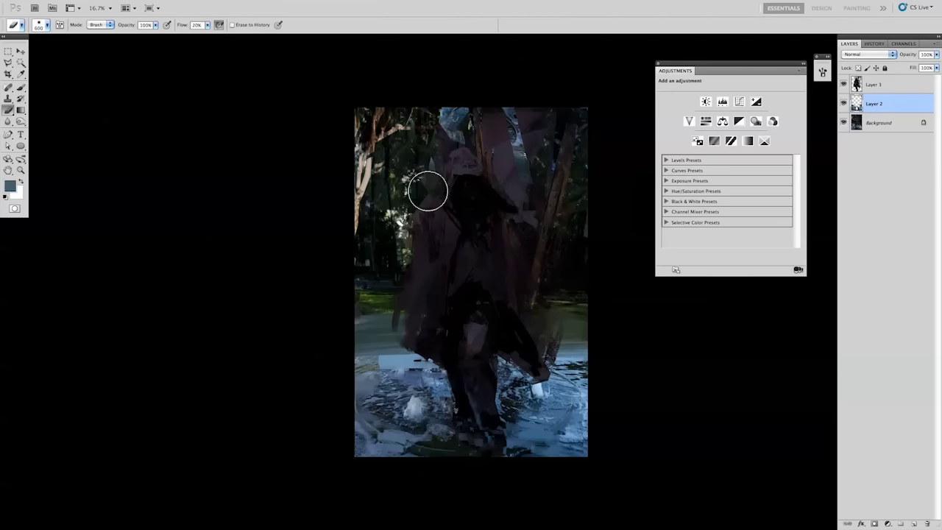
{"action": "key", "text": "alt+bracketright"}
{"action": "key", "text": "l"}
{"action": "left_click", "coordinate": [418, 211]}
{"action": "left_click", "coordinate": [435, 189]}
{"action": "key", "text": "Escape"}
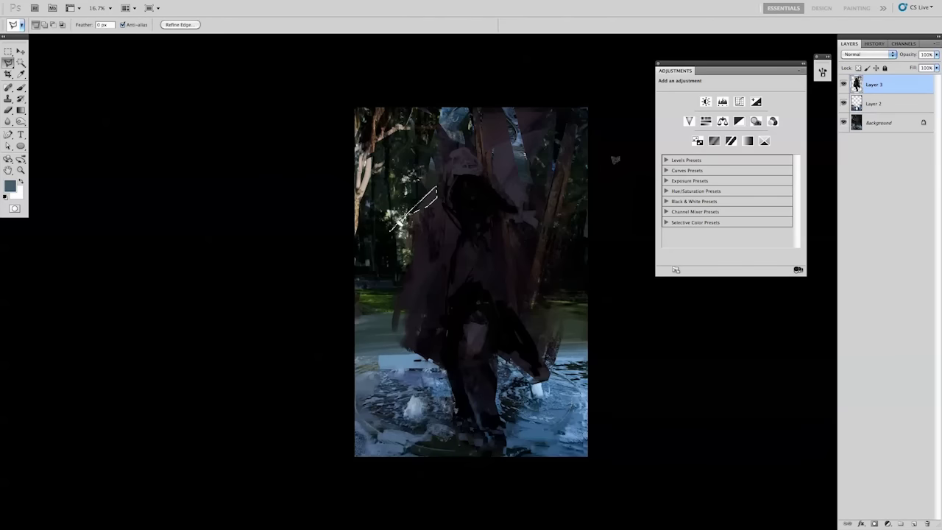
Clone-stamp over the bright patch at the top of the trees on Background.
{"action": "key", "text": "s"}
{"action": "key", "text": "alt+bracketleft"}
{"action": "key", "text": "alt+bracketleft"}
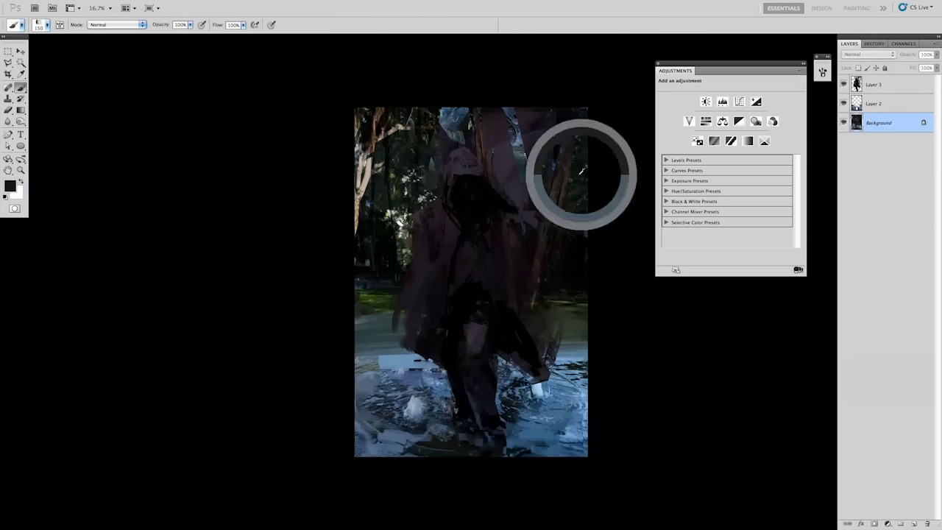
{"action": "left_click_drag", "start_coordinate": [440, 118], "coordinate": [456, 138]}
{"action": "key", "text": "b"}
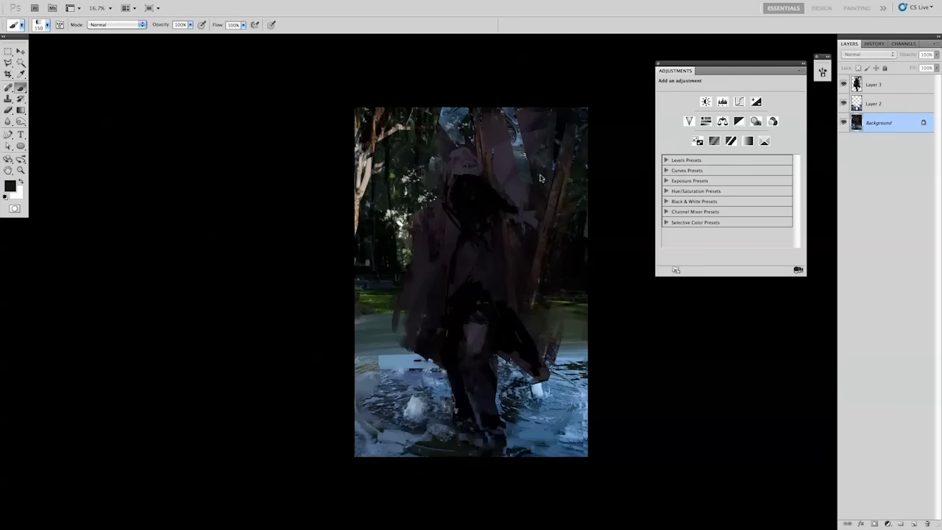
{"action": "key", "text": "alt+period"}
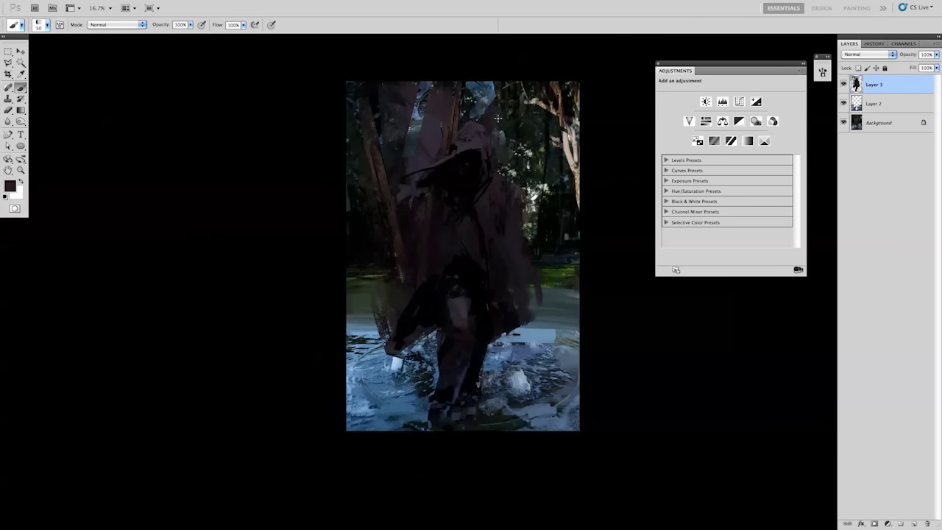
{"action": "key", "text": "ctrl+plus"}
{"action": "left_click", "coordinate": [461, 115], "text": "alt"}
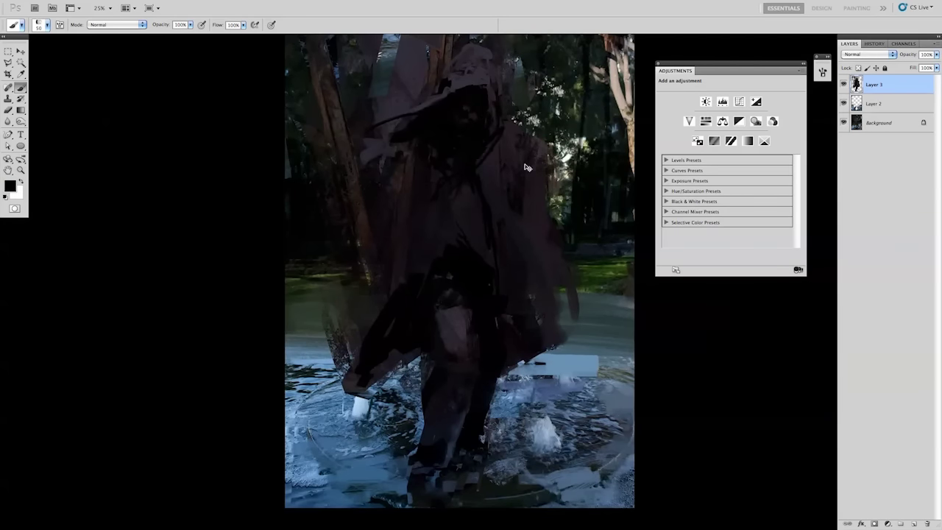
{"action": "key", "text": "ctrl+minus"}
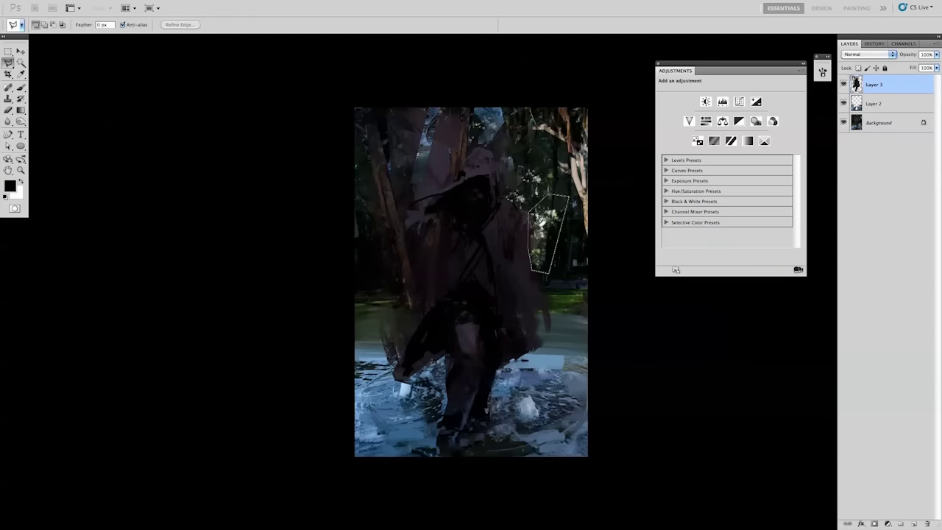
On Layer 2, paint a light stroke down the cloak and a dark stroke along the bottom water.
{"action": "key", "text": "m"}
{"action": "left_click", "coordinate": [883, 103]}
{"action": "key", "text": "b"}
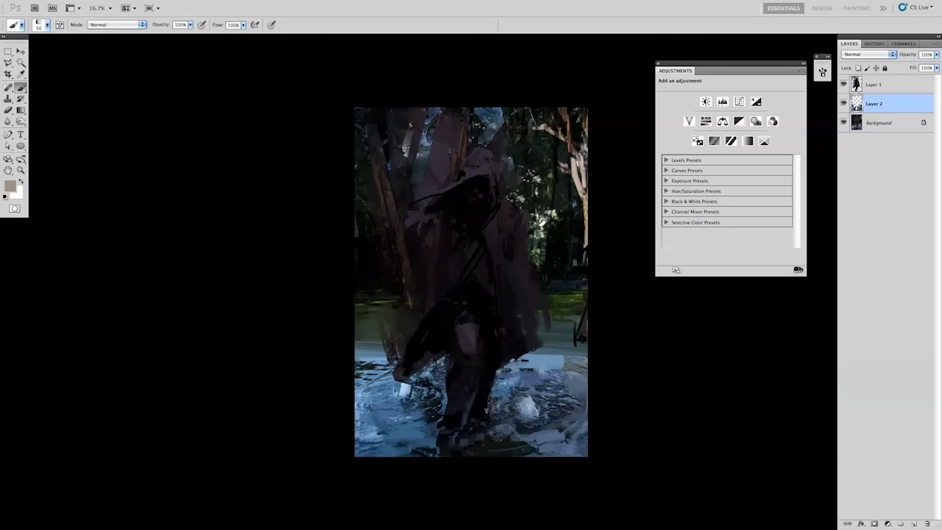
{"action": "left_click_drag", "start_coordinate": [381, 208], "coordinate": [361, 276]}
{"action": "key", "text": "d"}
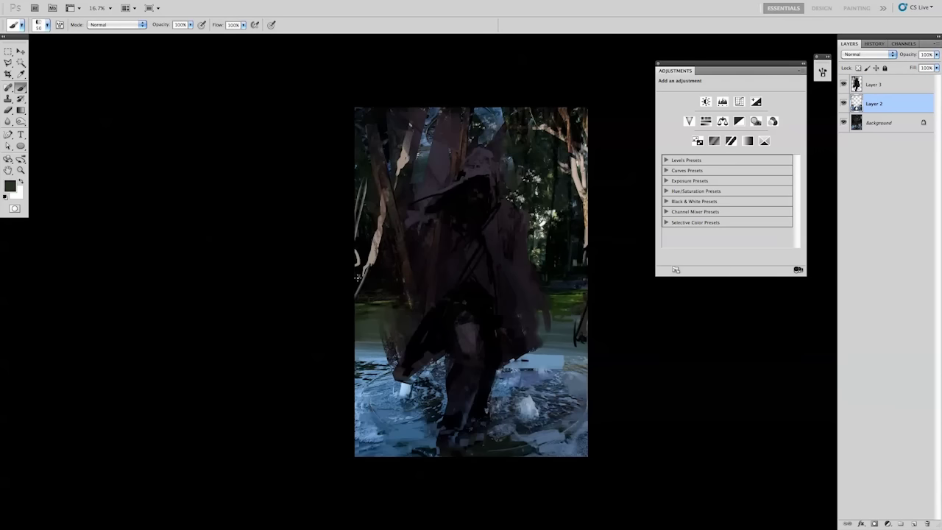
{"action": "key", "text": "h"}
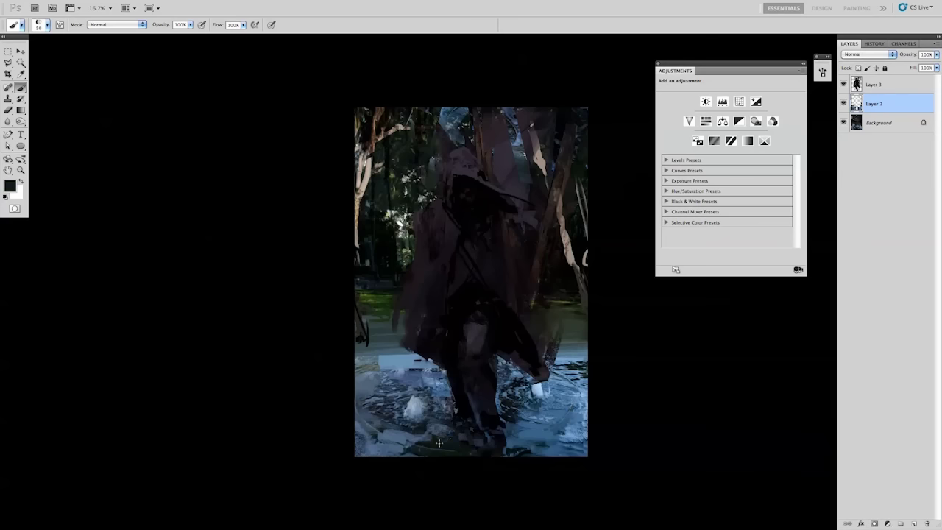
{"action": "key", "text": "bracketright"}
{"action": "key", "text": "bracketright"}
{"action": "key", "text": "bracketright"}
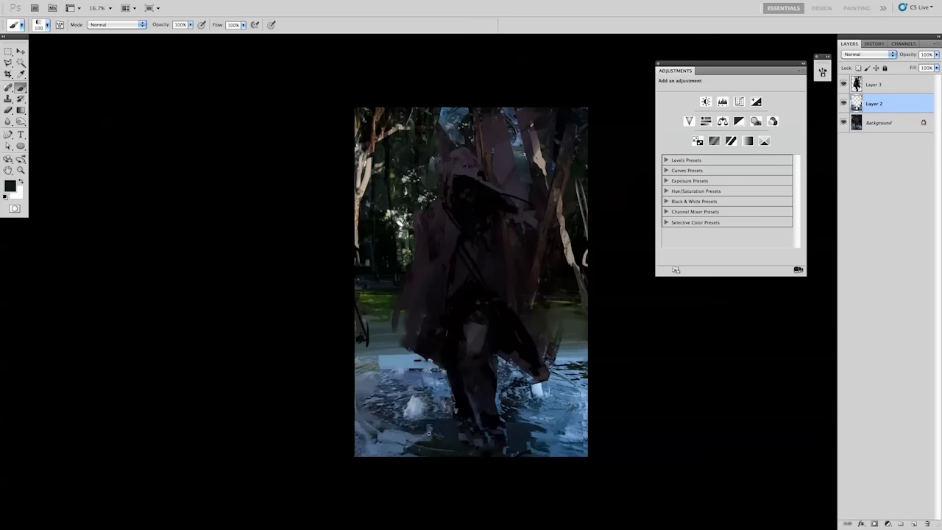
{"action": "key", "text": "d"}
{"action": "left_click_drag", "start_coordinate": [417, 434], "coordinate": [460, 435]}
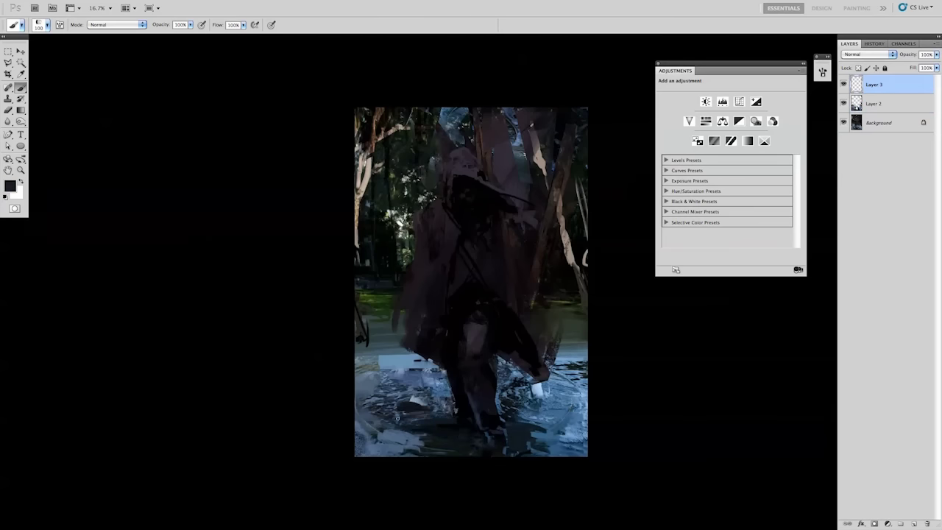
Enlarge the brush to 175 and try copying a lower-left area, then undo it.
{"action": "right_click", "coordinate": [440, 411]}
{"action": "key", "text": "bracketright"}
{"action": "key", "text": "bracketright"}
{"action": "key", "text": "bracketright"}
{"action": "left_click", "coordinate": [444, 414], "text": "alt"}
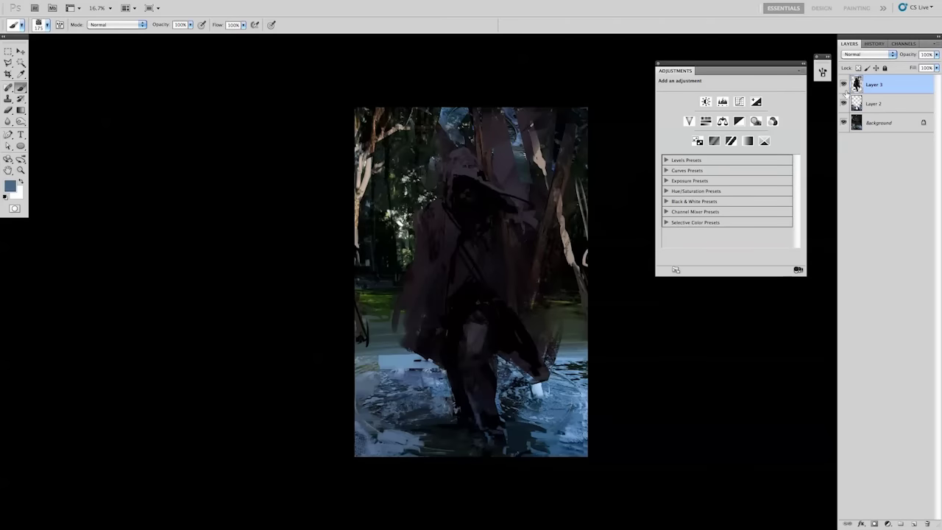
{"action": "key", "text": "l"}
{"action": "left_click_drag", "start_coordinate": [358, 391], "coordinate": [335, 449]}
{"action": "key", "text": "ctrl+j"}
{"action": "key", "text": "ctrl+z"}
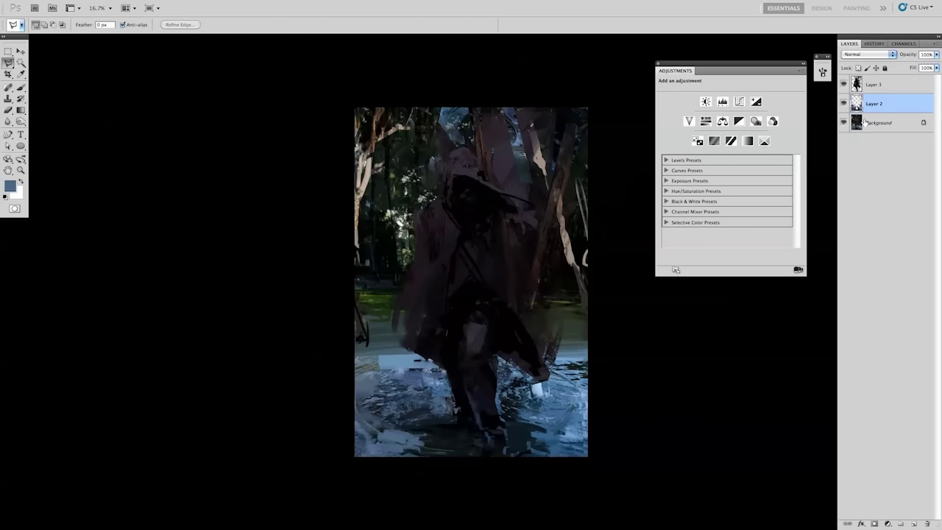
Copy the top of the hood from Layer 3 onto Layer 4 and stretch it wider and taller.
{"action": "left_click", "coordinate": [874, 84]}
{"action": "key", "text": "b"}
{"action": "key", "text": "d"}
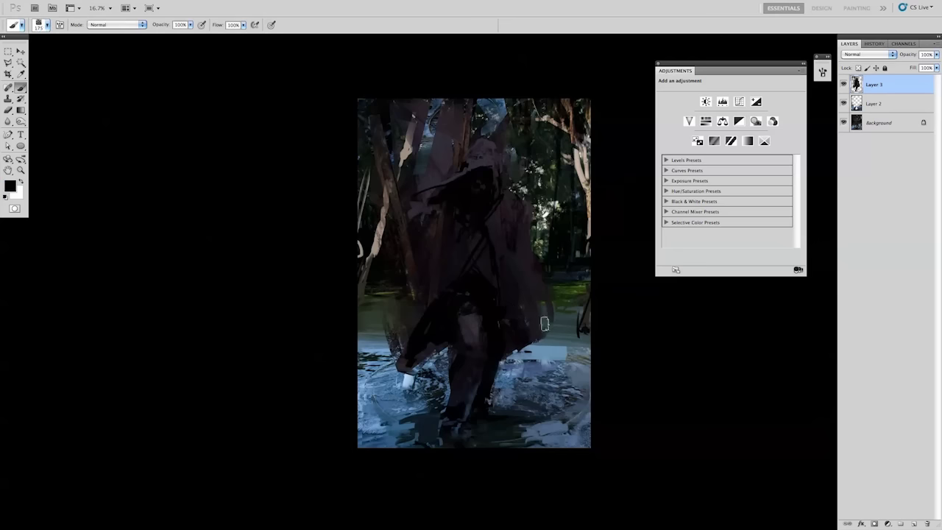
{"action": "key", "text": "l"}
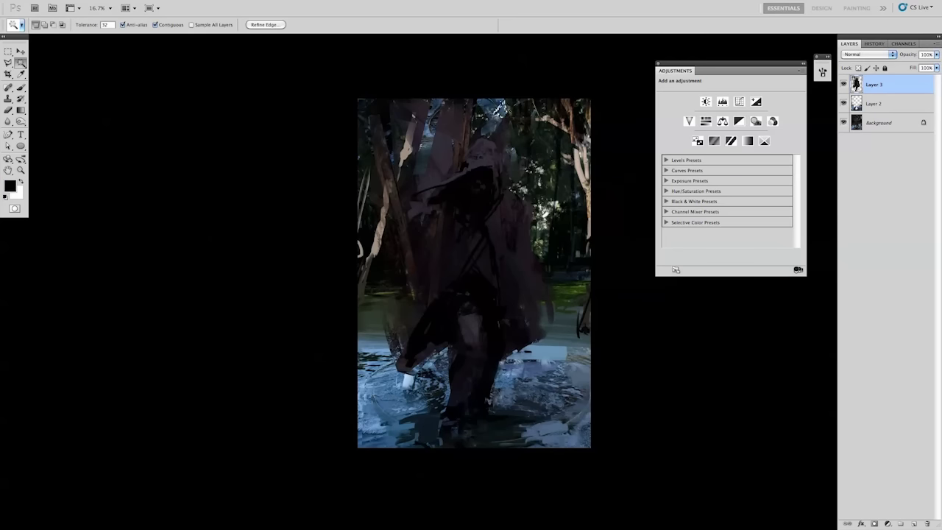
{"action": "mouse_move", "coordinate": [507, 108]}
{"action": "left_mouse_down"}
{"action": "mouse_move", "coordinate": [456, 160]}
{"action": "mouse_move", "coordinate": [409, 180]}
{"action": "left_mouse_up"}
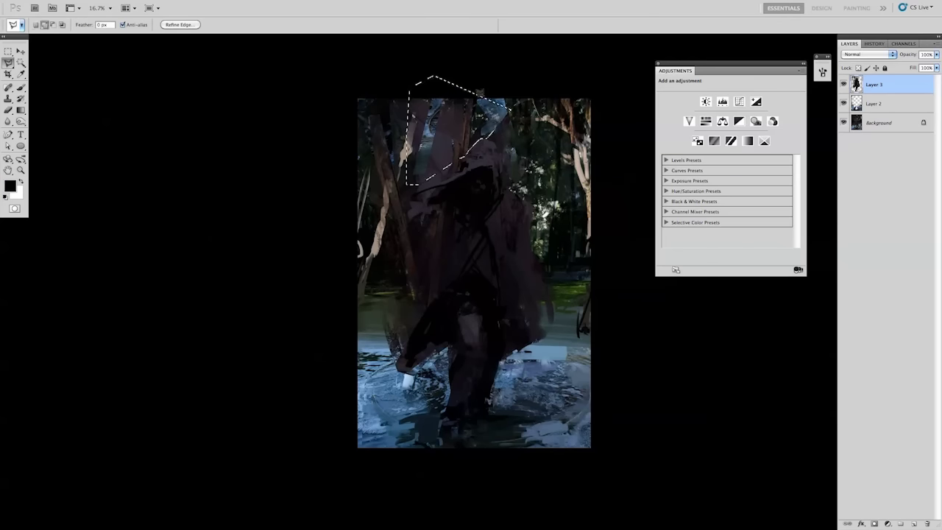
{"action": "key", "text": "ctrl+j"}
{"action": "key", "text": "ctrl+t"}
{"action": "left_click_drag", "start_coordinate": [511, 185], "coordinate": [561, 216]}
Apply the stretch to the hood and commit a further transform.
{"action": "key", "text": "Return"}
{"action": "key", "text": "b"}
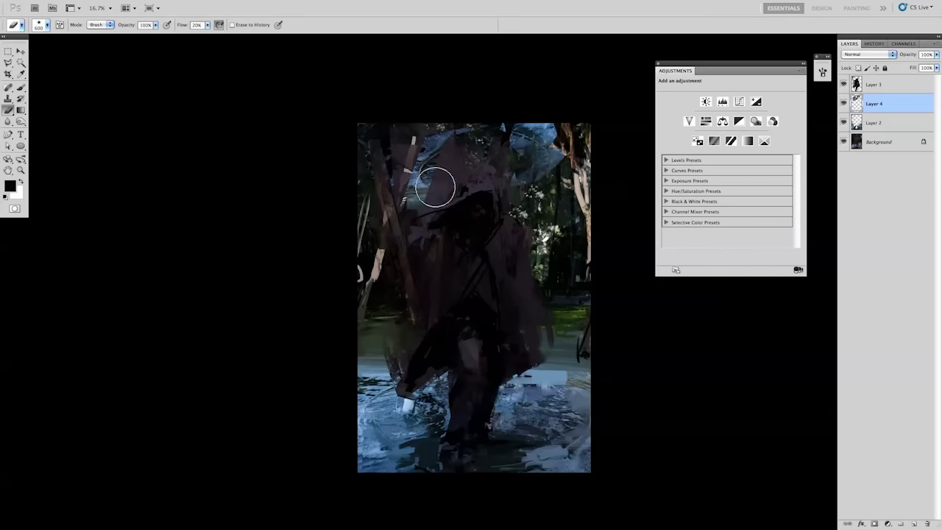
{"action": "key", "text": "ctrl+t"}
{"action": "key", "text": "Return"}
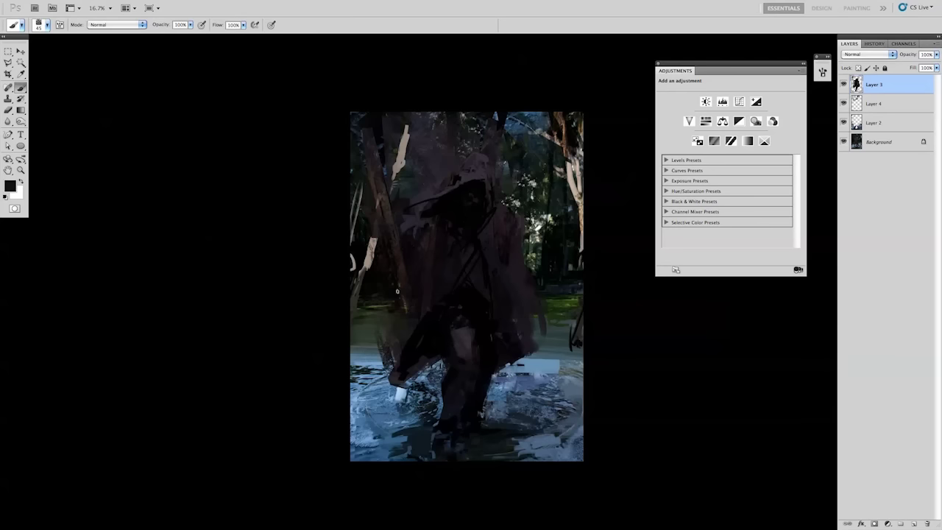
Copy the outlined legs onto a new layer and skew them so the top leans right.
{"action": "key", "text": "ctrl+shift+alt+n"}
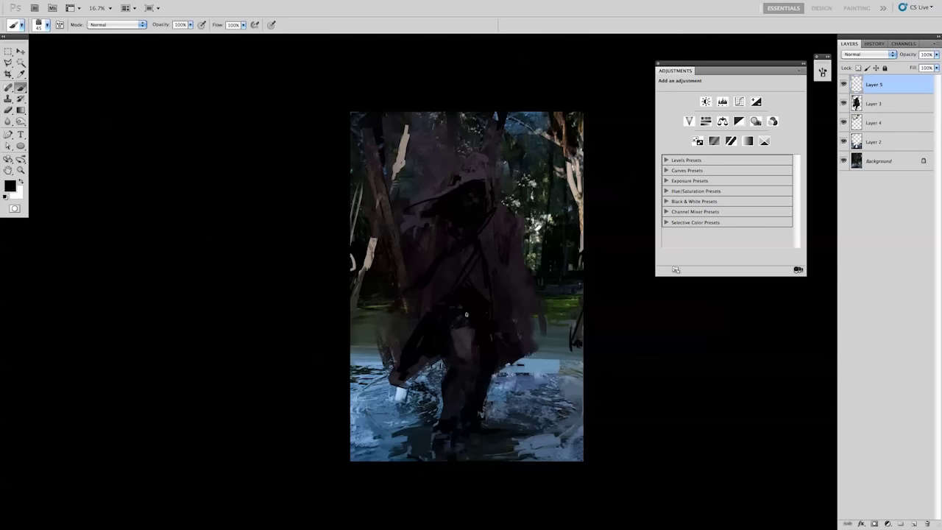
{"action": "key", "text": "l"}
{"action": "left_click", "coordinate": [455, 311]}
{"action": "key", "text": "ctrl+j"}
{"action": "key", "text": "ctrl+t"}
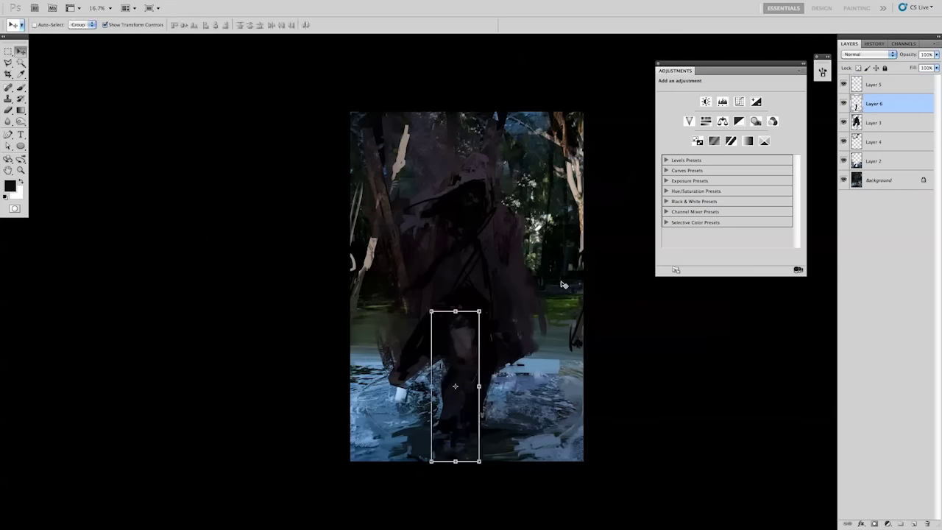
{"action": "left_click_drag", "start_coordinate": [444, 464], "coordinate": [438, 462]}
{"action": "left_click_drag", "start_coordinate": [444, 308], "coordinate": [452, 308]}
{"action": "key", "text": "Return"}
{"action": "key", "text": "b"}
On Layer 3, flip the canvas and paint the staff's dark diagonal line.
{"action": "key", "text": "alt+bracketleft"}
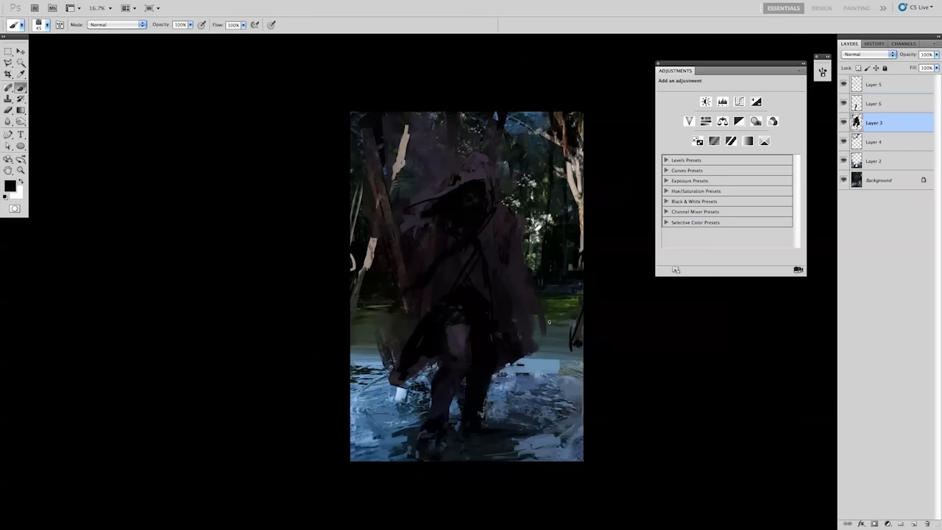
{"action": "key", "text": "ctrl+alt+shift+h"}
{"action": "left_click_drag", "start_coordinate": [436, 348], "coordinate": [415, 391]}
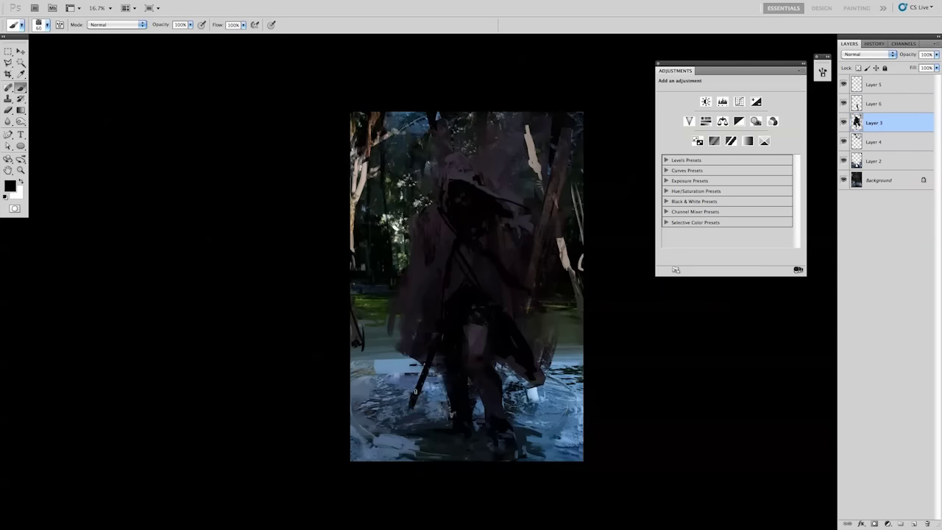
Free Transform the figure and copied leg layers to reshape the legs, then commit.
{"action": "key", "text": "ctrl+t"}
{"action": "key", "text": "Return"}
{"action": "key", "text": "alt+bracketright"}
{"action": "key", "text": "ctrl+t"}
{"action": "key", "text": "Return"}
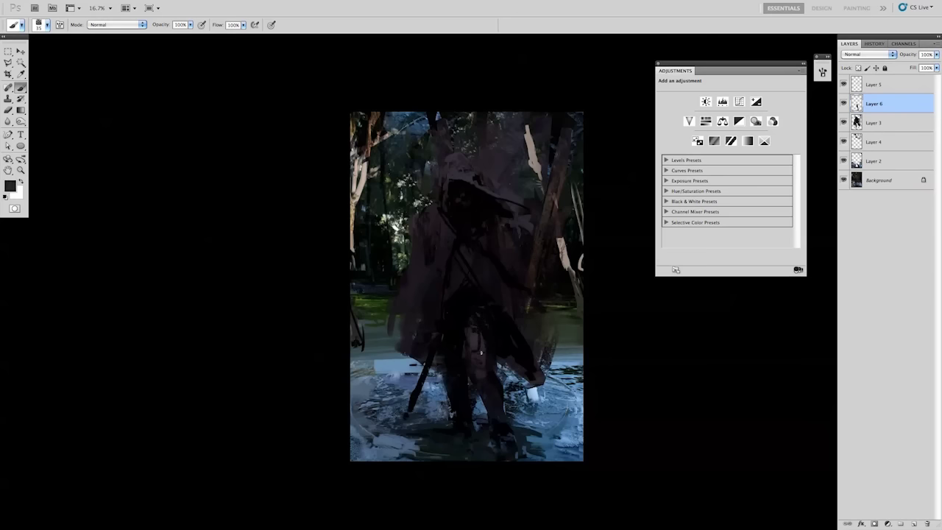
{"action": "key", "text": "ctrl+t"}
{"action": "key", "text": "Return"}
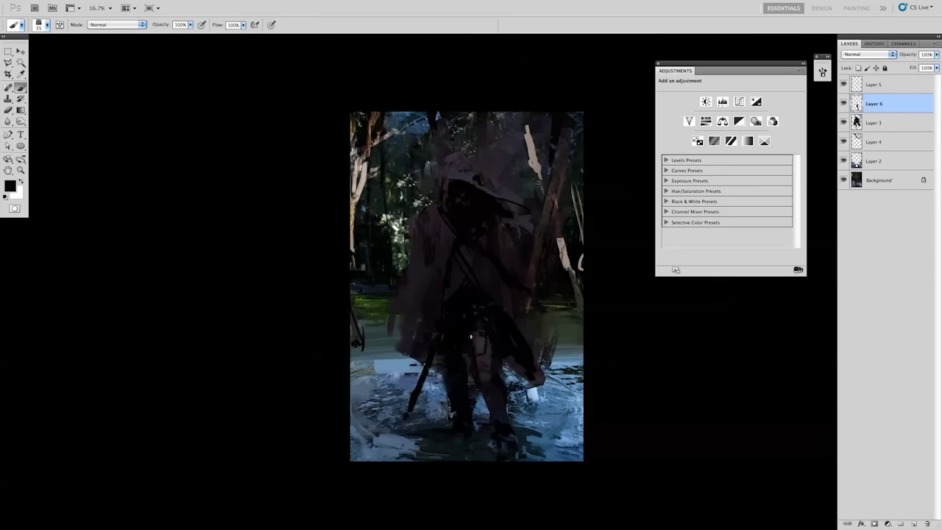
Merge Layer 2 down into the Background, then reselect Layer 6.
{"action": "key", "text": "r"}
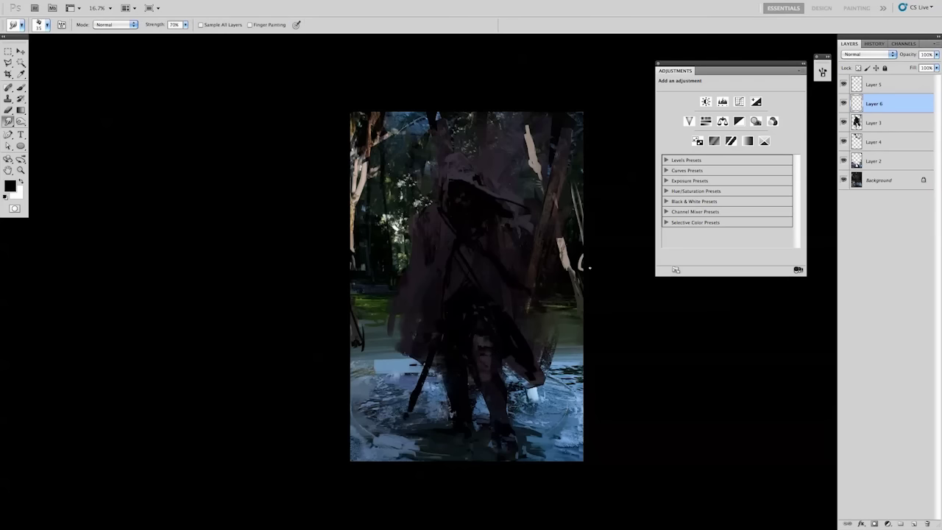
{"action": "key", "text": "b"}
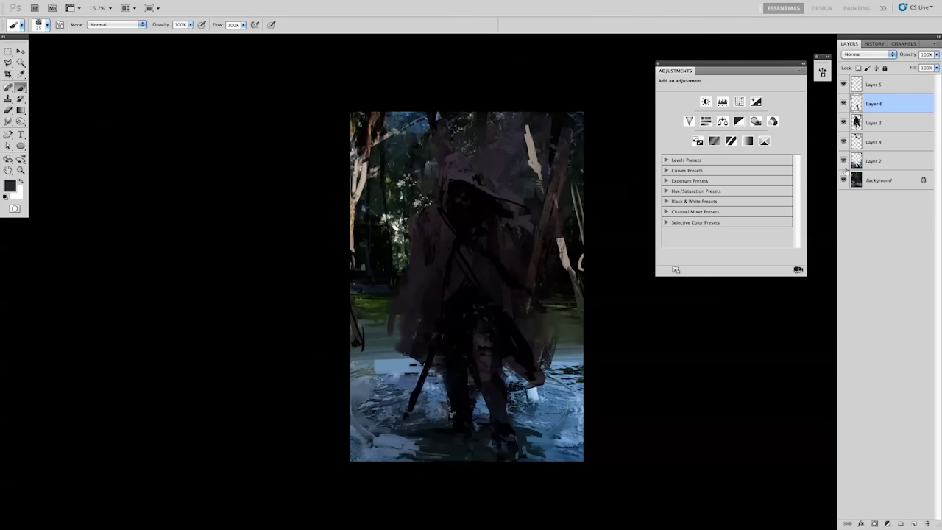
{"action": "left_click", "coordinate": [868, 161]}
{"action": "key", "text": "ctrl+e"}
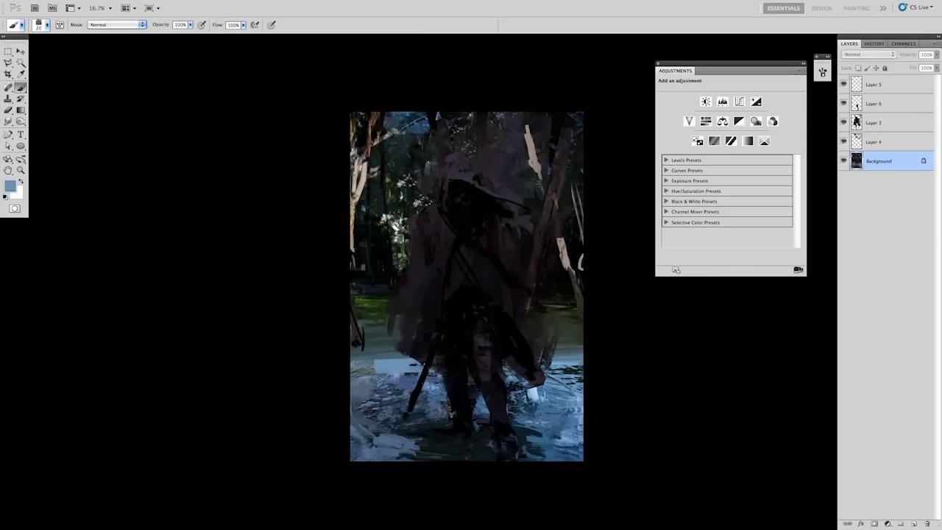
{"action": "left_click", "coordinate": [864, 106]}
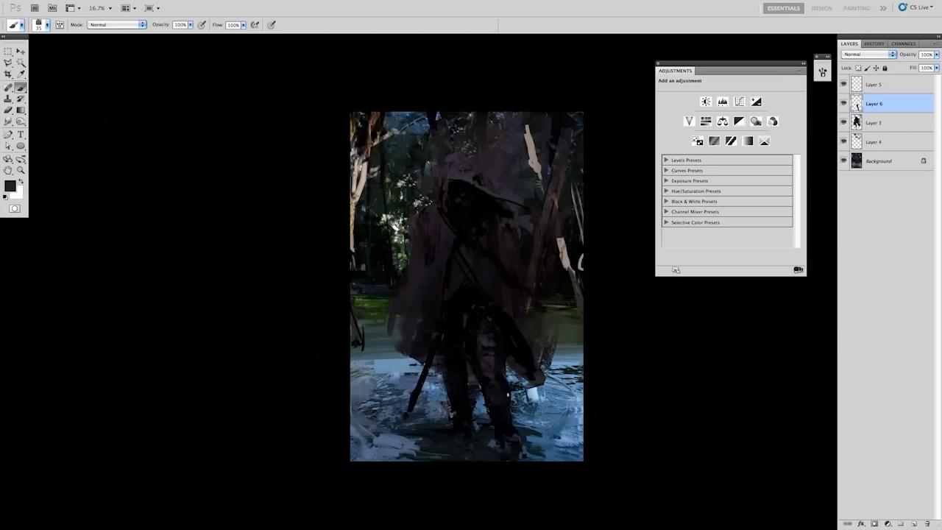
Merge Layer 6 down into Layer 3 and mirror the canvas horizontally.
{"action": "key", "text": "s"}
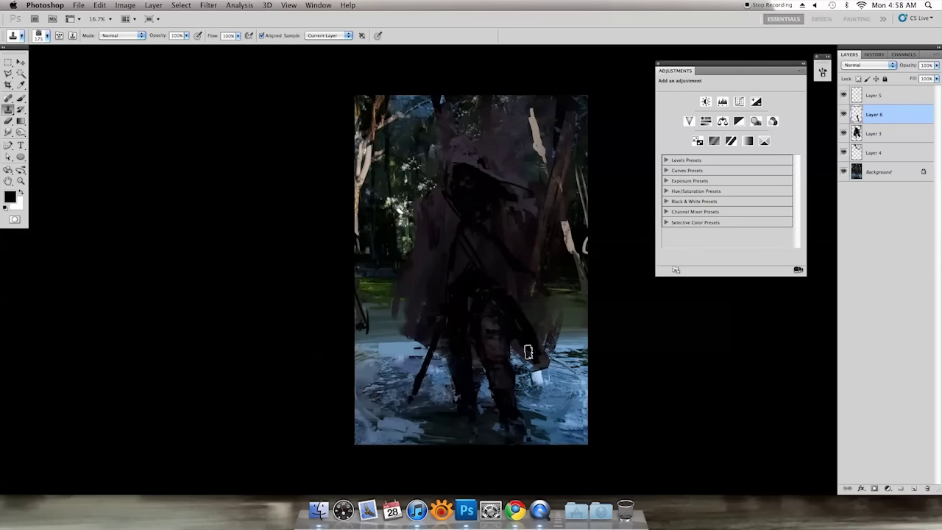
{"action": "key", "text": "ctrl+e"}
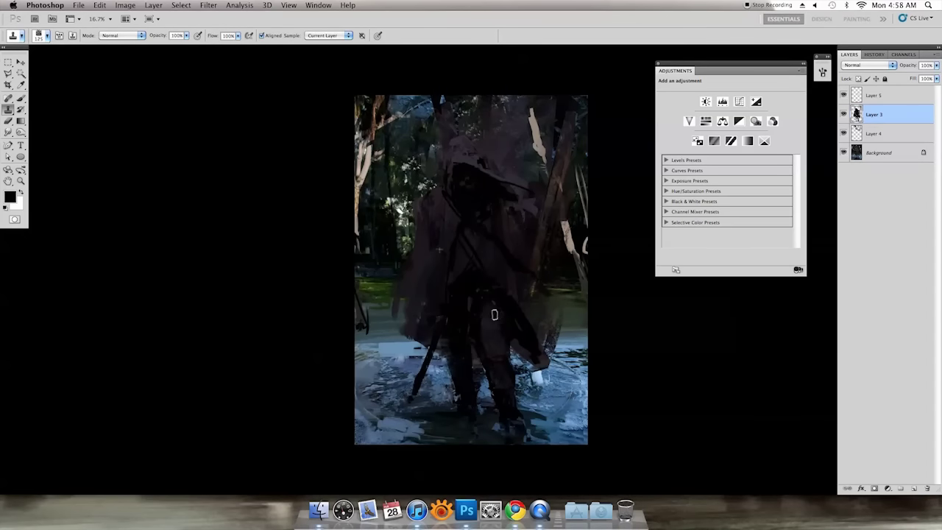
{"action": "key", "text": "b"}
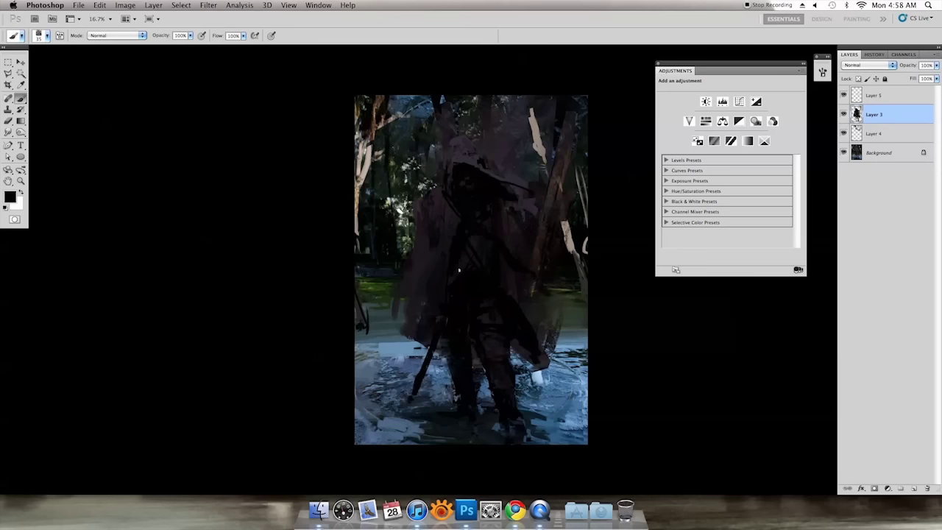
{"action": "key", "text": "h"}
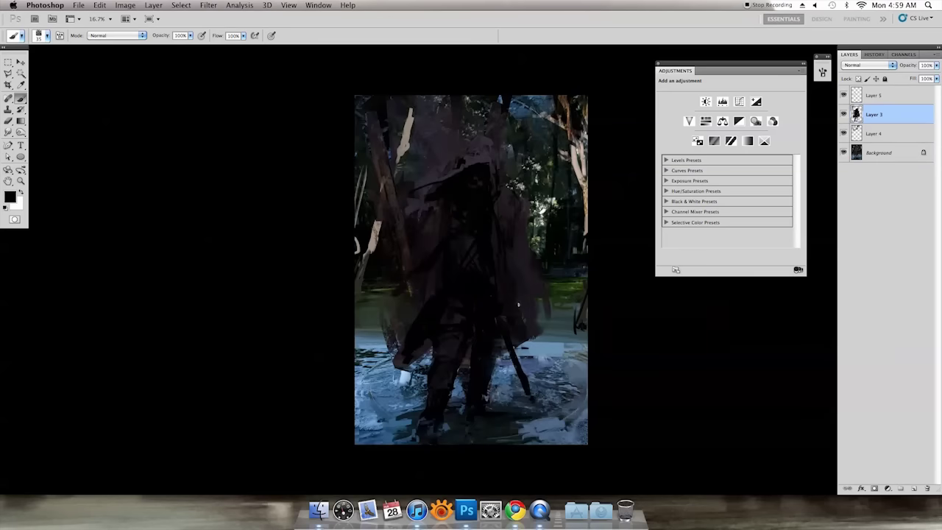
Lasso an area, add a new layer, and paint a reddish-brown hand gripping the staff.
{"action": "key", "text": "l"}
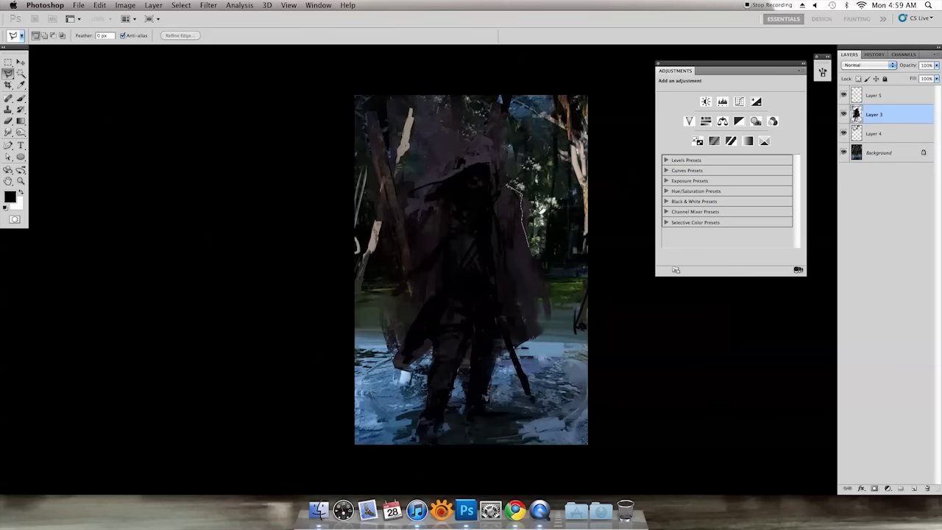
{"action": "left_click_drag", "start_coordinate": [528, 248], "coordinate": [508, 184]}
{"action": "key", "text": "alt+shift+bracketleft"}
{"action": "key", "text": "b"}
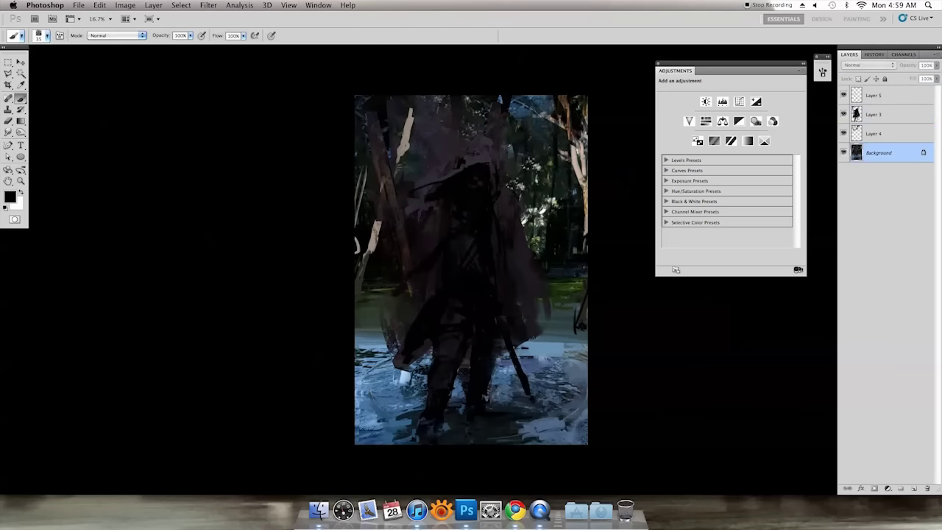
{"action": "left_click", "coordinate": [896, 122]}
{"action": "key", "text": "ctrl+shift+alt+n"}
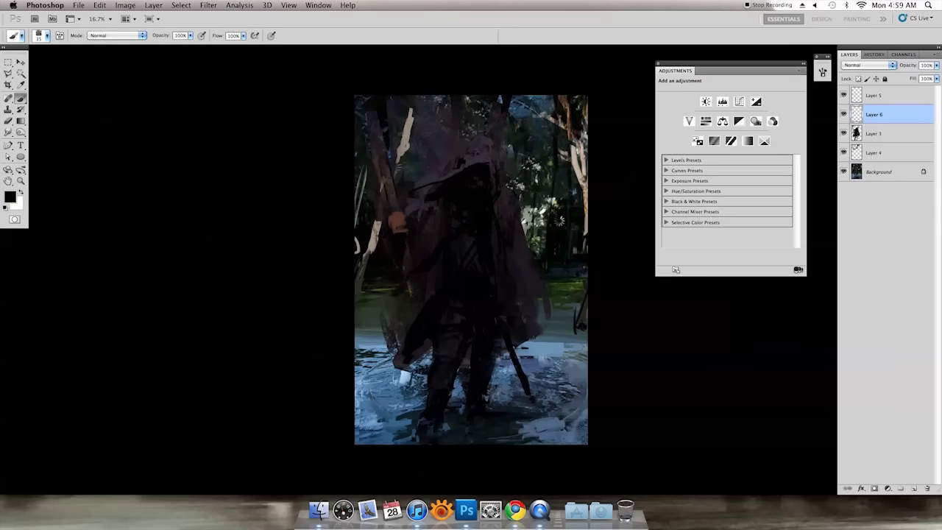
{"action": "key", "text": "ctrl+shift+h"}
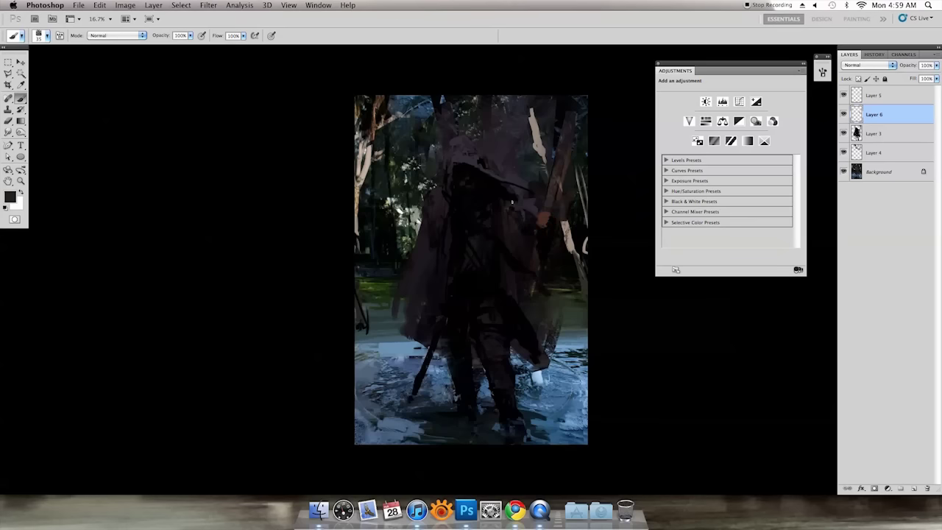
{"action": "key", "text": "bracketleft"}
{"action": "key", "text": "e"}
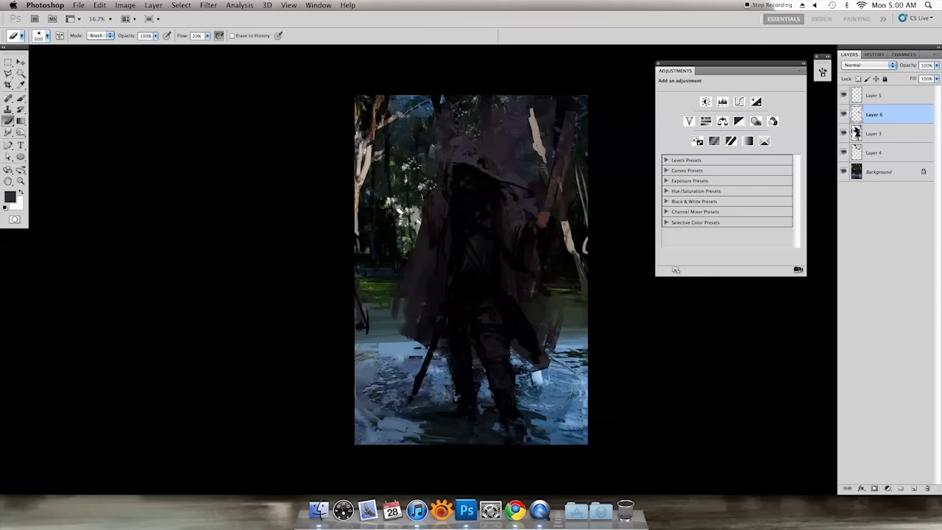
{"action": "key", "text": "b"}
Lasso the pale cloth strip at right, skew it narrower, and deselect.
{"action": "key", "text": "l"}
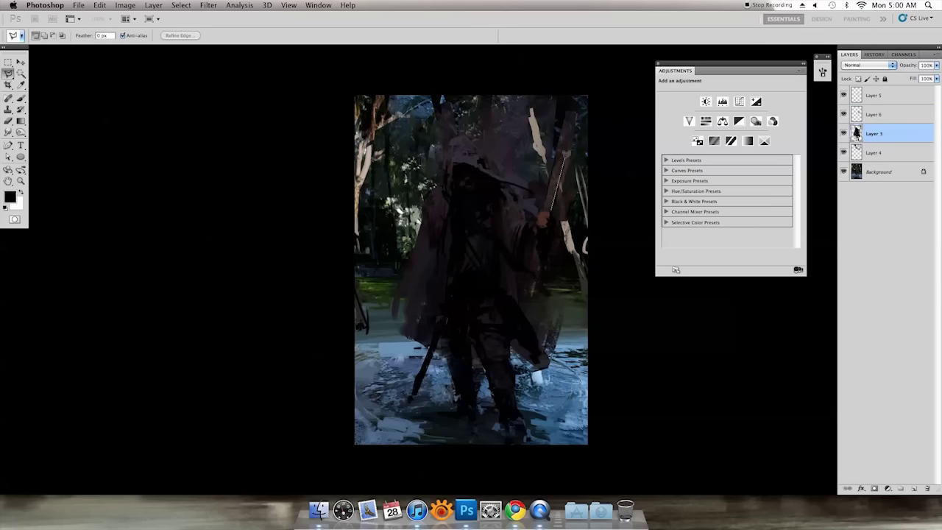
{"action": "mouse_move", "coordinate": [574, 141]}
{"action": "left_mouse_down"}
{"action": "mouse_move", "coordinate": [566, 223]}
{"action": "mouse_move", "coordinate": [536, 139]}
{"action": "left_mouse_up"}
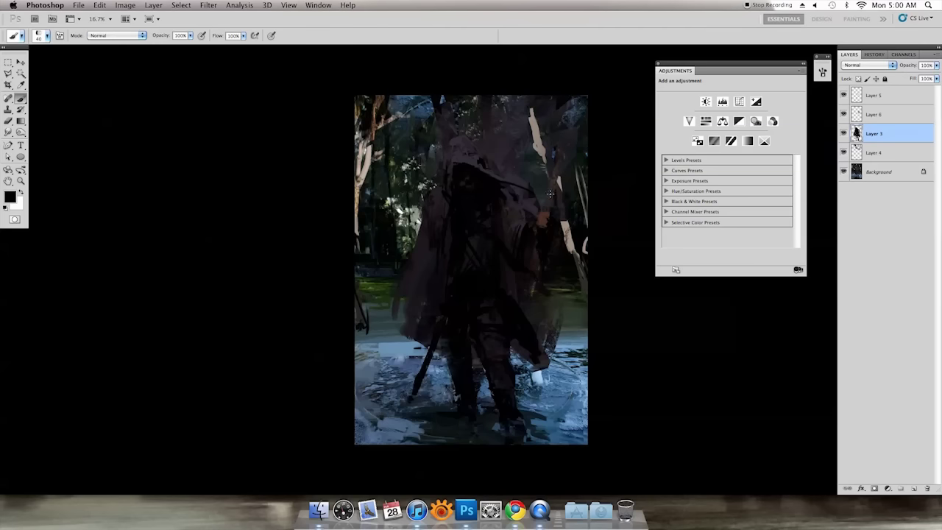
{"action": "key", "text": "ctrl+t"}
{"action": "key", "text": "Return"}
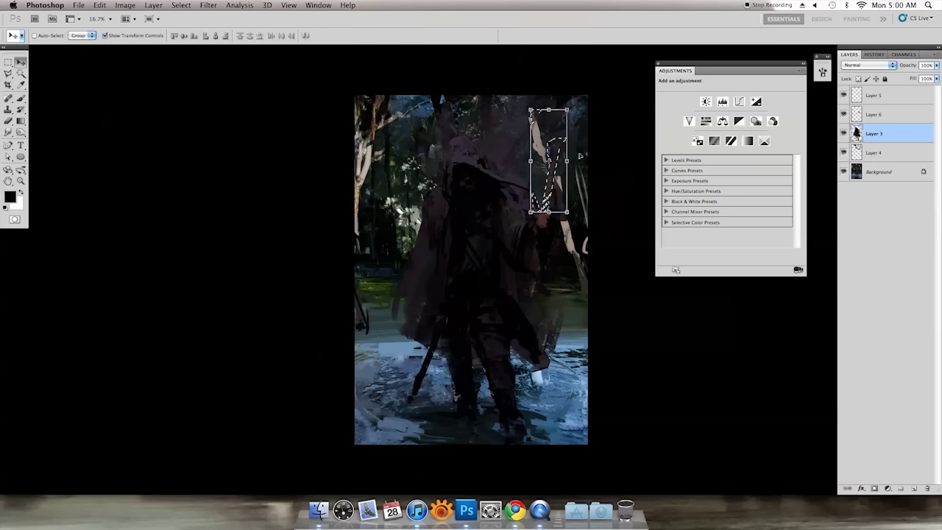
{"action": "key", "text": "ctrl+d"}
{"action": "key", "text": "b"}
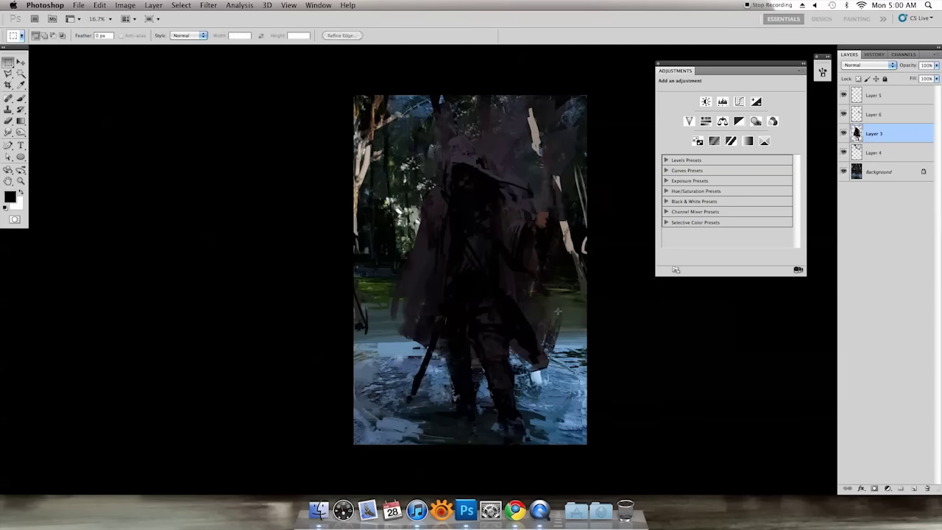
{"action": "key", "text": "f"}
{"action": "key", "text": "alt+bracketright"}
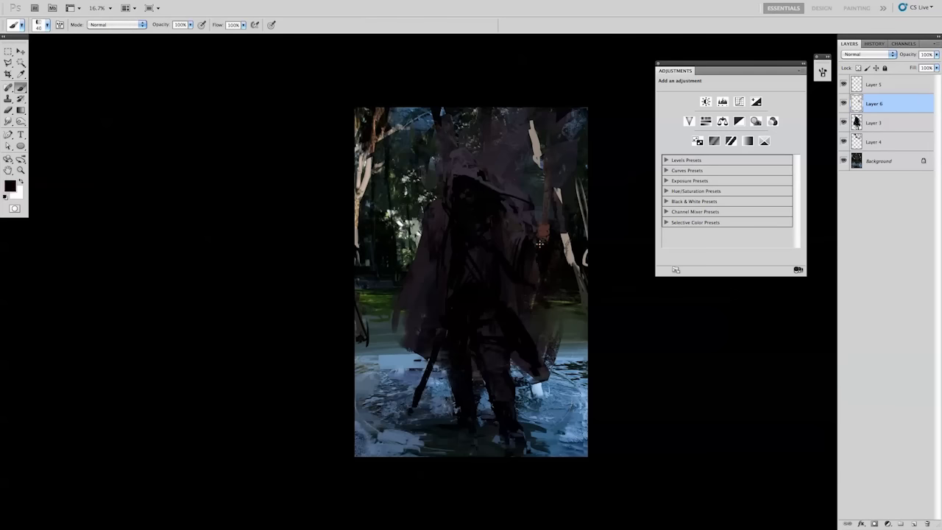
Sample light and dark colours from the painting to paint the staff on Layer 6.
{"action": "left_click", "coordinate": [545, 217], "text": "alt"}
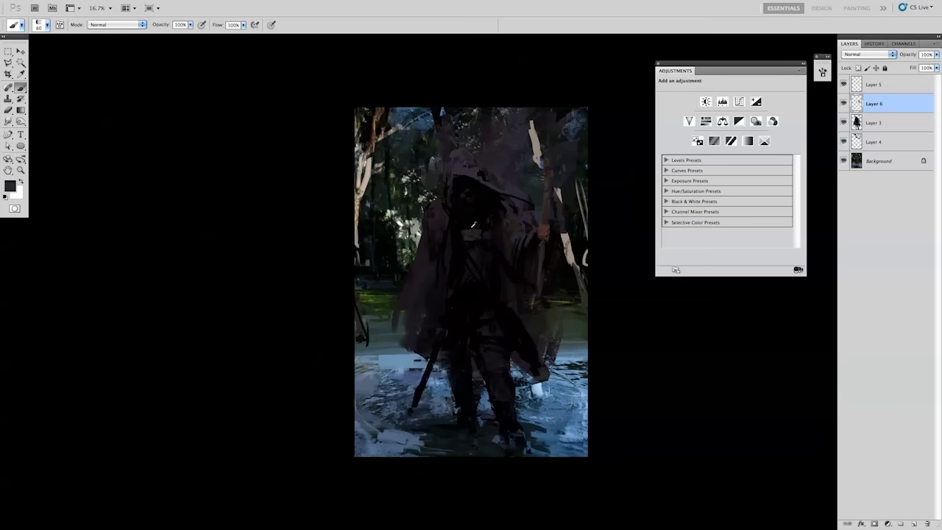
{"action": "left_click", "coordinate": [481, 225], "text": "alt"}
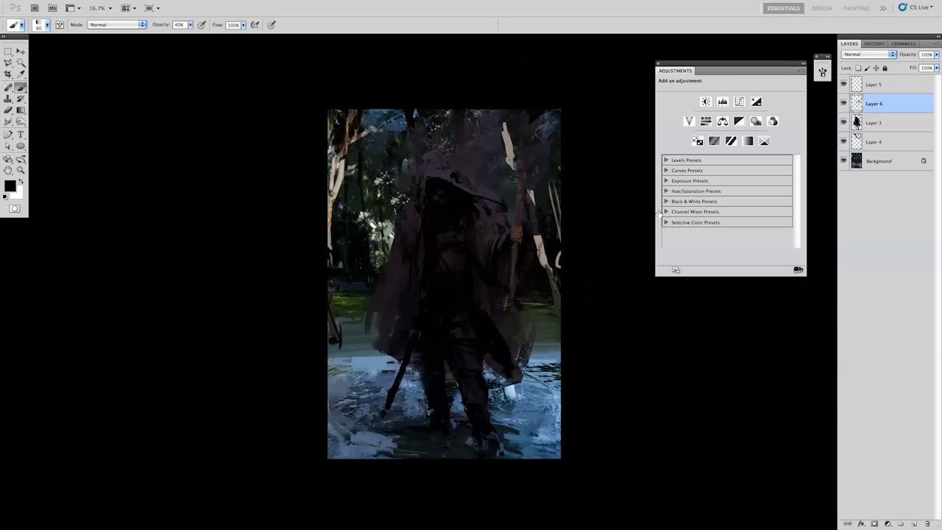
{"action": "left_click_drag", "start_coordinate": [471, 279], "coordinate": [445, 281]}
Clone-stamp the Background layer using a size 45 brush.
{"action": "left_click", "coordinate": [878, 160]}
{"action": "key", "text": "s"}
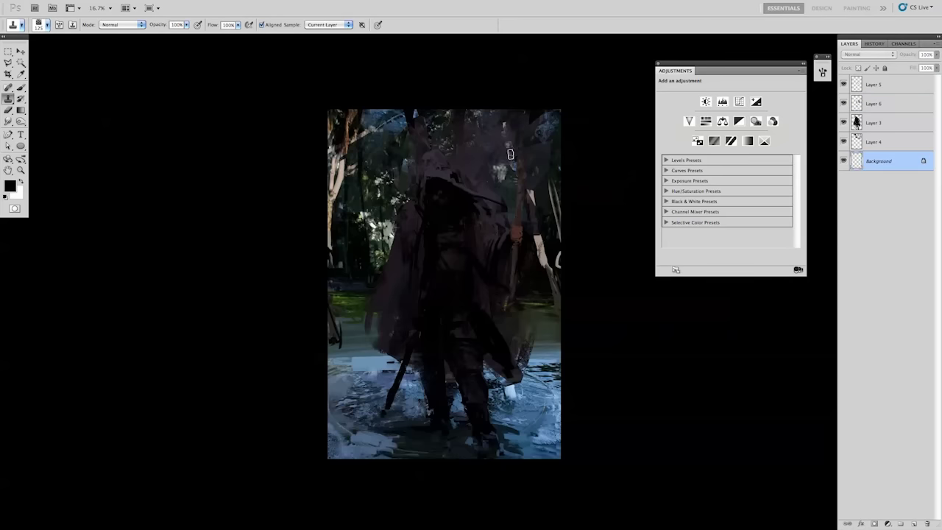
{"action": "key", "text": "b"}
{"action": "right_click", "coordinate": [491, 146]}
{"action": "key", "text": "Escape"}
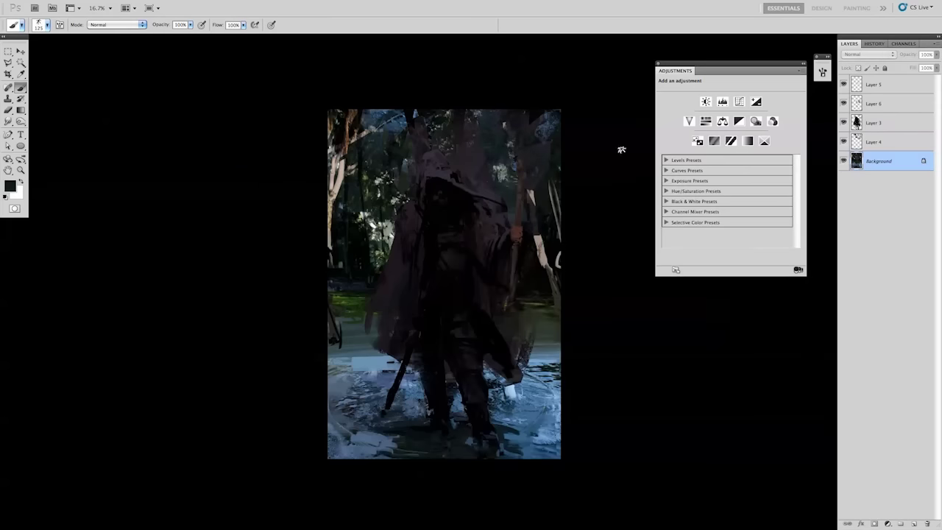
Erase on Layer 4 with a large eraser, then select Layers 5, 6 and 3 together.
{"action": "left_click", "coordinate": [873, 142]}
{"action": "key", "text": "e"}
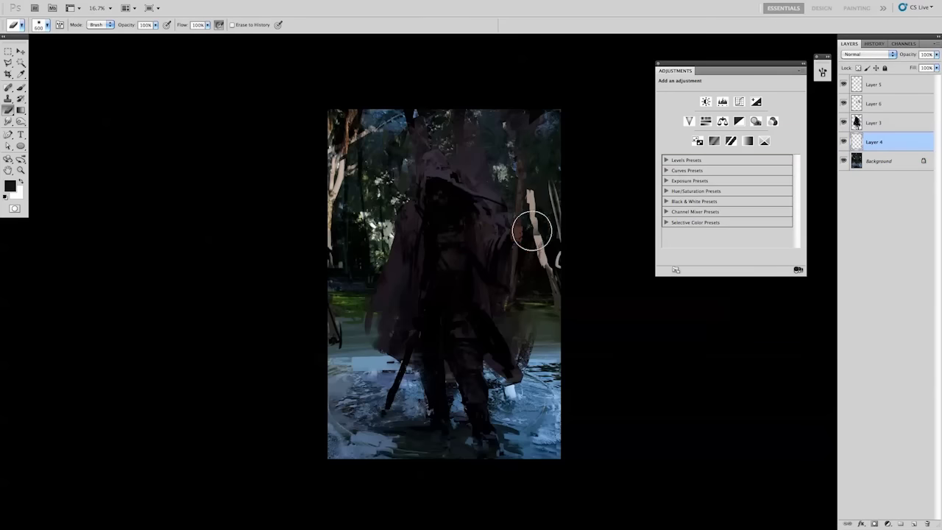
{"action": "left_click", "coordinate": [887, 87], "text": "shift"}
{"action": "key", "text": "v"}
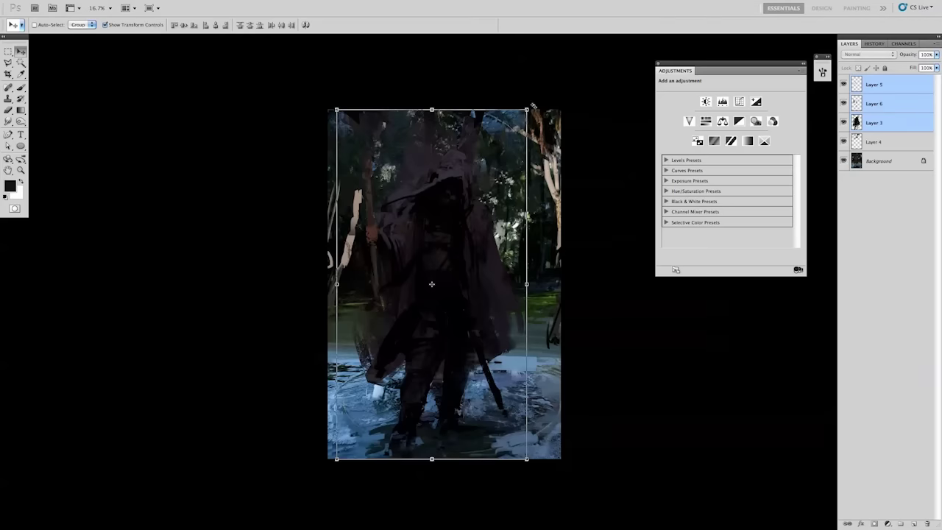
Enlarge the figure layers slightly, shift one leg strip right, and flip the canvas to check.
{"action": "mouse_move", "coordinate": [534, 106]}
{"action": "left_mouse_down"}
{"action": "mouse_move", "coordinate": [543, 94]}
{"action": "mouse_move", "coordinate": [527, 452]}
{"action": "left_mouse_up"}
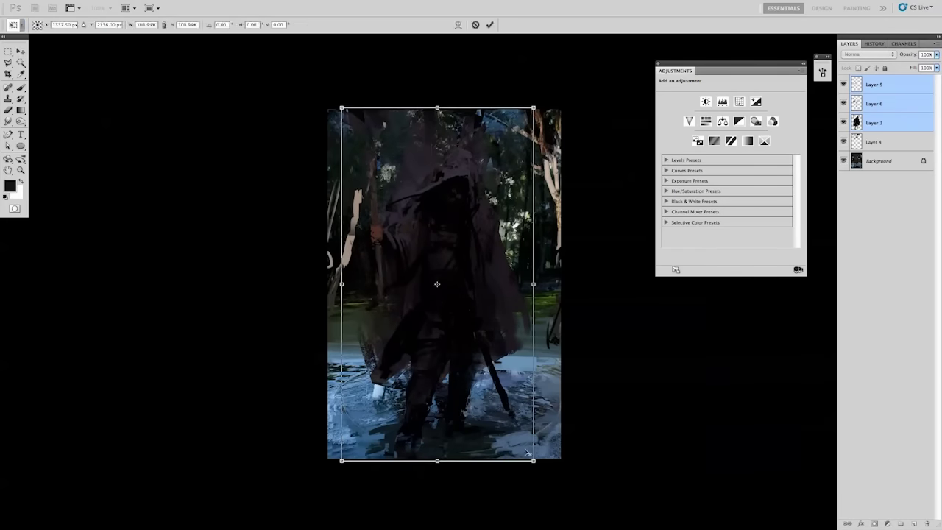
{"action": "key", "text": "Return"}
{"action": "key", "text": "l"}
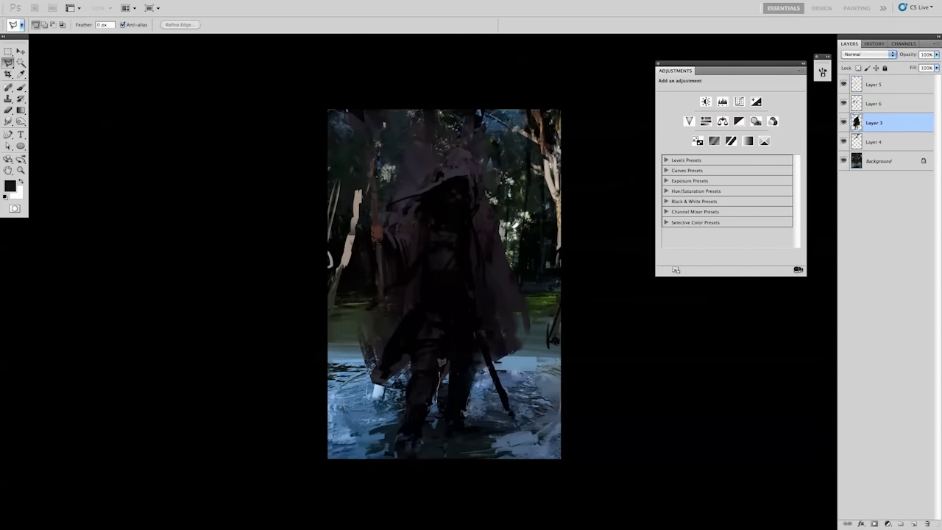
{"action": "left_click_drag", "start_coordinate": [447, 338], "coordinate": [438, 403]}
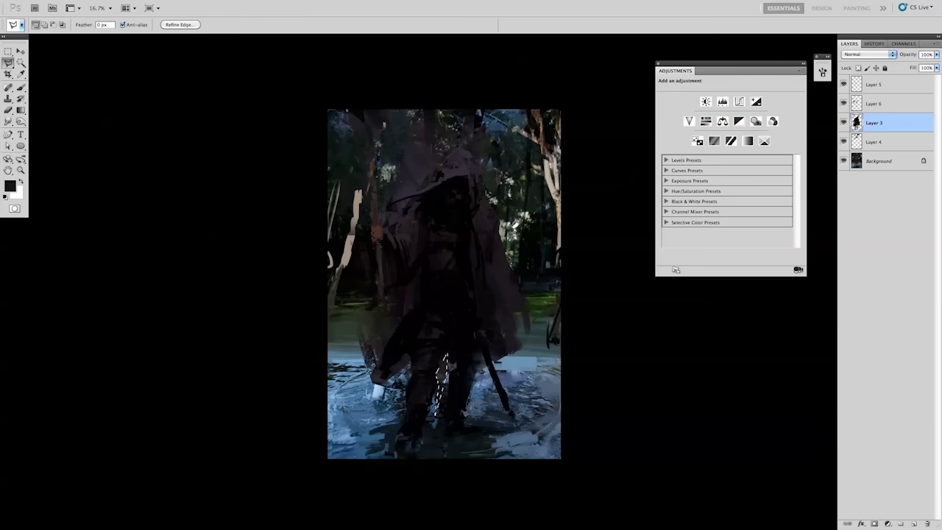
{"action": "key", "text": "ctrl+t"}
{"action": "left_click_drag", "start_coordinate": [457, 397], "coordinate": [475, 397]}
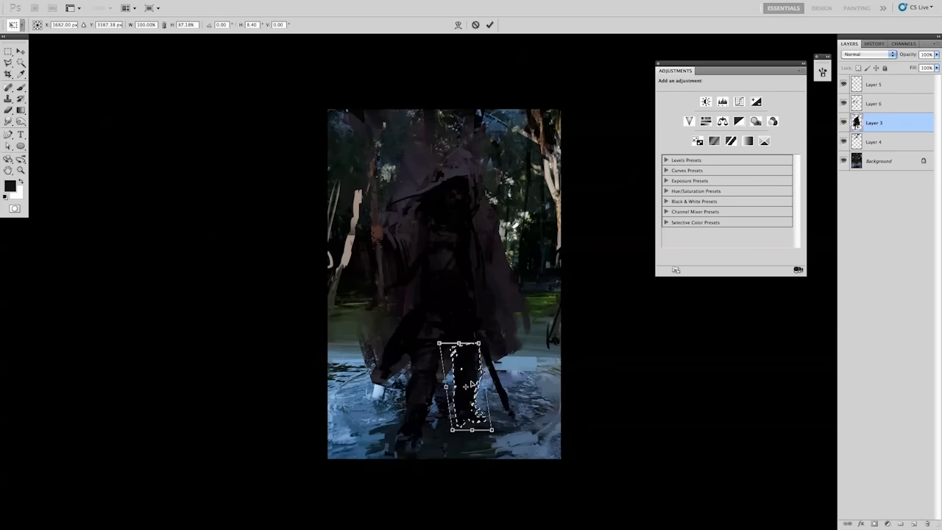
{"action": "key", "text": "Return"}
{"action": "key", "text": "b"}
{"action": "key", "text": "ctrl+shift+h"}
Outline and transform the other leg, deselect, then lasso the second leg in the water.
{"action": "key", "text": "l"}
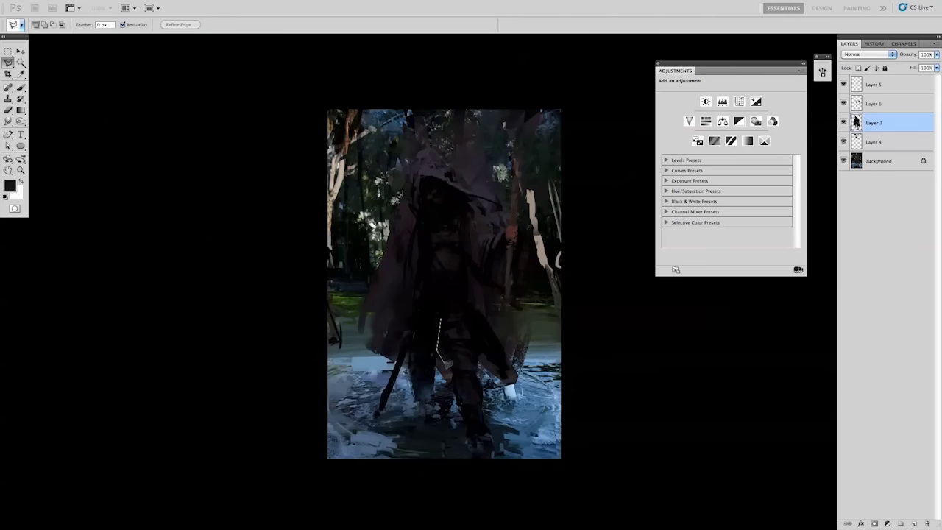
{"action": "left_click_drag", "start_coordinate": [479, 358], "coordinate": [440, 321]}
{"action": "key", "text": "ctrl+t"}
{"action": "key", "text": "Return"}
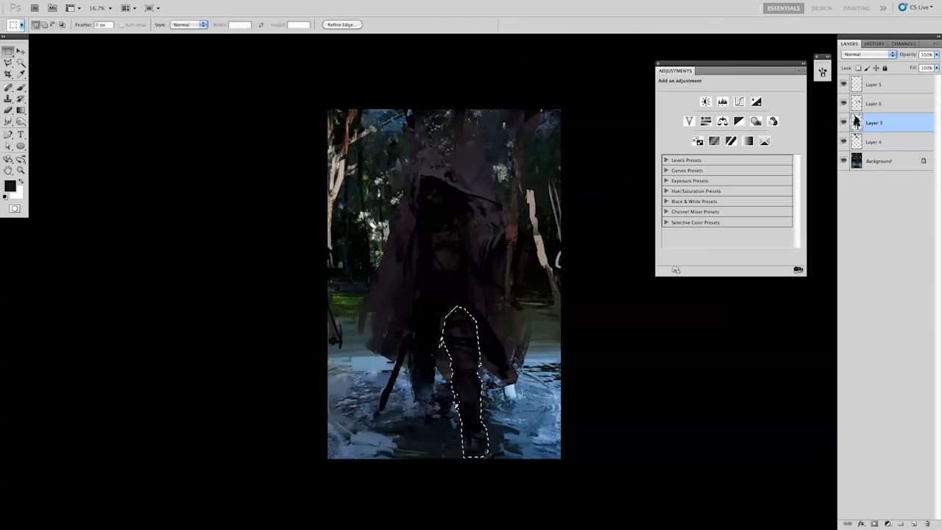
{"action": "key", "text": "v"}
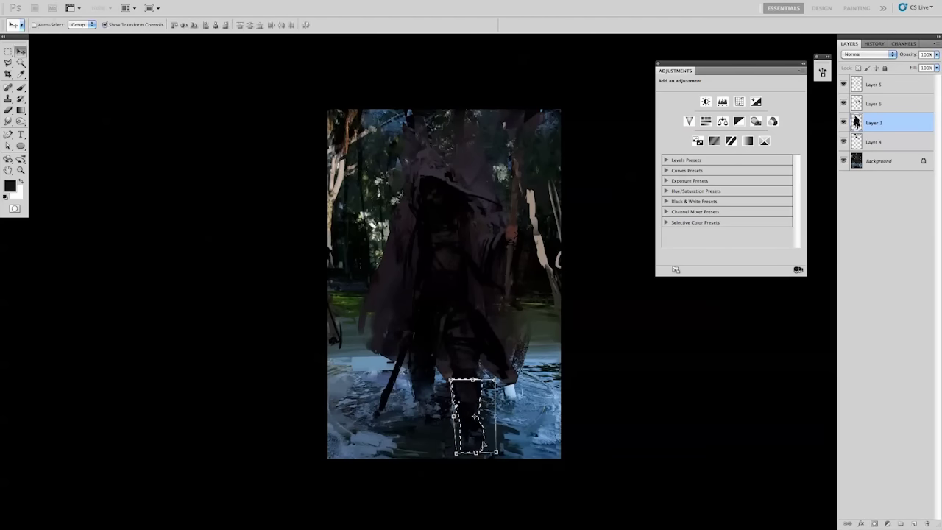
{"action": "key", "text": "ctrl+d"}
{"action": "key", "text": "b"}
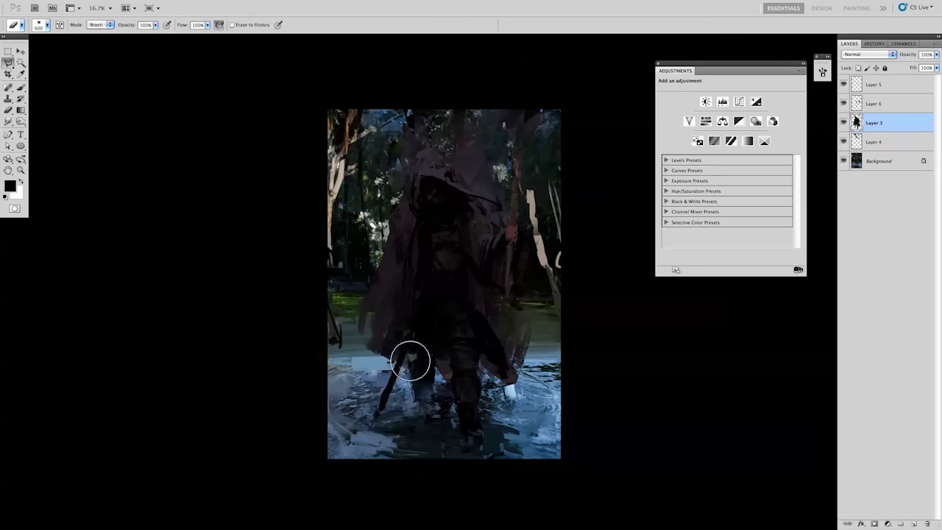
{"action": "key", "text": "l"}
{"action": "left_click_drag", "start_coordinate": [410, 354], "coordinate": [409, 368]}
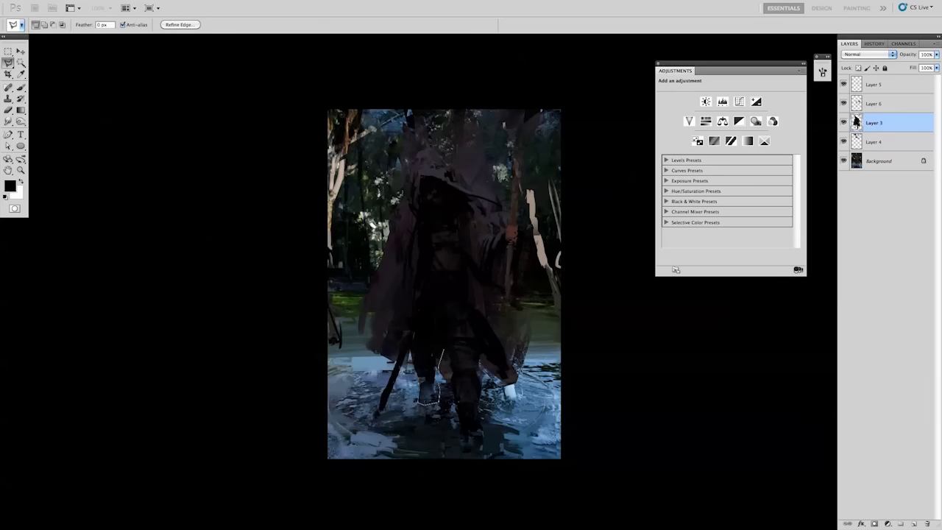
Deselect the legs, add a new layer for the tree-photo piece, and pick a 45 px brush.
{"action": "key", "text": "ctrl+d"}
{"action": "key", "text": "b"}
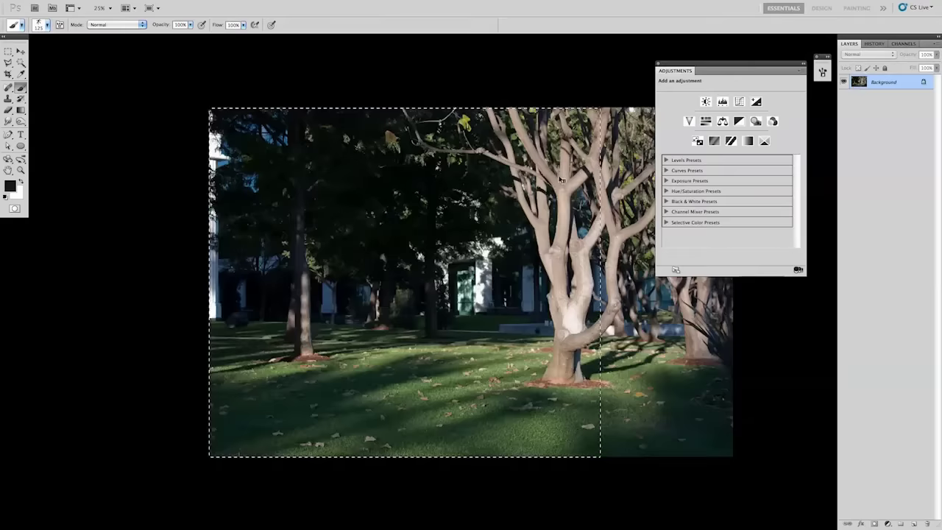
{"action": "key", "text": "ctrl+shift+alt+n"}
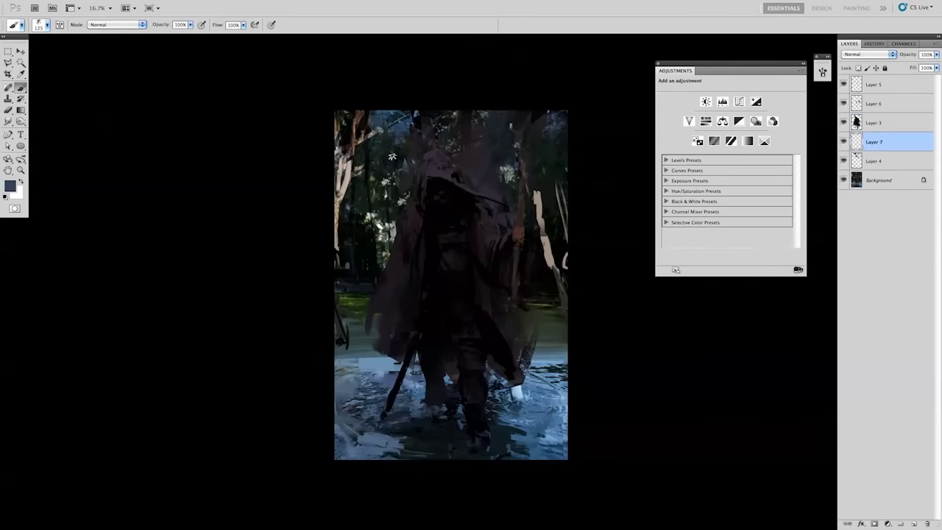
{"action": "right_click", "coordinate": [665, 370]}
{"action": "scroll", "coordinate": [664, 369], "scroll_direction": "up", "scroll_amount": 5}
{"action": "double_click", "coordinate": [486, 225]}
Add further new empty layers for the foliage.
{"action": "key", "text": "ctrl+shift+alt+n"}
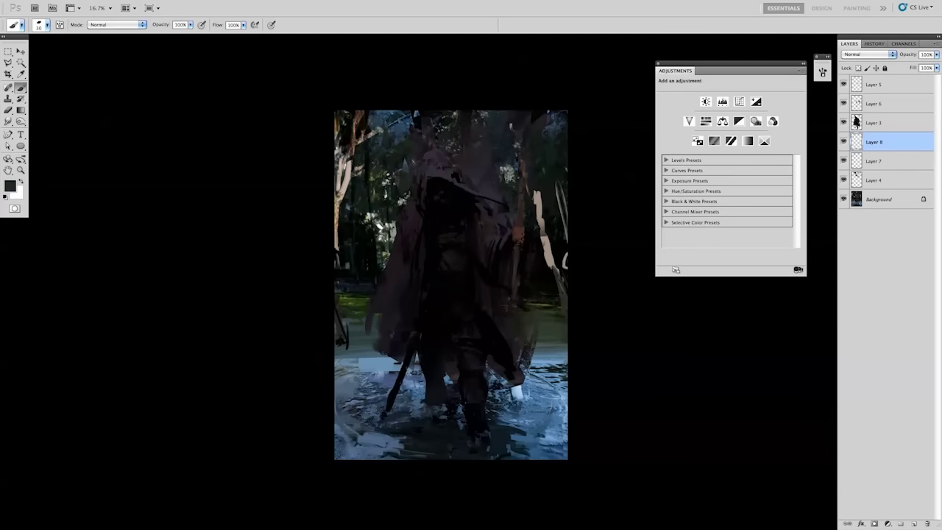
{"action": "key", "text": "e"}
{"action": "key", "text": "ctrl+shift+alt+n"}
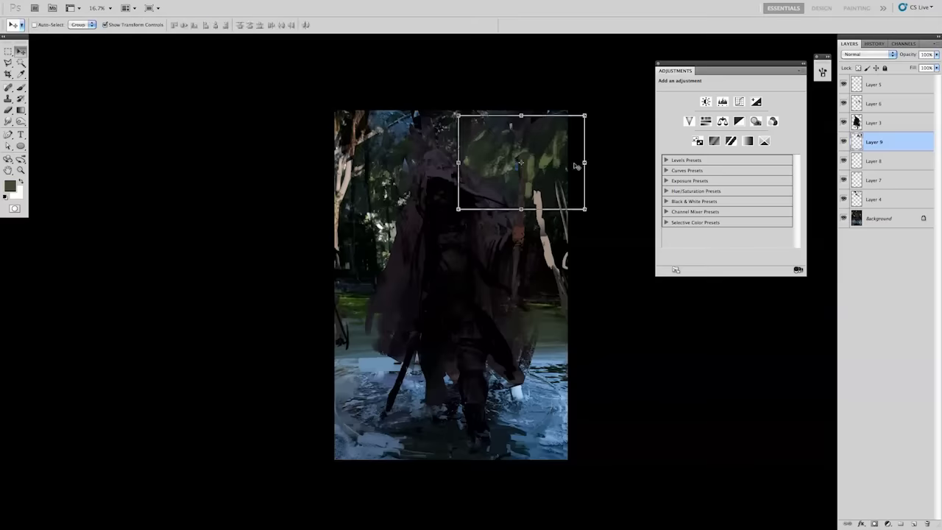
Duplicate the foliage layer and set the eraser size to 200.
{"action": "key", "text": "v"}
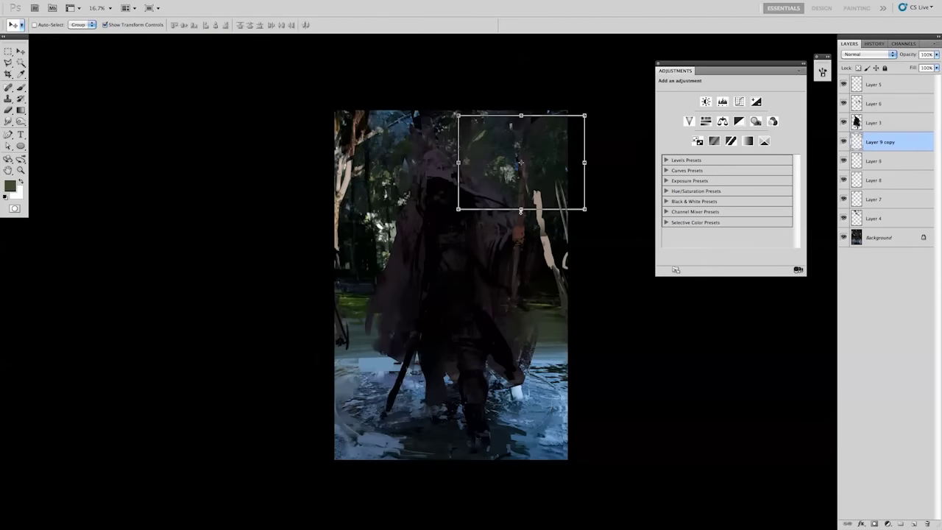
{"action": "key", "text": "e"}
{"action": "right_click", "coordinate": [445, 151]}
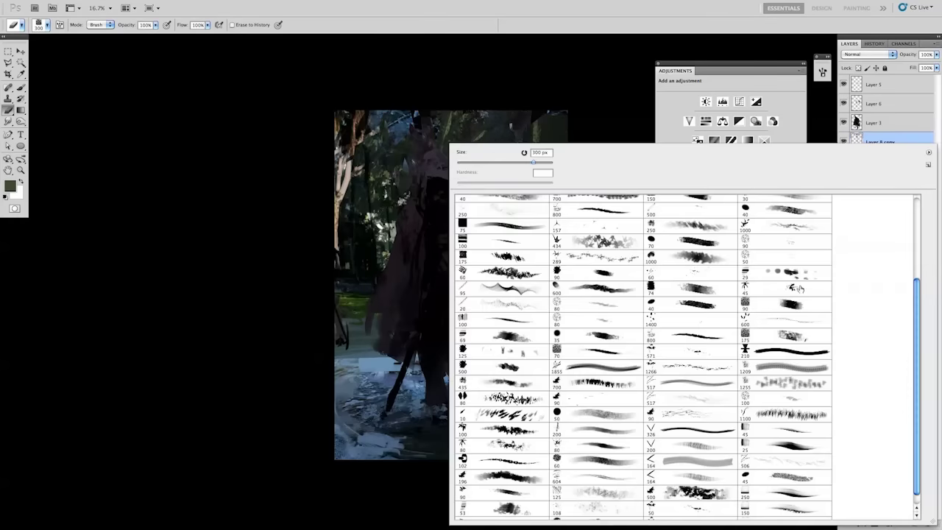
{"action": "key", "text": "Escape"}
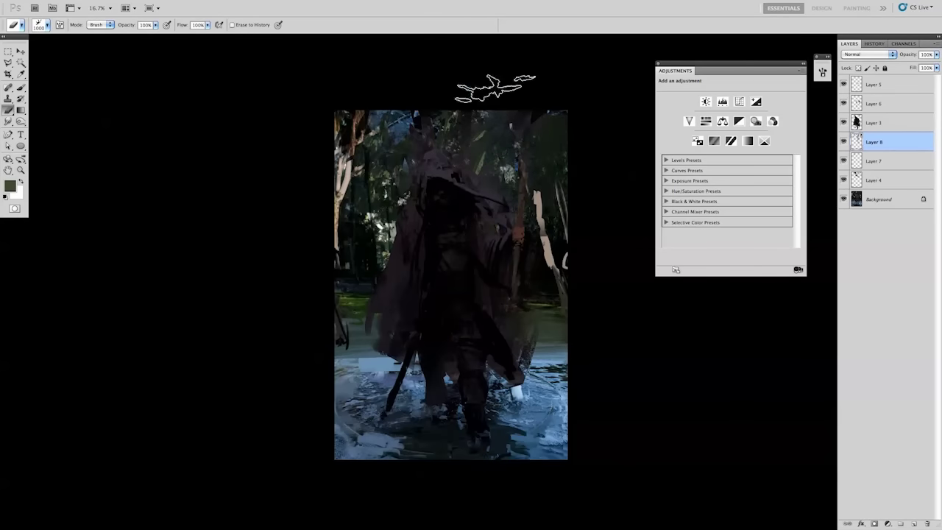
{"action": "key", "text": "bracketleft"}
{"action": "key", "text": "bracketleft"}
{"action": "key", "text": "bracketleft"}
Stretch the foliage copy across the upper image and drop the selection.
{"action": "key", "text": "v"}
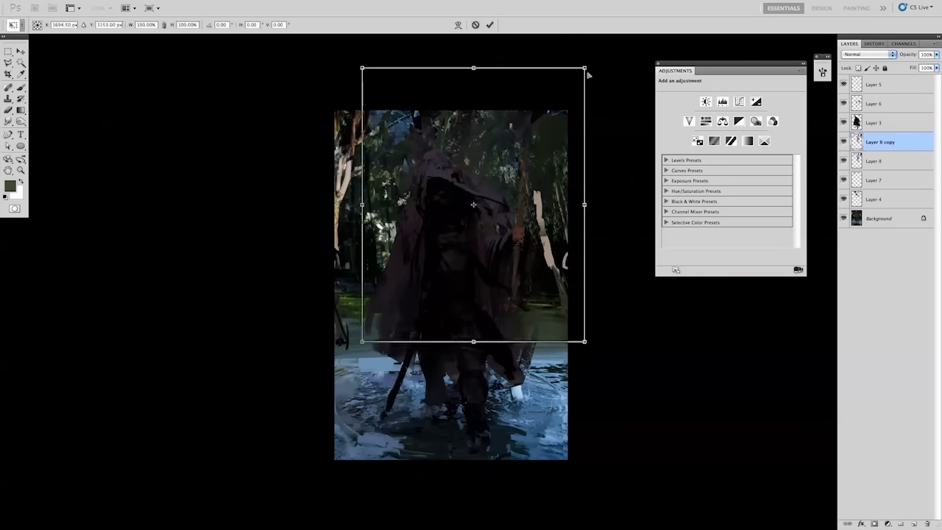
{"action": "left_click_drag", "start_coordinate": [589, 68], "coordinate": [631, 137]}
{"action": "left_click", "coordinate": [858, 145], "text": "ctrl"}
{"action": "key", "text": "ctrl+d"}
Fade the foliage with a 40% dark blue gradient and merge it into Layer 8.
{"action": "key", "text": "g"}
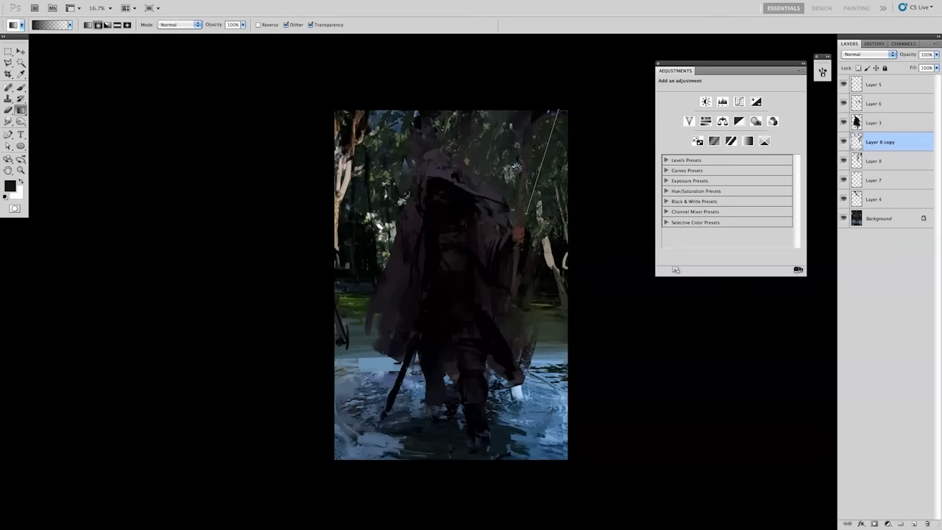
{"action": "left_click_drag", "start_coordinate": [482, 171], "coordinate": [535, 99]}
{"action": "left_click", "coordinate": [544, 170], "text": "alt"}
{"action": "key", "text": "4"}
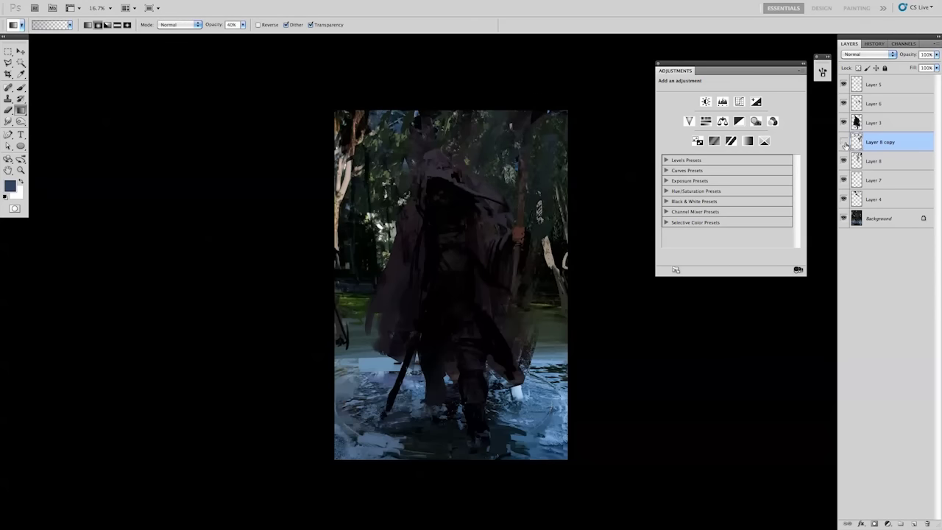
{"action": "key", "text": "Delete"}
{"action": "key", "text": "b"}
{"action": "left_click", "coordinate": [398, 162], "text": "alt"}
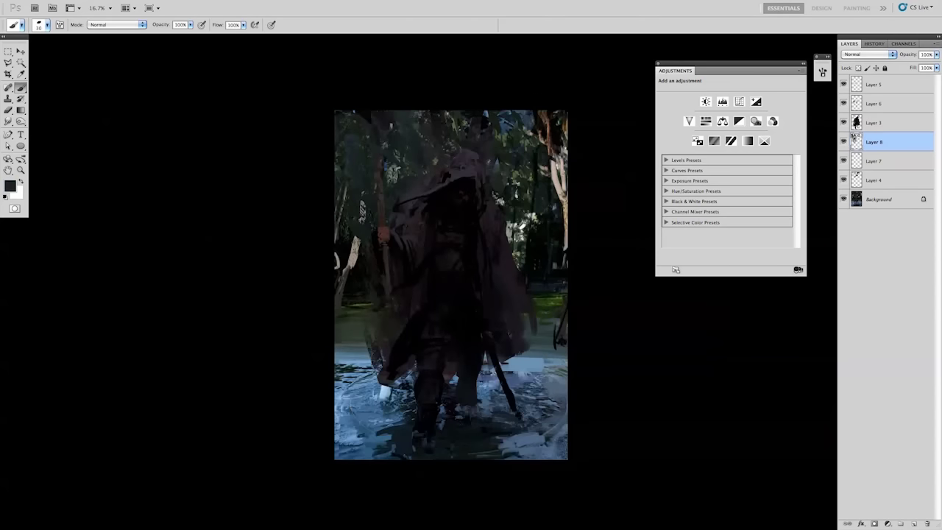
Duplicate Layer 8, erase foliage around the figure, and merge the copy back.
{"action": "key", "text": "ctrl+shift+z"}
{"action": "key", "text": "ctrl+shift+z"}
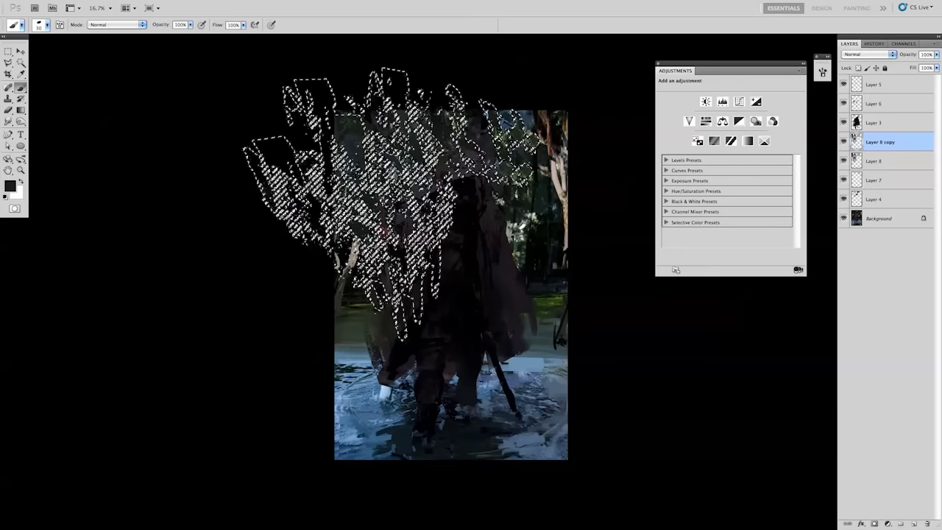
{"action": "key", "text": "ctrl+shift+z"}
{"action": "key", "text": "ctrl+shift+z"}
{"action": "key", "text": "e"}
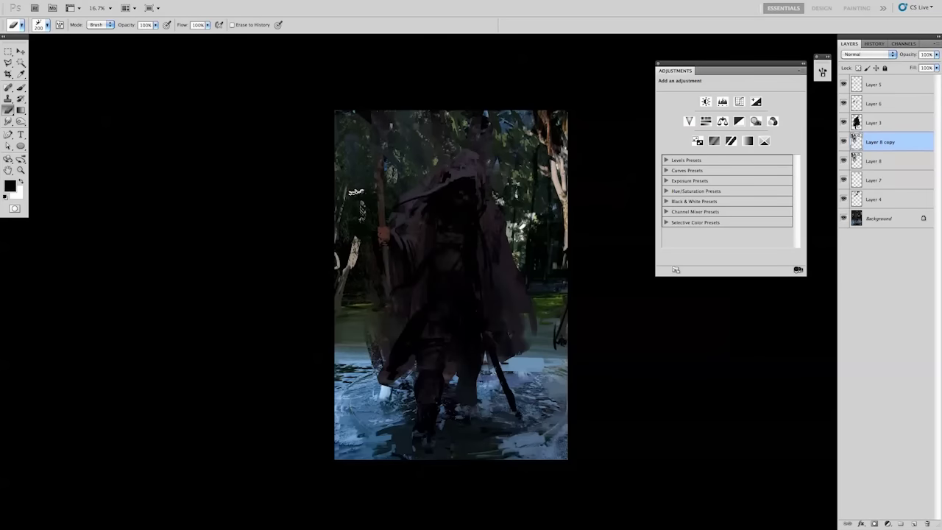
{"action": "key", "text": "ctrl+plus"}
{"action": "key", "text": "ctrl+plus"}
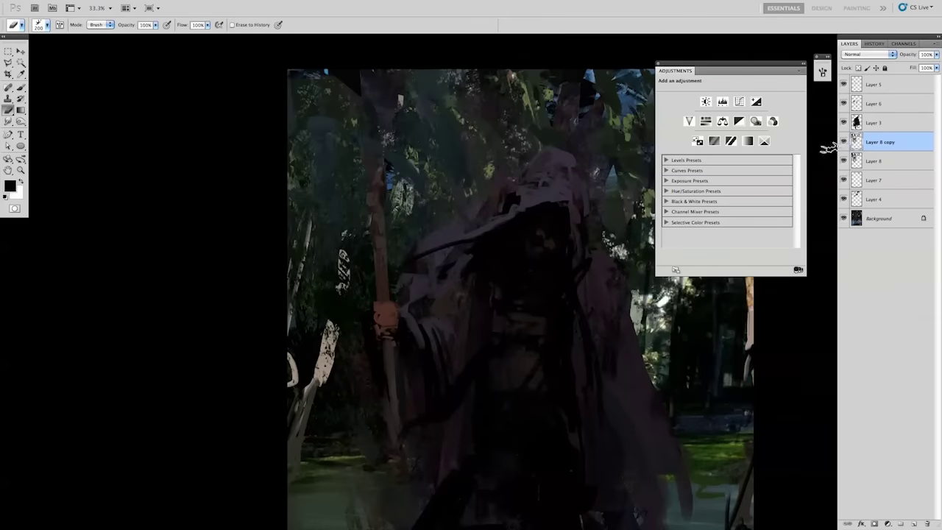
{"action": "key", "text": "Delete"}
Clone-stamp the foliage texture and sample olive green and other colours from the painting.
{"action": "key", "text": "s"}
{"action": "scroll", "coordinate": [298, 333], "scroll_direction": "right", "scroll_amount": 5}
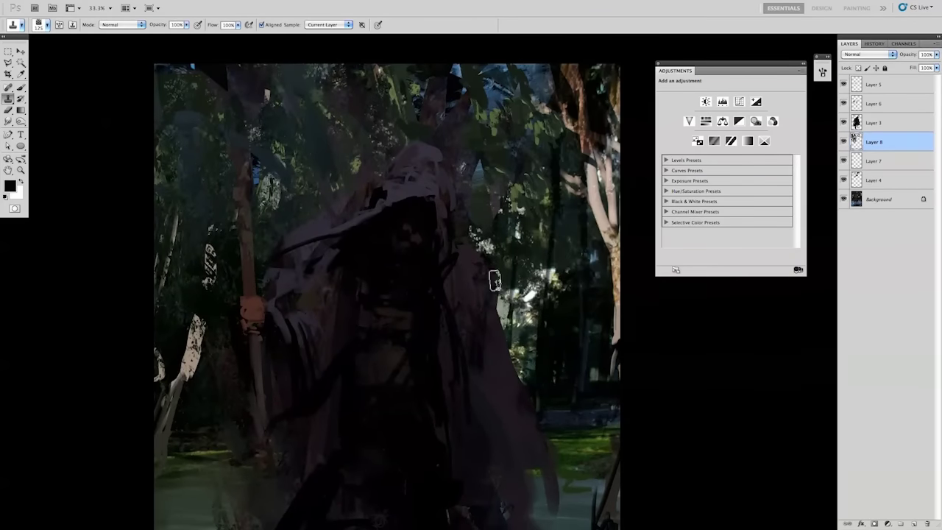
{"action": "key", "text": "b"}
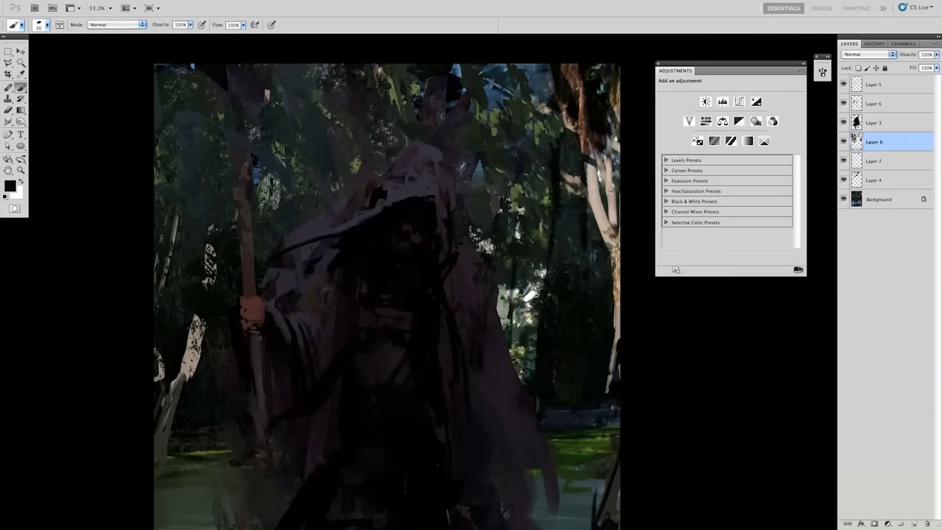
{"action": "left_click", "coordinate": [513, 200], "text": "alt"}
{"action": "key", "text": "ctrl+minus"}
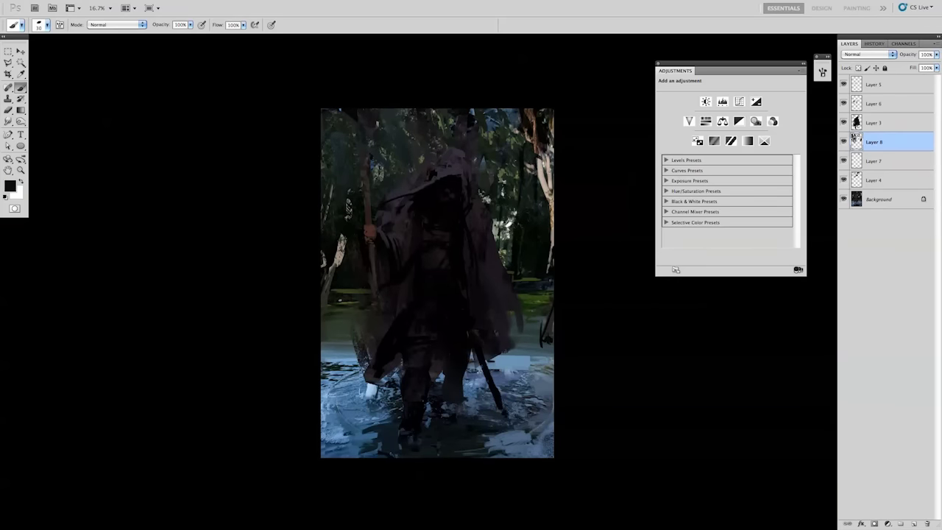
{"action": "left_click", "coordinate": [344, 300], "text": "alt"}
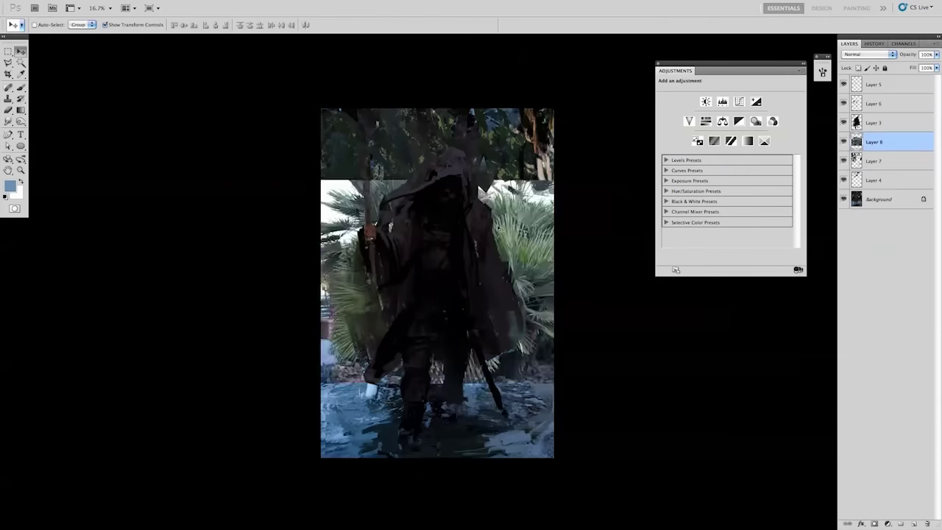
Set the palm layer's blend mode to Overlay and commit a Free Transform on it.
{"action": "left_click", "coordinate": [869, 53]}
{"action": "left_click", "coordinate": [861, 140]}
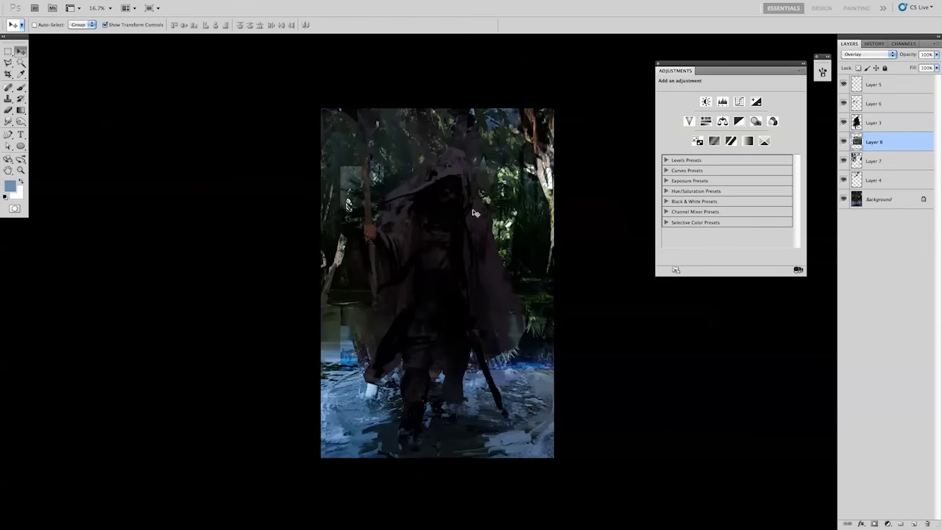
{"action": "key", "text": "ctrl+t"}
{"action": "key", "text": "Return"}
{"action": "key", "text": "b"}
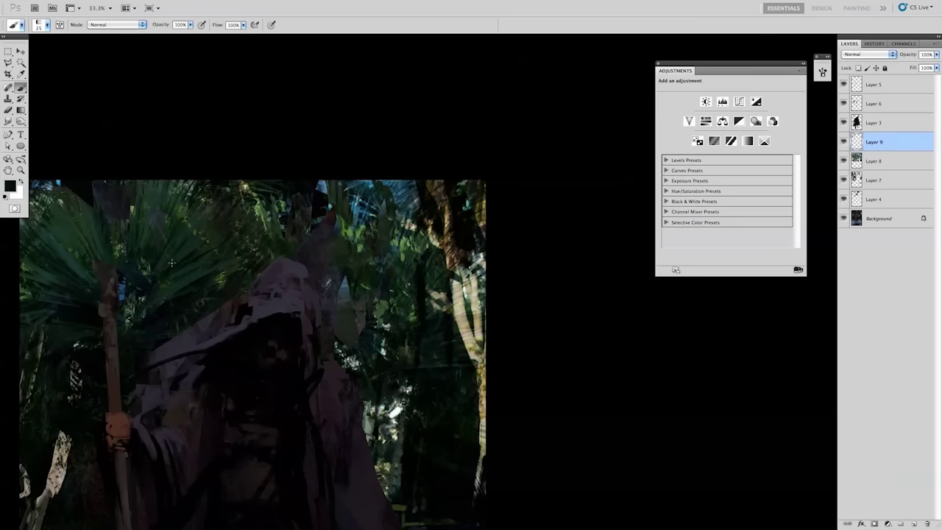
Copy a cluster of palm fronds to a new layer and place it, tilted, toward the upper right.
{"action": "key", "text": "ctrl+minus"}
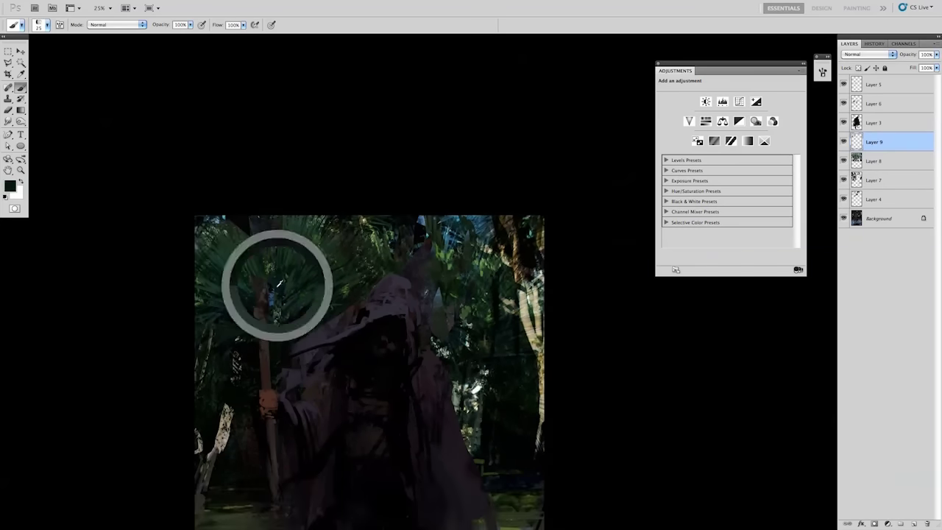
{"action": "left_click_drag", "start_coordinate": [283, 195], "coordinate": [353, 210]}
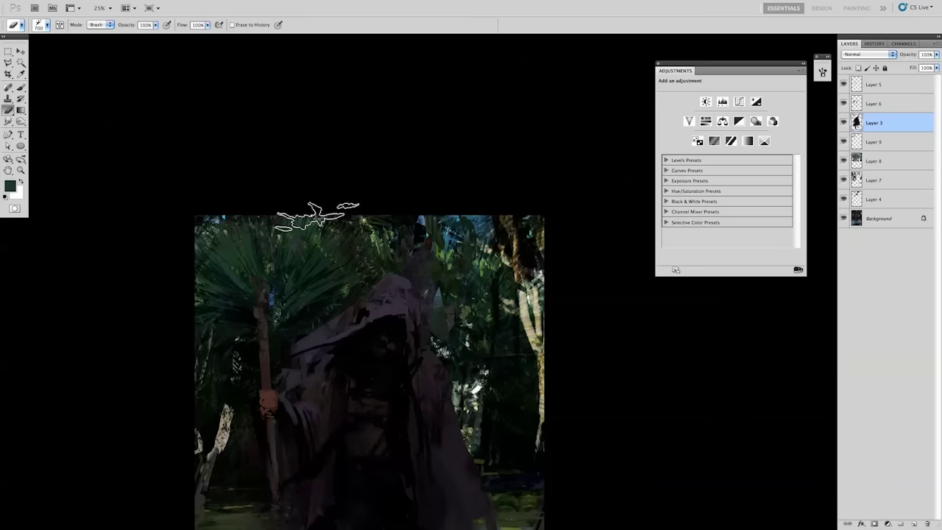
{"action": "scroll", "coordinate": [414, 190], "scroll_direction": "down", "scroll_amount": 3}
{"action": "key", "text": "ctrl+j"}
{"action": "key", "text": "v"}
{"action": "left_click_drag", "start_coordinate": [414, 190], "coordinate": [397, 147]}
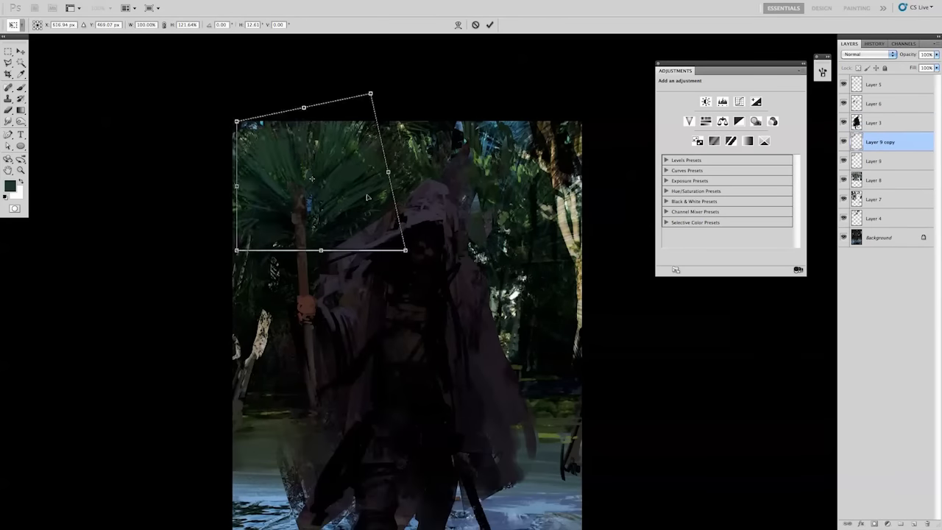
{"action": "left_click_drag", "start_coordinate": [317, 184], "coordinate": [526, 184]}
{"action": "left_click_drag", "start_coordinate": [589, 140], "coordinate": [559, 201]}
{"action": "key", "text": "Return"}
Boost the palm copy's saturation, skew it left of the figure, set 73% opacity, and delete the extra copy.
{"action": "key", "text": "ctrl+u"}
{"action": "left_click_drag", "start_coordinate": [738, 236], "coordinate": [750, 241]}
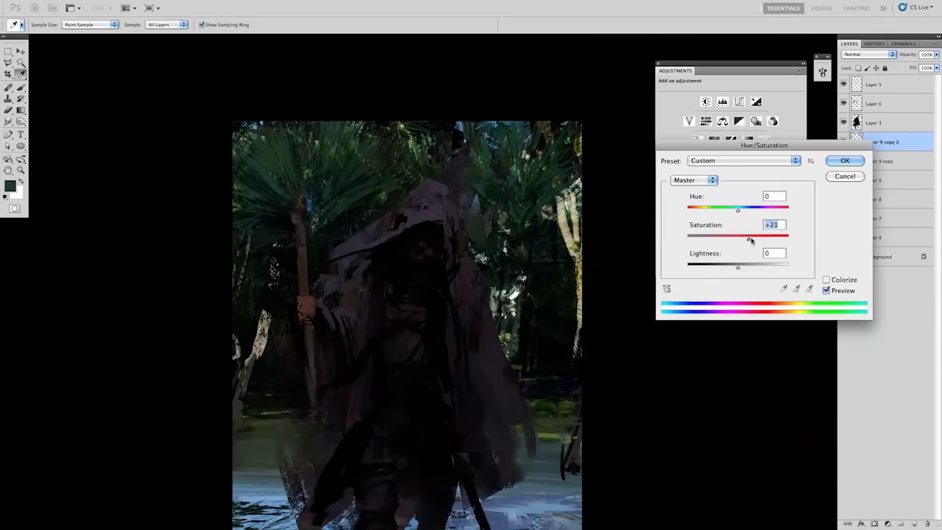
{"action": "key", "text": "Return"}
{"action": "key", "text": "ctrl+minus"}
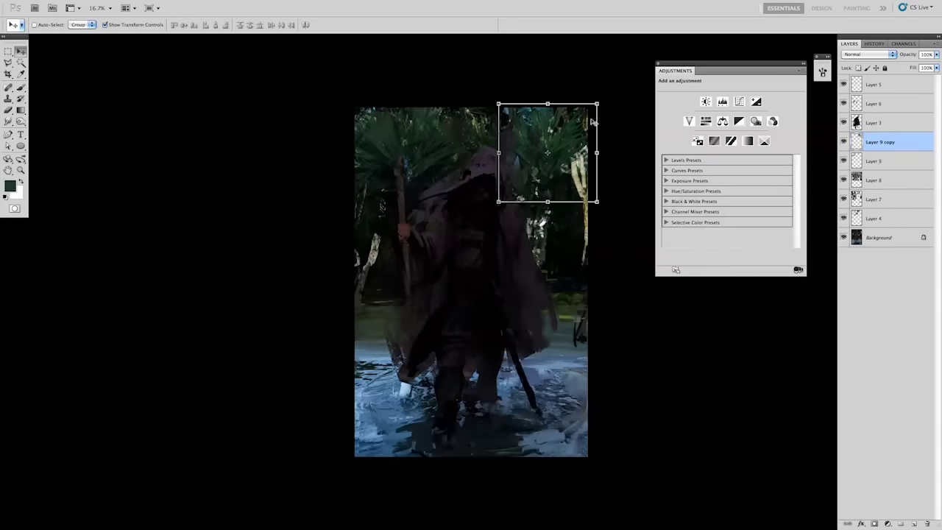
{"action": "left_click_drag", "start_coordinate": [595, 202], "coordinate": [631, 247]}
{"action": "key", "text": "Return"}
{"action": "left_click_drag", "start_coordinate": [534, 232], "coordinate": [369, 261]}
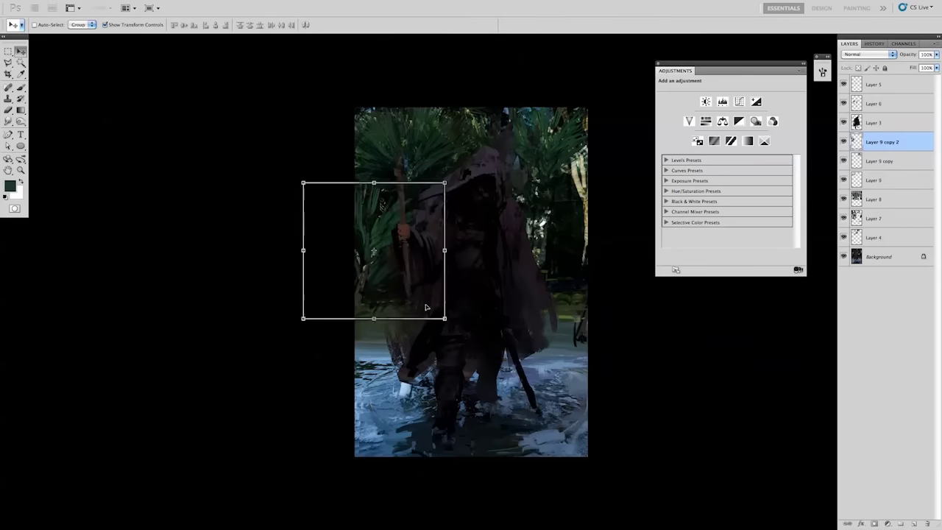
{"action": "left_click_drag", "start_coordinate": [937, 54], "coordinate": [922, 66]}
{"action": "key", "text": "Delete"}
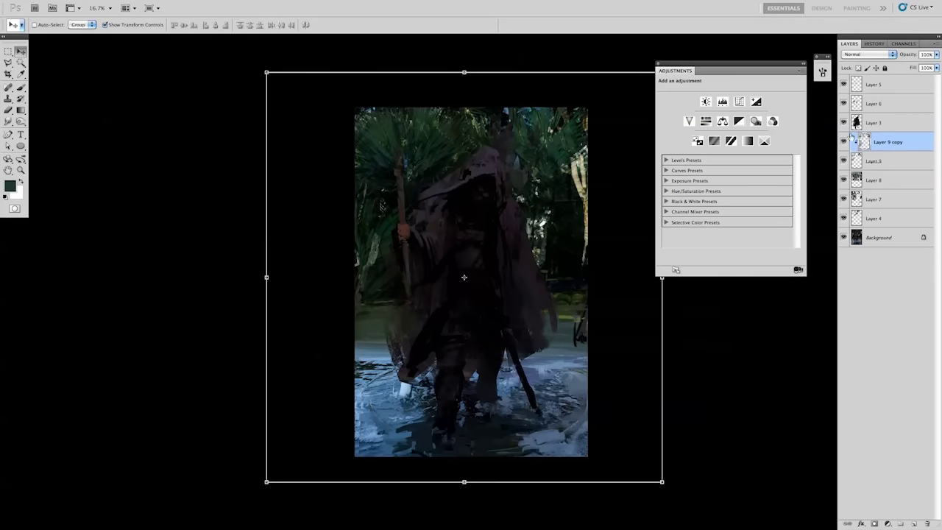
Apply Hue/Saturation of Saturation +43 and Lightness +7 to Layer 9 copy.
{"action": "key", "text": "b"}
{"action": "right_click", "coordinate": [585, 168]}
{"action": "key", "text": "Escape"}
{"action": "key", "text": "ctrl+u"}
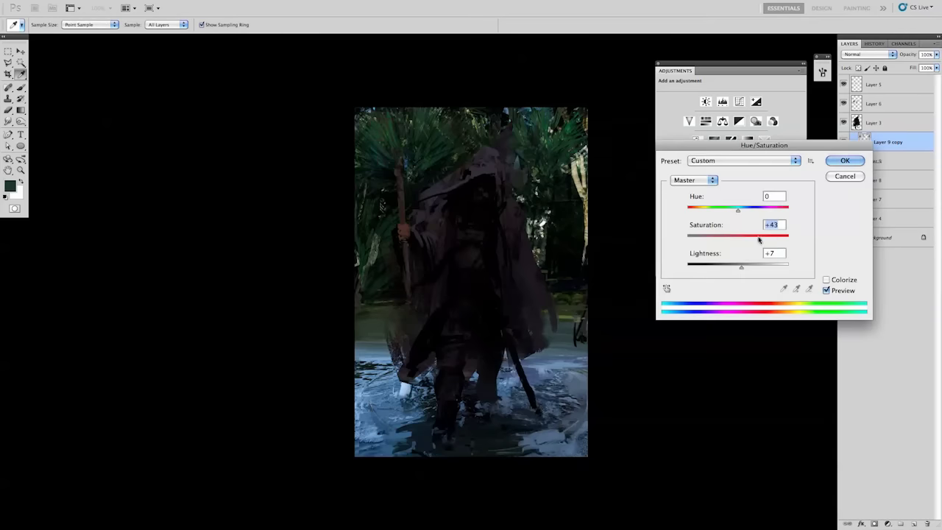
{"action": "key", "text": "Return"}
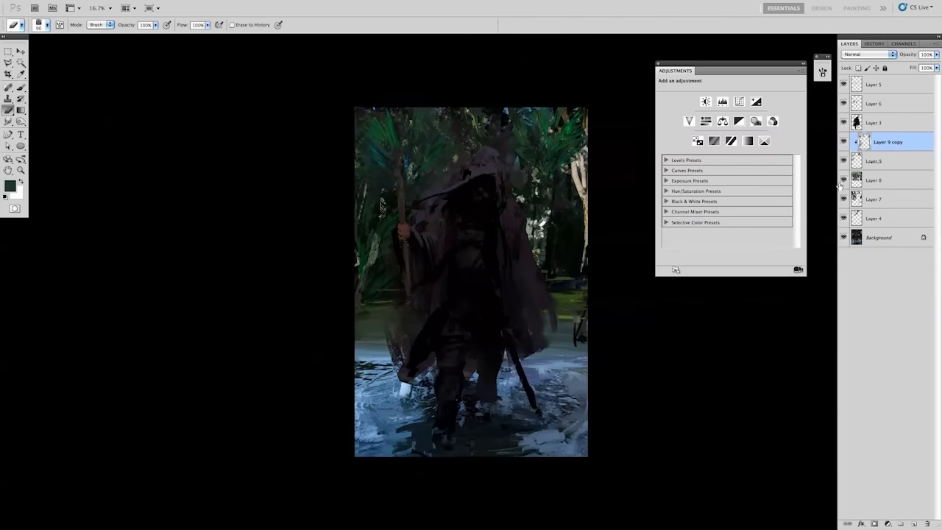
Add a new empty Layer 10 above Layer 8 with the brush colour reset to black.
{"action": "left_click", "coordinate": [876, 181]}
{"action": "key", "text": "b"}
{"action": "key", "text": "d"}
{"action": "left_click", "coordinate": [913, 524]}
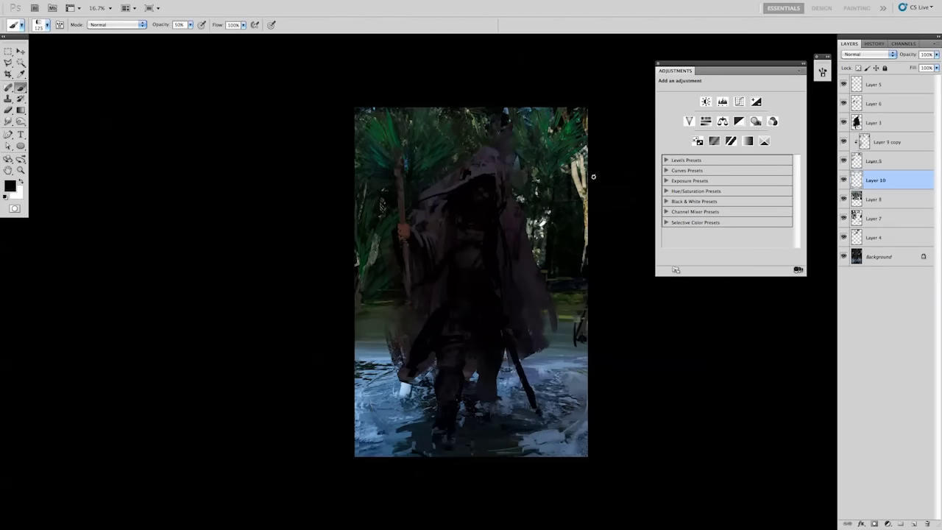
Clip Layer 8 to Layer 7, then duplicate the palm layer as Layer 9 copy 2 and enlarge it downward.
{"action": "left_click", "coordinate": [854, 210], "text": "alt"}
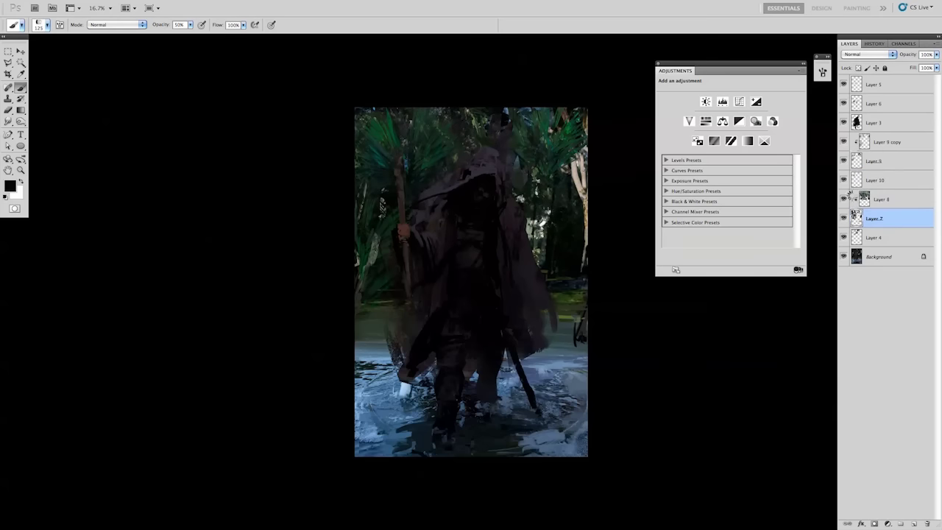
{"action": "left_click", "coordinate": [872, 162]}
{"action": "key", "text": "v"}
{"action": "key", "text": "ctrl+j"}
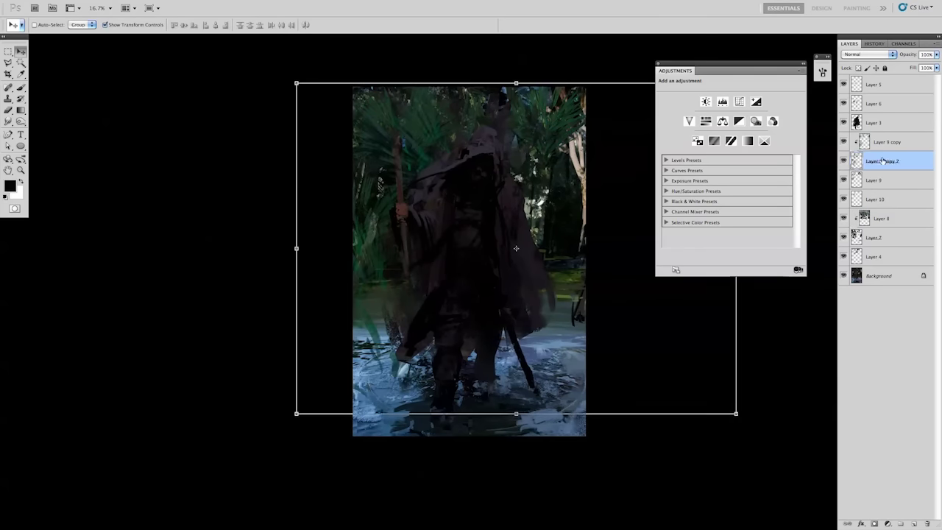
{"action": "left_click", "coordinate": [889, 144]}
{"action": "left_click_drag", "start_coordinate": [889, 150], "coordinate": [889, 171]}
{"action": "left_click", "coordinate": [884, 142]}
{"action": "key", "text": "ctrl+minus"}
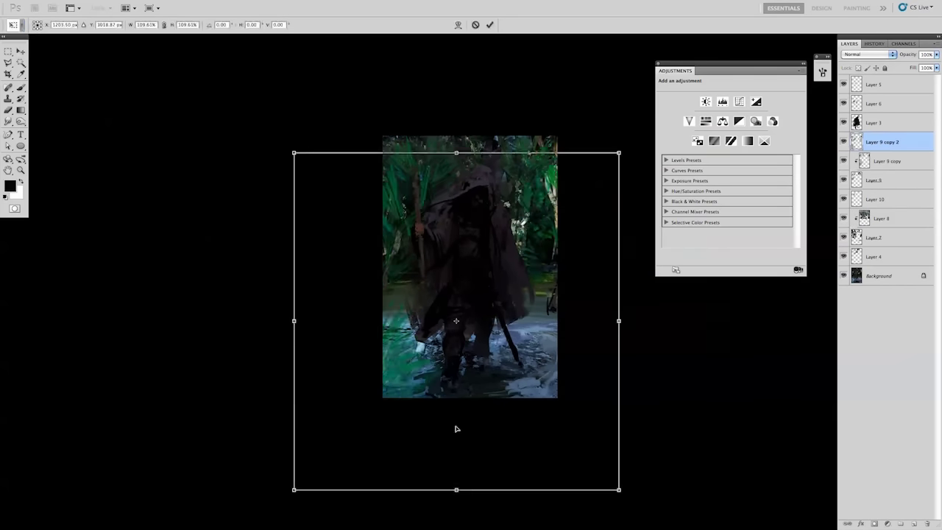
{"action": "left_click_drag", "start_coordinate": [343, 419], "coordinate": [449, 434]}
Copy the left-side plants over to the lower right of the scene.
{"action": "key", "text": "e"}
{"action": "left_click_drag", "start_coordinate": [382, 139], "coordinate": [475, 279]}
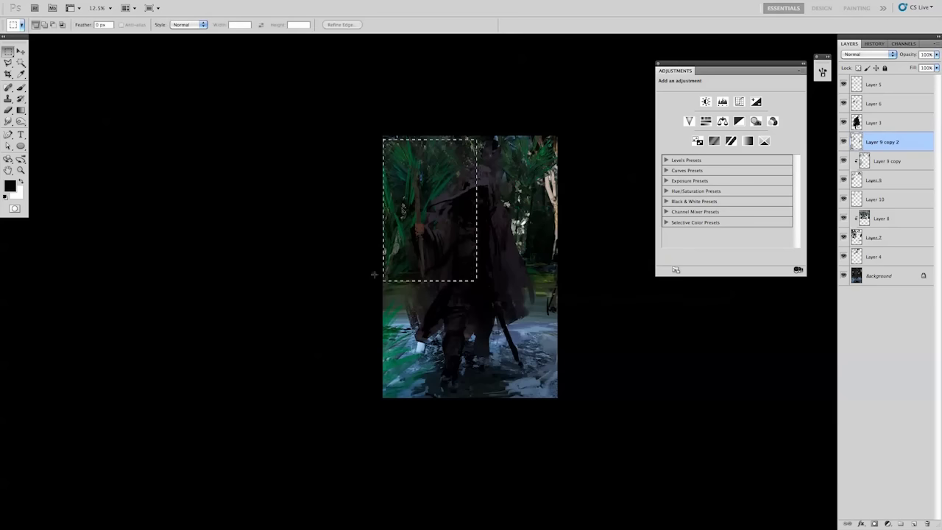
{"action": "left_click_drag", "start_coordinate": [434, 221], "coordinate": [580, 305]}
{"action": "key", "text": "ctrl+d"}
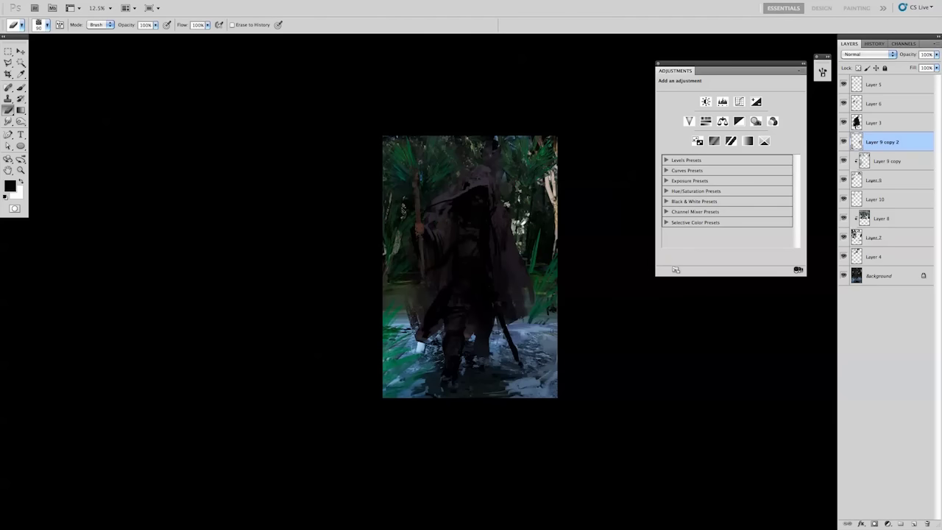
Brighten the midtones of the lower-left foliage with Levels.
{"action": "key", "text": "m"}
{"action": "left_click_drag", "start_coordinate": [383, 278], "coordinate": [441, 397]}
{"action": "key", "text": "ctrl+l"}
{"action": "left_click_drag", "start_coordinate": [732, 219], "coordinate": [742, 218]}
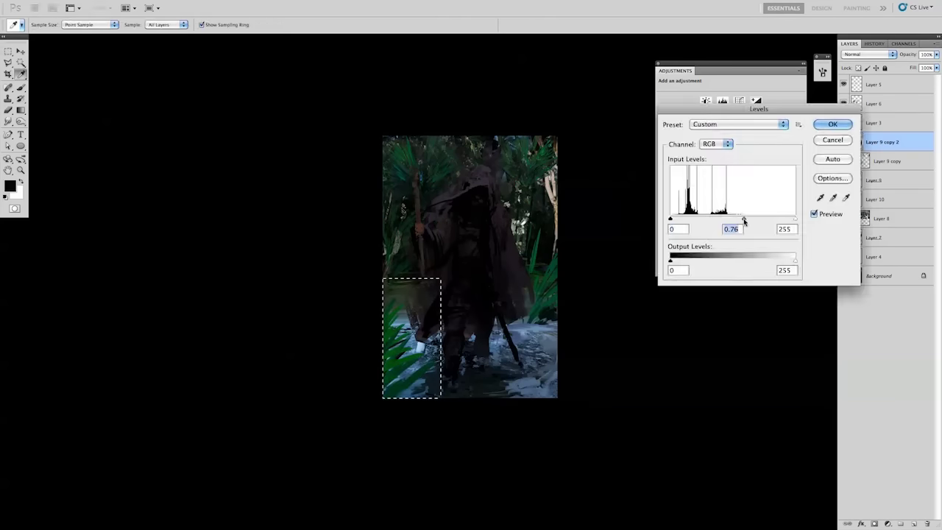
{"action": "key", "text": "Return"}
{"action": "key", "text": "ctrl+d"}
Spread the lower part of the image outward at both bottom corners.
{"action": "left_click_drag", "start_coordinate": [382, 222], "coordinate": [574, 404]}
{"action": "key", "text": "ctrl+t"}
{"action": "left_click_drag", "start_coordinate": [382, 399], "coordinate": [337, 398]}
{"action": "mouse_move", "coordinate": [574, 404]}
{"action": "left_mouse_down"}
{"action": "mouse_move", "coordinate": [547, 416]}
{"action": "mouse_move", "coordinate": [597, 274]}
{"action": "left_mouse_up"}
{"action": "key", "text": "Escape"}
Try a shifted palm copy with a different hue and saturation, then discard it.
{"action": "key", "text": "b"}
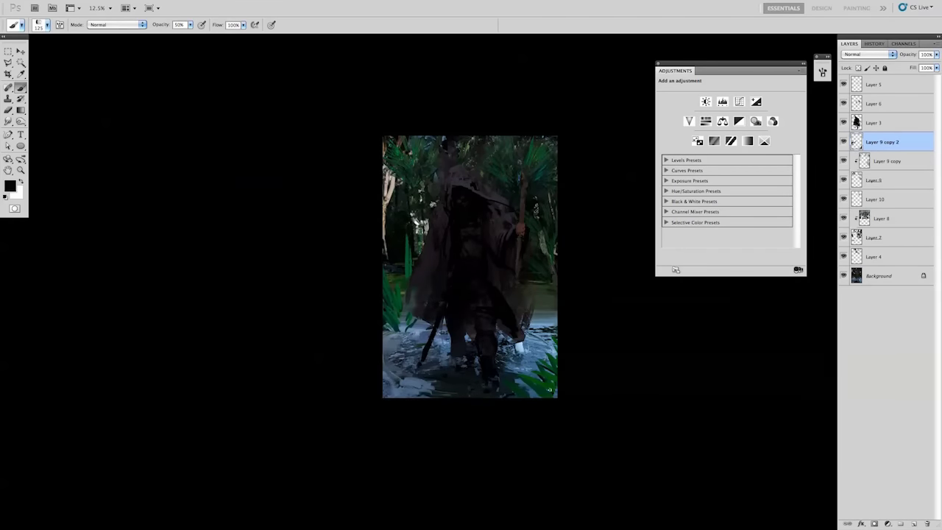
{"action": "key", "text": "ctrl+j"}
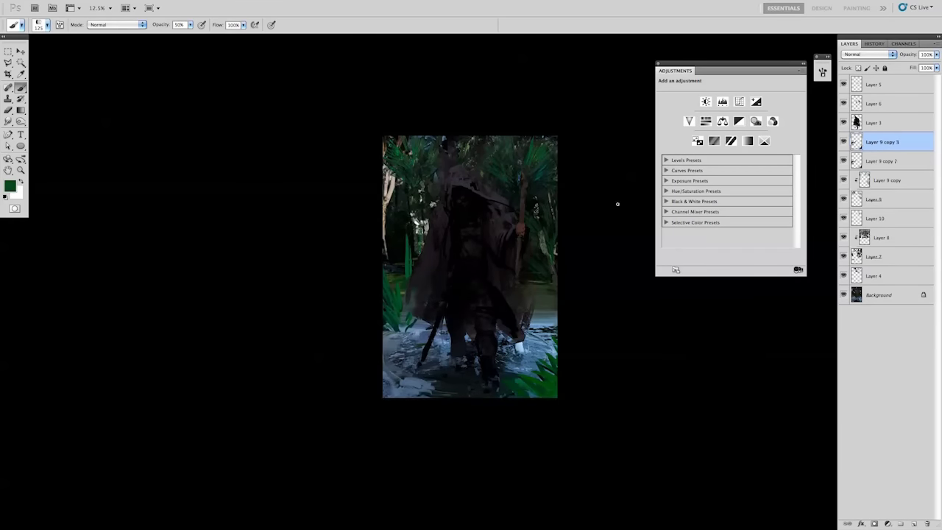
{"action": "key", "text": "v"}
{"action": "left_click_drag", "start_coordinate": [578, 332], "coordinate": [633, 334]}
{"action": "key", "text": "ctrl+u"}
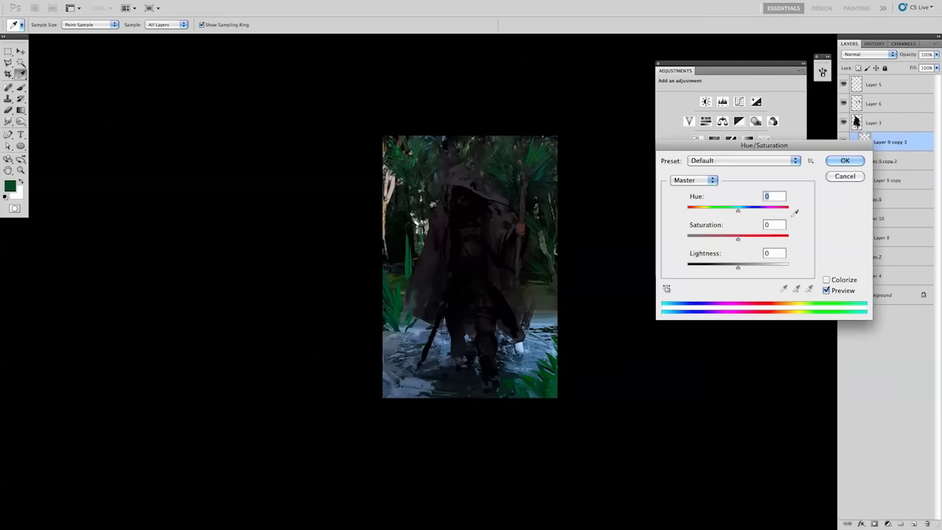
{"action": "left_click_drag", "start_coordinate": [736, 209], "coordinate": [758, 212]}
{"action": "left_click_drag", "start_coordinate": [736, 265], "coordinate": [726, 265]}
{"action": "key", "text": "Escape"}
{"action": "key", "text": "Delete"}
{"action": "key", "text": "ctrl+plus"}
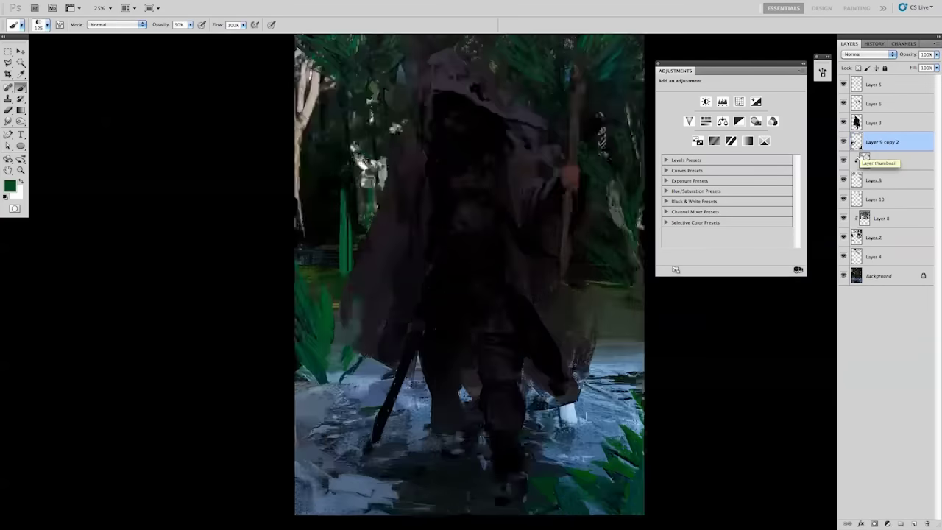
Duplicate Layer 8 higher in the stack, enlarge it, shift it left, and blend it as Linear Dodge (Add).
{"action": "key", "text": "alt+bracketleft"}
{"action": "key", "text": "alt+bracketleft"}
{"action": "key", "text": "alt+bracketleft"}
{"action": "key", "text": "ctrl+j"}
{"action": "key", "text": "ctrl+bracketright"}
{"action": "key", "text": "ctrl+bracketright"}
{"action": "key", "text": "ctrl+bracketright"}
{"action": "left_click_drag", "start_coordinate": [588, 304], "coordinate": [636, 393]}
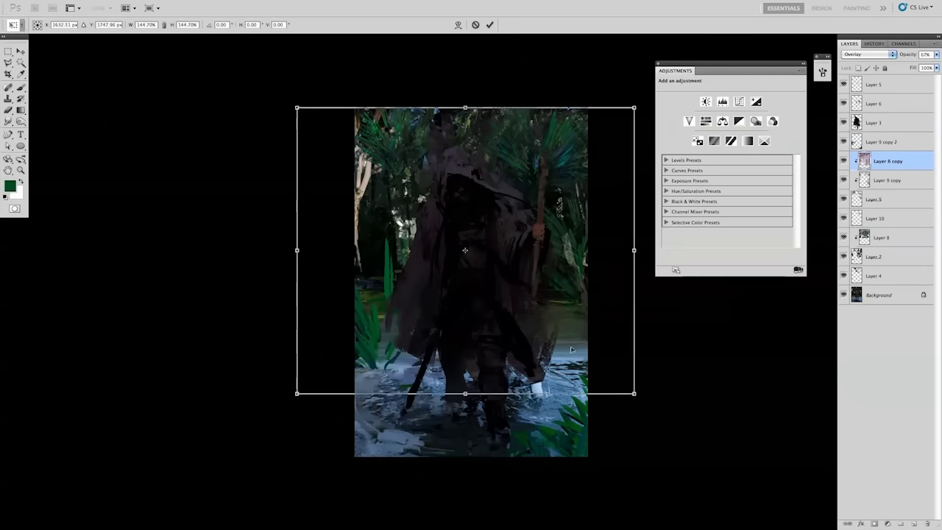
{"action": "left_click_drag", "start_coordinate": [471, 250], "coordinate": [444, 239]}
{"action": "left_click", "coordinate": [868, 54]}
{"action": "left_click", "coordinate": [862, 39]}
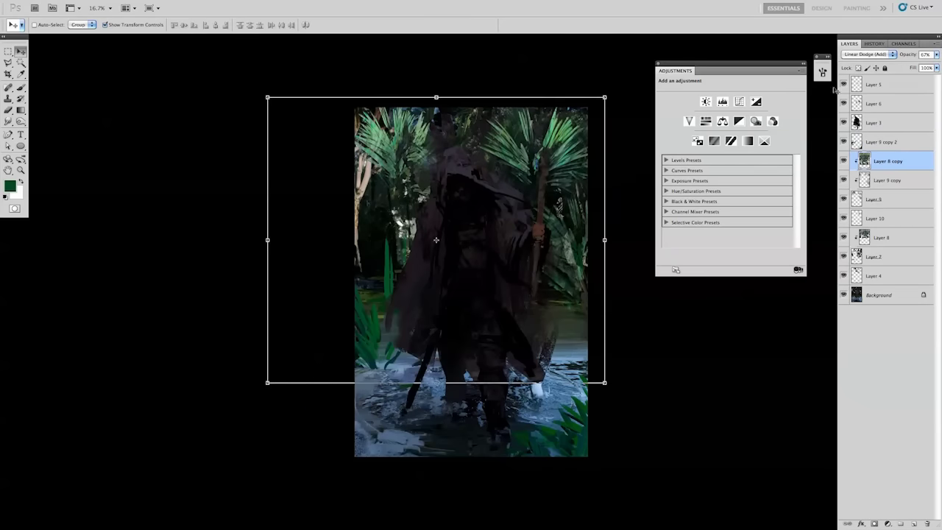
{"action": "key", "text": "Return"}
Mask the glow copy, fading it out with gradients at the top right, top left and right side.
{"action": "left_click", "coordinate": [874, 524]}
{"action": "key", "text": "g"}
{"action": "key", "text": "d"}
{"action": "key", "text": "x"}
{"action": "left_click_drag", "start_coordinate": [546, 157], "coordinate": [508, 173]}
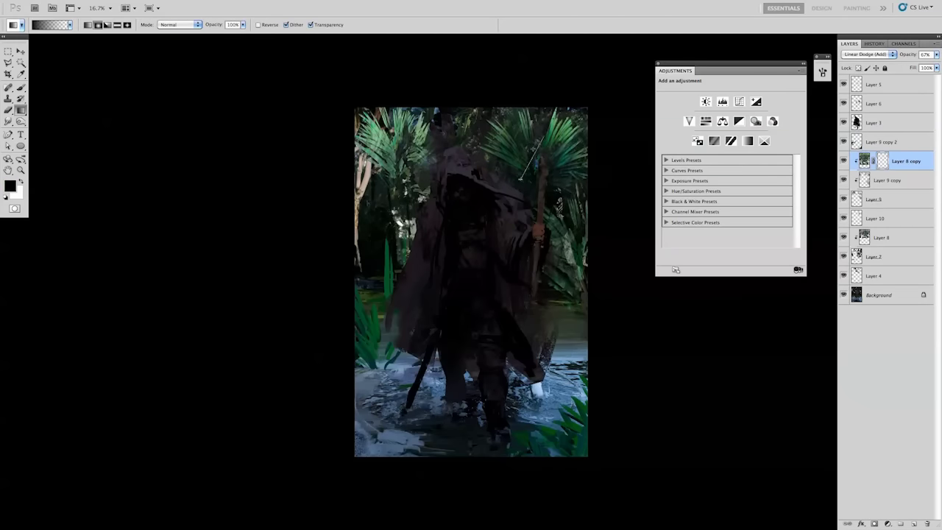
{"action": "left_click_drag", "start_coordinate": [368, 117], "coordinate": [412, 177]}
{"action": "left_click_drag", "start_coordinate": [606, 200], "coordinate": [574, 243]}
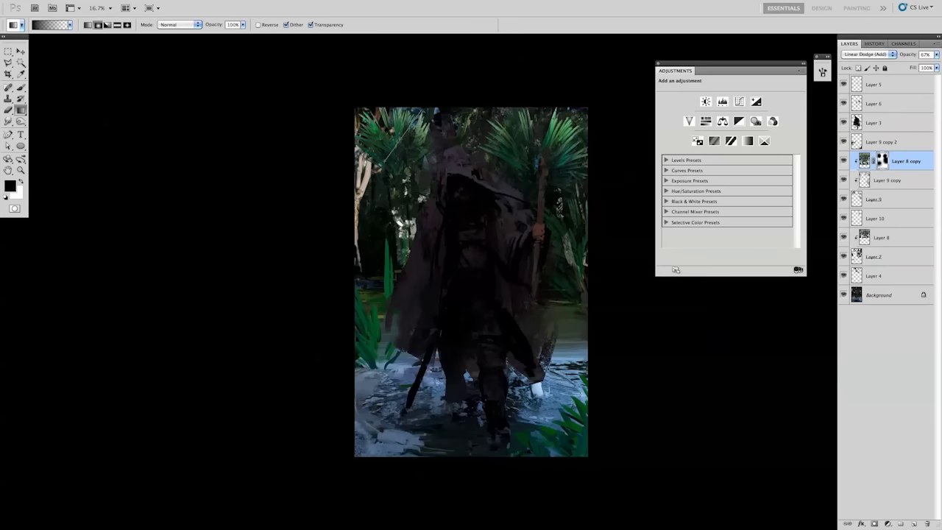
Merge the glow layer down into the layer beneath.
{"action": "left_click", "coordinate": [864, 161]}
{"action": "key", "text": "ctrl+l"}
{"action": "key", "text": "Escape"}
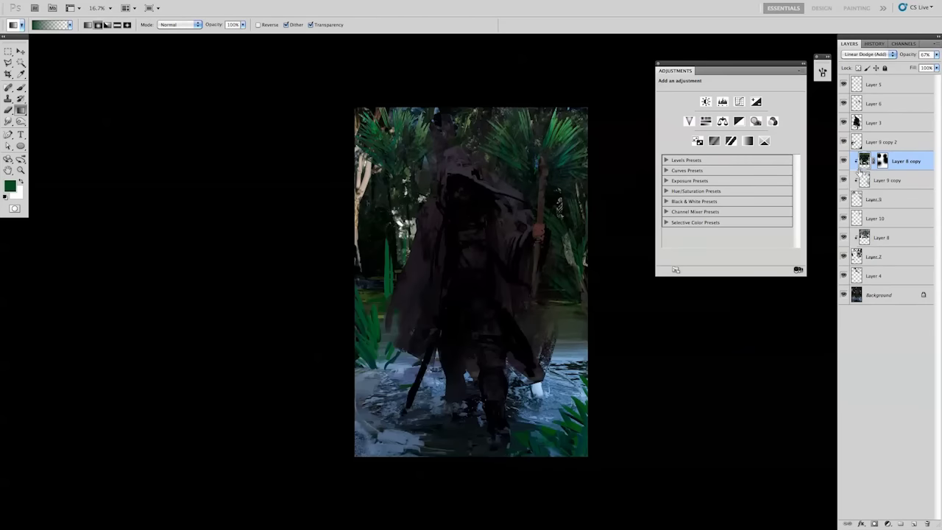
{"action": "key", "text": "ctrl+e"}
Copy a patch of foliage onto its own layer and rotate it over the upper left.
{"action": "key", "text": "m"}
{"action": "left_click_drag", "start_coordinate": [382, 152], "coordinate": [450, 221]}
{"action": "key", "text": "ctrl+j"}
{"action": "key", "text": "ctrl+t"}
{"action": "left_click_drag", "start_coordinate": [490, 140], "coordinate": [462, 231]}
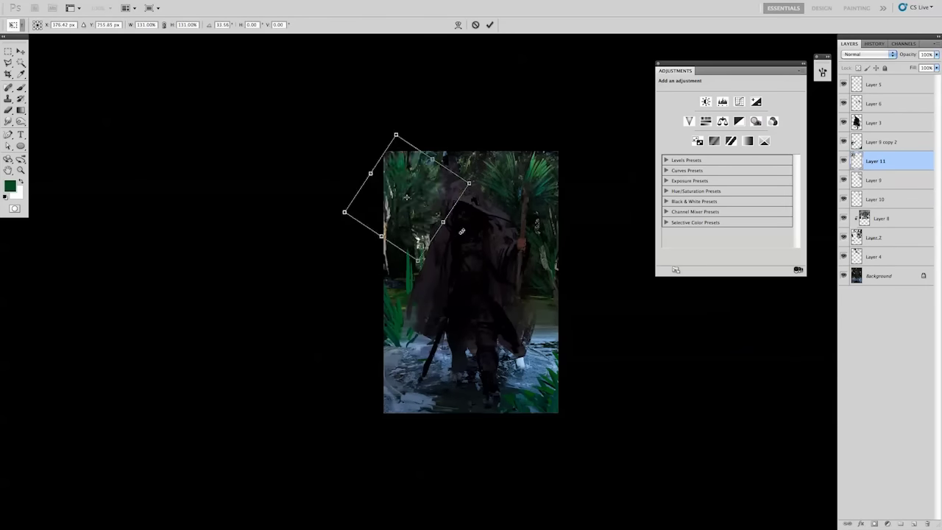
{"action": "key", "text": "Return"}
{"action": "key", "text": "b"}
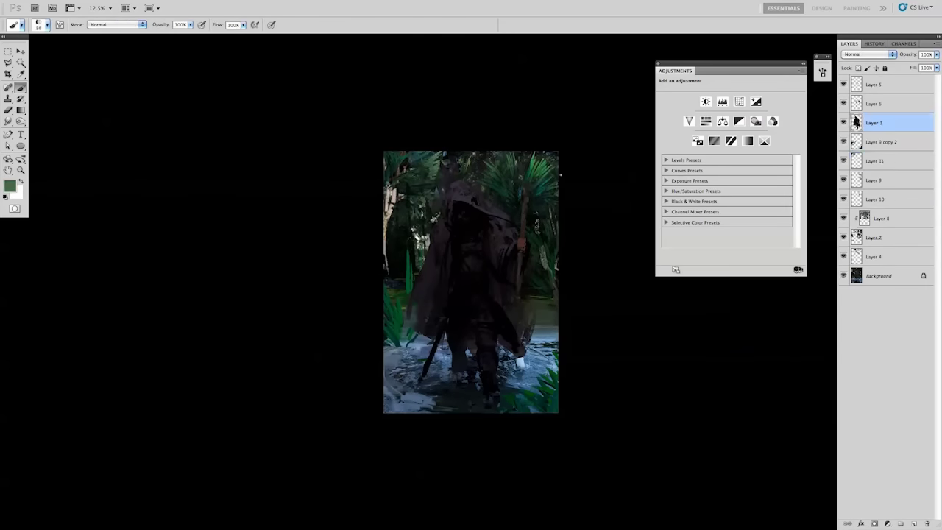
{"action": "key", "text": "e"}
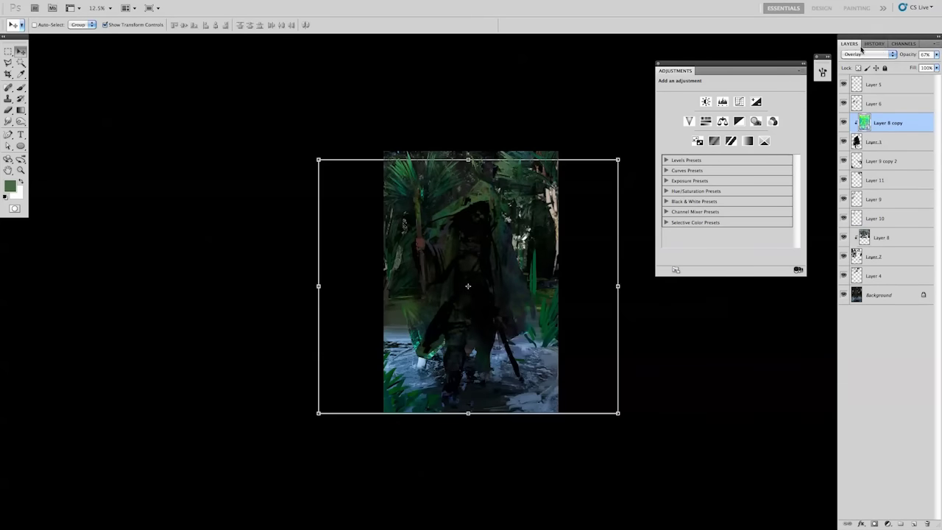
Blend the green layer as Screen, hiding it over dark areas via Blend If.
{"action": "left_click", "coordinate": [868, 54]}
{"action": "double_click", "coordinate": [853, 127]}
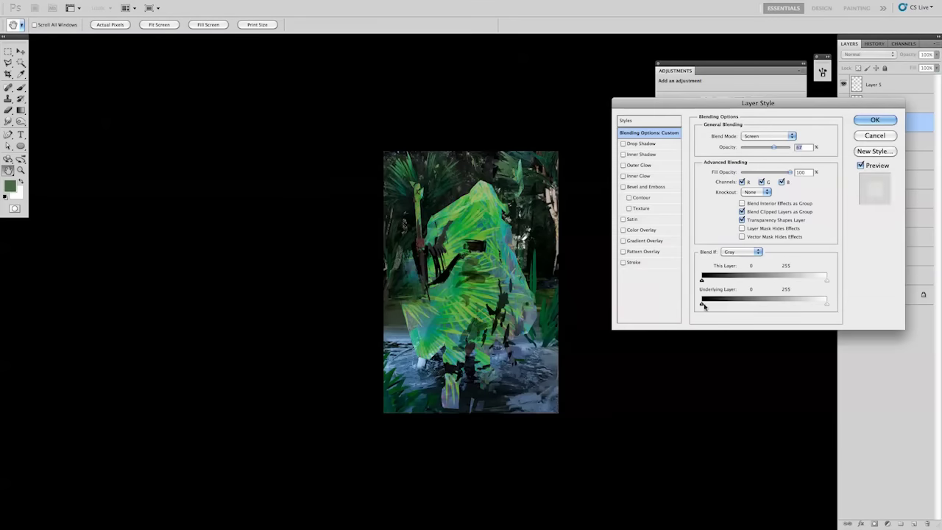
{"action": "left_click_drag", "start_coordinate": [705, 307], "coordinate": [742, 307]}
{"action": "key", "text": "Return"}
Mask the green texture with a black-to-transparent gradient so it fades out gradually.
{"action": "key", "text": "b"}
{"action": "left_click", "coordinate": [874, 524]}
{"action": "key", "text": "g"}
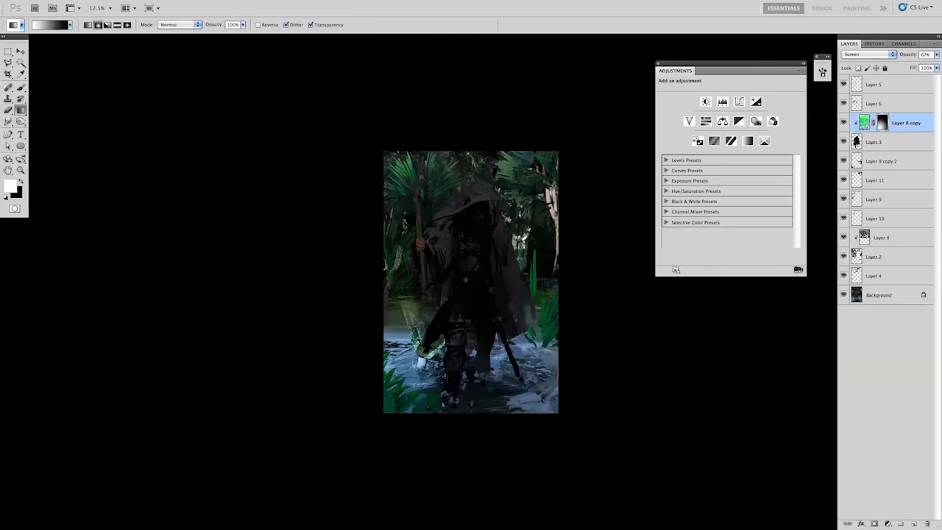
{"action": "key", "text": "d"}
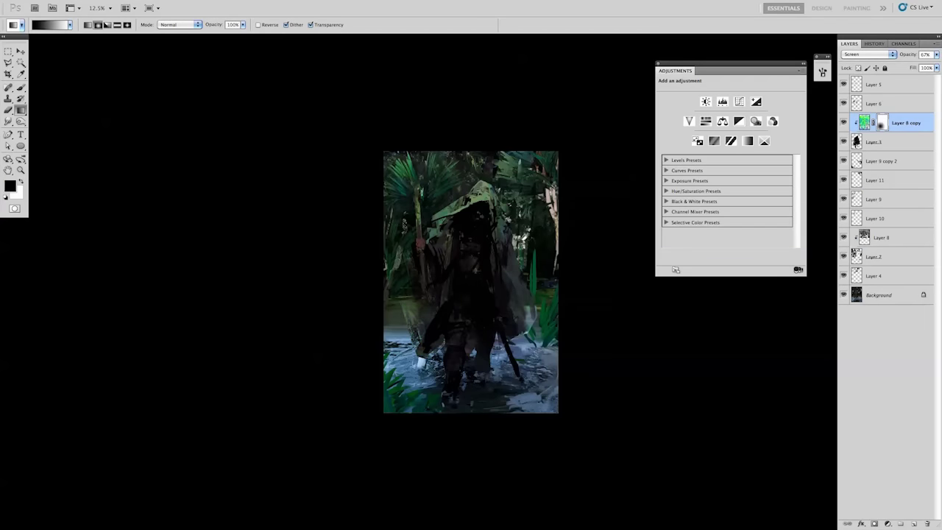
{"action": "left_click", "coordinate": [70, 24]}
{"action": "left_click", "coordinate": [27, 45]}
{"action": "left_click_drag", "start_coordinate": [529, 337], "coordinate": [593, 259]}
Lighten the figure's hood and left cloak with a soft brush at size 800.
{"action": "key", "text": "ctrl+u"}
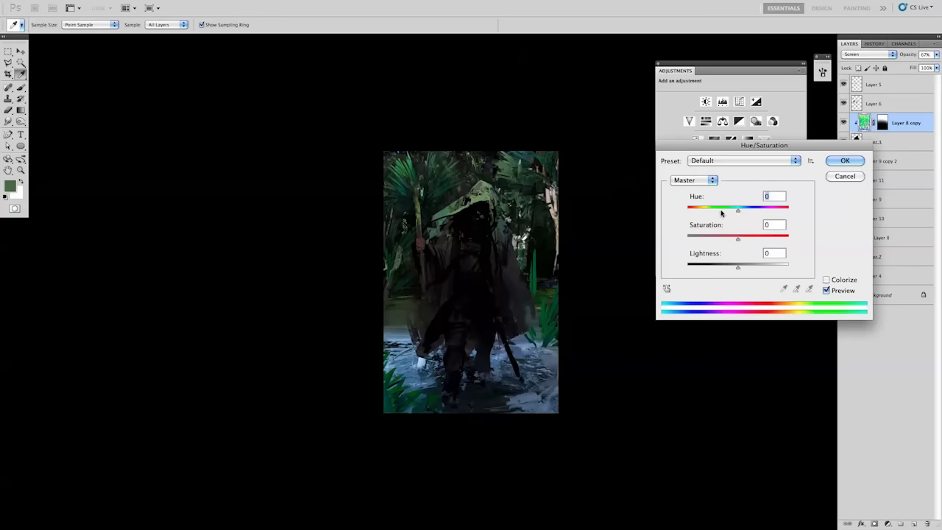
{"action": "key", "text": "Return"}
{"action": "key", "text": "b"}
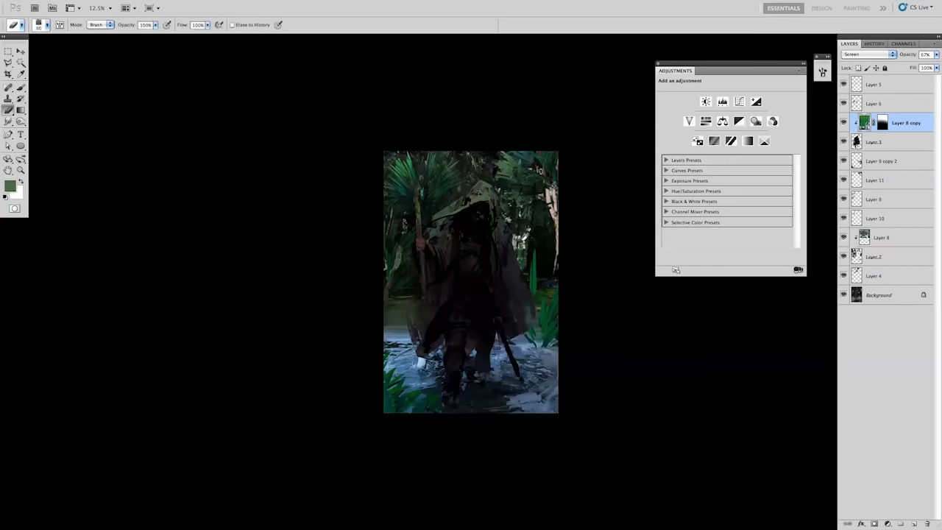
{"action": "right_click", "coordinate": [711, 506]}
{"action": "double_click", "coordinate": [711, 507]}
{"action": "key", "text": "bracketright"}
{"action": "key", "text": "bracketright"}
{"action": "key", "text": "bracketright"}
{"action": "left_click_drag", "start_coordinate": [417, 272], "coordinate": [531, 178]}
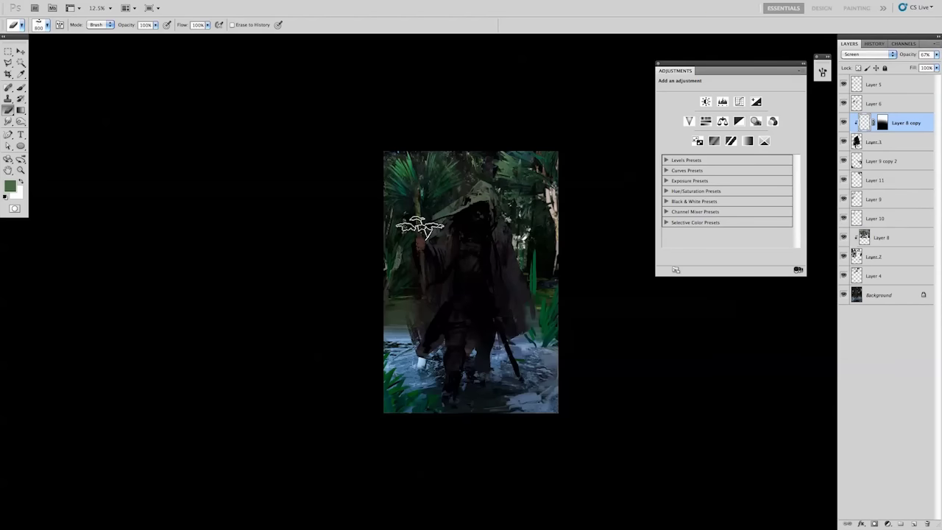
Tweak hue and saturation, then select a rectangular area at the top right on Layer 3.
{"action": "key", "text": "ctrl+u"}
{"action": "left_click_drag", "start_coordinate": [706, 210], "coordinate": [692, 208]}
{"action": "key", "text": "Escape"}
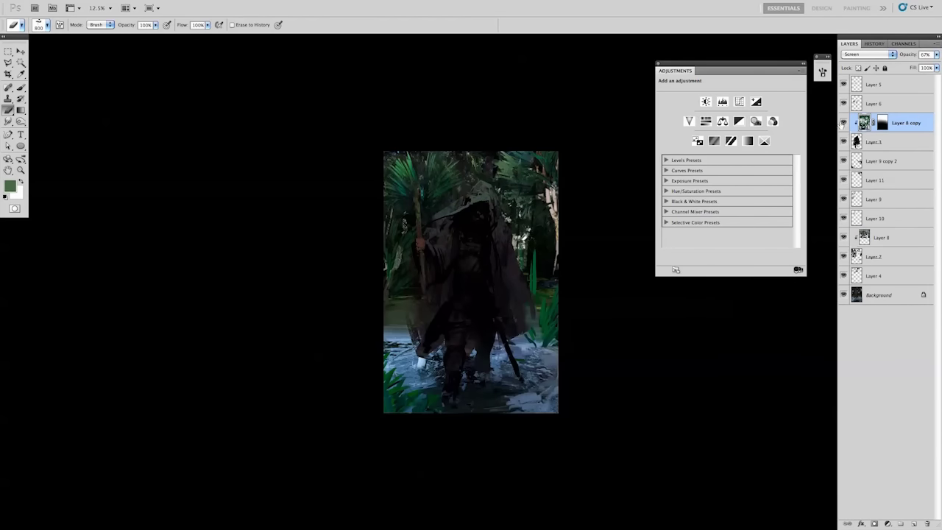
{"action": "left_click", "coordinate": [874, 142]}
{"action": "key", "text": "m"}
{"action": "left_click_drag", "start_coordinate": [503, 152], "coordinate": [550, 186]}
Flip the image to check the composition, then flip it back to its original orientation.
{"action": "key", "text": "v"}
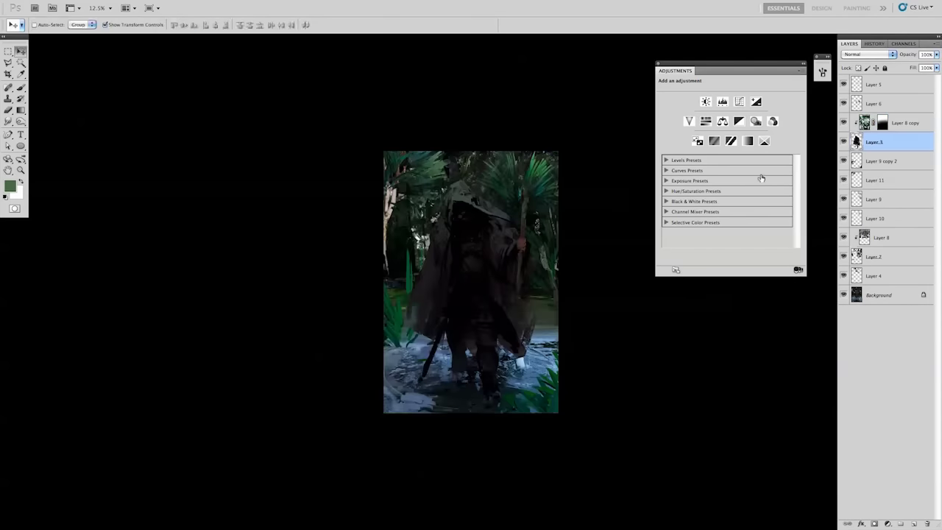
{"action": "left_click", "coordinate": [873, 198]}
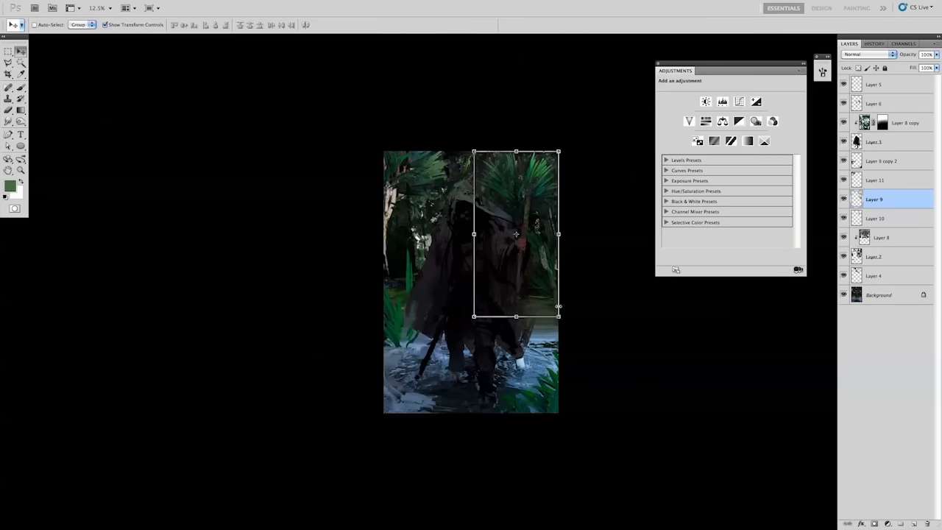
{"action": "key", "text": "m"}
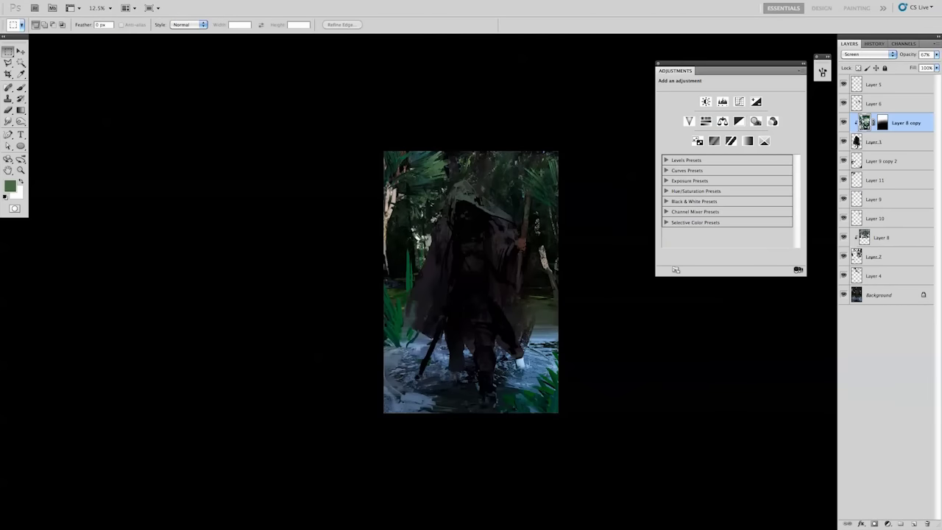
{"action": "left_click", "coordinate": [869, 141]}
{"action": "key", "text": "o"}
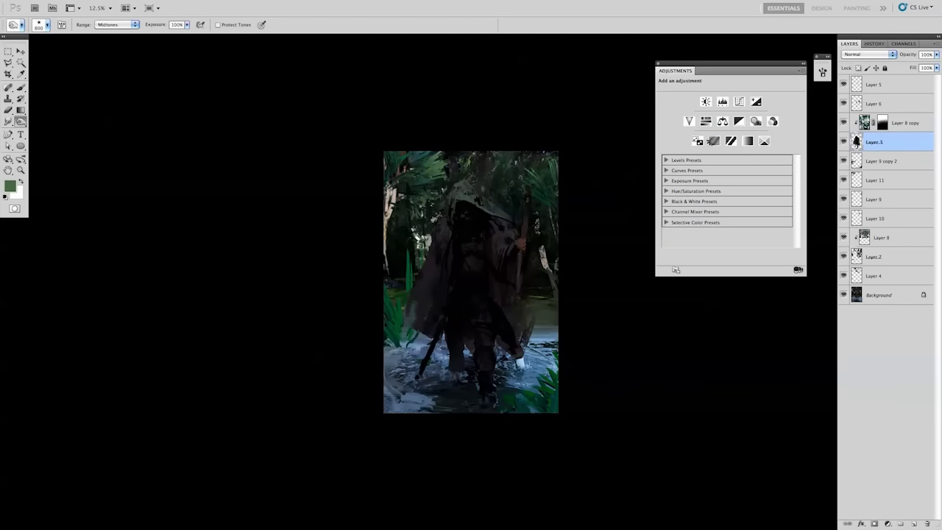
{"action": "key", "text": "ctrl+shift+h"}
Merge the foliage layers down into Layer 7 and paste an enlarged foliage copy above it.
{"action": "key", "text": "ctrl+e"}
{"action": "key", "text": "ctrl+e"}
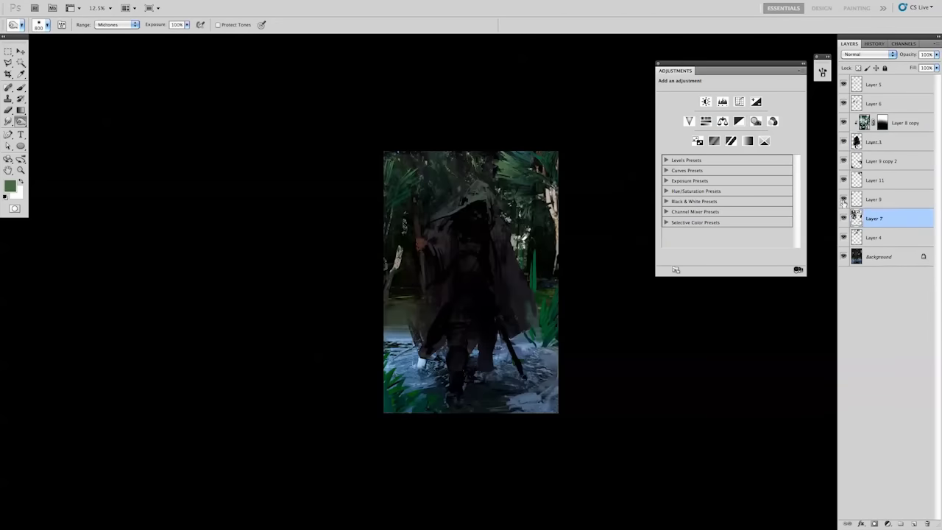
{"action": "key", "text": "ctrl+e"}
{"action": "key", "text": "ctrl+e"}
{"action": "key", "text": "v"}
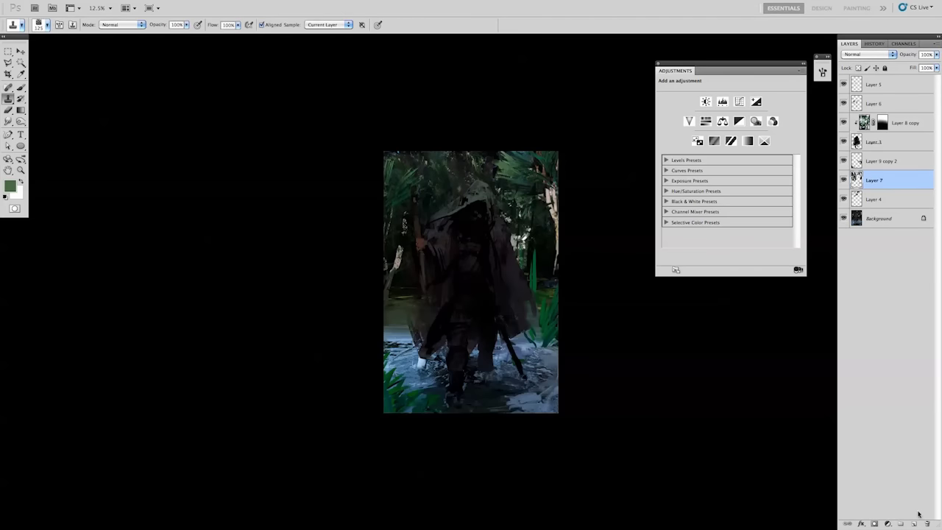
{"action": "key", "text": "ctrl+v"}
{"action": "key", "text": "ctrl+t"}
{"action": "left_click_drag", "start_coordinate": [487, 229], "coordinate": [525, 301]}
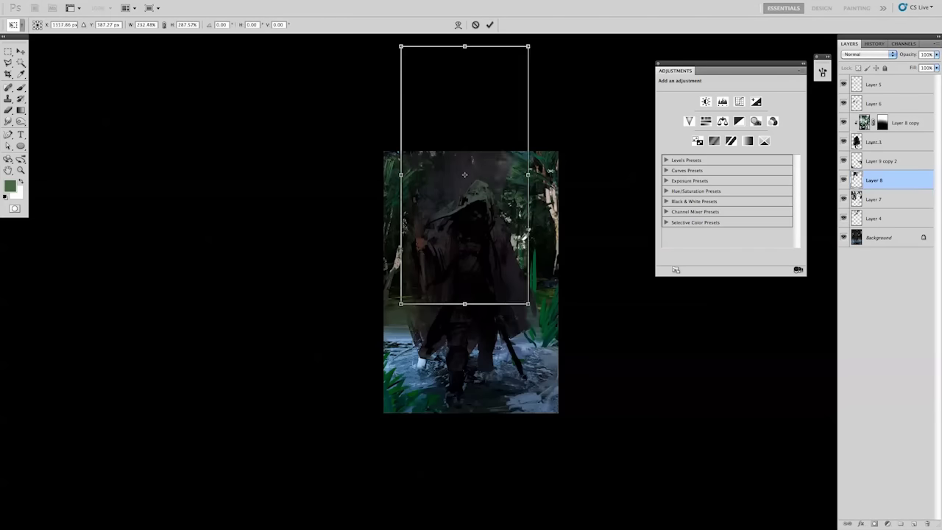
{"action": "key", "text": "Return"}
Stretch Layer 8's foliage larger toward the top left and set it to Soft Light.
{"action": "key", "text": "b"}
{"action": "right_click", "coordinate": [502, 162]}
{"action": "key", "text": "Escape"}
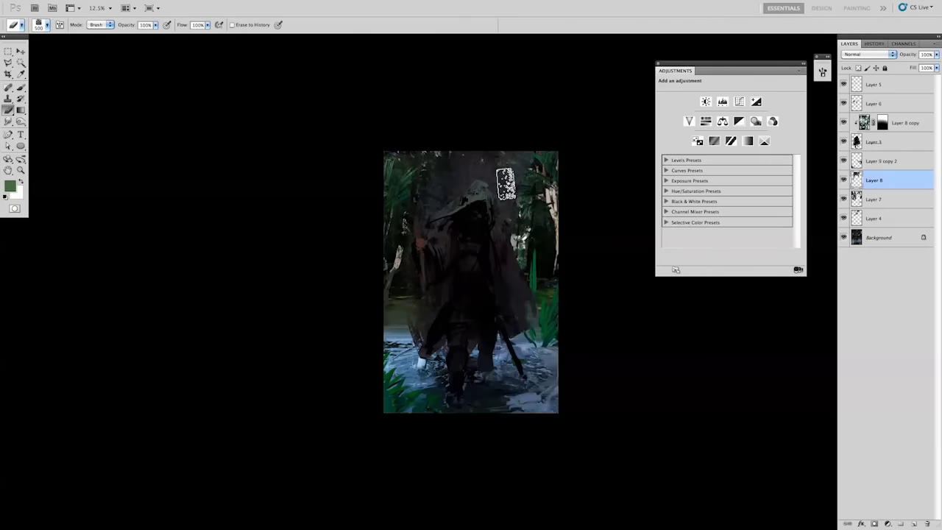
{"action": "key", "text": "ctrl+t"}
{"action": "mouse_move", "coordinate": [399, 42]}
{"action": "left_mouse_down"}
{"action": "mouse_move", "coordinate": [302, 144]}
{"action": "mouse_move", "coordinate": [336, 183]}
{"action": "left_mouse_up"}
{"action": "left_click", "coordinate": [868, 54]}
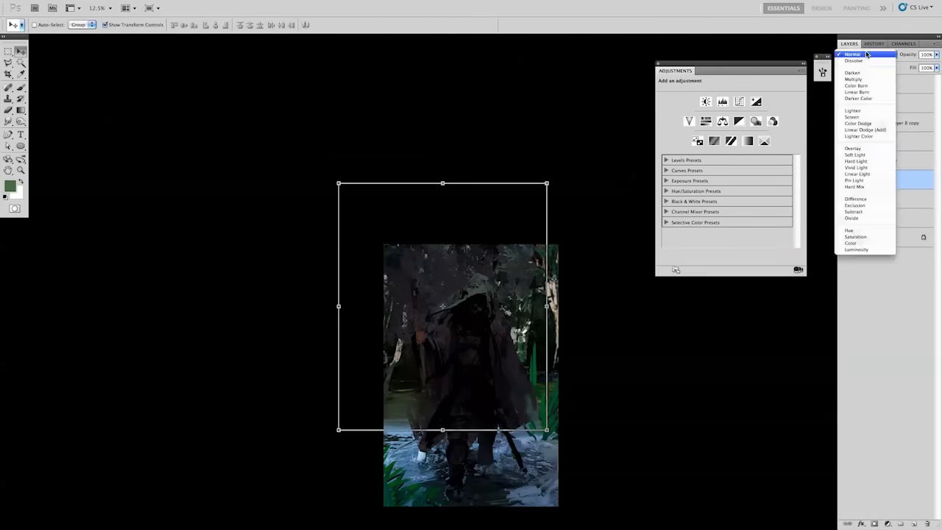
{"action": "left_click", "coordinate": [857, 157]}
{"action": "key", "text": "Return"}
Apply Levels to Layer 8 and zoom in on the painting.
{"action": "key", "text": "ctrl+l"}
{"action": "key", "text": "Return"}
{"action": "key", "text": "v"}
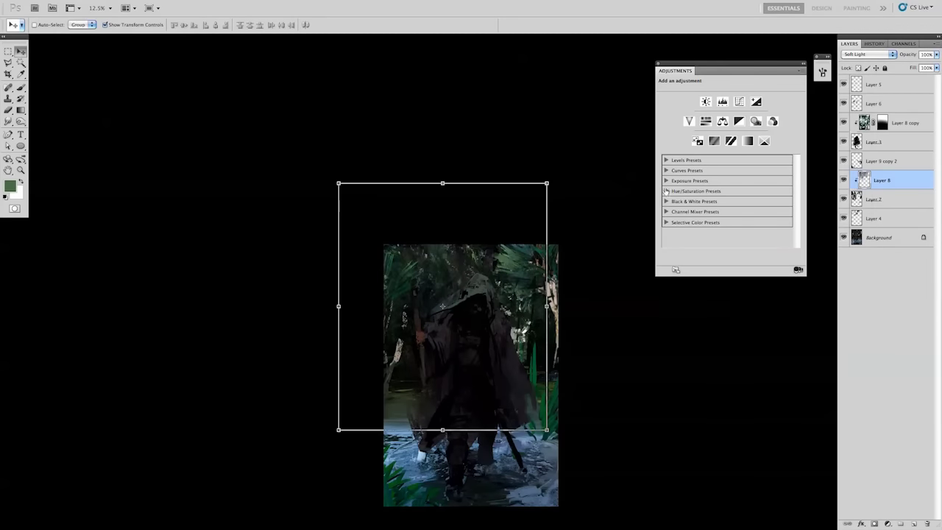
{"action": "key", "text": "ctrl+equal"}
Duplicate Layer 7's foliage and shift the copy up and to the right.
{"action": "key", "text": "b"}
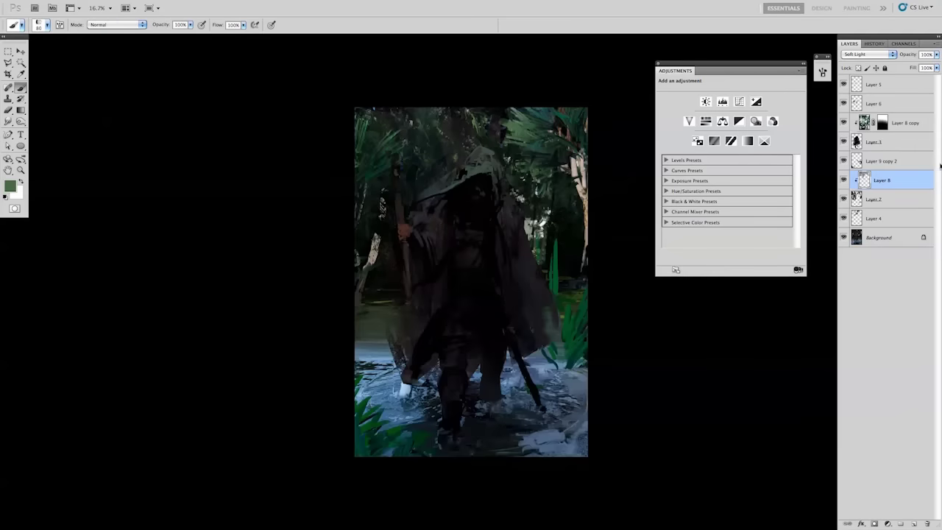
{"action": "left_click", "coordinate": [876, 199]}
{"action": "key", "text": "ctrl+j"}
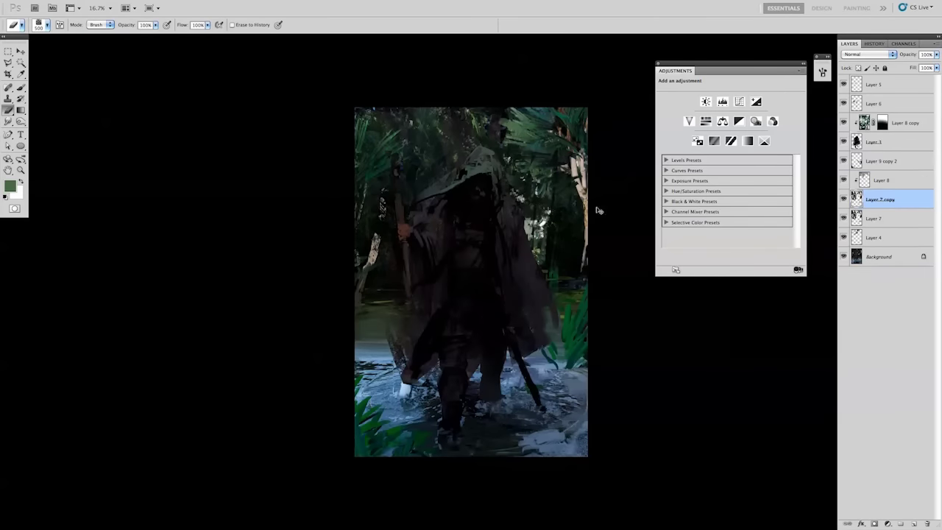
{"action": "key", "text": "ctrl+t"}
{"action": "left_click_drag", "start_coordinate": [573, 361], "coordinate": [590, 338]}
{"action": "key", "text": "Return"}
Nudge the foliage copy over near the right-hand tree.
{"action": "key", "text": "s"}
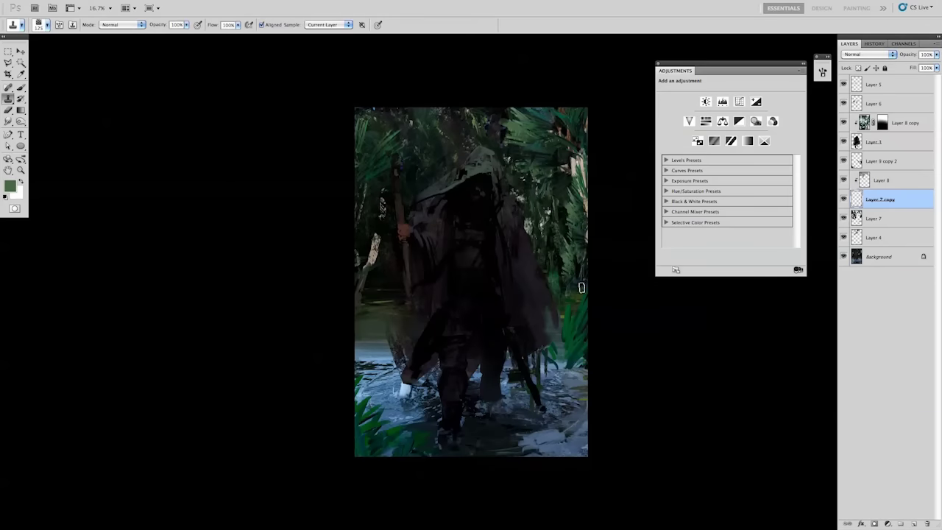
{"action": "key", "text": "v"}
{"action": "left_click_drag", "start_coordinate": [582, 287], "coordinate": [609, 301]}
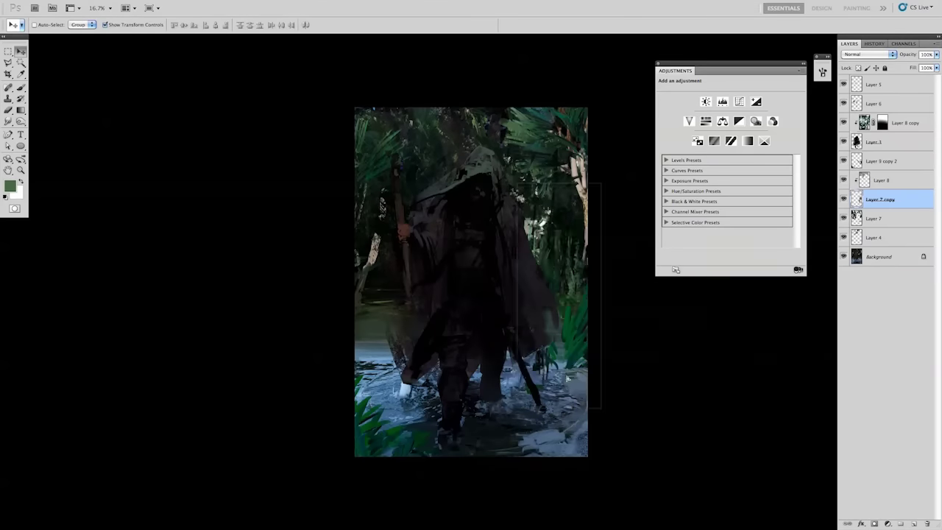
{"action": "key", "text": "e"}
{"action": "right_click", "coordinate": [610, 301]}
{"action": "key", "text": "Return"}
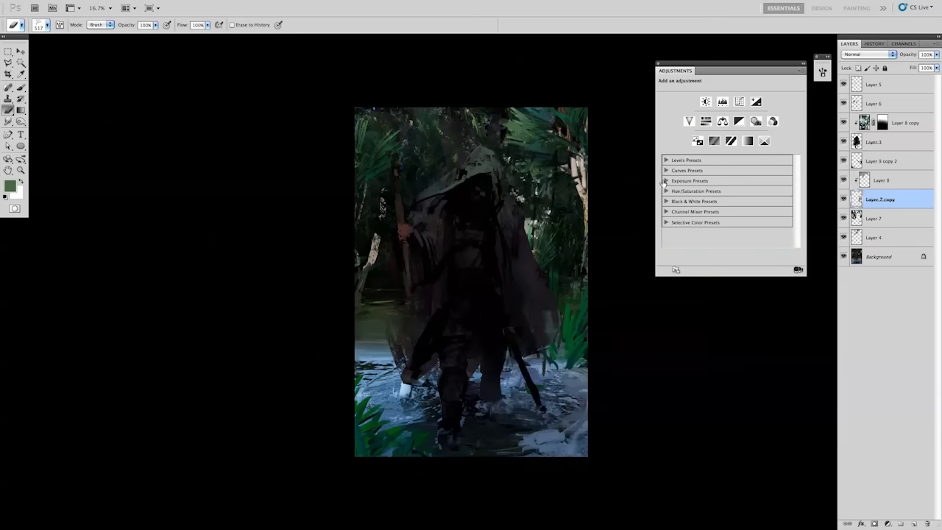
Duplicate the foliage again and move the second copy up-left into place.
{"action": "key", "text": "ctrl+j"}
{"action": "key", "text": "ctrl+t"}
{"action": "mouse_move", "coordinate": [604, 299]}
{"action": "left_mouse_down"}
{"action": "mouse_move", "coordinate": [597, 313]}
{"action": "mouse_move", "coordinate": [559, 259]}
{"action": "mouse_move", "coordinate": [567, 238]}
{"action": "left_mouse_up"}
{"action": "key", "text": "Return"}
{"action": "key", "text": "o"}
{"action": "key", "text": "r"}
{"action": "right_click", "coordinate": [568, 237]}
{"action": "key", "text": "Return"}
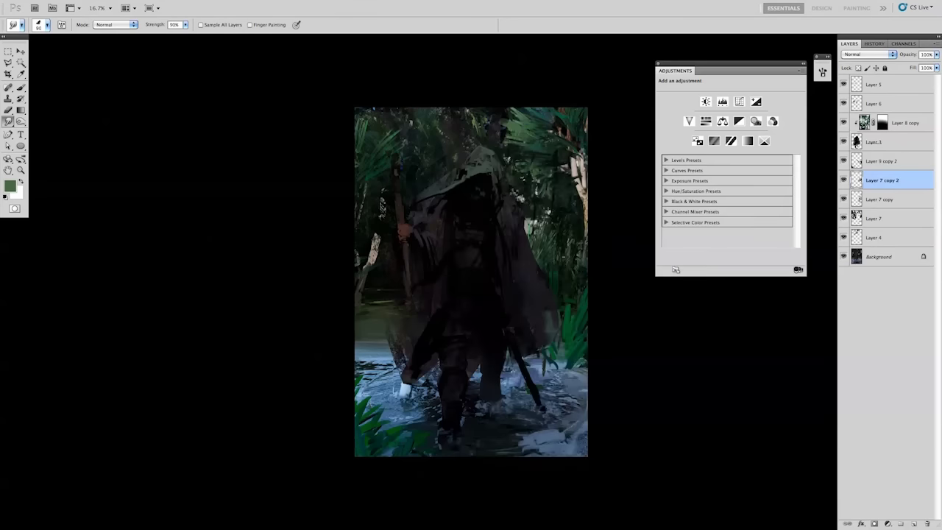
Sample a darker green from the foliage and enlarge the eraser to 600.
{"action": "key", "text": "b"}
{"action": "left_click", "coordinate": [555, 274], "text": "alt"}
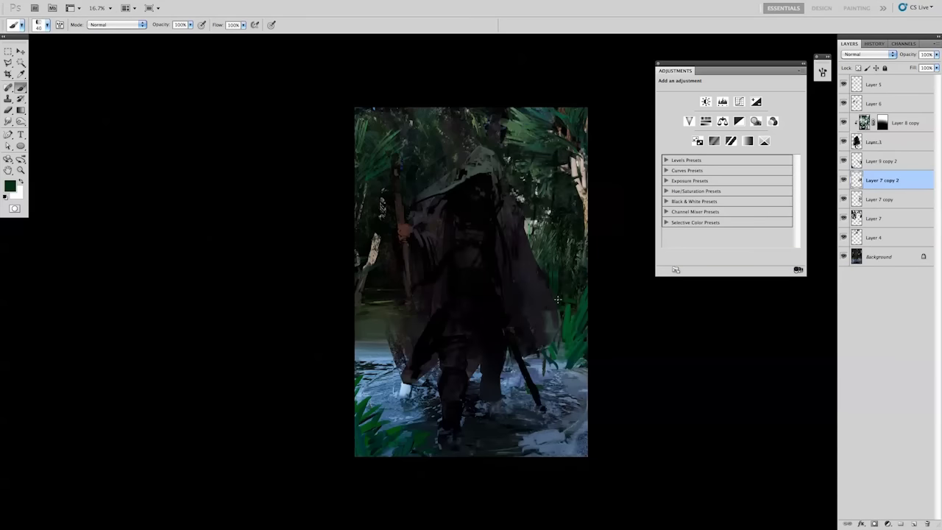
{"action": "key", "text": "e"}
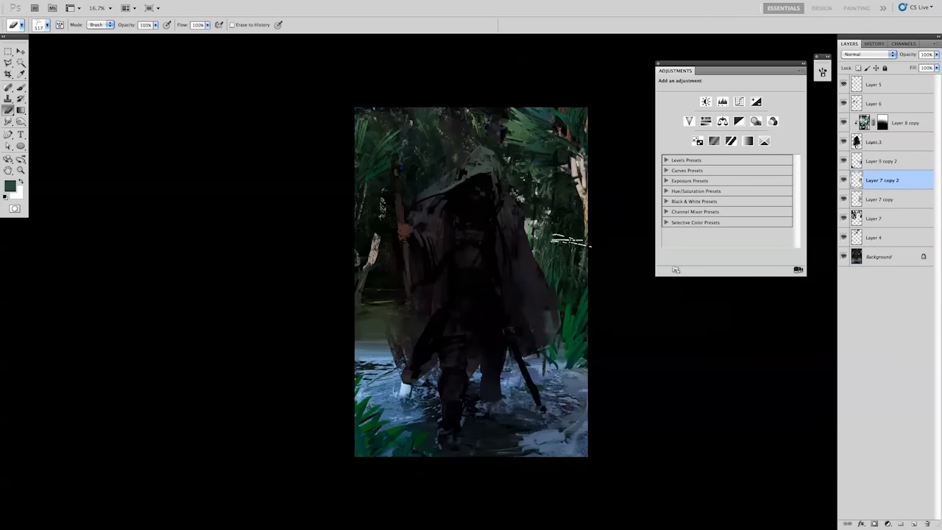
{"action": "key", "text": "bracketright"}
{"action": "key", "text": "b"}
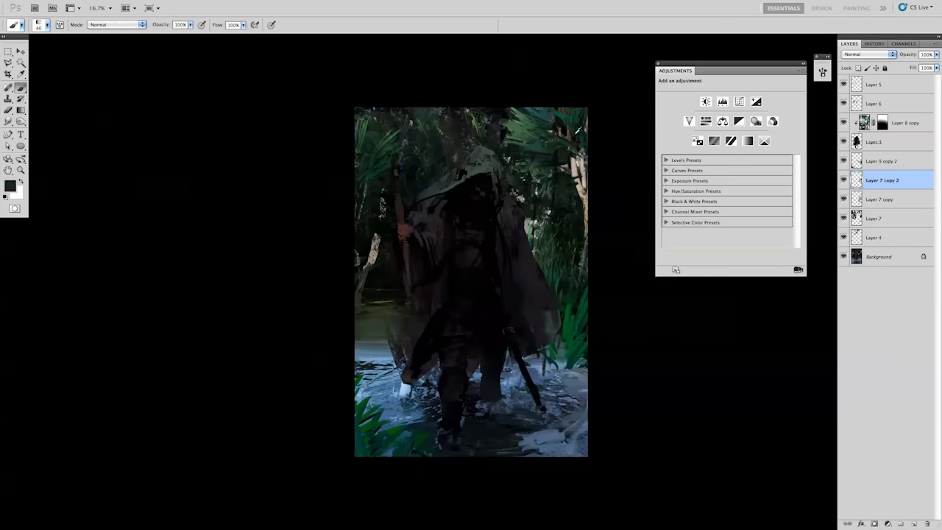
{"action": "right_click", "coordinate": [451, 145]}
{"action": "key", "text": "Return"}
Add new Layer 8, flip the canvas horizontally, and sample dark green from the foliage.
{"action": "key", "text": "ctrl+shift+alt+n"}
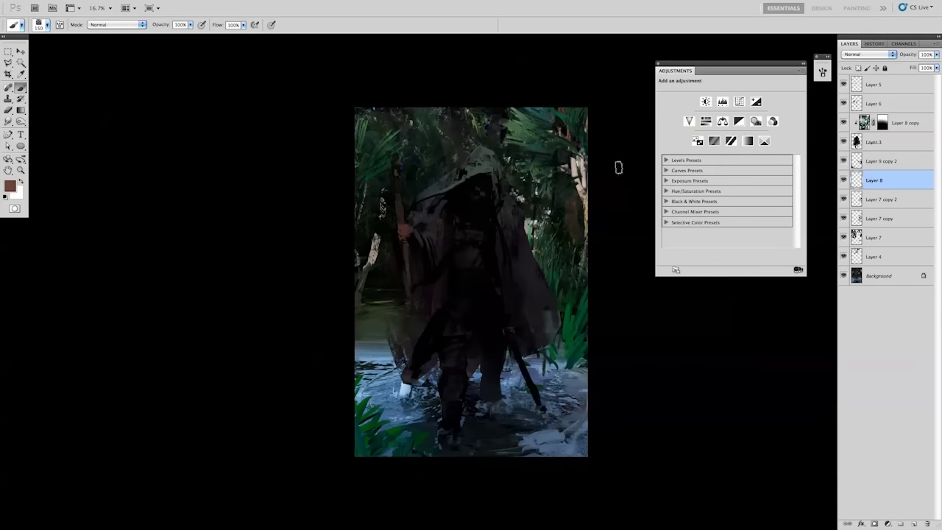
{"action": "key", "text": "e"}
{"action": "key", "text": "b"}
{"action": "key", "text": "ctrl+shift+h"}
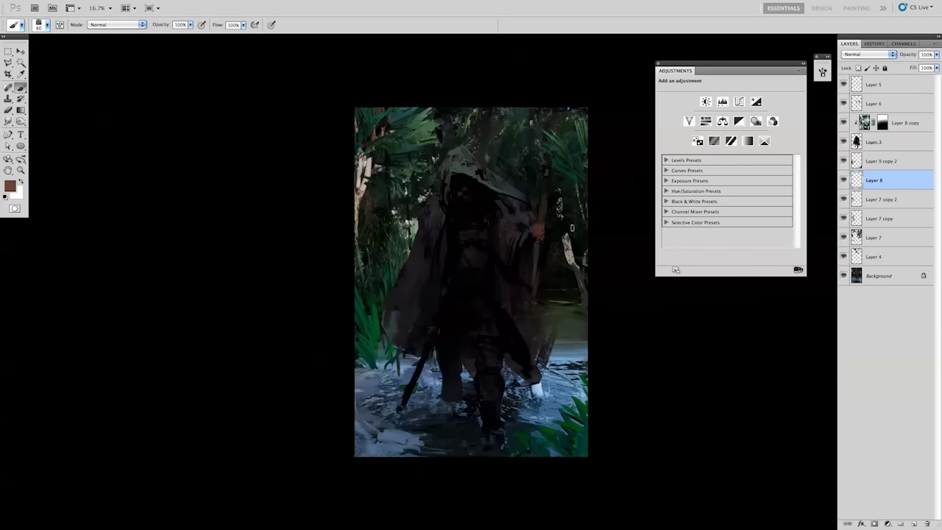
{"action": "left_click", "coordinate": [572, 243], "text": "alt"}
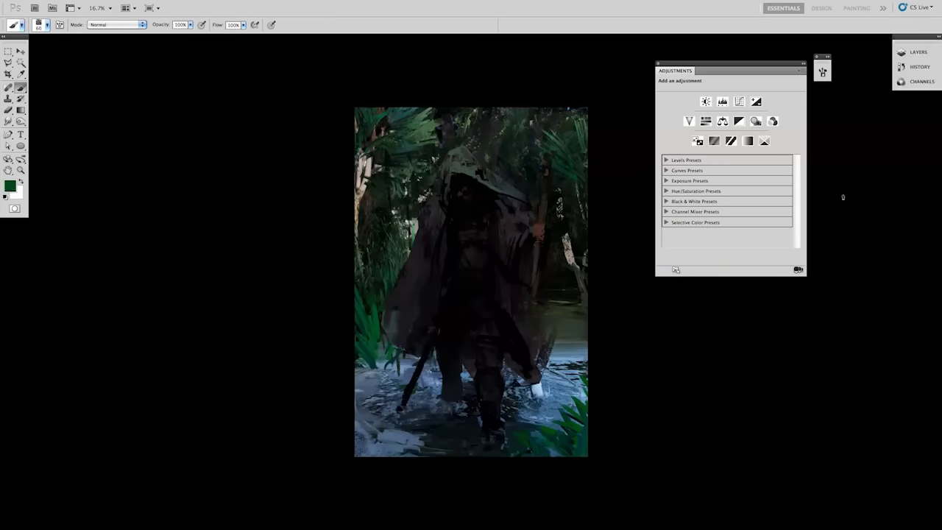
Move a foliage copy toward the lower left and merge it down.
{"action": "left_click", "coordinate": [937, 45]}
{"action": "key", "text": "v"}
{"action": "key", "text": "alt+bracketright"}
{"action": "key", "text": "alt+bracketright"}
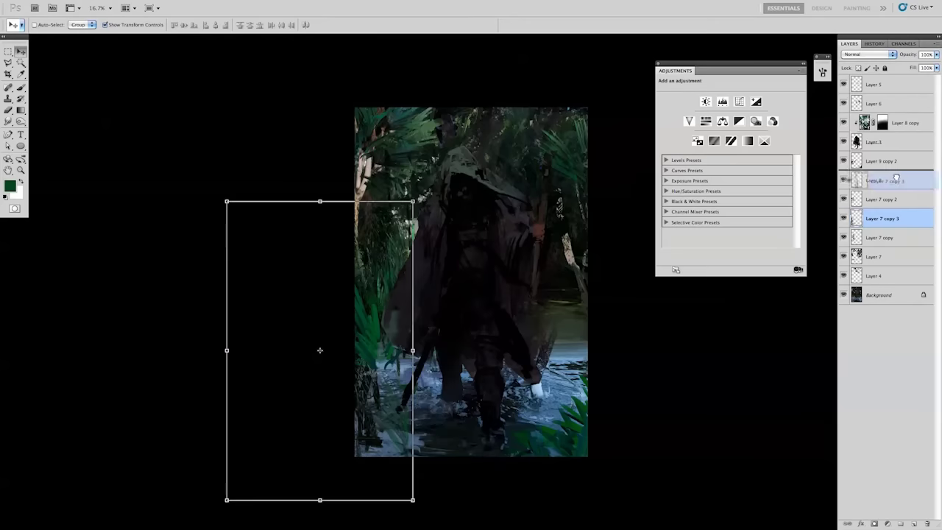
{"action": "key", "text": "alt+bracketright"}
{"action": "left_click_drag", "start_coordinate": [380, 388], "coordinate": [456, 368]}
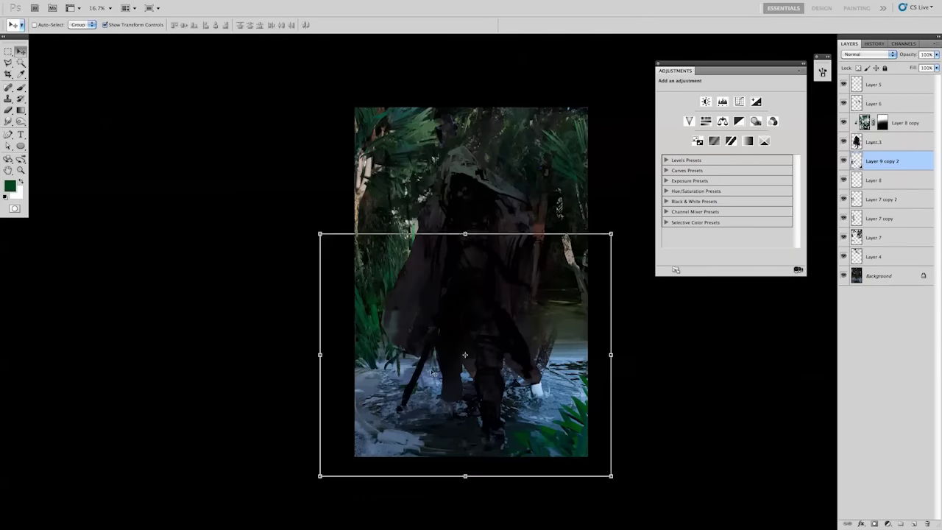
{"action": "key", "text": "ctrl+e"}
Copy a rectangle of foliage to a new layer, move it right and rotate it slightly.
{"action": "key", "text": "m"}
{"action": "left_click_drag", "start_coordinate": [358, 229], "coordinate": [448, 399]}
{"action": "key", "text": "ctrl+j"}
{"action": "key", "text": "v"}
{"action": "left_click_drag", "start_coordinate": [401, 316], "coordinate": [559, 309]}
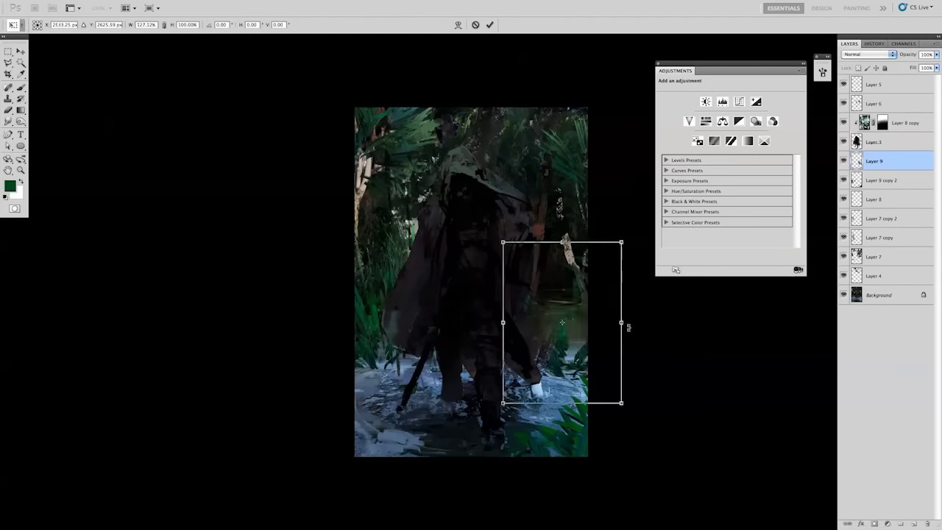
{"action": "left_click_drag", "start_coordinate": [602, 221], "coordinate": [602, 305]}
{"action": "key", "text": "b"}
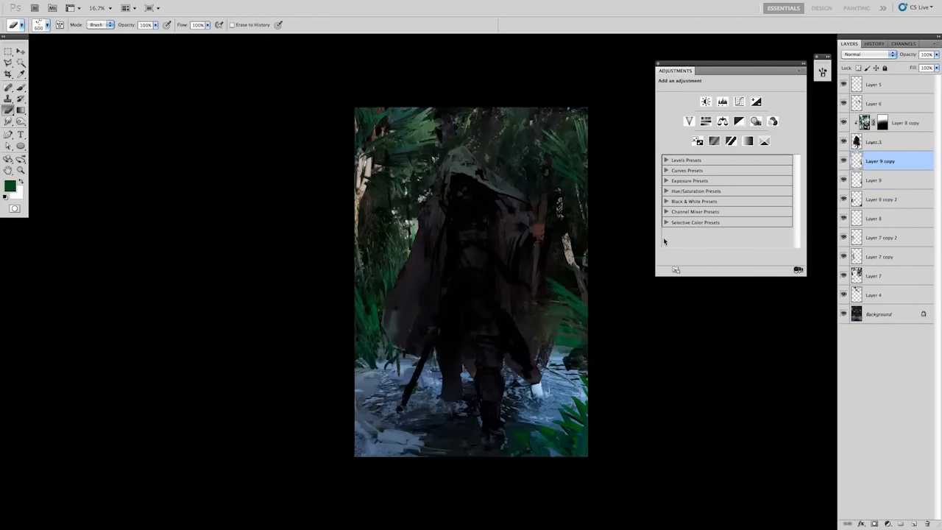
Merge Layer 9 into Layer 9 copy 2 and flip it horizontally, mirroring the canvas to check.
{"action": "key", "text": "ctrl+t"}
{"action": "key", "text": "Return"}
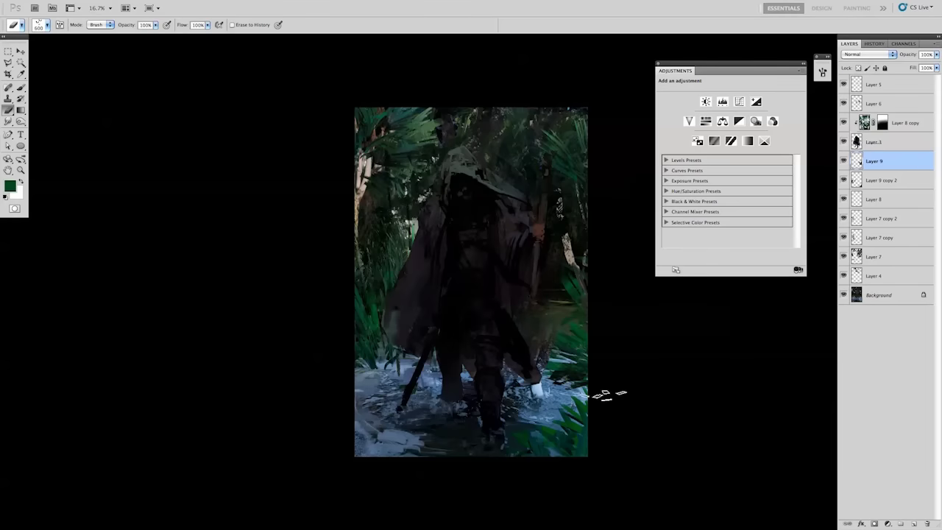
{"action": "key", "text": "ctrl+shift+h"}
{"action": "key", "text": "ctrl+e"}
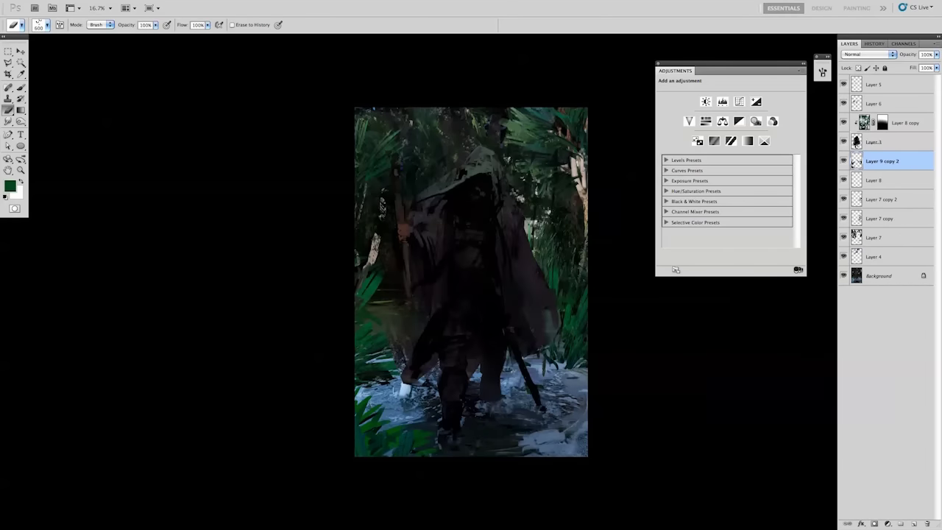
{"action": "key", "text": "v"}
{"action": "key", "text": "ctrl+t"}
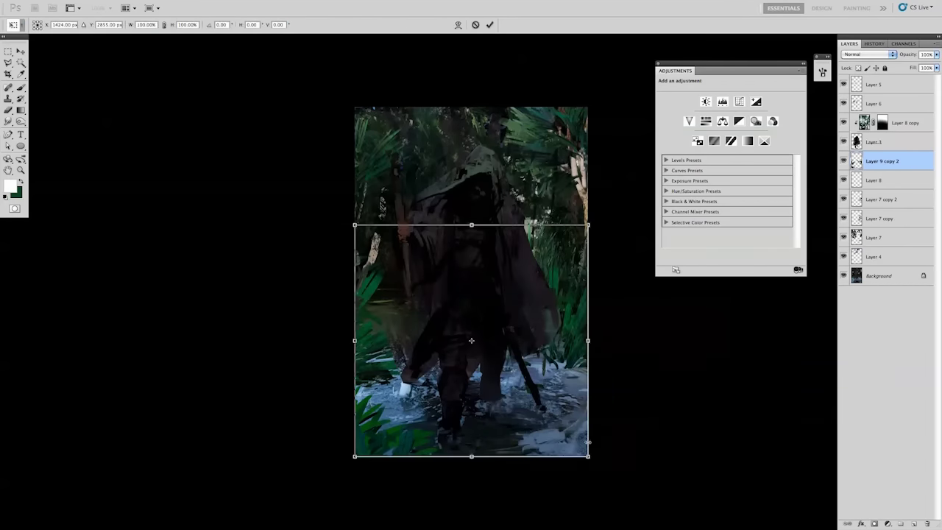
{"action": "key", "text": "Return"}
{"action": "key", "text": "m"}
{"action": "key", "text": "ctrl+shift+h"}
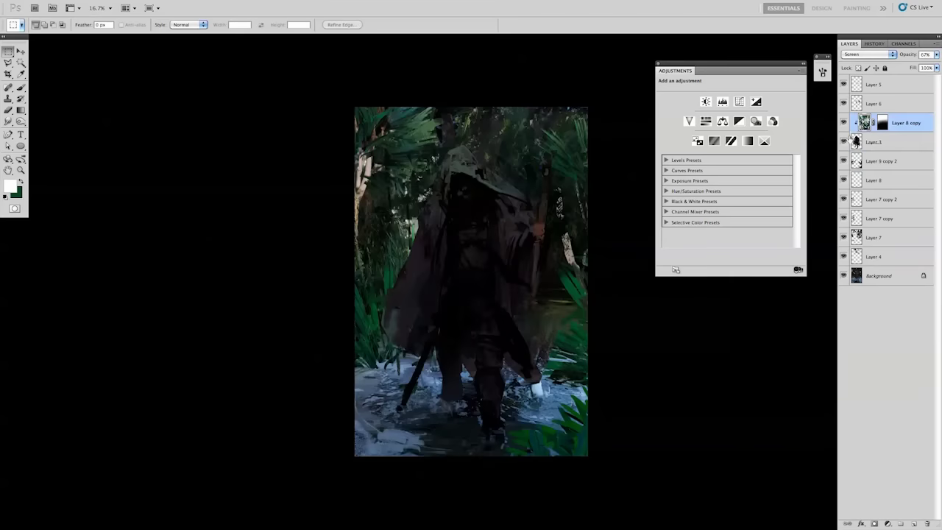
Copy the whole Background onto new Layer 9 and stretch it taller to fill the canvas.
{"action": "left_click", "coordinate": [851, 138]}
{"action": "key", "text": "ctrl+t"}
{"action": "key", "text": "Return"}
{"action": "left_click_drag", "start_coordinate": [356, 201], "coordinate": [497, 313]}
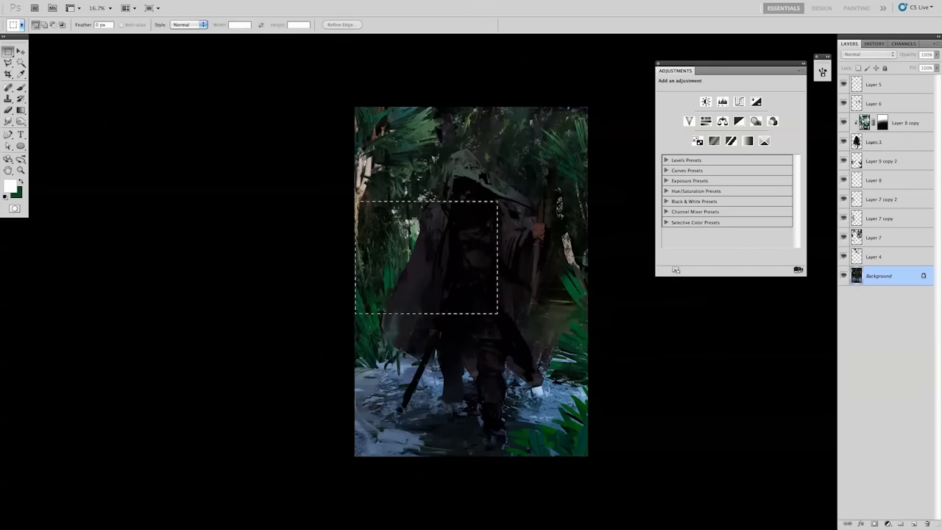
{"action": "key", "text": "ctrl+a"}
{"action": "key", "text": "ctrl+j"}
{"action": "key", "text": "ctrl+t"}
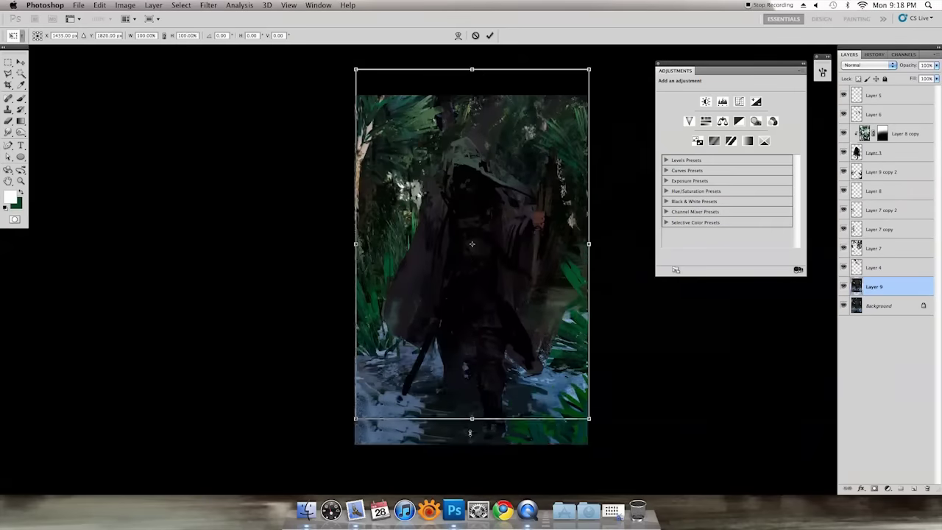
{"action": "left_click_drag", "start_coordinate": [469, 432], "coordinate": [470, 446]}
{"action": "key", "text": "Return"}
Pick a dark grey colour from the painting.
{"action": "key", "text": "f"}
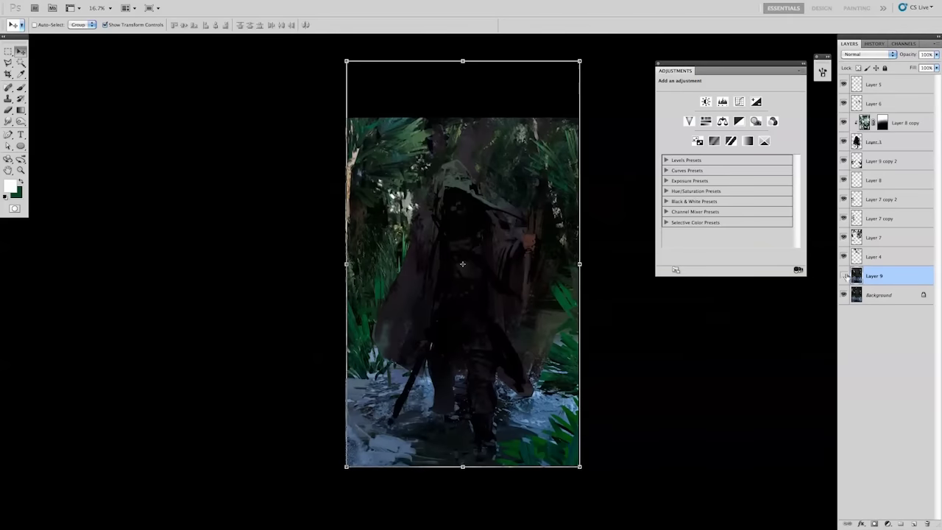
{"action": "key", "text": "s"}
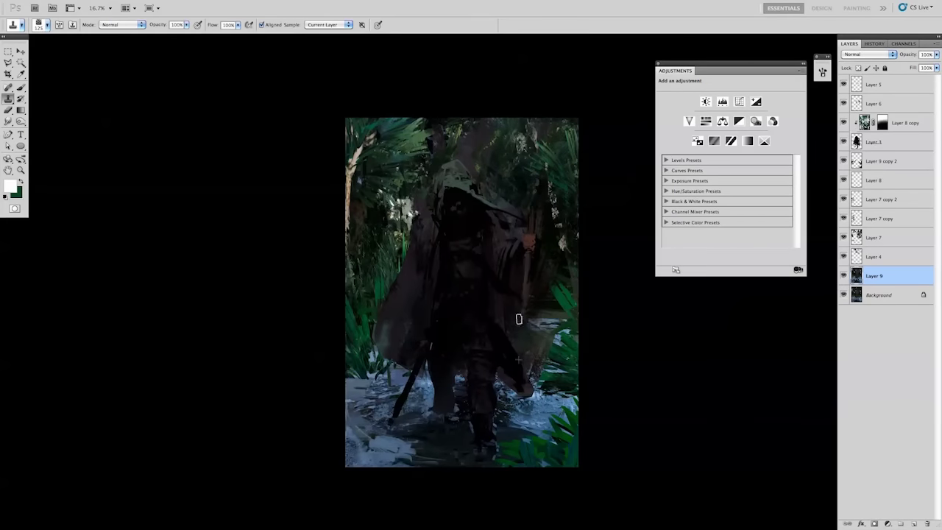
{"action": "key", "text": "e"}
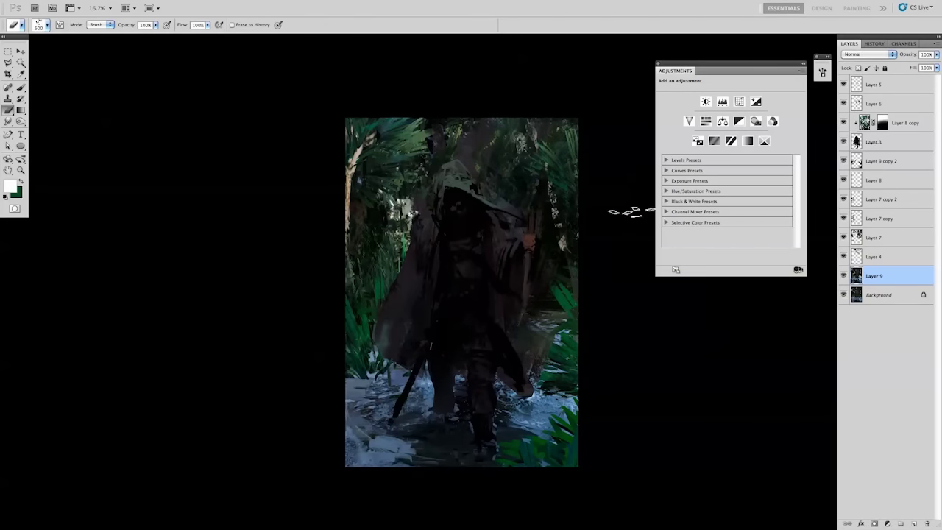
{"action": "left_click", "coordinate": [557, 253], "text": "alt"}
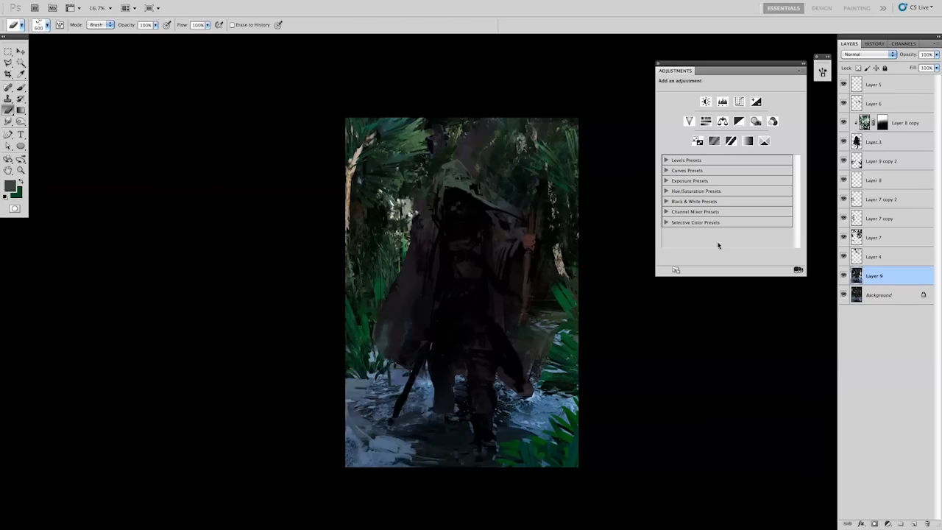
{"action": "key", "text": "m"}
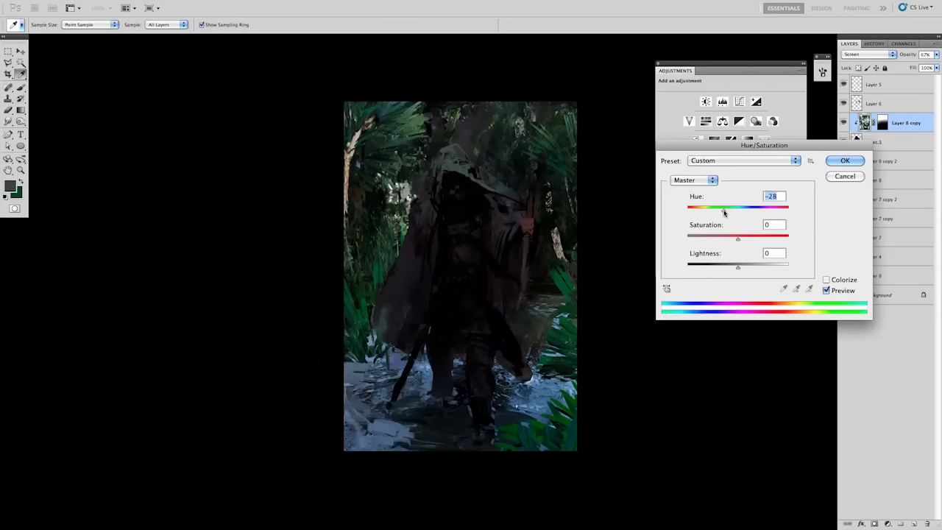
Set Layer 8 copy's Hue/Saturation to hue -40, saturation +74, and lower lightness.
{"action": "left_click_drag", "start_coordinate": [722, 209], "coordinate": [691, 209]}
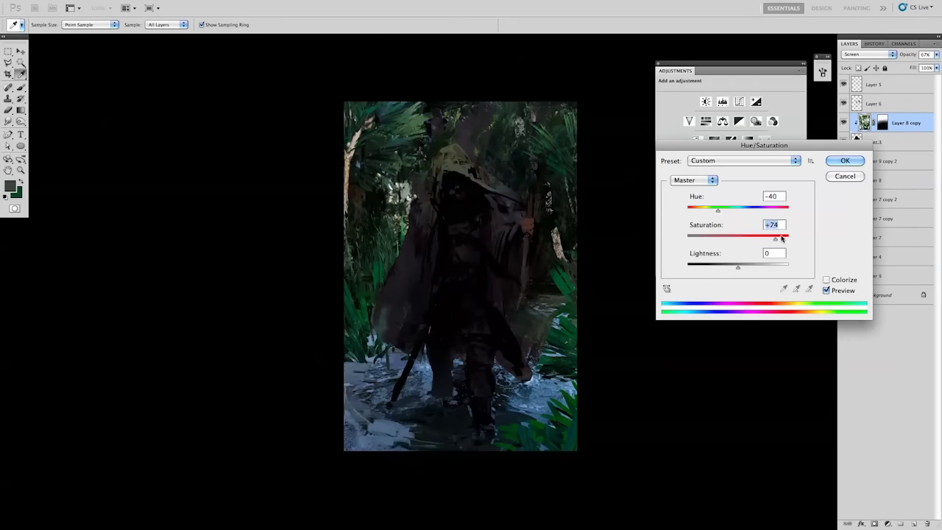
{"action": "left_click_drag", "start_coordinate": [737, 266], "coordinate": [726, 267]}
{"action": "left_click_drag", "start_coordinate": [718, 210], "coordinate": [708, 211]}
{"action": "left_click", "coordinate": [845, 160]}
Select Layer 7 with the Move tool active.
{"action": "key", "text": "b"}
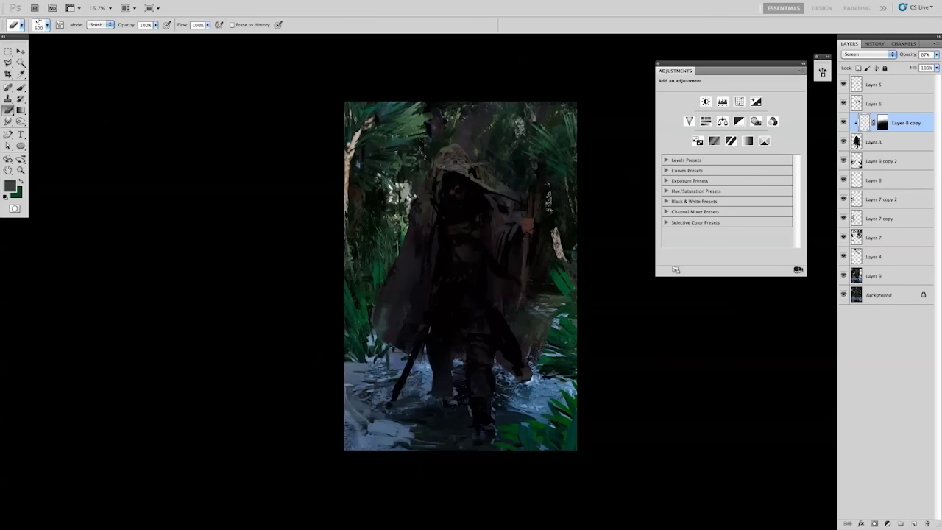
{"action": "key", "text": "r"}
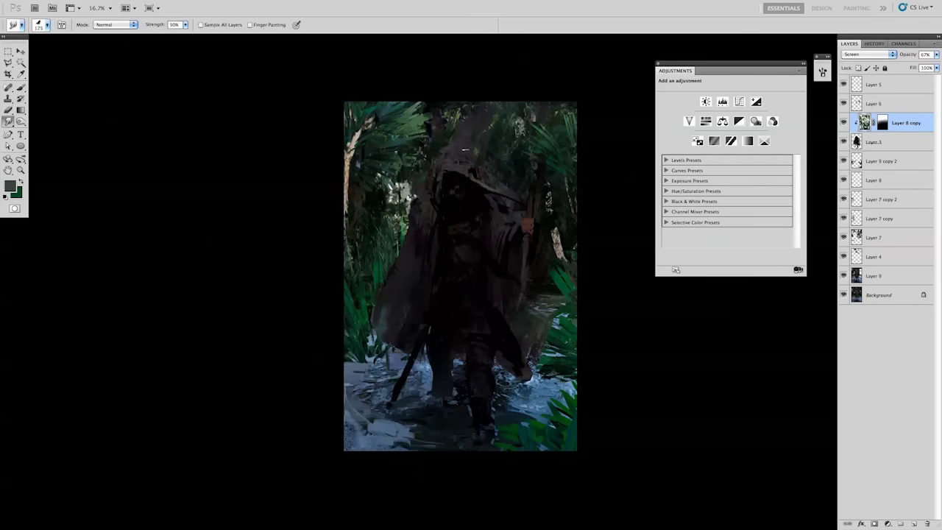
{"action": "key", "text": "v"}
{"action": "left_click", "coordinate": [874, 237]}
Scale Layer 7 up and paint a dark brown stroke right of the figure on a new layer.
{"action": "scroll", "coordinate": [553, 156], "scroll_direction": "up", "scroll_amount": 3}
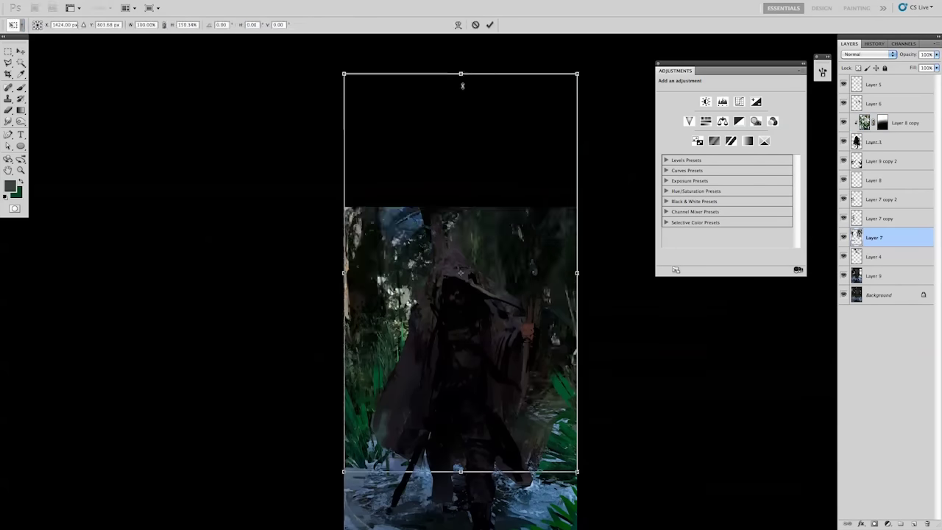
{"action": "left_click_drag", "start_coordinate": [577, 207], "coordinate": [589, 196]}
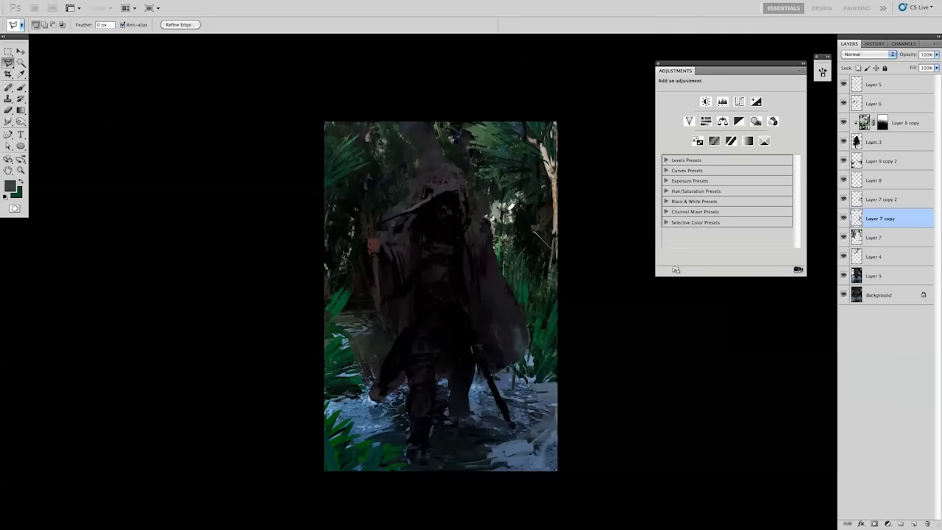
{"action": "key", "text": "b"}
{"action": "right_click", "coordinate": [525, 258]}
{"action": "scroll", "coordinate": [755, 237], "scroll_direction": "up", "scroll_amount": 5}
{"action": "double_click", "coordinate": [754, 237]}
{"action": "left_click", "coordinate": [912, 523]}
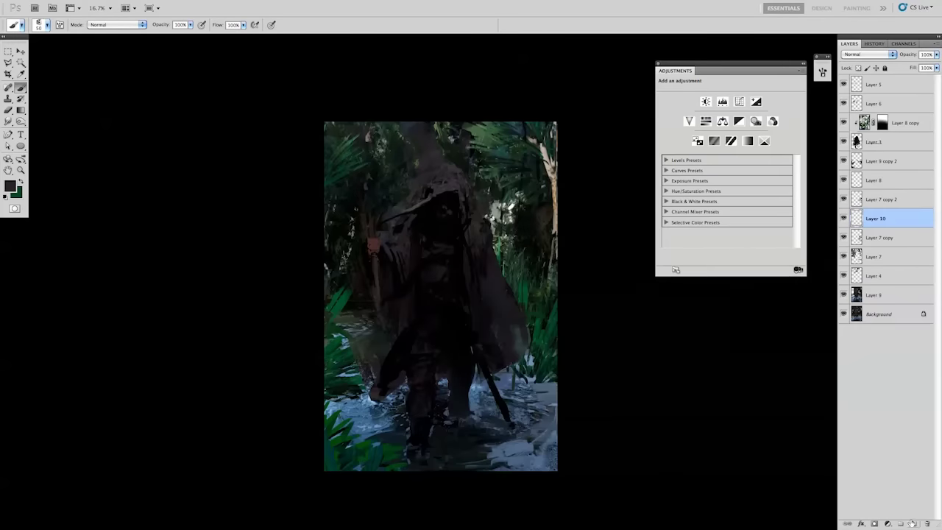
{"action": "left_click_drag", "start_coordinate": [533, 216], "coordinate": [531, 276]}
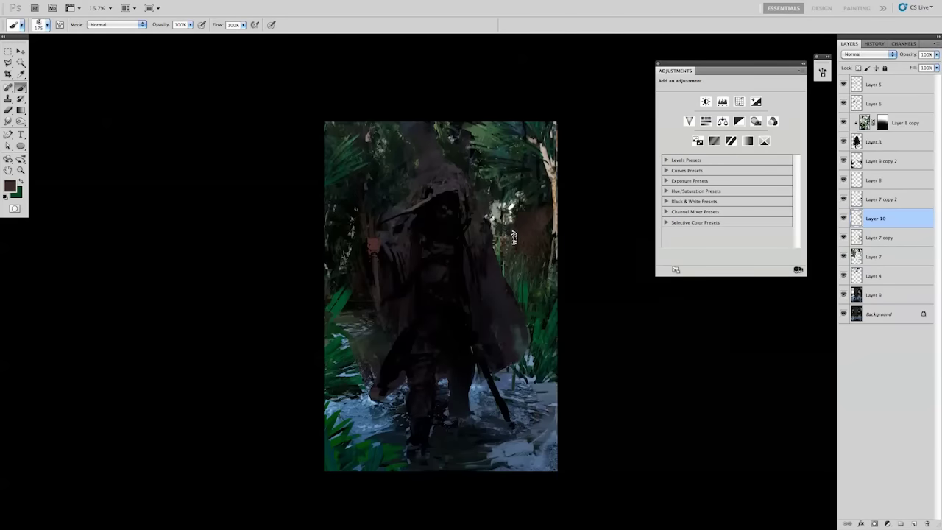
Move the copied stroke into place, merge it, and lay a blue gradient over it.
{"action": "key", "text": "v"}
{"action": "left_click_drag", "start_coordinate": [602, 164], "coordinate": [596, 182]}
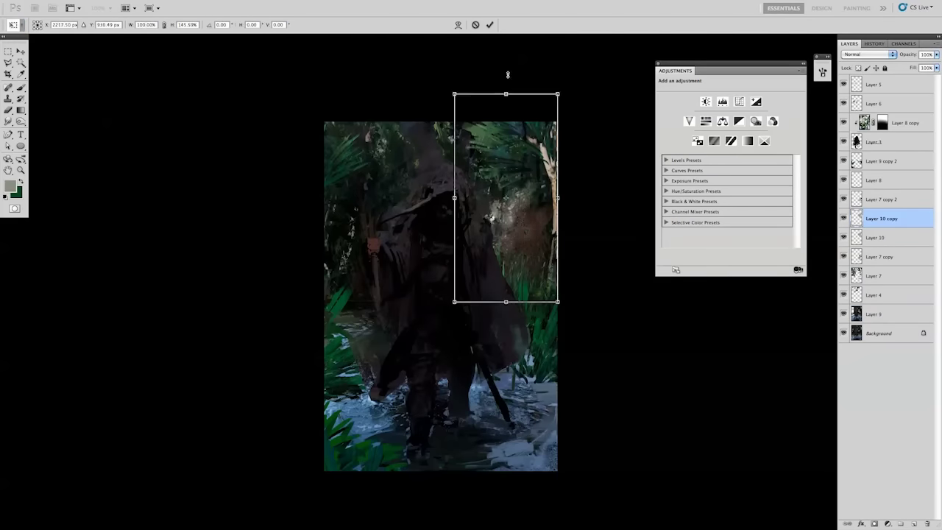
{"action": "key", "text": "ctrl+e"}
{"action": "key", "text": "ctrl+e"}
{"action": "key", "text": "ctrl+j"}
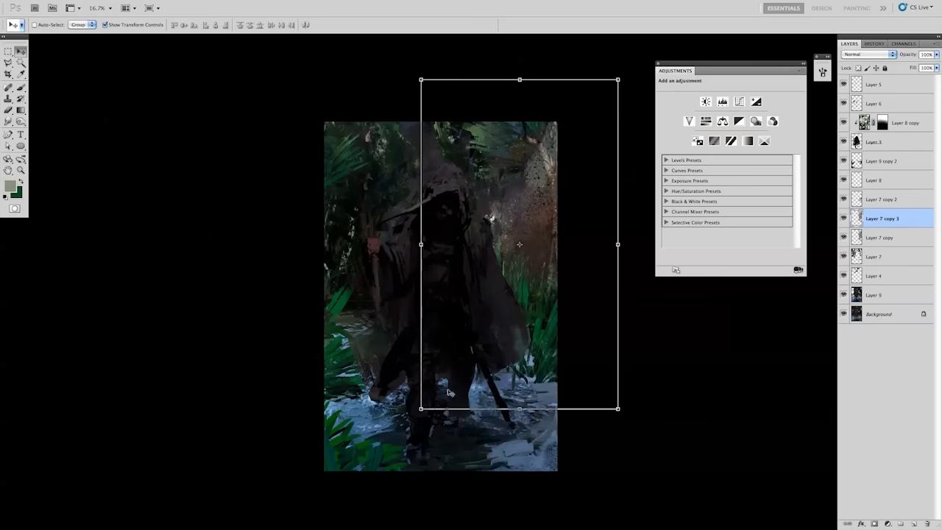
{"action": "key", "text": "g"}
{"action": "left_click", "coordinate": [10, 186]}
{"action": "left_click", "coordinate": [783, 167]}
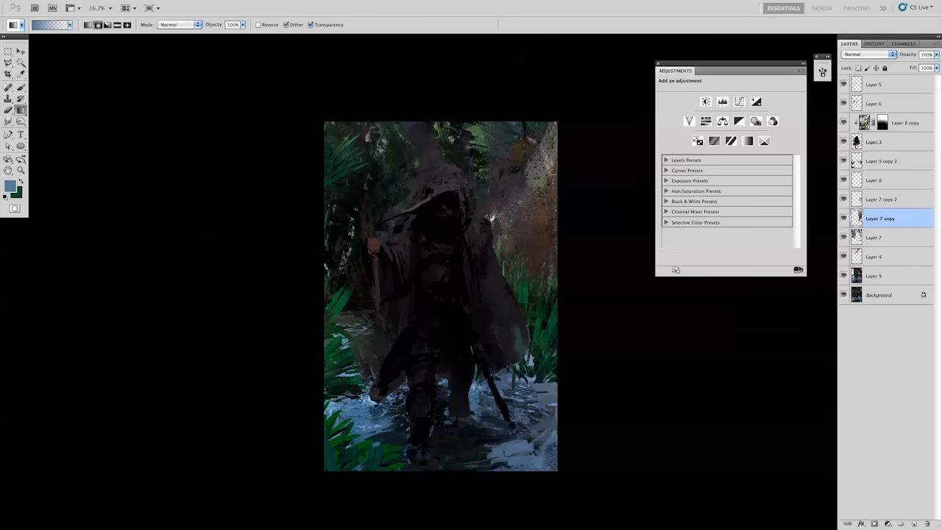
{"action": "left_click_drag", "start_coordinate": [542, 329], "coordinate": [543, 329]}
Enlarge the duplicated layer around its centre, raise it higher, and merge in the gradient.
{"action": "key", "text": "ctrl+e"}
{"action": "key", "text": "ctrl+j"}
{"action": "key", "text": "ctrl+t"}
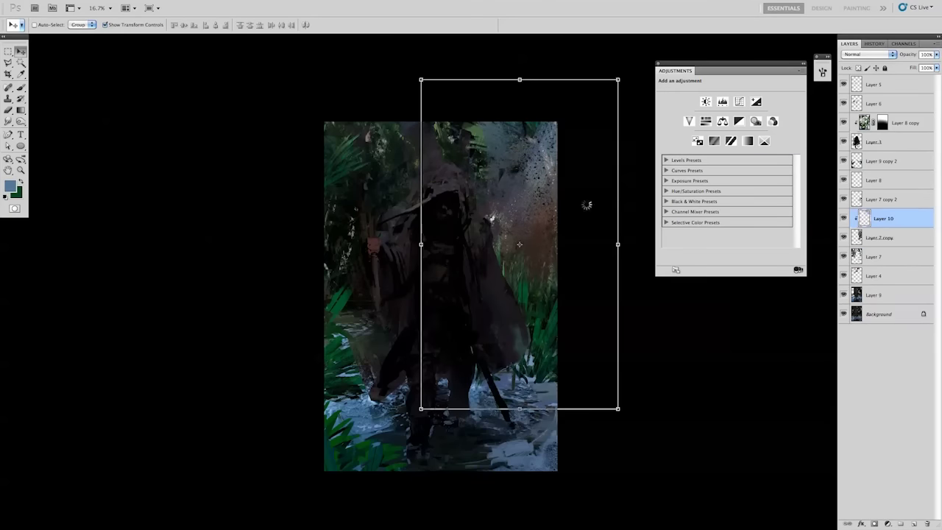
{"action": "left_click_drag", "start_coordinate": [420, 78], "coordinate": [343, 41]}
{"action": "left_click_drag", "start_coordinate": [520, 246], "coordinate": [443, 171]}
{"action": "key", "text": "Return"}
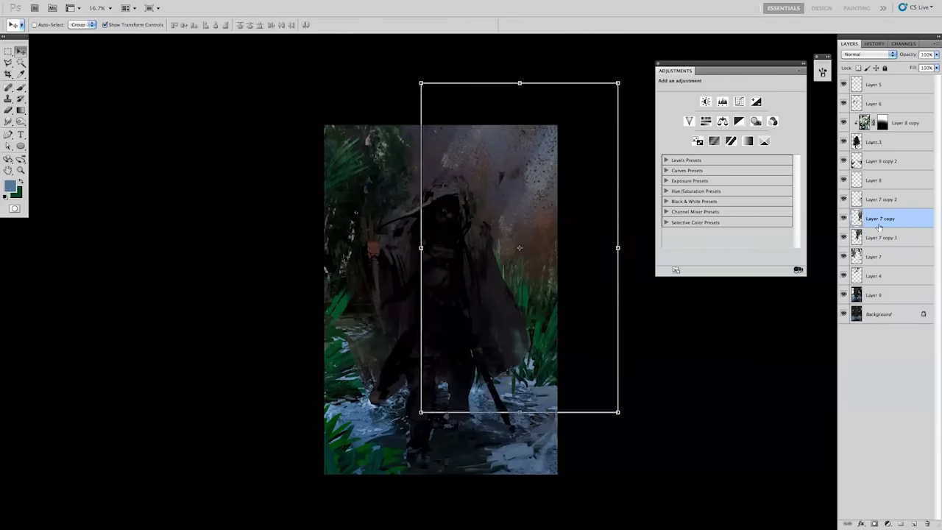
{"action": "key", "text": "ctrl+e"}
Mask Layer 7 copy 3 with a 50% gradient fade and set its blending to Lighten.
{"action": "left_click", "coordinate": [875, 523]}
{"action": "key", "text": "d"}
{"action": "key", "text": "g"}
{"action": "key", "text": "x"}
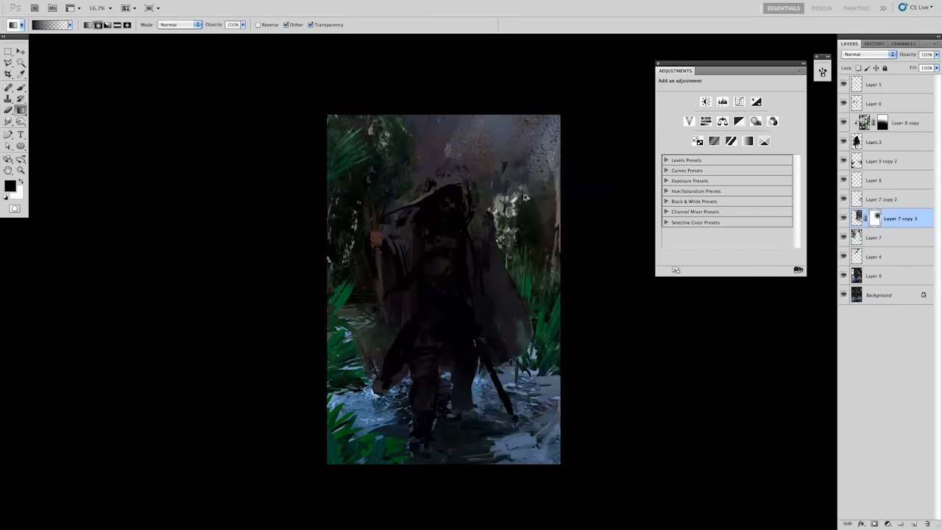
{"action": "key", "text": "5"}
{"action": "left_click_drag", "start_coordinate": [407, 177], "coordinate": [546, 120]}
{"action": "left_click", "coordinate": [861, 54]}
{"action": "left_click", "coordinate": [854, 63]}
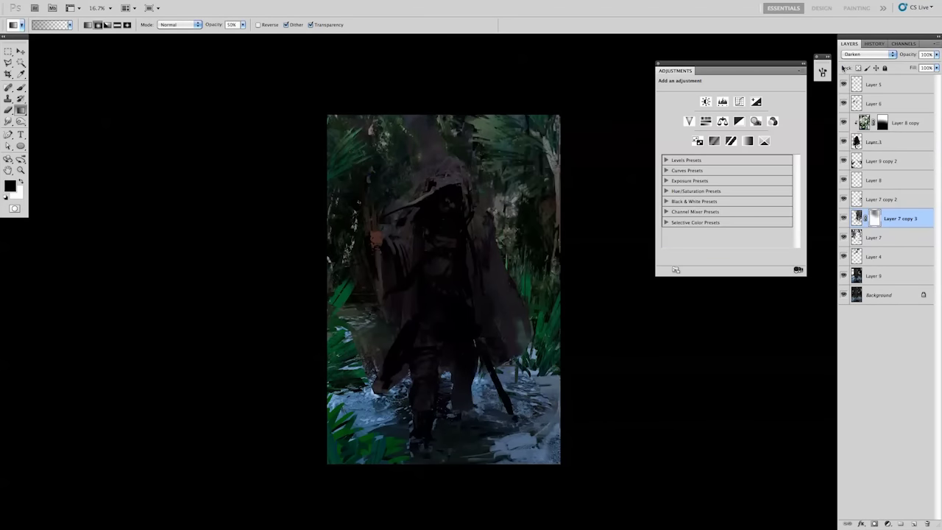
{"action": "left_click", "coordinate": [861, 54]}
{"action": "left_click", "coordinate": [853, 66]}
Duplicate Layer 7 copy 3 at 32% opacity, then undo merging it down.
{"action": "key", "text": "ctrl+j"}
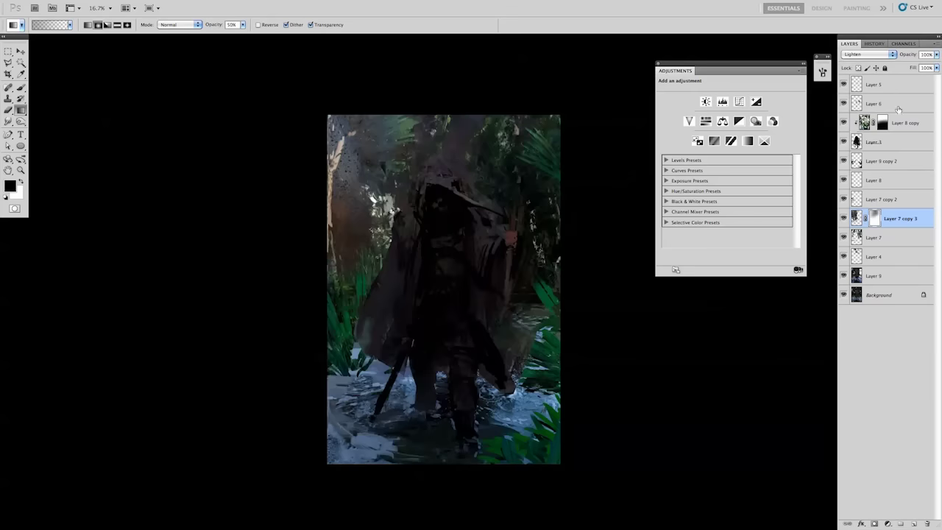
{"action": "key", "text": "v"}
{"action": "key", "text": "3"}
{"action": "key", "text": "2"}
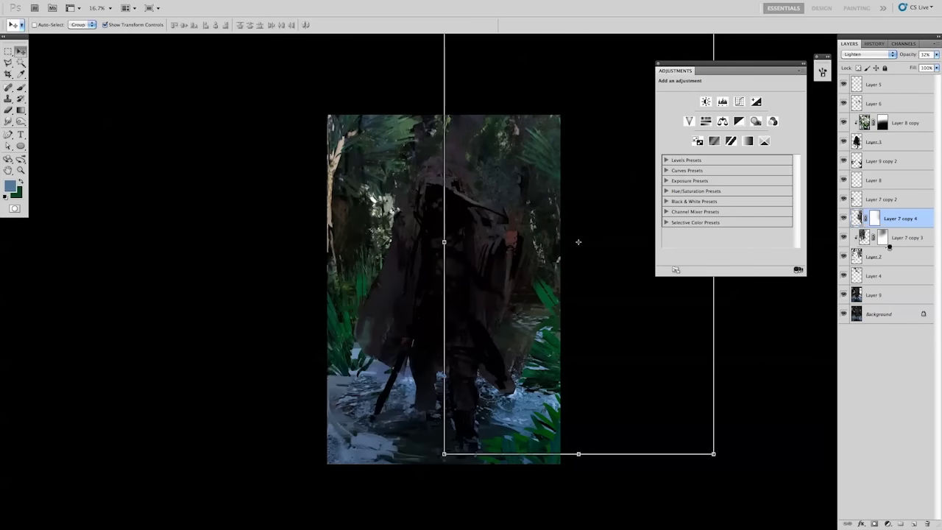
{"action": "key", "text": "ctrl+e"}
{"action": "key", "text": "Return"}
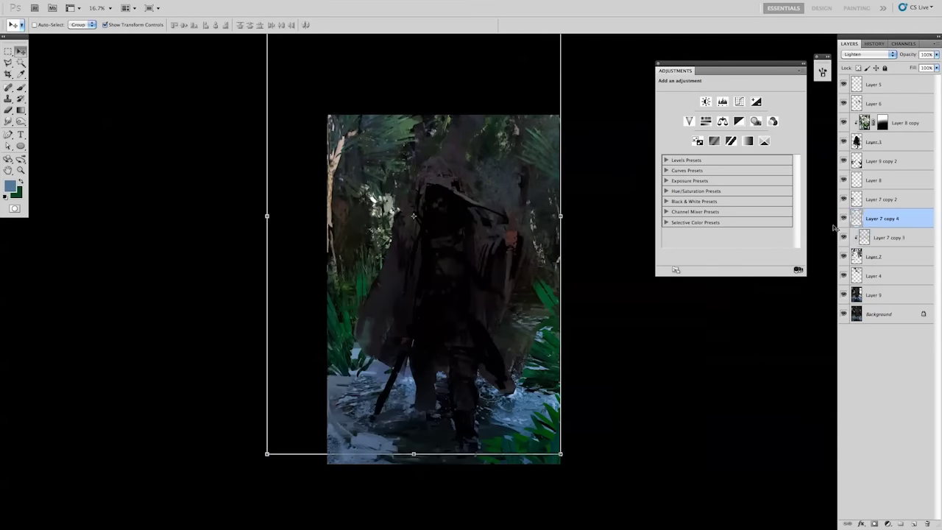
{"action": "key", "text": "ctrl+z"}
Darken the midtones with Levels to 0.79.
{"action": "key", "text": "ctrl+l"}
{"action": "left_click_drag", "start_coordinate": [732, 220], "coordinate": [742, 220]}
{"action": "key", "text": "Return"}
{"action": "key", "text": "b"}
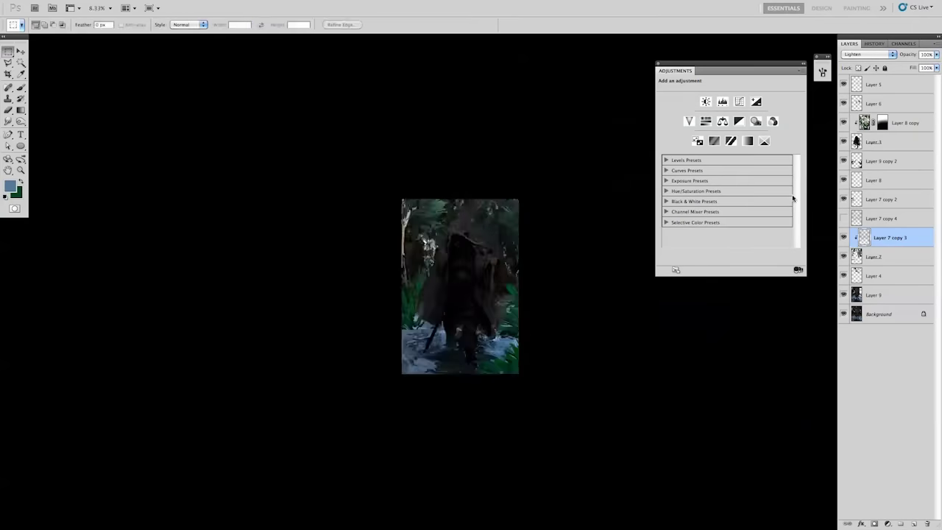
Fade the screen-blended Layer 8 copy with a gradient across the hood.
{"action": "left_click", "coordinate": [844, 124]}
{"action": "key", "text": "r"}
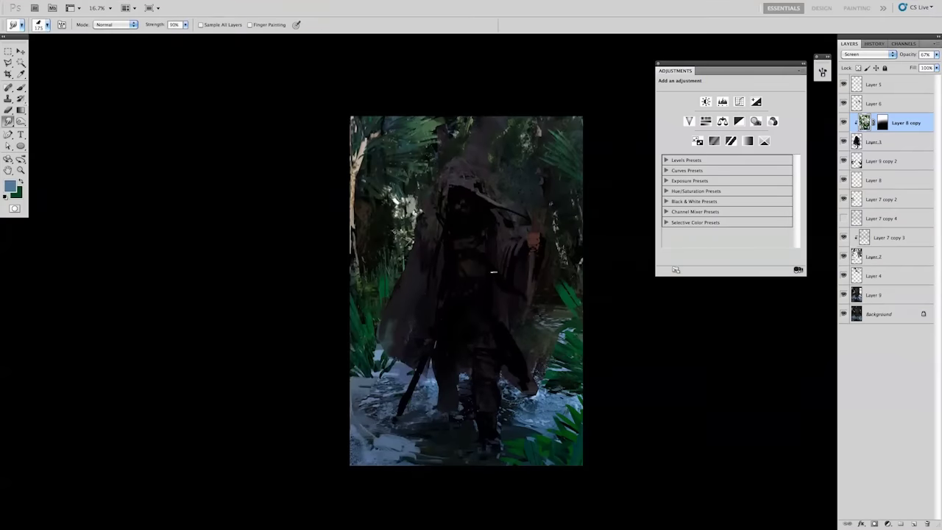
{"action": "key", "text": "g"}
{"action": "left_click_drag", "start_coordinate": [427, 165], "coordinate": [464, 239]}
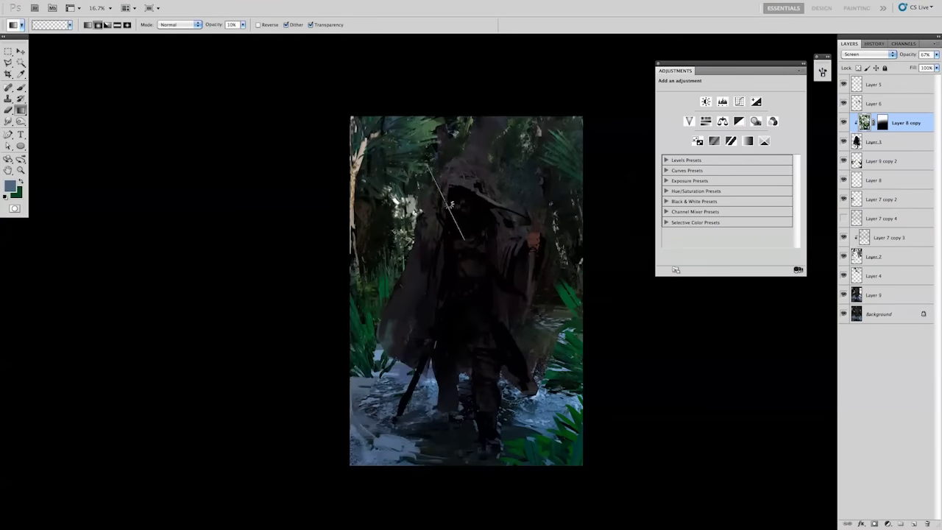
Apply a vertical Motion Blur to the current texture layer.
{"action": "key", "text": "e"}
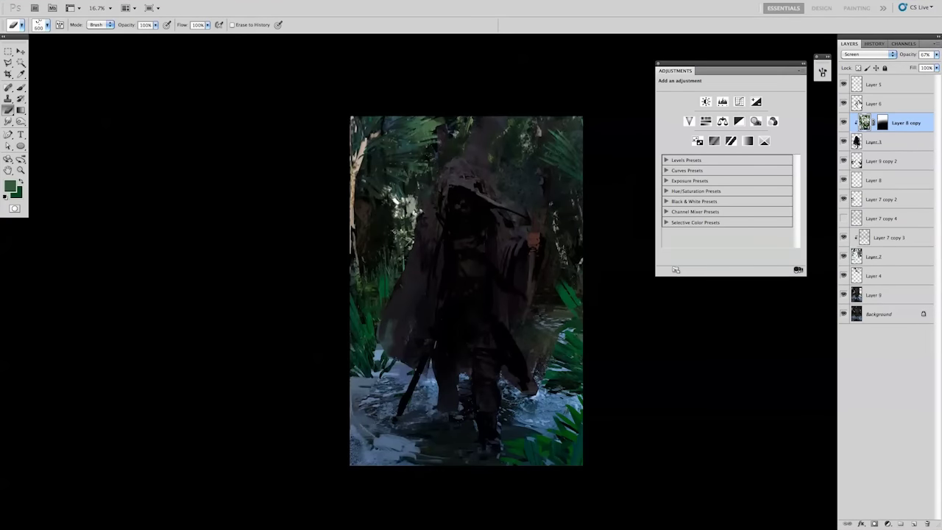
{"action": "key", "text": "f"}
{"action": "left_click", "coordinate": [209, 5]}
{"action": "left_click", "coordinate": [345, 180]}
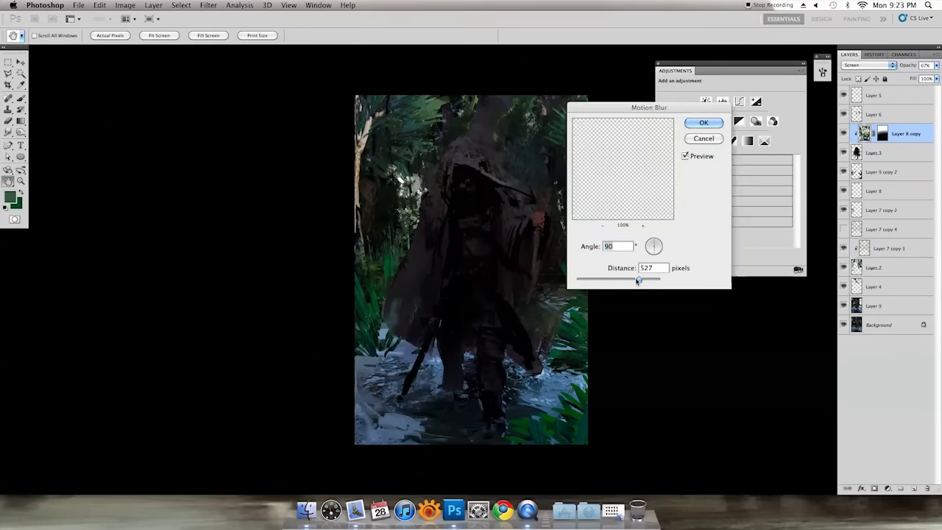
{"action": "key", "text": "Return"}
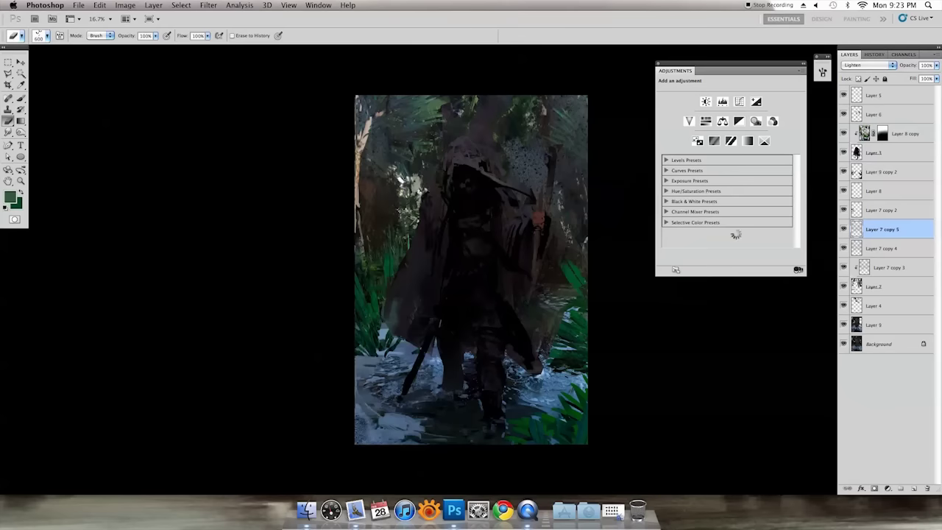
Hide Layer 7 copy 4 and fill new Layer 10 with a gradient from the bottom-right.
{"action": "left_click", "coordinate": [843, 248]}
{"action": "key", "text": "v"}
{"action": "key", "text": "m"}
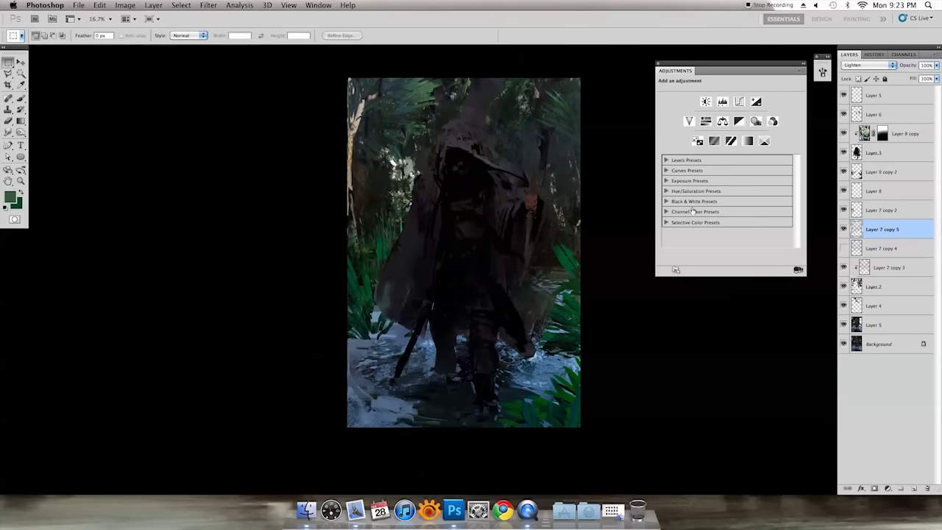
{"action": "key", "text": "g"}
{"action": "key", "text": "ctrl+j"}
{"action": "key", "text": "ctrl+shift+alt+n"}
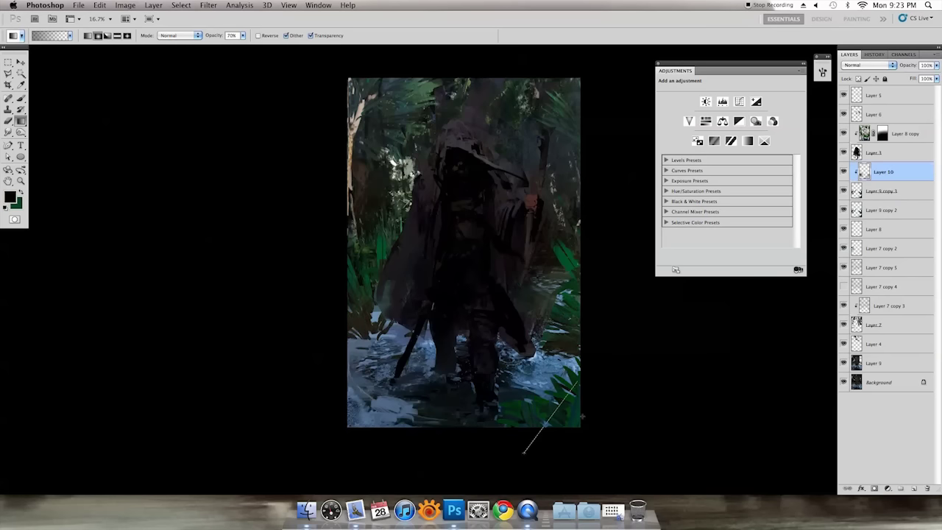
{"action": "left_click_drag", "start_coordinate": [577, 380], "coordinate": [524, 452]}
Adjust Layer 10 with Levels and clip it to the layer below.
{"action": "key", "text": "ctrl+l"}
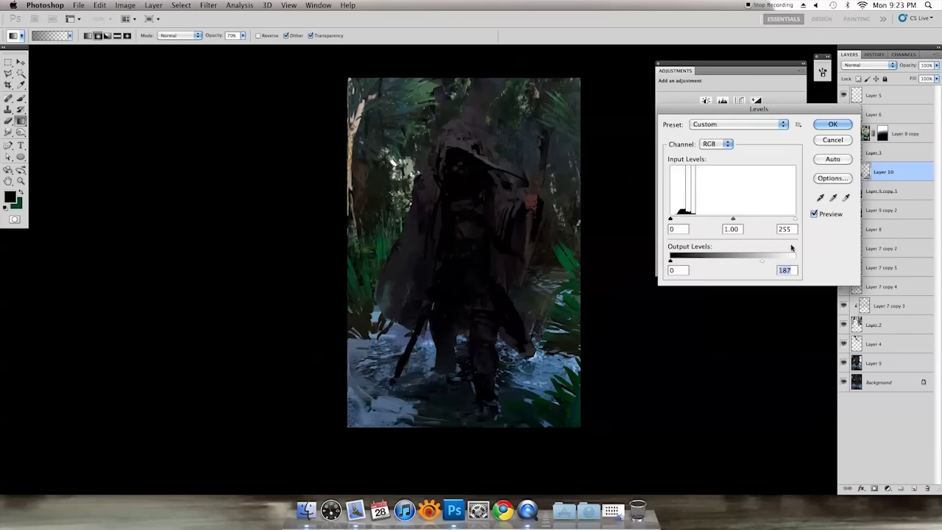
{"action": "key", "text": "Return"}
{"action": "left_click", "coordinate": [854, 183], "text": "alt"}
Clip Layer 9 copy 3 to the layer below and shift its hue to another colour.
{"action": "left_click", "coordinate": [891, 200], "text": "alt"}
{"action": "key", "text": "v"}
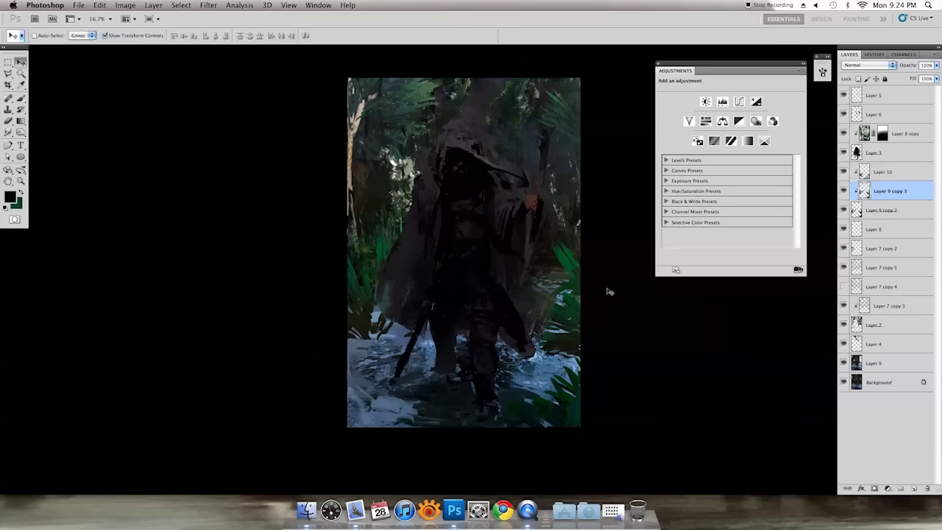
{"action": "key", "text": "ctrl+u"}
{"action": "left_click_drag", "start_coordinate": [738, 211], "coordinate": [751, 211]}
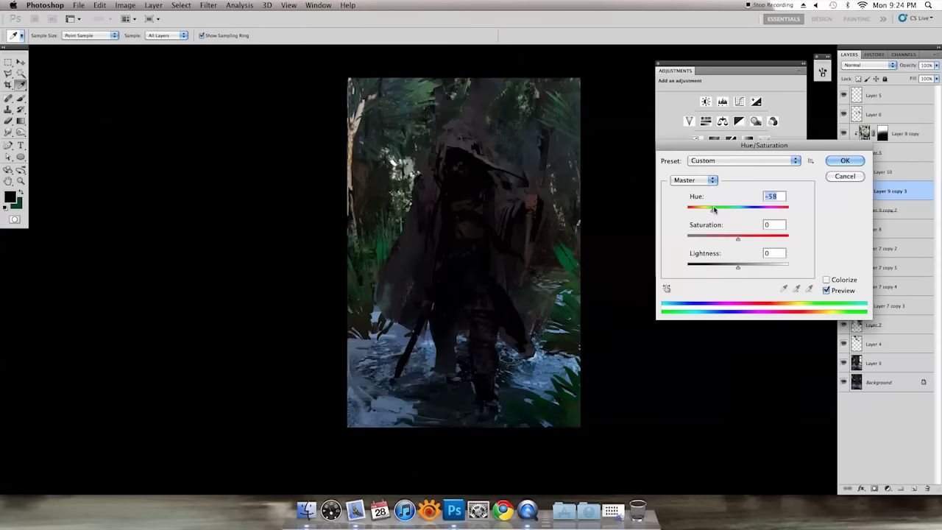
{"action": "key", "text": "Return"}
Copy a patch of the lower painting, shrink it and move it onto the water.
{"action": "key", "text": "m"}
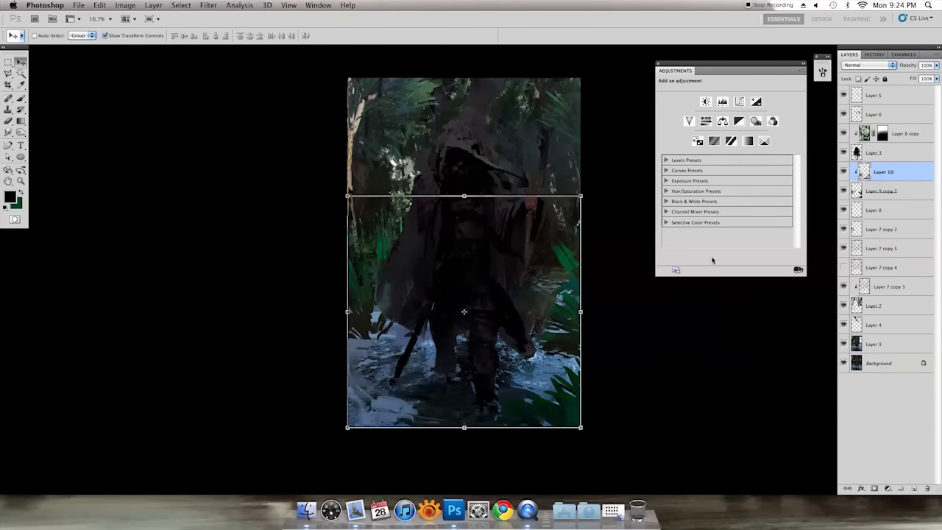
{"action": "left_click_drag", "start_coordinate": [348, 345], "coordinate": [487, 233]}
{"action": "key", "text": "ctrl+j"}
{"action": "key", "text": "ctrl+t"}
{"action": "left_click_drag", "start_coordinate": [412, 287], "coordinate": [398, 346]}
{"action": "key", "text": "Return"}
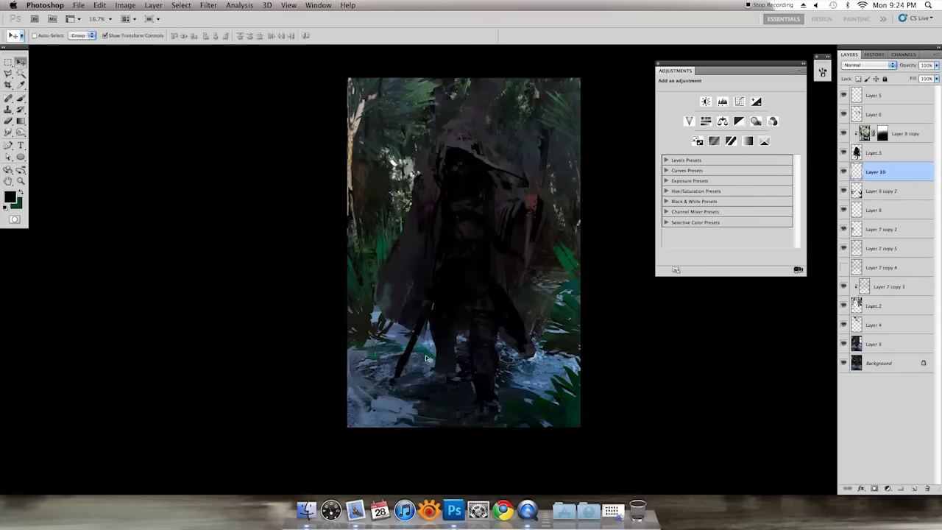
Add a layer clipped to Layer 10, then remove it and pick a smaller textured brush.
{"action": "key", "text": "b"}
{"action": "left_click", "coordinate": [914, 489]}
{"action": "key", "text": "ctrl+alt+g"}
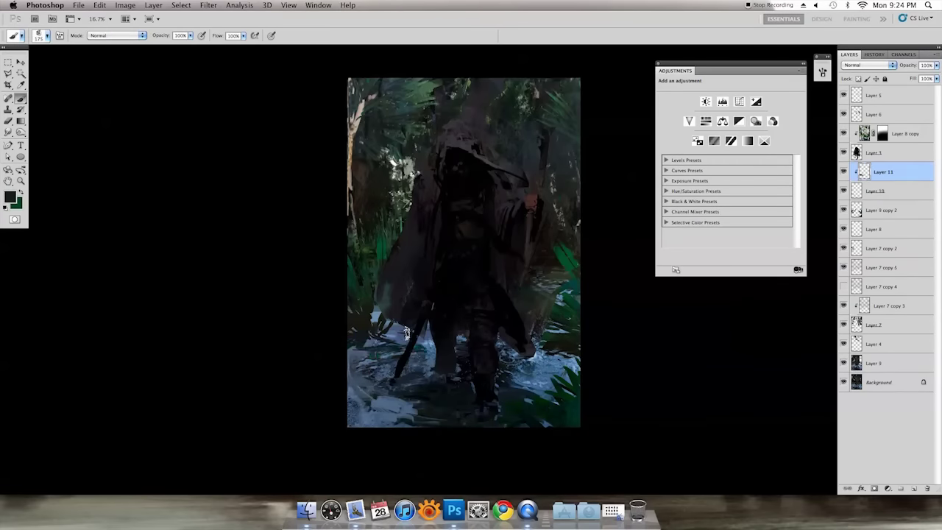
{"action": "key", "text": "ctrl+e"}
{"action": "right_click", "coordinate": [477, 329]}
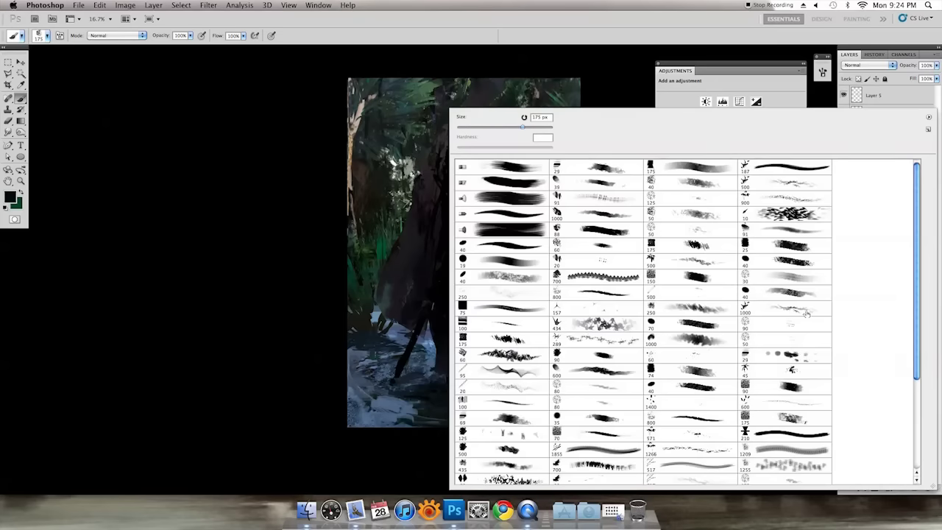
{"action": "double_click", "coordinate": [773, 245]}
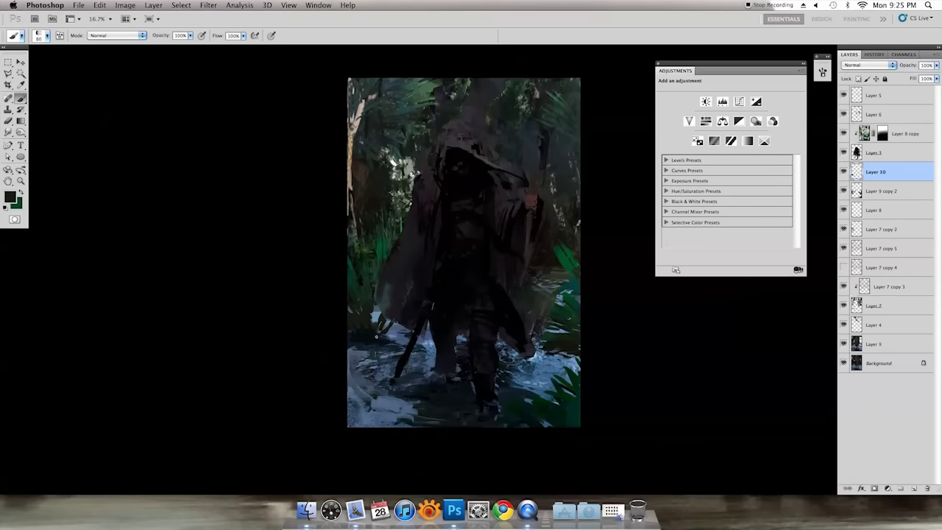
Mirror the canvas horizontally and return to full-screen view.
{"action": "key", "text": "r"}
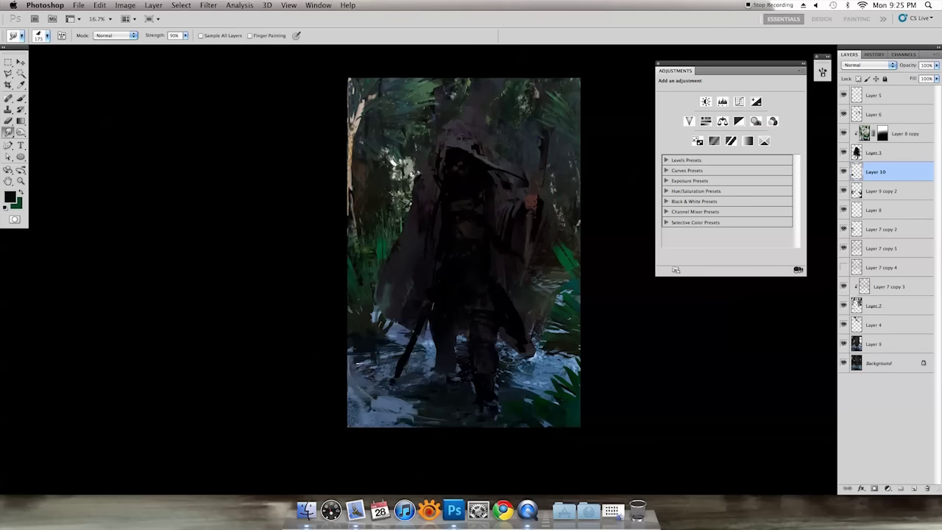
{"action": "key", "text": "b"}
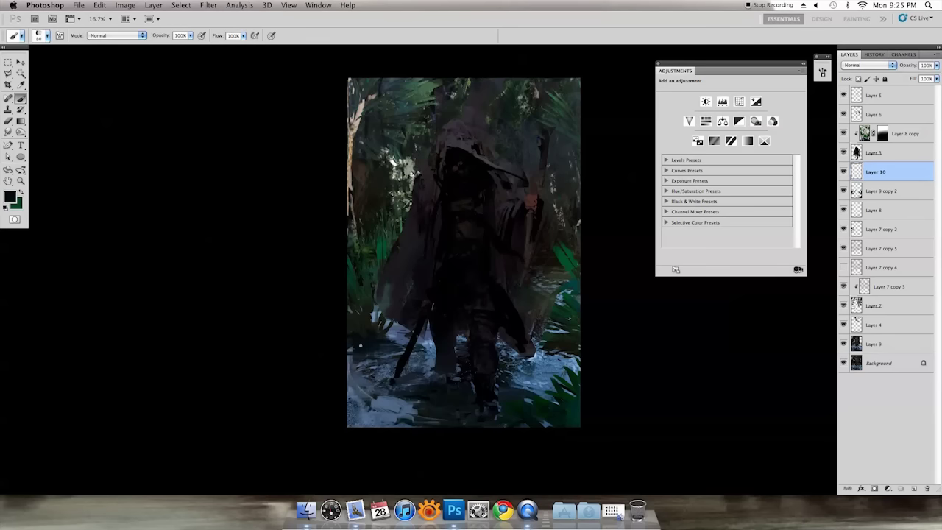
{"action": "key", "text": "h"}
{"action": "key", "text": "f"}
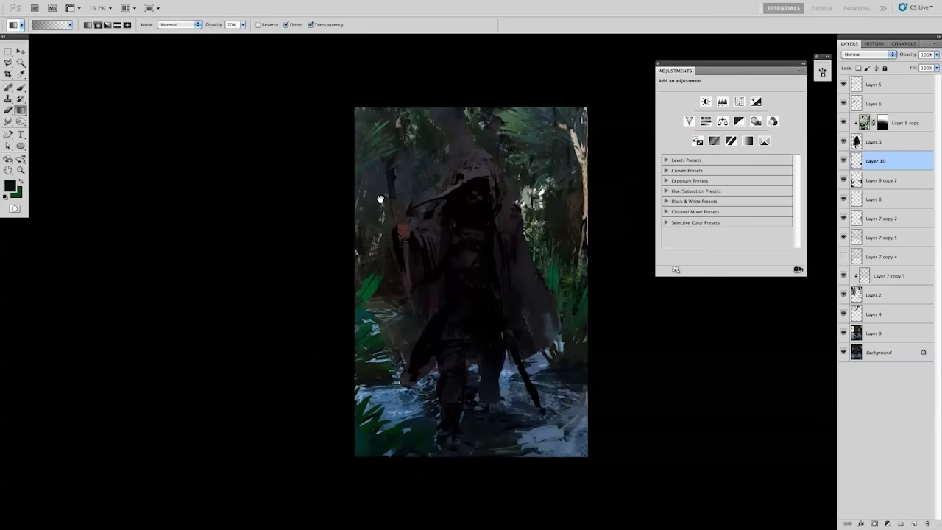
Add a Levels adjustment layer, editing the Red channel and darkening the Blue highlights.
{"action": "left_click", "coordinate": [887, 523]}
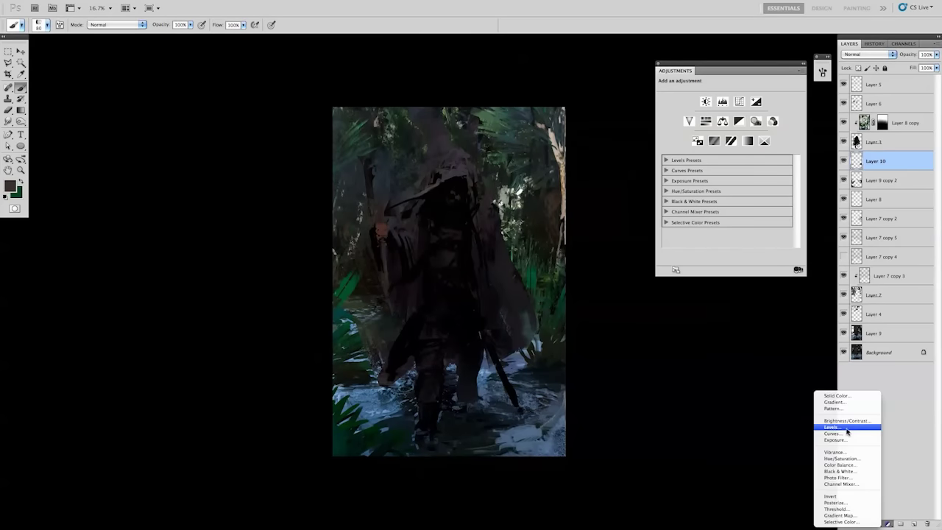
{"action": "left_click", "coordinate": [846, 430]}
{"action": "key", "text": "alt+4"}
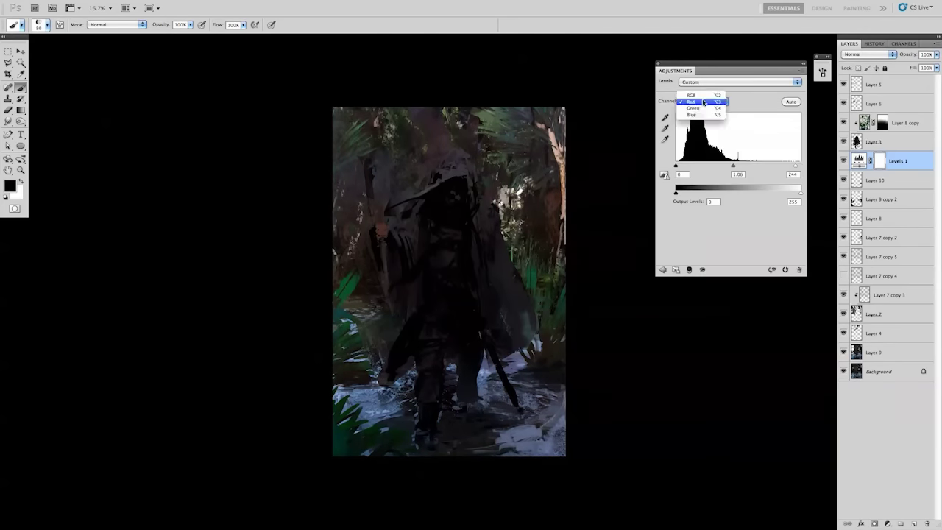
{"action": "key", "text": "alt+5"}
{"action": "left_click_drag", "start_coordinate": [738, 168], "coordinate": [742, 168]}
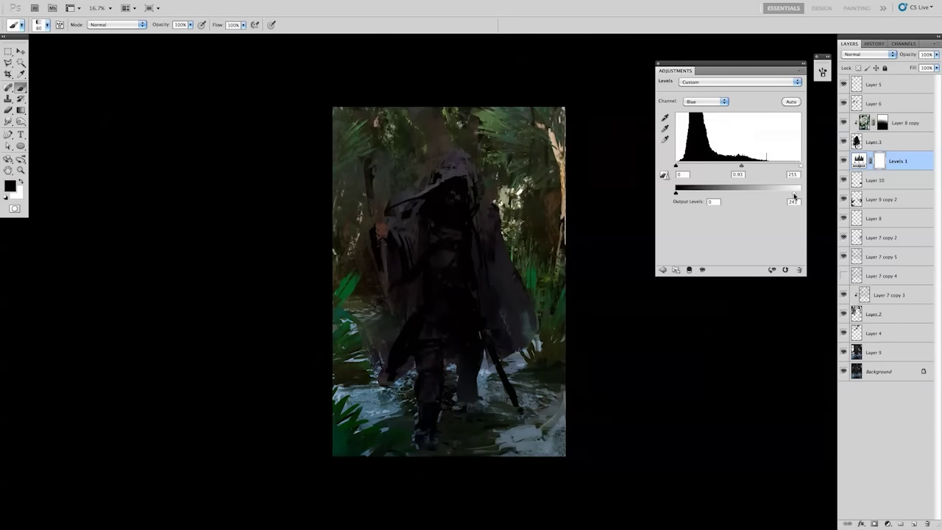
Duplicate the bottom image layer as Background copy with a hiding mask, then apply Levels.
{"action": "left_click", "coordinate": [876, 352]}
{"action": "key", "text": "ctrl+j"}
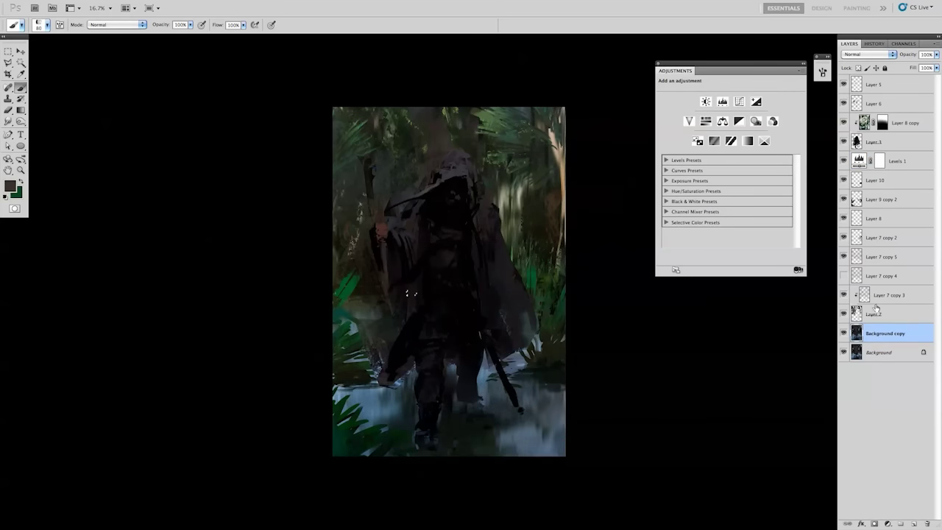
{"action": "left_click", "coordinate": [874, 523], "text": "alt"}
{"action": "key", "text": "m"}
{"action": "key", "text": "ctrl+l"}
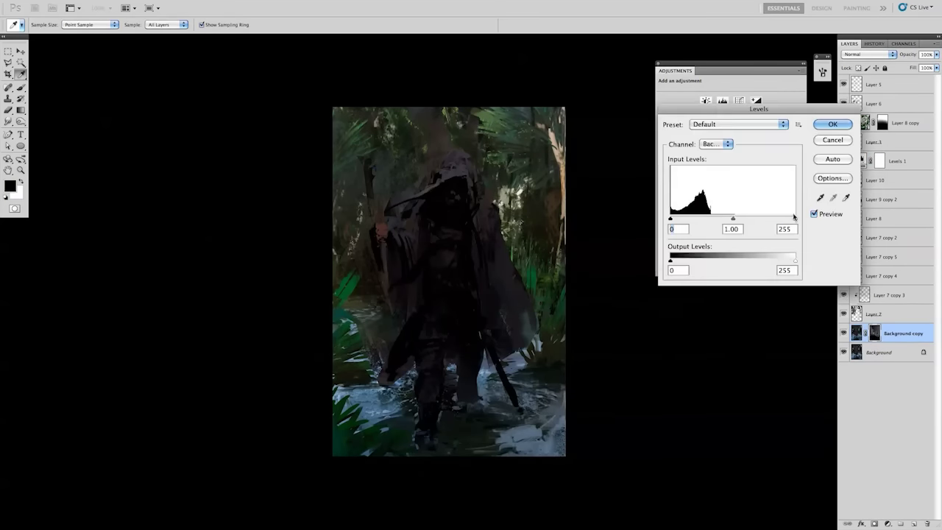
{"action": "key", "text": "Return"}
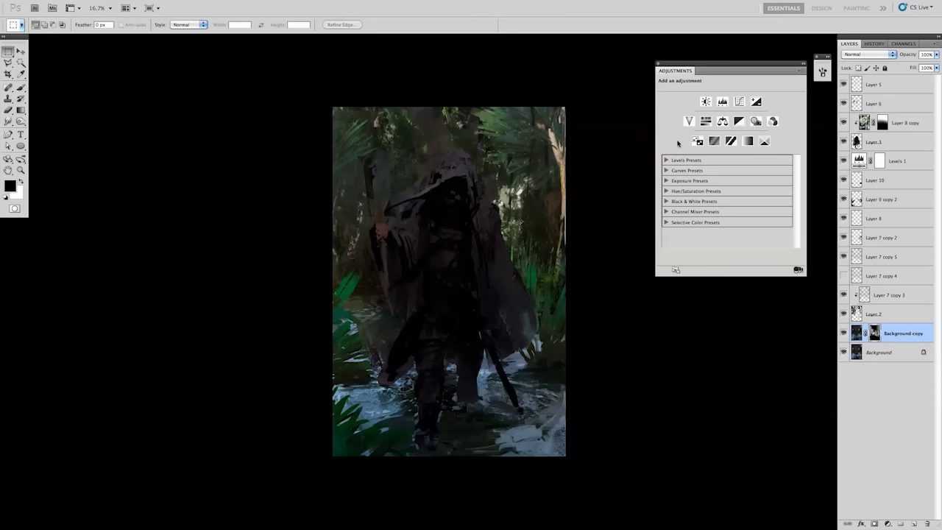
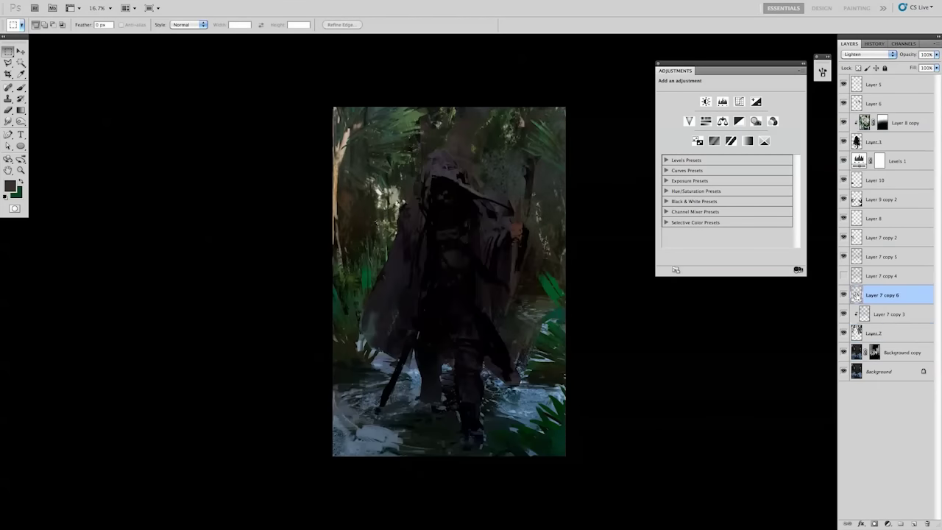
Skew the grass patch with Free Transform and merge it into Layer 7.
{"action": "key", "text": "c"}
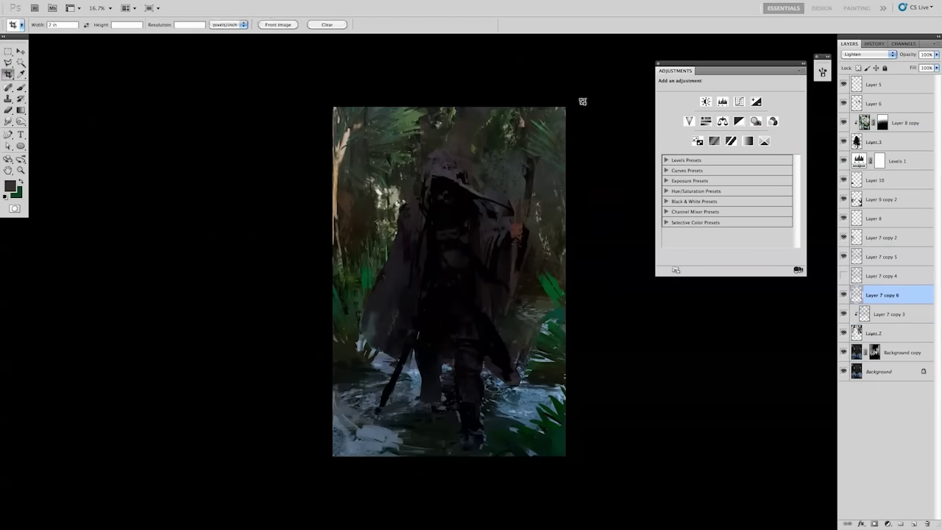
{"action": "key", "text": "ctrl+t"}
{"action": "left_click_drag", "start_coordinate": [566, 107], "coordinate": [606, 94]}
{"action": "key", "text": "Return"}
{"action": "key", "text": "b"}
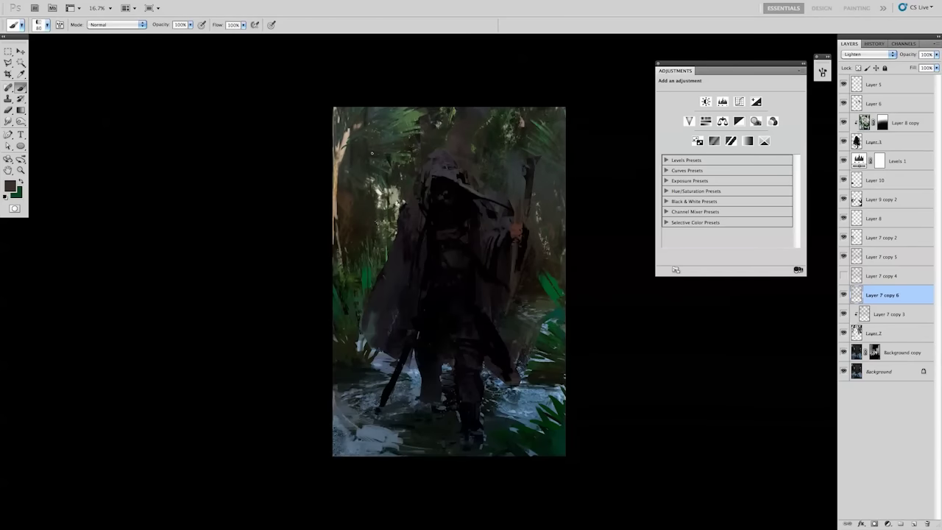
{"action": "key", "text": "ctrl+e"}
{"action": "key", "text": "ctrl+e"}
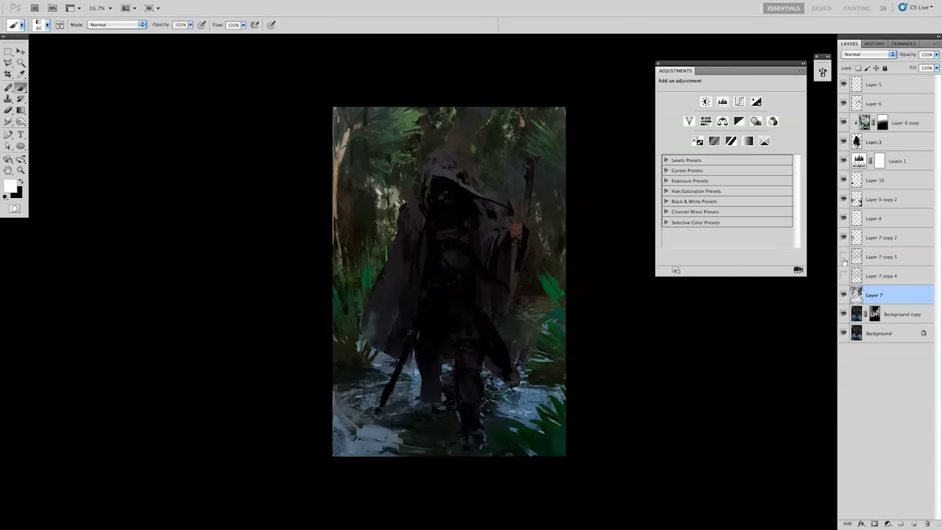
Duplicate another grass patch, shift it left and merge it into Layer 7 copy 2.
{"action": "left_click", "coordinate": [848, 251]}
{"action": "key", "text": "v"}
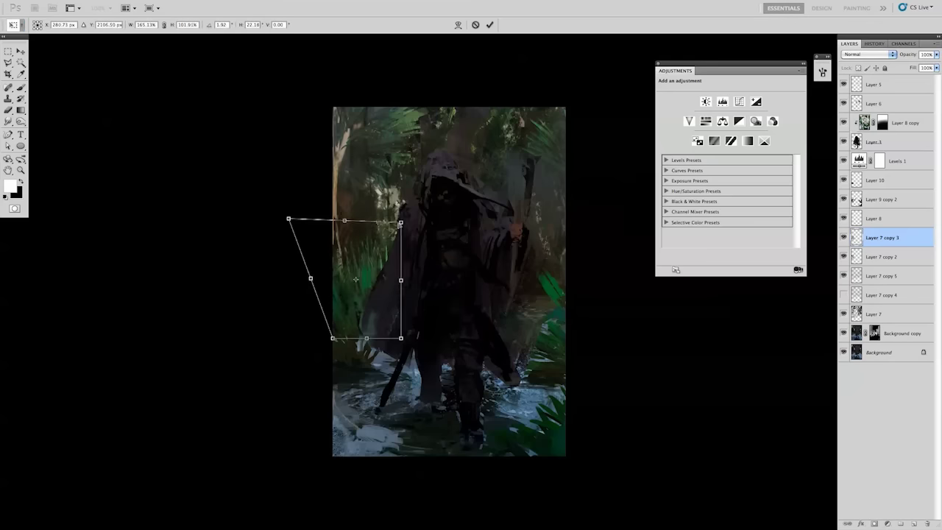
{"action": "key", "text": "ctrl+alt+z"}
{"action": "key", "text": "ctrl+alt+z"}
{"action": "left_click_drag", "start_coordinate": [937, 55], "coordinate": [915, 68]}
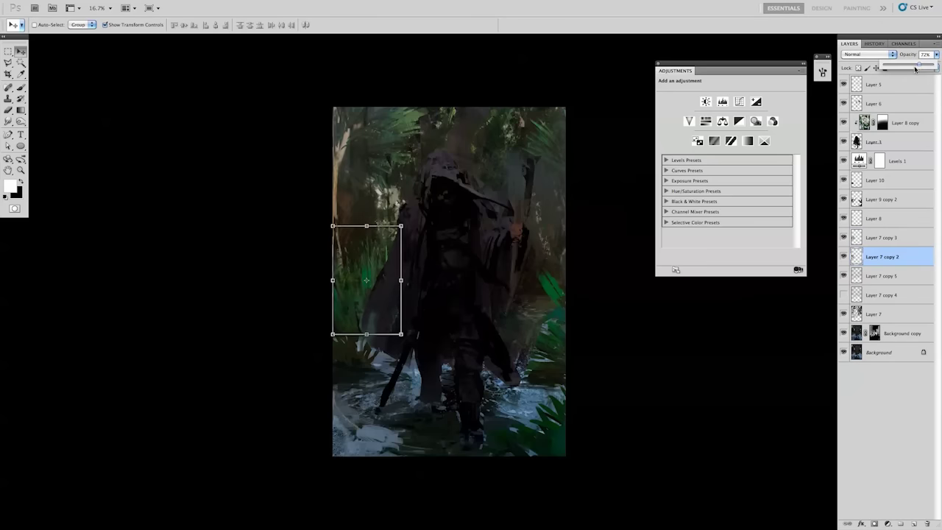
{"action": "left_click", "coordinate": [870, 239]}
{"action": "key", "text": "ctrl+e"}
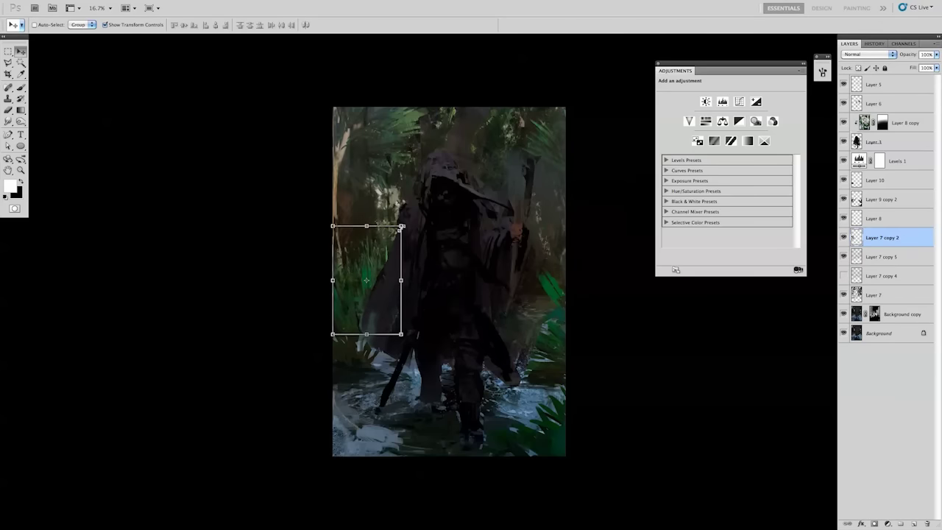
On a new layer, stamp dark green foliage near the figure's lower left with a 1100 px foliage brush.
{"action": "key", "text": "b"}
{"action": "left_click", "coordinate": [366, 254], "text": "alt"}
{"action": "right_click", "coordinate": [451, 145]}
{"action": "mouse_move", "coordinate": [910, 418]}
{"action": "left_mouse_down"}
{"action": "mouse_move", "coordinate": [932, 320]}
{"action": "mouse_move", "coordinate": [932, 442]}
{"action": "left_mouse_up"}
{"action": "double_click", "coordinate": [651, 339]}
{"action": "left_click", "coordinate": [917, 524]}
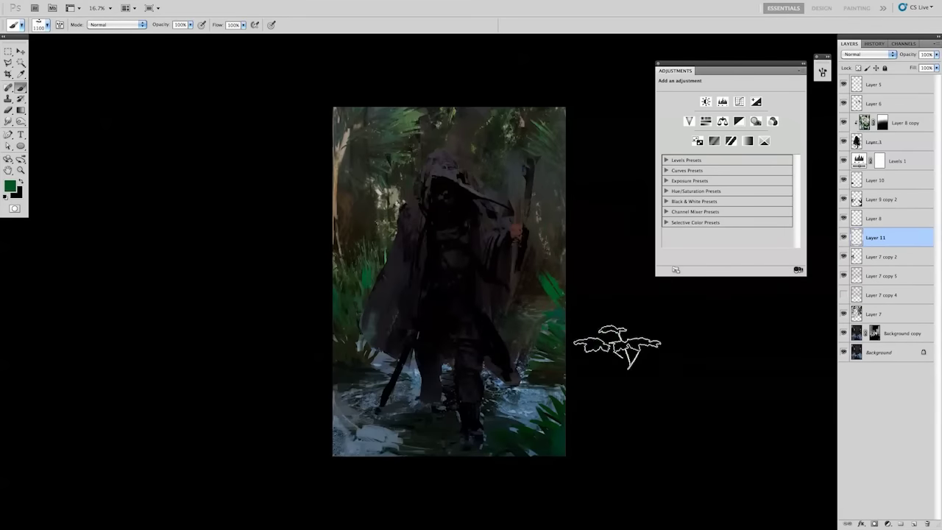
{"action": "key", "text": "ctrl+bracketright"}
{"action": "key", "text": "ctrl+bracketright"}
{"action": "key", "text": "ctrl+bracketright"}
{"action": "left_click_drag", "start_coordinate": [362, 402], "coordinate": [346, 372]}
Transform the foliage strokes wider so they spread across the bottom of the stream.
{"action": "key", "text": "ctrl+bracketright"}
{"action": "key", "text": "ctrl+bracketright"}
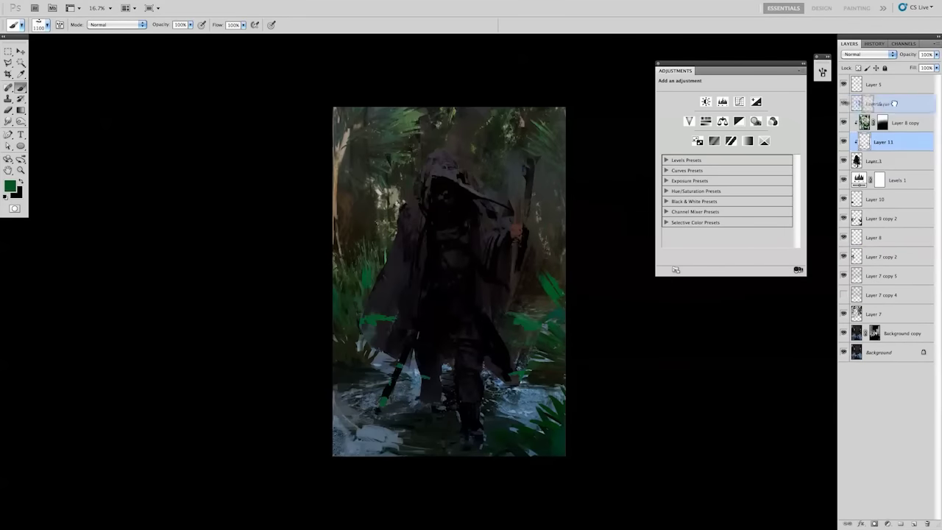
{"action": "key", "text": "ctrl+t"}
{"action": "left_click_drag", "start_coordinate": [333, 301], "coordinate": [303, 330], "text": "ctrl"}
{"action": "left_click_drag", "start_coordinate": [567, 302], "coordinate": [584, 313], "text": "ctrl"}
{"action": "key", "text": "Return"}
{"action": "key", "text": "ctrl+t"}
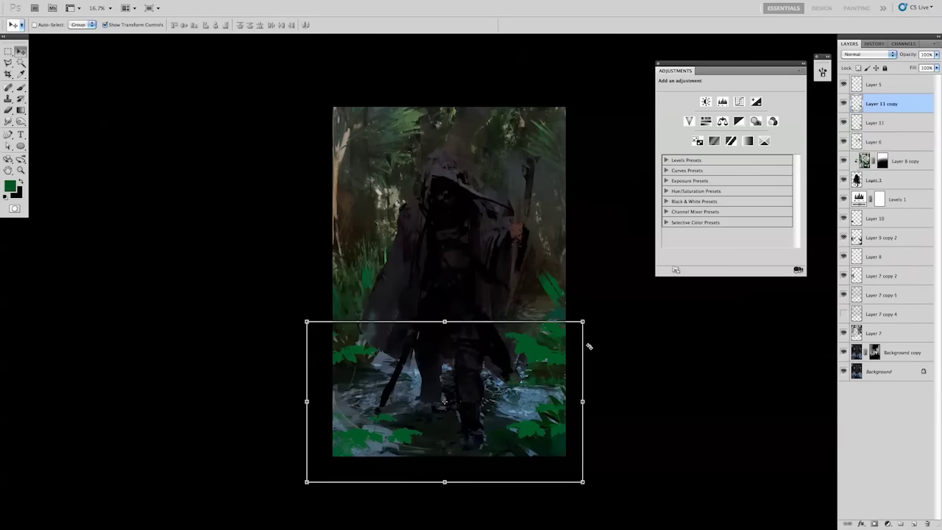
{"action": "key", "text": "Escape"}
{"action": "key", "text": "o"}
Merge Layer 6 with Layer 8 copy, then place a Layer 9 copy 2 duplicate near the top and enlarge it to about 125%.
{"action": "scroll", "coordinate": [548, 333], "scroll_direction": "down", "scroll_amount": 2}
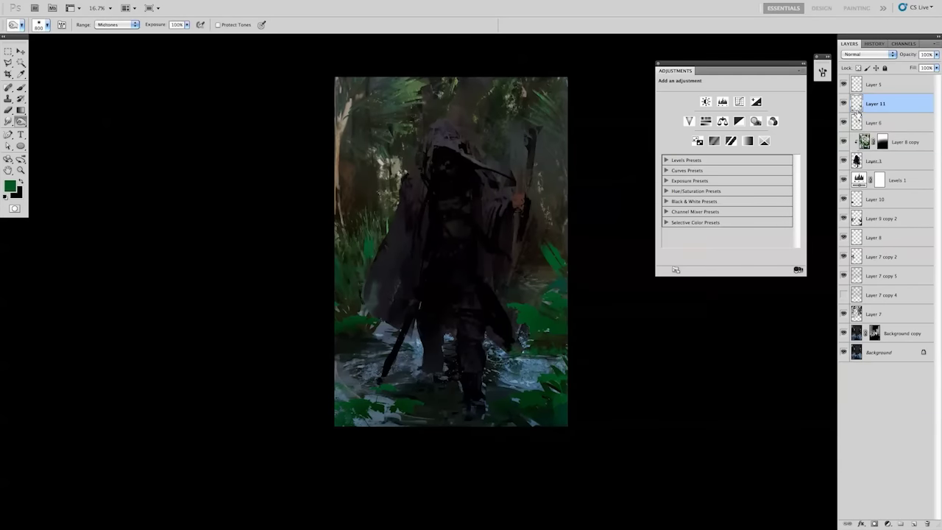
{"action": "left_click", "coordinate": [873, 124]}
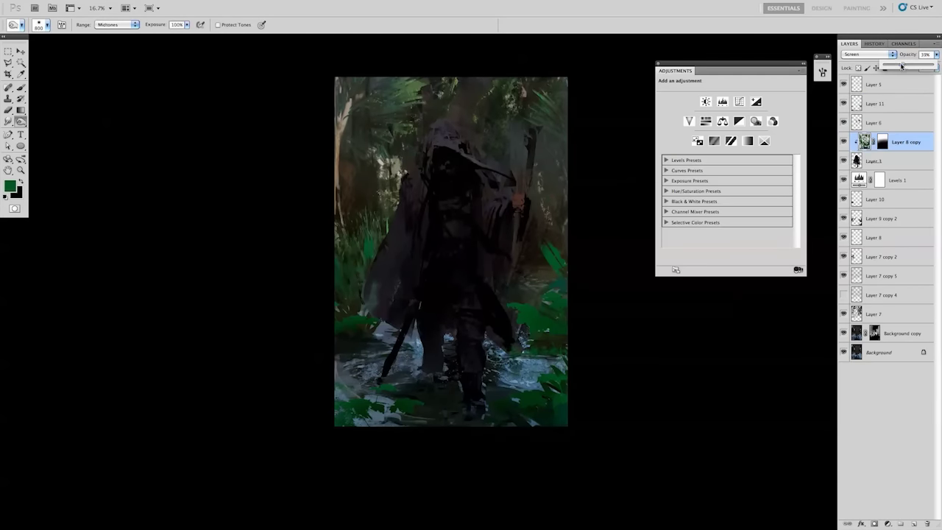
{"action": "key", "text": "ctrl+e"}
{"action": "key", "text": "ctrl+e"}
{"action": "left_click_drag", "start_coordinate": [845, 179], "coordinate": [876, 94]}
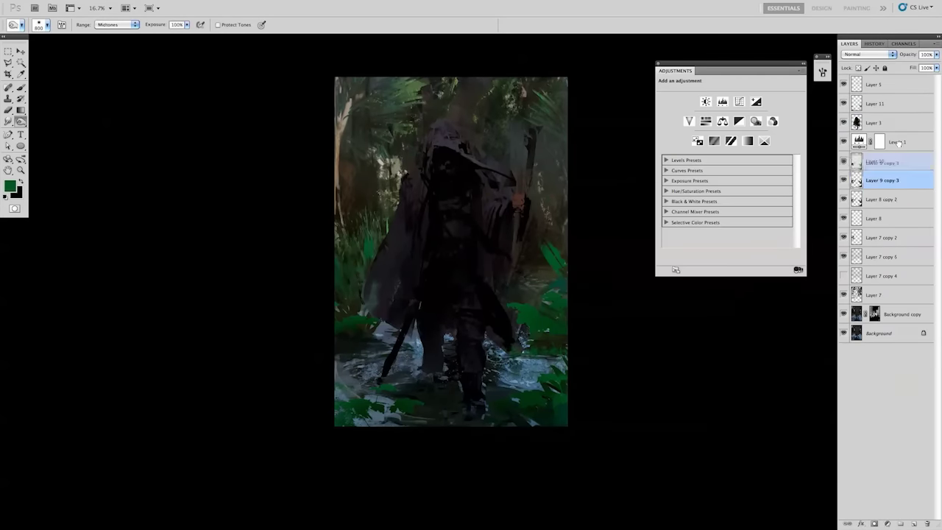
{"action": "key", "text": "ctrl+t"}
{"action": "mouse_move", "coordinate": [567, 194]}
{"action": "left_mouse_down"}
{"action": "mouse_move", "coordinate": [600, 179]}
{"action": "mouse_move", "coordinate": [608, 162]}
{"action": "left_mouse_up"}
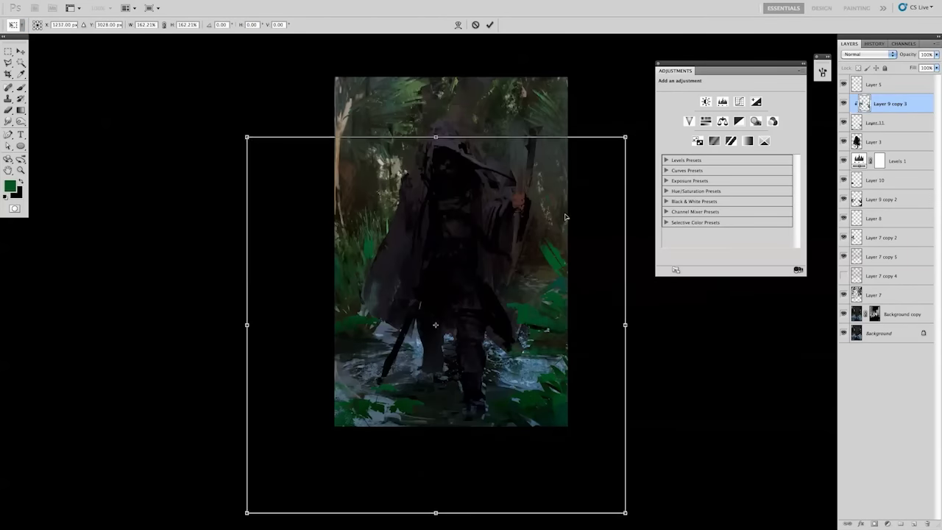
Merge the enlarged copy into Layer 11 and shift the foliage hue by +34.
{"action": "key", "text": "Return"}
{"action": "key", "text": "ctrl+e"}
{"action": "key", "text": "i"}
{"action": "key", "text": "ctrl+u"}
{"action": "left_click_drag", "start_coordinate": [737, 210], "coordinate": [752, 213]}
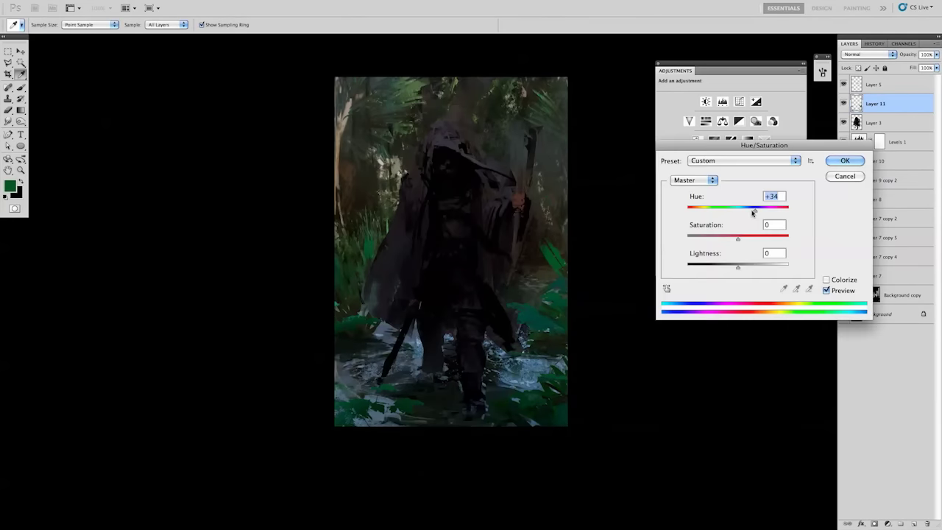
{"action": "key", "text": "Return"}
Merge Layer 7 into the background and Layer 10 into Layer 9 copy 2.
{"action": "key", "text": "c"}
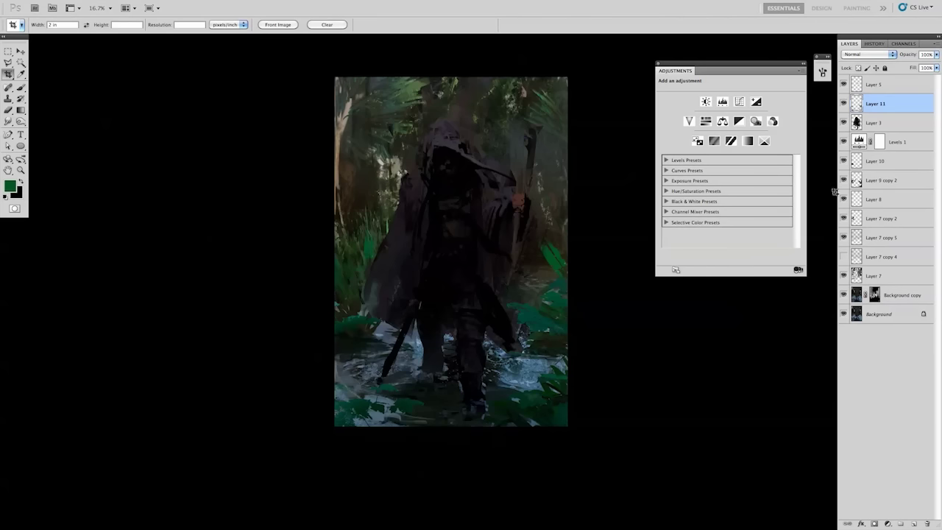
{"action": "left_click", "coordinate": [856, 295]}
{"action": "key", "text": "ctrl+e"}
{"action": "key", "text": "ctrl+e"}
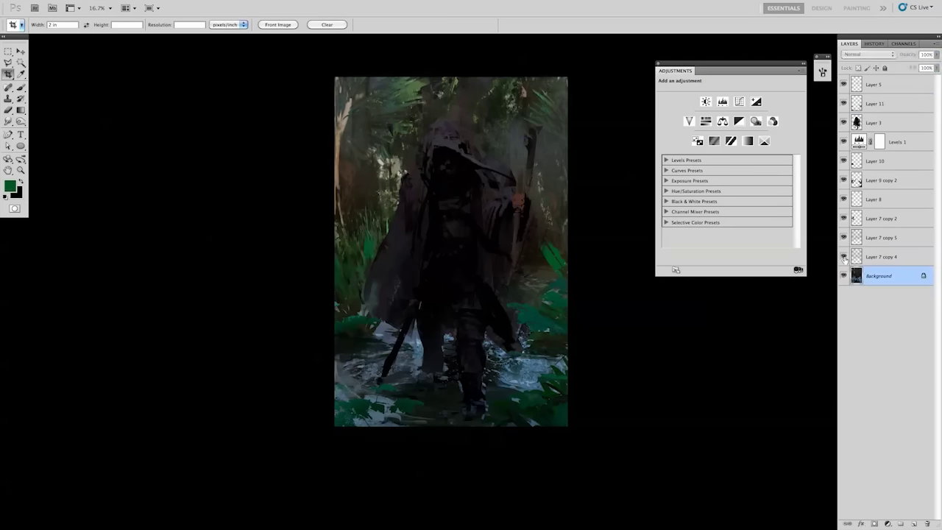
{"action": "left_click", "coordinate": [858, 141]}
{"action": "left_click", "coordinate": [856, 180]}
{"action": "left_click", "coordinate": [854, 165]}
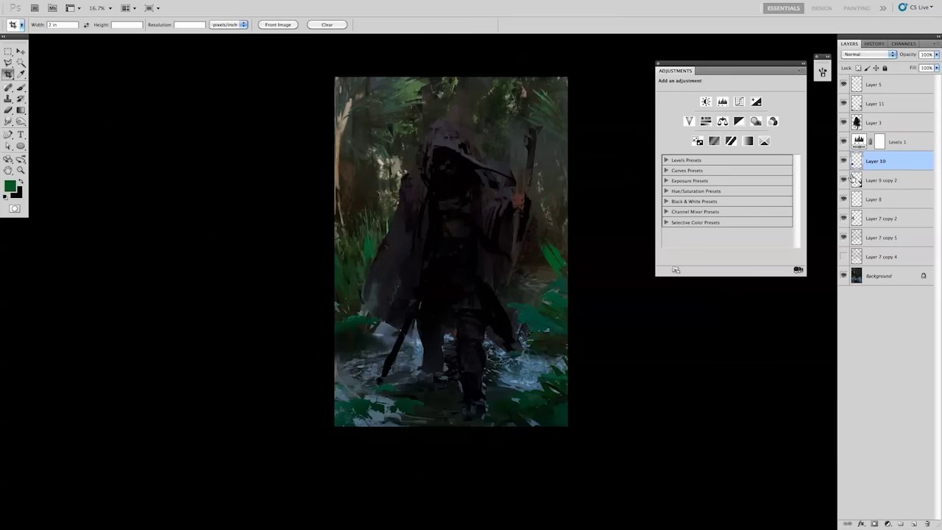
{"action": "key", "text": "ctrl+e"}
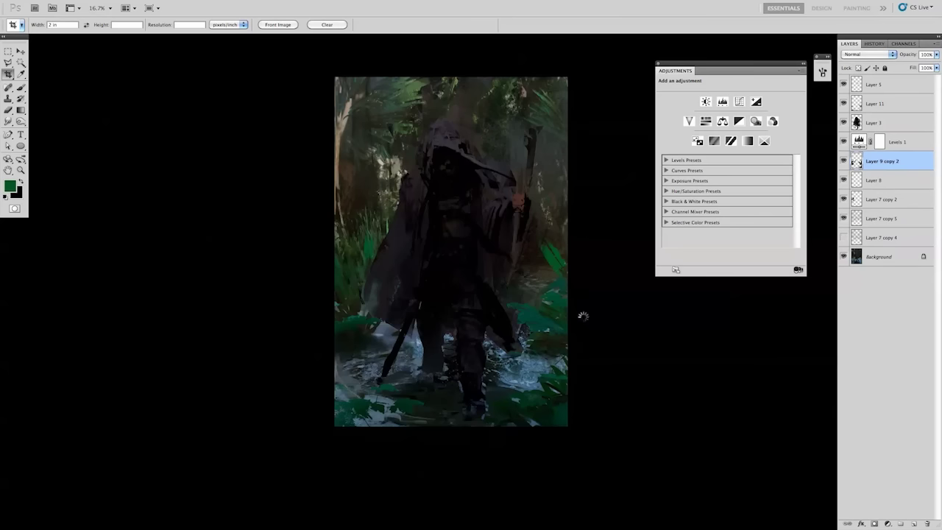
Add new Layer 12 for figure details, using an 800 px brush and the Smudge tool.
{"action": "key", "text": "b"}
{"action": "left_click", "coordinate": [914, 523]}
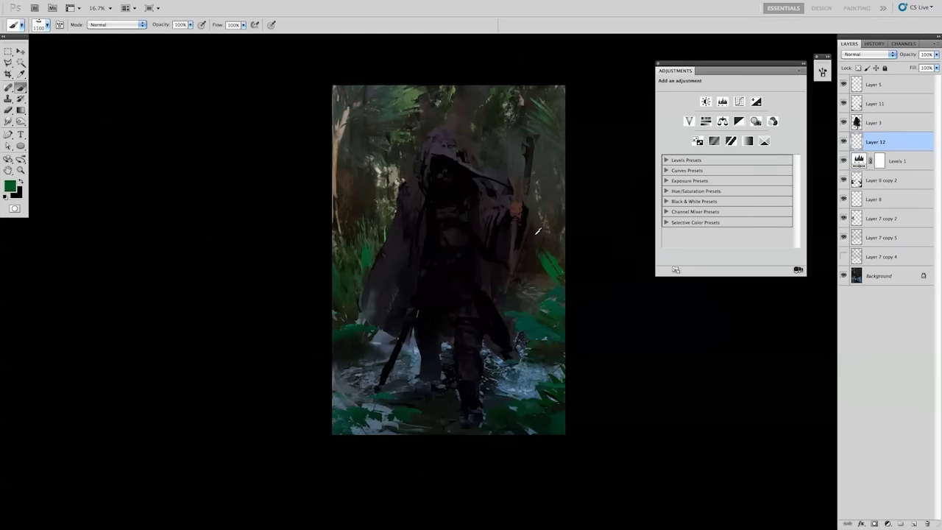
{"action": "key", "text": "bracketleft"}
{"action": "key", "text": "bracketleft"}
{"action": "key", "text": "bracketleft"}
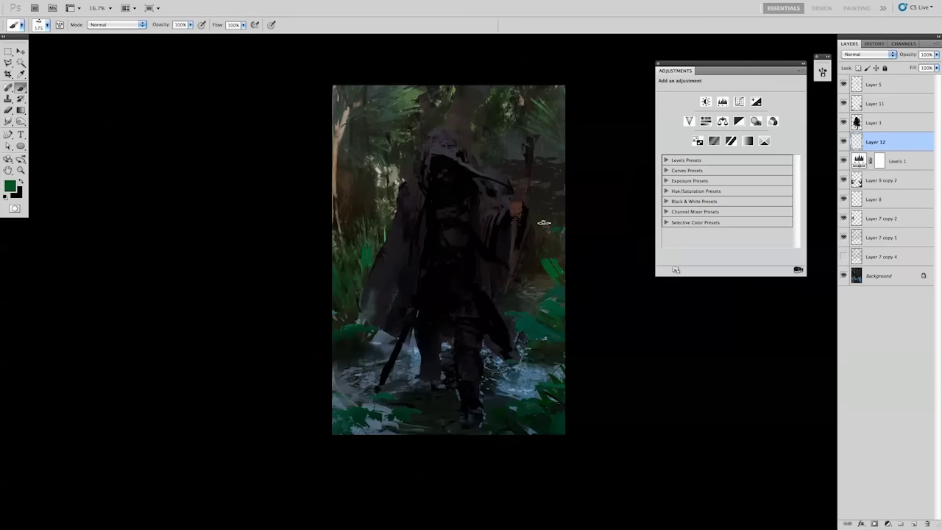
{"action": "key", "text": "r"}
{"action": "key", "text": "shift+r"}
Duplicate Layer 12, then stretch the copied strokes rightward and rescale them.
{"action": "key", "text": "ctrl+j"}
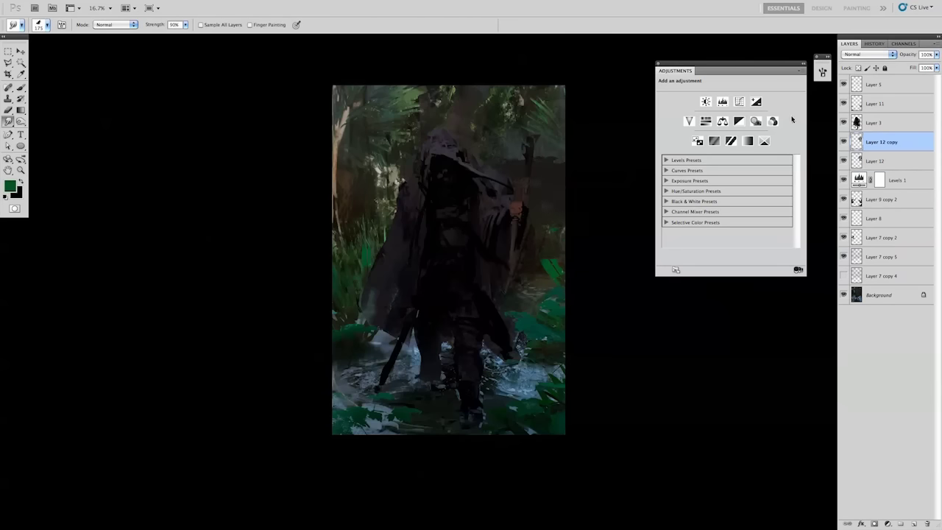
{"action": "key", "text": "ctrl+t"}
{"action": "left_click_drag", "start_coordinate": [572, 145], "coordinate": [624, 114]}
{"action": "key", "text": "ctrl+z"}
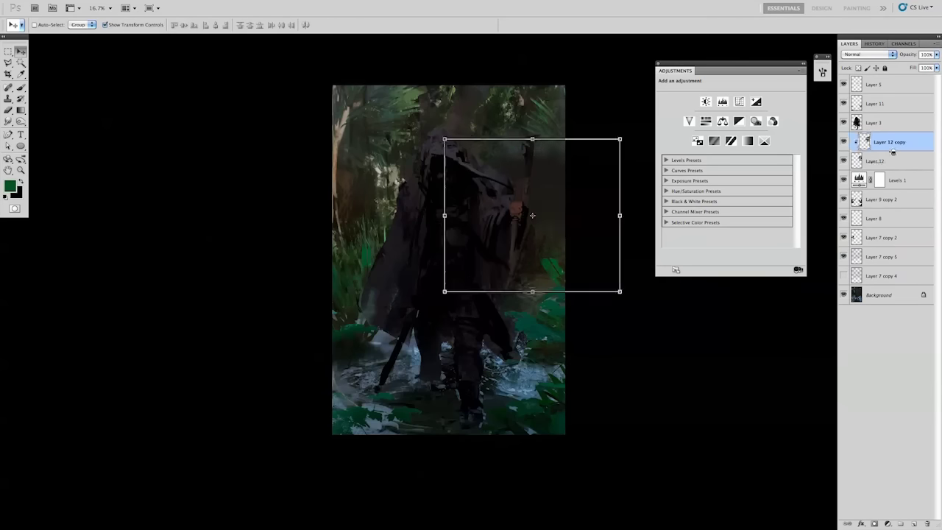
{"action": "left_click_drag", "start_coordinate": [621, 293], "coordinate": [567, 275]}
{"action": "key", "text": "Return"}
Pick a 90 px brush, erase stray paint, and flip the canvas horizontally.
{"action": "key", "text": "b"}
{"action": "right_click", "coordinate": [385, 144]}
{"action": "double_click", "coordinate": [492, 259]}
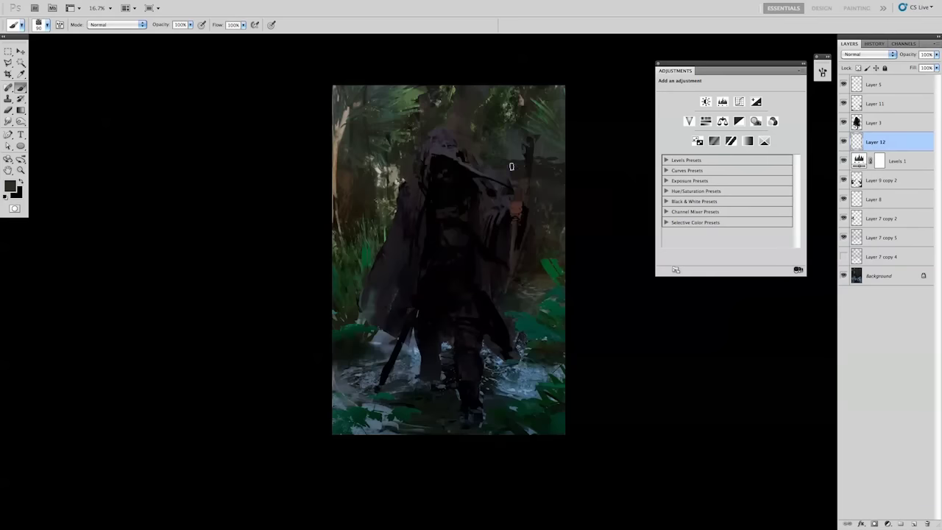
{"action": "key", "text": "e"}
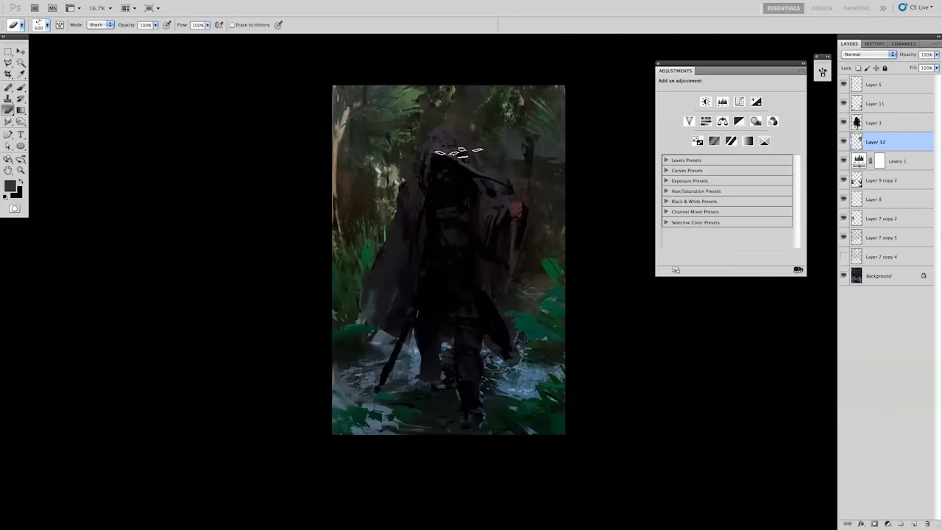
{"action": "key", "text": "ctrl+shift+h"}
{"action": "key", "text": "b"}
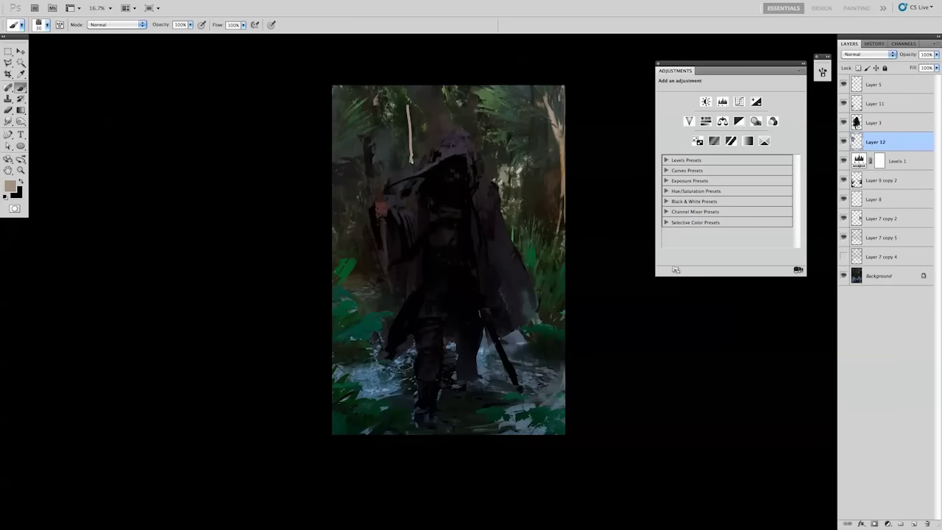
Browse the brush presets for the Smudge and Brush tools.
{"action": "key", "text": "r"}
{"action": "right_click", "coordinate": [446, 111]}
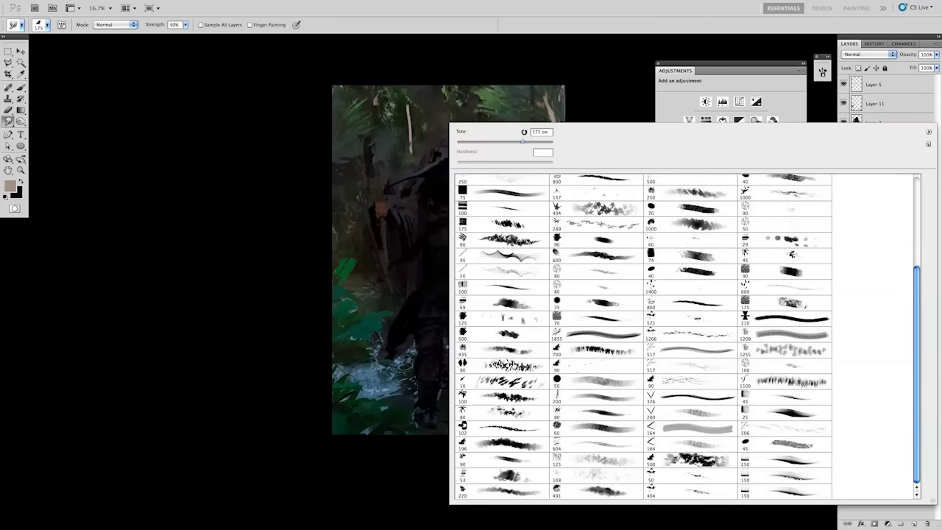
{"action": "scroll", "coordinate": [663, 331], "scroll_direction": "up", "scroll_amount": 1}
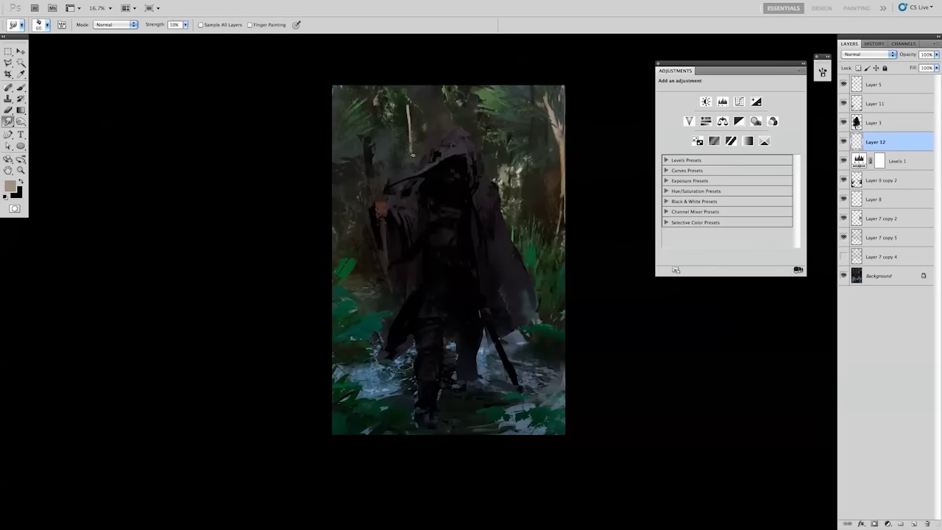
{"action": "key", "text": "b"}
{"action": "right_click", "coordinate": [453, 145]}
{"action": "scroll", "coordinate": [454, 145], "scroll_direction": "down", "scroll_amount": 2}
On a new layer above Layer 12, sample dark green and extend the dark staff stroke upward.
{"action": "key", "text": "Return"}
{"action": "key", "text": "ctrl+shift+alt+n"}
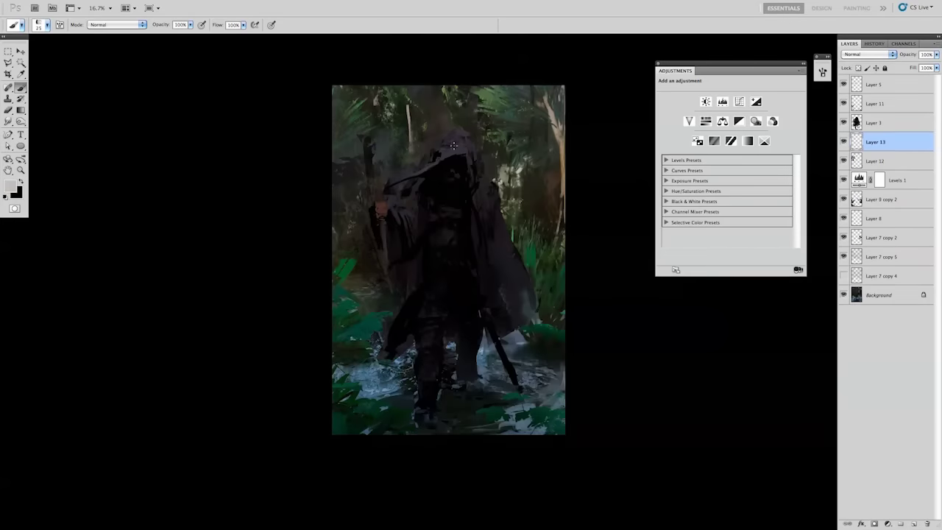
{"action": "right_click", "coordinate": [360, 129]}
{"action": "key", "text": "Return"}
{"action": "left_click", "coordinate": [352, 133], "text": "alt"}
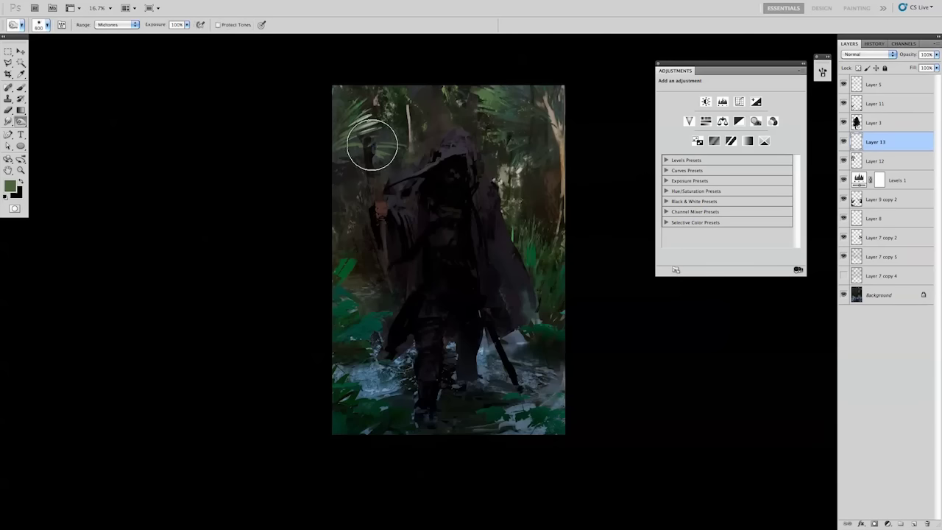
{"action": "left_click_drag", "start_coordinate": [369, 145], "coordinate": [371, 136]}
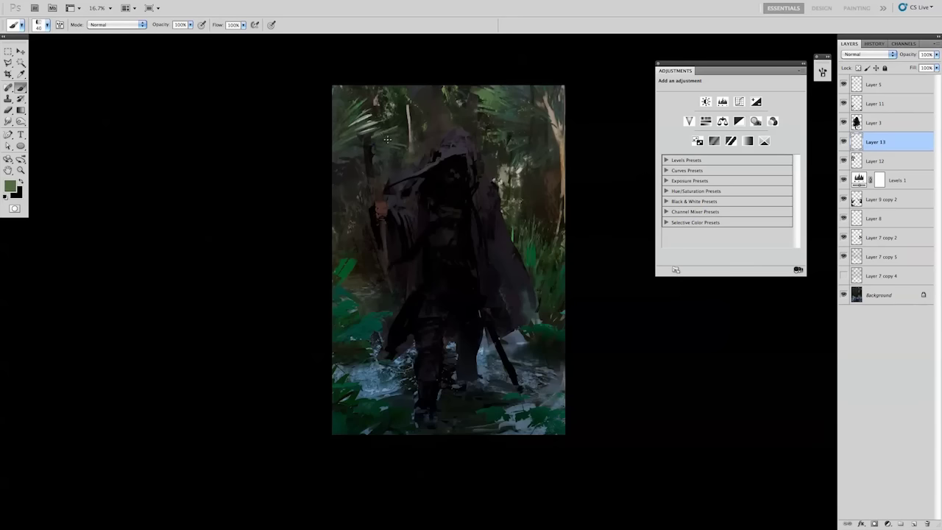
Lasso a foliage patch, copy it to a new layer, then rotate it and shift it left.
{"action": "key", "text": "l"}
{"action": "key", "text": "ctrl+j"}
{"action": "mouse_move", "coordinate": [480, 77]}
{"action": "left_mouse_down"}
{"action": "mouse_move", "coordinate": [576, 149]}
{"action": "mouse_move", "coordinate": [560, 193]}
{"action": "left_mouse_up"}
{"action": "key", "text": "Return"}
{"action": "left_click", "coordinate": [878, 294]}
{"action": "key", "text": "ctrl+j"}
{"action": "key", "text": "ctrl+t"}
{"action": "left_click_drag", "start_coordinate": [491, 150], "coordinate": [422, 159]}
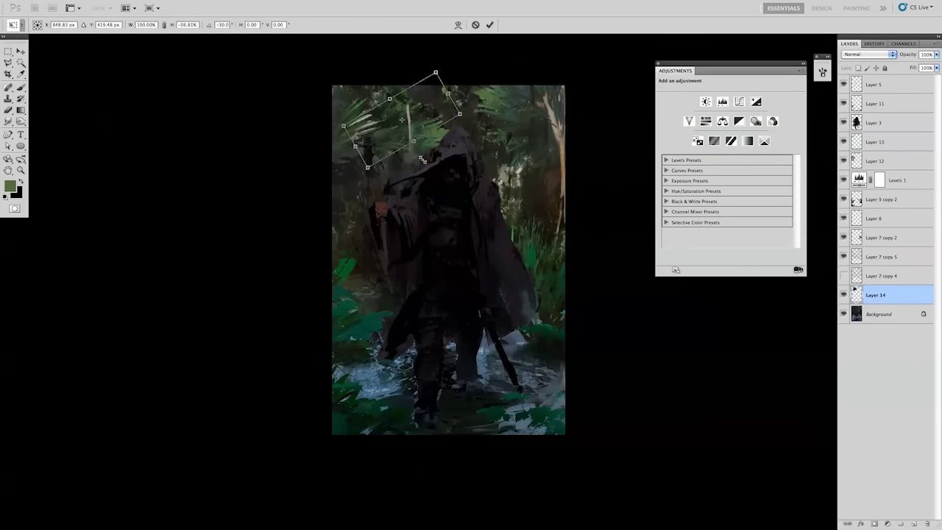
{"action": "key", "text": "Return"}
{"action": "key", "text": "ctrl+t"}
{"action": "key", "text": "Return"}
Reset colours to black and white and move the foliage layer below the Levels adjustment.
{"action": "key", "text": "b"}
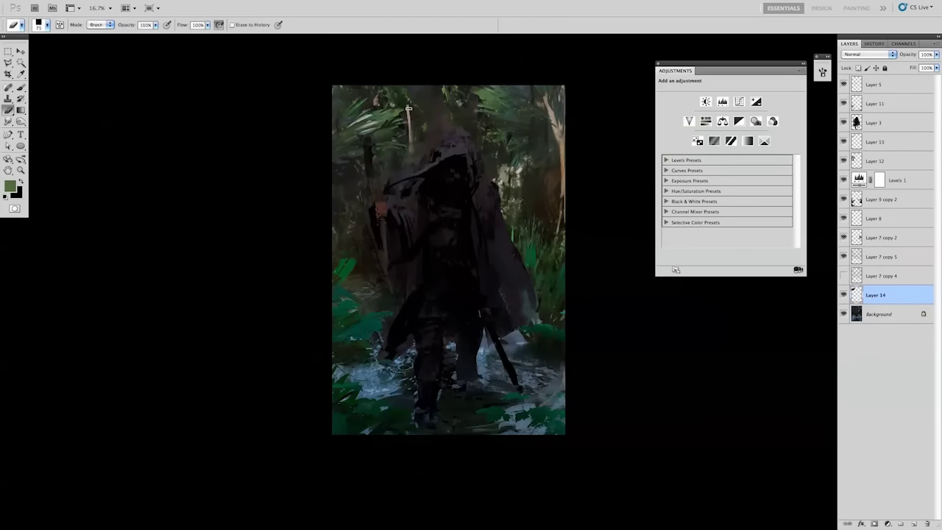
{"action": "key", "text": "b"}
{"action": "key", "text": "d"}
{"action": "left_click_drag", "start_coordinate": [876, 295], "coordinate": [883, 208]}
{"action": "left_click", "coordinate": [897, 199]}
{"action": "key", "text": "ctrl+j"}
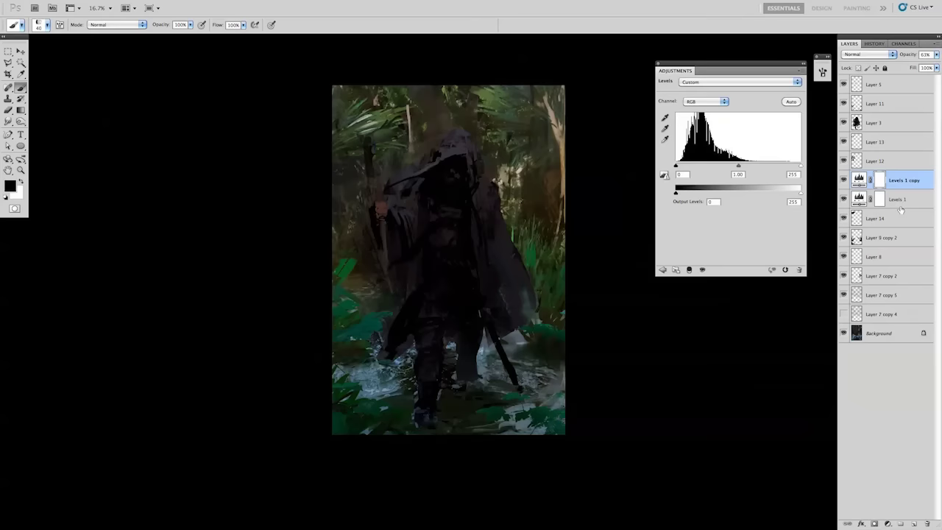
{"action": "key", "text": "ctrl+e"}
{"action": "key", "text": "e"}
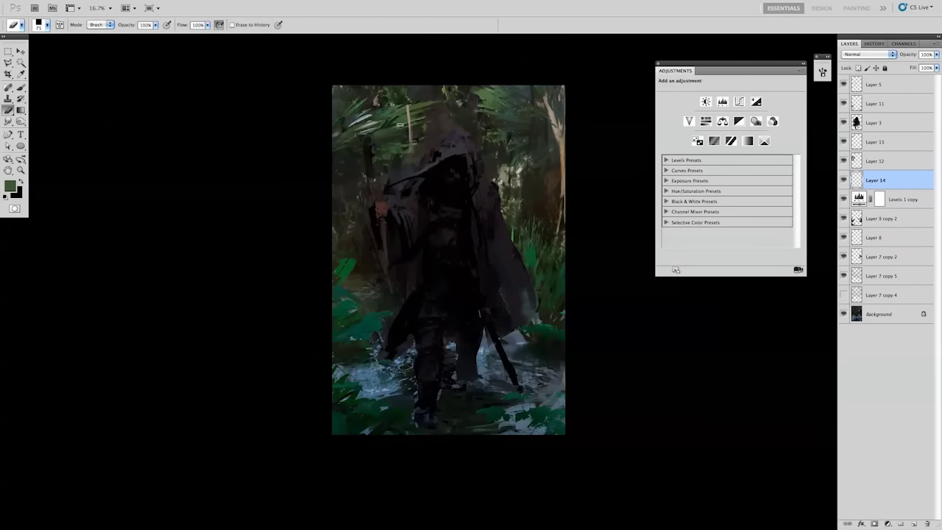
{"action": "key", "text": "r"}
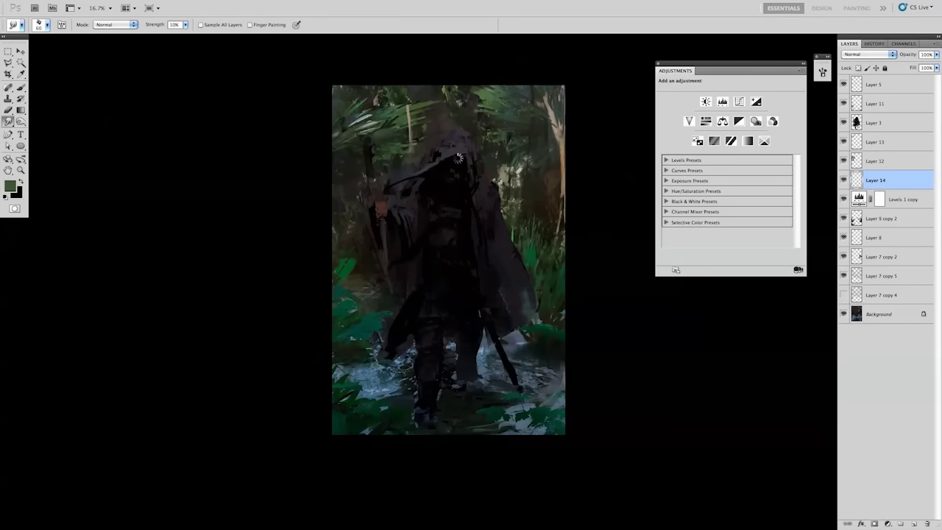
Copy the foliage left of the hood to a new layer and lower its saturation.
{"action": "key", "text": "l"}
{"action": "left_click", "coordinate": [293, 142]}
{"action": "left_click", "coordinate": [300, 183]}
{"action": "left_click", "coordinate": [350, 202]}
{"action": "key", "text": "ctrl+j"}
{"action": "key", "text": "g"}
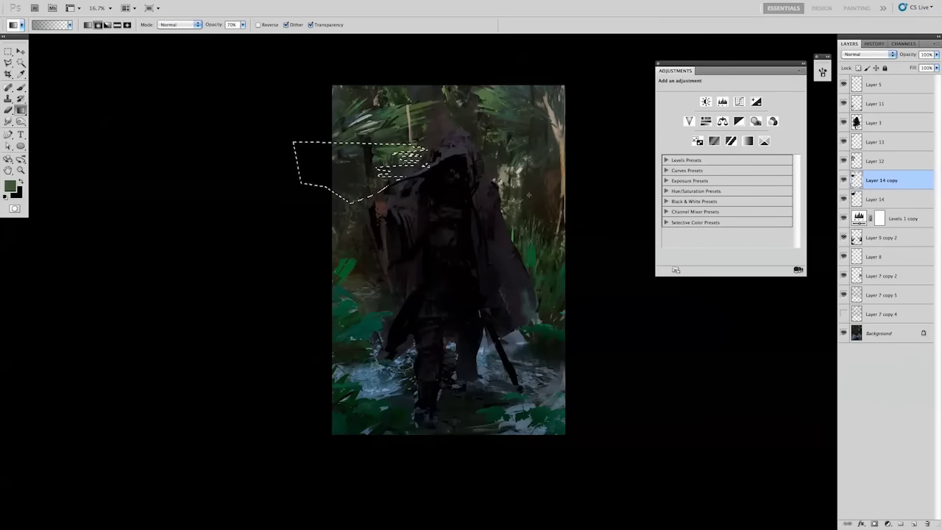
{"action": "key", "text": "ctrl+u"}
{"action": "left_click_drag", "start_coordinate": [737, 238], "coordinate": [723, 239]}
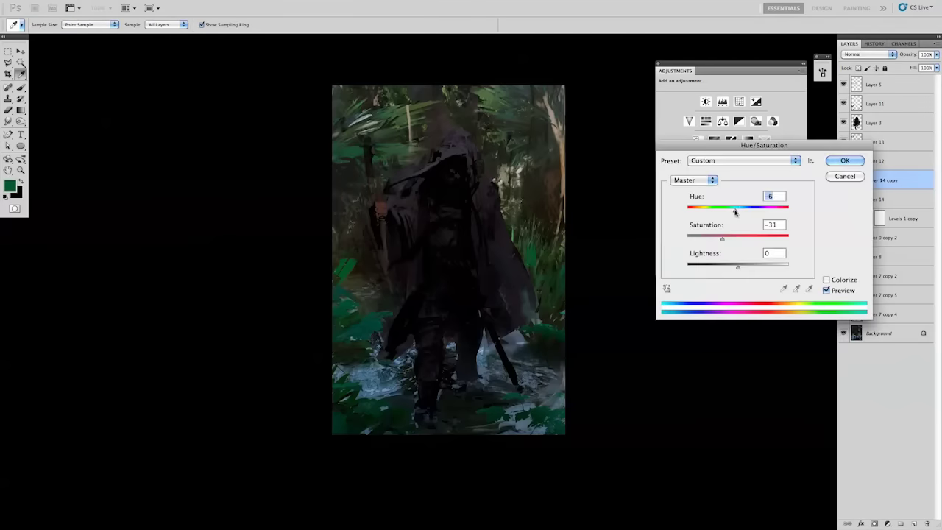
{"action": "key", "text": "Return"}
Choose a 500 px brush and olive green as the painting colour.
{"action": "key", "text": "b"}
{"action": "right_click", "coordinate": [610, 194]}
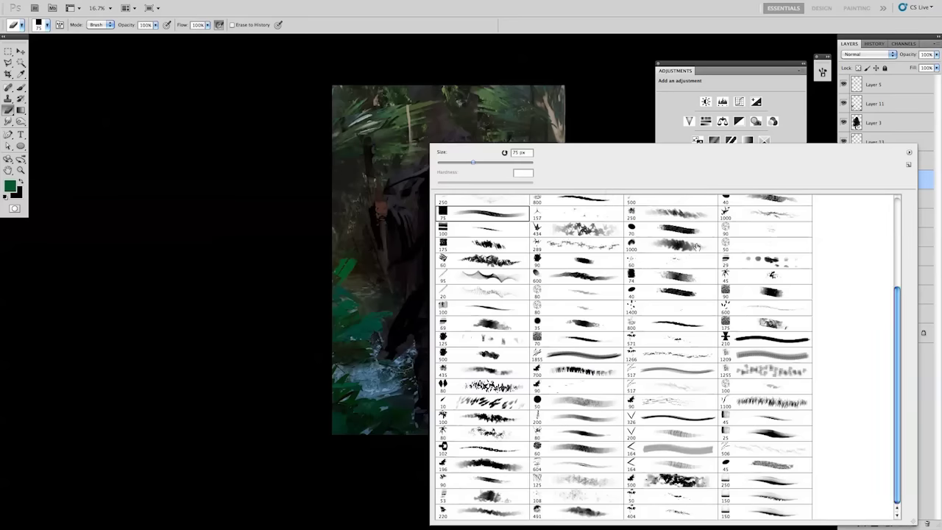
{"action": "double_click", "coordinate": [677, 201]}
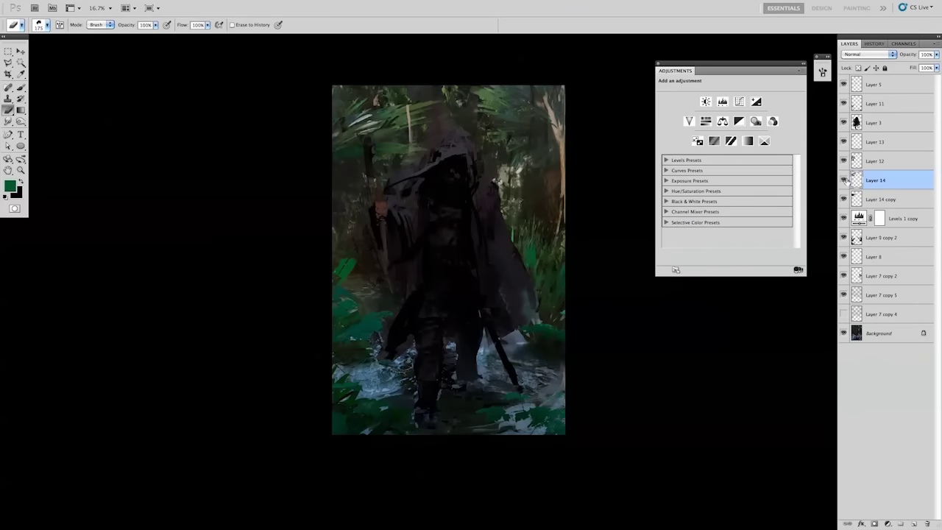
{"action": "key", "text": "b"}
{"action": "left_click", "coordinate": [406, 109], "text": "alt"}
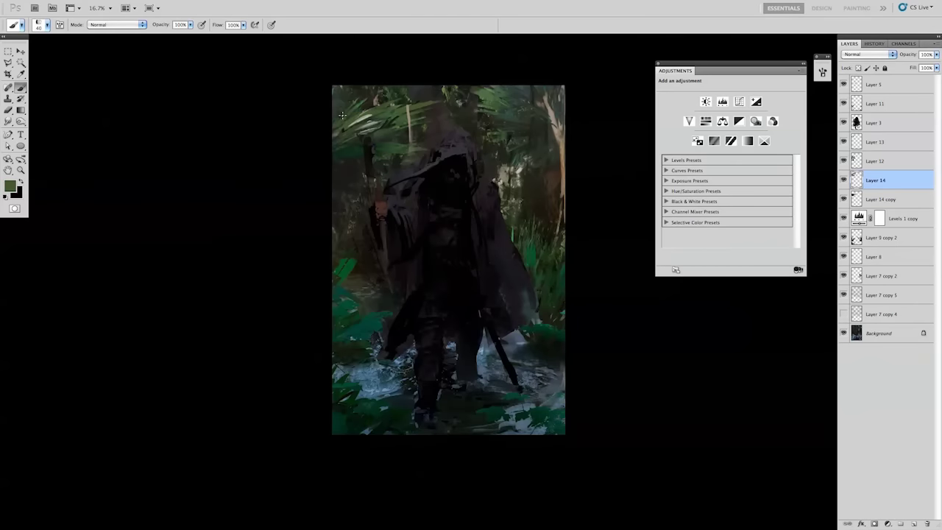
Try distorting and warping a foliage duplicate, then discard it by deleting Layer 13.
{"action": "key", "text": "ctrl+j"}
{"action": "key", "text": "ctrl+t"}
{"action": "mouse_move", "coordinate": [456, 185]}
{"action": "left_mouse_down"}
{"action": "mouse_move", "coordinate": [396, 173]}
{"action": "mouse_move", "coordinate": [363, 88]}
{"action": "left_mouse_up"}
{"action": "right_click", "coordinate": [368, 126]}
{"action": "left_click", "coordinate": [390, 202]}
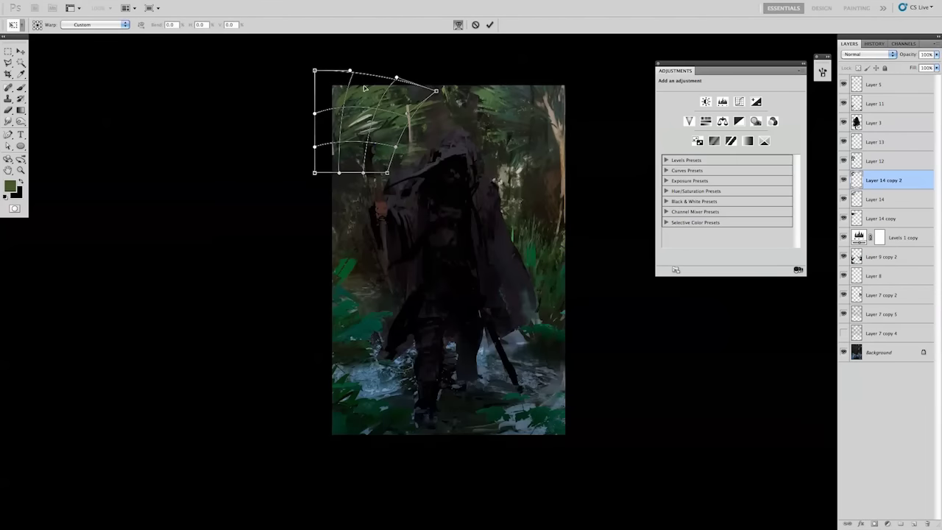
{"action": "key", "text": "Return"}
{"action": "key", "text": "e"}
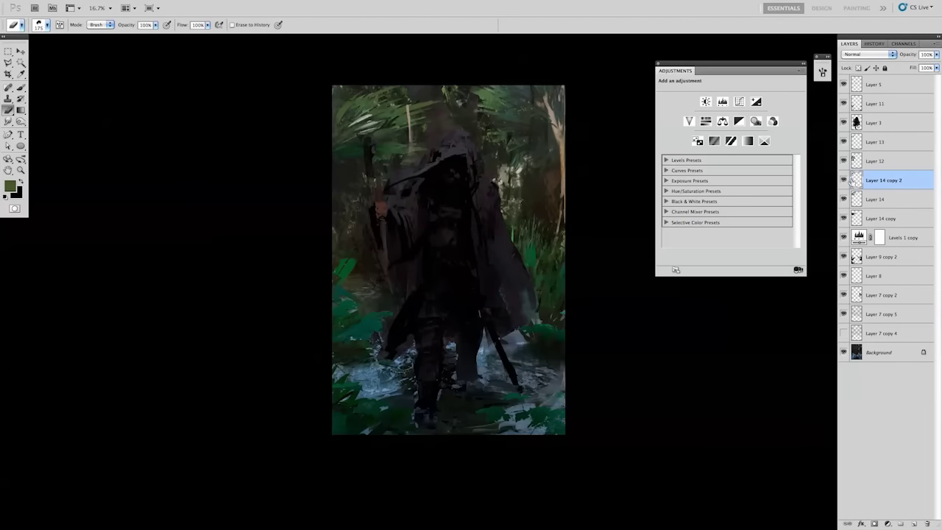
{"action": "left_click_drag", "start_coordinate": [852, 179], "coordinate": [926, 524]}
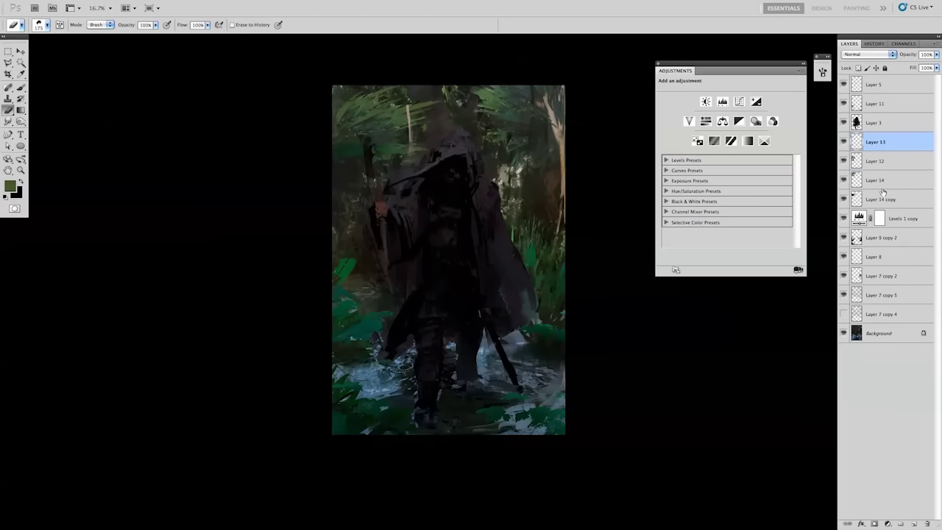
{"action": "key", "text": "Delete"}
Duplicate Layer 14, rotate it 27° over the upper left, and warp the fronds into an arch over the hood.
{"action": "left_click", "coordinate": [868, 160]}
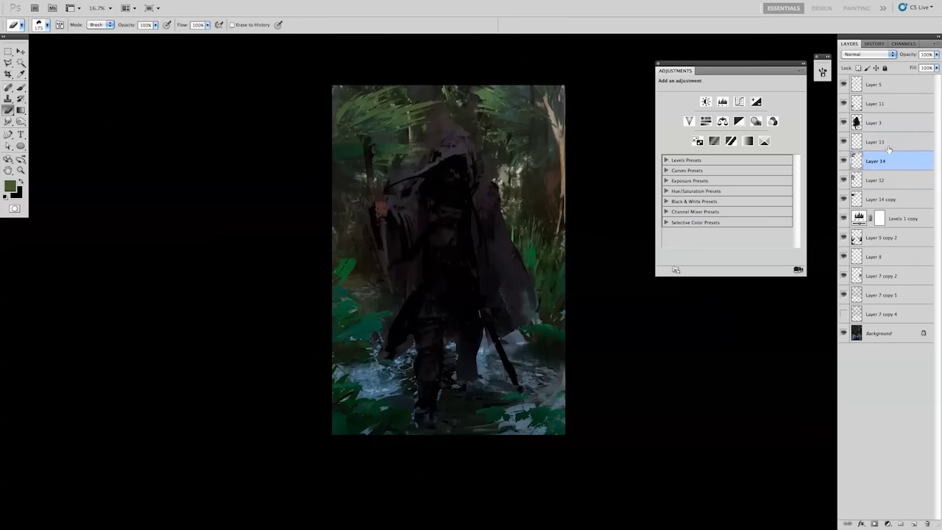
{"action": "key", "text": "ctrl+j"}
{"action": "key", "text": "ctrl+t"}
{"action": "left_click_drag", "start_coordinate": [398, 123], "coordinate": [398, 256]}
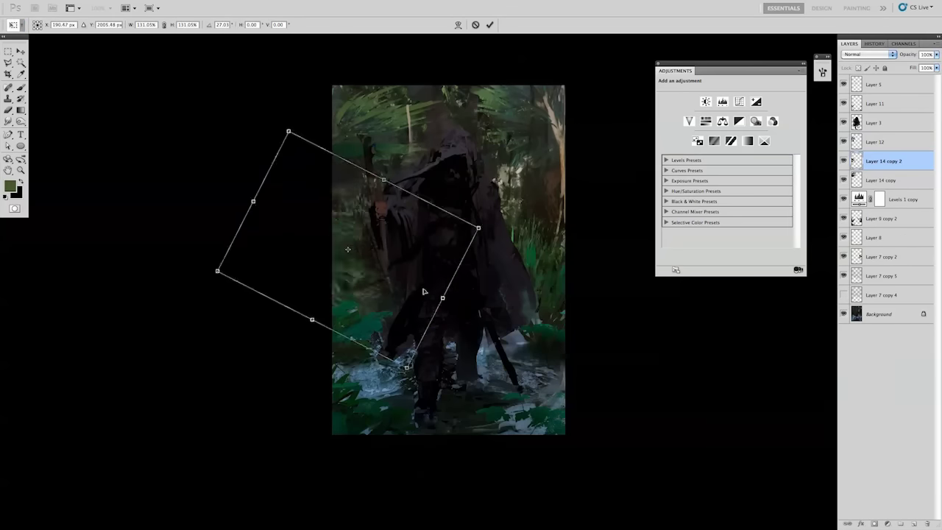
{"action": "mouse_move", "coordinate": [309, 309]}
{"action": "left_mouse_down"}
{"action": "mouse_move", "coordinate": [391, 234]}
{"action": "mouse_move", "coordinate": [457, 201]}
{"action": "mouse_move", "coordinate": [397, 193]}
{"action": "left_mouse_up"}
{"action": "left_click", "coordinate": [457, 24]}
{"action": "left_click_drag", "start_coordinate": [368, 166], "coordinate": [402, 180]}
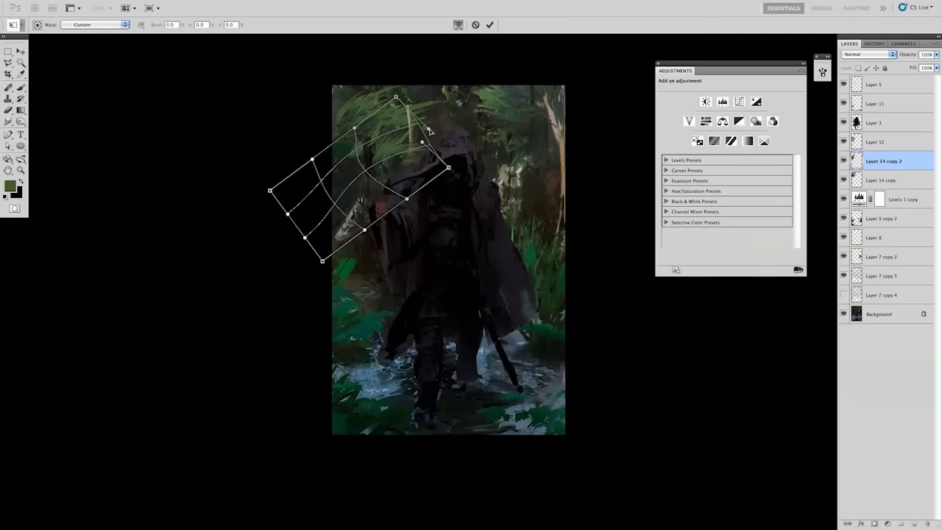
{"action": "key", "text": "Return"}
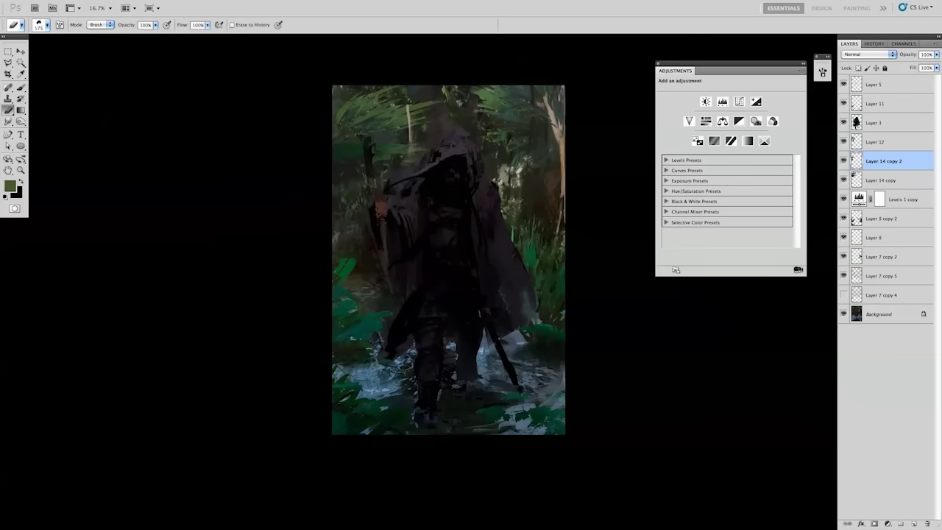
{"action": "key", "text": "ctrl+l"}
{"action": "key", "text": "Return"}
Shift the duplicated foliage layer across the canvas and set its opacity to 58%.
{"action": "key", "text": "v"}
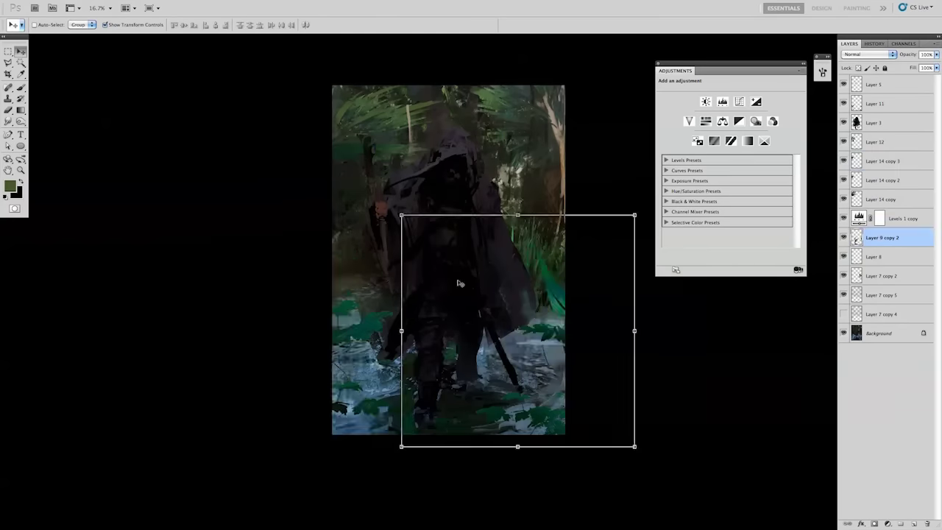
{"action": "mouse_move", "coordinate": [358, 242]}
{"action": "left_mouse_down"}
{"action": "mouse_move", "coordinate": [339, 214]}
{"action": "mouse_move", "coordinate": [484, 189]}
{"action": "mouse_move", "coordinate": [540, 225]}
{"action": "left_mouse_up"}
{"action": "key", "text": "ctrl+z"}
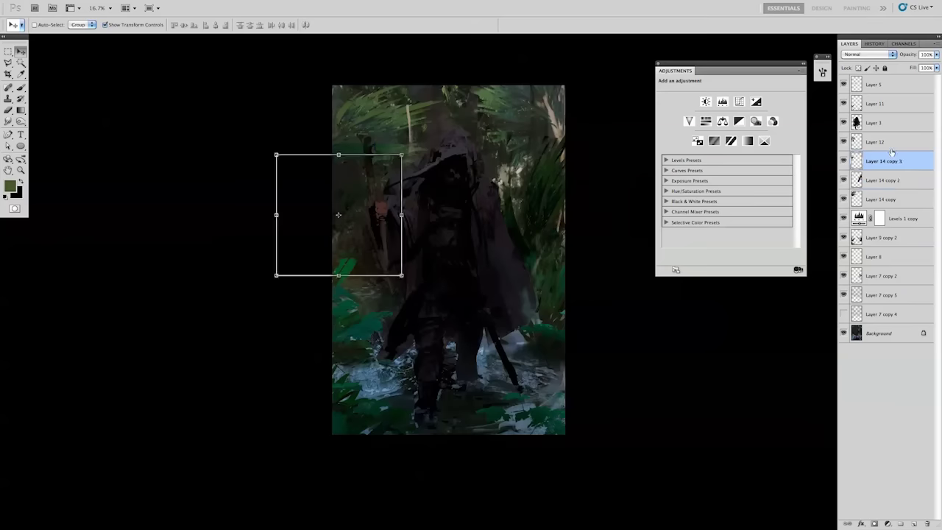
{"action": "key", "text": "5"}
{"action": "key", "text": "8"}
{"action": "key", "text": "b"}
Recolour the foliage with Hue/Saturation (hue -17, saturation +77), checking Levels along the way.
{"action": "key", "text": "ctrl+u"}
{"action": "left_click_drag", "start_coordinate": [731, 205], "coordinate": [715, 209]}
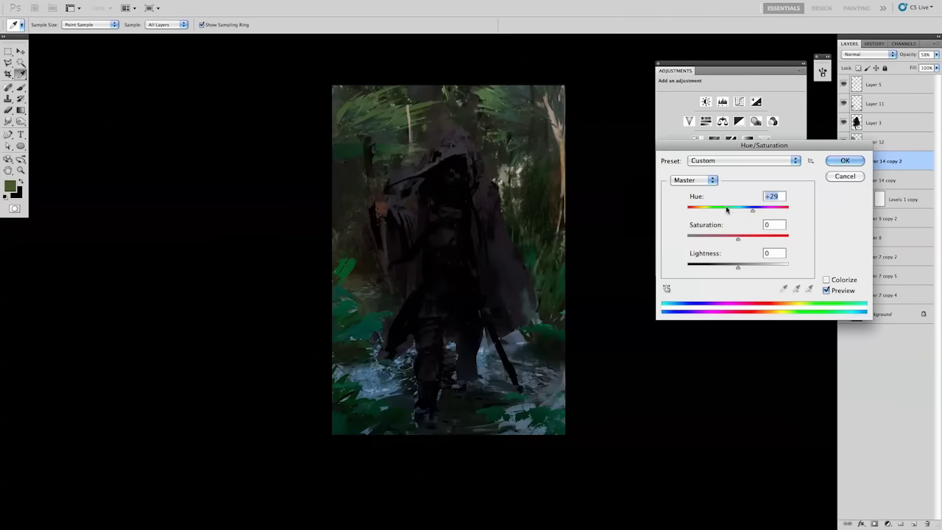
{"action": "key", "text": "Return"}
{"action": "key", "text": "ctrl+l"}
{"action": "key", "text": "Return"}
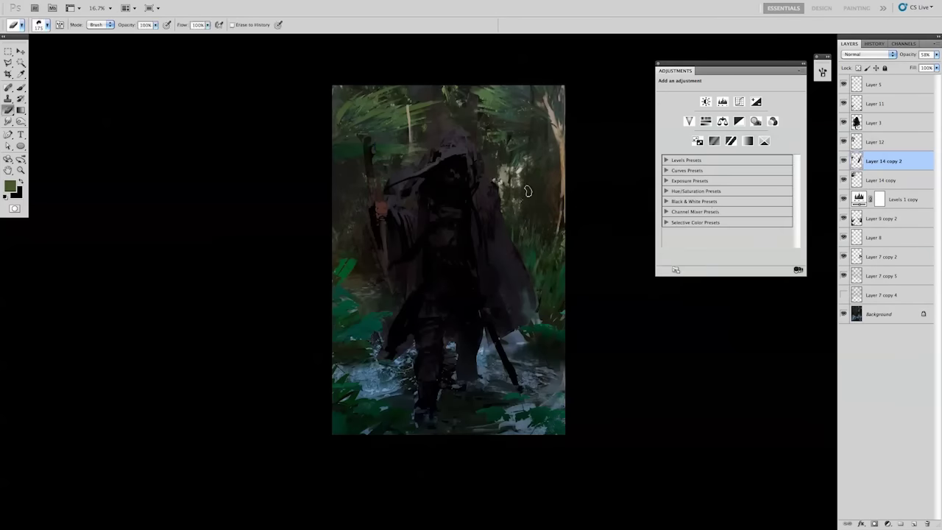
{"action": "key", "text": "ctrl+u"}
{"action": "left_click_drag", "start_coordinate": [747, 212], "coordinate": [731, 212]}
{"action": "key", "text": "Return"}
Copy the foliage right of the hood to a new layer and stretch it over the image.
{"action": "key", "text": "m"}
{"action": "left_click_drag", "start_coordinate": [567, 145], "coordinate": [441, 263]}
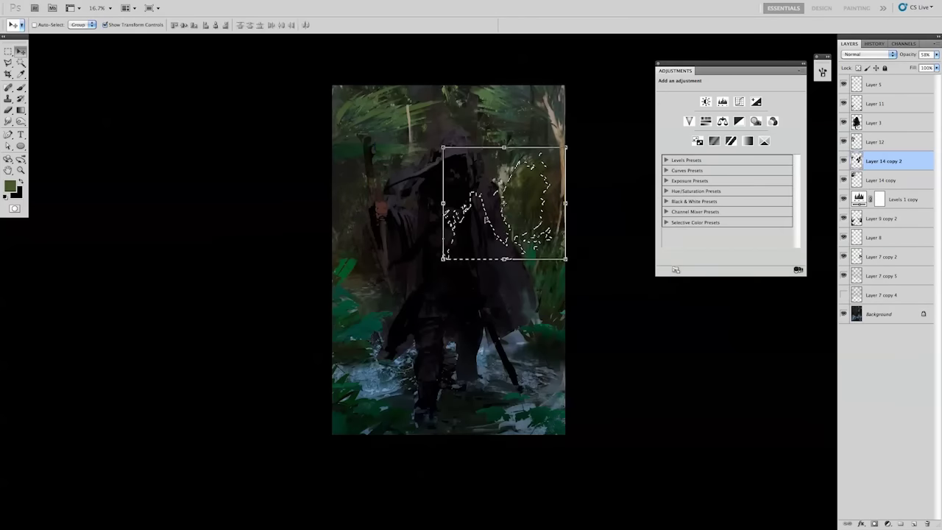
{"action": "key", "text": "ctrl+j"}
{"action": "key", "text": "ctrl+t"}
{"action": "left_click_drag", "start_coordinate": [440, 364], "coordinate": [440, 435]}
{"action": "key", "text": "Return"}
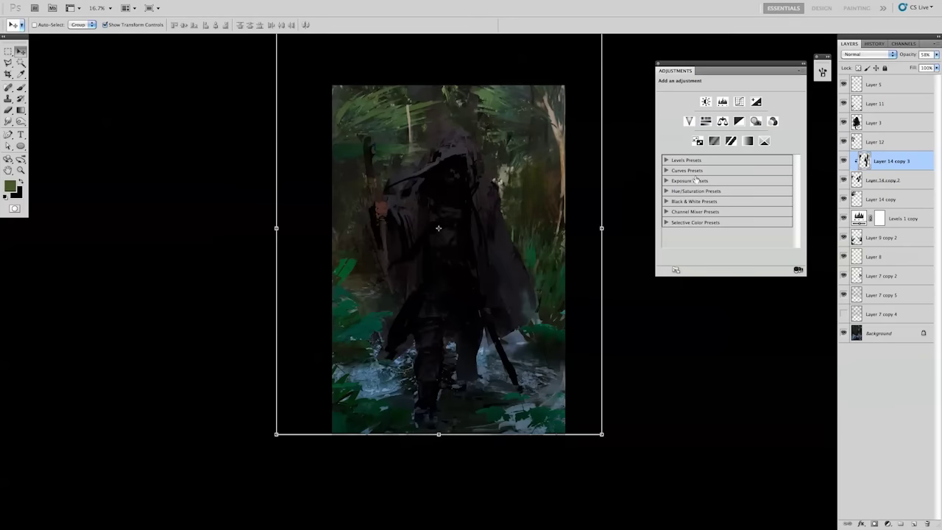
Lower the foliage copy to 39% opacity, raise its Levels output black to 35, and merge it down.
{"action": "key", "text": "3"}
{"action": "key", "text": "9"}
{"action": "key", "text": "ctrl+l"}
{"action": "left_click_drag", "start_coordinate": [670, 259], "coordinate": [687, 262]}
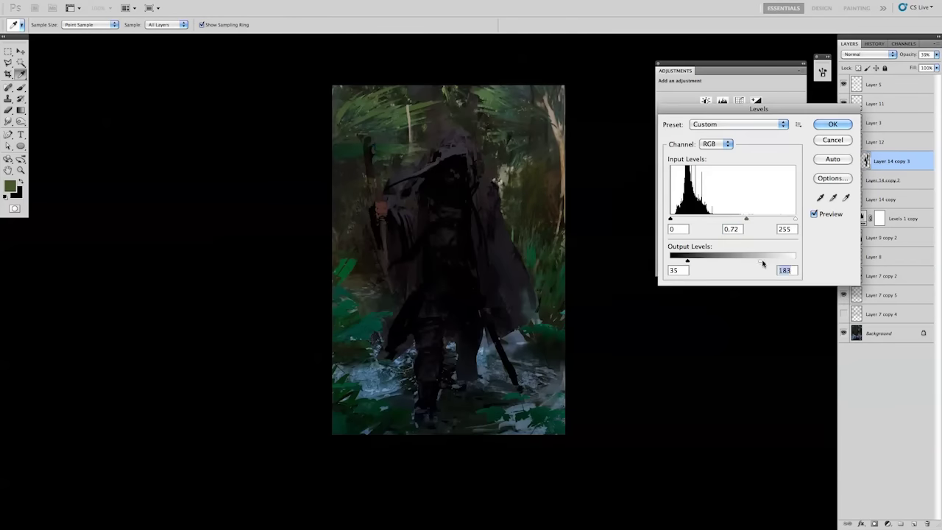
{"action": "key", "text": "Return"}
{"action": "key", "text": "ctrl+e"}
Set the foliage layer's blend mode to Soft Light, then review Levels and Free Transform.
{"action": "key", "text": "v"}
{"action": "left_click", "coordinate": [869, 54]}
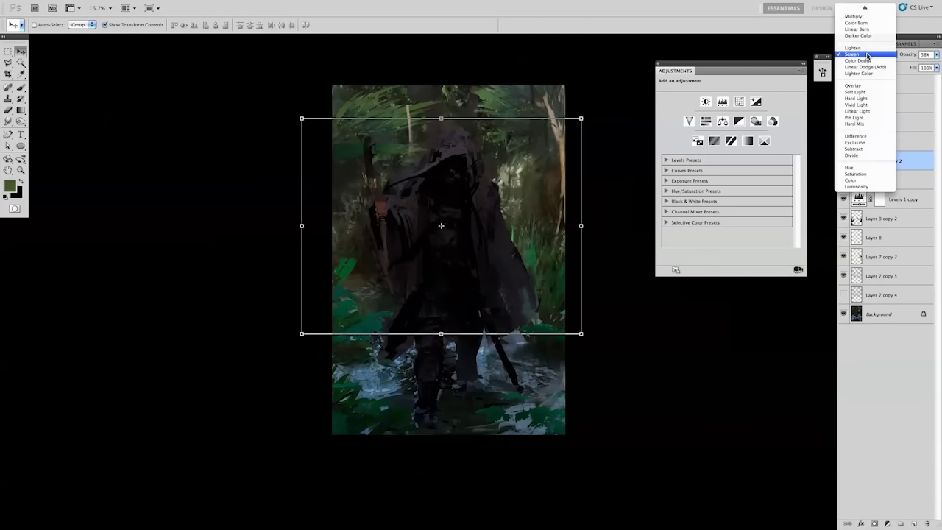
{"action": "left_click", "coordinate": [855, 92]}
{"action": "key", "text": "ctrl+l"}
{"action": "key", "text": "Return"}
{"action": "key", "text": "ctrl+t"}
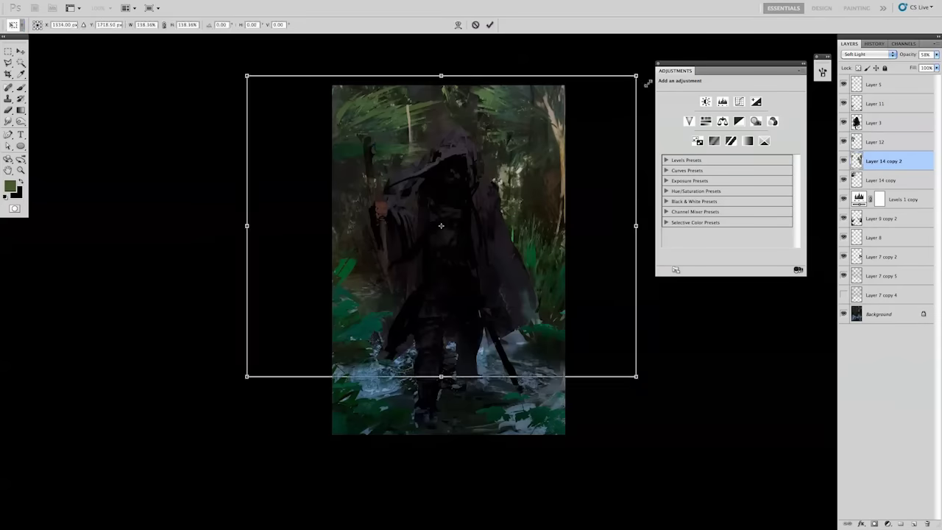
{"action": "key", "text": "Return"}
{"action": "key", "text": "b"}
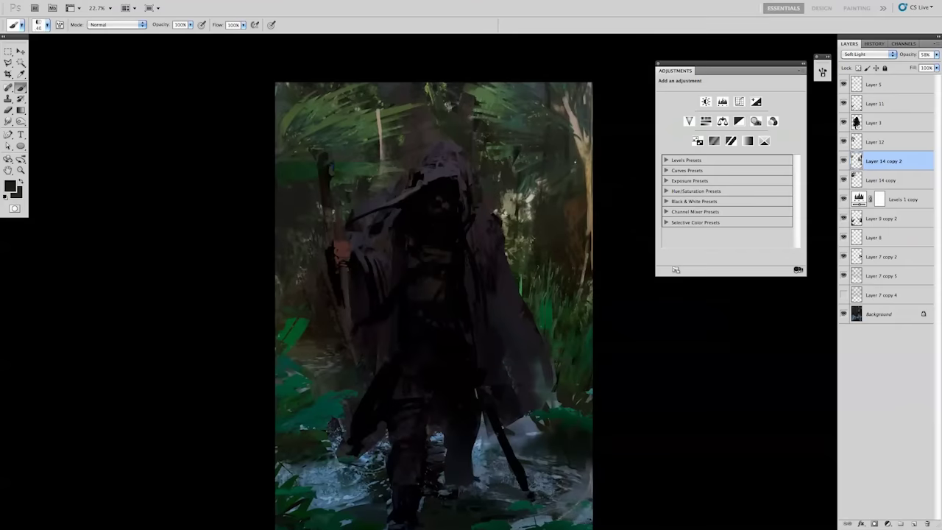
Copy a rectangular foliage patch to a new layer and move it down over the figure.
{"action": "left_click", "coordinate": [913, 524]}
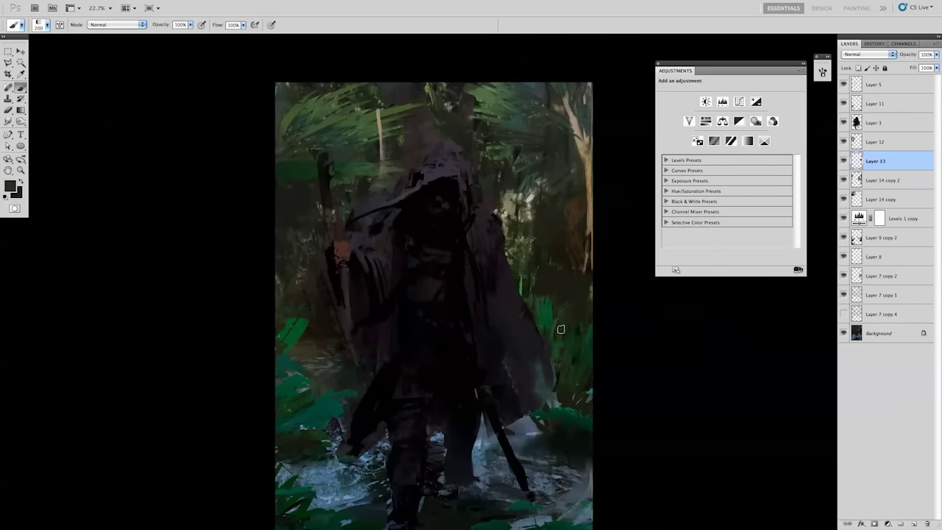
{"action": "key", "text": "m"}
{"action": "left_click_drag", "start_coordinate": [596, 343], "coordinate": [463, 80]}
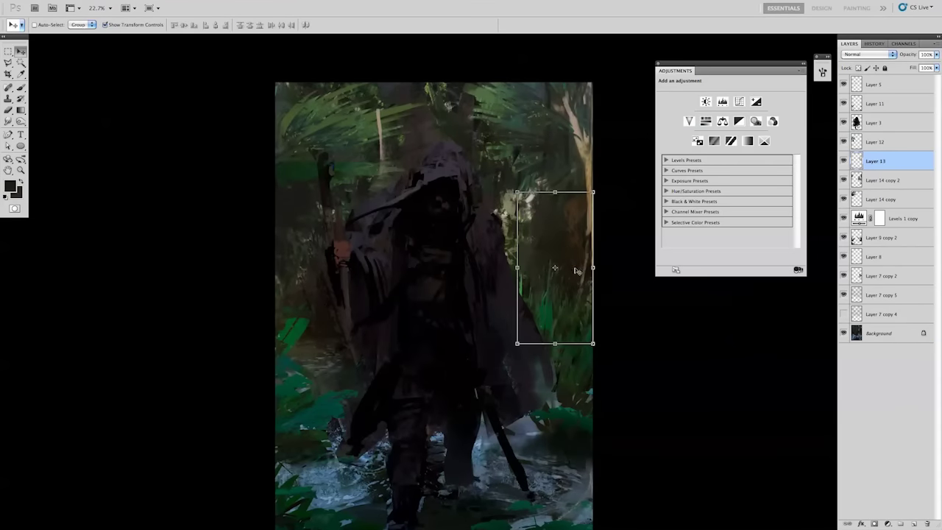
{"action": "key", "text": "ctrl+j"}
{"action": "key", "text": "ctrl+t"}
{"action": "left_click_drag", "start_coordinate": [567, 222], "coordinate": [558, 291]}
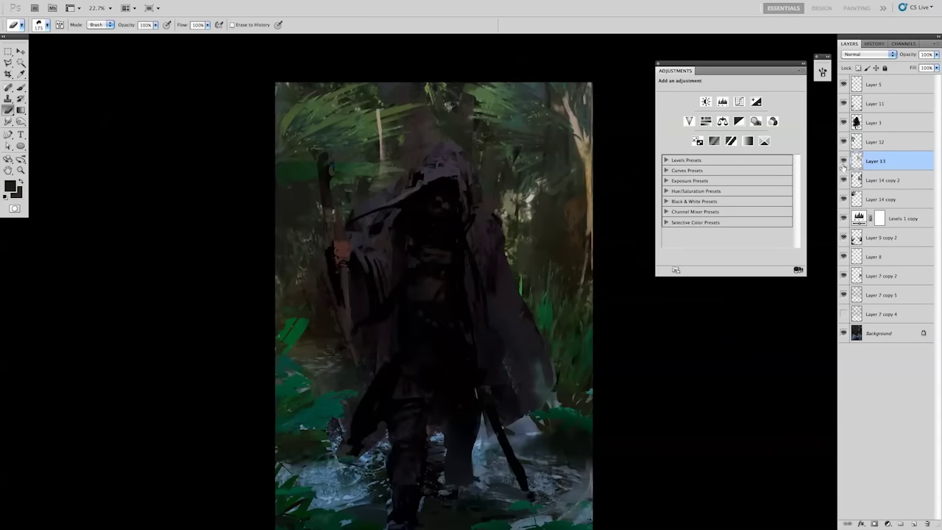
Enlarge the brush, set the eraser size to 75, and flip the canvas horizontally.
{"action": "right_click", "coordinate": [449, 143]}
{"action": "double_click", "coordinate": [548, 316]}
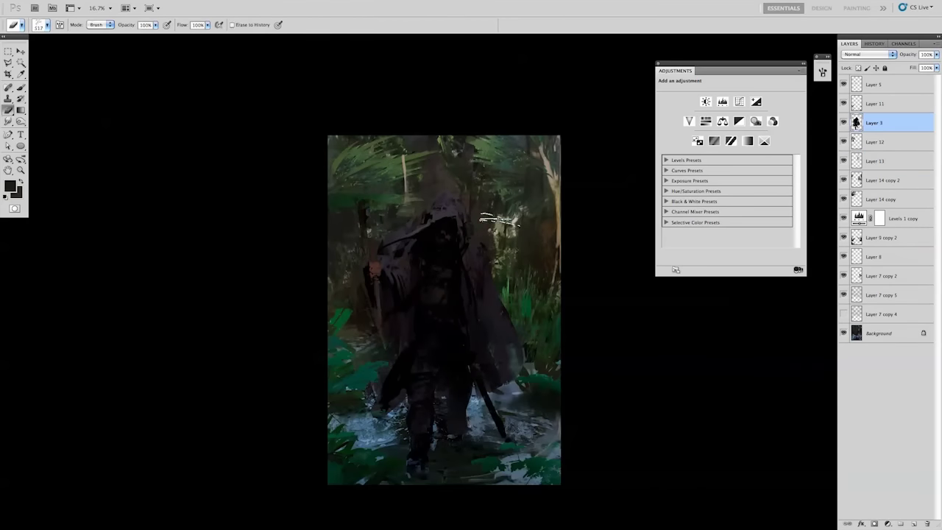
{"action": "left_click_drag", "start_coordinate": [519, 204], "coordinate": [522, 197]}
{"action": "key", "text": "e"}
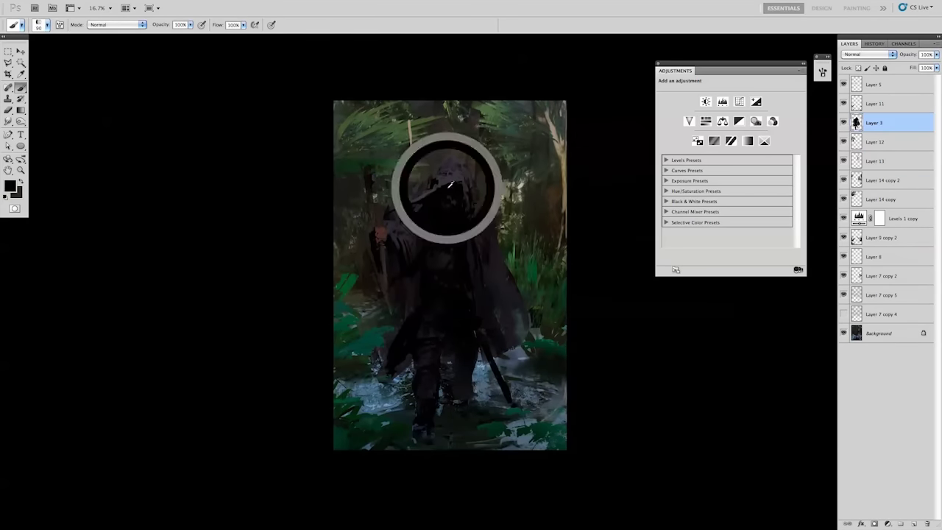
{"action": "right_click", "coordinate": [452, 185]}
{"action": "double_click", "coordinate": [480, 189]}
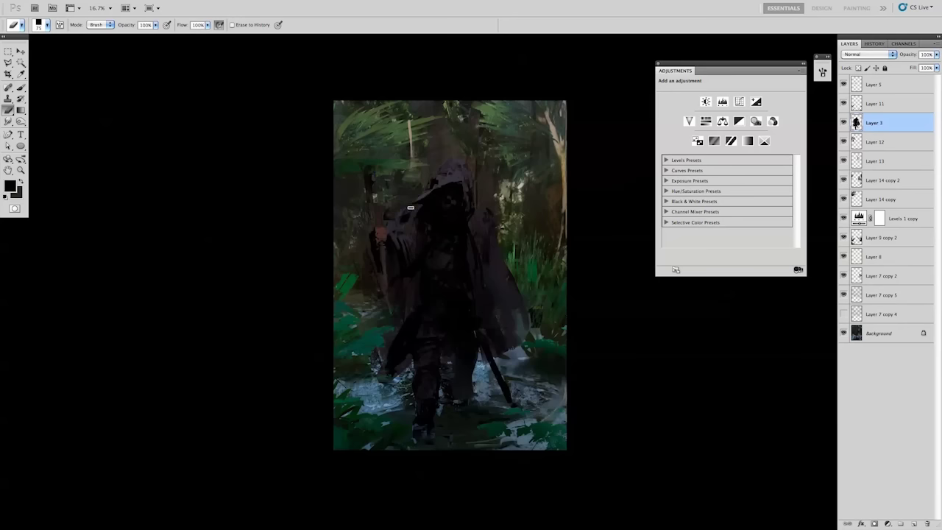
{"action": "key", "text": "b"}
{"action": "key", "text": "h"}
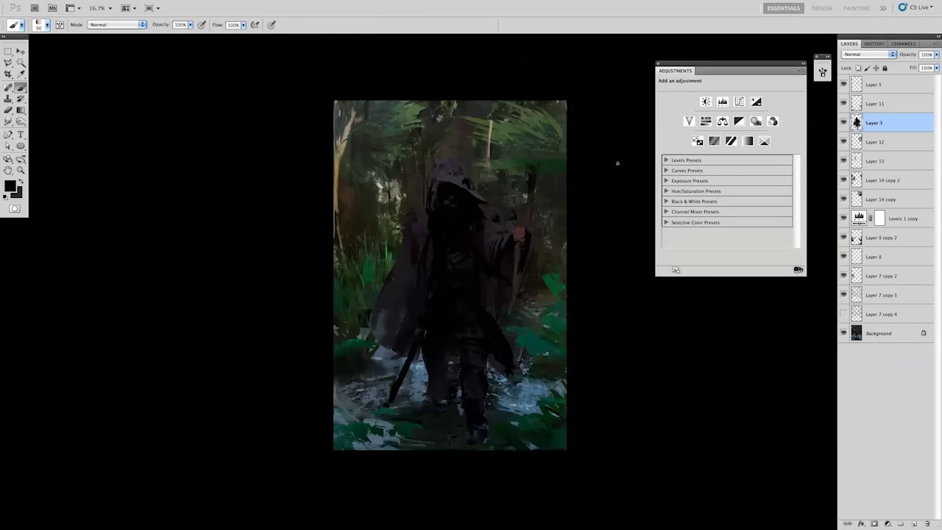
{"action": "key", "text": "ctrl+t"}
Warp the figure layer to bend its body and lower right inward.
{"action": "left_click_drag", "start_coordinate": [567, 120], "coordinate": [566, 120]}
{"action": "right_click", "coordinate": [535, 226]}
{"action": "left_click", "coordinate": [551, 292]}
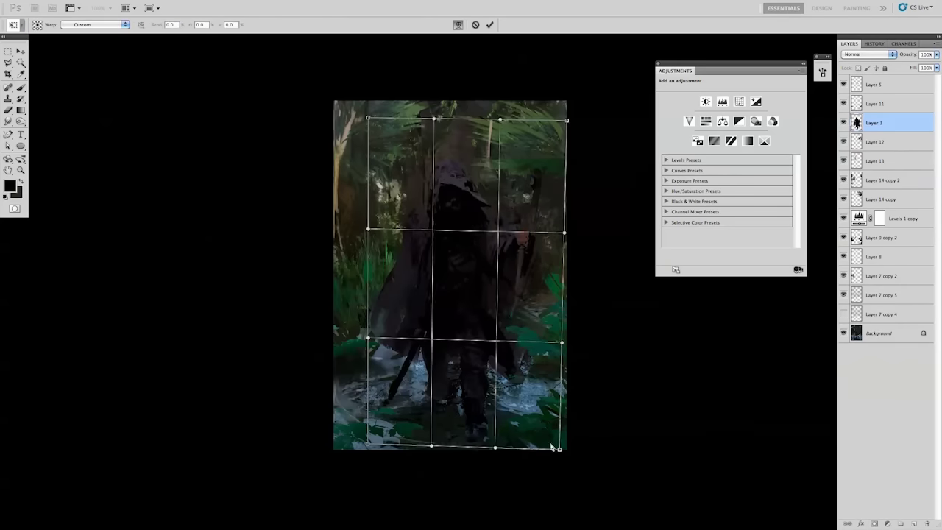
{"action": "left_click_drag", "start_coordinate": [559, 449], "coordinate": [539, 439]}
{"action": "left_click_drag", "start_coordinate": [537, 118], "coordinate": [476, 408]}
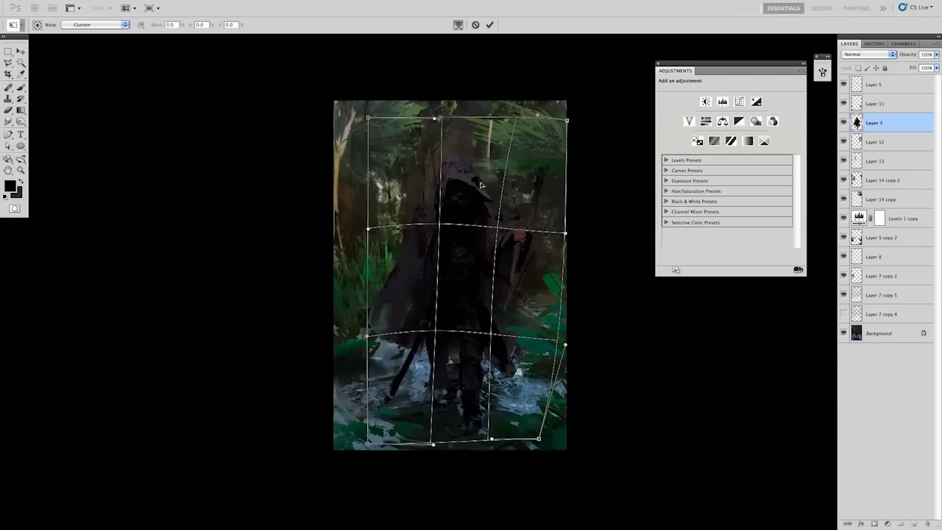
{"action": "key", "text": "Return"}
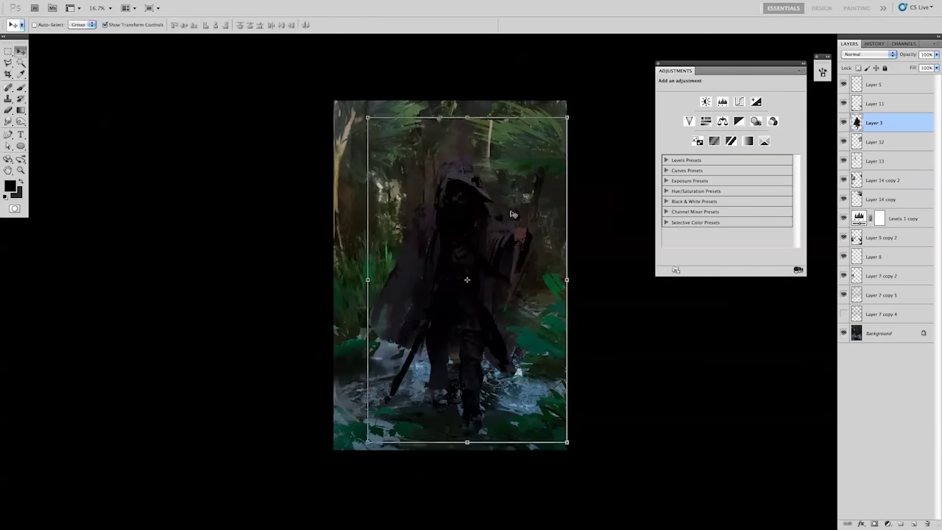
Lasso the figure's legs and reshape them with Free Transform.
{"action": "key", "text": "l"}
{"action": "key", "text": "ctrl+t"}
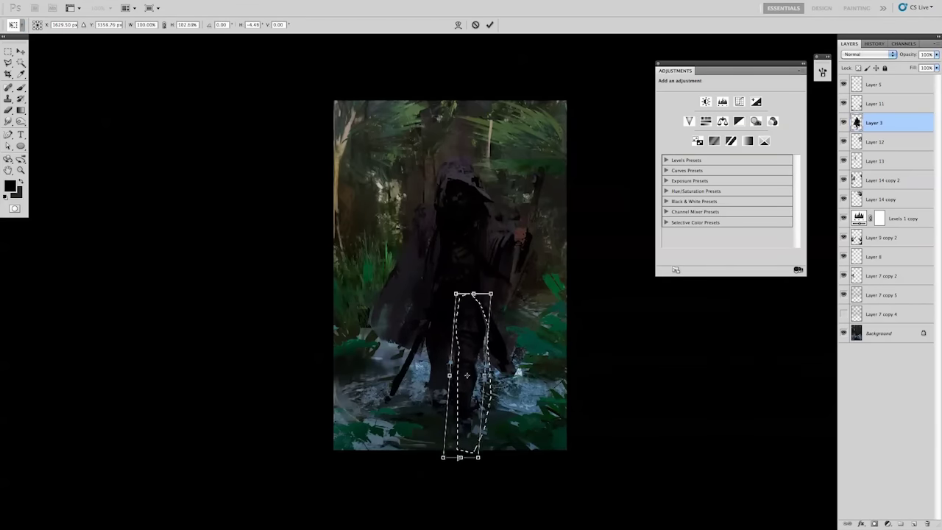
{"action": "key", "text": "Return"}
{"action": "key", "text": "ctrl+d"}
{"action": "key", "text": "b"}
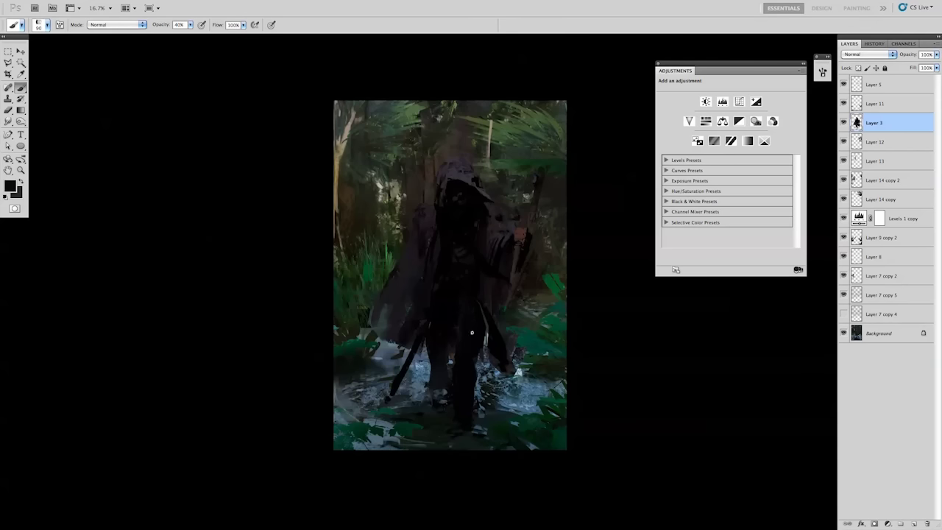
Paint a small dark stroke near the hood and sample a teal-grey from the painting.
{"action": "key", "text": "e"}
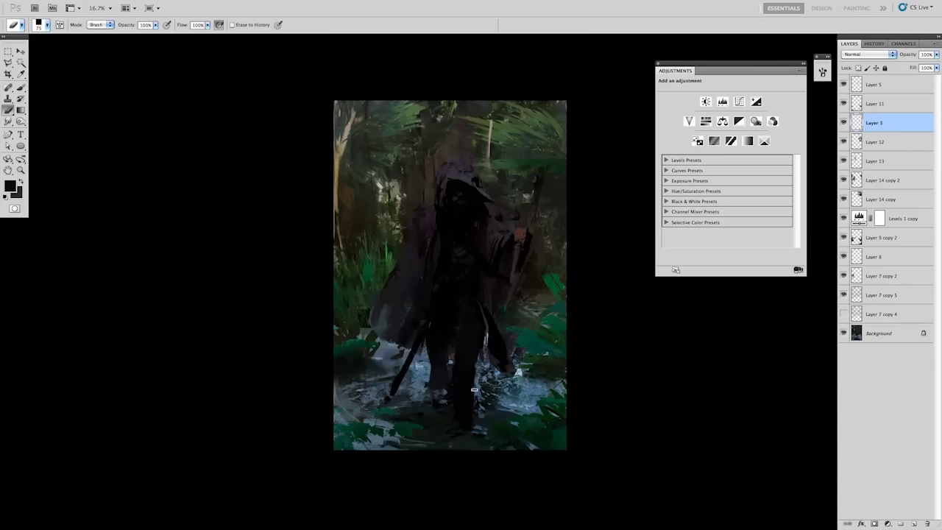
{"action": "key", "text": "b"}
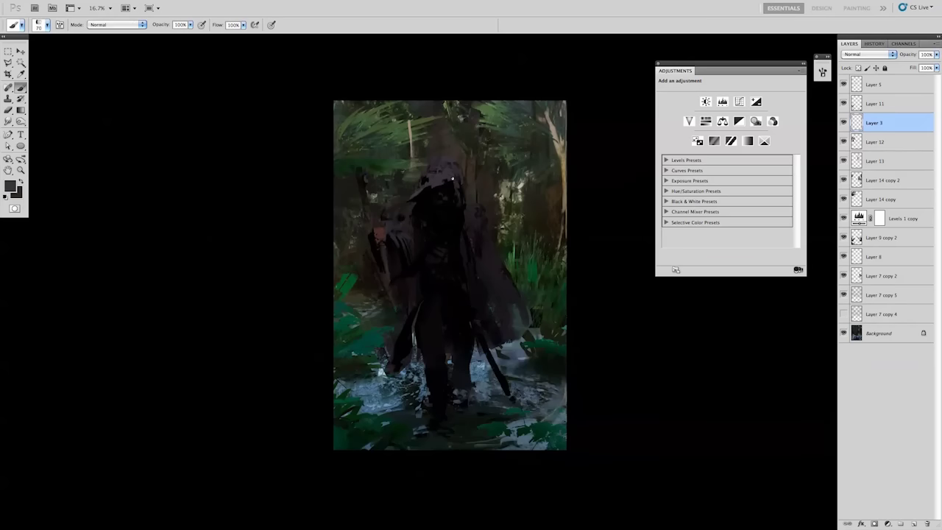
{"action": "left_click_drag", "start_coordinate": [424, 183], "coordinate": [437, 168]}
{"action": "left_click", "coordinate": [421, 107], "text": "alt"}
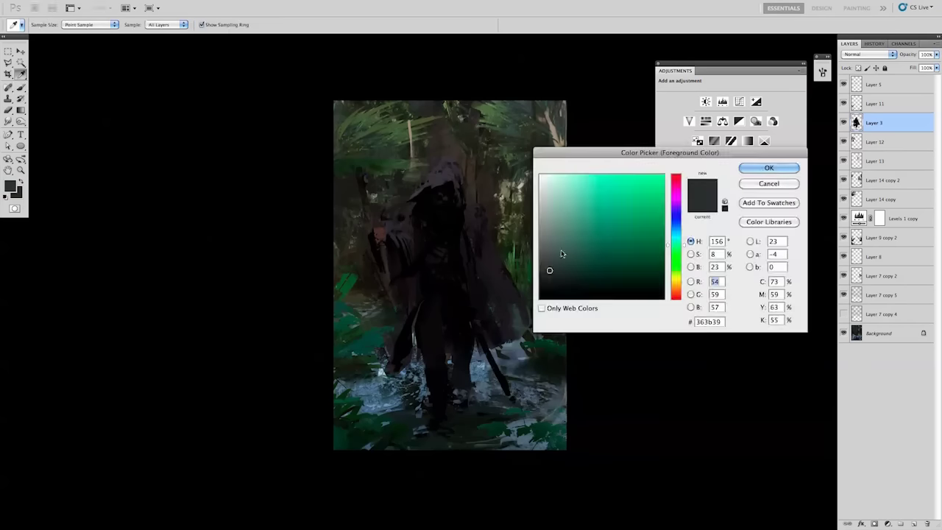
{"action": "key", "text": "Return"}
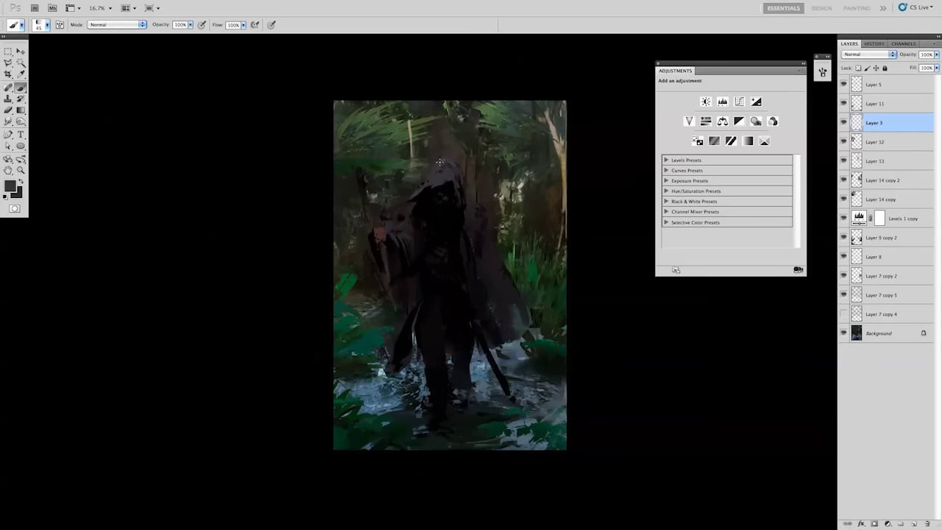
{"action": "key", "text": "e"}
{"action": "key", "text": "b"}
{"action": "key", "text": "d"}
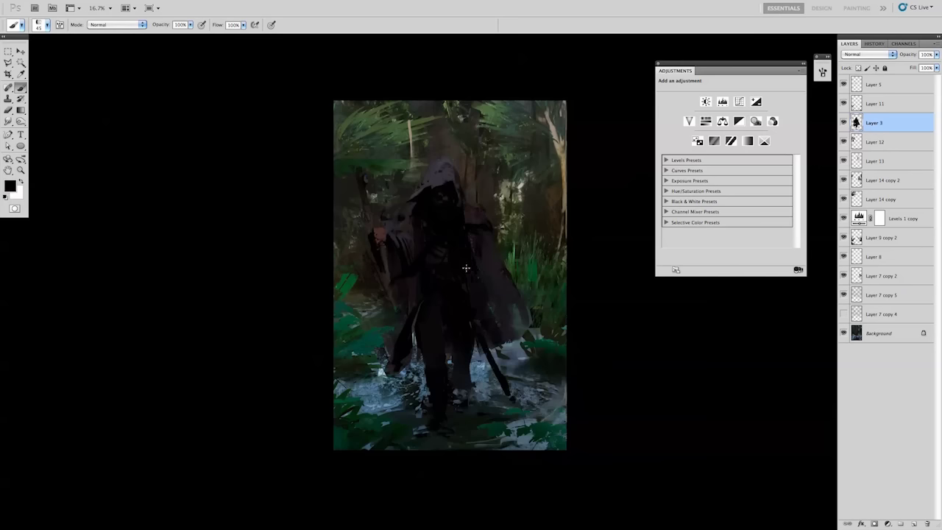
Paint light strokes along the figure's leg, chest and torso, flipping the canvas to check.
{"action": "left_click_drag", "start_coordinate": [412, 352], "coordinate": [409, 317]}
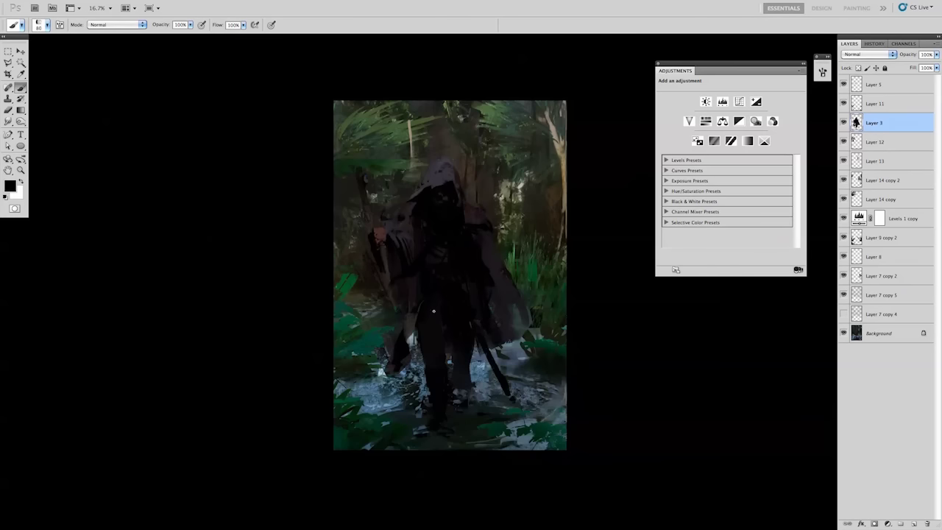
{"action": "left_click", "coordinate": [407, 221]}
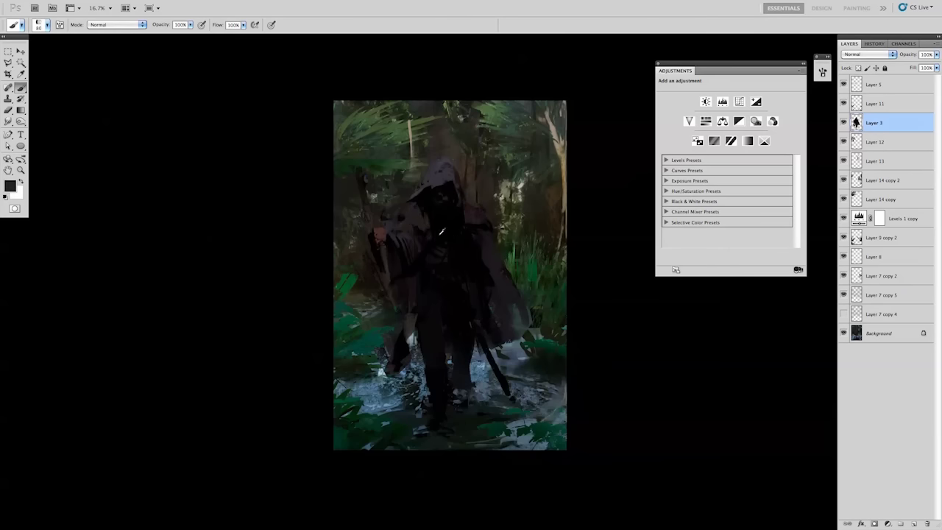
{"action": "key", "text": "F5"}
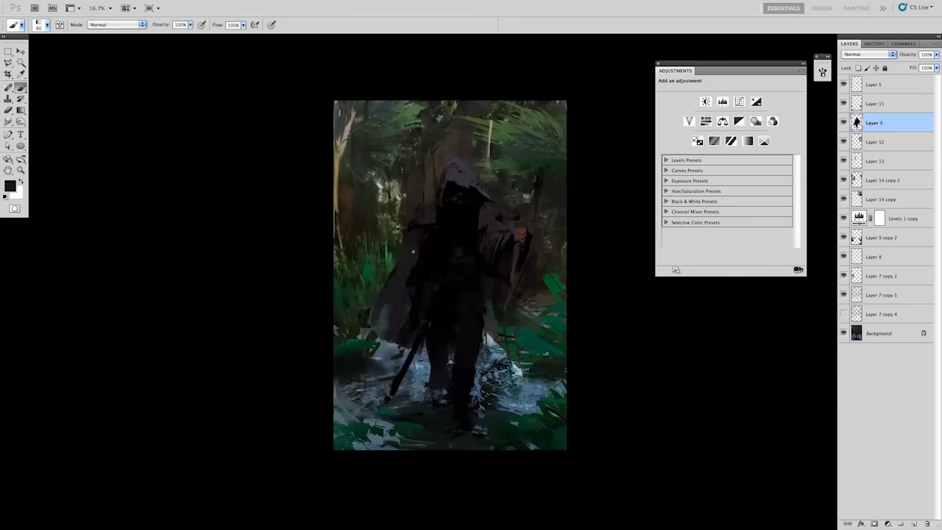
{"action": "left_click", "coordinate": [411, 237]}
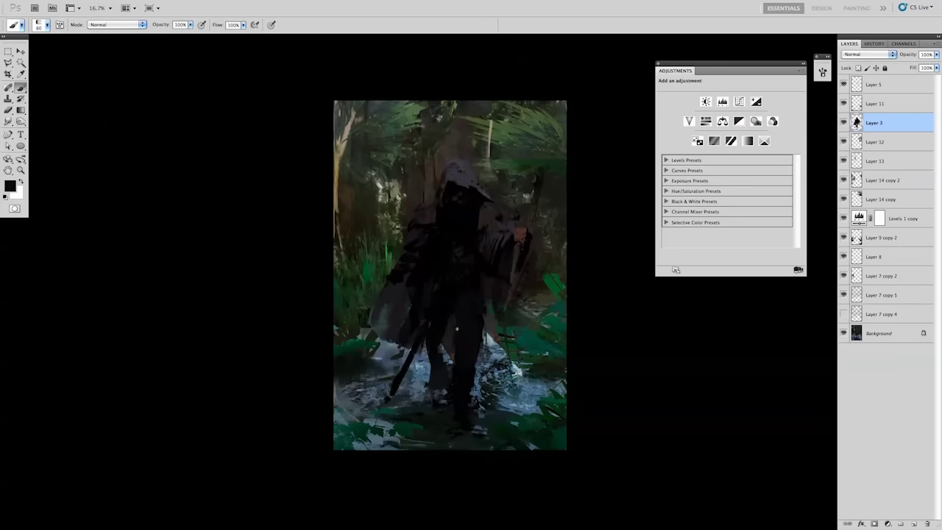
{"action": "key", "text": "e"}
{"action": "key", "text": "b"}
Select the head with the Polygonal Lasso and copy it to a new layer for transforming.
{"action": "key", "text": "l"}
{"action": "double_click", "coordinate": [497, 194]}
{"action": "key", "text": "ctrl+j"}
{"action": "key", "text": "ctrl+t"}
Scale the head to 111.08%, rotate it 2.97°, and merge it into Layer 3.
{"action": "left_click_drag", "start_coordinate": [498, 141], "coordinate": [505, 136]}
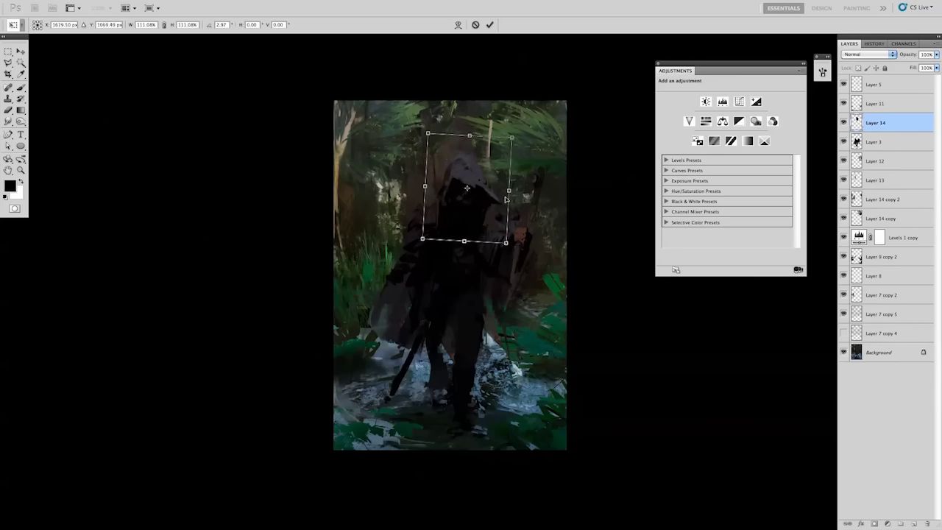
{"action": "key", "text": "Return"}
{"action": "key", "text": "m"}
{"action": "key", "text": "ctrl+minus"}
{"action": "key", "text": "ctrl+e"}
{"action": "key", "text": "b"}
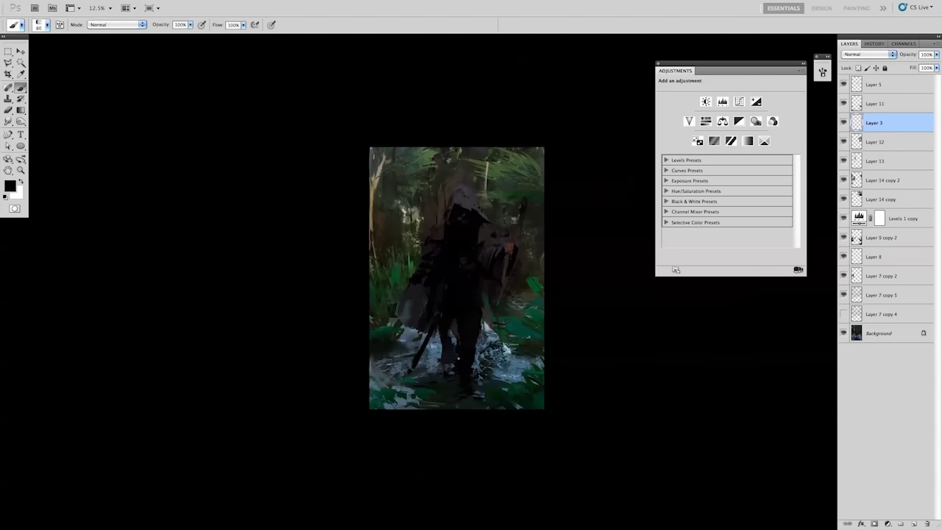
Flip the canvas and sample dark grey colours from the figure.
{"action": "key", "text": "e"}
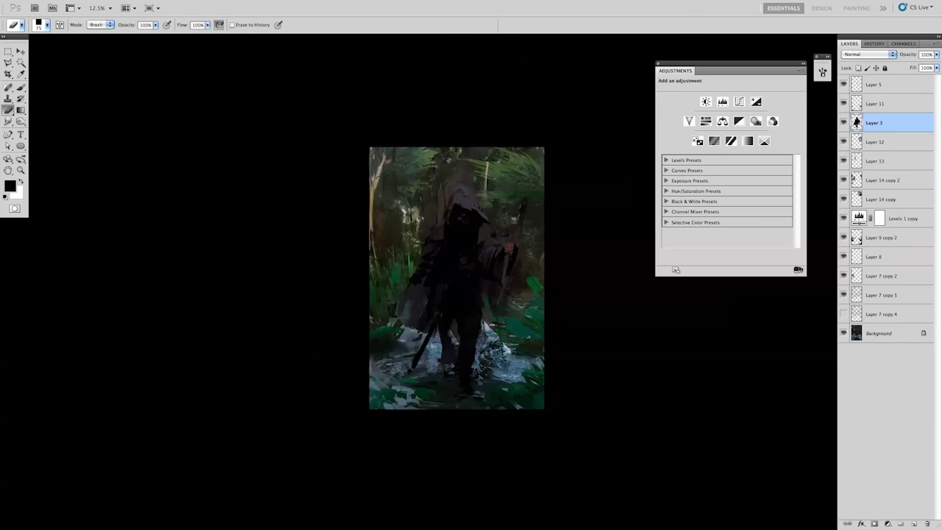
{"action": "key", "text": "b"}
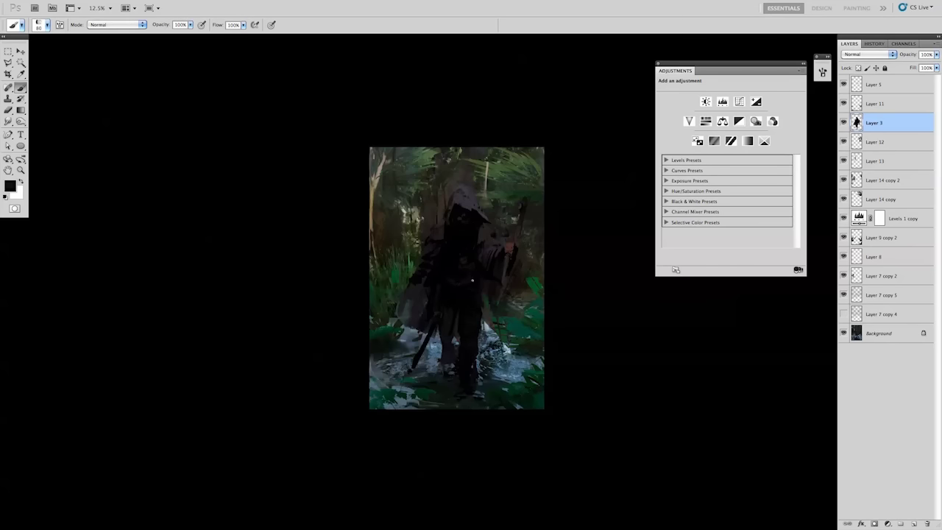
{"action": "key", "text": "ctrl+shift+h"}
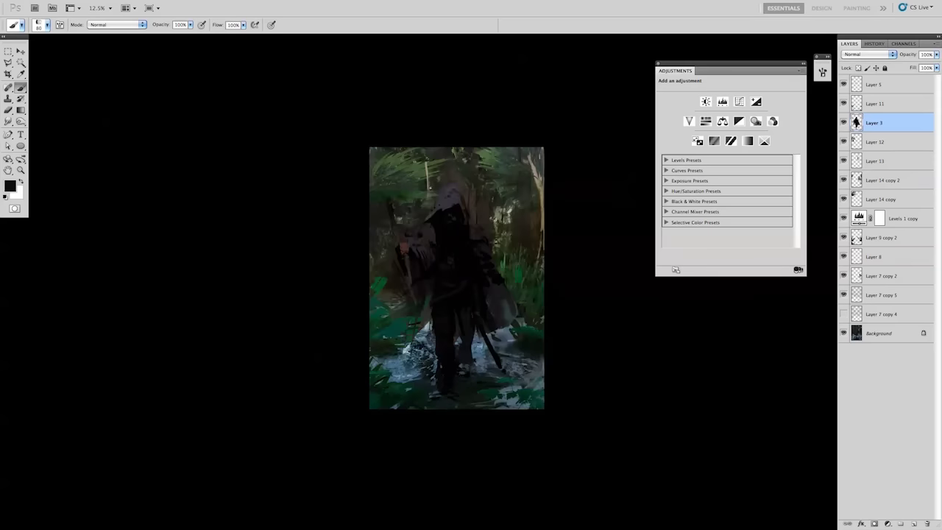
{"action": "key", "text": "v"}
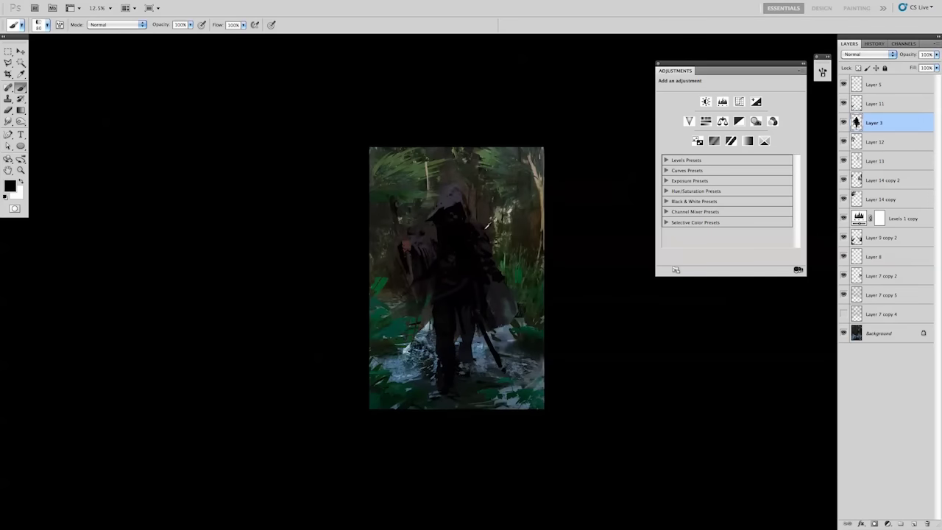
{"action": "left_click", "coordinate": [468, 217], "text": "alt"}
{"action": "left_click", "coordinate": [432, 220], "text": "alt"}
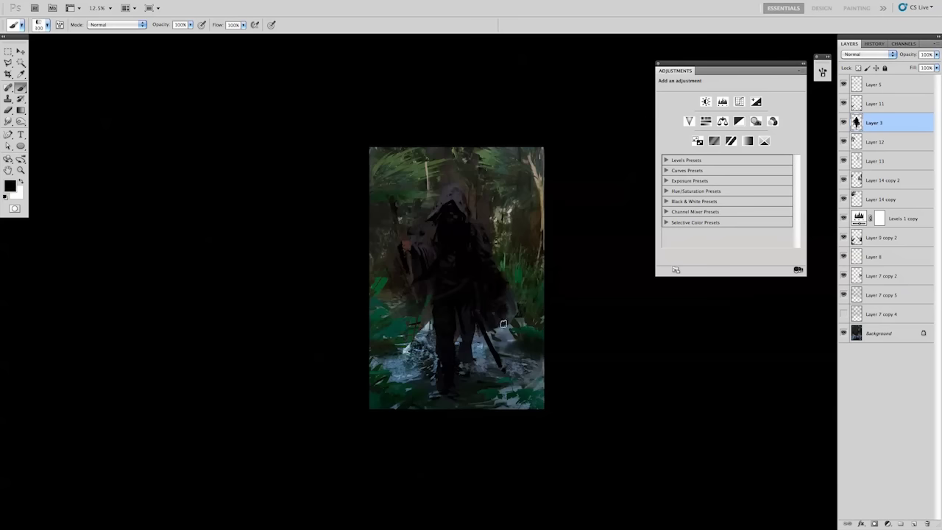
{"action": "left_click", "coordinate": [464, 208], "text": "alt"}
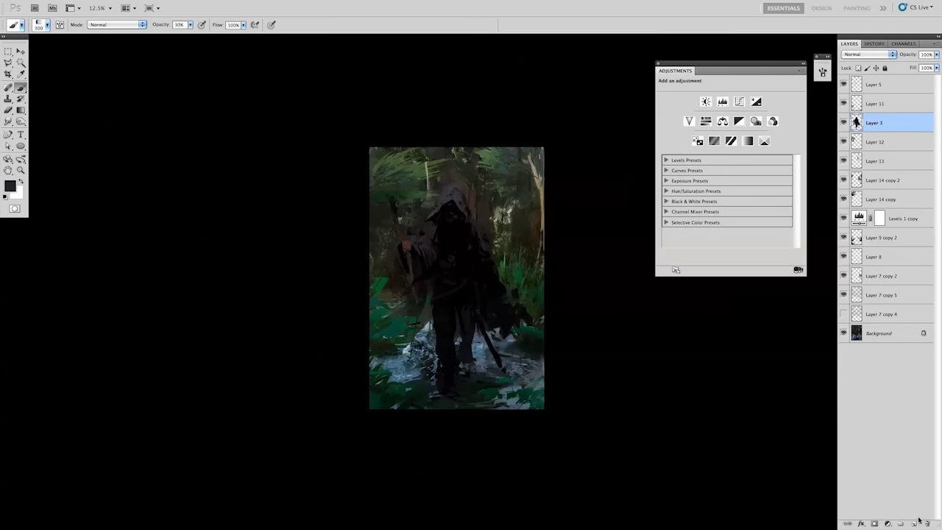
Paint over the orange patch on the figure with a smaller full-opacity dark brush, merging into Layer 3.
{"action": "key", "text": "ctrl+shift+alt+n"}
{"action": "key", "text": "v"}
{"action": "key", "text": "b"}
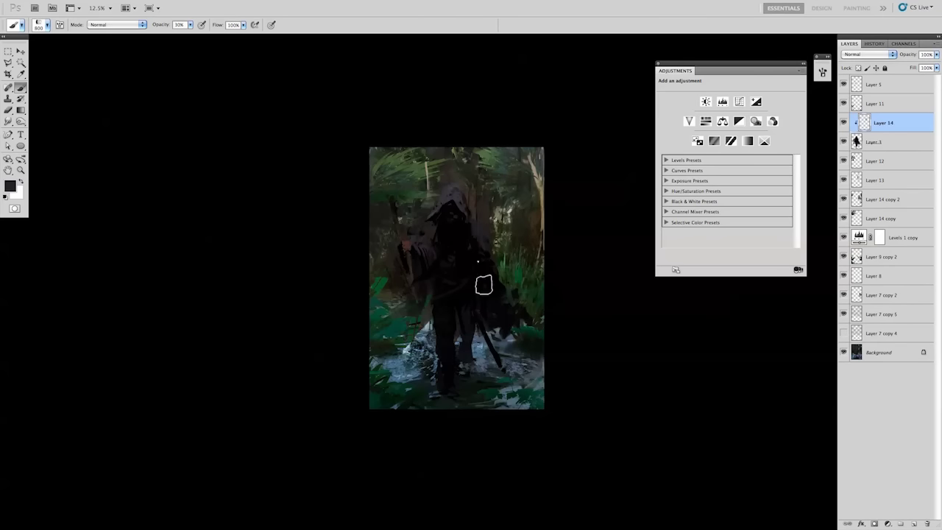
{"action": "key", "text": "ctrl+shift+h"}
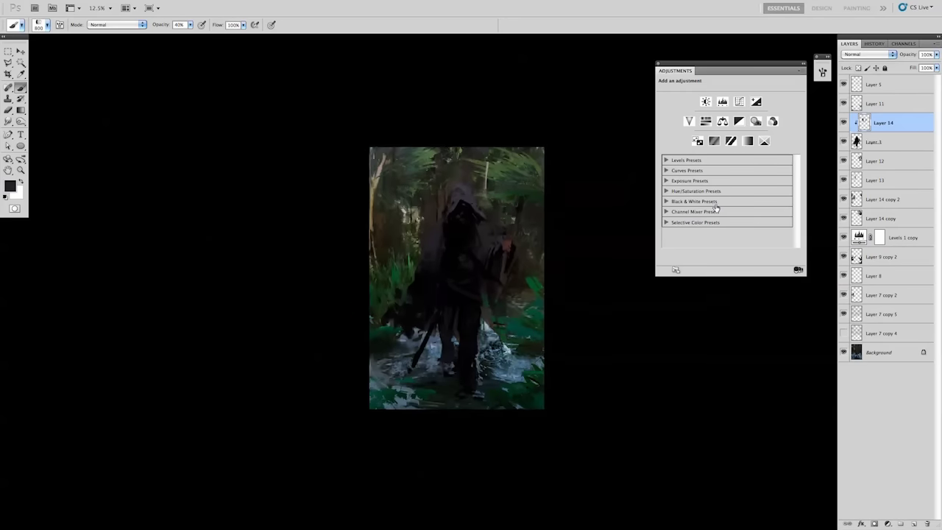
{"action": "key", "text": "ctrl+plus"}
{"action": "key", "text": "0"}
{"action": "key", "text": "bracketleft"}
{"action": "key", "text": "bracketleft"}
{"action": "key", "text": "bracketleft"}
{"action": "key", "text": "ctrl+e"}
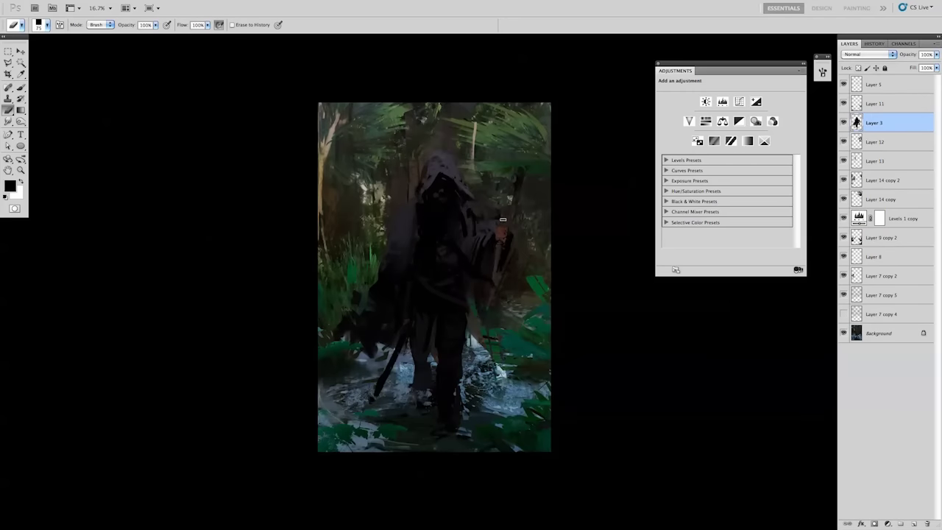
{"action": "left_click_drag", "start_coordinate": [502, 234], "coordinate": [500, 267]}
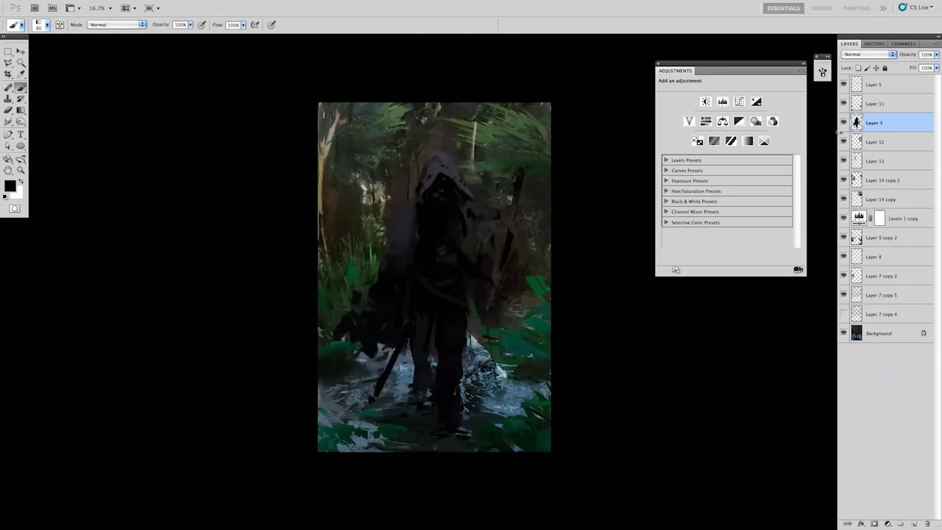
Duplicate Layer 3 and extend the dark silhouette near the figure's shoulder.
{"action": "key", "text": "ctrl+j"}
{"action": "left_click", "coordinate": [510, 235], "text": "alt"}
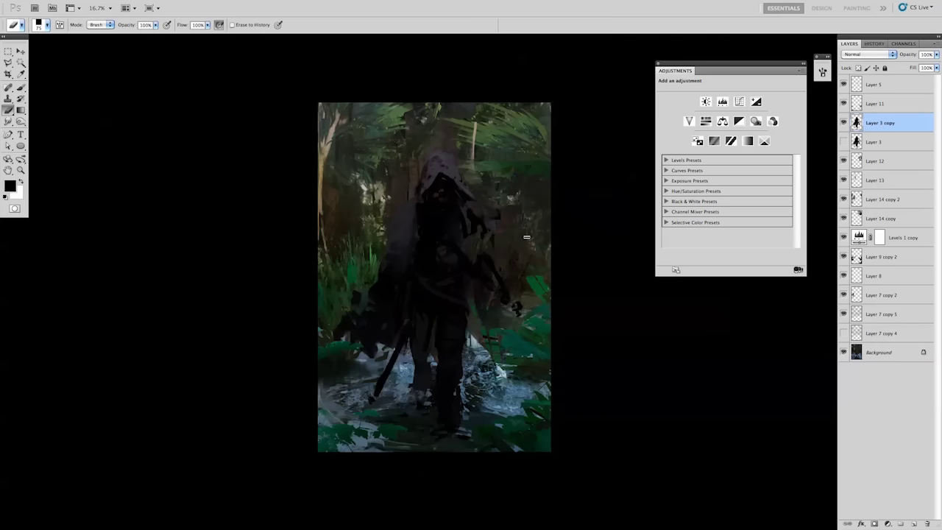
{"action": "left_click_drag", "start_coordinate": [480, 228], "coordinate": [472, 240]}
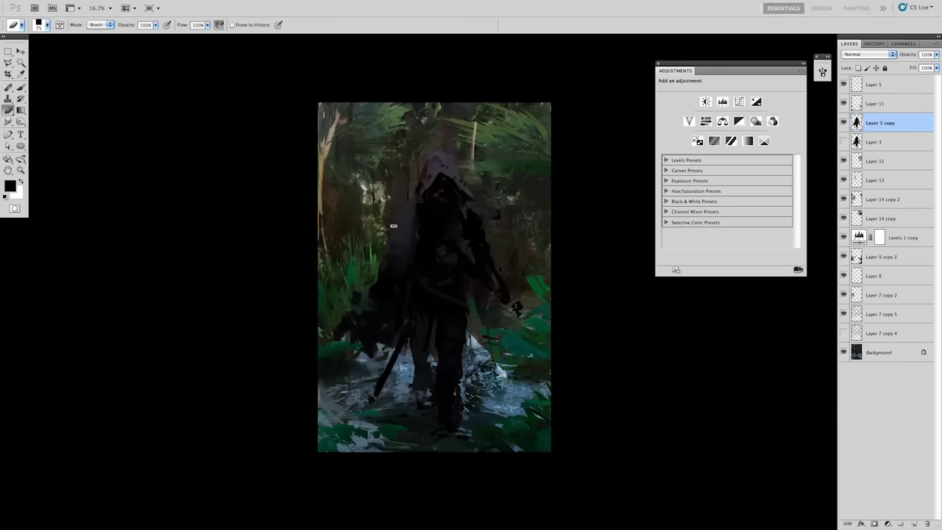
{"action": "left_click", "coordinate": [440, 230], "text": "alt"}
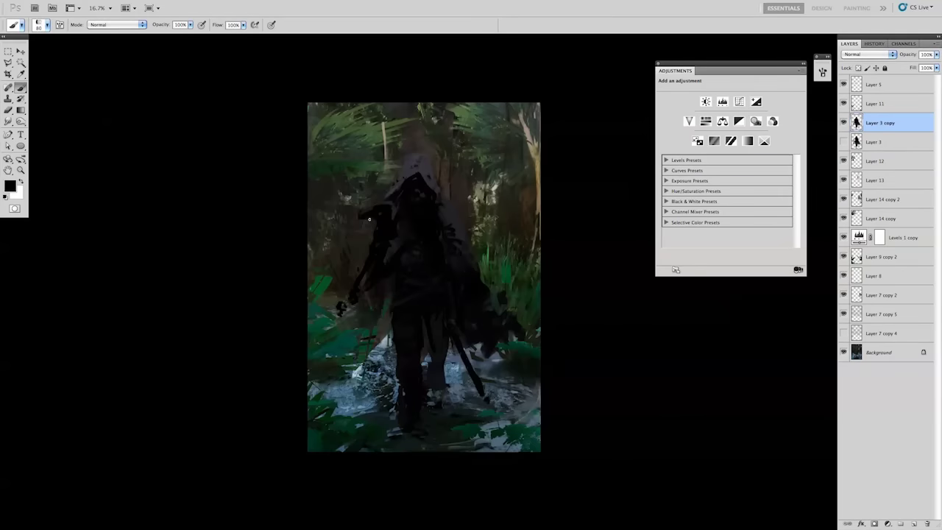
{"action": "key", "text": "e"}
{"action": "key", "text": "b"}
Darken the figure's legs, lower body and the water around its legs with dark strokes.
{"action": "key", "text": "e"}
{"action": "key", "text": "b"}
{"action": "key", "text": "e"}
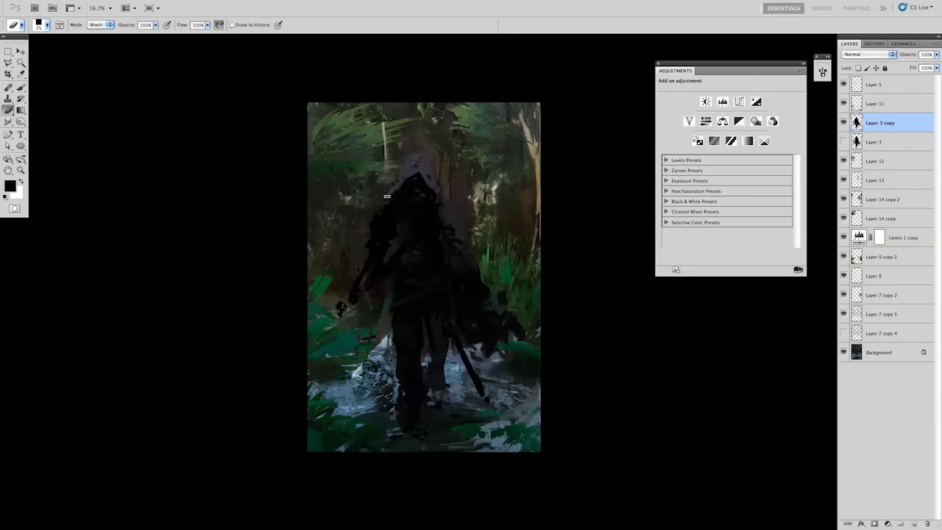
{"action": "key", "text": "b"}
{"action": "key", "text": "e"}
{"action": "key", "text": "b"}
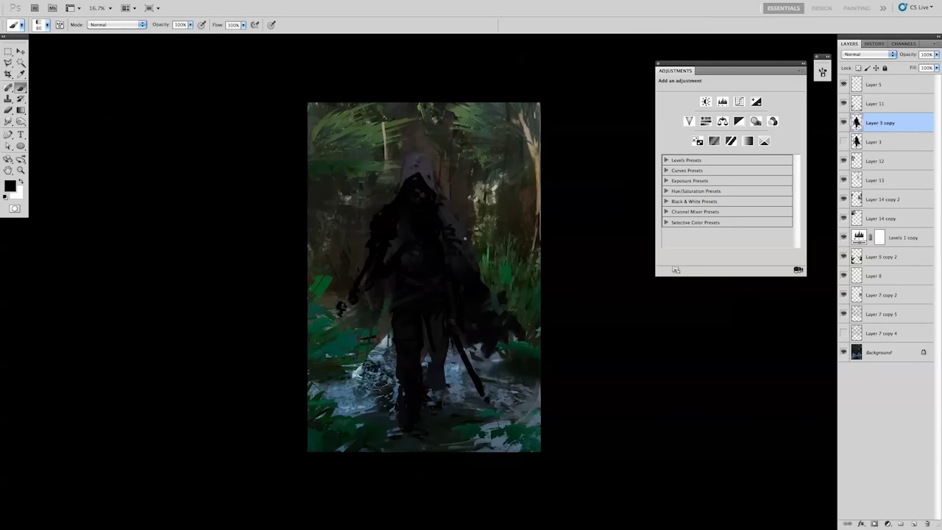
{"action": "left_click_drag", "start_coordinate": [388, 249], "coordinate": [387, 333]}
{"action": "left_click_drag", "start_coordinate": [448, 355], "coordinate": [460, 353]}
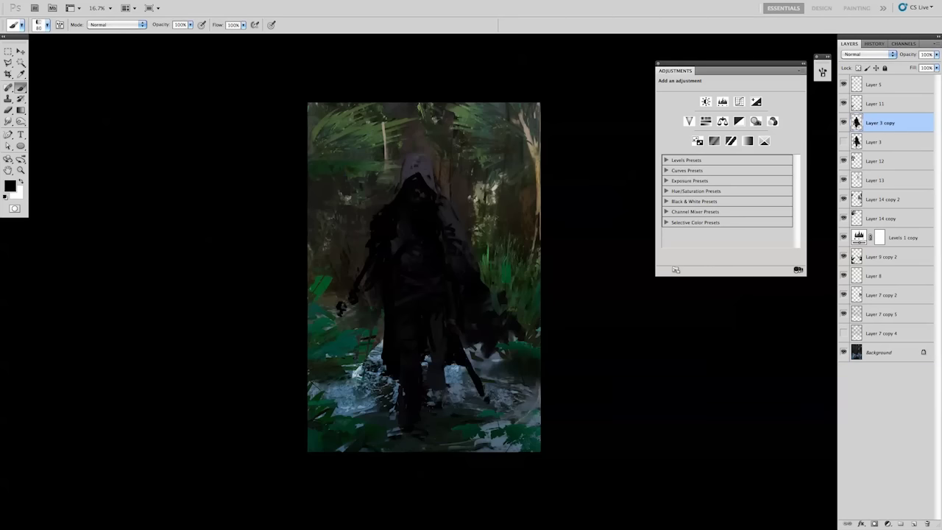
{"action": "mouse_move", "coordinate": [425, 392]}
{"action": "left_mouse_down"}
{"action": "mouse_move", "coordinate": [450, 409]}
{"action": "mouse_move", "coordinate": [505, 410]}
{"action": "left_mouse_up"}
{"action": "key", "text": "bracketright"}
{"action": "key", "text": "bracketright"}
{"action": "key", "text": "bracketright"}
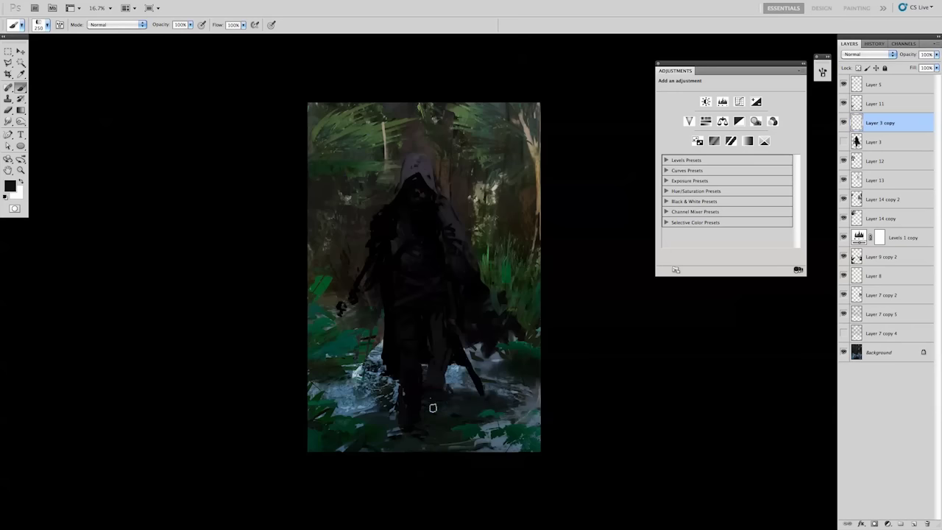
{"action": "left_click_drag", "start_coordinate": [431, 405], "coordinate": [385, 422]}
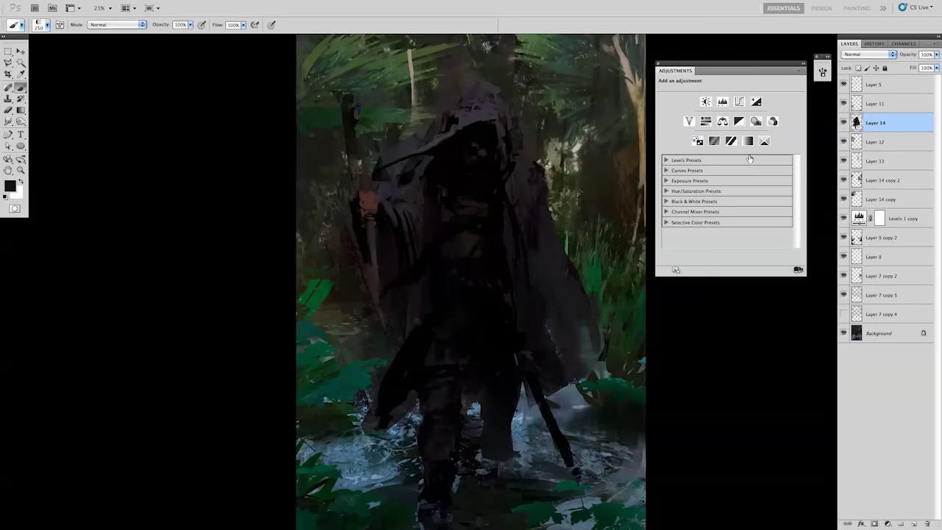
Give the figure's hand a warm red tone with Hue/Saturation.
{"action": "key", "text": "ctrl+u"}
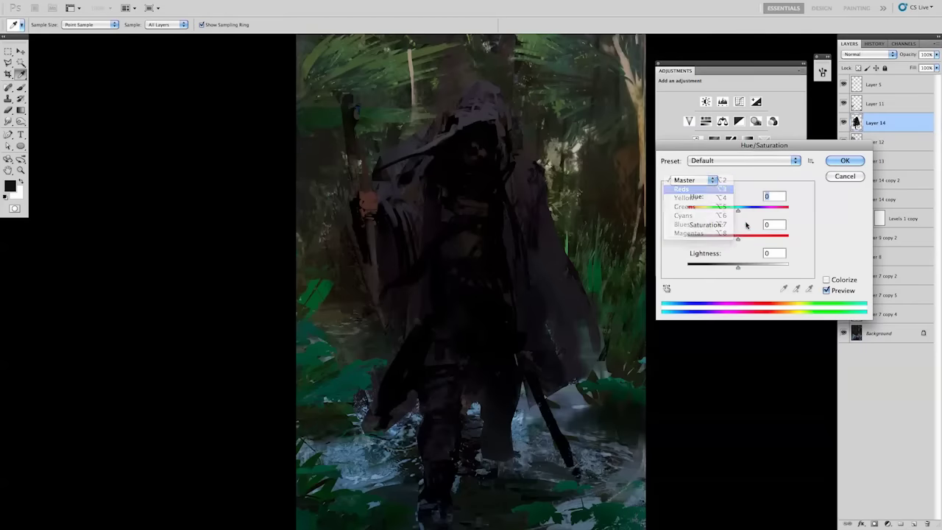
{"action": "key", "text": "Return"}
{"action": "key", "text": "ctrl+j"}
{"action": "key", "text": "l"}
{"action": "left_click", "coordinate": [351, 193]}
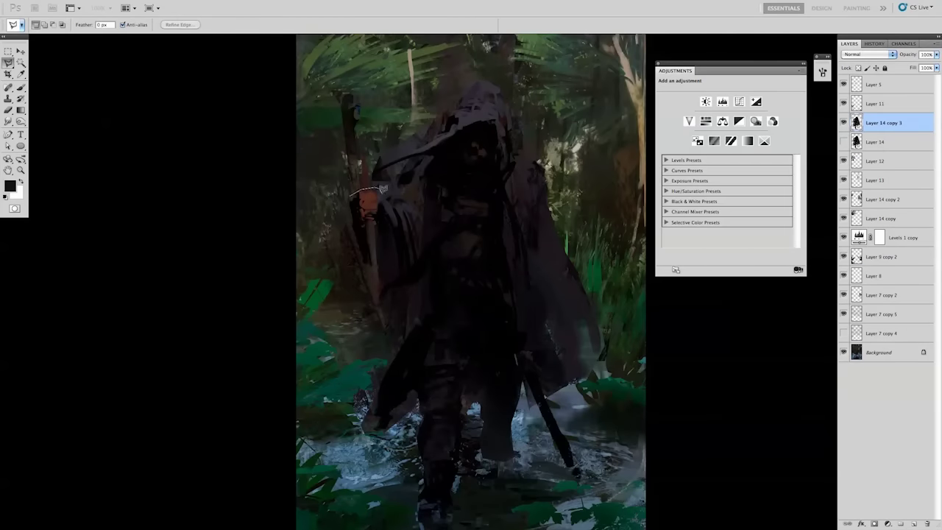
{"action": "key", "text": "Escape"}
{"action": "key", "text": "s"}
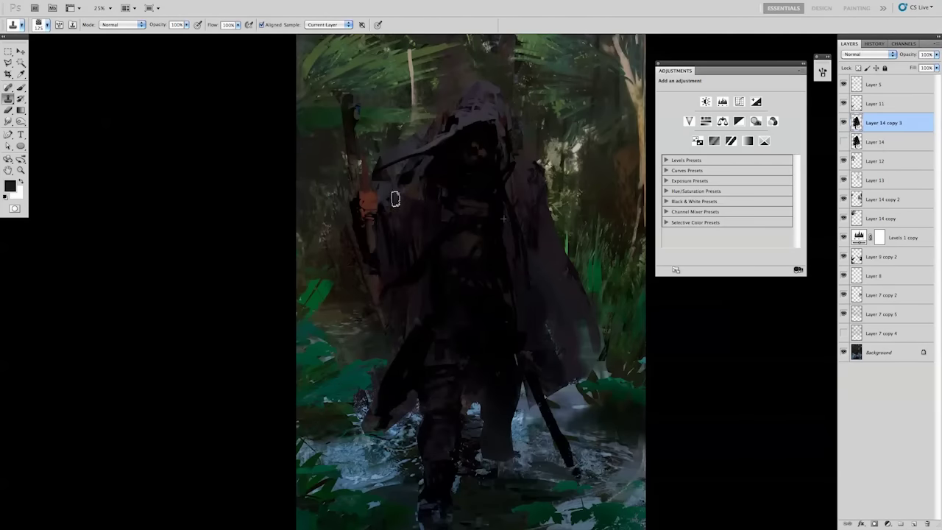
Copy a lassoed cloak section to its own layer, flip it, move it left and warp it.
{"action": "key", "text": "l"}
{"action": "left_click_drag", "start_coordinate": [530, 169], "coordinate": [515, 375]}
{"action": "key", "text": "ctrl+j"}
{"action": "key", "text": "ctrl+t"}
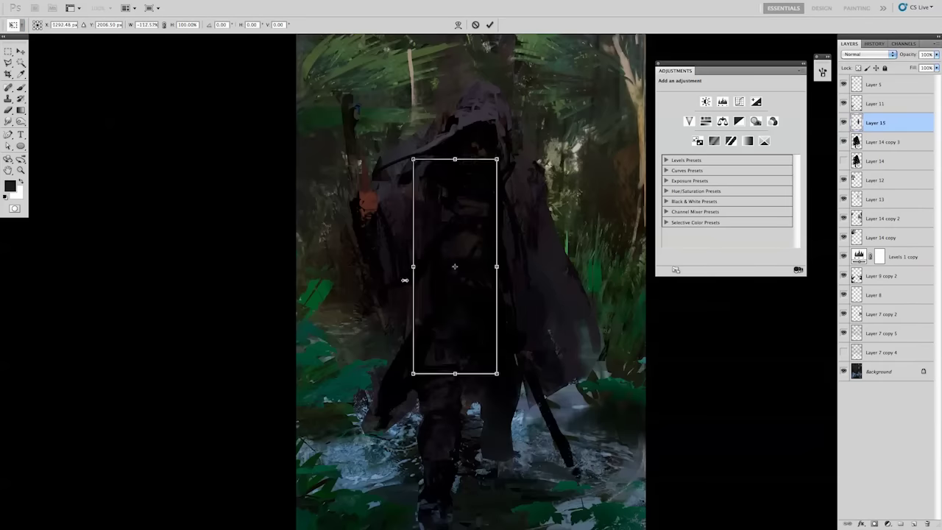
{"action": "mouse_move", "coordinate": [494, 272]}
{"action": "left_mouse_down"}
{"action": "mouse_move", "coordinate": [339, 283]}
{"action": "mouse_move", "coordinate": [358, 283]}
{"action": "left_mouse_up"}
{"action": "right_click", "coordinate": [404, 279]}
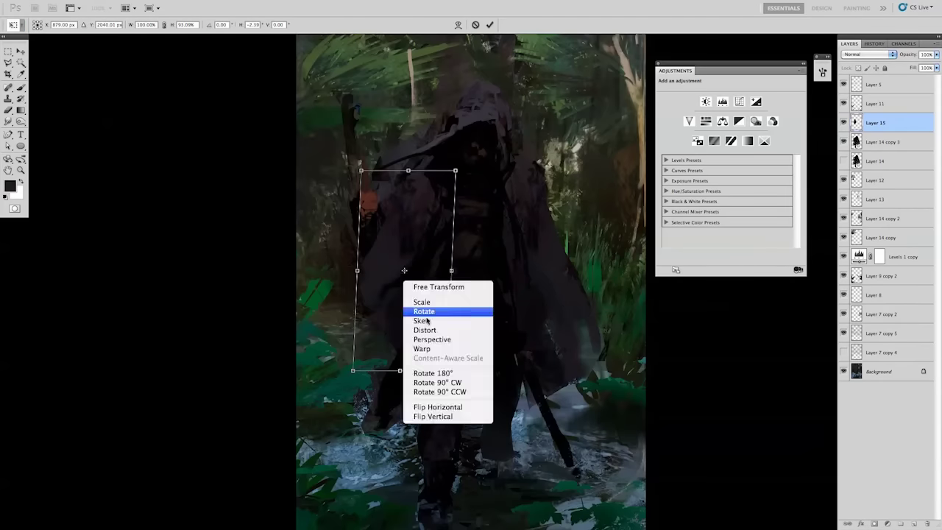
{"action": "left_click", "coordinate": [424, 349]}
{"action": "key", "text": "Return"}
Paint orange strokes onto the copied cloak piece.
{"action": "key", "text": "ctrl+minus"}
{"action": "key", "text": "b"}
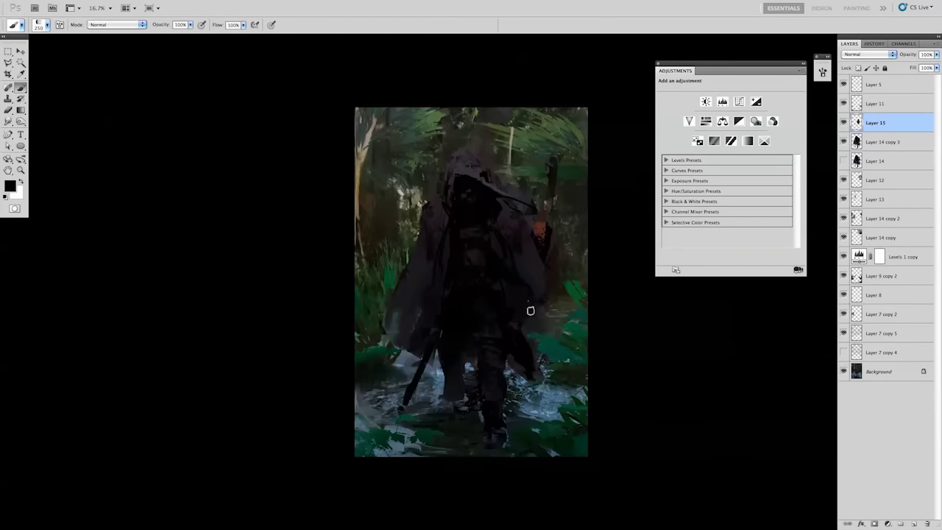
{"action": "left_click_drag", "start_coordinate": [545, 320], "coordinate": [535, 303]}
{"action": "key", "text": "e"}
{"action": "key", "text": "alt+bracketleft"}
{"action": "key", "text": "b"}
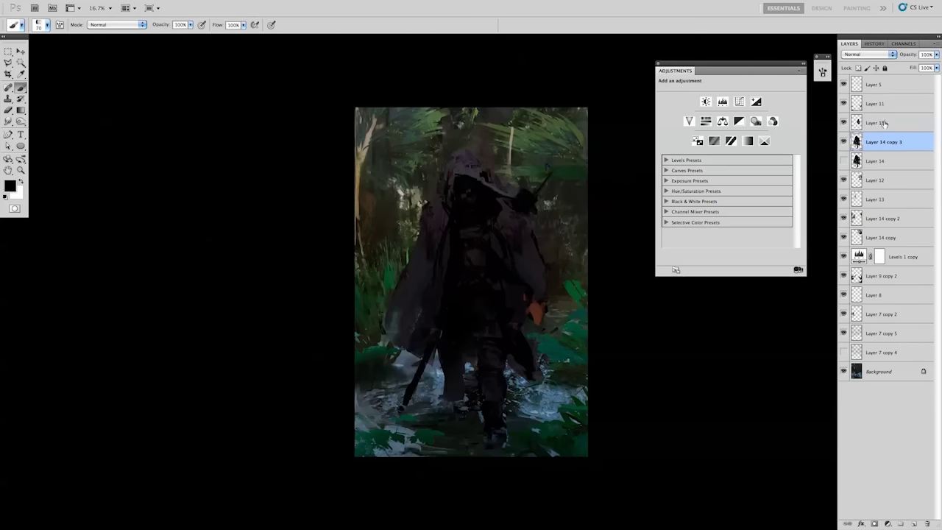
Merge the cloak piece down into Layer 14 copy 3.
{"action": "key", "text": "ctrl+e"}
{"action": "right_click", "coordinate": [534, 272]}
{"action": "scroll", "coordinate": [665, 247], "scroll_direction": "up", "scroll_amount": 5}
Switch to a smaller brush preset and reset the painting colour to black.
{"action": "double_click", "coordinate": [505, 246]}
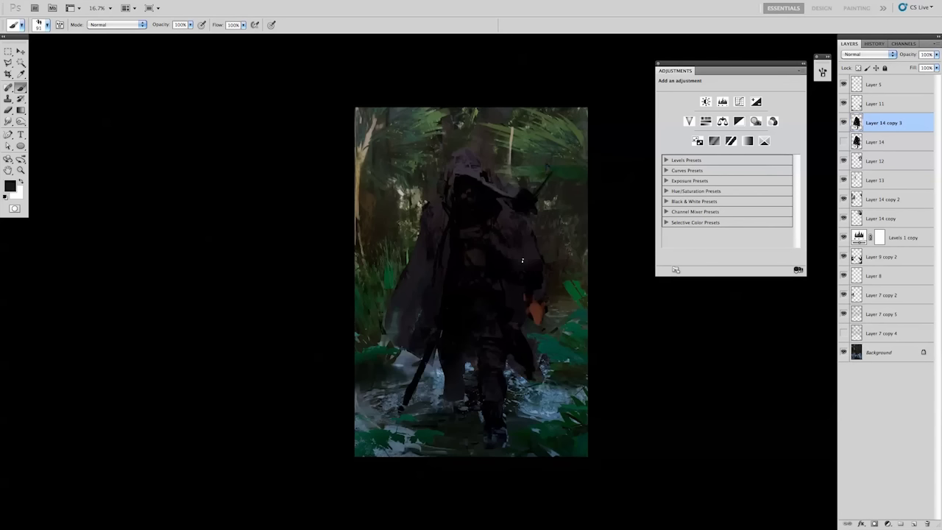
{"action": "right_click", "coordinate": [449, 243]}
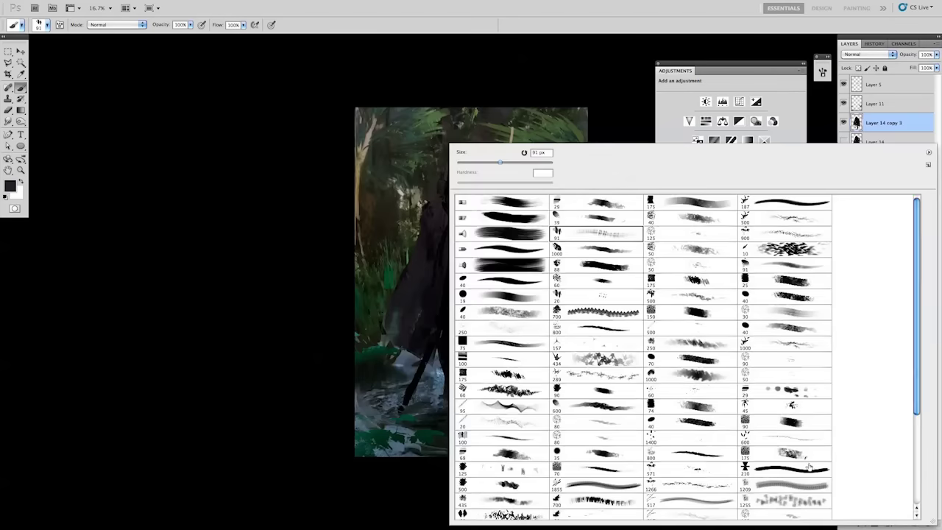
{"action": "double_click", "coordinate": [479, 243]}
{"action": "key", "text": "h"}
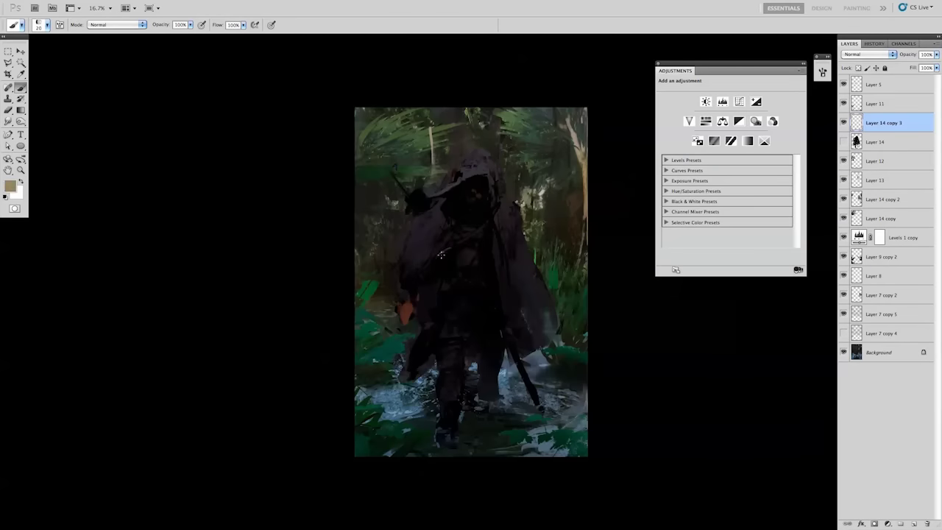
{"action": "key", "text": "d"}
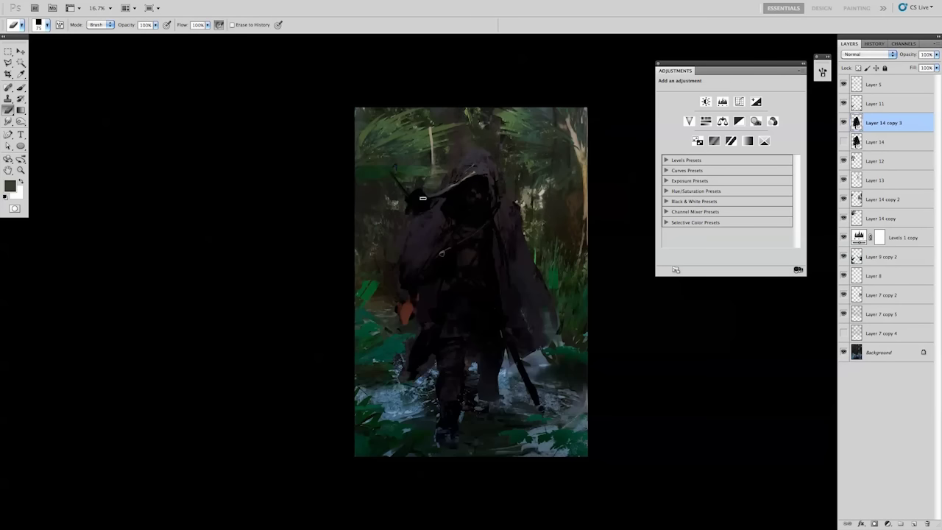
Alternate between the hand's dark reds and the cloak's near-black while touching up the figure.
{"action": "left_click", "coordinate": [407, 309], "text": "alt"}
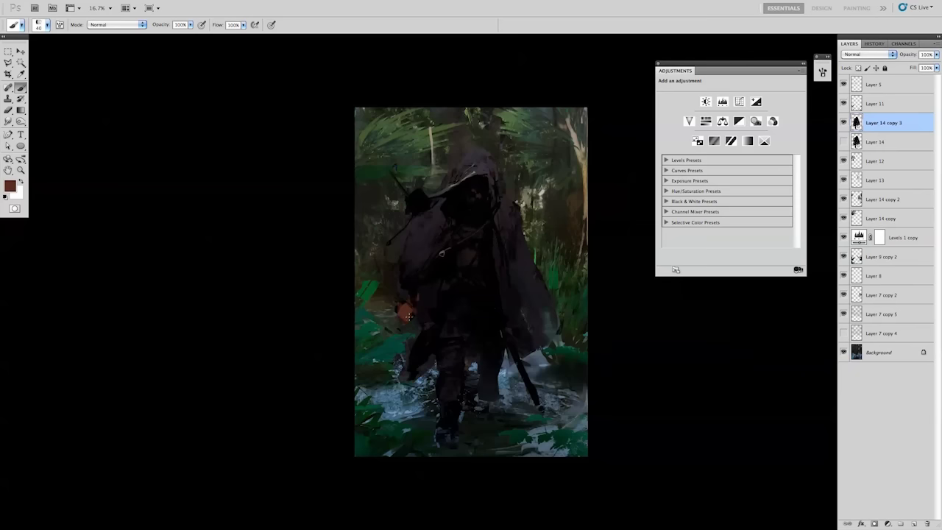
{"action": "left_click", "coordinate": [401, 318], "text": "alt"}
{"action": "left_click", "coordinate": [413, 293], "text": "alt"}
{"action": "left_click", "coordinate": [403, 311], "text": "alt"}
{"action": "left_click", "coordinate": [400, 313], "text": "alt"}
{"action": "left_click", "coordinate": [418, 319], "text": "alt"}
With a new brush preset, zoom in and paint a small dark reddish-brown stroke on the hand.
{"action": "right_click", "coordinate": [450, 140]}
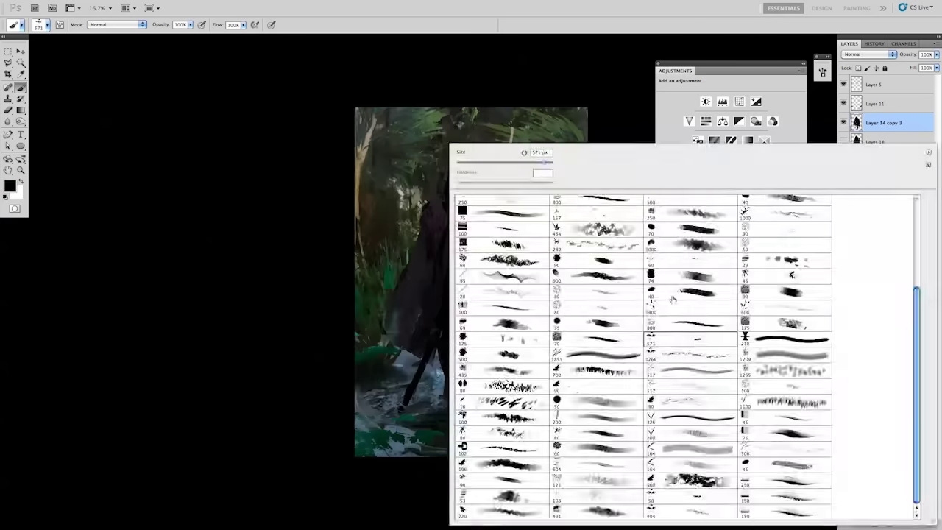
{"action": "double_click", "coordinate": [568, 219]}
{"action": "left_click", "coordinate": [534, 313], "text": "alt"}
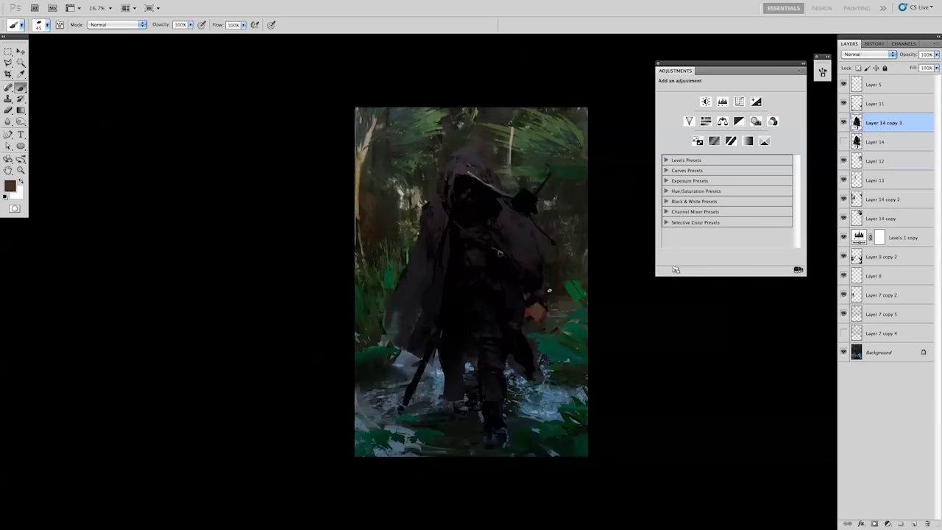
{"action": "key", "text": "ctrl+plus"}
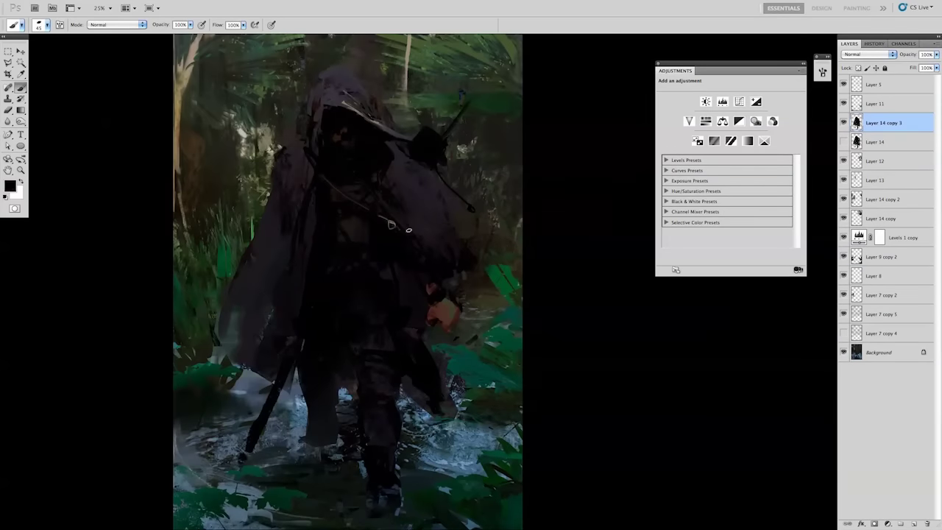
{"action": "key", "text": "bracketleft"}
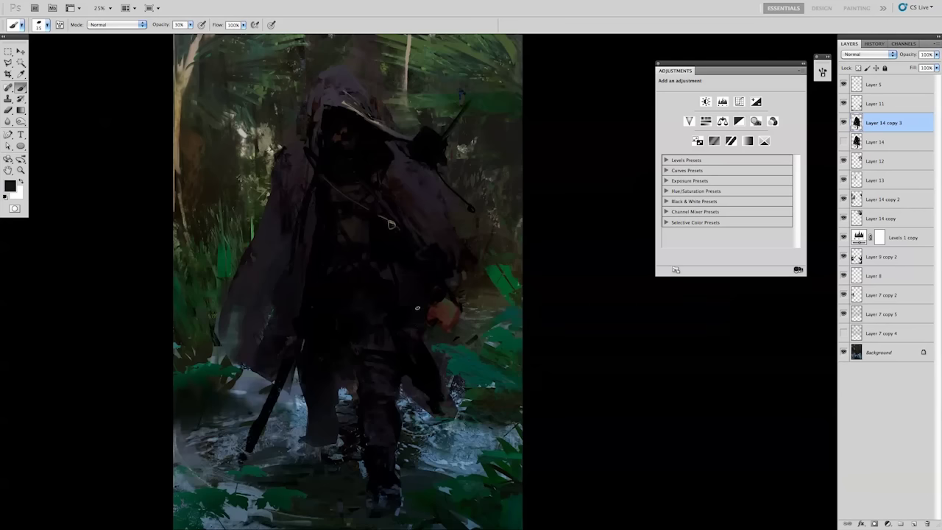
{"action": "left_click_drag", "start_coordinate": [417, 322], "coordinate": [410, 294]}
Lasso the chest and fill it with a soft 40% gradient on a new layer.
{"action": "key", "text": "l"}
{"action": "left_click_drag", "start_coordinate": [329, 188], "coordinate": [390, 224]}
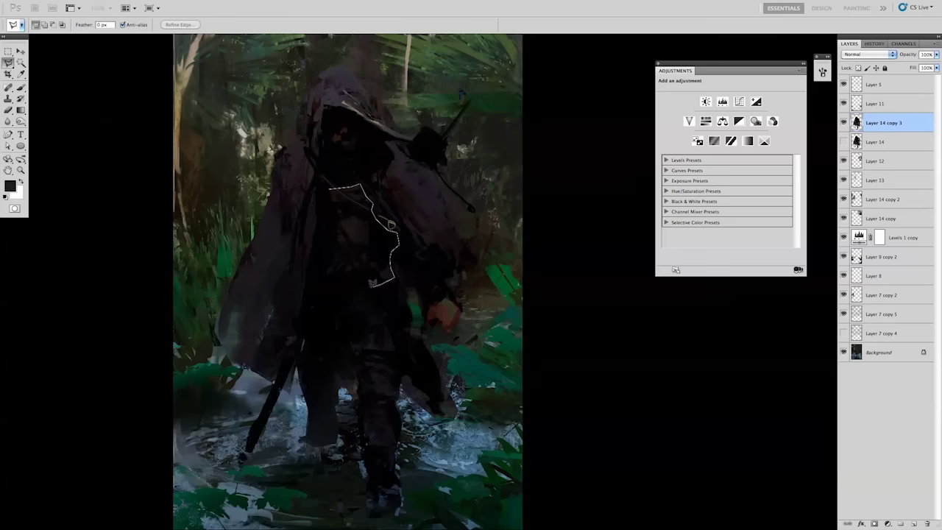
{"action": "left_click_drag", "start_coordinate": [326, 232], "coordinate": [327, 193]}
{"action": "key", "text": "g"}
{"action": "key", "text": "ctrl+shift+alt+n"}
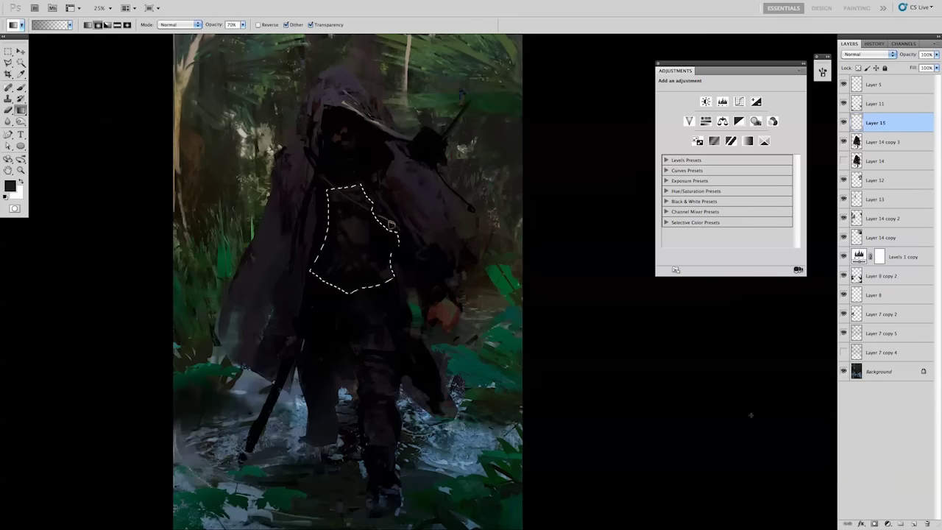
{"action": "key", "text": "4"}
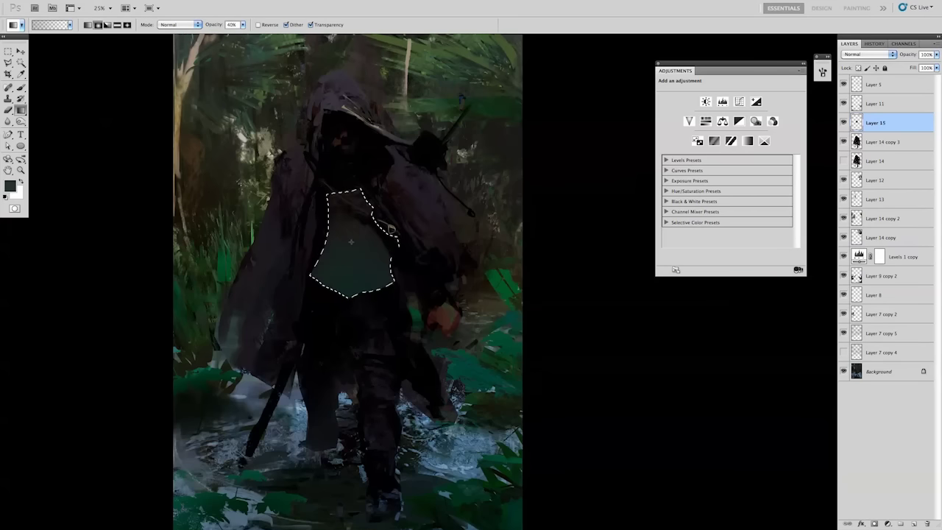
{"action": "left_click_drag", "start_coordinate": [360, 275], "coordinate": [400, 300]}
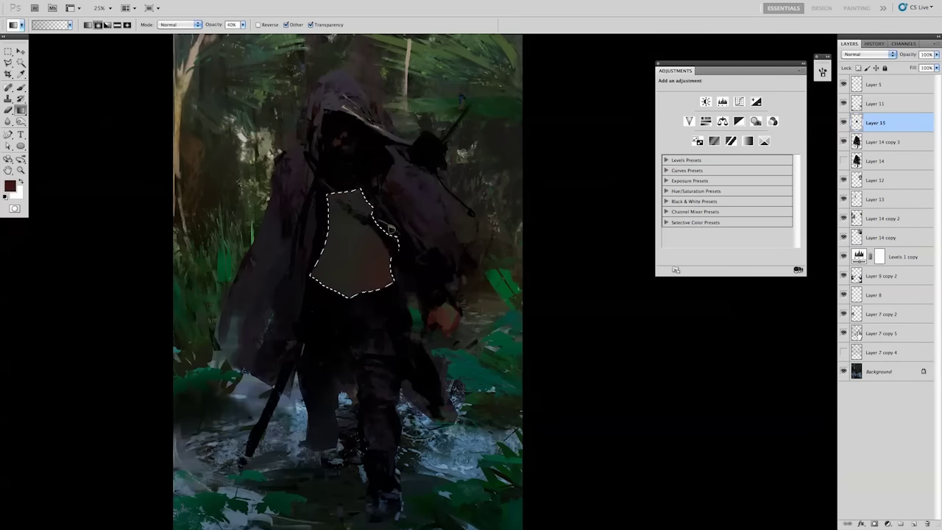
Add a mask to the gradient layer and adjust it and Layer 15's mask with Levels.
{"action": "left_click", "coordinate": [875, 523], "text": "alt"}
{"action": "key", "text": "ctrl+l"}
{"action": "left_click_drag", "start_coordinate": [732, 218], "coordinate": [685, 219]}
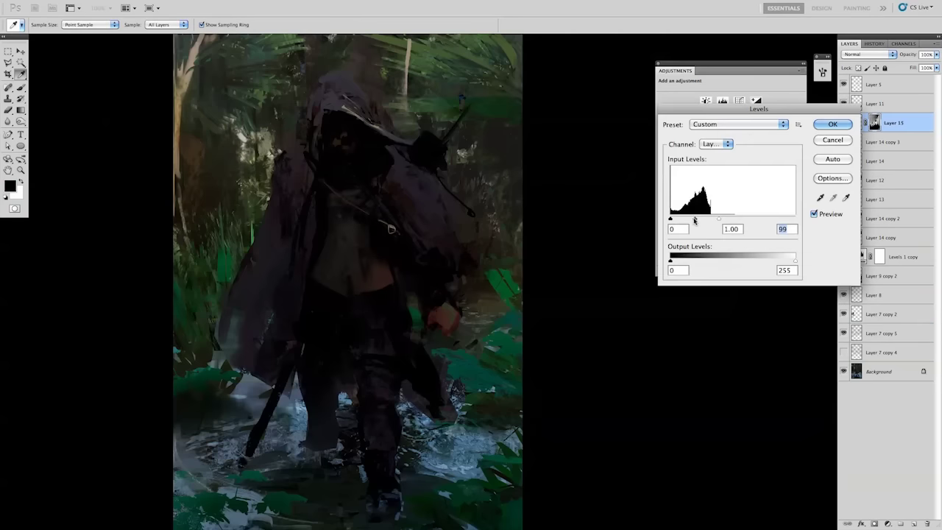
{"action": "left_click", "coordinate": [835, 124]}
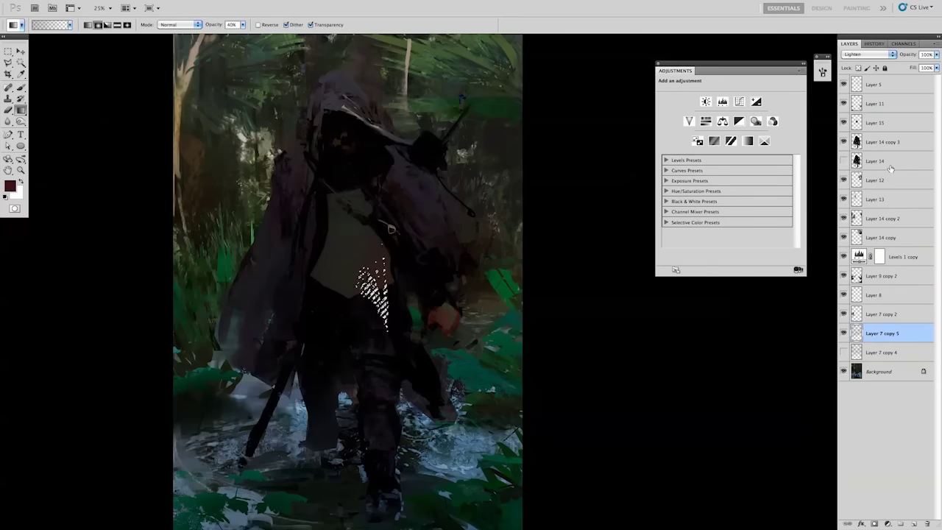
{"action": "key", "text": "ctrl+l"}
{"action": "left_click_drag", "start_coordinate": [795, 219], "coordinate": [738, 218]}
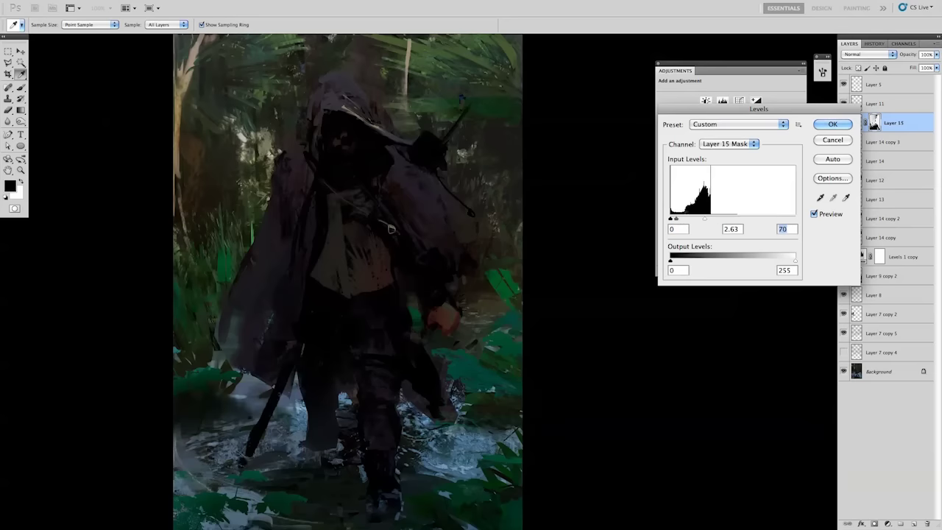
{"action": "left_click", "coordinate": [832, 124]}
Paint a lighter white stroke across the chest with a 50 px brush.
{"action": "key", "text": "v"}
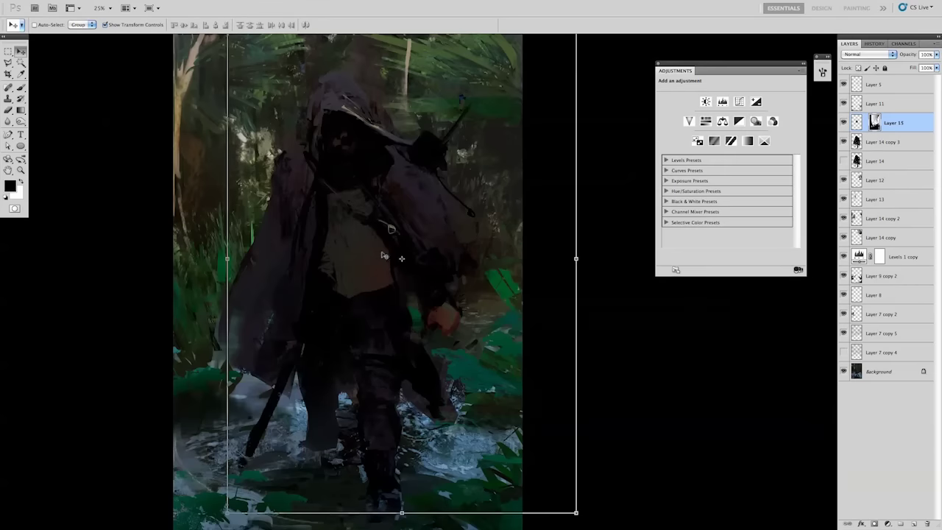
{"action": "key", "text": "b"}
{"action": "right_click", "coordinate": [356, 290]}
{"action": "key", "text": "Escape"}
{"action": "right_click", "coordinate": [425, 257]}
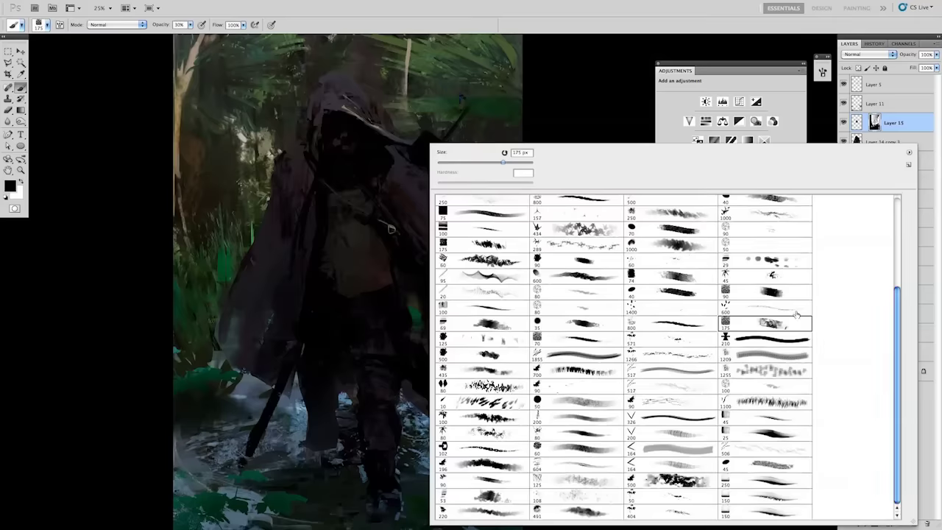
{"action": "left_click", "coordinate": [391, 229]}
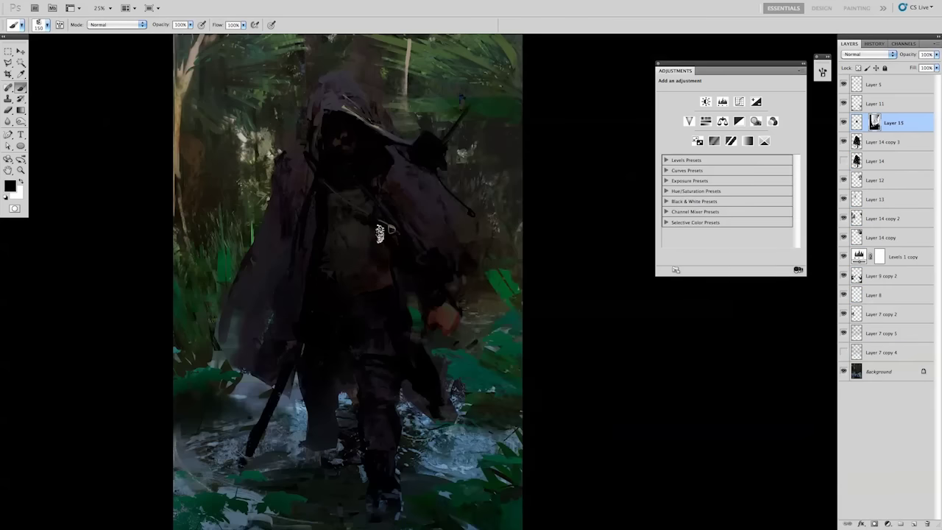
{"action": "key", "text": "x"}
{"action": "left_click_drag", "start_coordinate": [368, 250], "coordinate": [353, 201]}
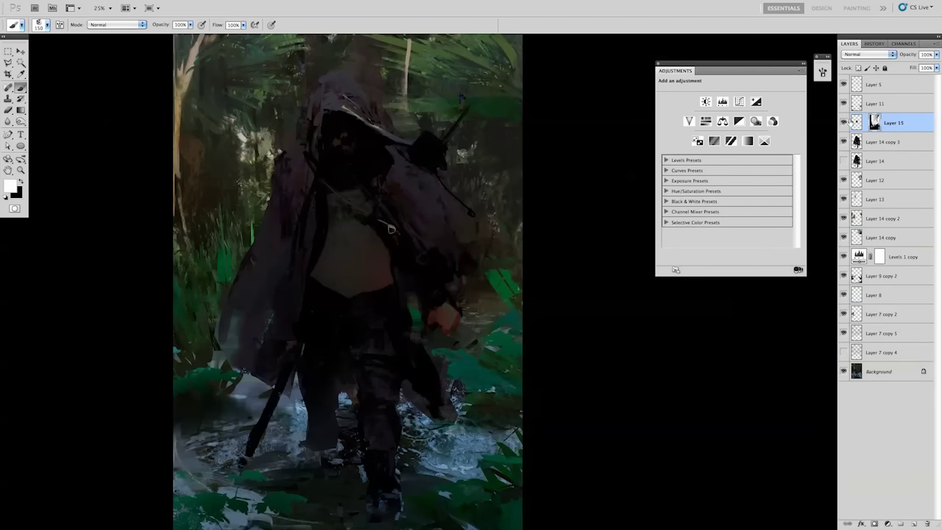
Darken the chest with dark red paint and apply Levels.
{"action": "left_click", "coordinate": [389, 221], "text": "alt"}
{"action": "left_click_drag", "start_coordinate": [337, 295], "coordinate": [353, 236]}
{"action": "key", "text": "ctrl+l"}
{"action": "key", "text": "Return"}
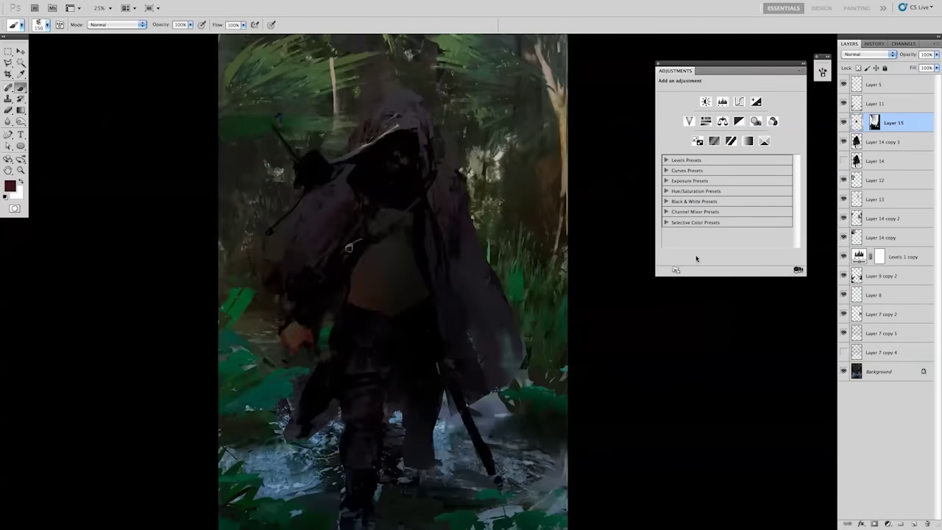
On a new layer, paint dark strokes at the belt and across the chest.
{"action": "left_click", "coordinate": [914, 523]}
{"action": "right_click", "coordinate": [741, 342]}
{"action": "double_click", "coordinate": [743, 265]}
{"action": "key", "text": "d"}
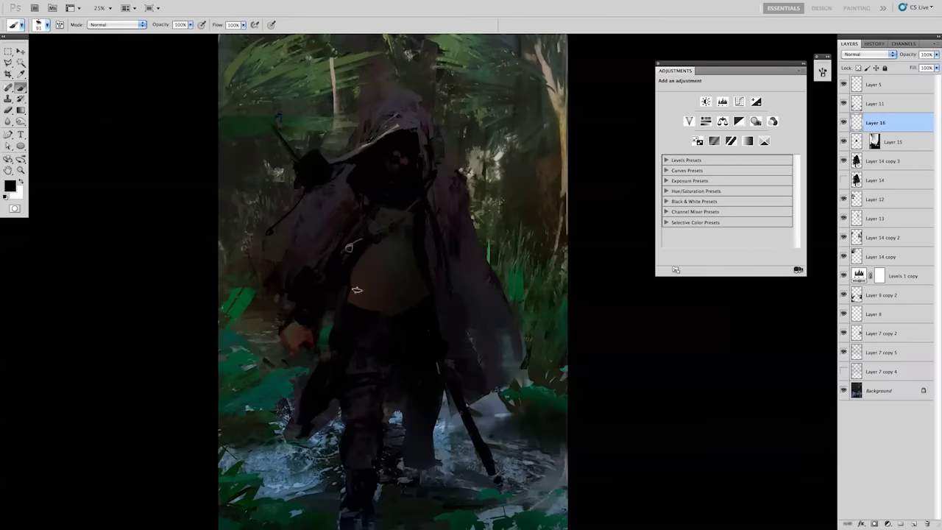
{"action": "left_click_drag", "start_coordinate": [365, 290], "coordinate": [396, 292]}
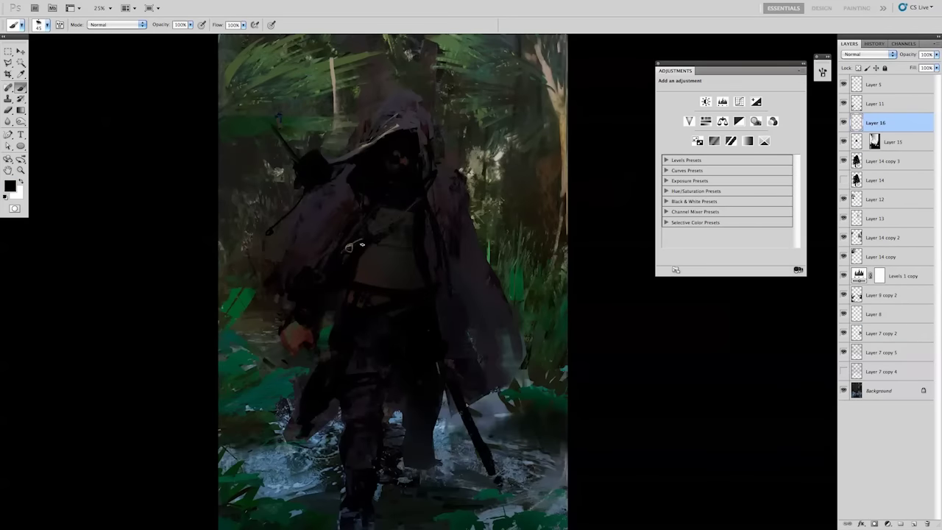
{"action": "left_click_drag", "start_coordinate": [368, 247], "coordinate": [421, 248]}
{"action": "left_click", "coordinate": [396, 250]}
{"action": "left_click", "coordinate": [425, 268]}
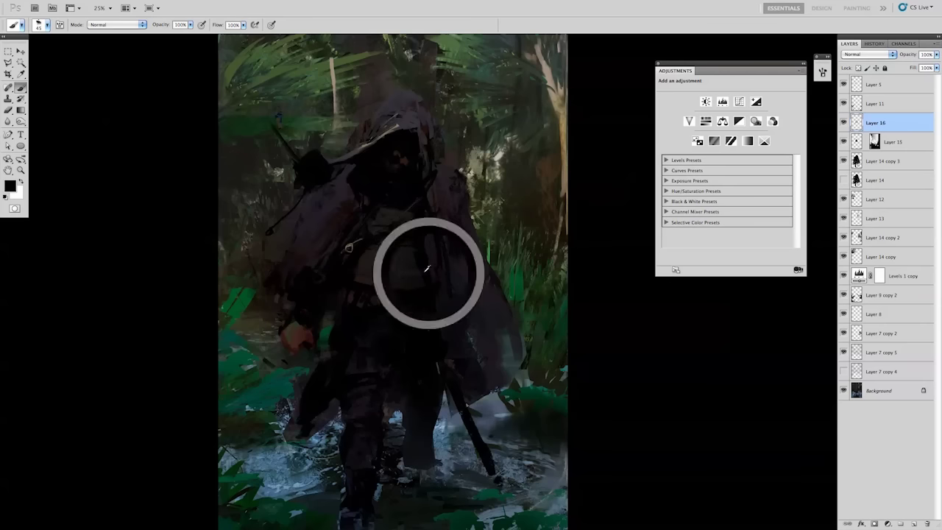
Draw a fading gradient across the chest.
{"action": "key", "text": "g"}
{"action": "left_click", "coordinate": [349, 248]}
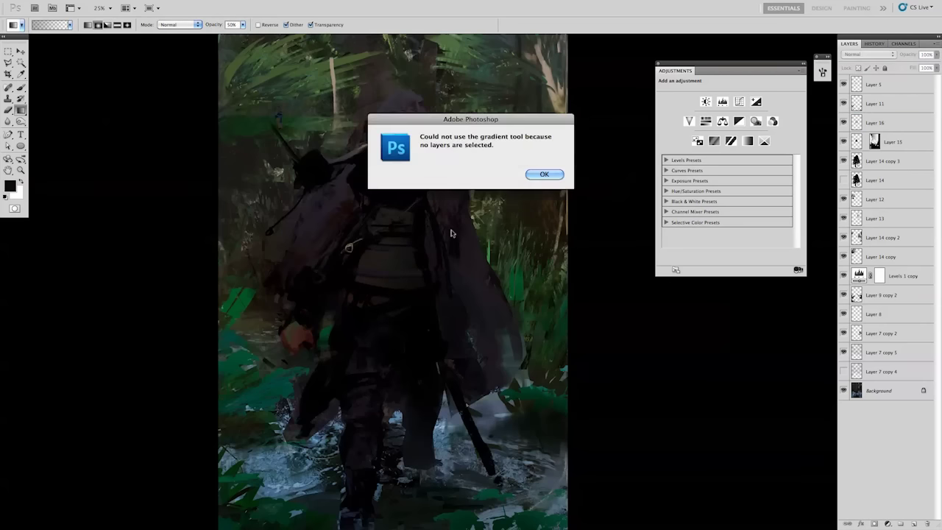
{"action": "key", "text": "Return"}
{"action": "left_click_drag", "start_coordinate": [349, 248], "coordinate": [424, 299]}
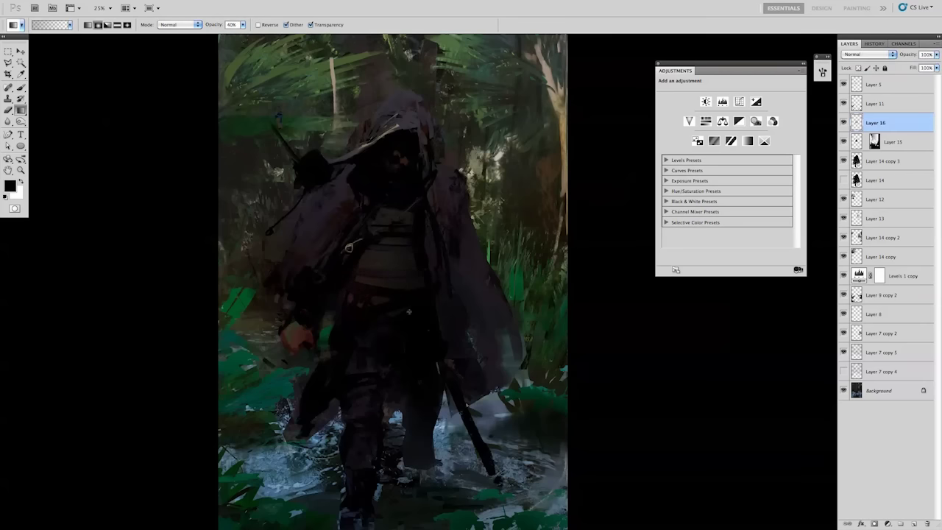
Merge Layer 16 into Layer 15 and darken its midtones to 0.79 with Levels.
{"action": "key", "text": "i"}
{"action": "key", "text": "ctrl+minus"}
{"action": "key", "text": "ctrl+e"}
{"action": "key", "text": "ctrl+l"}
{"action": "left_click_drag", "start_coordinate": [732, 219], "coordinate": [740, 219]}
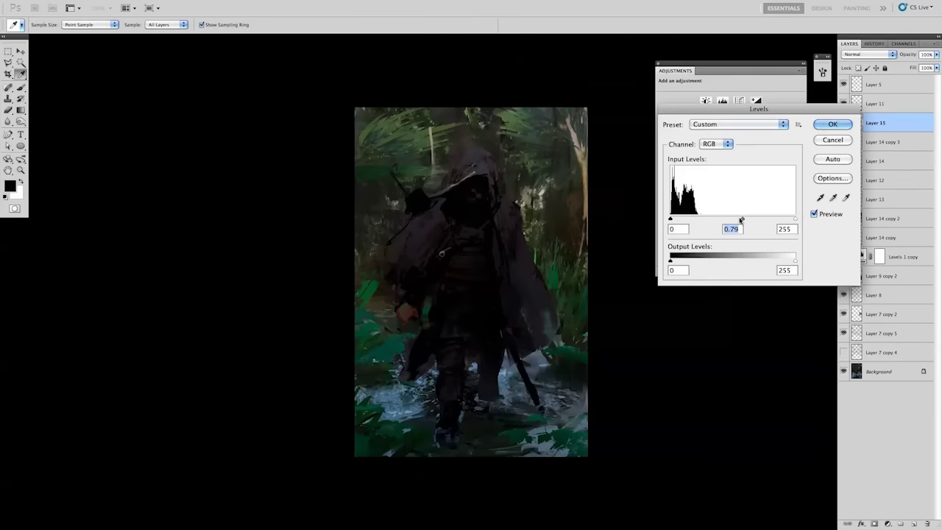
{"action": "key", "text": "Return"}
Duplicate the painting as Layer 7 copy 6, clip it under Layer 11 and set Overlay.
{"action": "double_click", "coordinate": [851, 282]}
{"action": "key", "text": "Return"}
{"action": "key", "text": "ctrl+j"}
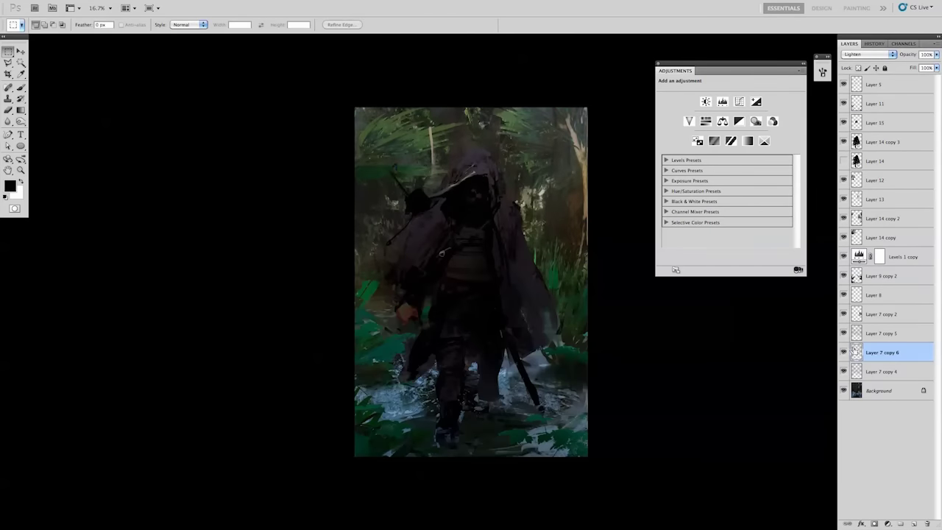
{"action": "left_click_drag", "start_coordinate": [857, 352], "coordinate": [861, 115]}
{"action": "key", "text": "v"}
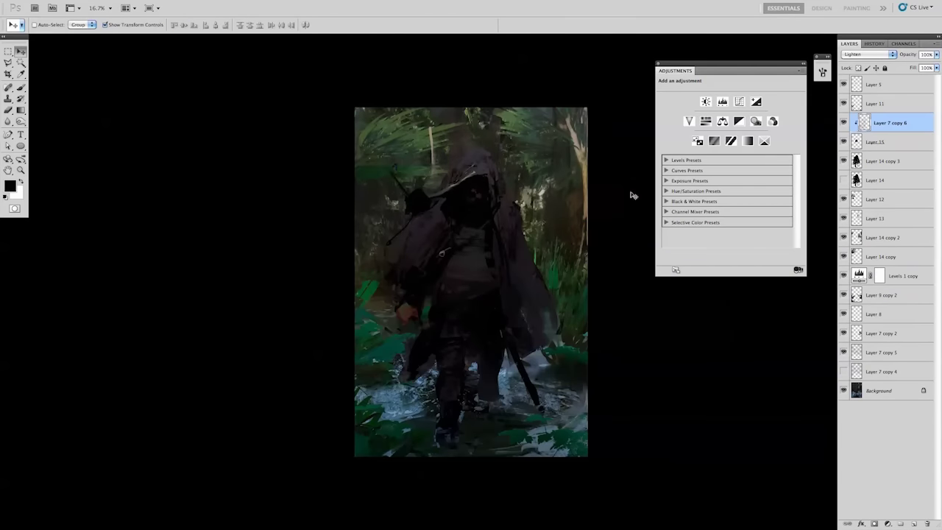
{"action": "key", "text": "shift+plus"}
{"action": "key", "text": "shift+plus"}
{"action": "key", "text": "shift+plus"}
Brighten the Overlay copy with Levels (white input 90) and adjust its hue.
{"action": "key", "text": "i"}
{"action": "key", "text": "ctrl+l"}
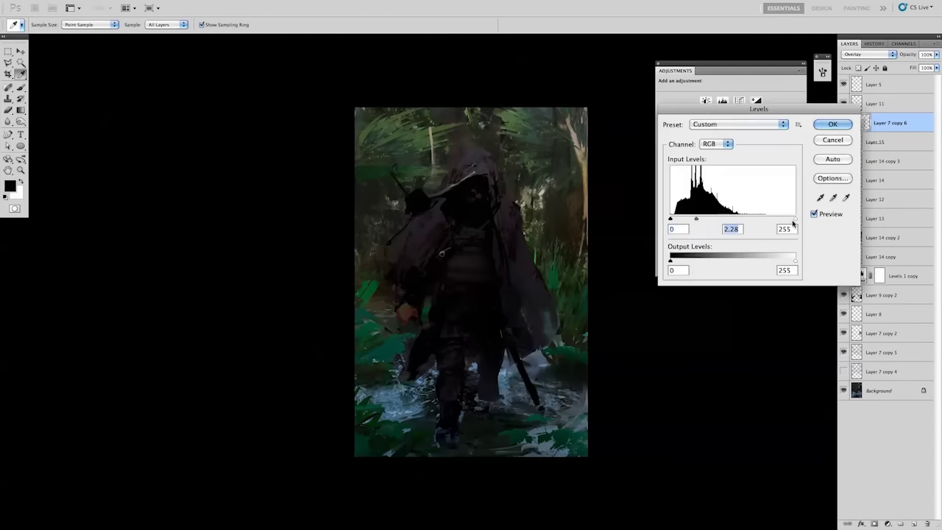
{"action": "mouse_move", "coordinate": [794, 221]}
{"action": "left_mouse_down"}
{"action": "mouse_move", "coordinate": [696, 221]}
{"action": "mouse_move", "coordinate": [751, 212]}
{"action": "mouse_move", "coordinate": [736, 212]}
{"action": "left_mouse_up"}
{"action": "key", "text": "Return"}
{"action": "key", "text": "ctrl+u"}
{"action": "key", "text": "Return"}
Mirror the canvas to check the composition and set the Dodge tool to Highlights.
{"action": "key", "text": "v"}
{"action": "key", "text": "h"}
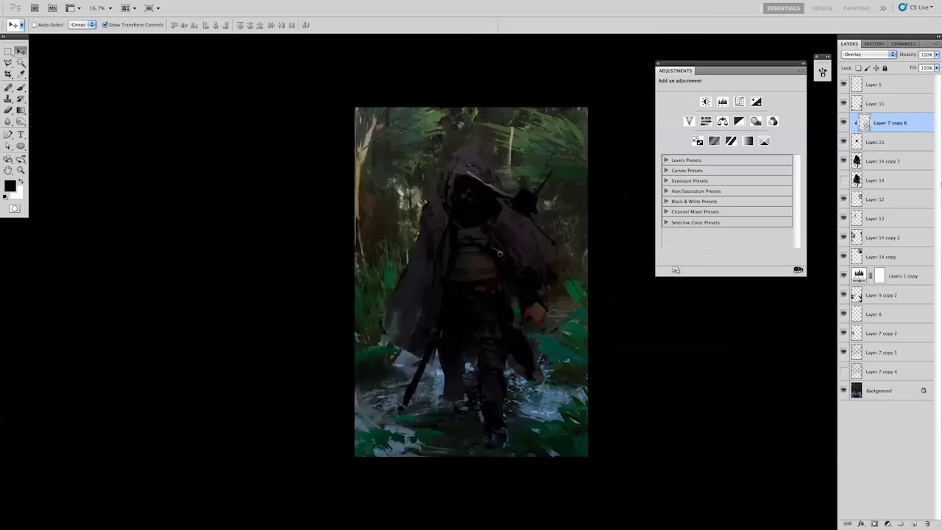
{"action": "key", "text": "b"}
{"action": "scroll", "coordinate": [499, 253], "scroll_direction": "up", "scroll_amount": 1}
{"action": "key", "text": "o"}
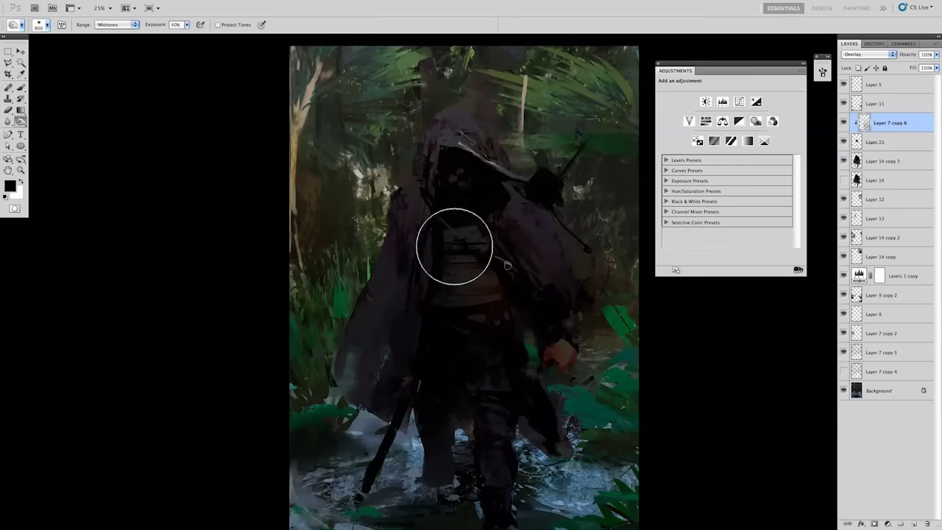
{"action": "left_click", "coordinate": [111, 24]}
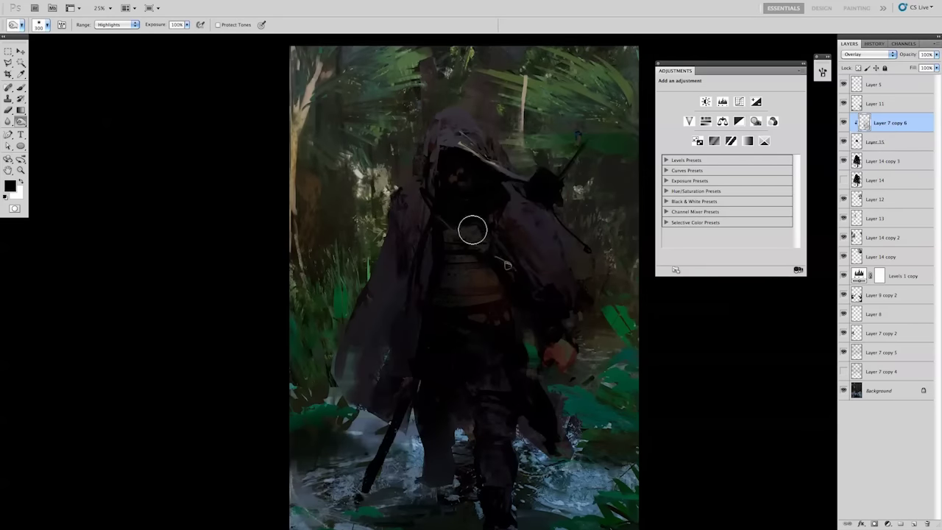
{"action": "key", "text": "b"}
Add Layer 16 at 40% brush opacity and desaturate it to -41 with a slight hue shift.
{"action": "key", "text": "ctrl+shift+alt+n"}
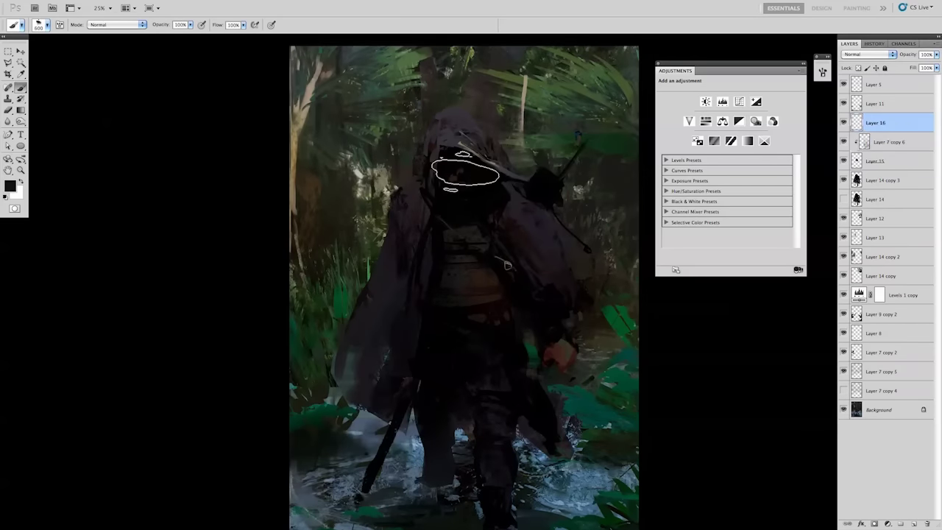
{"action": "key", "text": "4"}
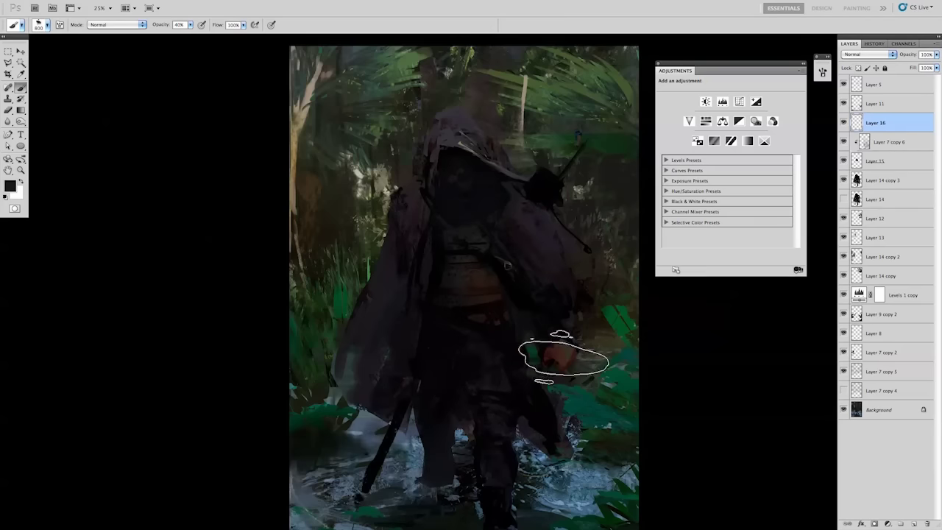
{"action": "key", "text": "ctrl+u"}
{"action": "left_click_drag", "start_coordinate": [739, 238], "coordinate": [718, 239]}
{"action": "left_click_drag", "start_coordinate": [738, 207], "coordinate": [750, 212]}
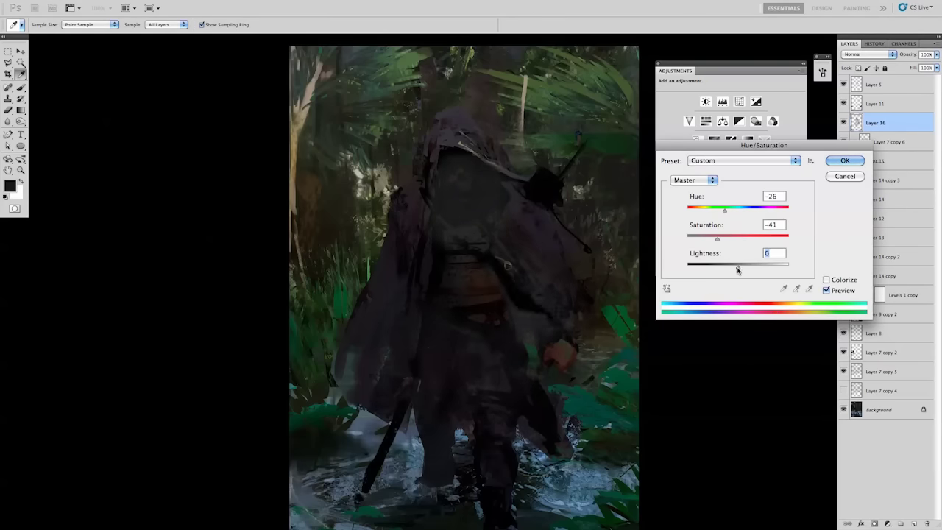
{"action": "key", "text": "Return"}
{"action": "double_click", "coordinate": [912, 123]}
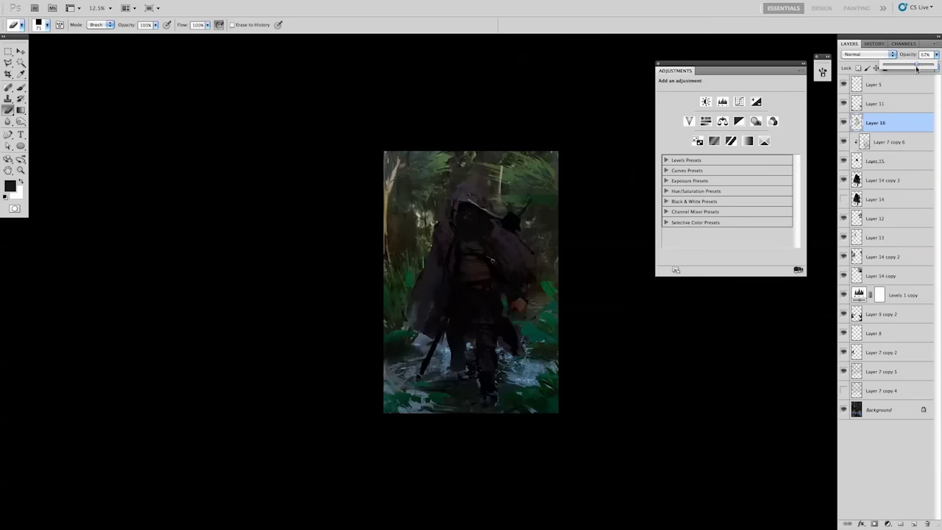
Fade Layer 16 to about 70%, merge the chest layers down, and touch the cloak with a 60 px brush.
{"action": "left_click_drag", "start_coordinate": [936, 55], "coordinate": [916, 68]}
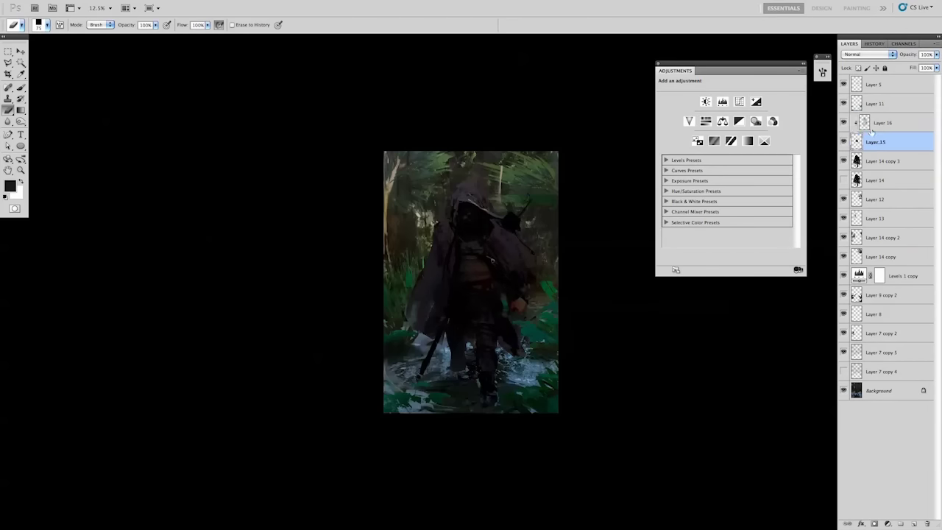
{"action": "key", "text": "ctrl+e"}
{"action": "key", "text": "ctrl+e"}
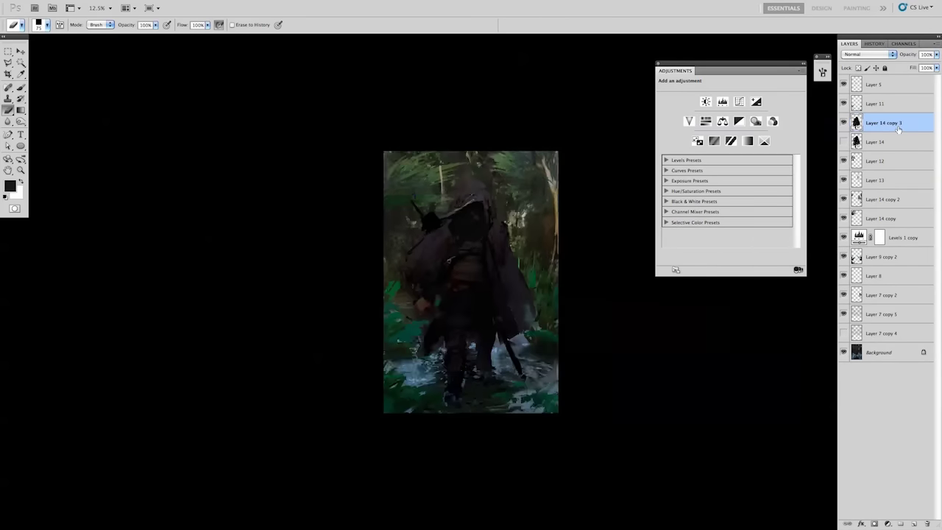
{"action": "key", "text": "comma"}
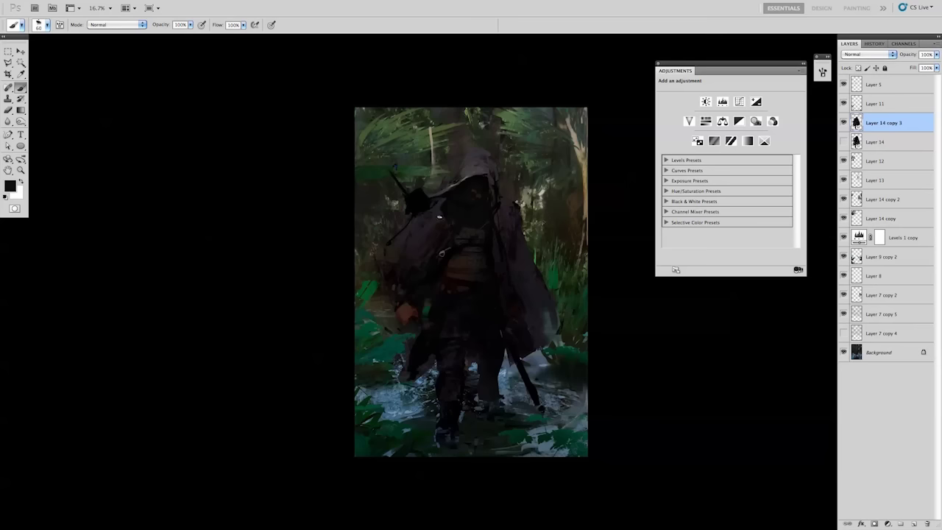
{"action": "left_click", "coordinate": [386, 258]}
Repaint the cloak's left side with a 25 px brush and sampled dark shades, then raise Layer 14.
{"action": "right_click", "coordinate": [451, 142]}
{"action": "scroll", "coordinate": [479, 221], "scroll_direction": "down", "scroll_amount": 3}
{"action": "double_click", "coordinate": [478, 208]}
{"action": "left_click", "coordinate": [413, 270], "text": "alt"}
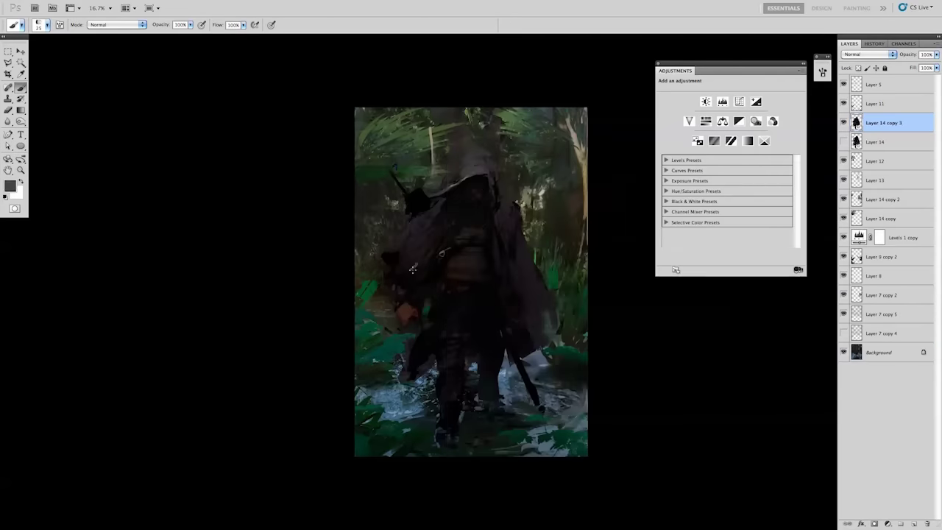
{"action": "left_click", "coordinate": [424, 246], "text": "alt"}
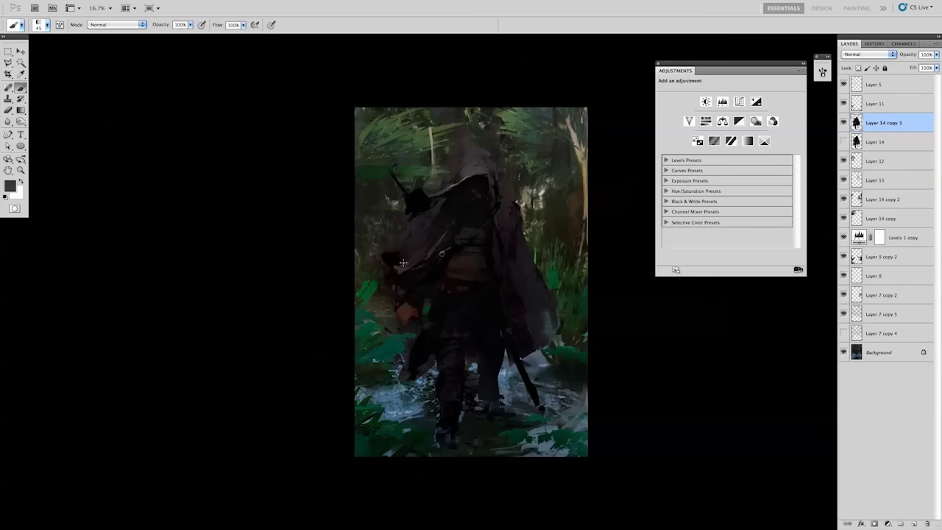
{"action": "left_click", "coordinate": [417, 246], "text": "alt"}
{"action": "left_click", "coordinate": [427, 212], "text": "alt"}
{"action": "left_click", "coordinate": [419, 205], "text": "alt"}
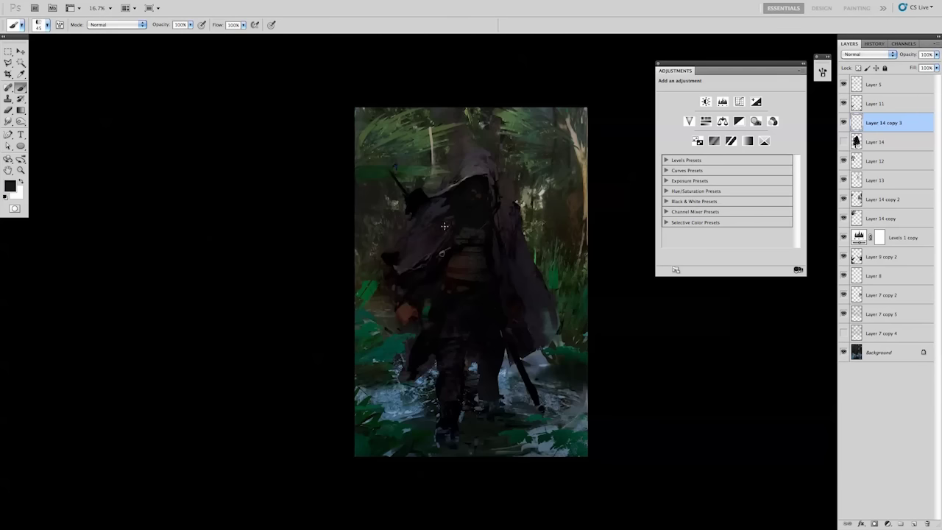
{"action": "left_click", "coordinate": [455, 210], "text": "alt"}
{"action": "key", "text": "alt+bracketleft"}
{"action": "key", "text": "ctrl+bracketright"}
Duplicate the texture into a new layer, move it into place, and set it to Darken.
{"action": "key", "text": "ctrl+j"}
{"action": "key", "text": "v"}
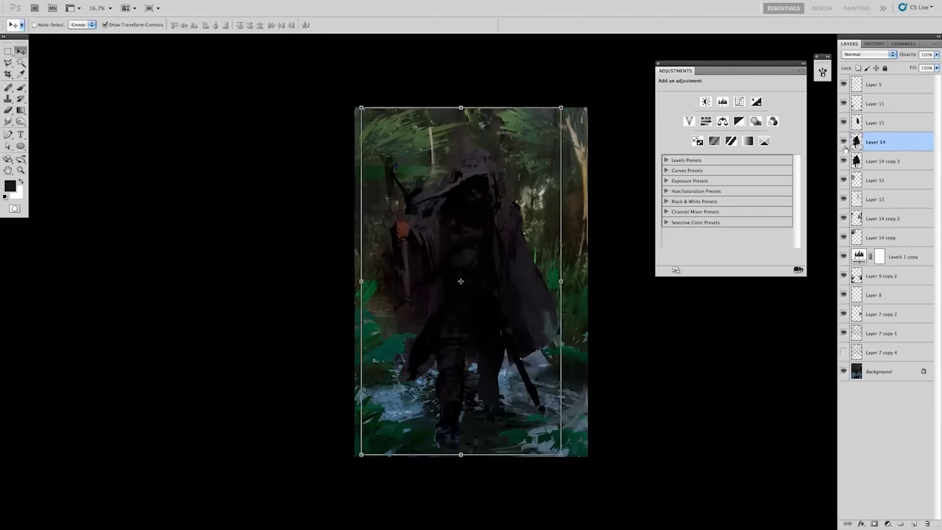
{"action": "left_click_drag", "start_coordinate": [503, 249], "coordinate": [456, 257]}
{"action": "left_click", "coordinate": [869, 53]}
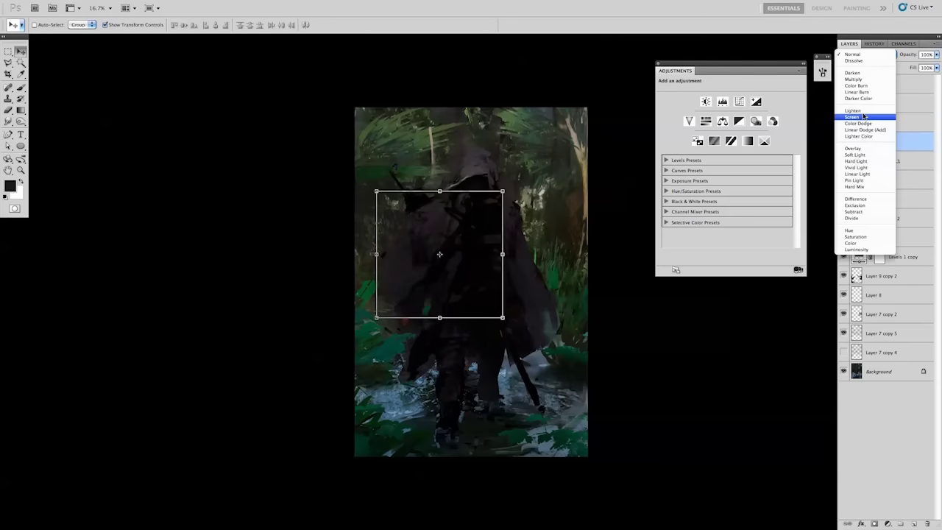
{"action": "left_click", "coordinate": [865, 118]}
{"action": "left_click", "coordinate": [868, 54]}
{"action": "left_click", "coordinate": [865, 33]}
Switch the texture layer to Overlay and brighten it with Levels (white 77, midtones 3.59).
{"action": "key", "text": "ctrl+l"}
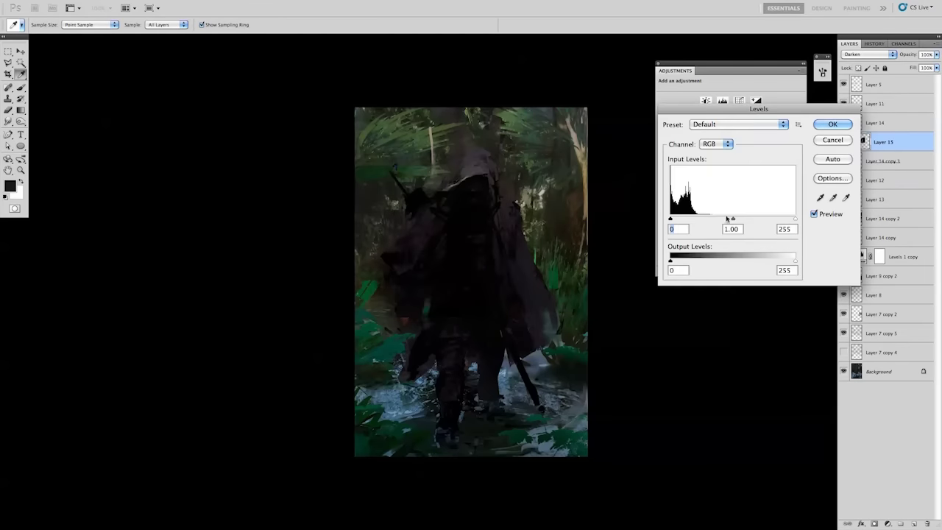
{"action": "left_click_drag", "start_coordinate": [795, 219], "coordinate": [700, 220]}
{"action": "key", "text": "Escape"}
{"action": "left_click", "coordinate": [869, 53]}
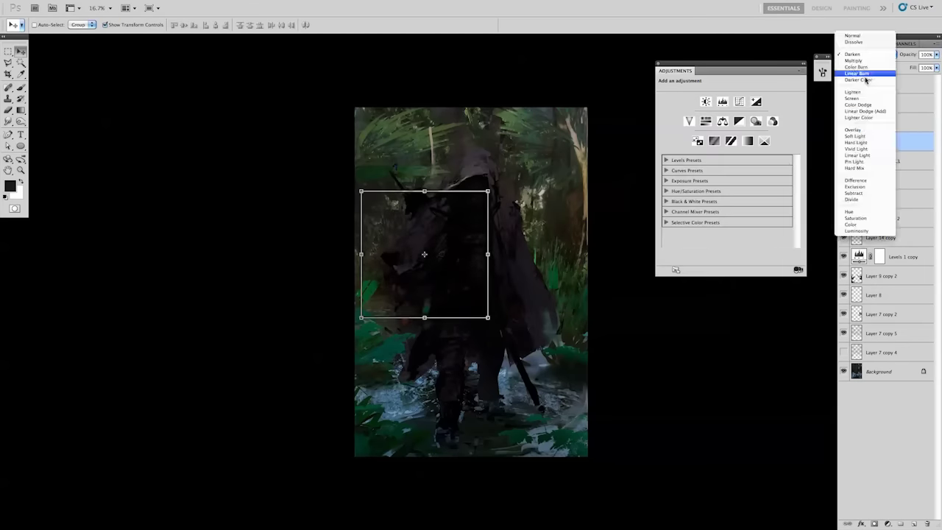
{"action": "left_click", "coordinate": [864, 136]}
{"action": "key", "text": "ctrl+l"}
{"action": "left_click_drag", "start_coordinate": [795, 219], "coordinate": [709, 219]}
{"action": "left_click_drag", "start_coordinate": [732, 218], "coordinate": [676, 219]}
{"action": "key", "text": "Return"}
Duplicate the texture patch and skew it into a parallelogram over the torso.
{"action": "key", "text": "ctrl+t"}
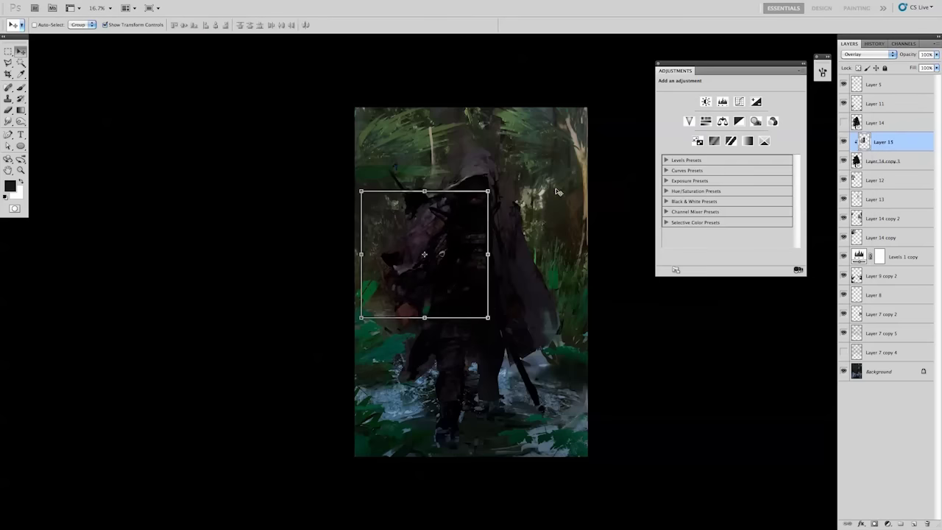
{"action": "key", "text": "Escape"}
{"action": "key", "text": "ctrl+t"}
{"action": "left_click_drag", "start_coordinate": [494, 194], "coordinate": [471, 220]}
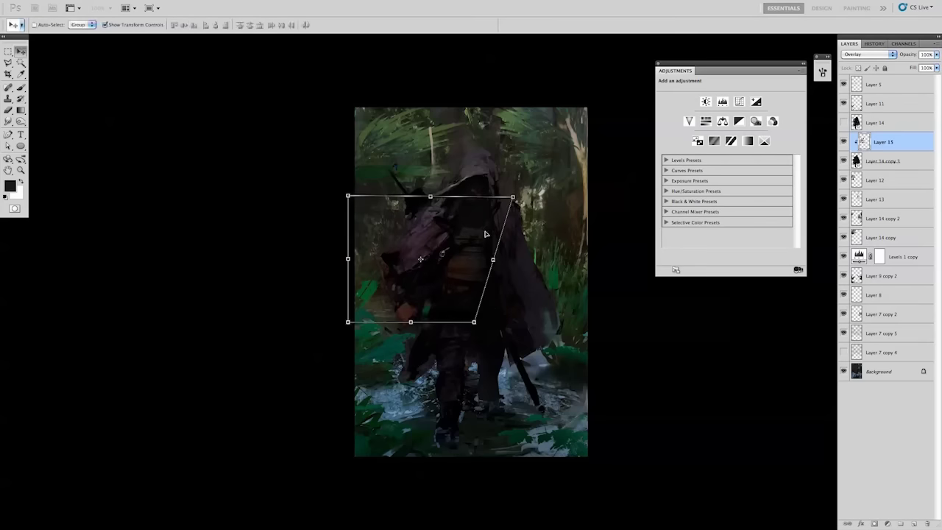
{"action": "key", "text": "ctrl+alt+t"}
{"action": "left_click_drag", "start_coordinate": [424, 254], "coordinate": [464, 179]}
{"action": "left_click_drag", "start_coordinate": [530, 243], "coordinate": [542, 248]}
{"action": "left_click_drag", "start_coordinate": [467, 248], "coordinate": [514, 262]}
{"action": "key", "text": "Return"}
Darken the hood with a 50 px brush stroke and flip the canvas to check the design.
{"action": "key", "text": "b"}
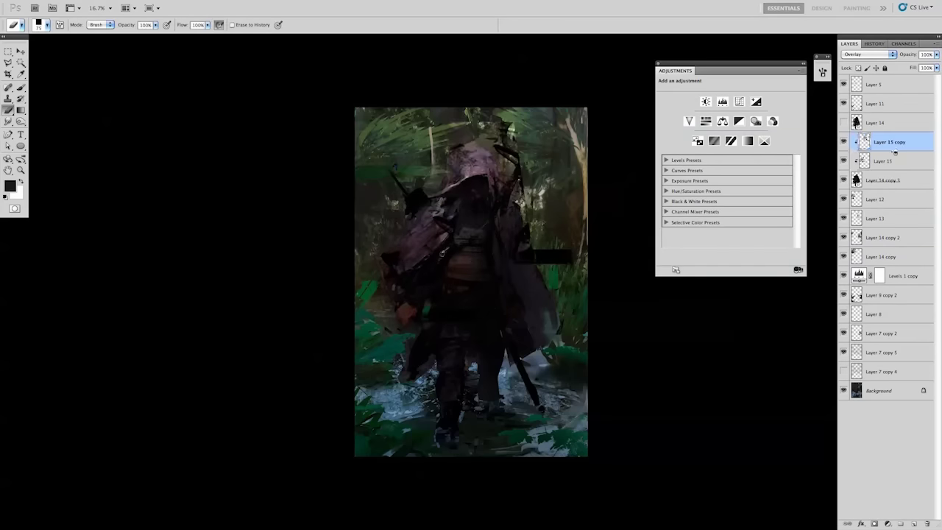
{"action": "right_click", "coordinate": [453, 147]}
{"action": "double_click", "coordinate": [746, 243]}
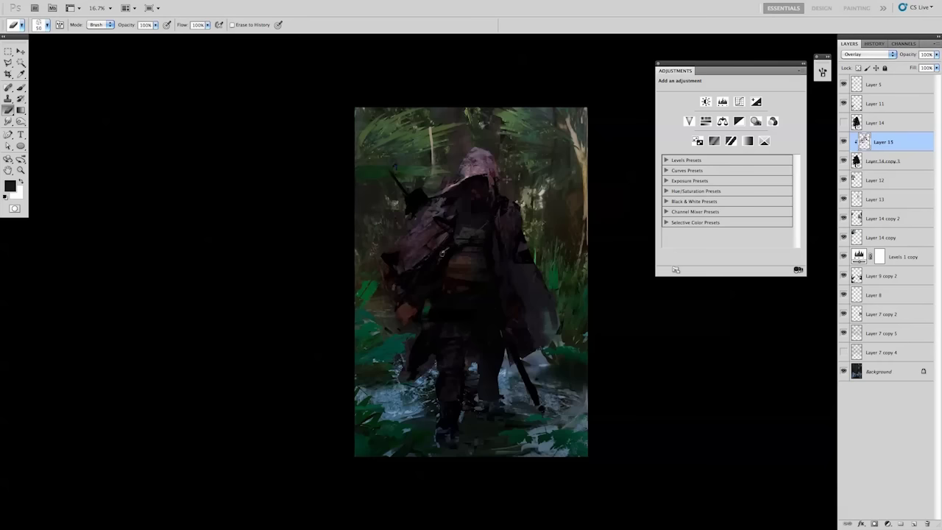
{"action": "left_click_drag", "start_coordinate": [471, 184], "coordinate": [484, 168]}
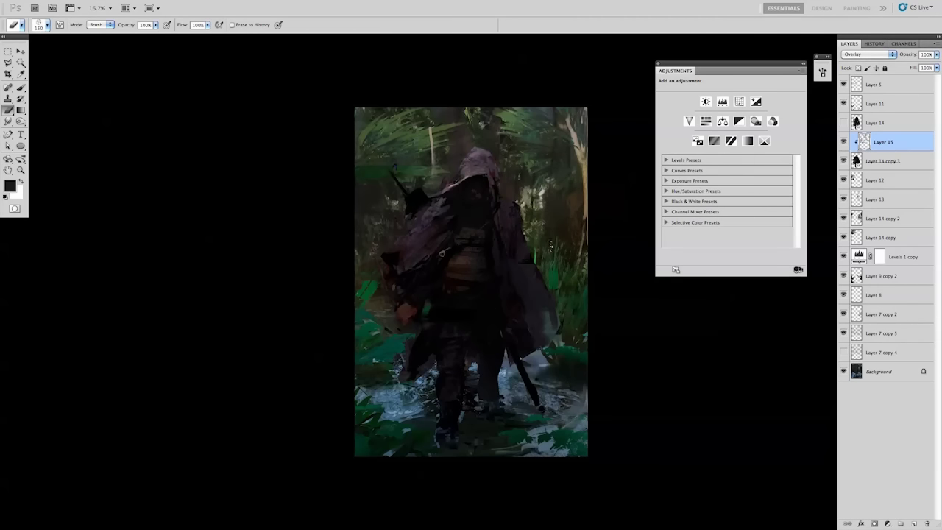
{"action": "key", "text": "ctrl+alt+h"}
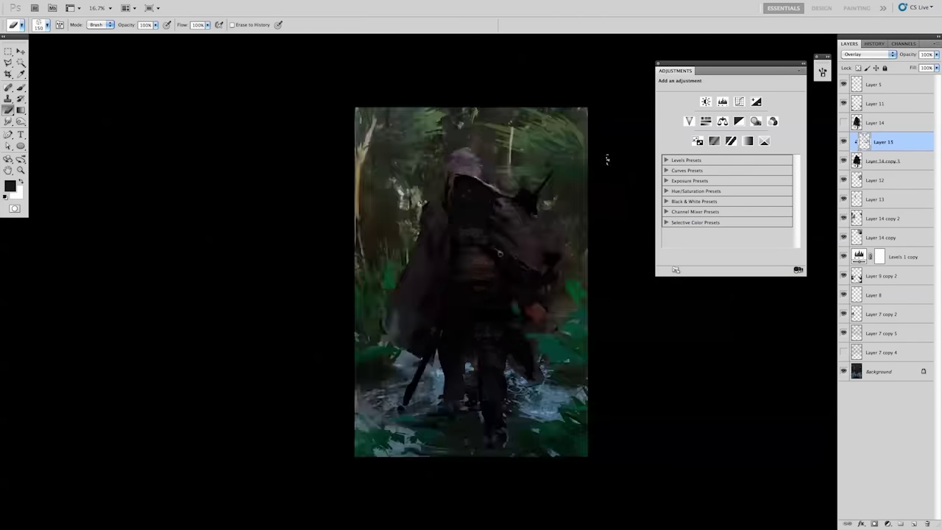
{"action": "key", "text": "b"}
{"action": "key", "text": "r"}
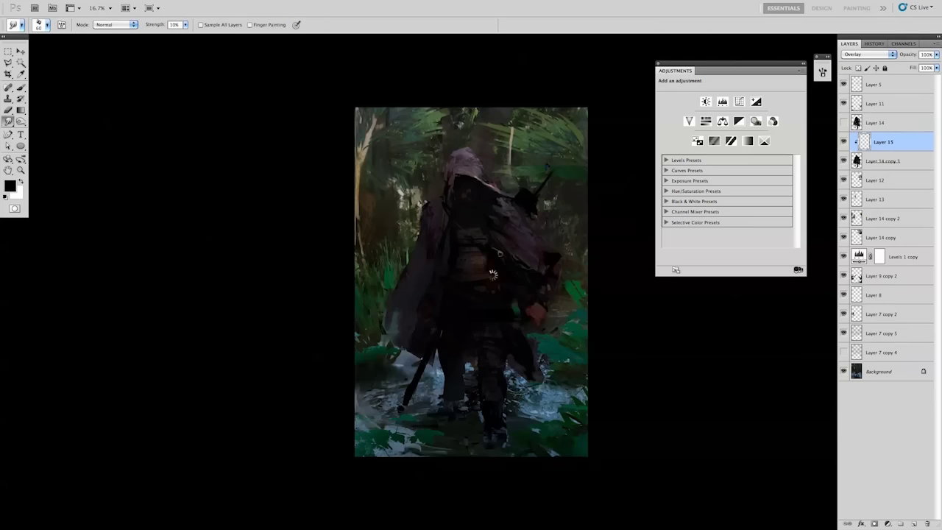
{"action": "key", "text": "b"}
Add a new empty Layer 16 and reset the colours to default black and white.
{"action": "key", "text": "ctrl+shift+alt+n"}
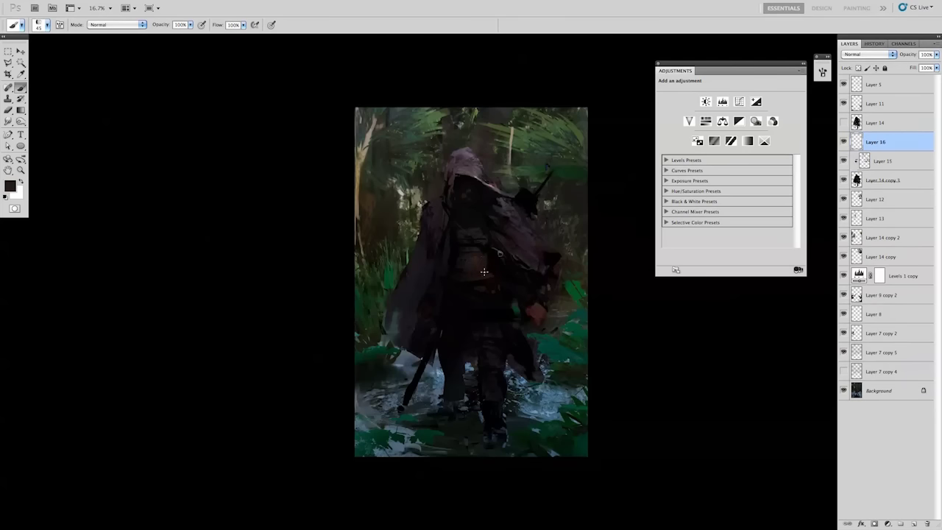
{"action": "key", "text": "r"}
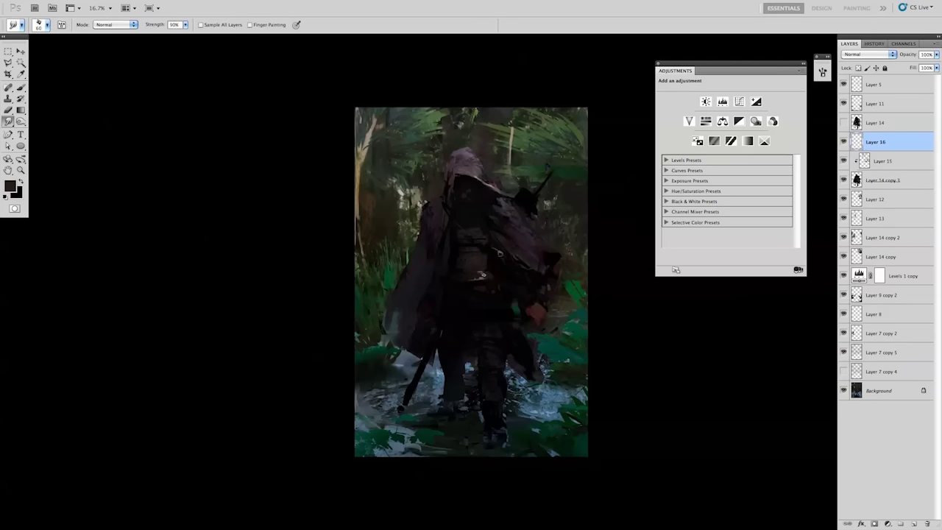
{"action": "key", "text": "b"}
{"action": "key", "text": "d"}
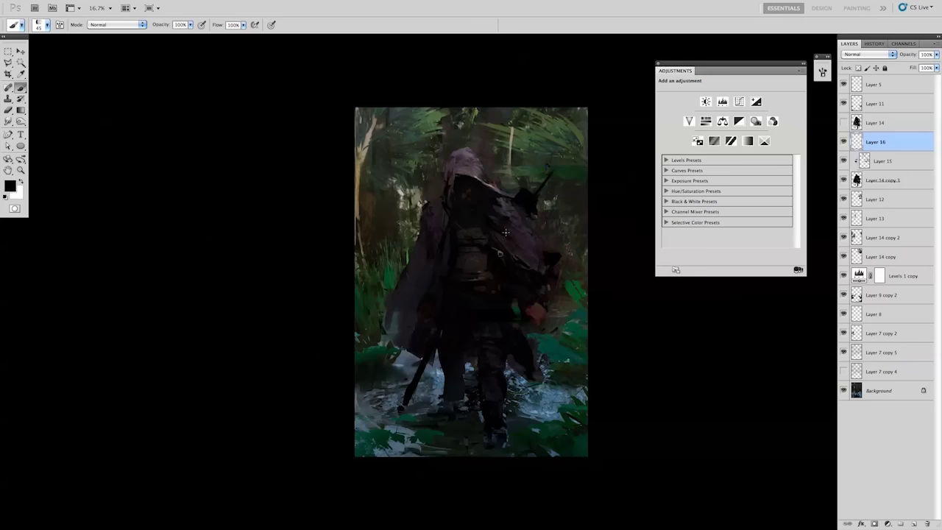
{"action": "key", "text": "r"}
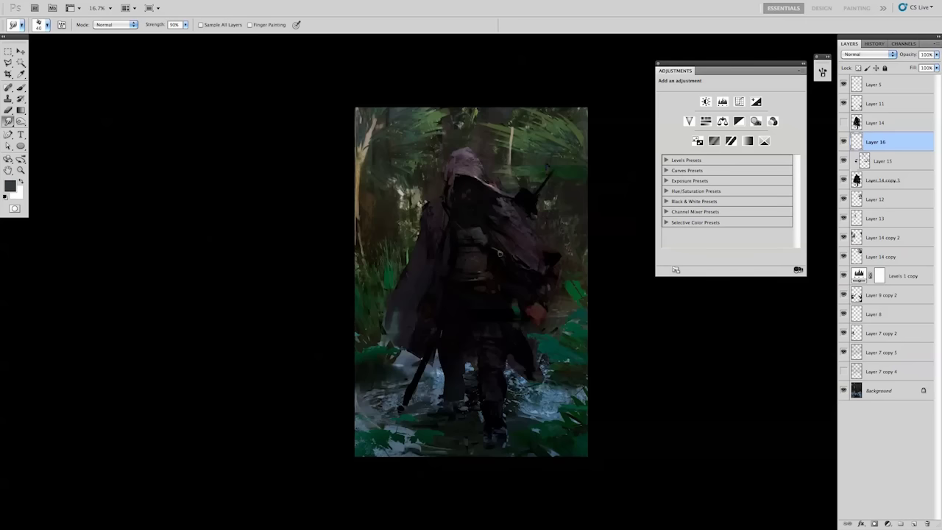
{"action": "key", "text": "b"}
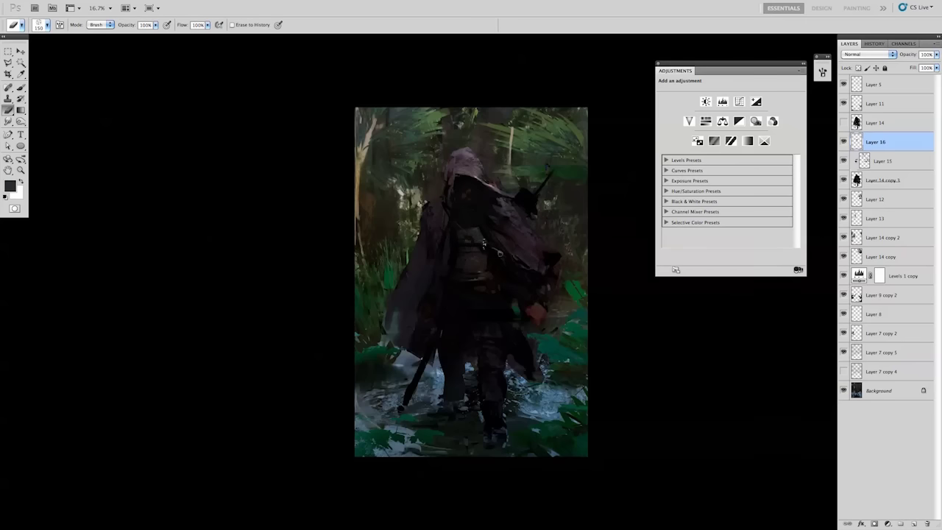
{"action": "key", "text": "ctrl+u"}
Shift the overlay hue to -44, relight the hood top, and merge it into Layer 14 copy 3.
{"action": "left_click_drag", "start_coordinate": [709, 197], "coordinate": [725, 212]}
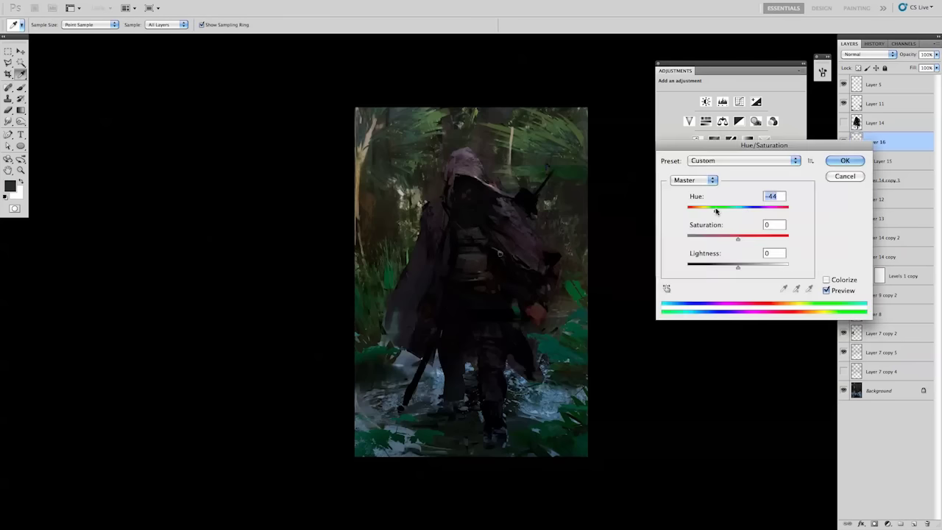
{"action": "key", "text": "Return"}
{"action": "left_click", "coordinate": [455, 157], "text": "alt"}
{"action": "left_click_drag", "start_coordinate": [456, 156], "coordinate": [476, 169]}
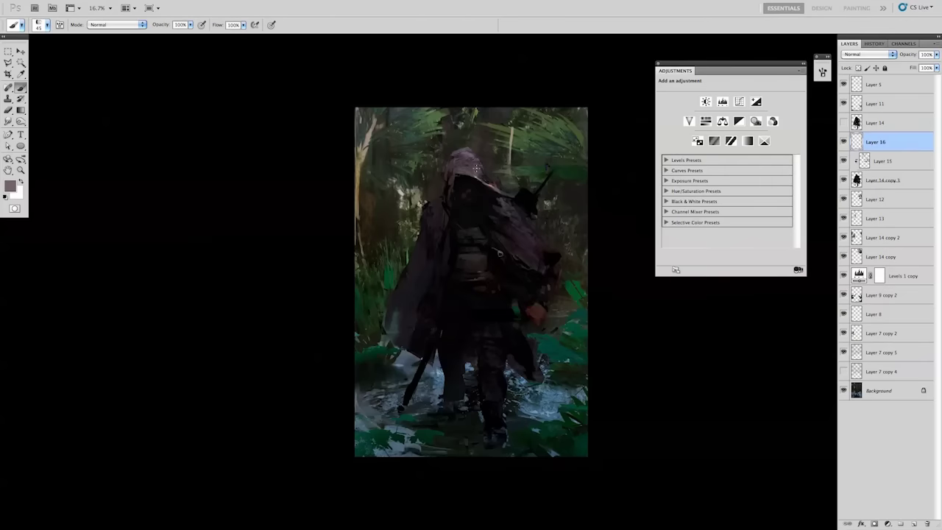
{"action": "left_click", "coordinate": [883, 160]}
{"action": "key", "text": "ctrl+e"}
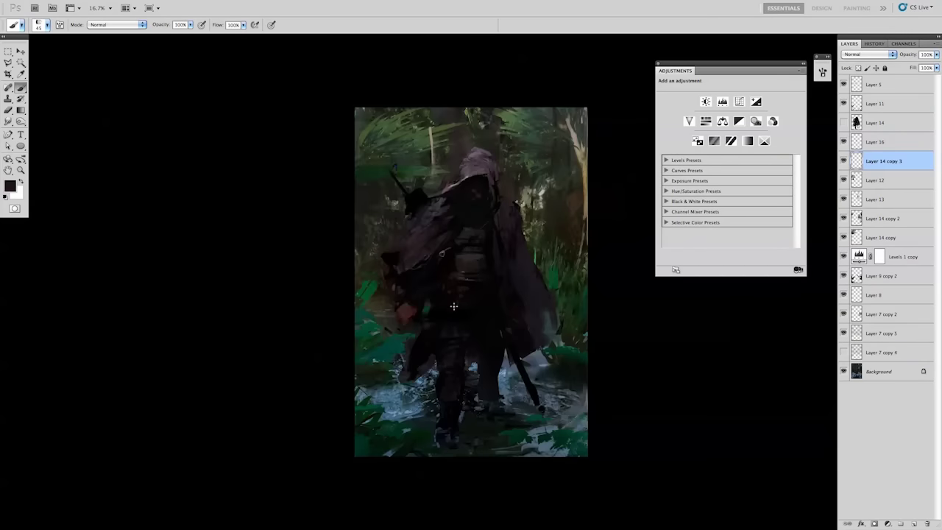
On Layer 16, paint dark brown belt details with eraser touch-ups while zoomed in.
{"action": "key", "text": "r"}
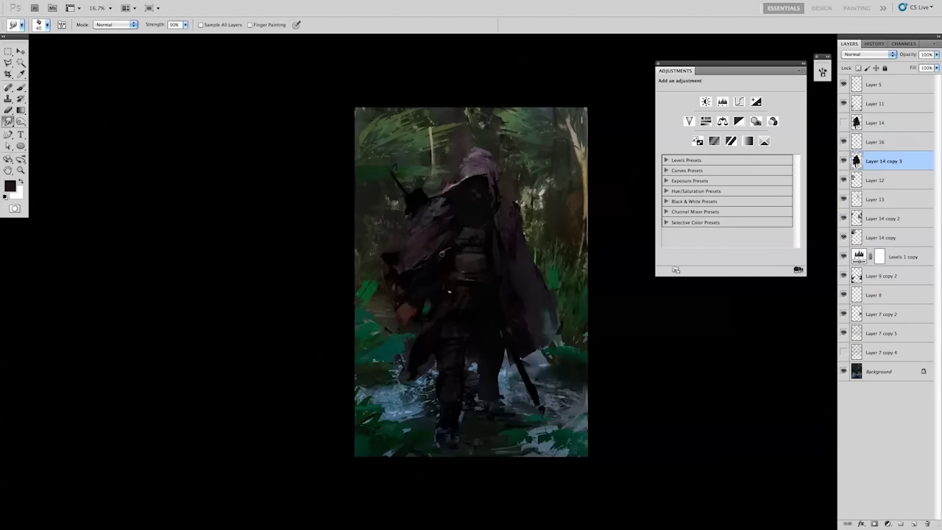
{"action": "key", "text": "b"}
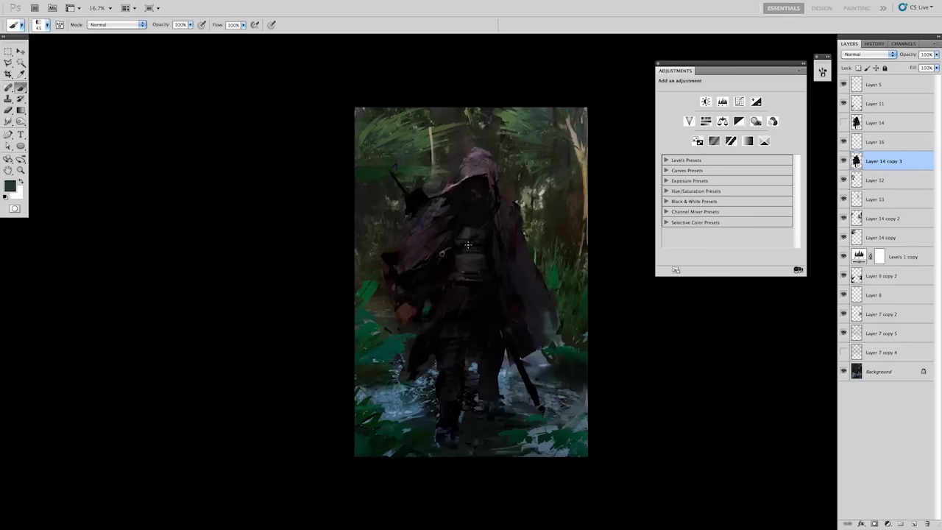
{"action": "key", "text": "d"}
{"action": "key", "text": "alt+bracketright"}
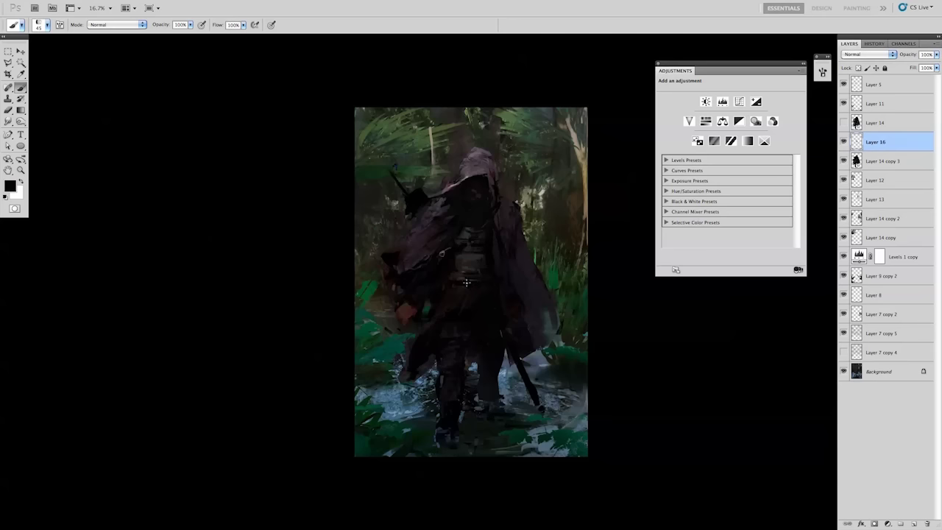
{"action": "key", "text": "ctrl+plus"}
{"action": "left_click", "coordinate": [474, 276], "text": "alt"}
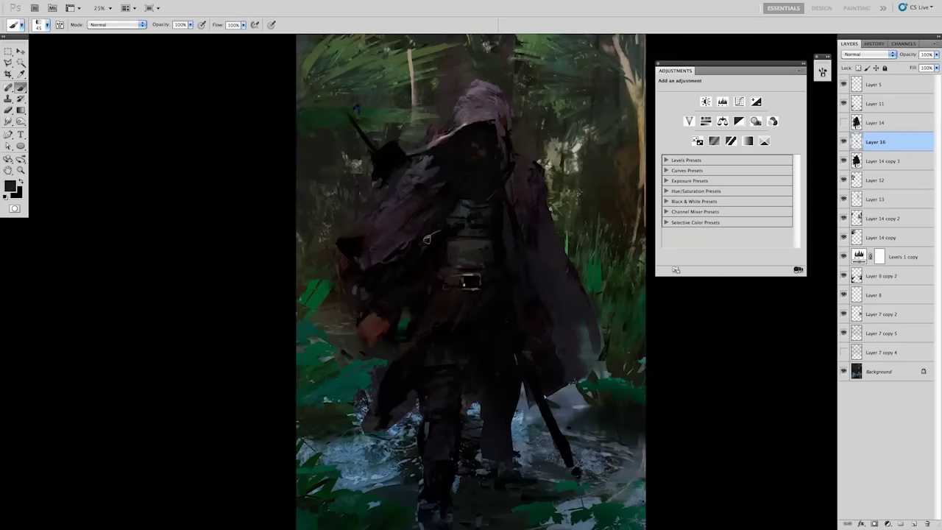
{"action": "key", "text": "e"}
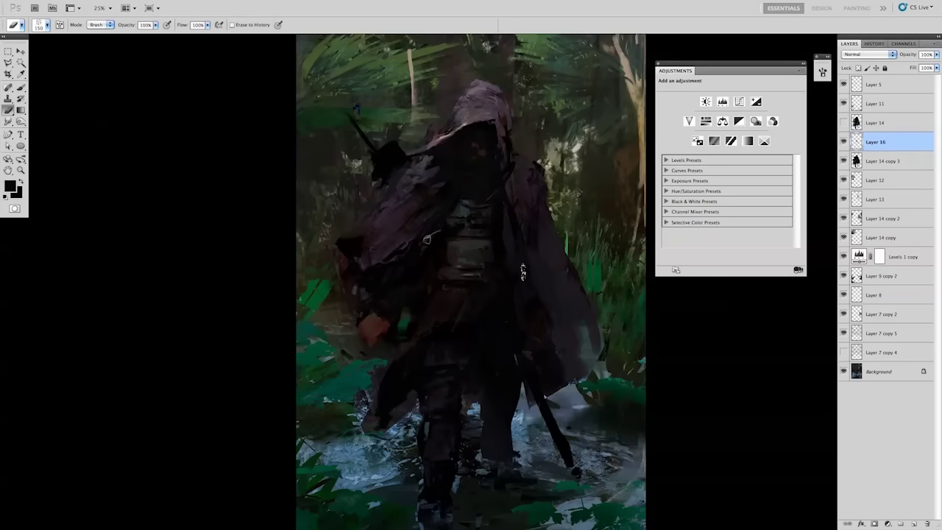
{"action": "key", "text": "b"}
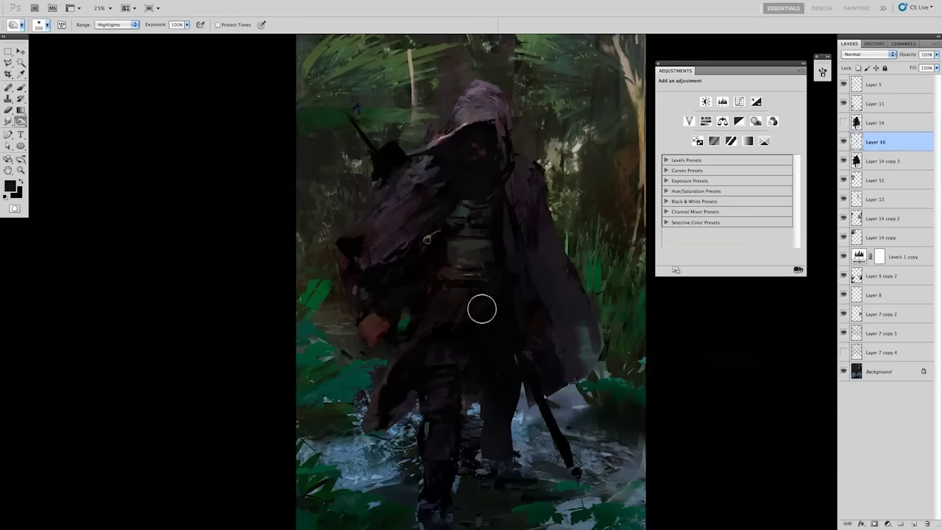
{"action": "key", "text": "e"}
{"action": "key", "text": "ctrl+minus"}
{"action": "key", "text": "ctrl+plus"}
{"action": "key", "text": "b"}
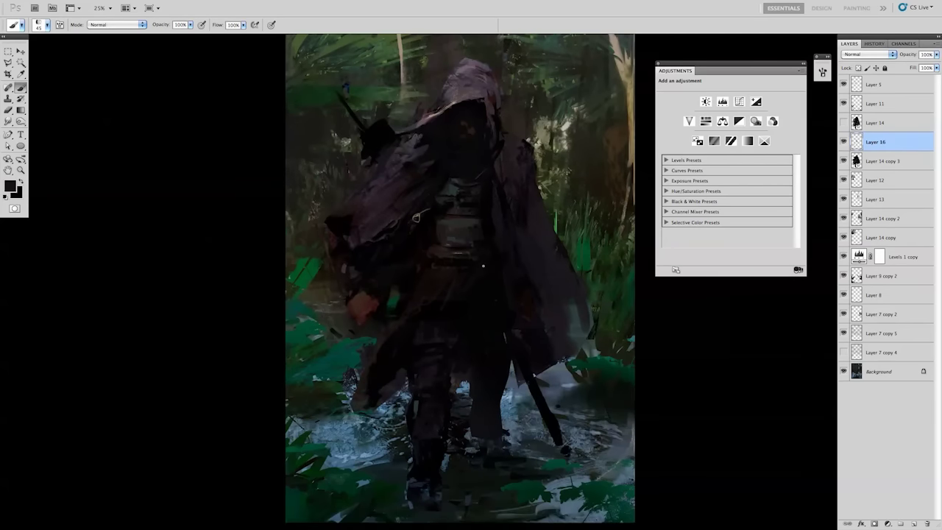
Paint pale belt highlights in muted grey-teal and dark blue-grey, enlarging the brush to 125.
{"action": "left_click", "coordinate": [9, 186]}
{"action": "left_click", "coordinate": [678, 231]}
{"action": "left_click", "coordinate": [650, 197]}
{"action": "key", "text": "Return"}
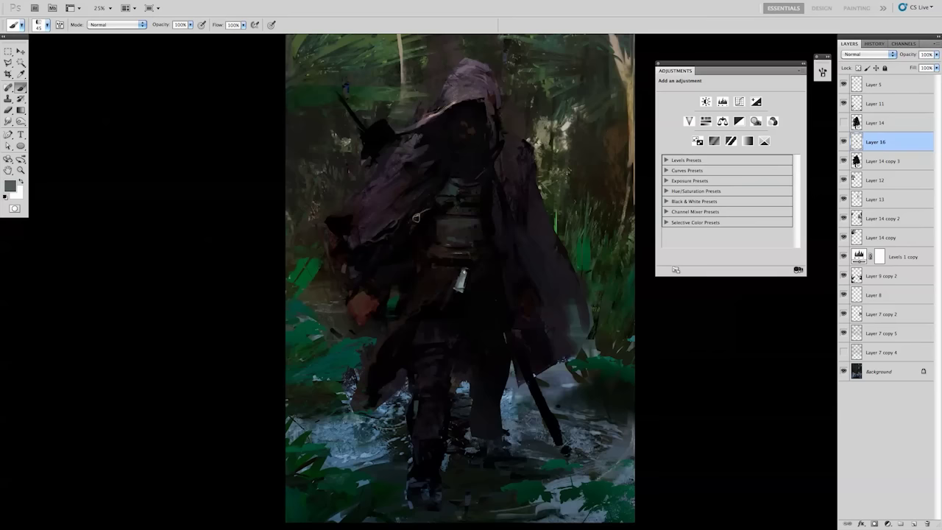
{"action": "left_click", "coordinate": [9, 186]}
{"action": "left_click", "coordinate": [676, 225]}
{"action": "left_click", "coordinate": [570, 246]}
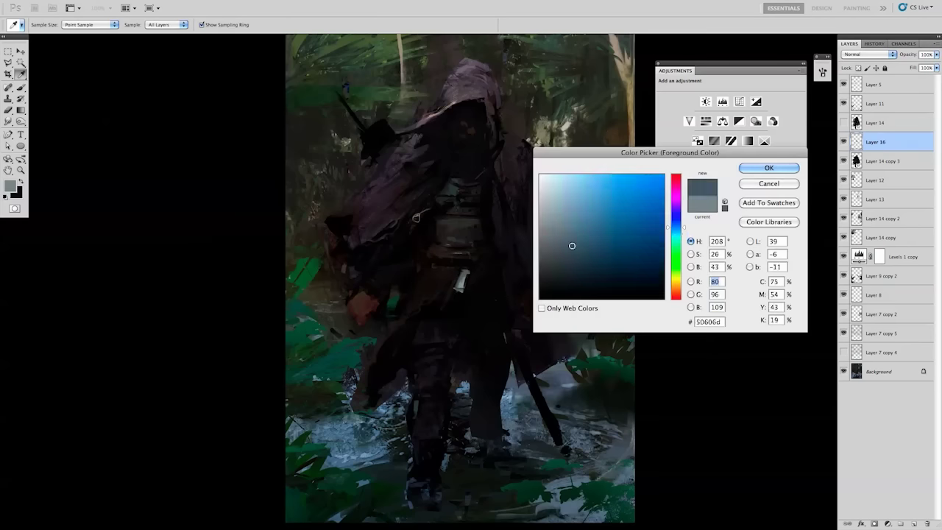
{"action": "key", "text": "Return"}
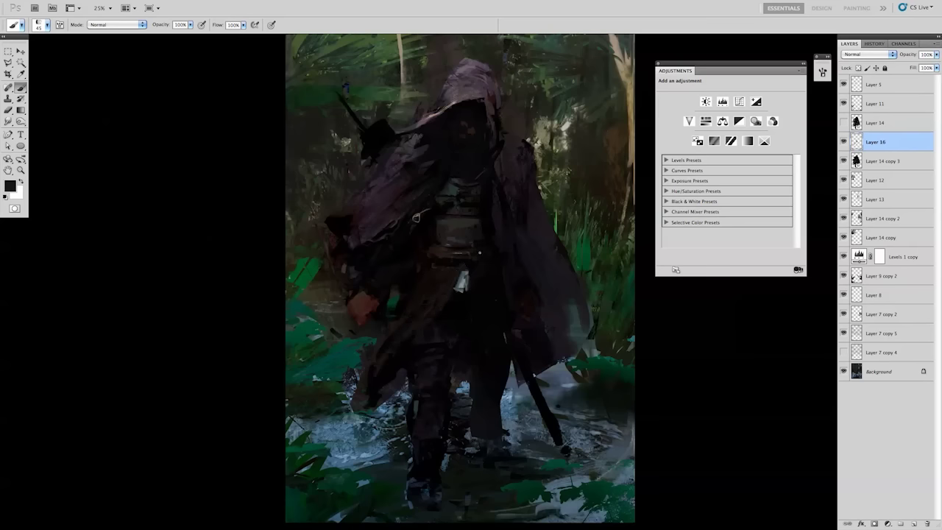
{"action": "key", "text": "bracketright"}
{"action": "key", "text": "bracketright"}
{"action": "key", "text": "bracketright"}
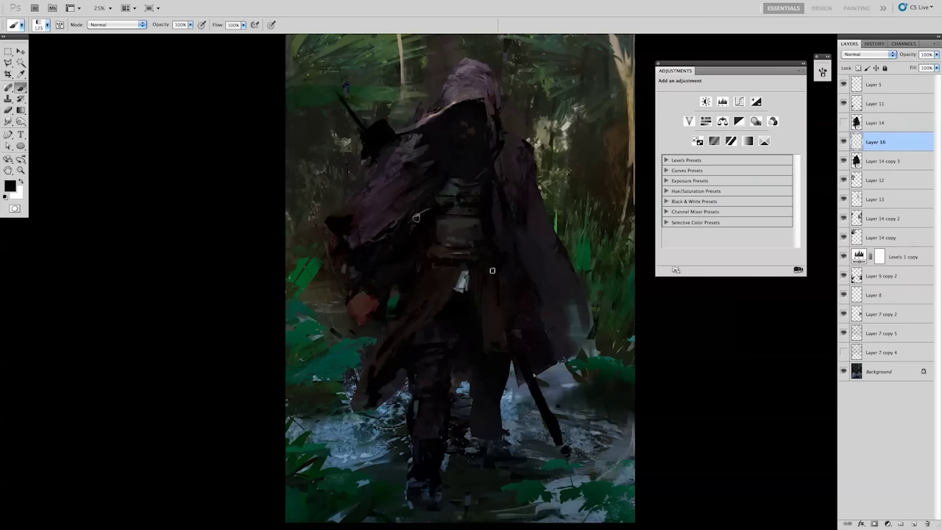
{"action": "key", "text": "o"}
{"action": "key", "text": "ctrl+minus"}
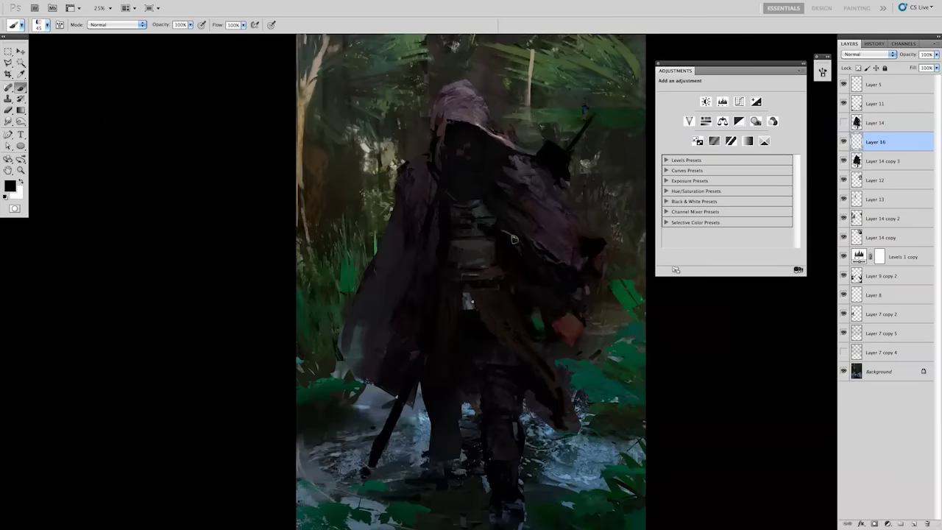
Continue painting and erasing on the figure with a 90 px brush.
{"action": "right_click", "coordinate": [476, 270]}
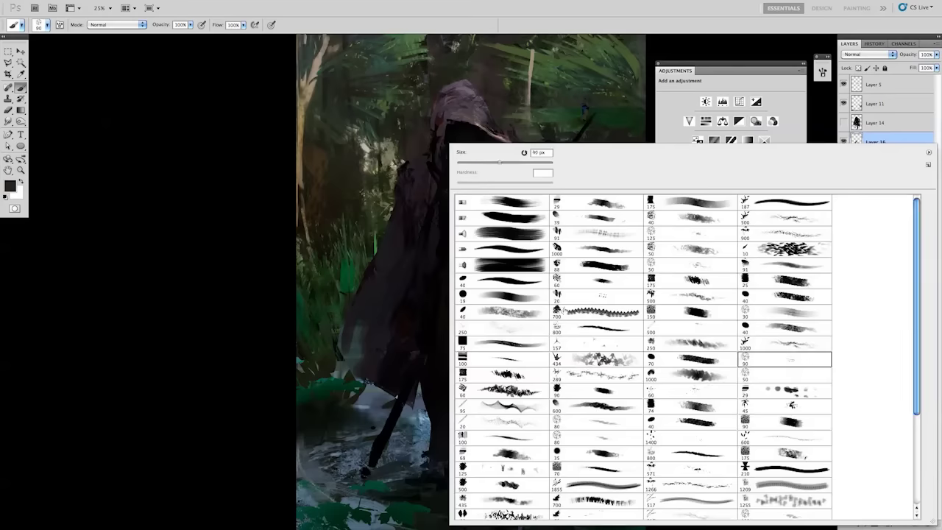
{"action": "double_click", "coordinate": [690, 266]}
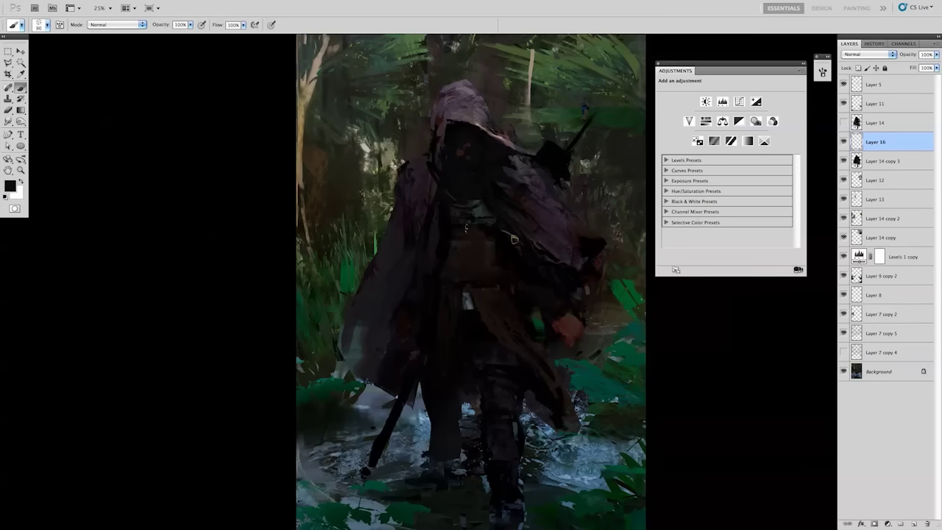
{"action": "key", "text": "ctrl+minus"}
{"action": "key", "text": "ctrl+minus"}
{"action": "key", "text": "ctrl+minus"}
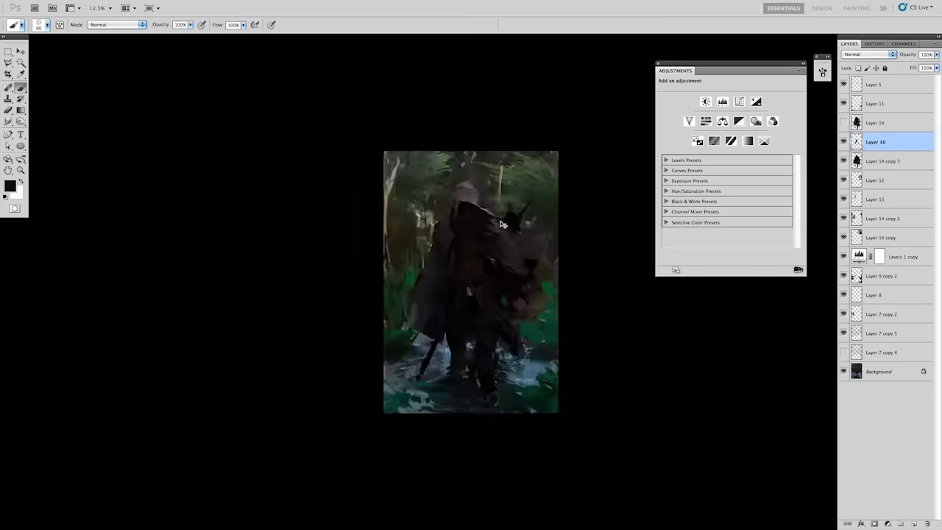
{"action": "key", "text": "ctrl+plus"}
{"action": "key", "text": "e"}
{"action": "key", "text": "b"}
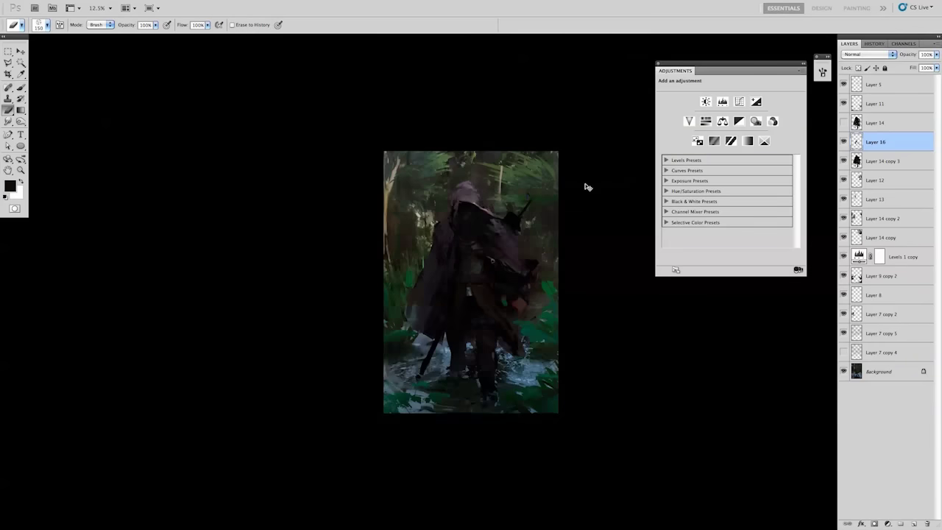
{"action": "key", "text": "ctrl+plus"}
Lasso part of the swordsman on Layer 14 copy 3 and rotate it slightly.
{"action": "key", "text": "alt+bracketleft"}
{"action": "key", "text": "l"}
{"action": "left_click_drag", "start_coordinate": [545, 330], "coordinate": [574, 352]}
{"action": "key", "text": "ctrl+t"}
{"action": "key", "text": "Return"}
{"action": "key", "text": "ctrl+d"}
{"action": "key", "text": "b"}
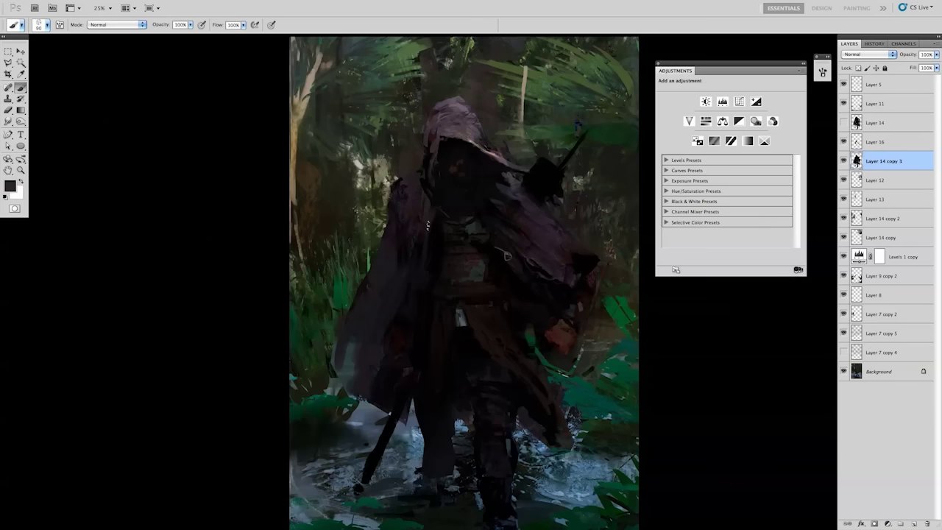
{"action": "key", "text": "ctrl+minus"}
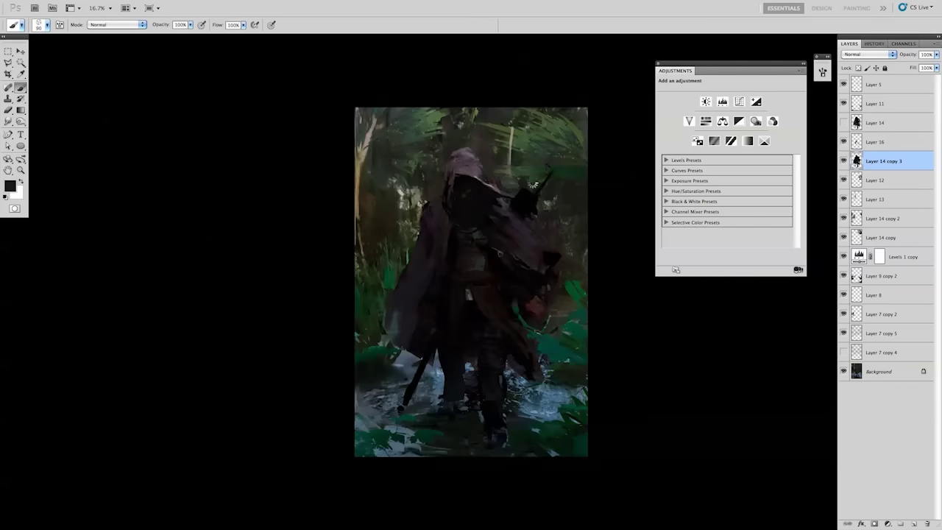
Mirror the painting and narrow the figure layer by pulling its right edge and top-left corner inward.
{"action": "key", "text": "ctrl+shift+h"}
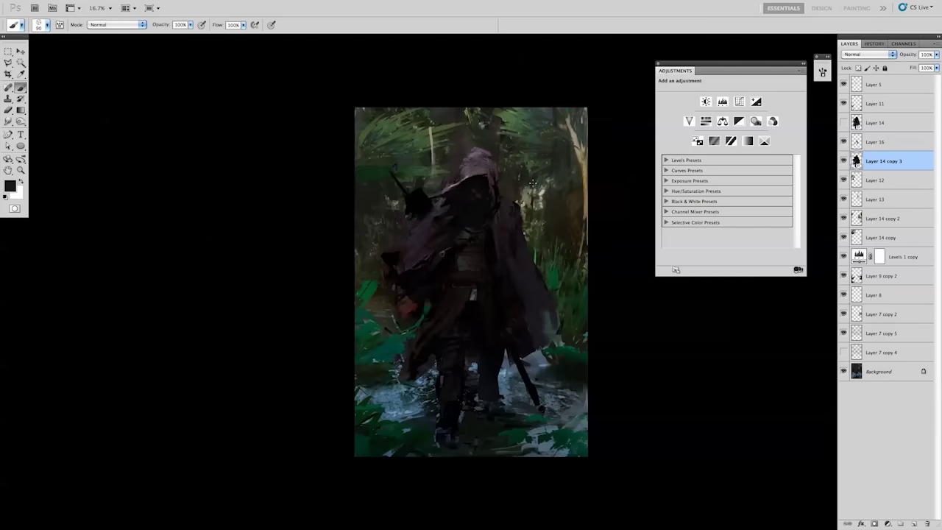
{"action": "key", "text": "ctrl+t"}
{"action": "left_click_drag", "start_coordinate": [588, 282], "coordinate": [563, 280]}
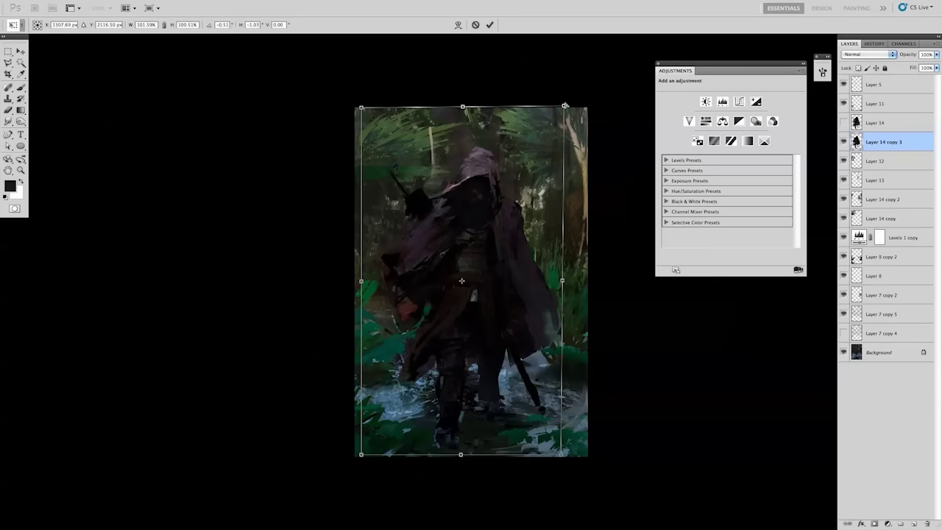
{"action": "left_click_drag", "start_coordinate": [354, 456], "coordinate": [367, 452]}
{"action": "key", "text": "ctrl+z"}
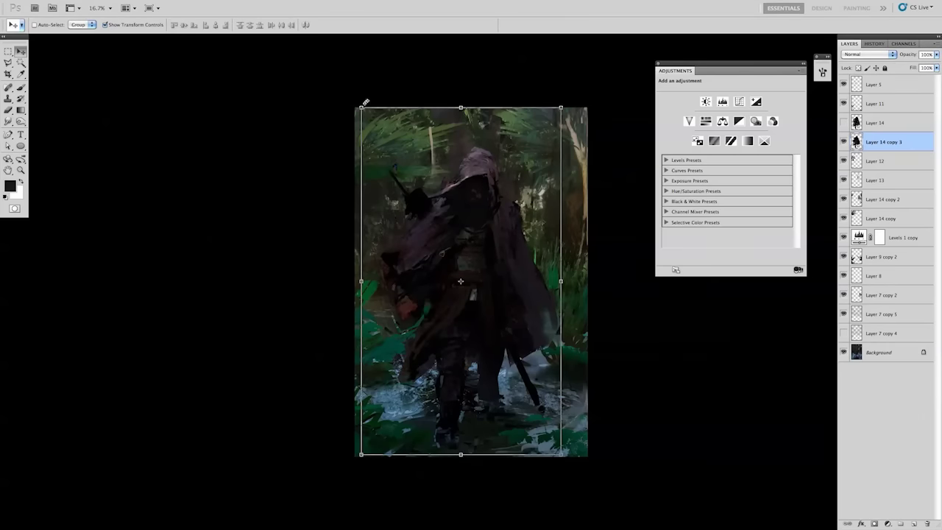
{"action": "left_click_drag", "start_coordinate": [362, 107], "coordinate": [388, 99]}
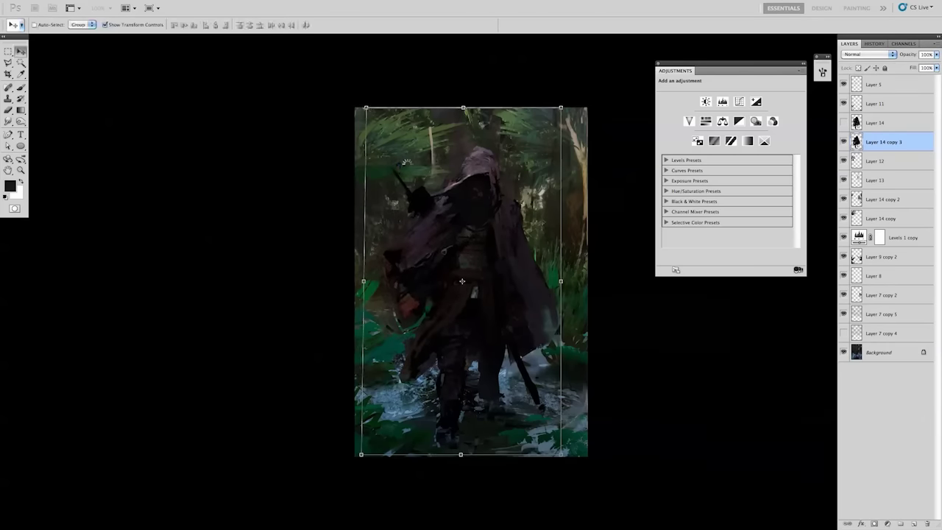
{"action": "key", "text": "Return"}
Pick a purplish grey colour and add a new empty layer for the gradient.
{"action": "key", "text": "g"}
{"action": "left_click", "coordinate": [482, 148], "text": "alt"}
{"action": "key", "text": "ctrl+shift+alt+n"}
Drag a purple gradient over the figure, then two black gradients at 50% down the cloak.
{"action": "left_click_drag", "start_coordinate": [461, 134], "coordinate": [465, 449]}
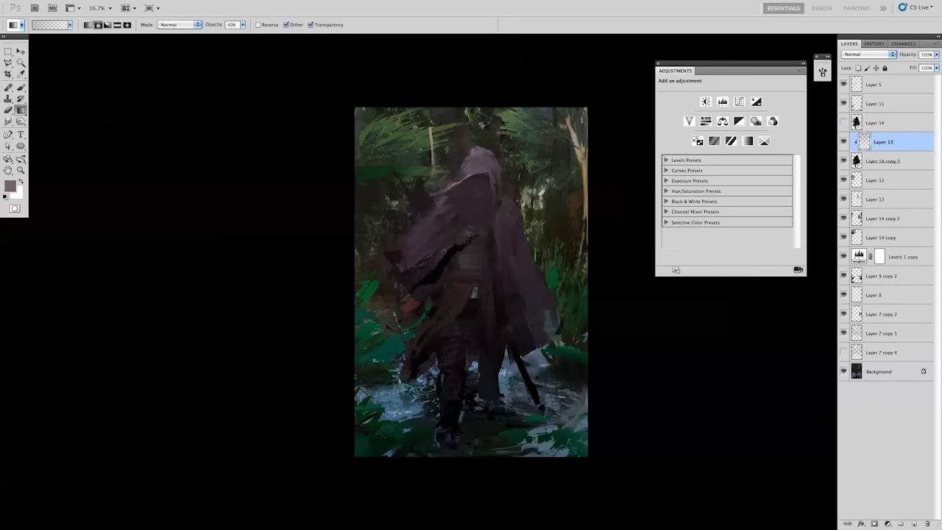
{"action": "key", "text": "d"}
{"action": "key", "text": "5"}
{"action": "left_click_drag", "start_coordinate": [447, 173], "coordinate": [465, 338]}
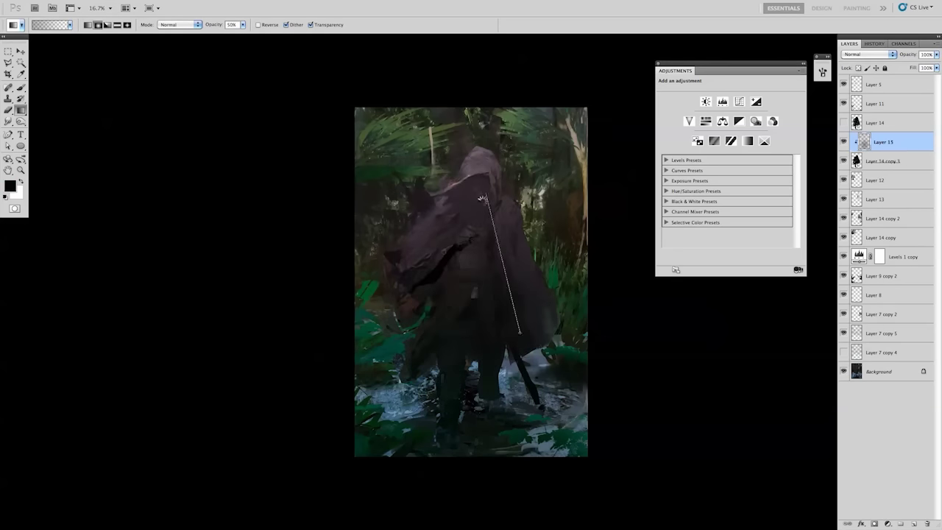
{"action": "left_click_drag", "start_coordinate": [483, 185], "coordinate": [516, 334]}
{"action": "key", "text": "4"}
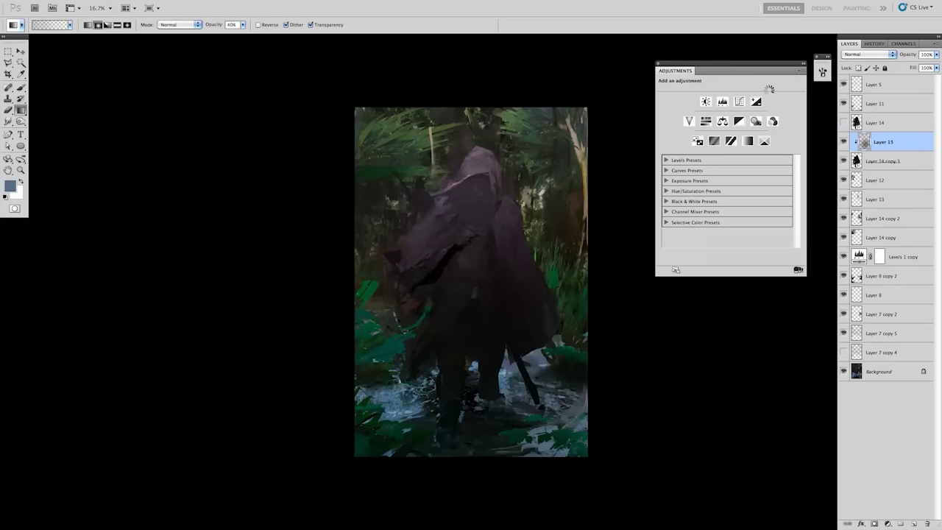
Set the gradient layer to Lighten at 86% opacity, limiting it to lighter underlying areas.
{"action": "left_click", "coordinate": [868, 54]}
{"action": "left_click", "coordinate": [862, 148]}
{"action": "left_click", "coordinate": [868, 53]}
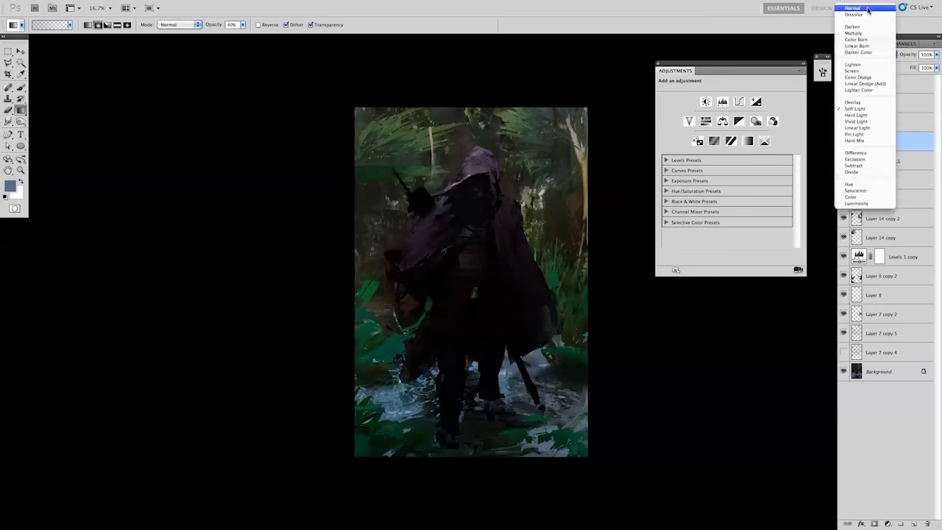
{"action": "left_click", "coordinate": [857, 63]}
{"action": "left_click_drag", "start_coordinate": [907, 54], "coordinate": [897, 54]}
{"action": "double_click", "coordinate": [912, 141]}
{"action": "left_click_drag", "start_coordinate": [736, 308], "coordinate": [727, 308]}
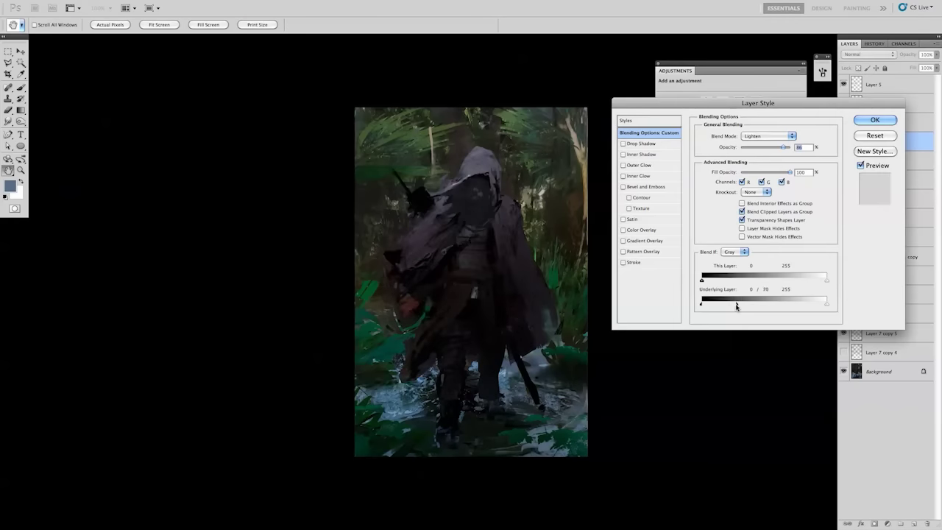
{"action": "left_click", "coordinate": [875, 120]}
Duplicate the Blue channel, boost its contrast with Levels, and load it as a selection.
{"action": "left_click", "coordinate": [843, 141]}
{"action": "left_click", "coordinate": [904, 44]}
{"action": "left_click", "coordinate": [880, 111]}
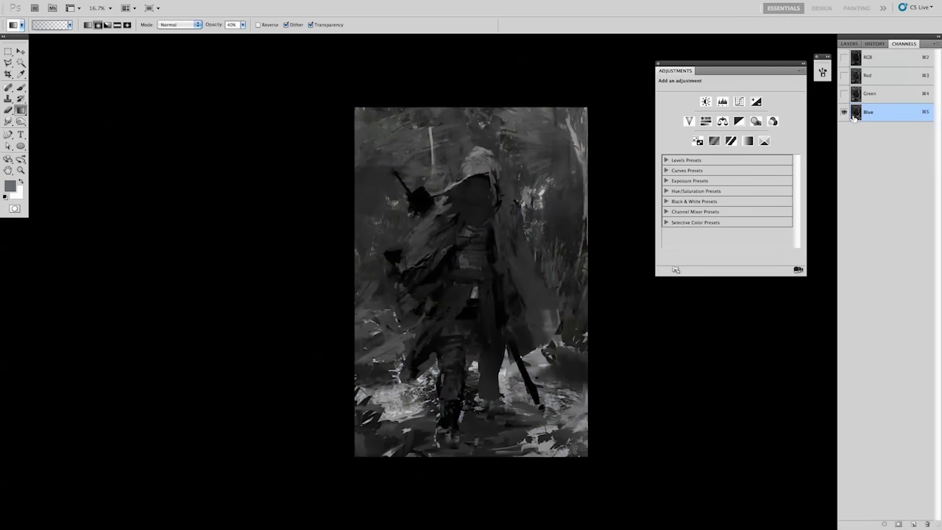
{"action": "key", "text": "m"}
{"action": "left_click_drag", "start_coordinate": [879, 111], "coordinate": [913, 523]}
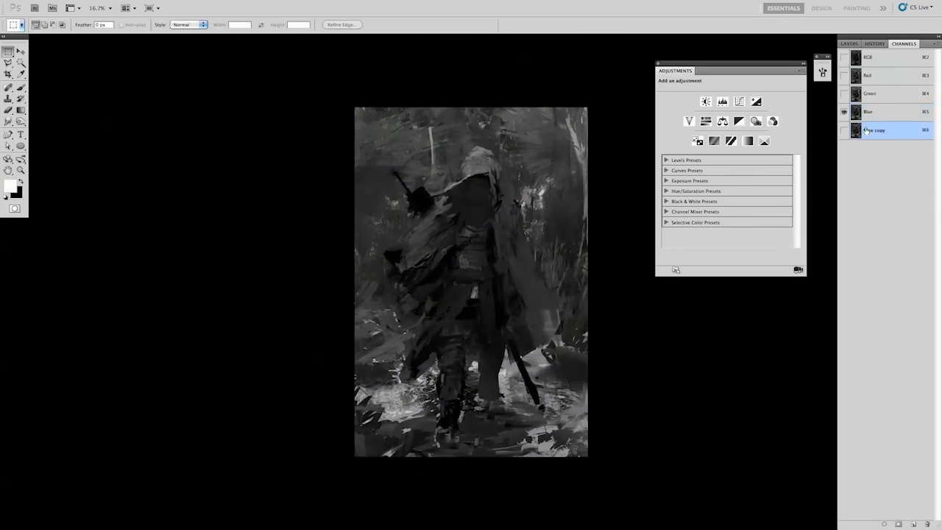
{"action": "key", "text": "d"}
{"action": "key", "text": "x"}
{"action": "key", "text": "ctrl+l"}
{"action": "left_click_drag", "start_coordinate": [795, 218], "coordinate": [754, 218]}
{"action": "left_click_drag", "start_coordinate": [712, 218], "coordinate": [720, 218]}
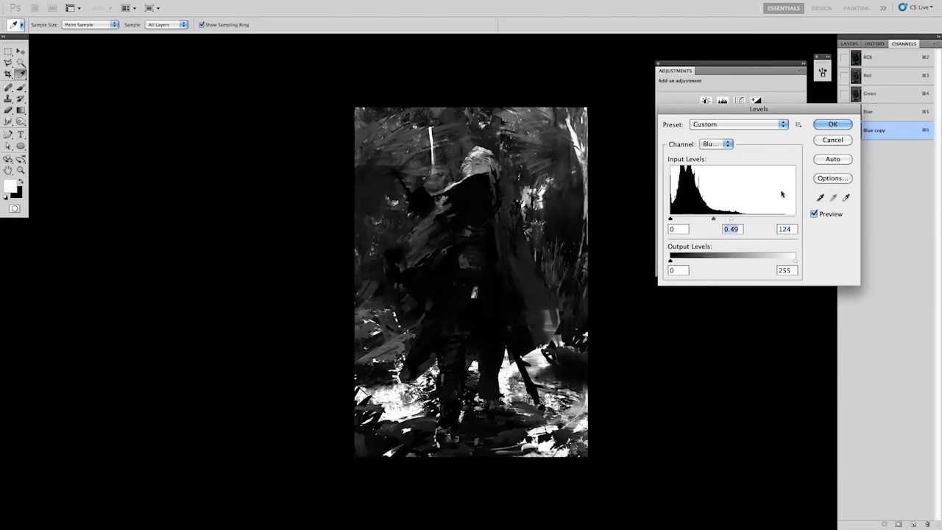
{"action": "key", "text": "Return"}
{"action": "left_click", "coordinate": [856, 130], "text": "ctrl"}
Mask the gradient layer with the Blue-channel selection and raise the mask's contrast with Levels.
{"action": "key", "text": "ctrl+2"}
{"action": "left_click", "coordinate": [850, 43]}
{"action": "left_click", "coordinate": [844, 141]}
{"action": "left_click", "coordinate": [876, 141]}
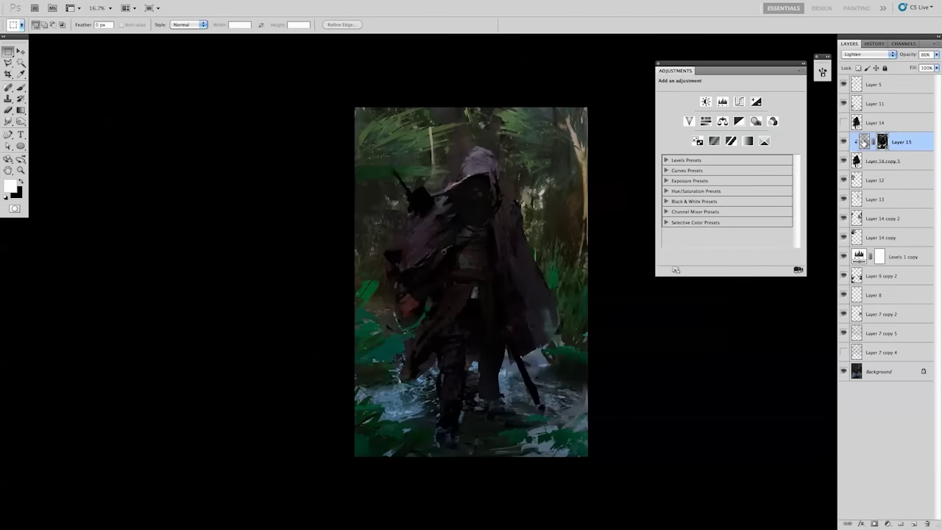
{"action": "key", "text": "ctrl+l"}
{"action": "left_click_drag", "start_coordinate": [795, 219], "coordinate": [738, 219]}
{"action": "key", "text": "Return"}
Duplicate the gradient layer, set the copy to Darken, and mirror the painting horizontally.
{"action": "key", "text": "ctrl+j"}
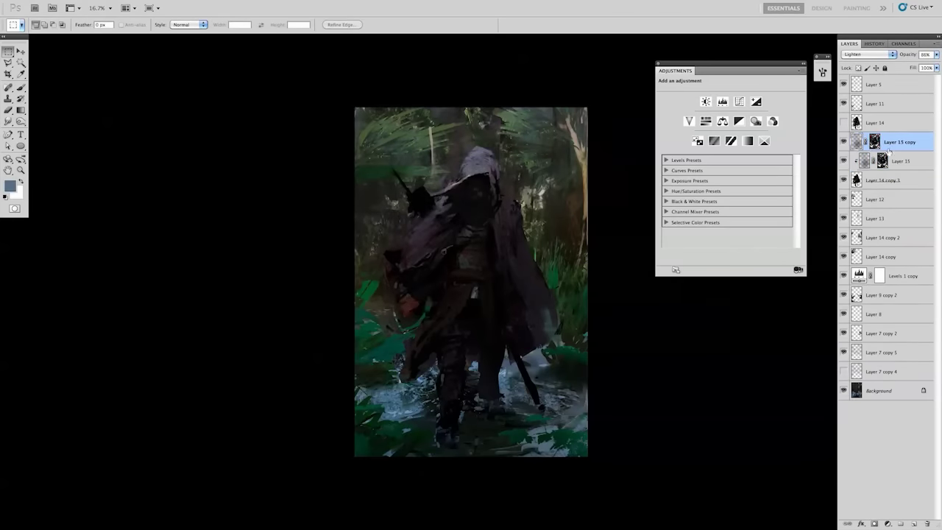
{"action": "left_click", "coordinate": [869, 54]}
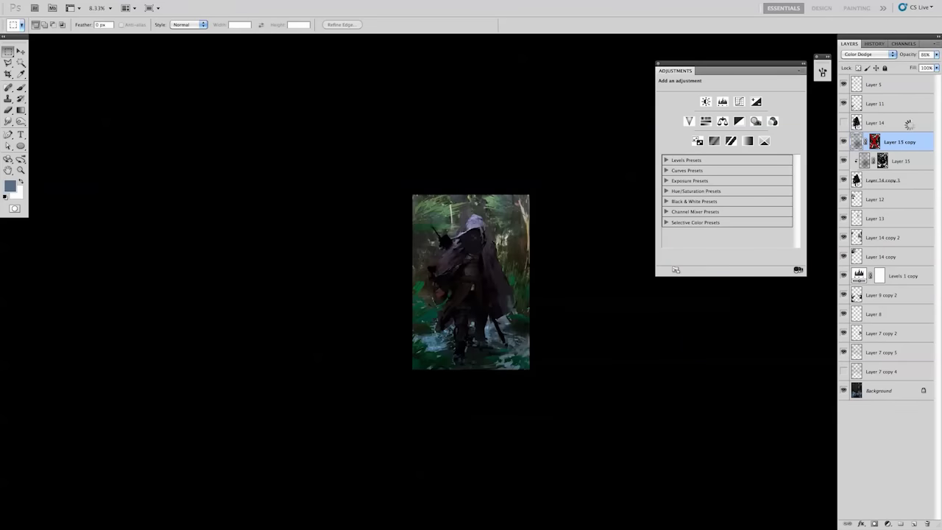
{"action": "key", "text": "ctrl+shift+h"}
{"action": "left_click", "coordinate": [868, 54]}
{"action": "left_click", "coordinate": [852, 27]}
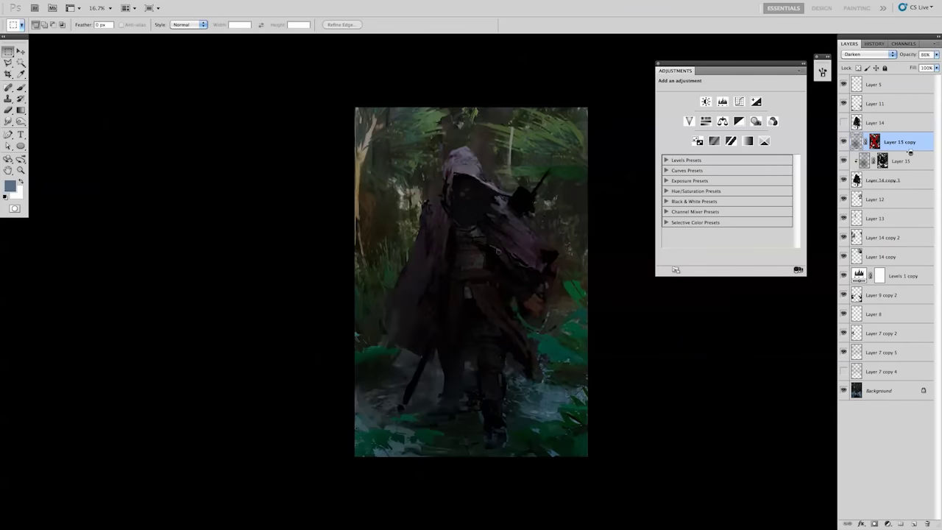
Add another Layer 15 copy in Color Dodge at 29% opacity with hue shifted -45.
{"action": "left_click", "coordinate": [869, 161]}
{"action": "key", "text": "ctrl+j"}
{"action": "left_click", "coordinate": [869, 54]}
{"action": "left_click", "coordinate": [859, 104]}
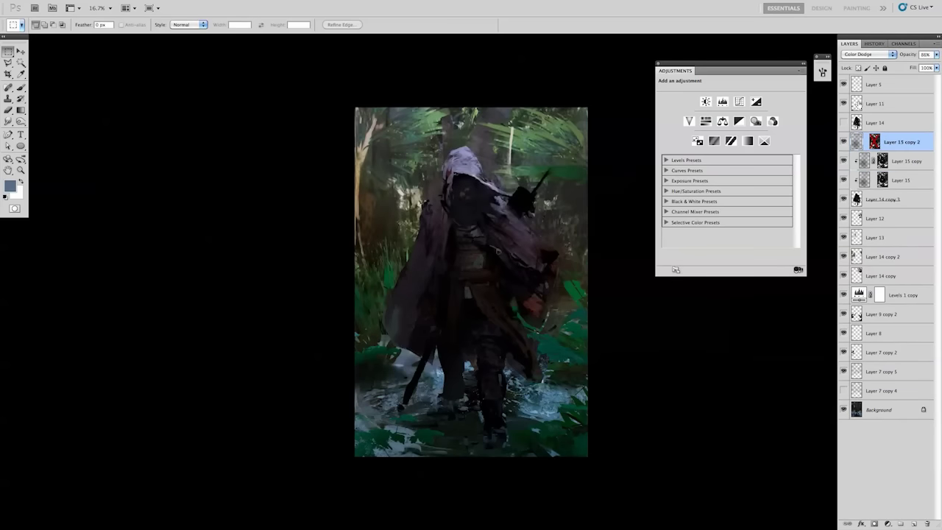
{"action": "key", "text": "2"}
{"action": "key", "text": "9"}
{"action": "key", "text": "ctrl+u"}
{"action": "left_click_drag", "start_coordinate": [738, 209], "coordinate": [720, 212]}
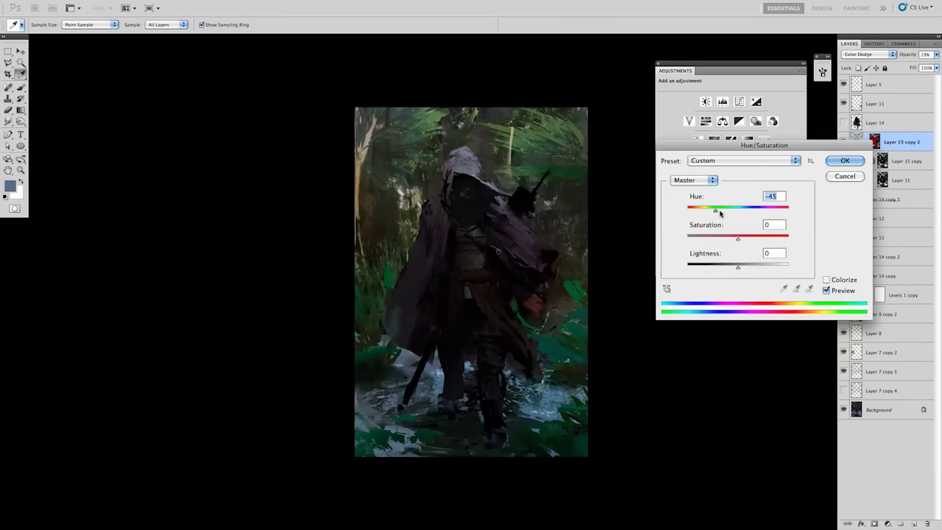
{"action": "key", "text": "Return"}
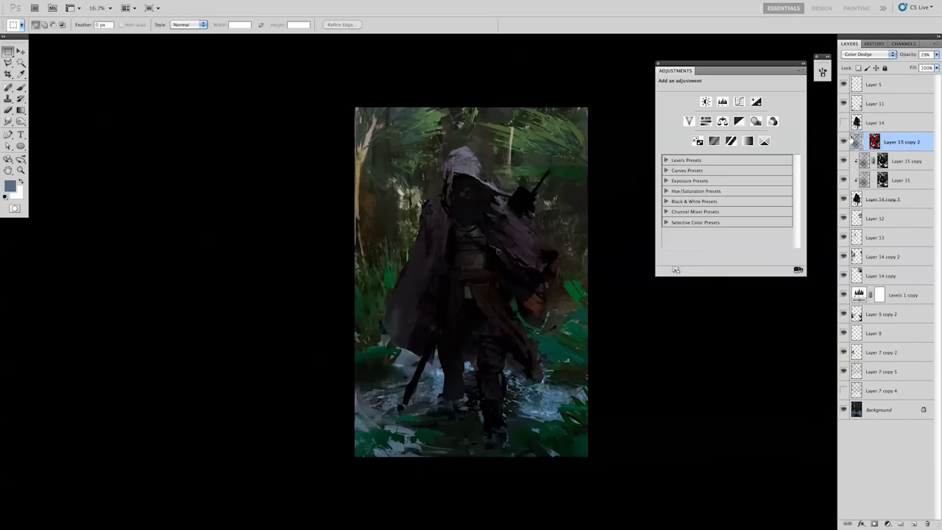
Merge the three gradient layers into one and move it below Layer 14 copy 3.
{"action": "left_click", "coordinate": [884, 180], "text": "shift"}
{"action": "key", "text": "ctrl+e"}
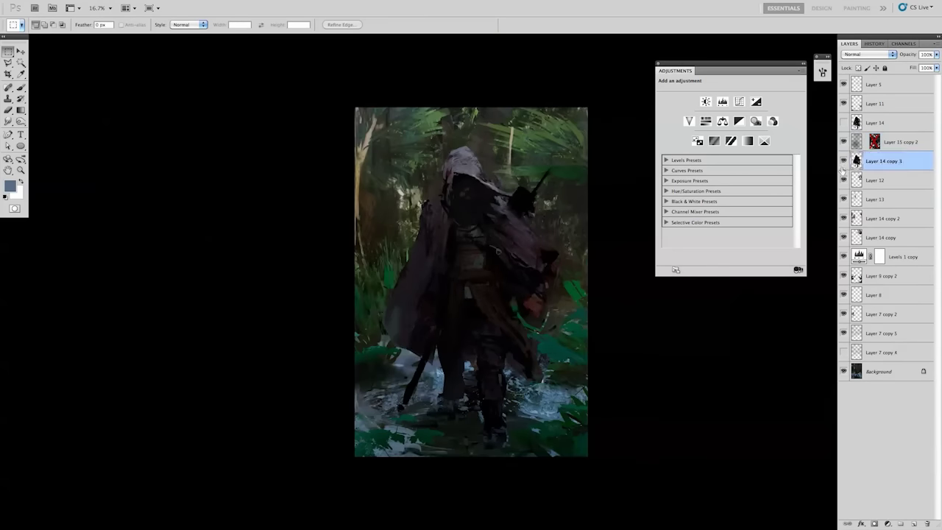
{"action": "left_click_drag", "start_coordinate": [853, 141], "coordinate": [853, 186]}
{"action": "left_click", "coordinate": [854, 183]}
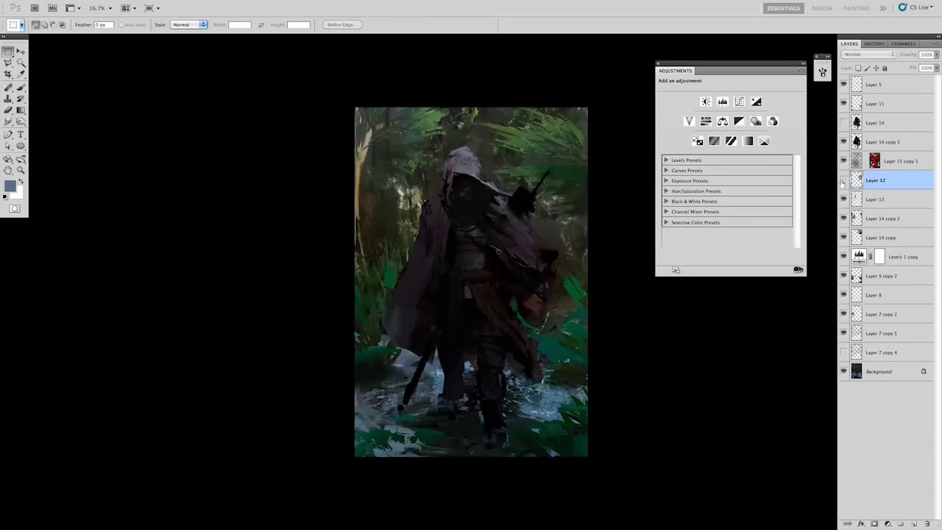
{"action": "key", "text": "b"}
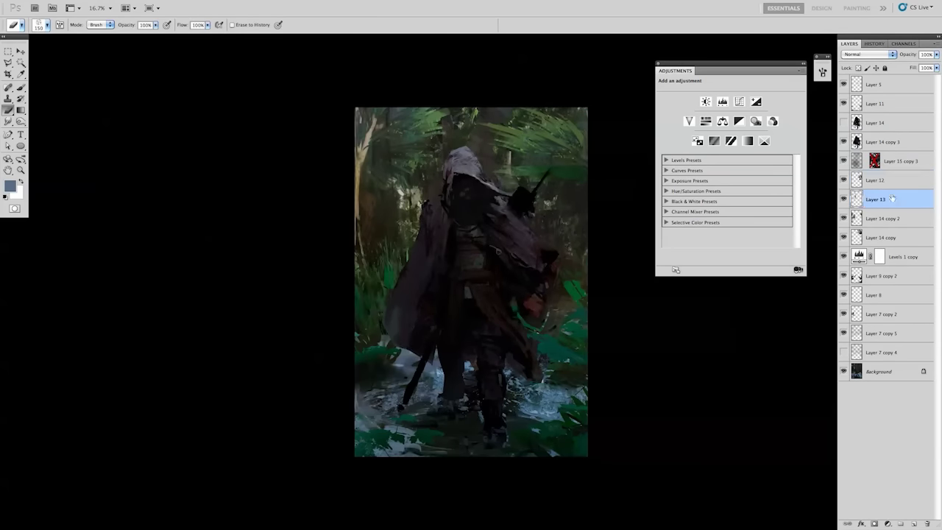
{"action": "key", "text": "ctrl+e"}
Reorder the lower layers and merge Layer 8 down into the Background.
{"action": "left_click_drag", "start_coordinate": [879, 219], "coordinate": [883, 185]}
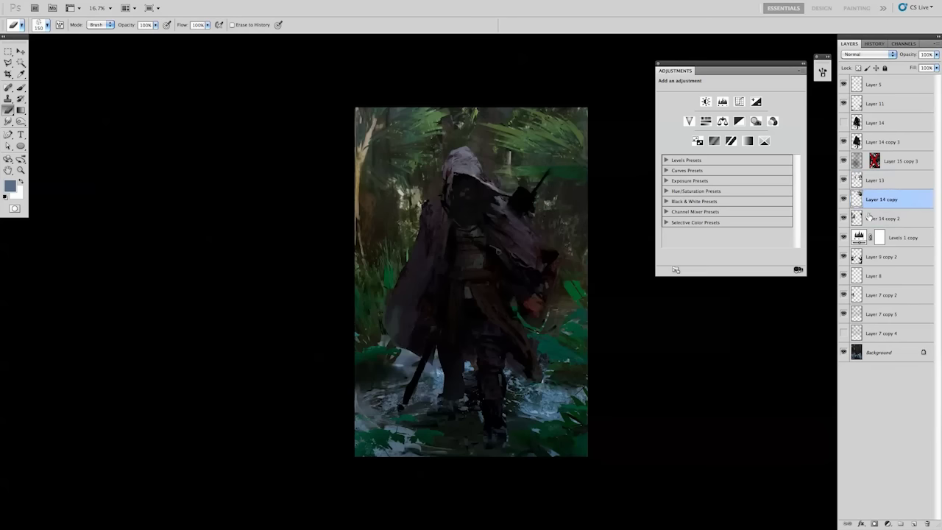
{"action": "left_click", "coordinate": [898, 315]}
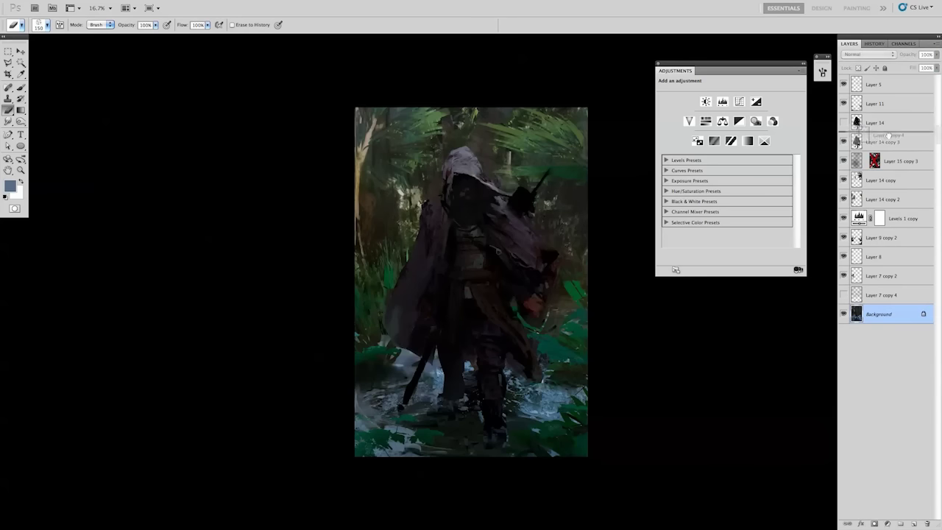
{"action": "left_click_drag", "start_coordinate": [883, 314], "coordinate": [883, 138]}
{"action": "left_click", "coordinate": [875, 275]}
{"action": "key", "text": "ctrl+e"}
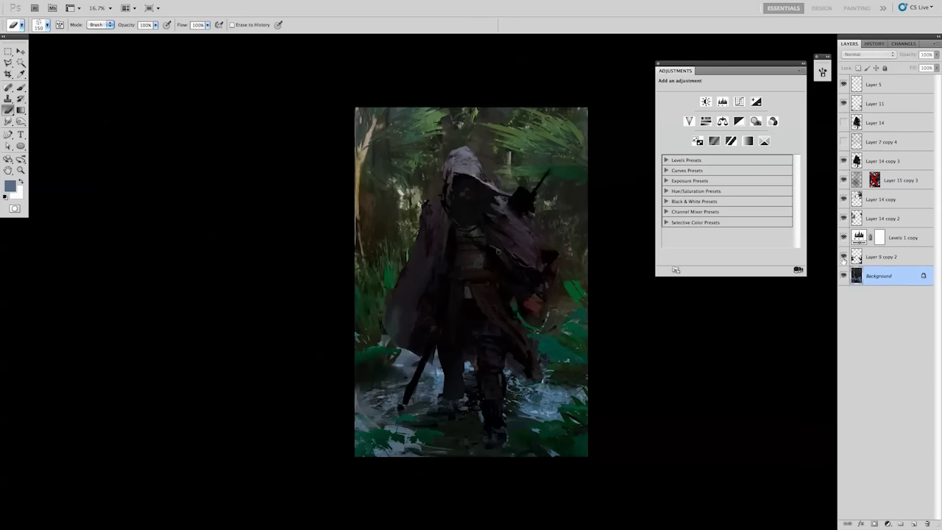
{"action": "left_click", "coordinate": [882, 256]}
On a new layer above the figure, lay a faint dark blue-grey gradient.
{"action": "key", "text": "g"}
{"action": "left_click", "coordinate": [883, 161]}
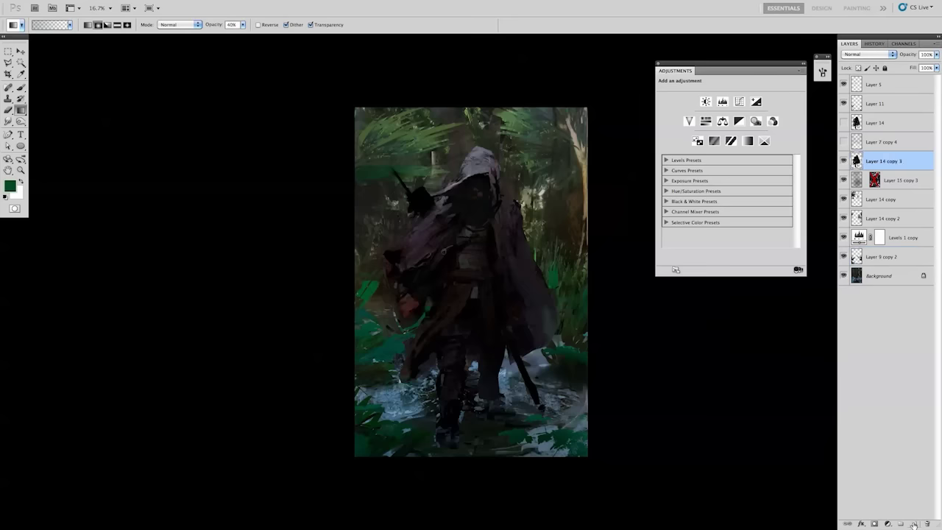
{"action": "key", "text": "ctrl+shift+alt+n"}
{"action": "left_click", "coordinate": [521, 420], "text": "alt"}
{"action": "left_click", "coordinate": [10, 185]}
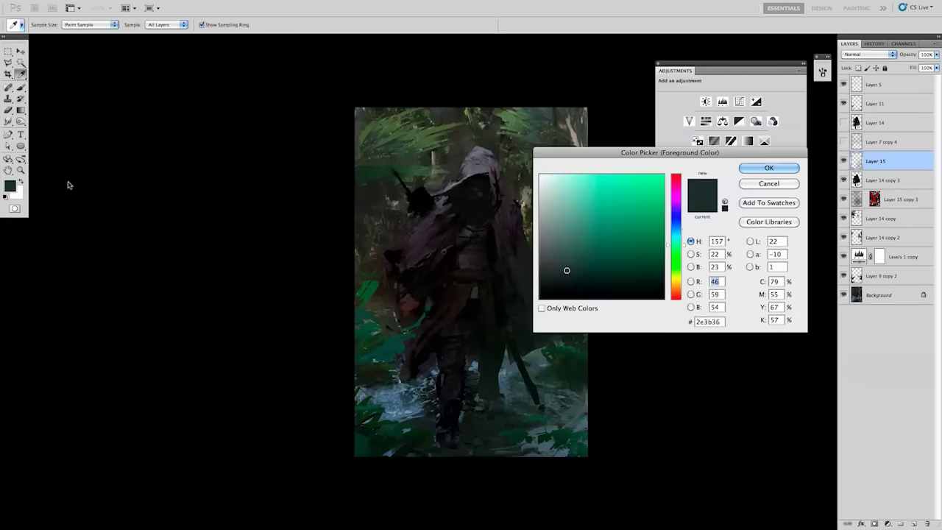
{"action": "key", "text": "Escape"}
{"action": "left_click", "coordinate": [11, 185]}
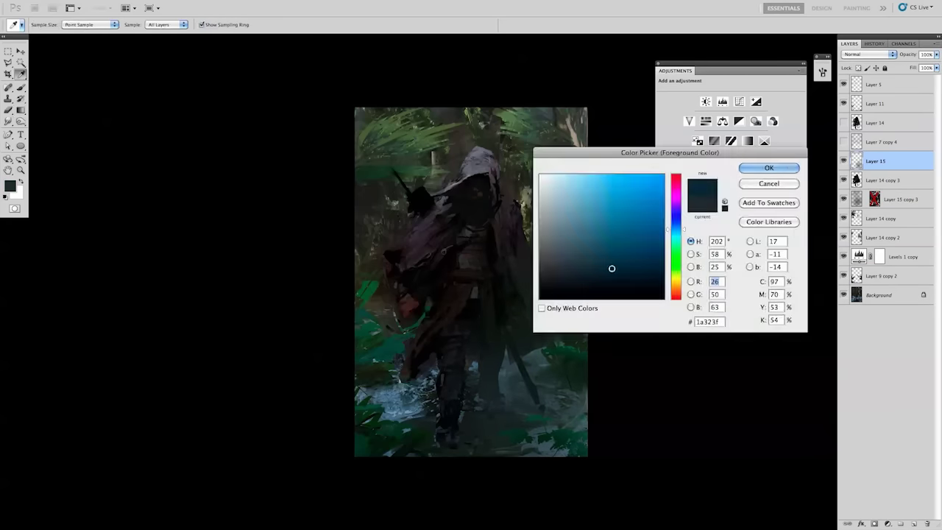
{"action": "key", "text": "Escape"}
{"action": "left_click_drag", "start_coordinate": [394, 313], "coordinate": [505, 251]}
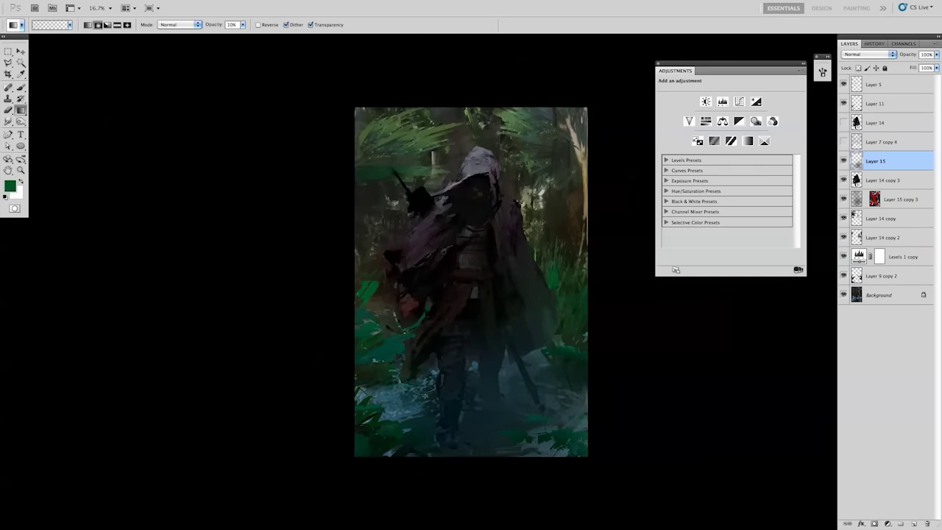
Set the gradient layer to Multiply, duplicate it, and move Layer 15 below the figure.
{"action": "left_click", "coordinate": [870, 54]}
{"action": "left_click", "coordinate": [856, 176]}
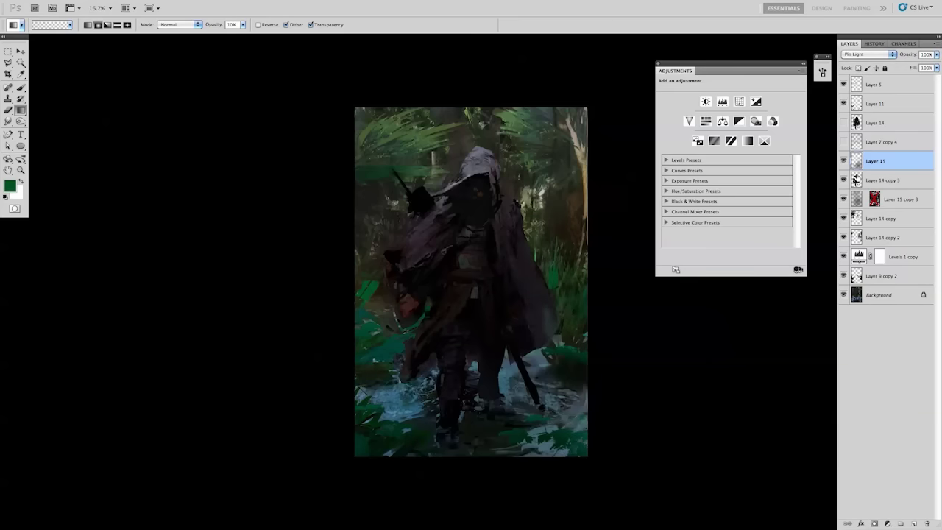
{"action": "left_click", "coordinate": [870, 54]}
{"action": "left_click", "coordinate": [867, 22]}
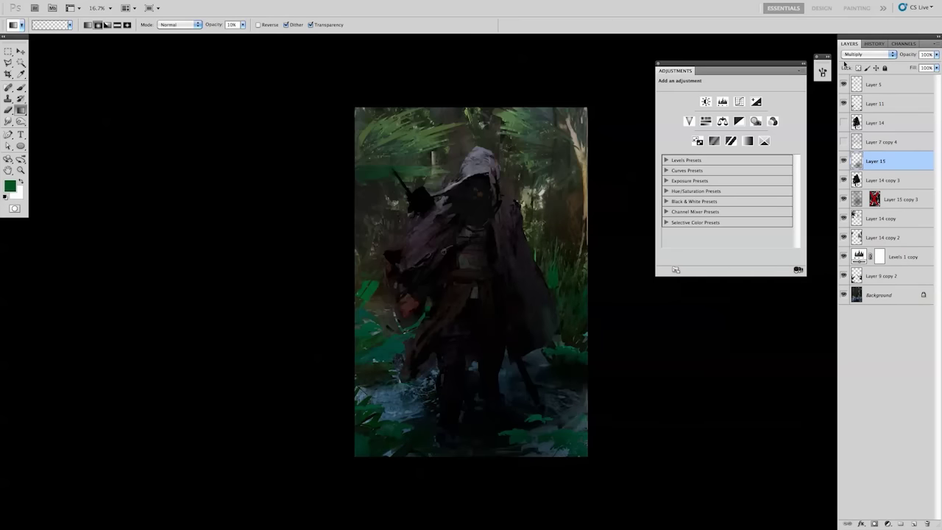
{"action": "key", "text": "l"}
{"action": "key", "text": "ctrl+j"}
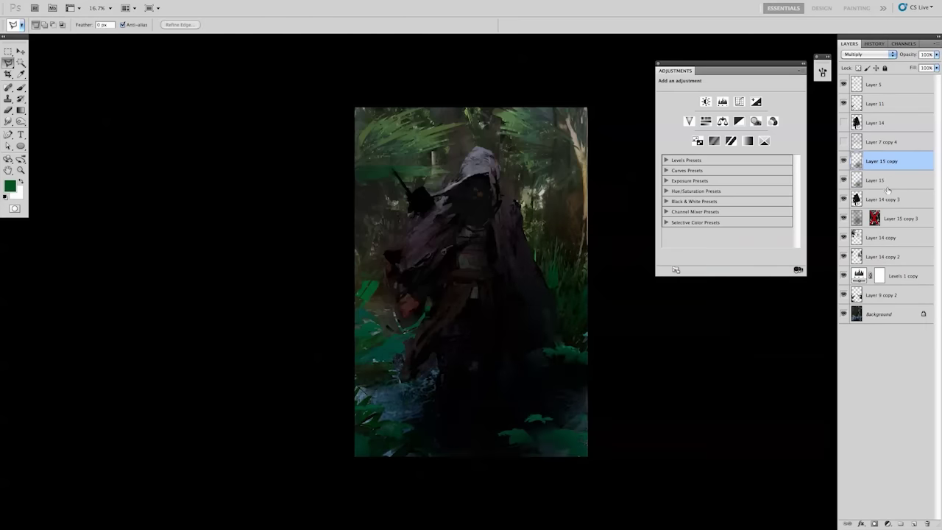
{"action": "key", "text": "ctrl+bracketleft"}
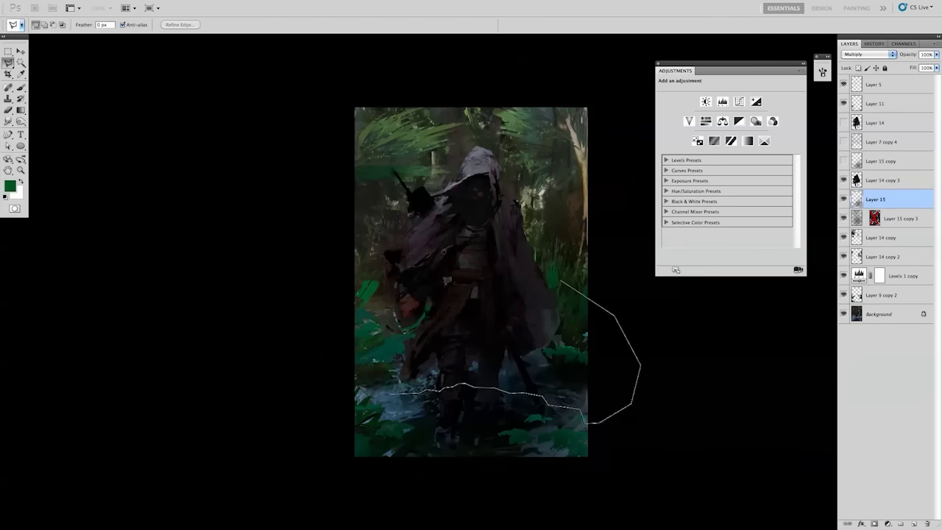
Mask Layer 15 with a lasso outline around the stream's bottom-left and bottom-right corners.
{"action": "left_click_drag", "start_coordinate": [545, 392], "coordinate": [572, 388]}
{"action": "left_click", "coordinate": [875, 523]}
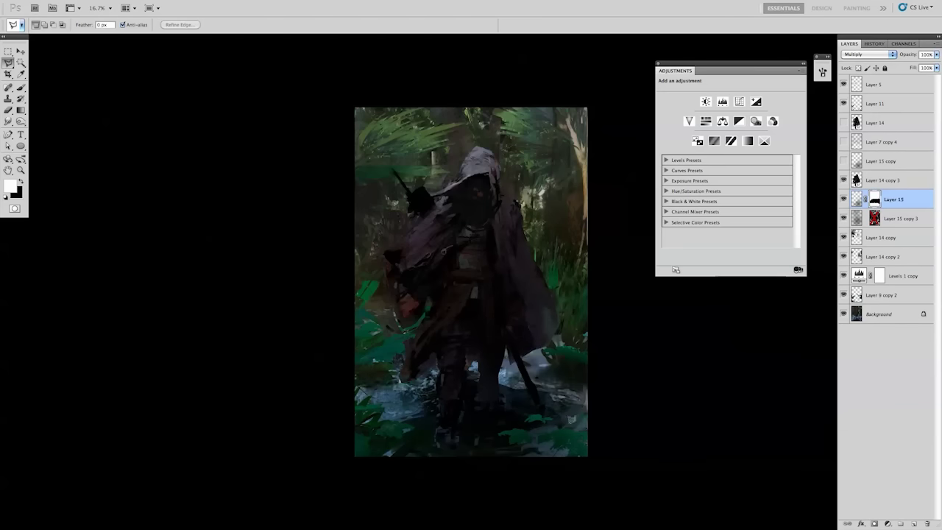
{"action": "left_click", "coordinate": [614, 404]}
{"action": "left_click", "coordinate": [624, 466]}
{"action": "left_click", "coordinate": [497, 471]}
{"action": "left_click", "coordinate": [403, 427]}
{"action": "left_click", "coordinate": [417, 471]}
{"action": "left_click", "coordinate": [349, 442]}
{"action": "double_click", "coordinate": [375, 406]}
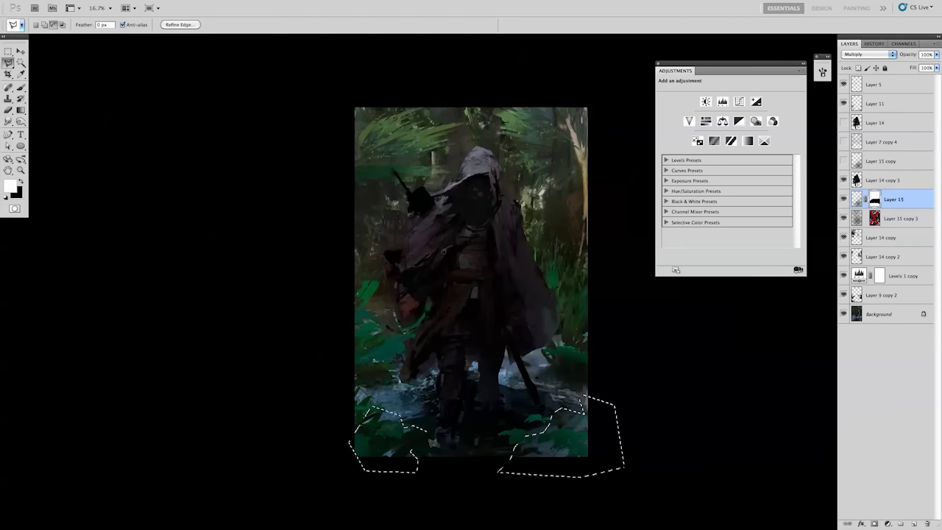
{"action": "key", "text": "ctrl+d"}
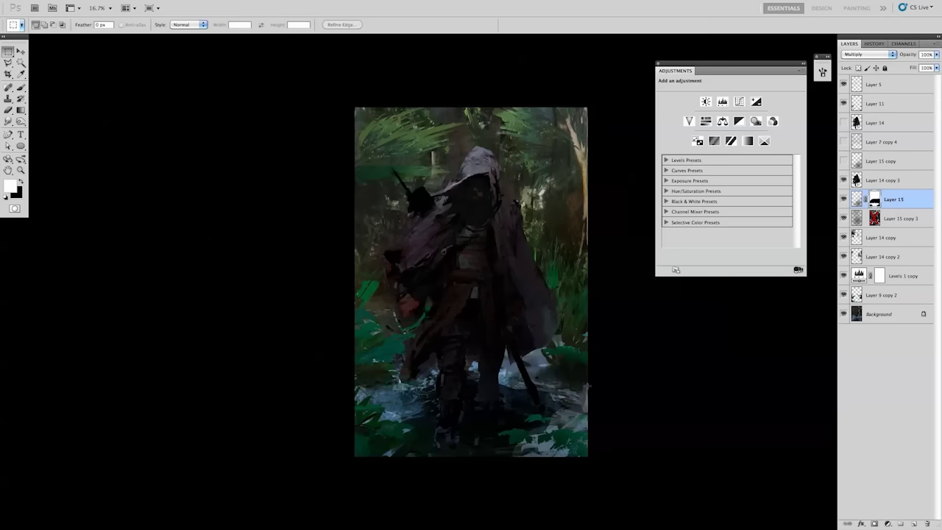
Lighten the water on the mask, clip Layer 15 copy to the figure, and boost its saturation and lightness.
{"action": "key", "text": "b"}
{"action": "key", "text": "x"}
{"action": "left_click_drag", "start_coordinate": [416, 394], "coordinate": [377, 403]}
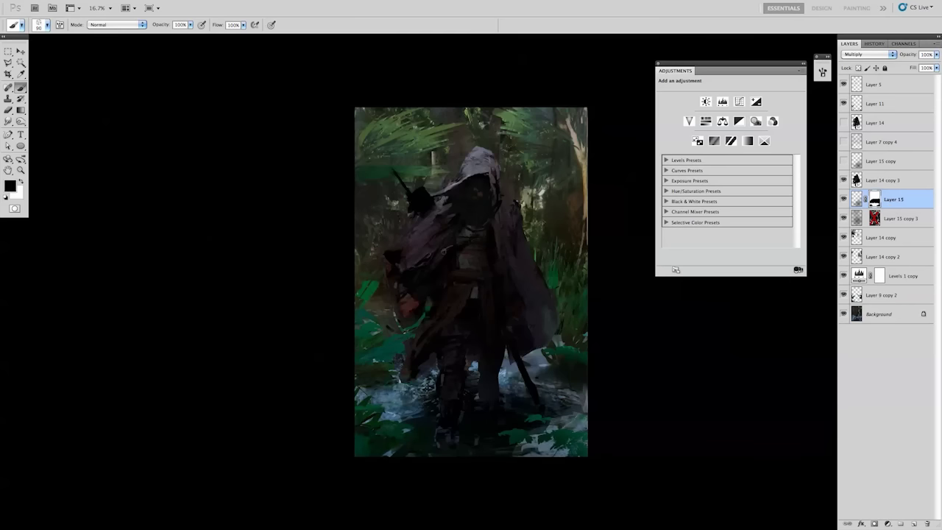
{"action": "key", "text": "x"}
{"action": "left_click", "coordinate": [883, 169], "text": "alt"}
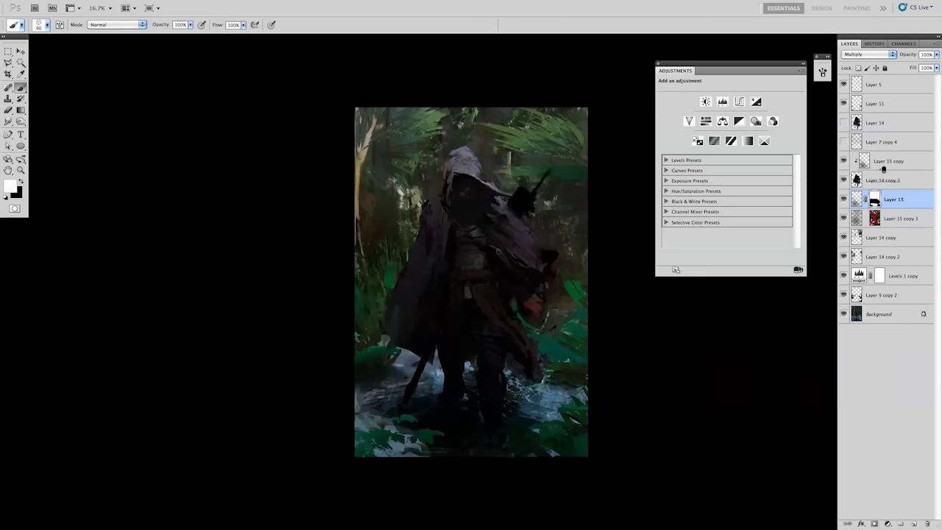
{"action": "left_click", "coordinate": [843, 161]}
{"action": "key", "text": "ctrl+u"}
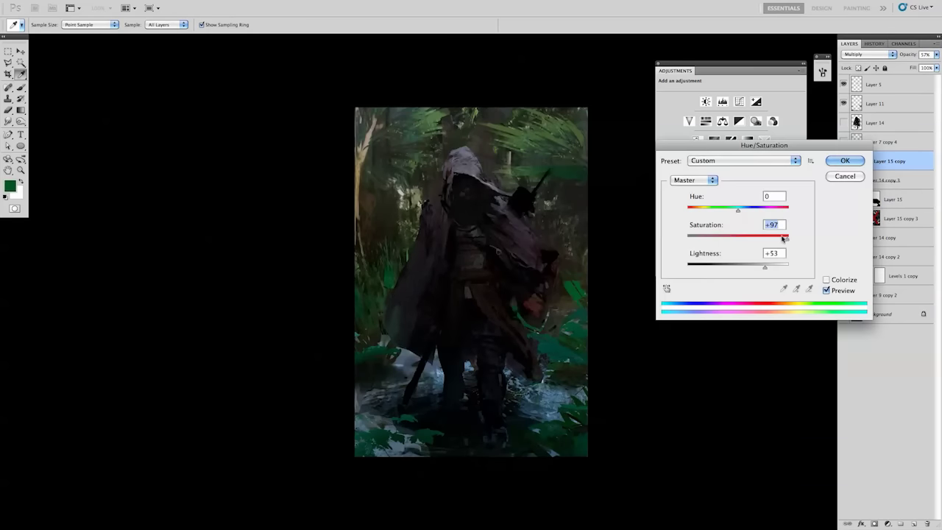
{"action": "key", "text": "Return"}
Merge the tinted copy into Layer 14 copy 3, duplicate it, and crop the canvas's bottom edge.
{"action": "key", "text": "ctrl+e"}
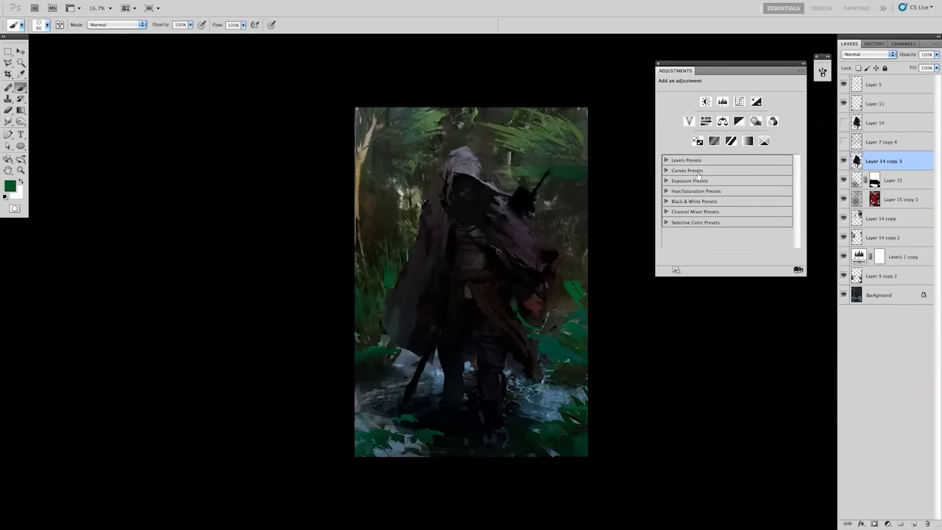
{"action": "key", "text": "ctrl+minus"}
{"action": "key", "text": "ctrl+j"}
{"action": "key", "text": "v"}
{"action": "left_click", "coordinate": [844, 180]}
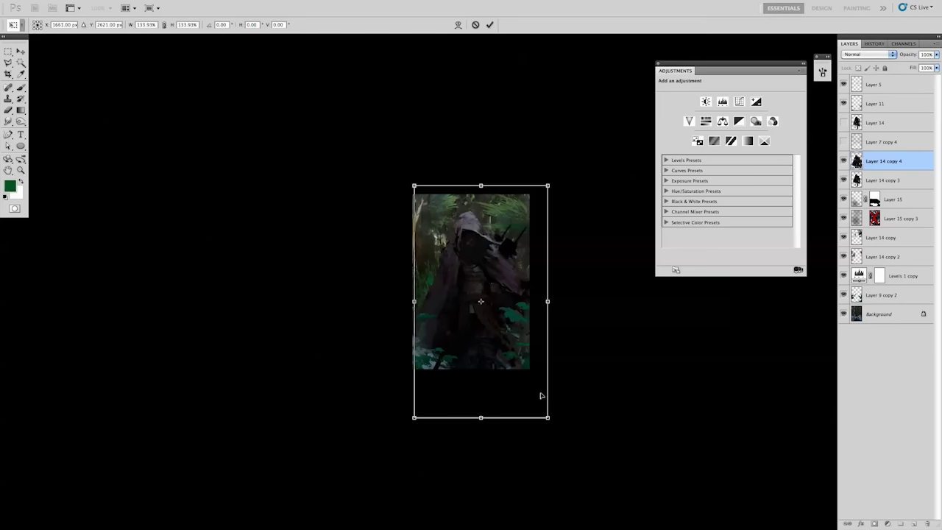
{"action": "key", "text": "c"}
{"action": "mouse_move", "coordinate": [417, 194]}
{"action": "left_mouse_down"}
{"action": "mouse_move", "coordinate": [528, 368]}
{"action": "mouse_move", "coordinate": [527, 322]}
{"action": "left_mouse_up"}
{"action": "key", "text": "Return"}
{"action": "key", "text": "ctrl+plus"}
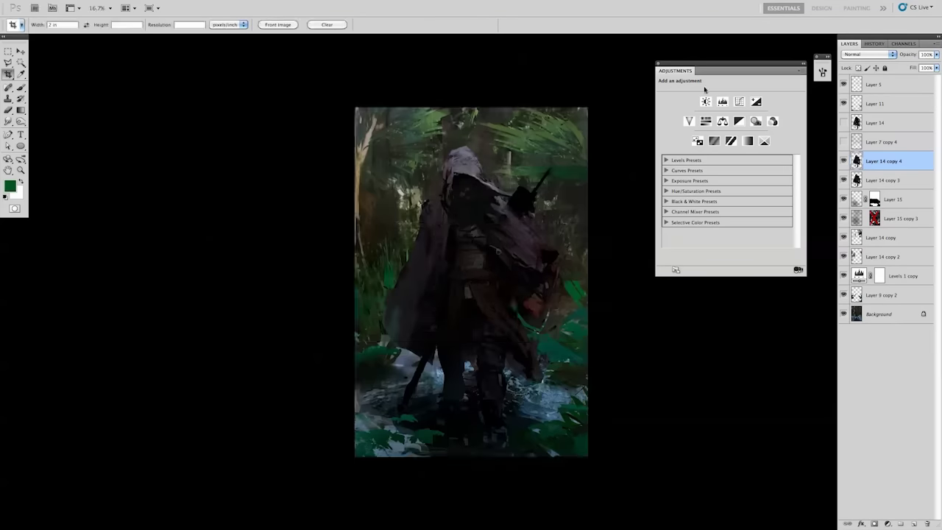
Hide the older figure copies and create Layer 14 copy 5.
{"action": "left_click", "coordinate": [844, 161]}
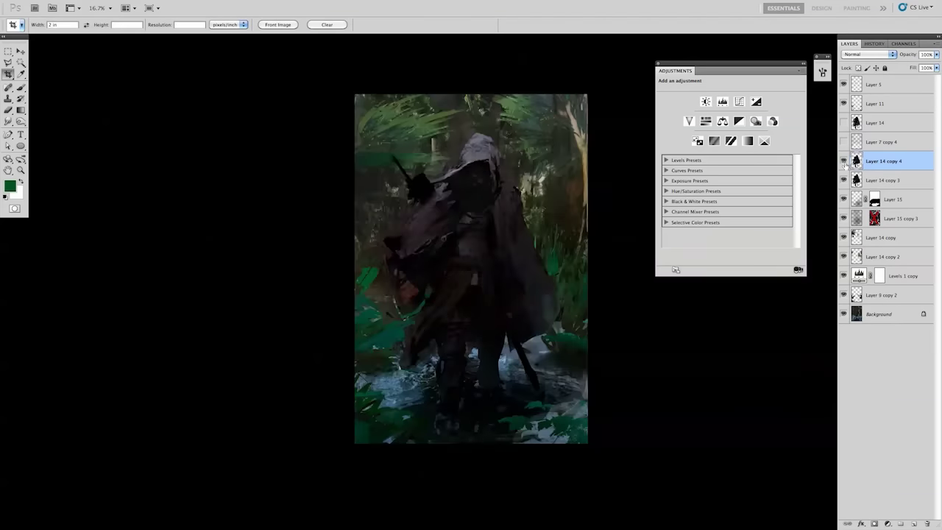
{"action": "left_click", "coordinate": [843, 180]}
{"action": "key", "text": "b"}
{"action": "left_click", "coordinate": [844, 160]}
{"action": "left_click", "coordinate": [843, 180]}
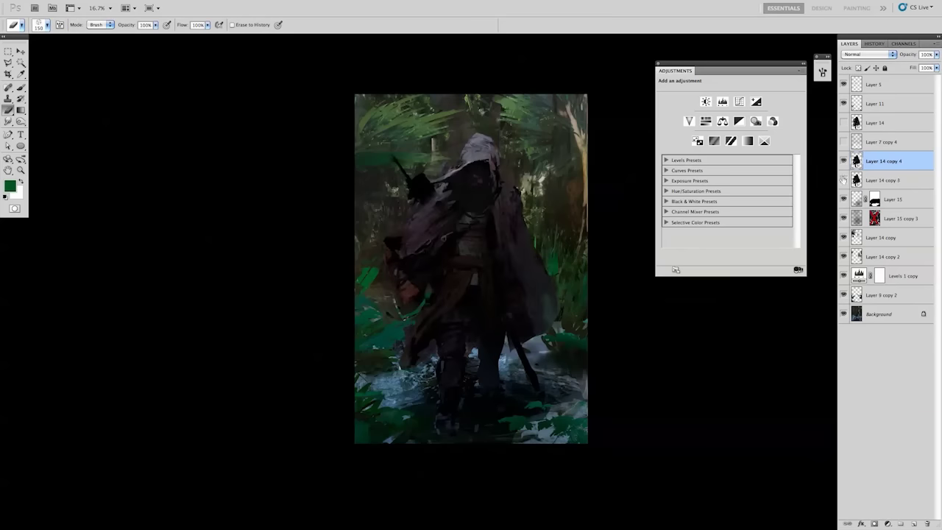
{"action": "key", "text": "ctrl+j"}
Lasso the dark blob left of the hood and delete it.
{"action": "left_click", "coordinate": [441, 197], "text": "alt"}
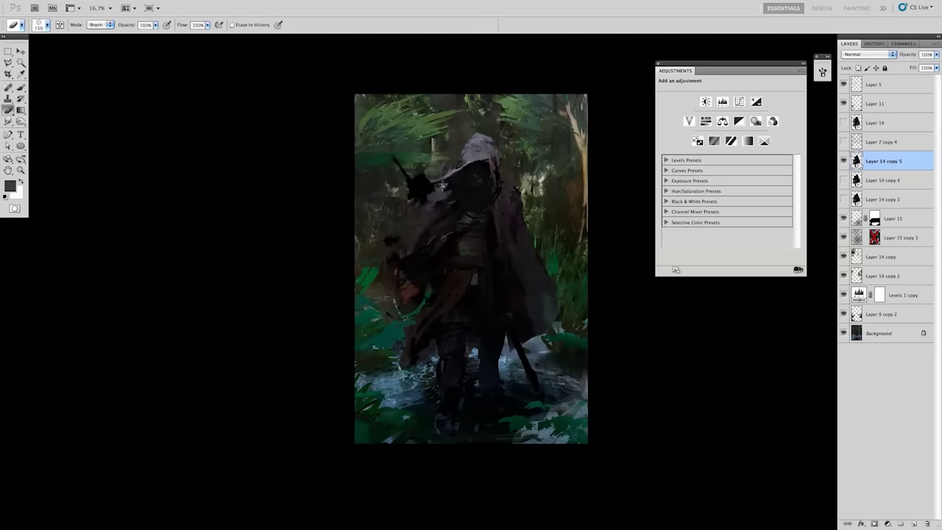
{"action": "key", "text": "l"}
{"action": "left_click_drag", "start_coordinate": [436, 184], "coordinate": [446, 193]}
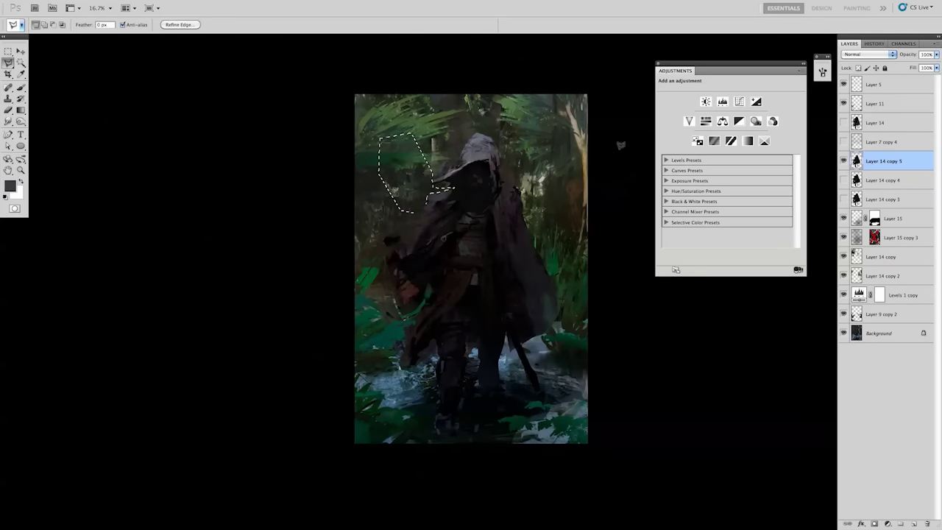
{"action": "key", "text": "b"}
{"action": "key", "text": "Delete"}
{"action": "key", "text": "ctrl+d"}
Delete Layer 5 and paint a dark stroke along the figure's side.
{"action": "left_click", "coordinate": [449, 197], "text": "alt"}
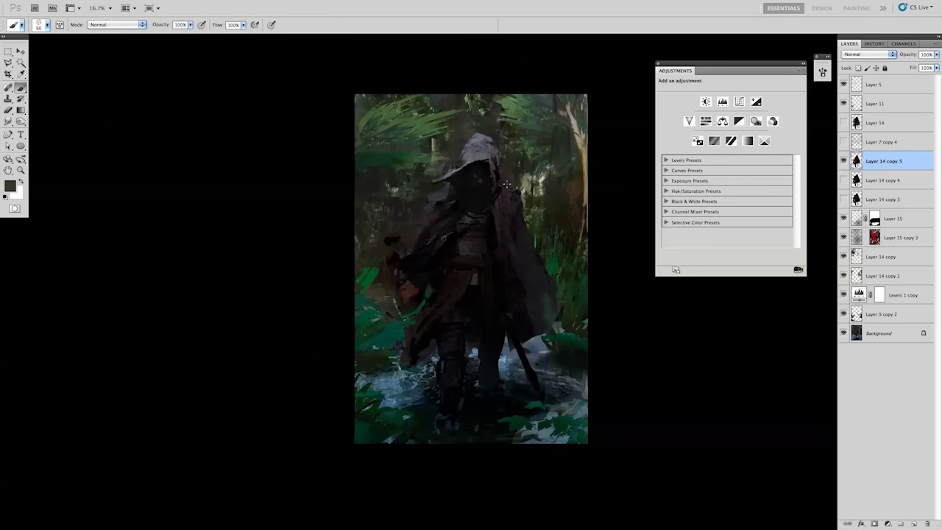
{"action": "left_click", "coordinate": [424, 215], "text": "alt"}
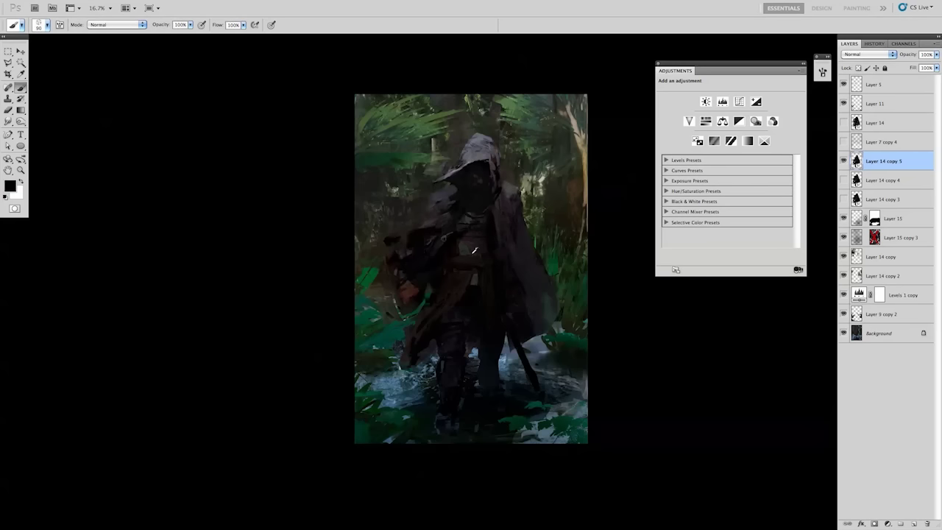
{"action": "key", "text": "ctrl+alt+z"}
{"action": "key", "text": "ctrl+alt+z"}
{"action": "key", "text": "ctrl+alt+z"}
{"action": "key", "text": "ctrl+alt+z"}
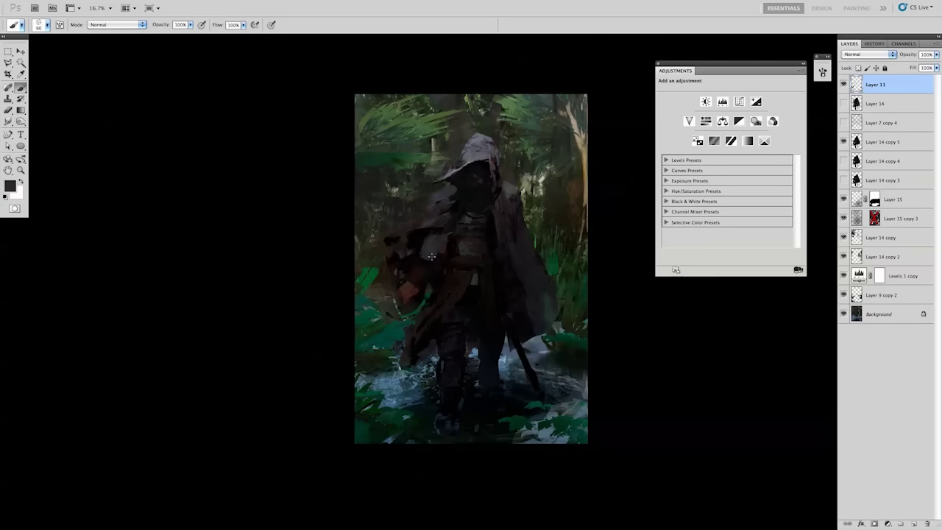
{"action": "left_click", "coordinate": [442, 234], "text": "alt"}
{"action": "left_click_drag", "start_coordinate": [442, 235], "coordinate": [435, 252]}
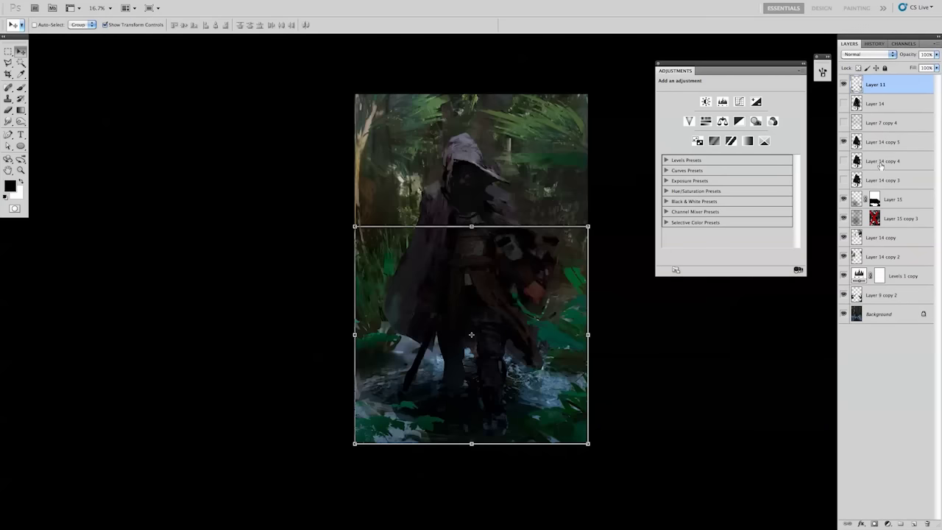
Paint light grey on the figure, merge Layer 16 into Layer 14 copy 5, and lighten the shoulder.
{"action": "key", "text": "v"}
{"action": "key", "text": "b"}
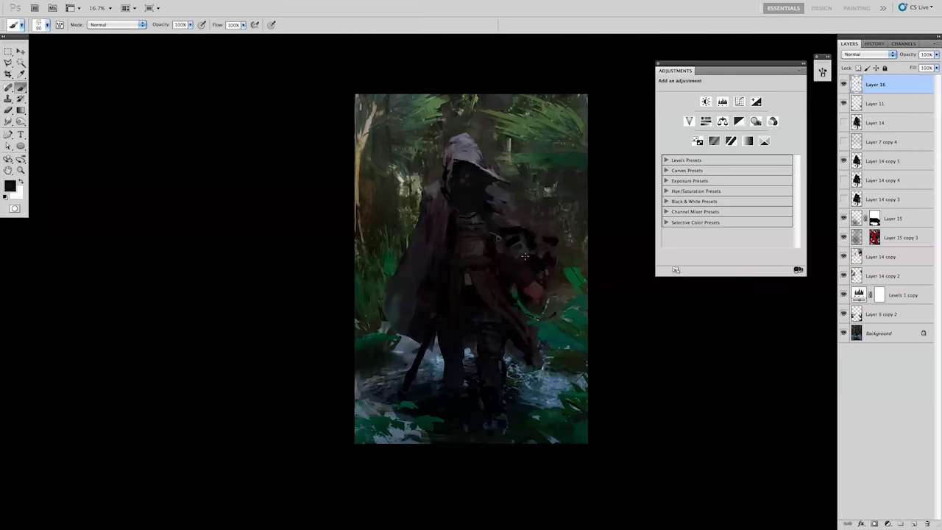
{"action": "left_click_drag", "start_coordinate": [515, 245], "coordinate": [520, 257]}
{"action": "left_click", "coordinate": [525, 276], "text": "alt"}
{"action": "left_click", "coordinate": [542, 287], "text": "alt"}
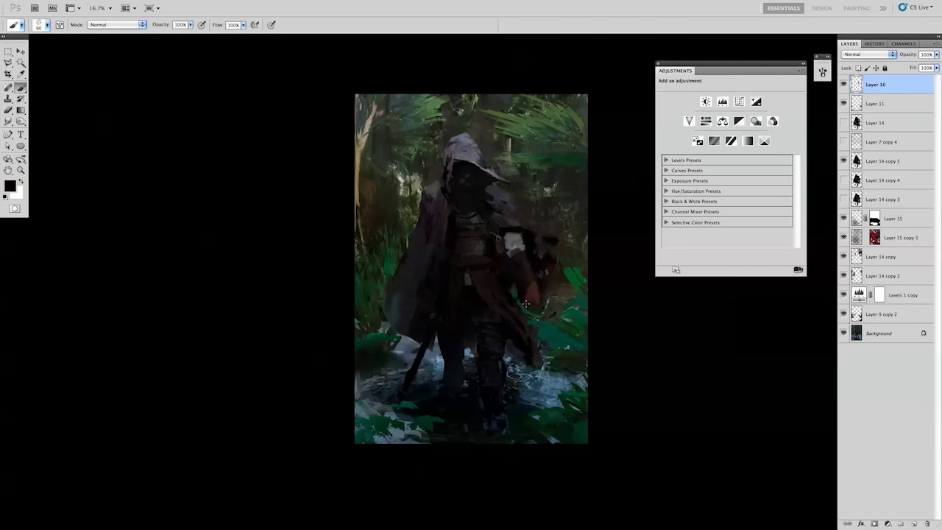
{"action": "left_click_drag", "start_coordinate": [846, 87], "coordinate": [889, 148]}
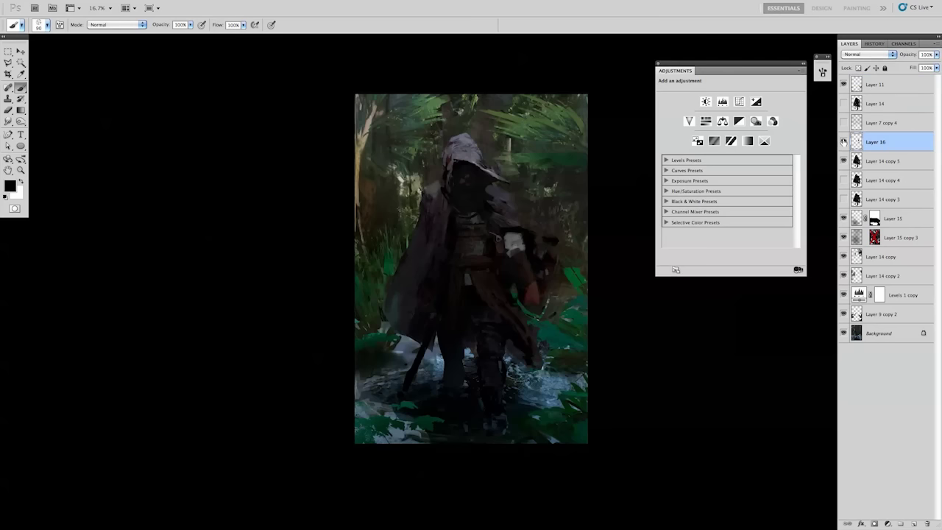
{"action": "key", "text": "ctrl+e"}
{"action": "mouse_move", "coordinate": [512, 232]}
{"action": "left_mouse_down"}
{"action": "mouse_move", "coordinate": [502, 195]}
{"action": "mouse_move", "coordinate": [545, 265]}
{"action": "mouse_move", "coordinate": [516, 282]}
{"action": "left_mouse_up"}
Lasso the arm onto its own layer, then undo a trial merge to keep it separate.
{"action": "key", "text": "d"}
{"action": "key", "text": "e"}
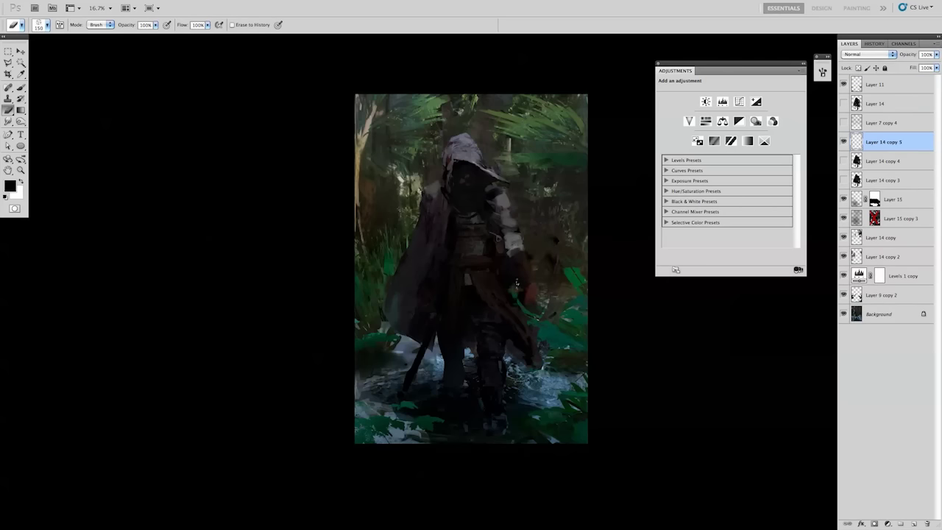
{"action": "key", "text": "l"}
{"action": "left_click_drag", "start_coordinate": [525, 234], "coordinate": [508, 242]}
{"action": "key", "text": "ctrl+j"}
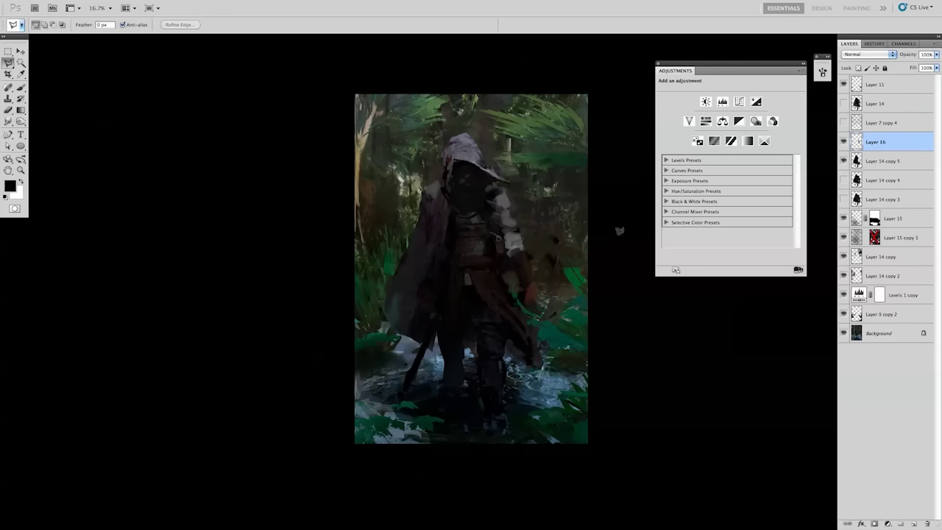
{"action": "key", "text": "ctrl+t"}
{"action": "key", "text": "Return"}
{"action": "key", "text": "b"}
{"action": "left_click", "coordinate": [508, 224], "text": "alt"}
{"action": "key", "text": "e"}
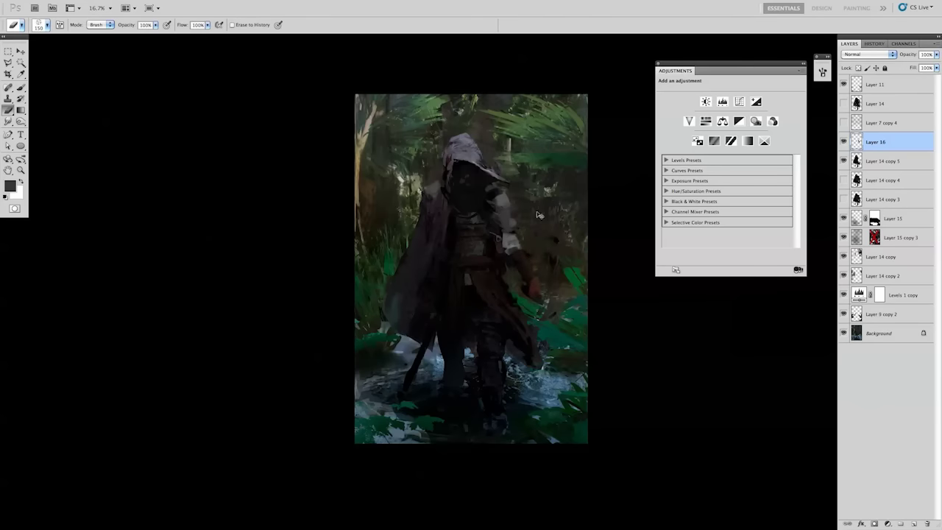
{"action": "key", "text": "ctrl+e"}
{"action": "key", "text": "ctrl+alt+z"}
{"action": "key", "text": "ctrl+alt+z"}
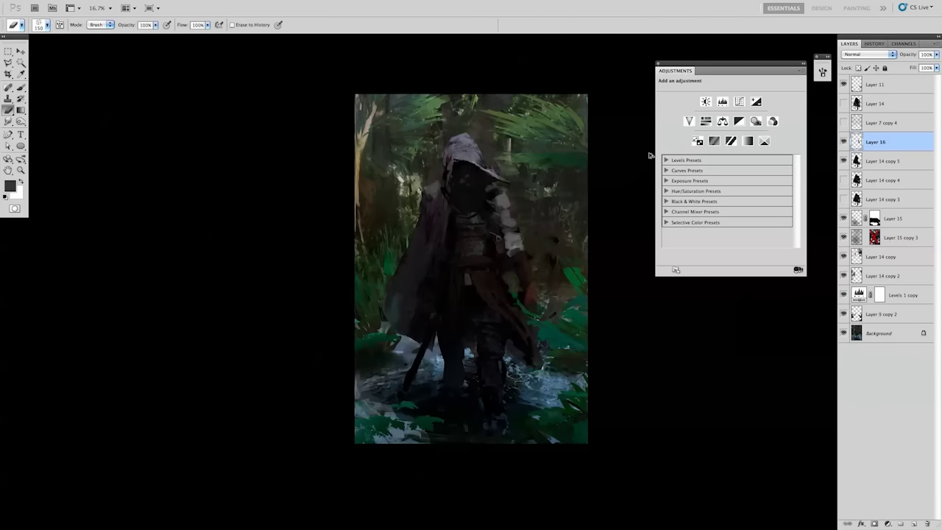
Rotate the arm to a new angle and set the brush to size 25.
{"action": "key", "text": "h"}
{"action": "key", "text": "ctrl+t"}
{"action": "left_click_drag", "start_coordinate": [449, 220], "coordinate": [440, 215]}
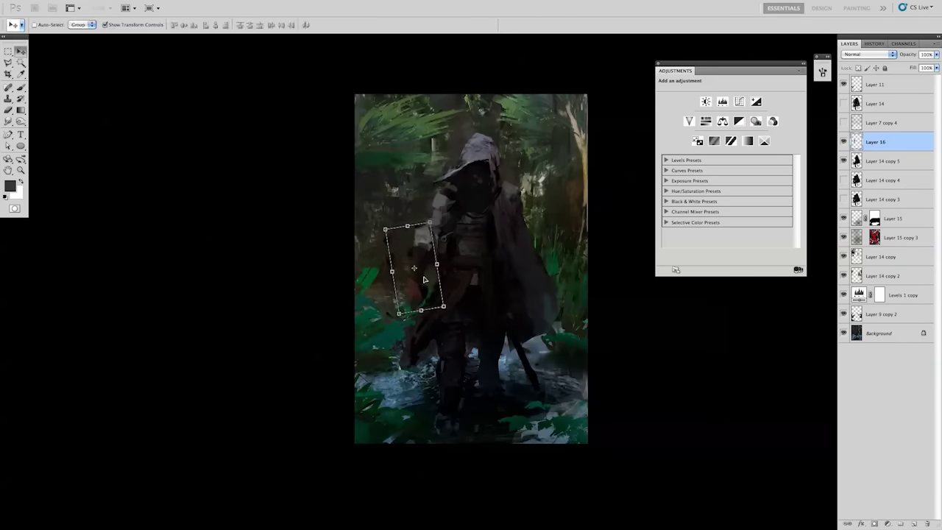
{"action": "key", "text": "Return"}
{"action": "key", "text": "b"}
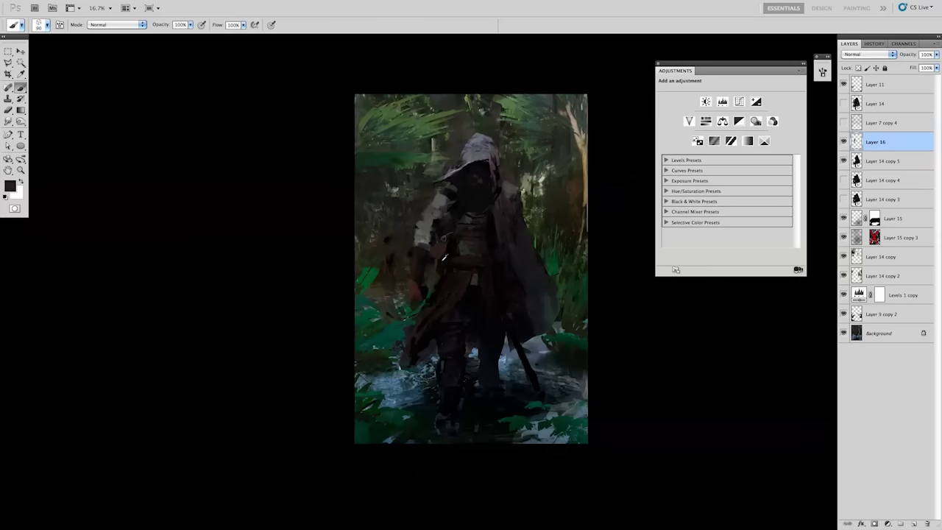
{"action": "left_click", "coordinate": [449, 238], "text": "alt"}
{"action": "right_click", "coordinate": [449, 237]}
{"action": "scroll", "coordinate": [662, 332], "scroll_direction": "down", "scroll_amount": 5}
{"action": "key", "text": "Return"}
Paint light and dark marks on the arm and small dark strokes on the shoulder.
{"action": "left_click", "coordinate": [420, 248], "text": "alt"}
{"action": "left_click_drag", "start_coordinate": [413, 243], "coordinate": [512, 206]}
{"action": "left_click", "coordinate": [436, 228], "text": "alt"}
{"action": "left_click", "coordinate": [506, 209], "text": "alt"}
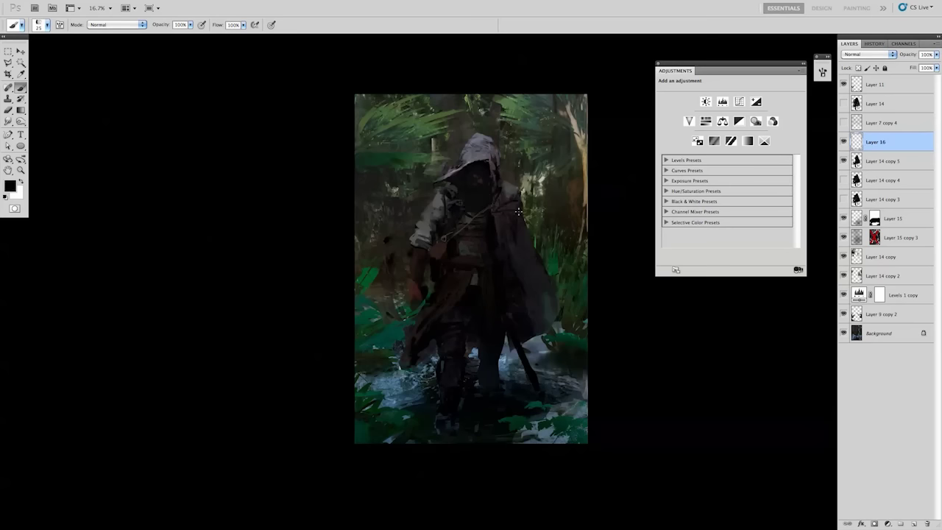
{"action": "key", "text": "e"}
{"action": "key", "text": "alt+bracketleft"}
{"action": "key", "text": "b"}
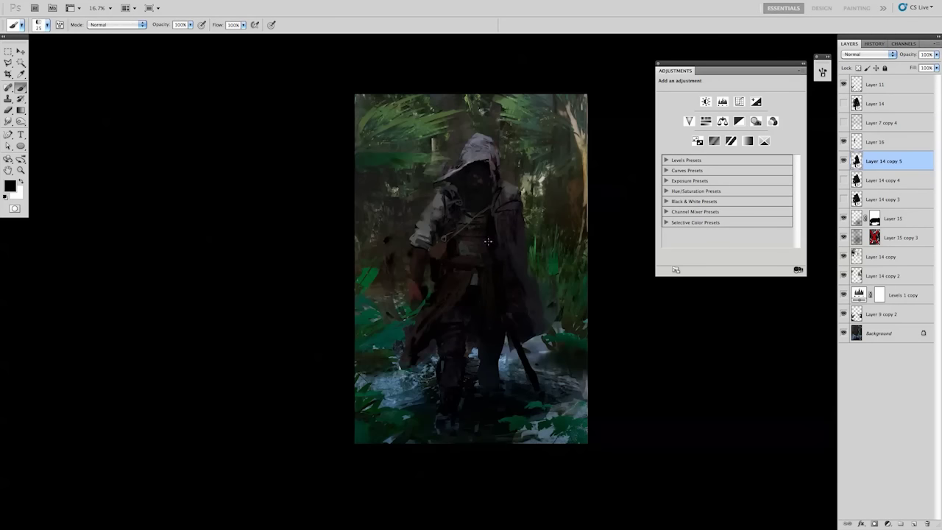
{"action": "key", "text": "alt+bracketright"}
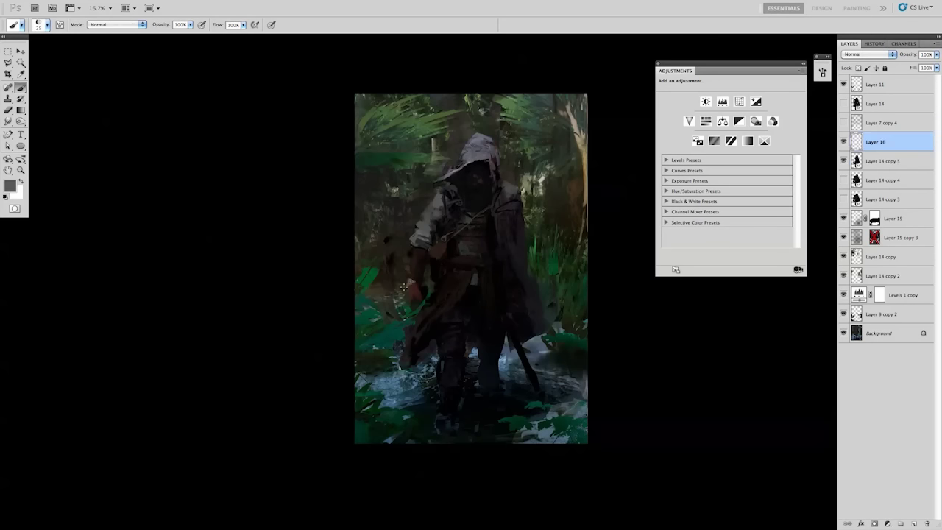
{"action": "left_click", "coordinate": [422, 244], "text": "alt"}
{"action": "key", "text": "bracketright"}
{"action": "left_click", "coordinate": [526, 177], "text": "alt"}
{"action": "key", "text": "bracketright"}
{"action": "key", "text": "bracketright"}
{"action": "key", "text": "bracketright"}
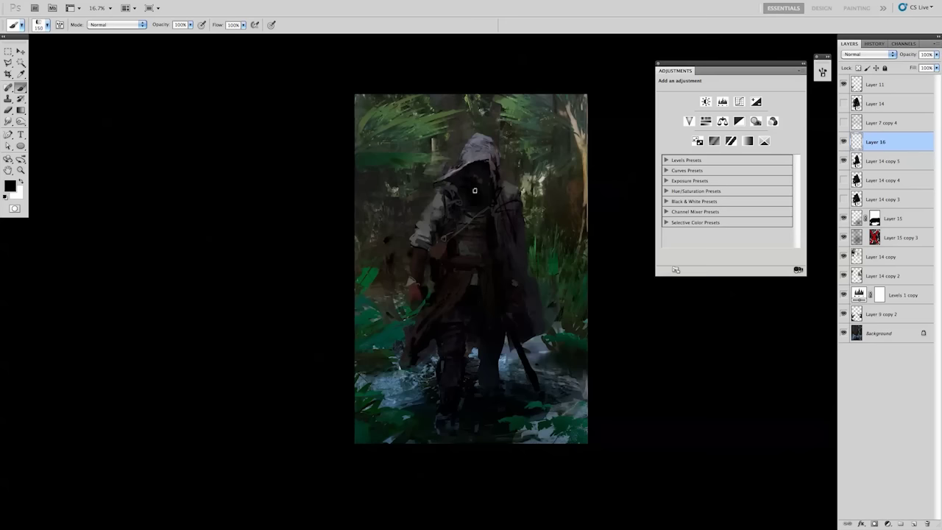
Undo the arm merge and Levels change, flip the canvas back, and sample dark colours at brush size 70.
{"action": "key", "text": "e"}
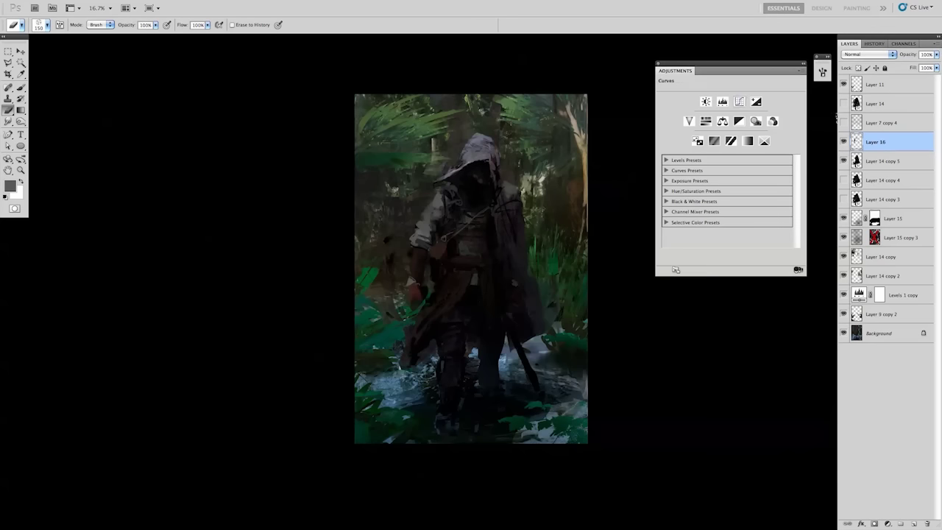
{"action": "key", "text": "ctrl+e"}
{"action": "key", "text": "ctrl+l"}
{"action": "key", "text": "Return"}
{"action": "key", "text": "ctrl+alt+z"}
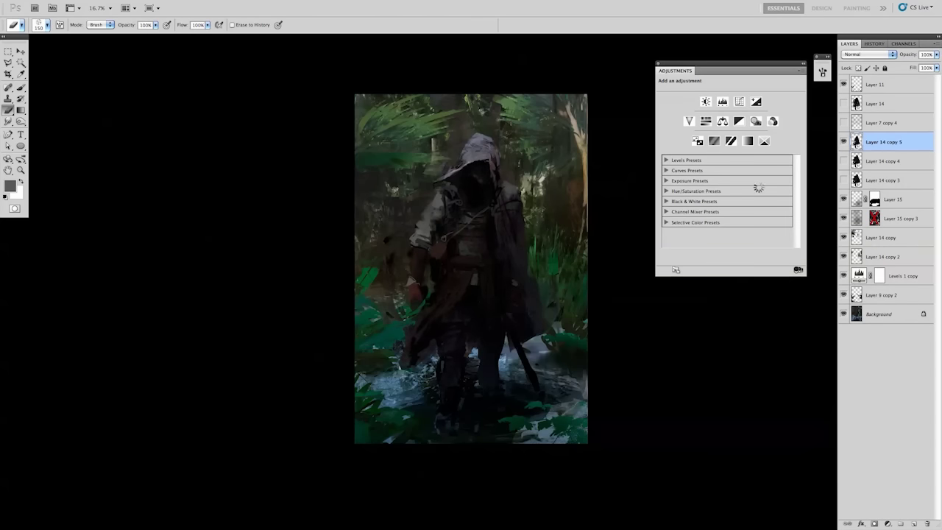
{"action": "key", "text": "ctrl+alt+z"}
{"action": "key", "text": "b"}
{"action": "key", "text": "ctrl+shift+h"}
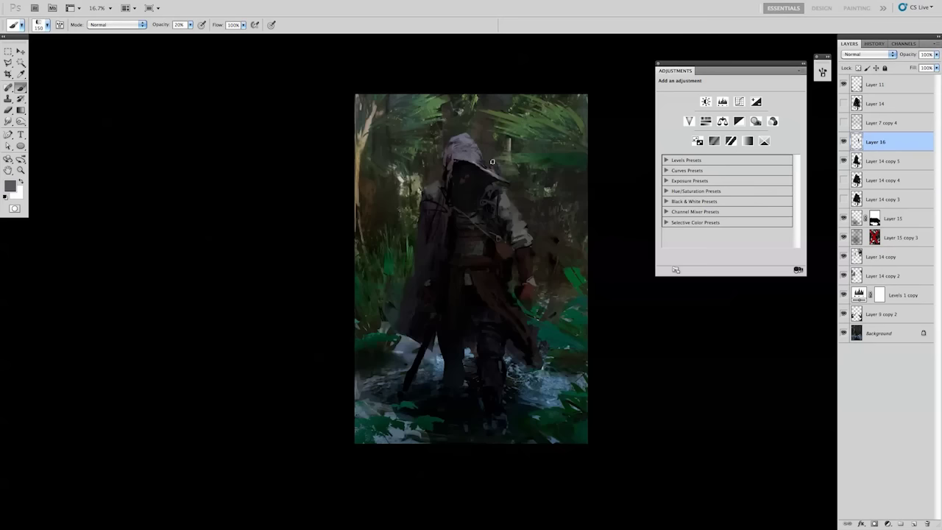
{"action": "left_click", "coordinate": [463, 198], "text": "alt"}
{"action": "key", "text": "bracketleft"}
{"action": "key", "text": "bracketleft"}
{"action": "key", "text": "bracketleft"}
{"action": "left_click", "coordinate": [465, 200], "text": "alt"}
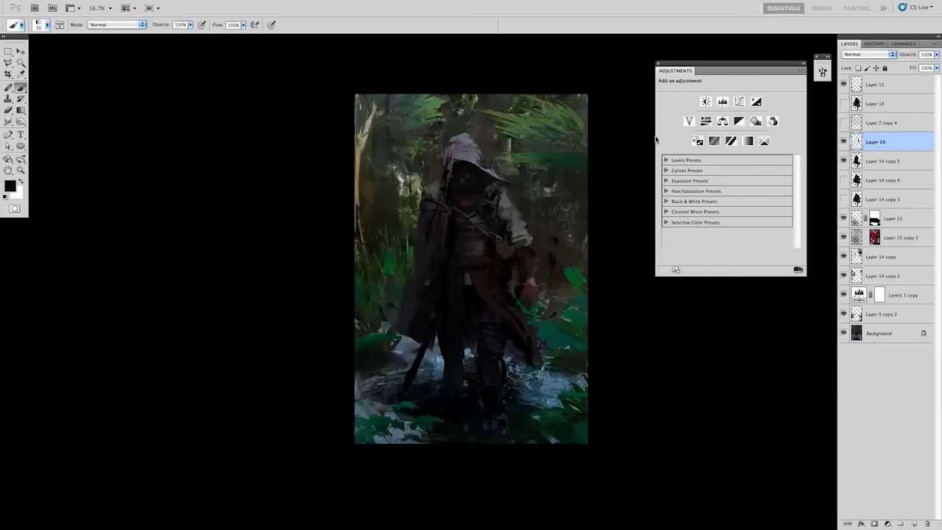
{"action": "left_click", "coordinate": [464, 199], "text": "alt"}
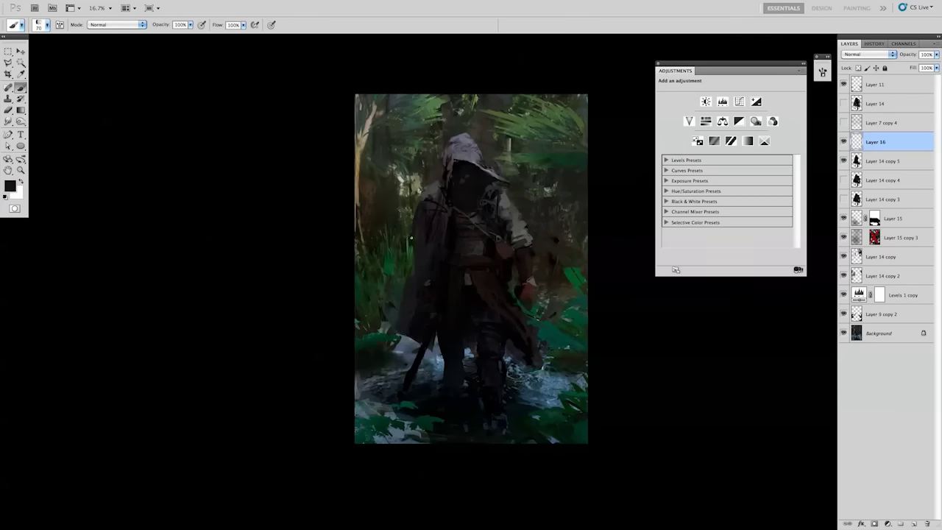
Dismiss the empty-selection transform error, deselect, and merge the arm layer into the figure layer.
{"action": "key", "text": "v"}
{"action": "key", "text": "ctrl+t"}
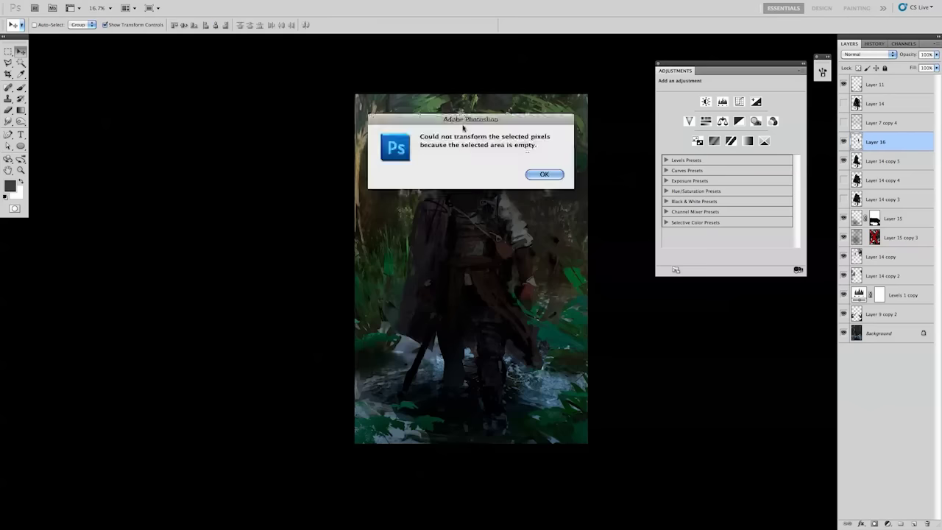
{"action": "key", "text": "Return"}
{"action": "key", "text": "ctrl+d"}
{"action": "key", "text": "Delete"}
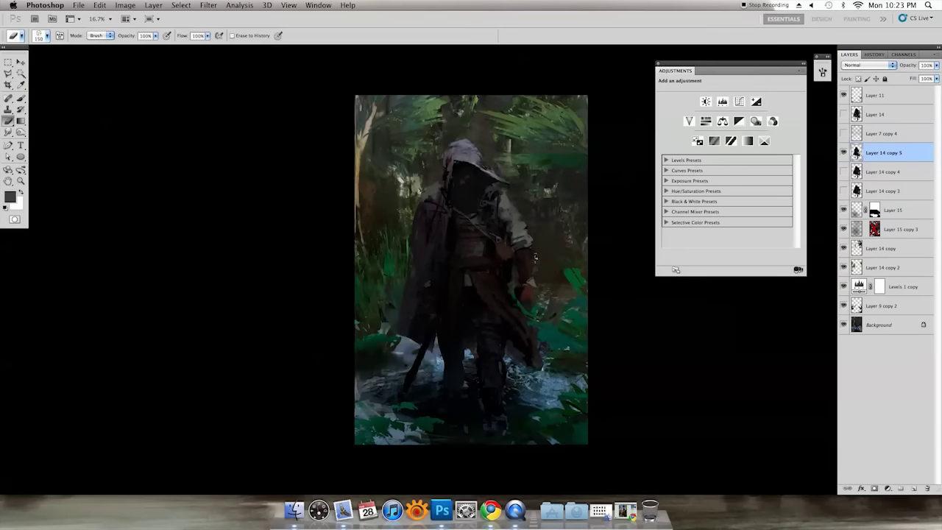
Reset colours to black and white, mirror the canvas, and paint light splashes around the feet.
{"action": "key", "text": "b"}
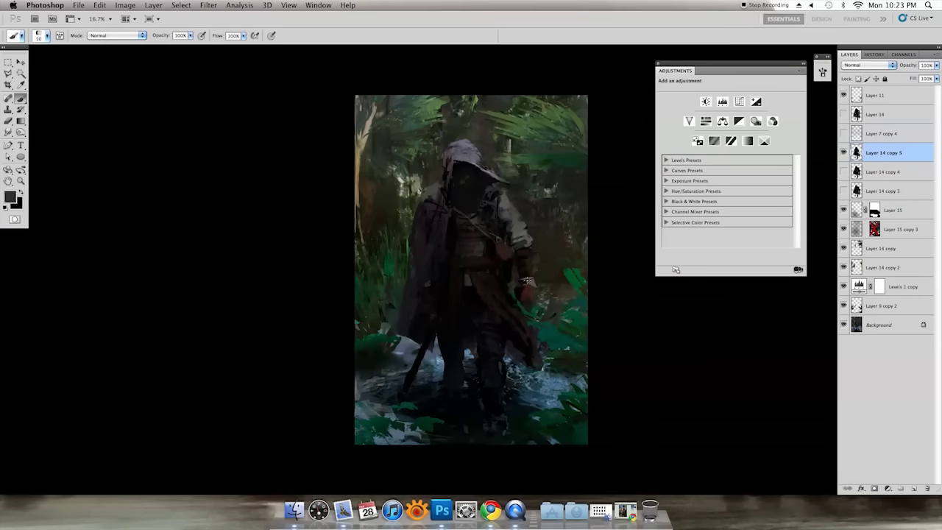
{"action": "key", "text": "d"}
{"action": "key", "text": "e"}
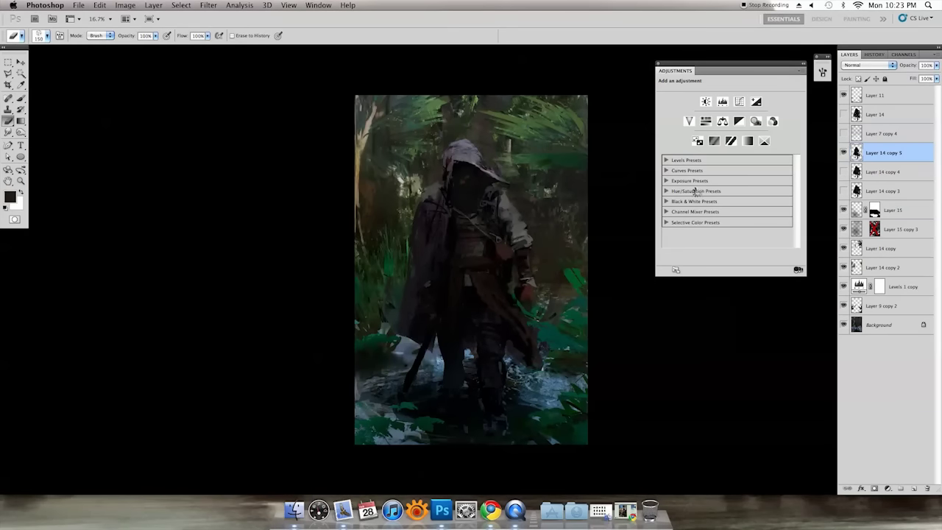
{"action": "key", "text": "ctrl+shift+h"}
{"action": "key", "text": "b"}
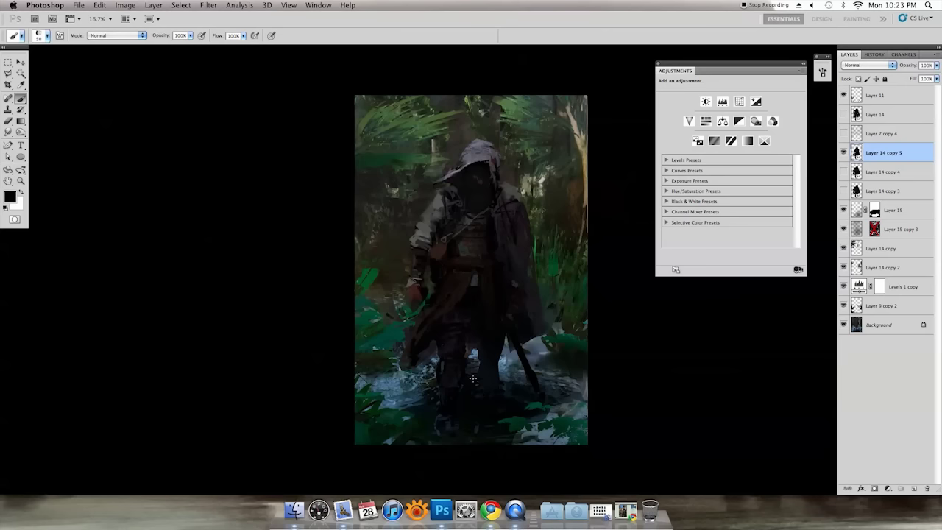
{"action": "left_click_drag", "start_coordinate": [502, 387], "coordinate": [526, 388]}
{"action": "left_click_drag", "start_coordinate": [468, 359], "coordinate": [476, 367]}
{"action": "mouse_move", "coordinate": [450, 337]}
{"action": "left_mouse_down"}
{"action": "mouse_move", "coordinate": [412, 361]}
{"action": "mouse_move", "coordinate": [434, 373]}
{"action": "left_mouse_up"}
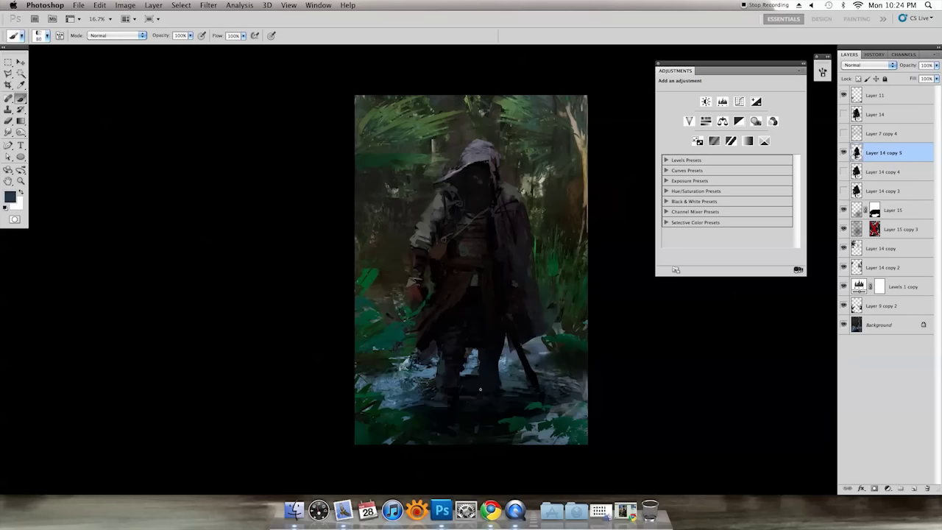
Sample the teal water colour and add smudged light strokes to the water near the feet.
{"action": "left_click", "coordinate": [489, 382], "text": "alt"}
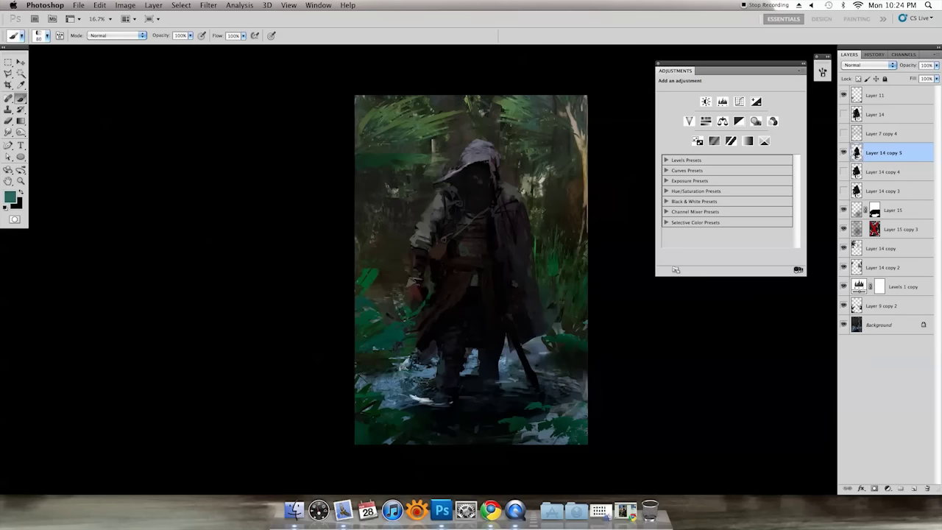
{"action": "left_click_drag", "start_coordinate": [403, 401], "coordinate": [465, 411]}
{"action": "key", "text": "r"}
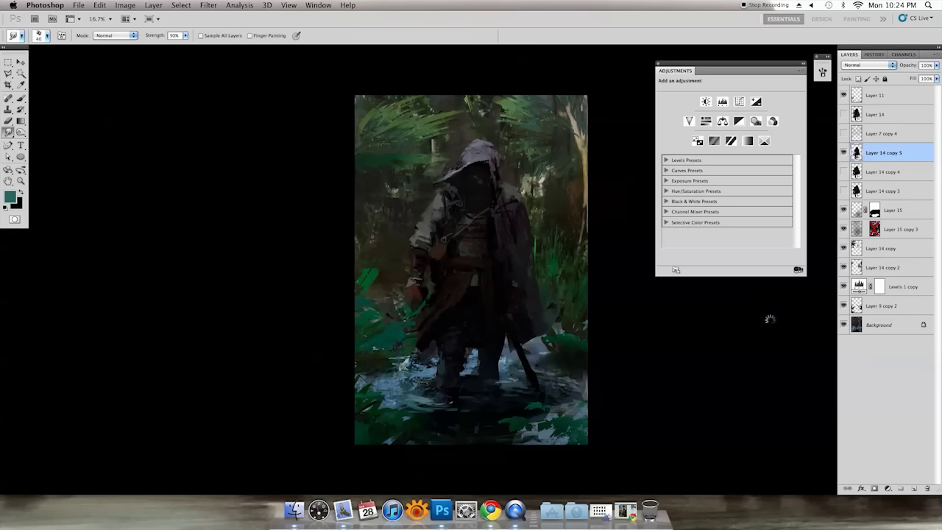
{"action": "key", "text": "d"}
Enlarge the canvas view and add a new empty layer for further painting.
{"action": "key", "text": "l"}
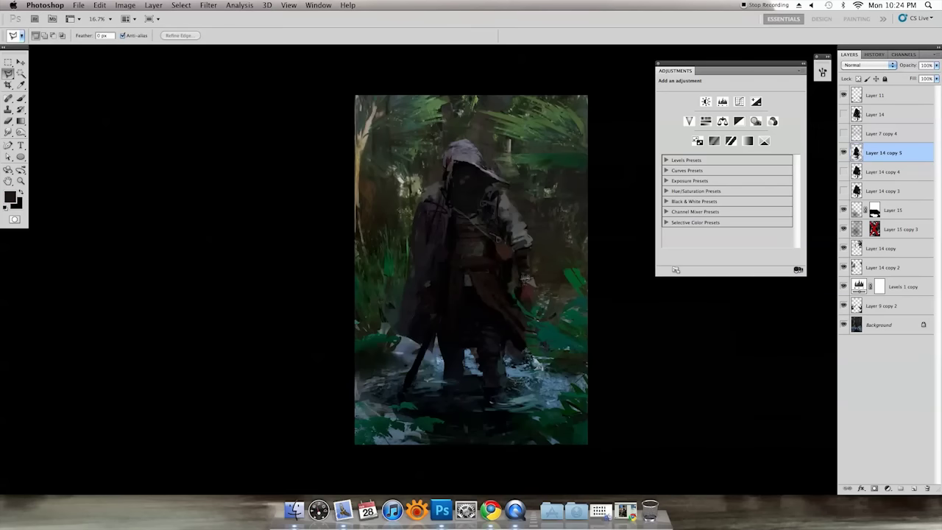
{"action": "key", "text": "m"}
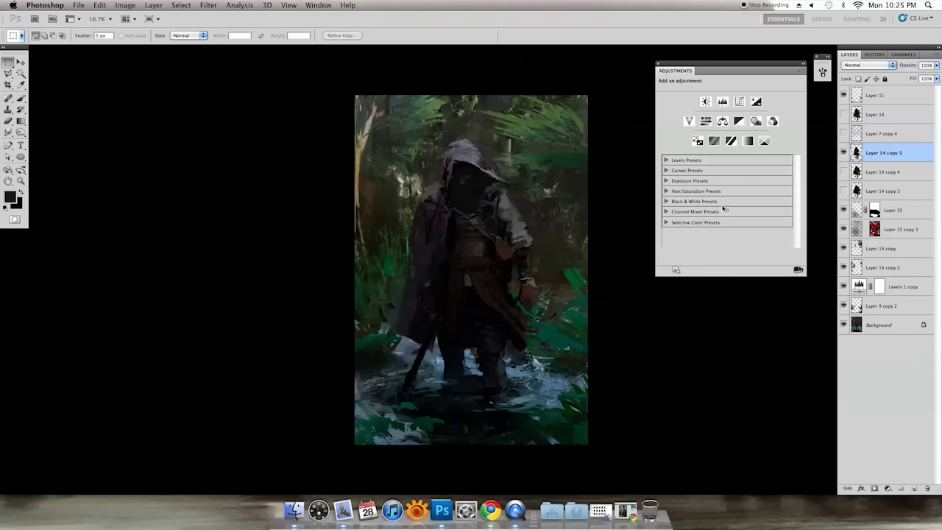
{"action": "key", "text": "f"}
{"action": "key", "text": "Tab"}
{"action": "key", "text": "ctrl+equal"}
{"action": "key", "text": "b"}
{"action": "key", "text": "ctrl+shift+alt+n"}
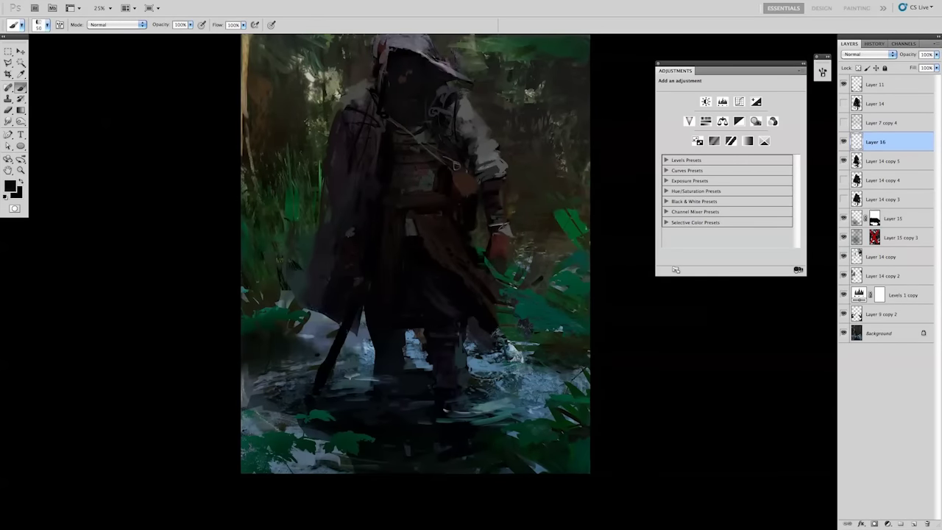
Dab paint onto Layer 16, then merge it down into Layer 14 copy 5.
{"action": "left_click", "coordinate": [452, 331]}
{"action": "key", "text": "e"}
{"action": "right_click", "coordinate": [449, 327]}
{"action": "key", "text": "Escape"}
{"action": "key", "text": "ctrl+e"}
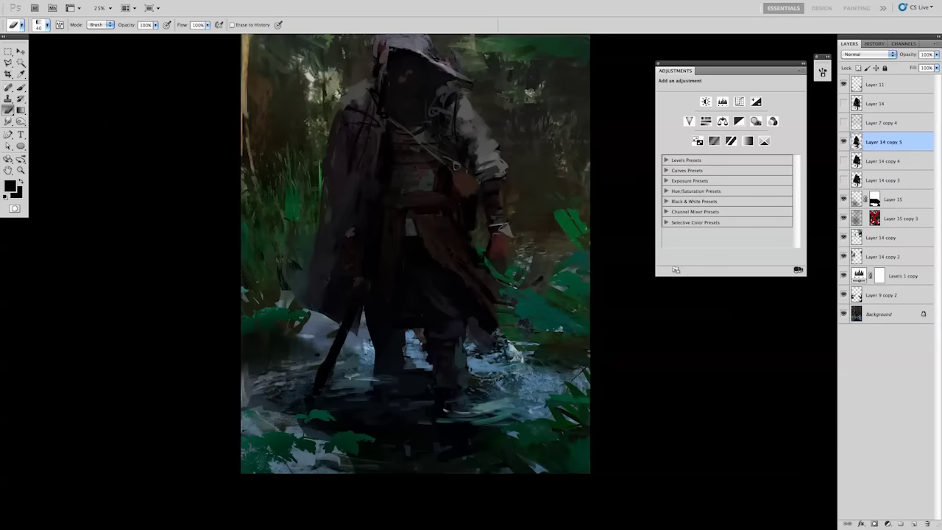
{"action": "key", "text": "b"}
{"action": "left_click", "coordinate": [430, 338]}
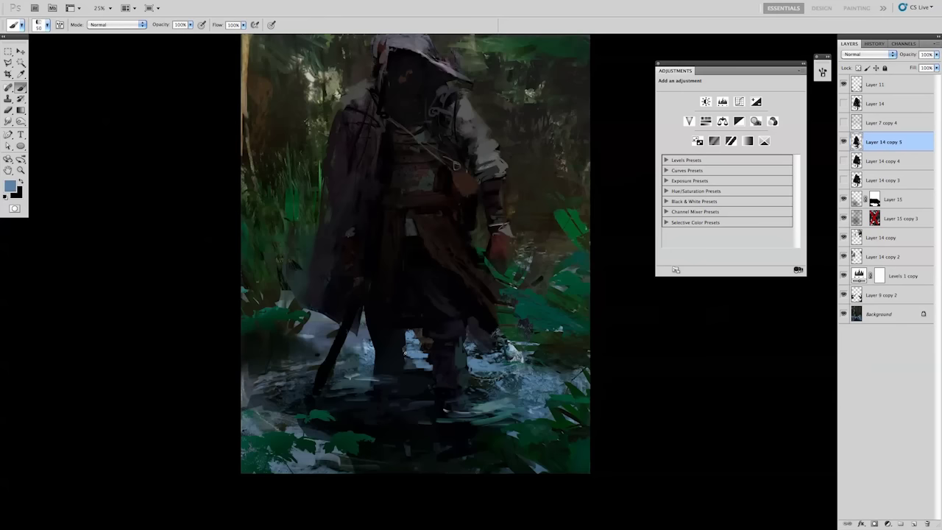
Lasso the wading figure's legs and surroundings, adding a new layer for the water.
{"action": "key", "text": "l"}
{"action": "left_click_drag", "start_coordinate": [405, 334], "coordinate": [404, 337]}
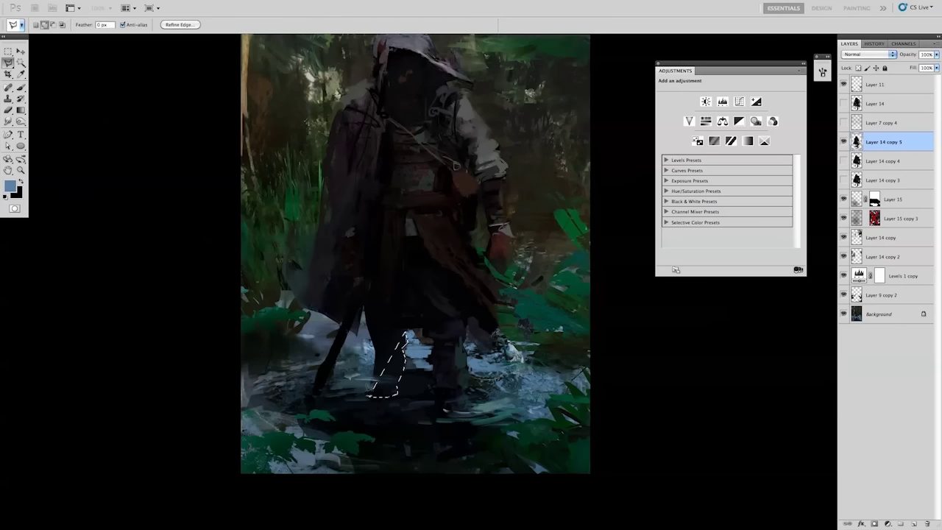
{"action": "left_click_drag", "start_coordinate": [312, 394], "coordinate": [464, 401]}
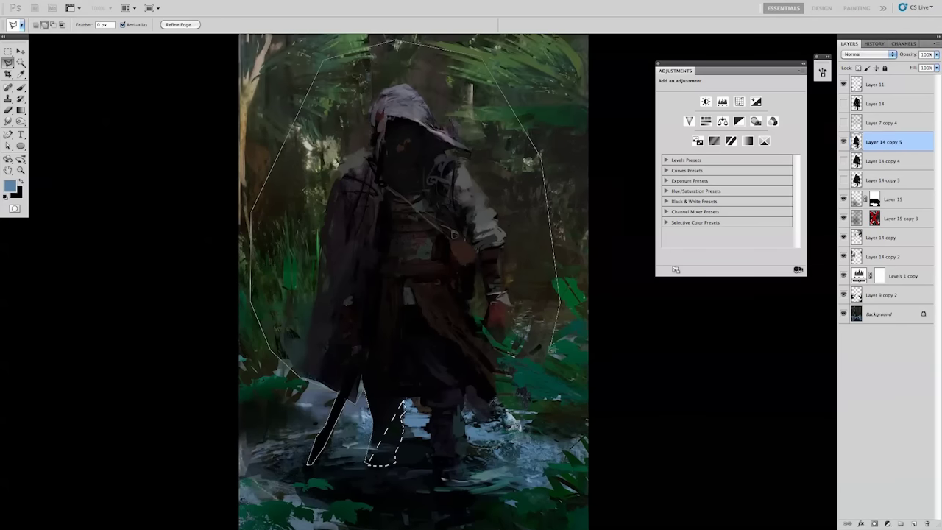
{"action": "key", "text": "Return"}
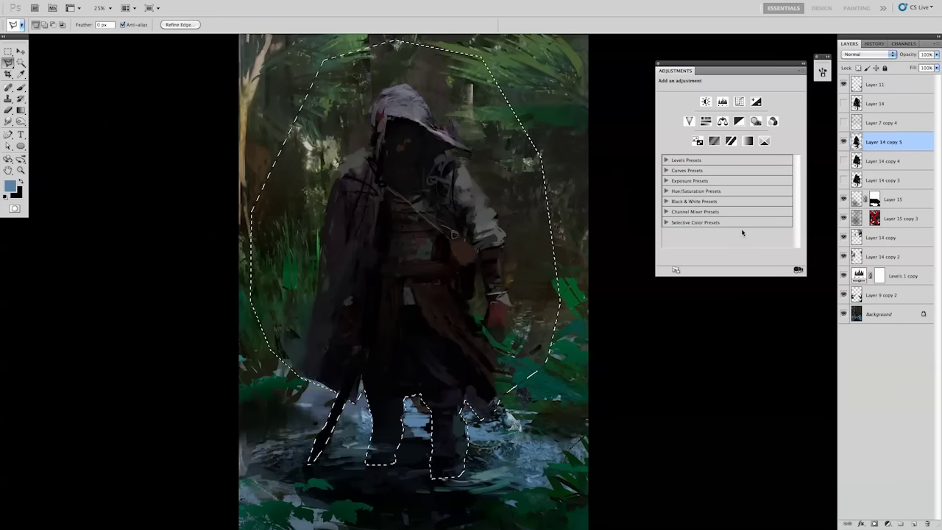
{"action": "key", "text": "ctrl+j"}
{"action": "left_click_drag", "start_coordinate": [535, 334], "coordinate": [557, 290]}
Sample water blues and paint light-blue strokes with a textured brush.
{"action": "key", "text": "b"}
{"action": "left_click", "coordinate": [448, 360], "text": "alt"}
{"action": "right_click", "coordinate": [446, 141]}
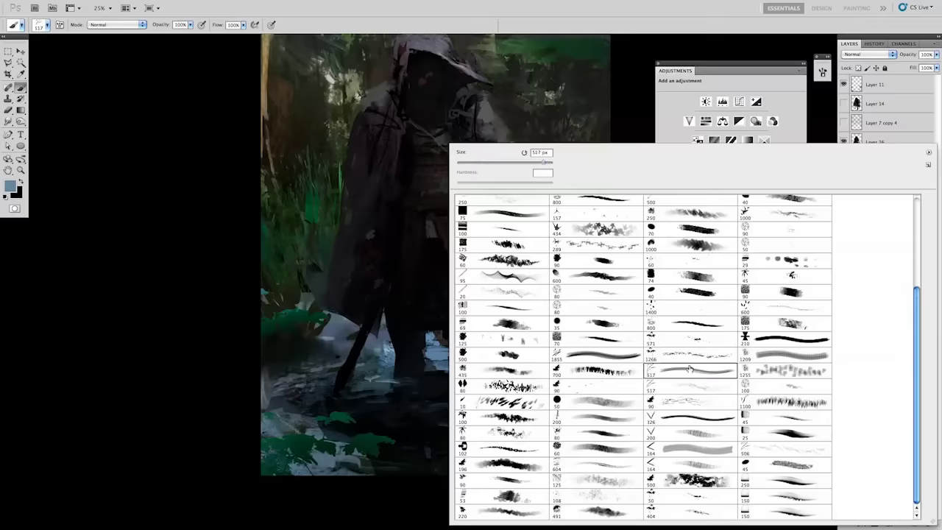
{"action": "double_click", "coordinate": [735, 399]}
{"action": "left_click", "coordinate": [432, 352], "text": "alt"}
{"action": "mouse_move", "coordinate": [426, 360]}
{"action": "left_mouse_down"}
{"action": "mouse_move", "coordinate": [526, 368]}
{"action": "mouse_move", "coordinate": [566, 339]}
{"action": "left_mouse_up"}
Paint light-blue ripples and splashes around the feet, then smudge them.
{"action": "left_click", "coordinate": [914, 524]}
{"action": "left_click_drag", "start_coordinate": [486, 376], "coordinate": [545, 337]}
{"action": "left_click", "coordinate": [516, 368], "text": "alt"}
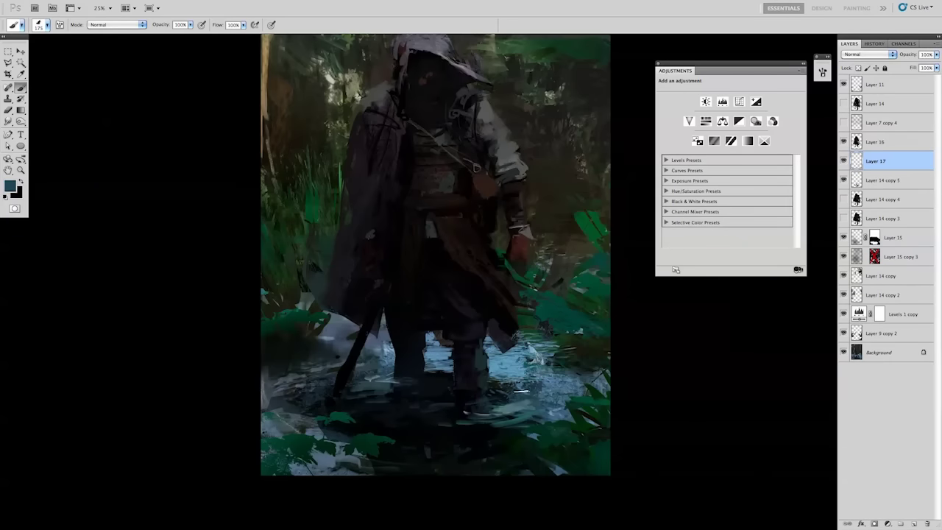
{"action": "left_click_drag", "start_coordinate": [537, 379], "coordinate": [492, 388]}
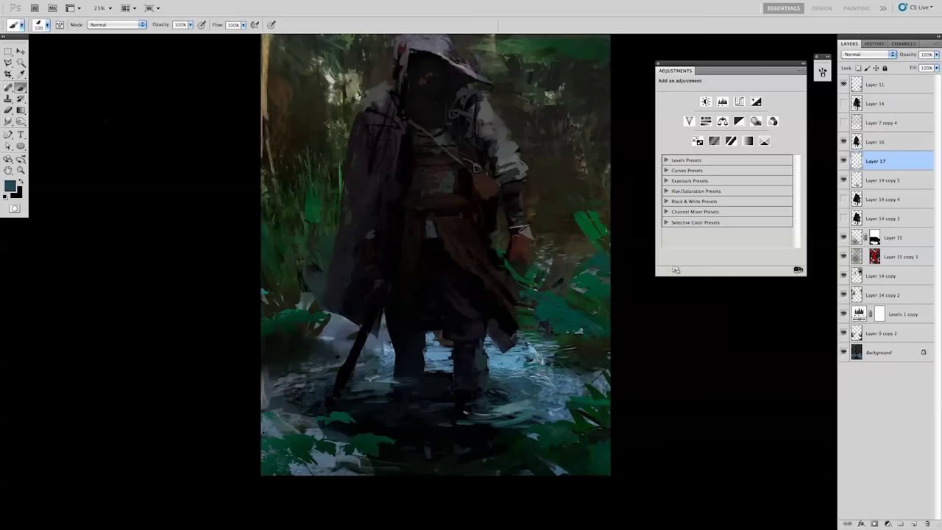
{"action": "key", "text": "r"}
{"action": "key", "text": "shift+r"}
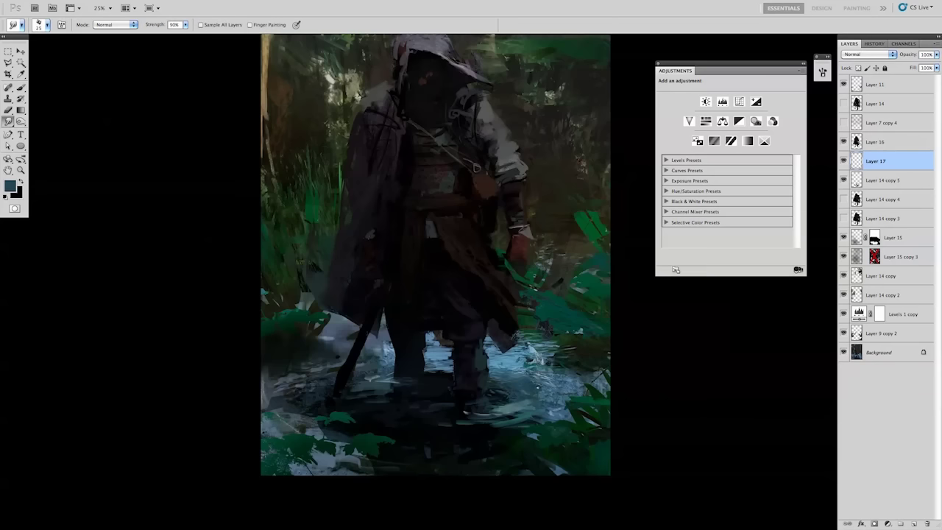
{"action": "key", "text": "b"}
{"action": "left_click", "coordinate": [378, 347], "text": "alt"}
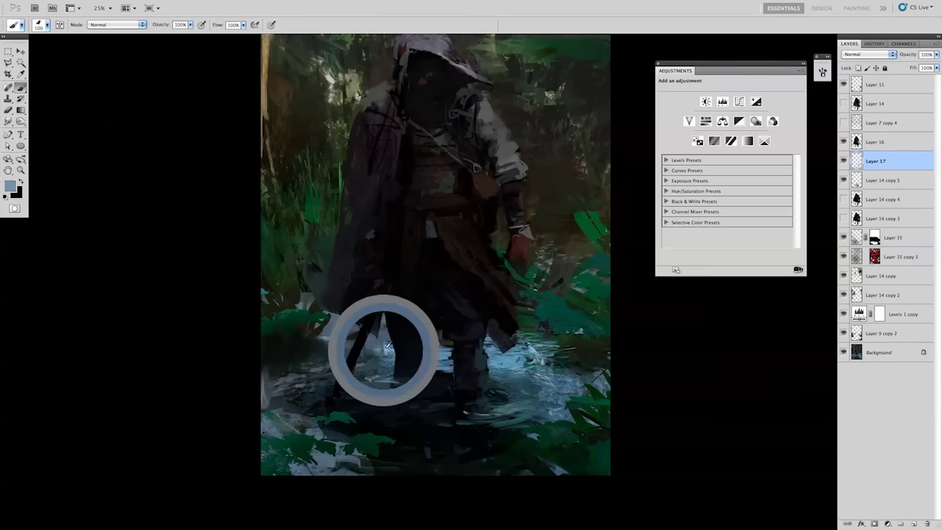
Smudge the water and sample darker blues with the size-200 scatter brush.
{"action": "key", "text": "r"}
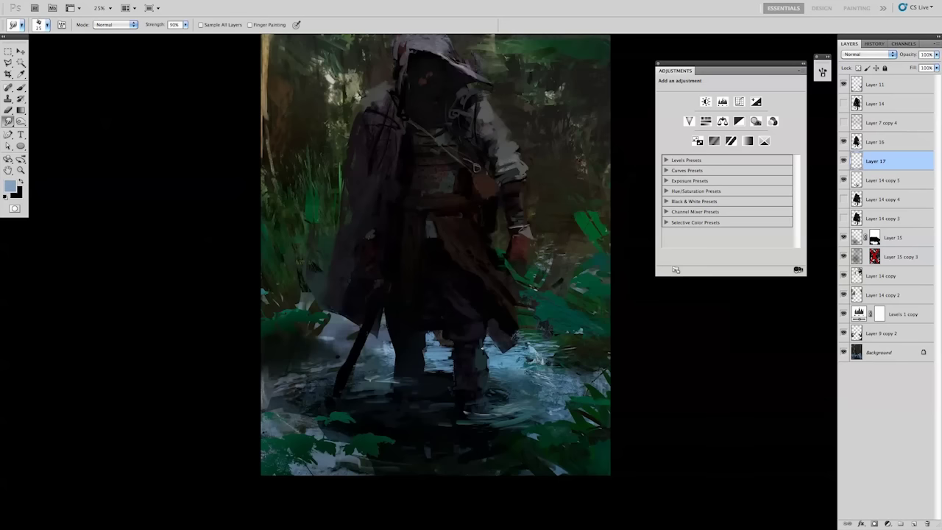
{"action": "key", "text": "b"}
{"action": "left_click", "coordinate": [436, 343], "text": "alt"}
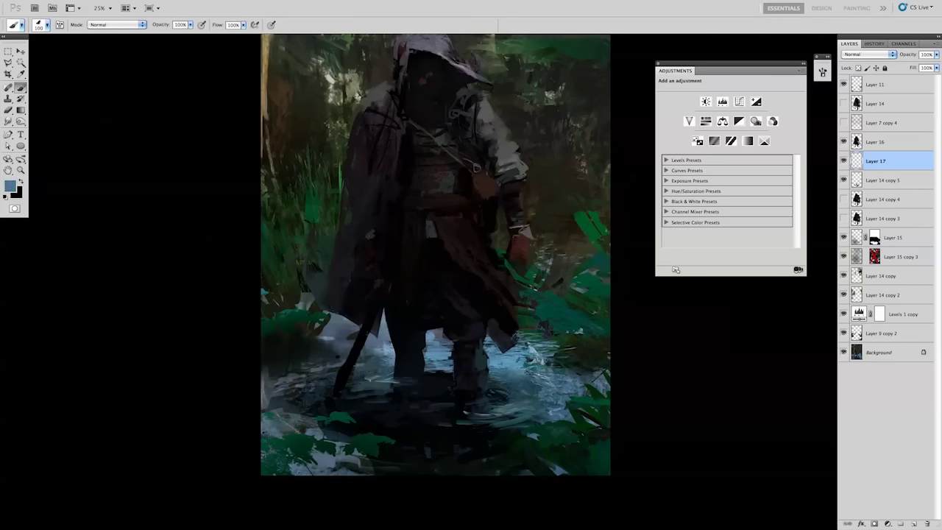
{"action": "left_click", "coordinate": [561, 265], "text": "alt"}
{"action": "right_click", "coordinate": [449, 143]}
{"action": "double_click", "coordinate": [551, 269]}
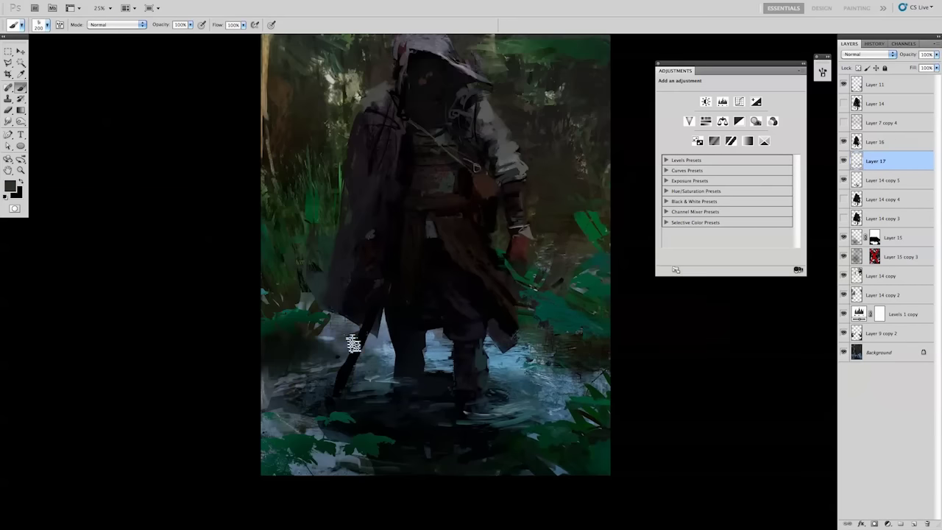
{"action": "key", "text": "r"}
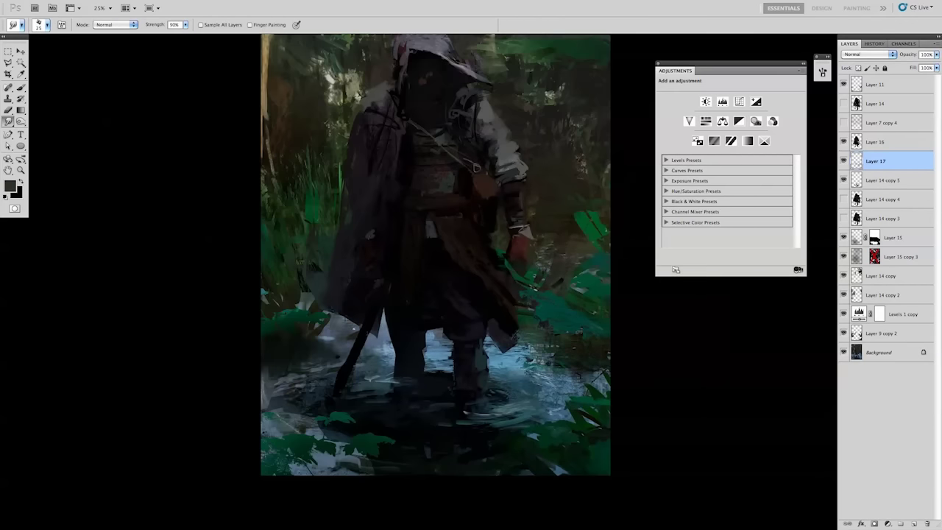
{"action": "key", "text": "b"}
Paint blue-grey water with another brush, merge Layer 17 into Layer 14 copy 5, tweak Hue/Saturation.
{"action": "right_click", "coordinate": [527, 327]}
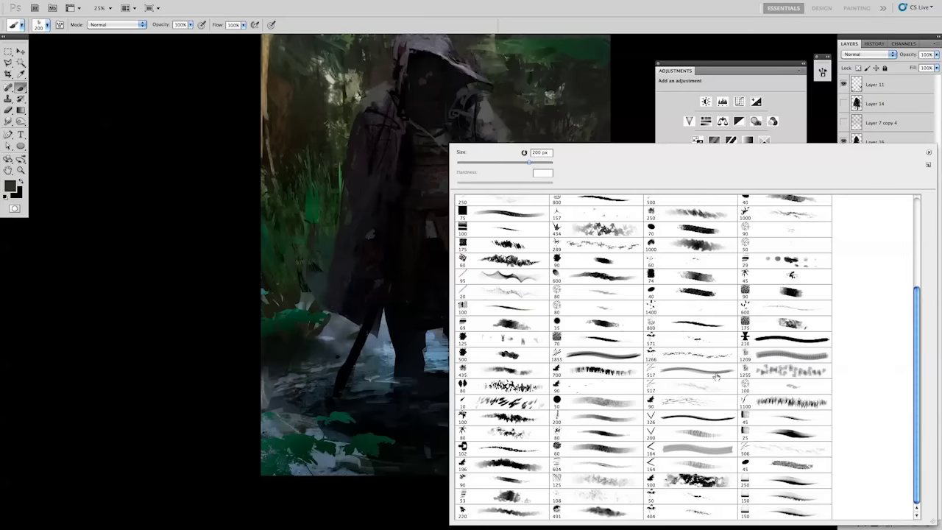
{"action": "double_click", "coordinate": [717, 376]}
{"action": "left_click", "coordinate": [431, 375], "text": "alt"}
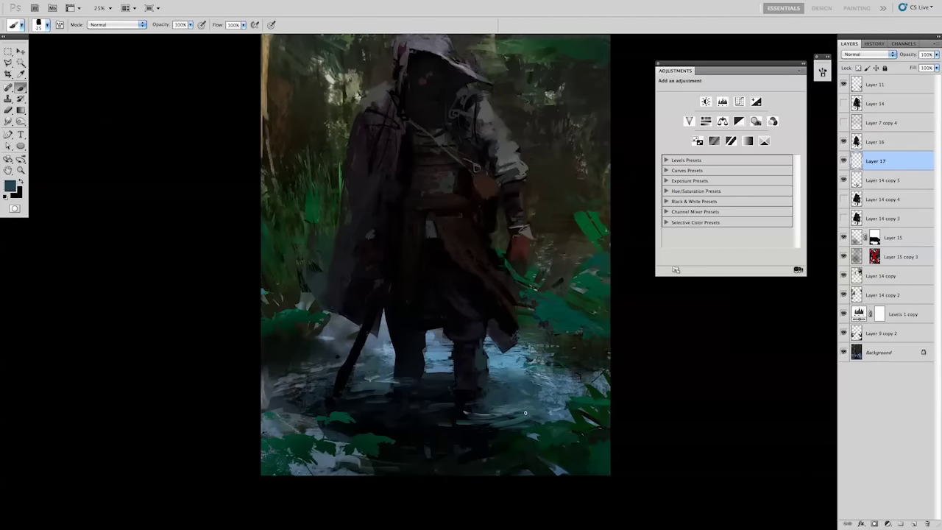
{"action": "left_click", "coordinate": [413, 369], "text": "alt"}
{"action": "key", "text": "Delete"}
{"action": "key", "text": "ctrl+u"}
{"action": "left_click_drag", "start_coordinate": [751, 210], "coordinate": [760, 211]}
Add a Color Balance layer pushing midtones toward red, green and yellow.
{"action": "key", "text": "Escape"}
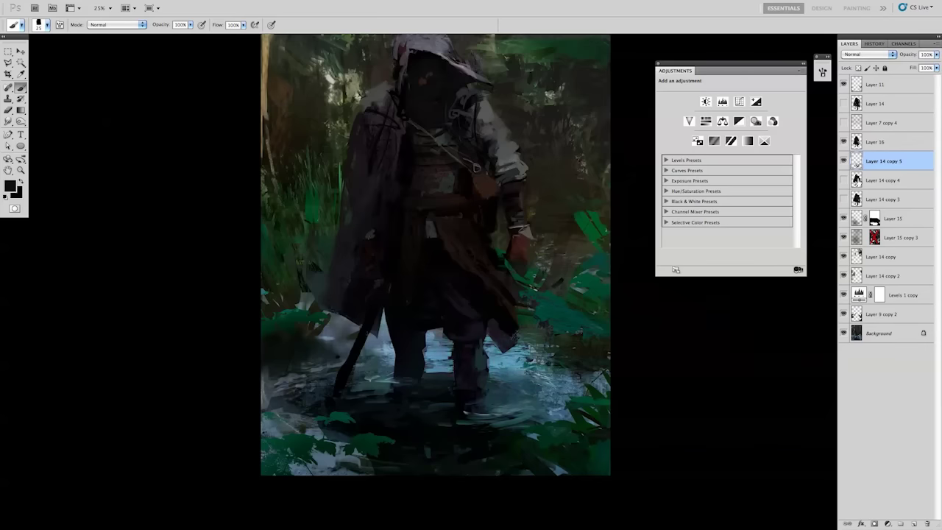
{"action": "key", "text": "ctrl+alt+2"}
{"action": "left_click", "coordinate": [888, 523]}
{"action": "left_click", "coordinate": [839, 465]}
{"action": "left_click_drag", "start_coordinate": [736, 148], "coordinate": [725, 149]}
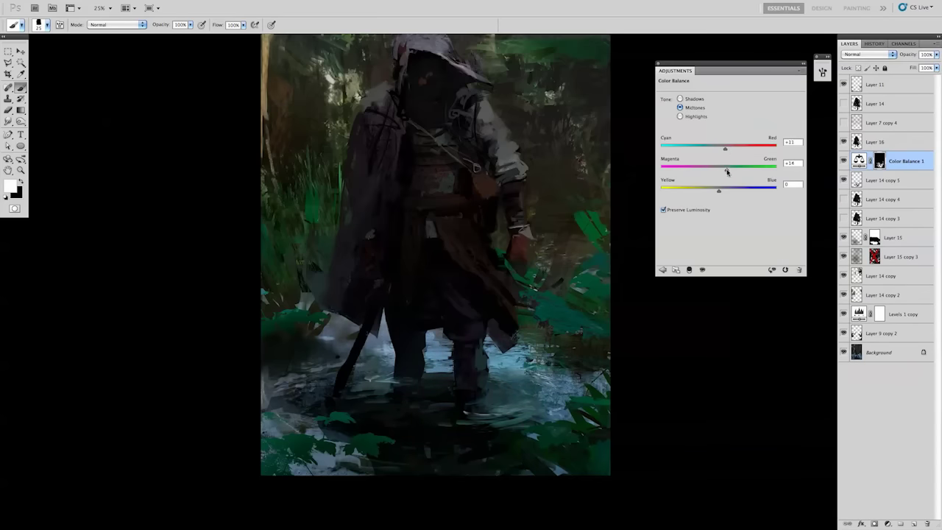
{"action": "left_click_drag", "start_coordinate": [714, 193], "coordinate": [713, 193]}
{"action": "left_click_drag", "start_coordinate": [732, 150], "coordinate": [735, 150]}
{"action": "key", "text": "ctrl+minus"}
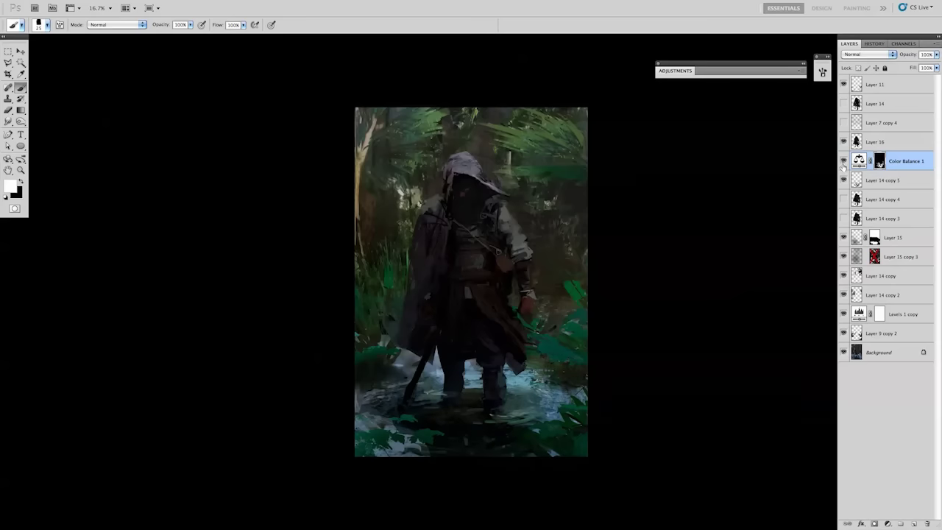
Redo the Color Balance adjustment layer with midtones at +11, +5 and −8.
{"action": "key", "text": "Delete"}
{"action": "key", "text": "ctrl+u"}
{"action": "left_click_drag", "start_coordinate": [742, 211], "coordinate": [729, 211]}
{"action": "key", "text": "Escape"}
{"action": "left_click", "coordinate": [857, 160], "text": "ctrl"}
{"action": "left_click", "coordinate": [888, 523]}
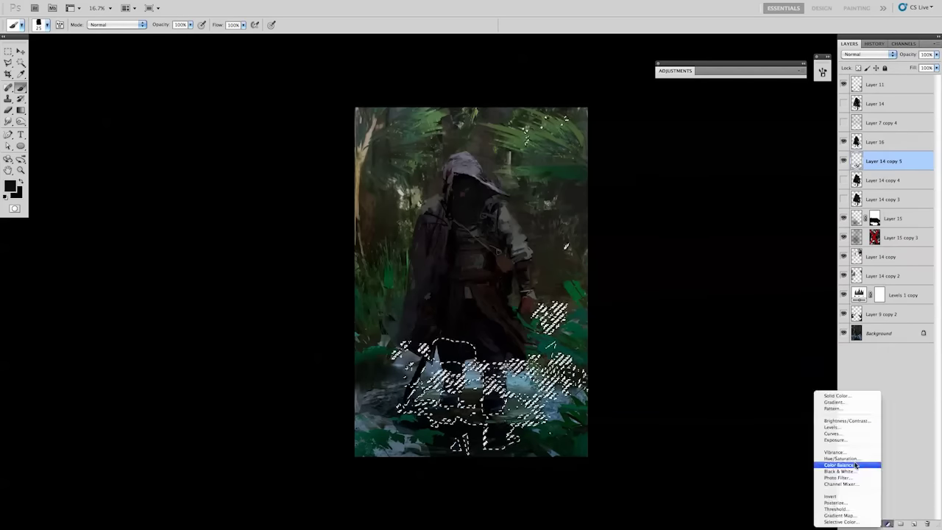
{"action": "left_click", "coordinate": [839, 466]}
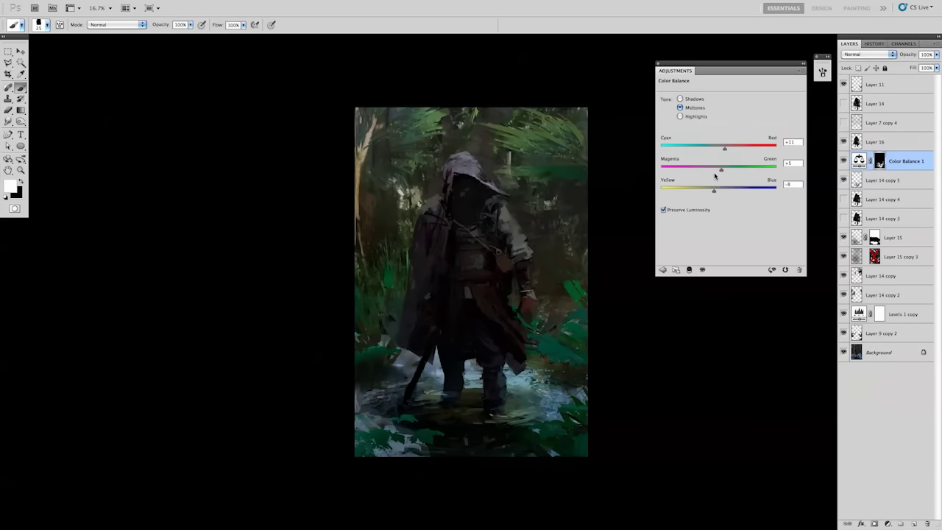
Mask the adjustment with a default black/white gradient and add new Layer 17 above it.
{"action": "key", "text": "g"}
{"action": "key", "text": "d"}
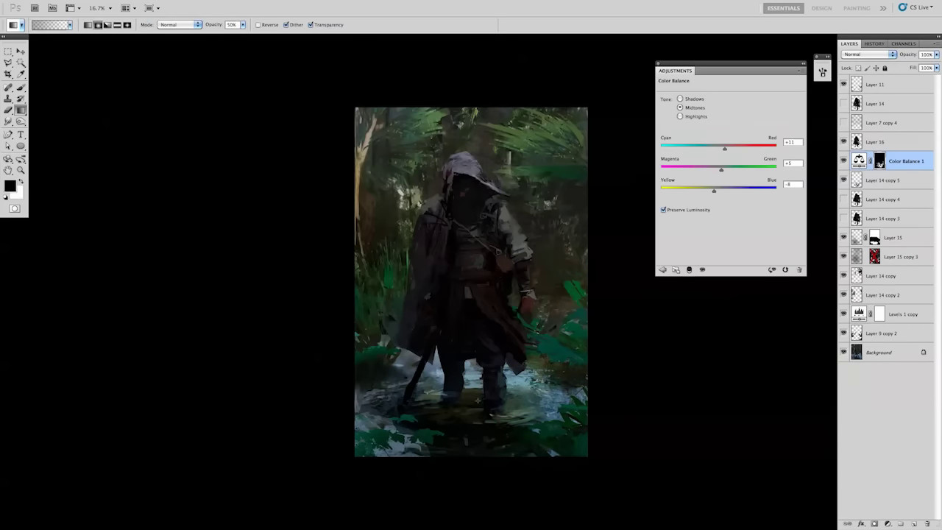
{"action": "key", "text": "x"}
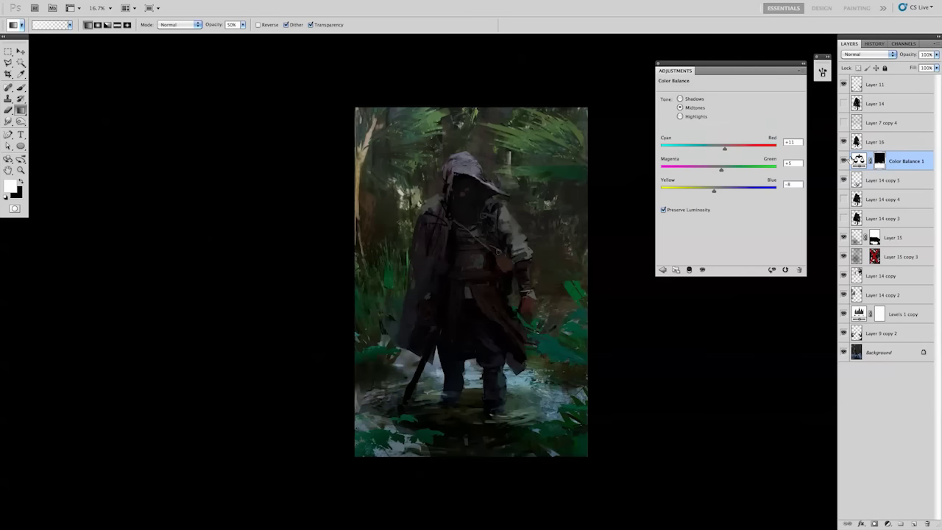
{"action": "key", "text": "ctrl+shift+alt+n"}
{"action": "key", "text": "b"}
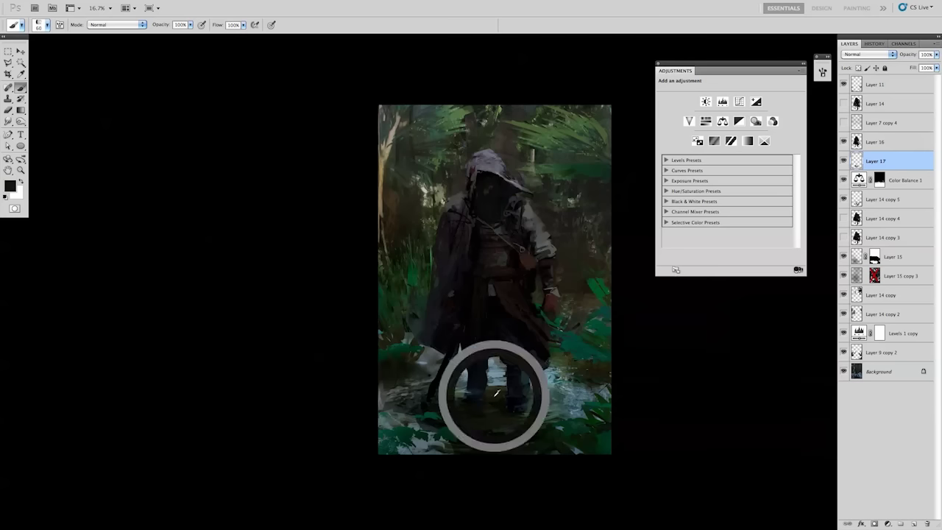
Duplicate Layer 17 and smudge the water near the feet, then move up to Layer 16.
{"action": "key", "text": "r"}
{"action": "key", "text": "ctrl+j"}
{"action": "left_click_drag", "start_coordinate": [540, 395], "coordinate": [488, 429]}
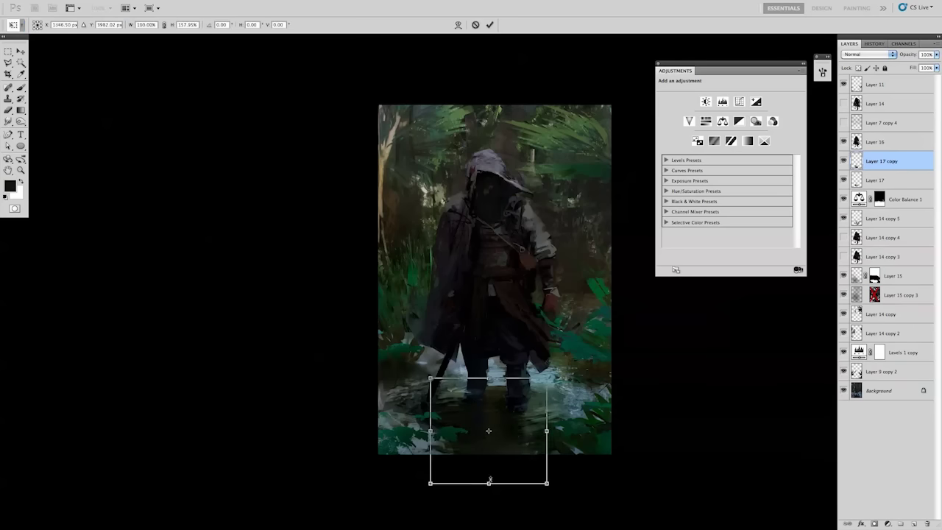
{"action": "key", "text": "b"}
{"action": "right_click", "coordinate": [470, 452]}
{"action": "key", "text": "Return"}
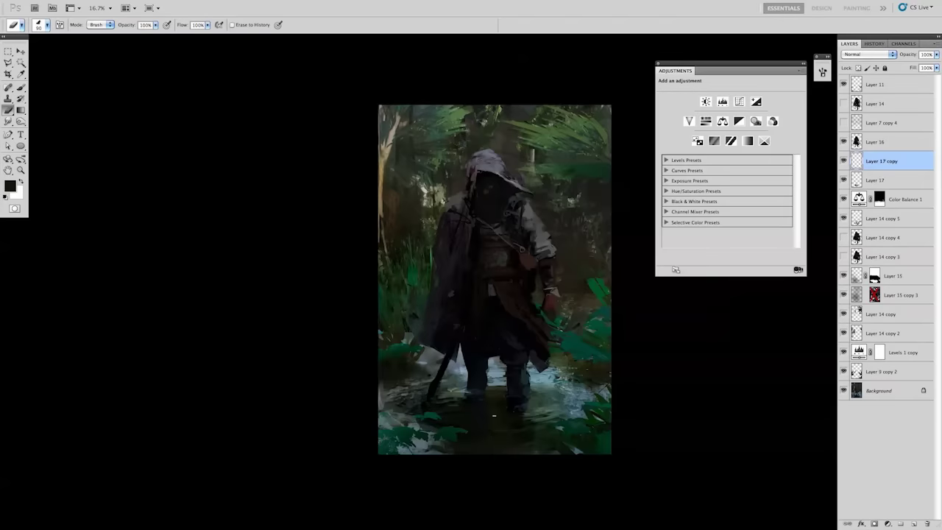
{"action": "key", "text": "b"}
{"action": "key", "text": "alt+bracketright"}
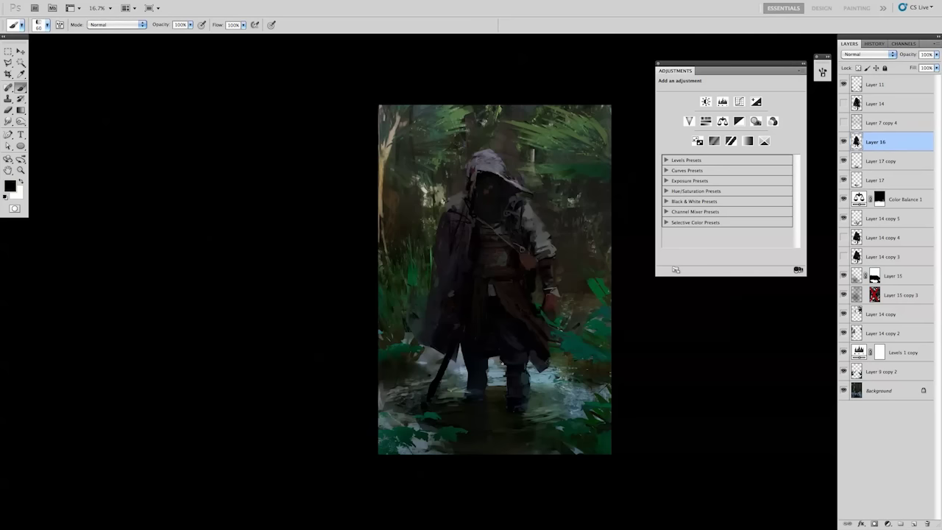
{"action": "right_click", "coordinate": [527, 368]}
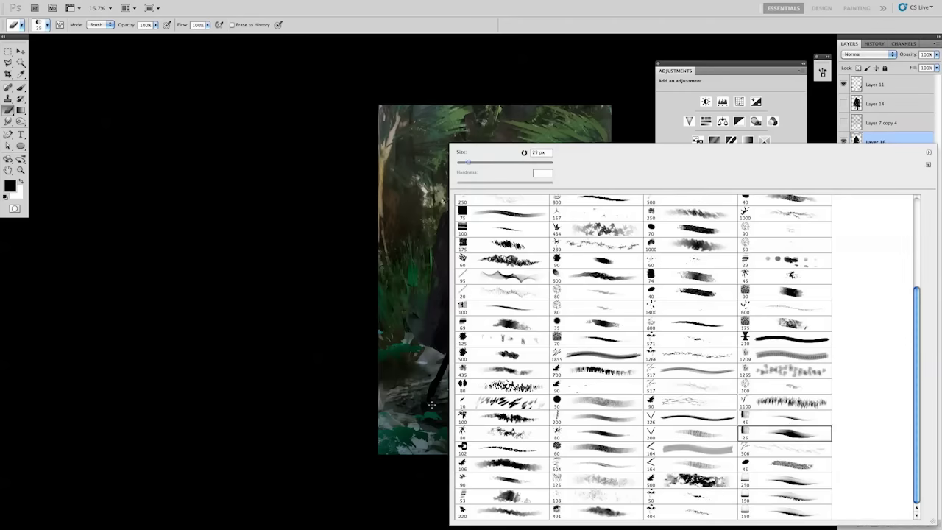
{"action": "key", "text": "Return"}
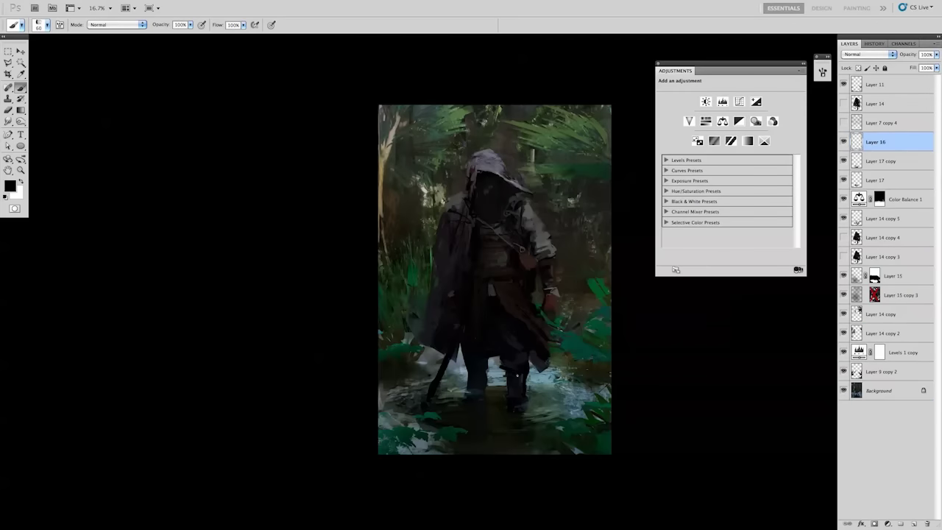
Flip the canvas horizontally to check the composition and zoom in closer.
{"action": "key", "text": "h"}
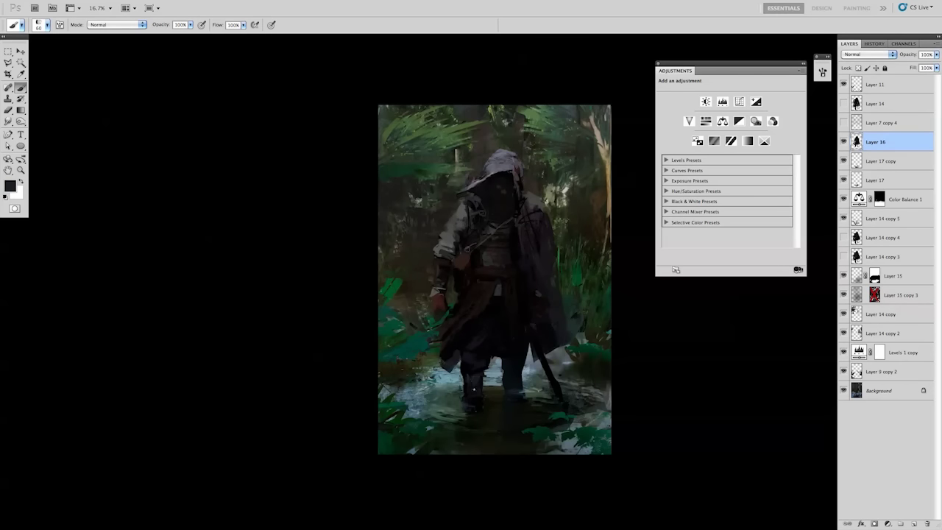
{"action": "key", "text": "e"}
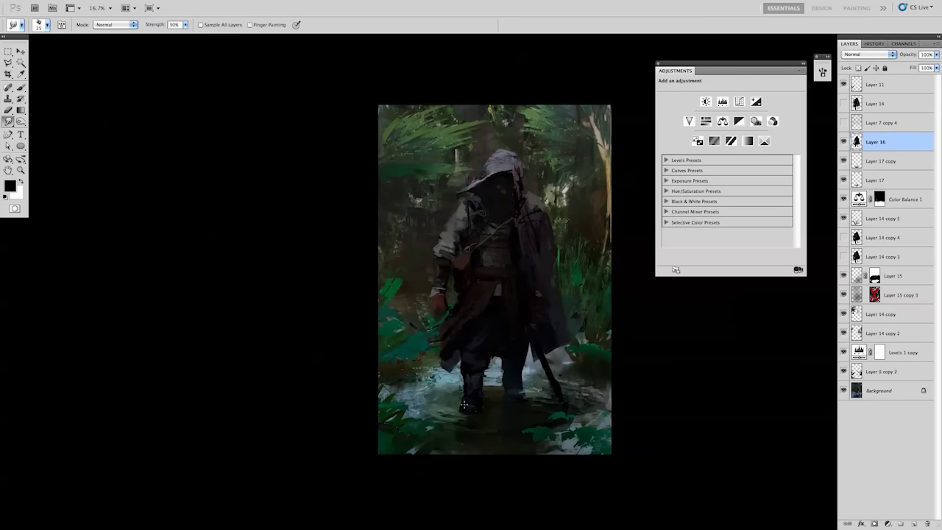
{"action": "key", "text": "r"}
{"action": "key", "text": "shift+r"}
{"action": "key", "text": "ctrl+plus"}
{"action": "key", "text": "ctrl+shift+h"}
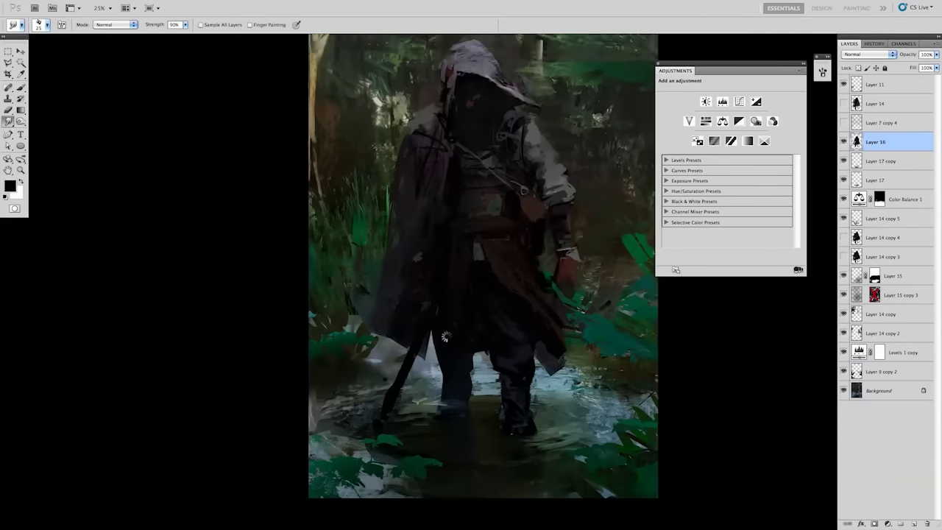
{"action": "key", "text": "b"}
Duplicate the Layer 17 copy water, stretch it toward the top-right and shift it lower.
{"action": "left_click", "coordinate": [844, 162]}
{"action": "key", "text": "ctrl+j"}
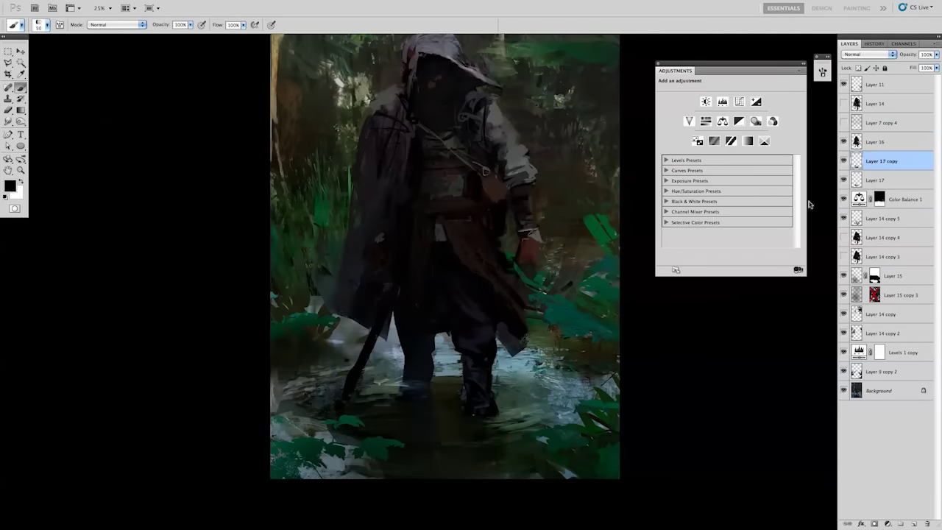
{"action": "key", "text": "ctrl+t"}
{"action": "left_click_drag", "start_coordinate": [551, 361], "coordinate": [743, 333]}
{"action": "key", "text": "Return"}
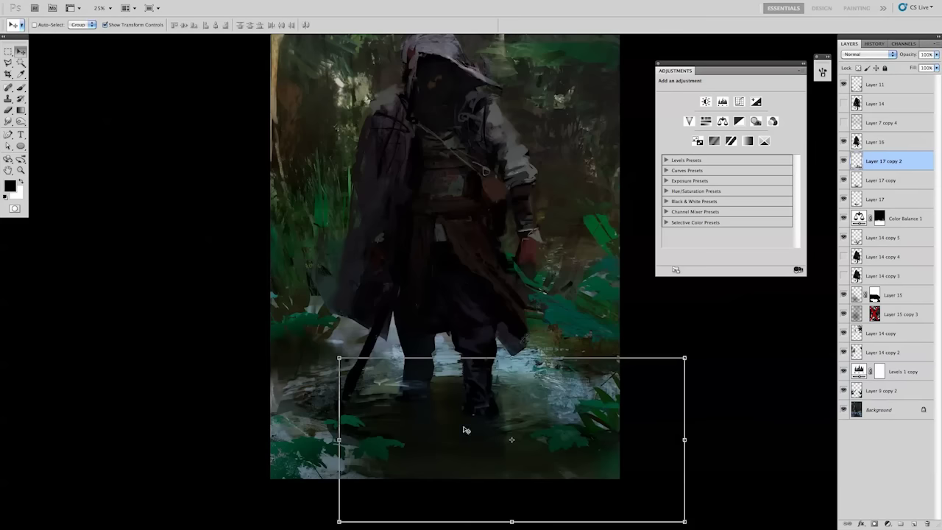
{"action": "mouse_move", "coordinate": [513, 452]}
{"action": "left_mouse_down"}
{"action": "mouse_move", "coordinate": [349, 465]}
{"action": "mouse_move", "coordinate": [313, 419]}
{"action": "left_mouse_up"}
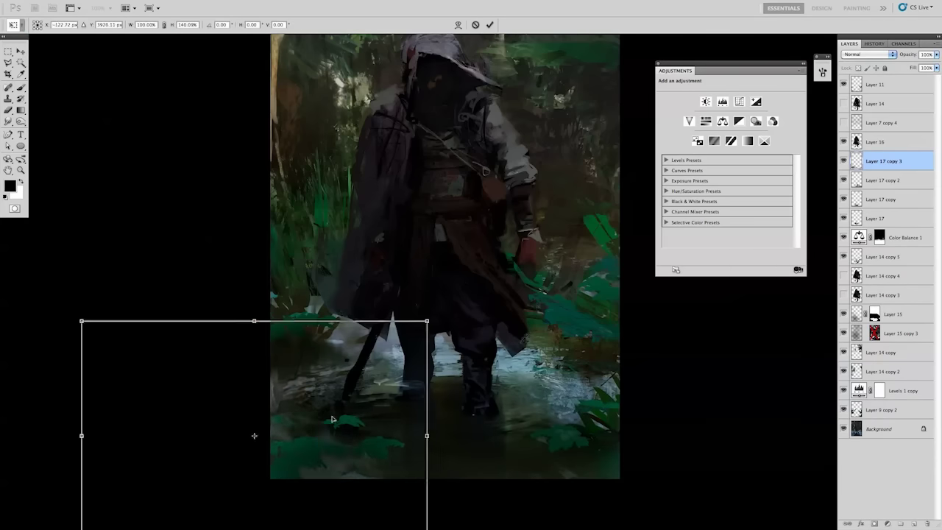
{"action": "key", "text": "Delete"}
Brighten the water copy with a Levels adjustment.
{"action": "key", "text": "ctrl+l"}
{"action": "left_click_drag", "start_coordinate": [732, 218], "coordinate": [719, 220]}
{"action": "key", "text": "Return"}
{"action": "key", "text": "g"}
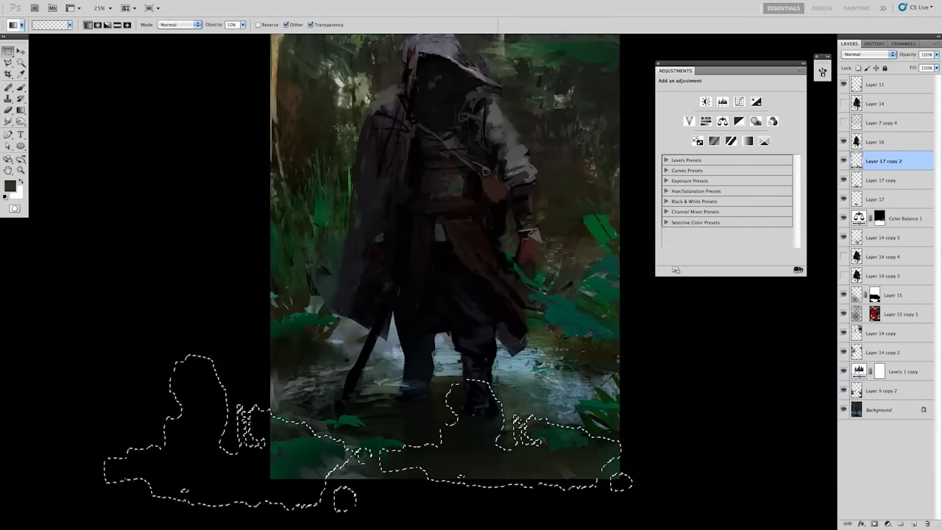
Lower the water copy's opacity to about 69%, then delete Layer 17 copy 2.
{"action": "key", "text": "m"}
{"action": "key", "text": "ctrl+d"}
{"action": "key", "text": "ctrl+minus"}
{"action": "left_click_drag", "start_coordinate": [936, 55], "coordinate": [918, 66]}
{"action": "left_click", "coordinate": [843, 256]}
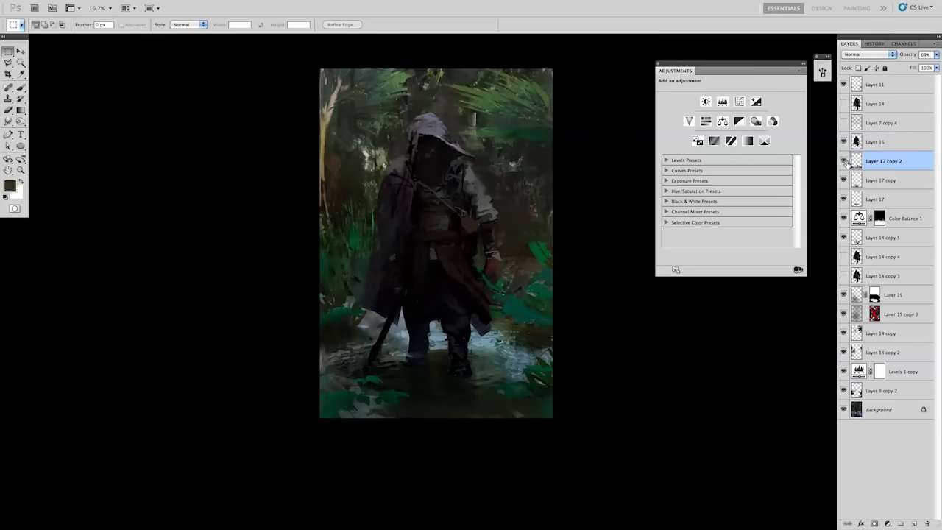
{"action": "key", "text": "Delete"}
Duplicate Layer 17 onto a new layer and widen it to about double width.
{"action": "left_click", "coordinate": [876, 181]}
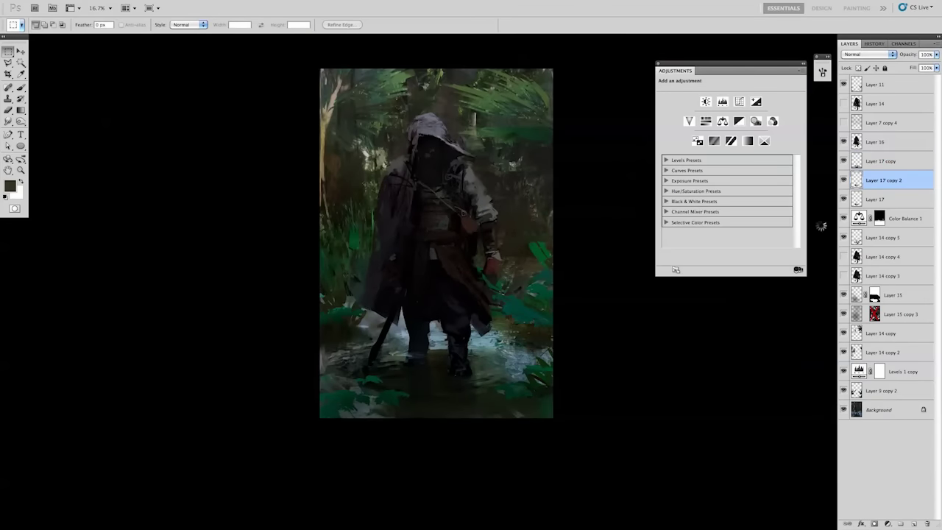
{"action": "key", "text": "v"}
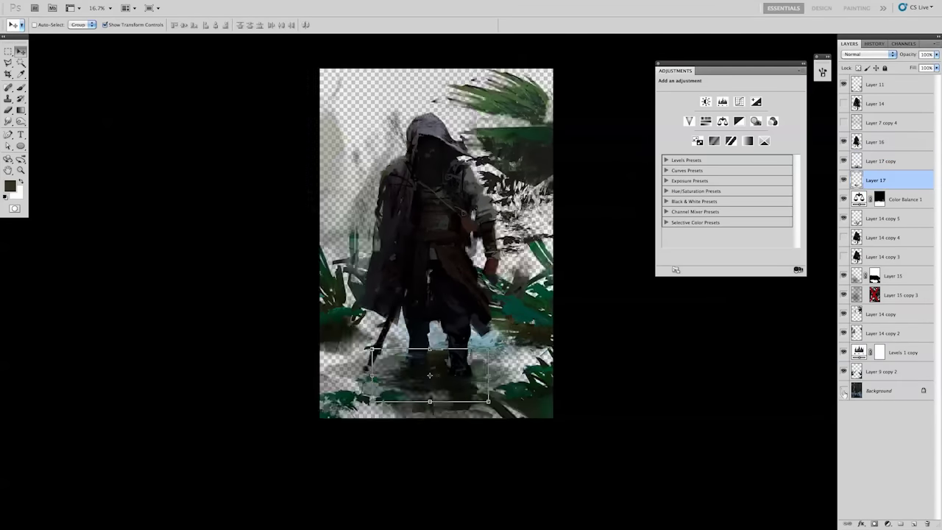
{"action": "key", "text": "ctrl+j"}
{"action": "key", "text": "ctrl+t"}
{"action": "left_click_drag", "start_coordinate": [554, 366], "coordinate": [696, 363]}
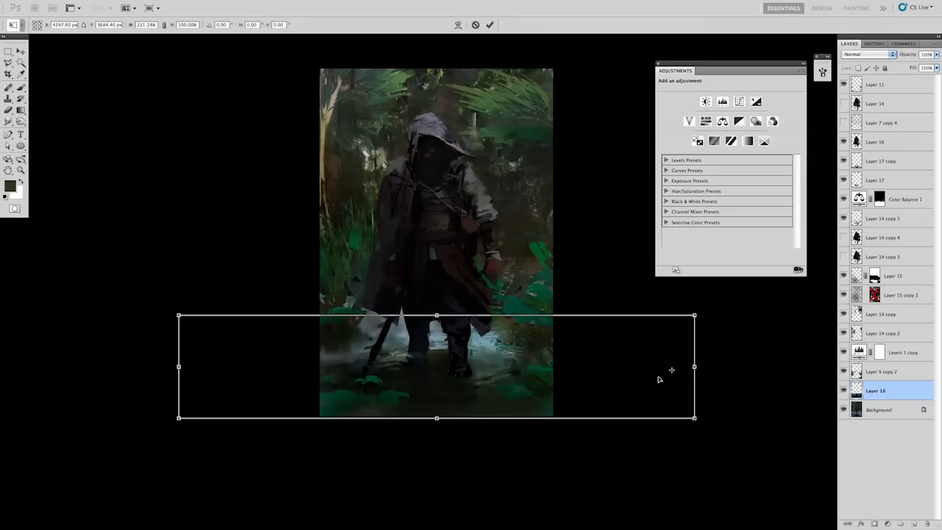
{"action": "key", "text": "Return"}
{"action": "key", "text": "b"}
Move a bottom-left water patch, hide Layer 15 and flip the canvas back.
{"action": "key", "text": "m"}
{"action": "left_click_drag", "start_coordinate": [318, 381], "coordinate": [413, 349]}
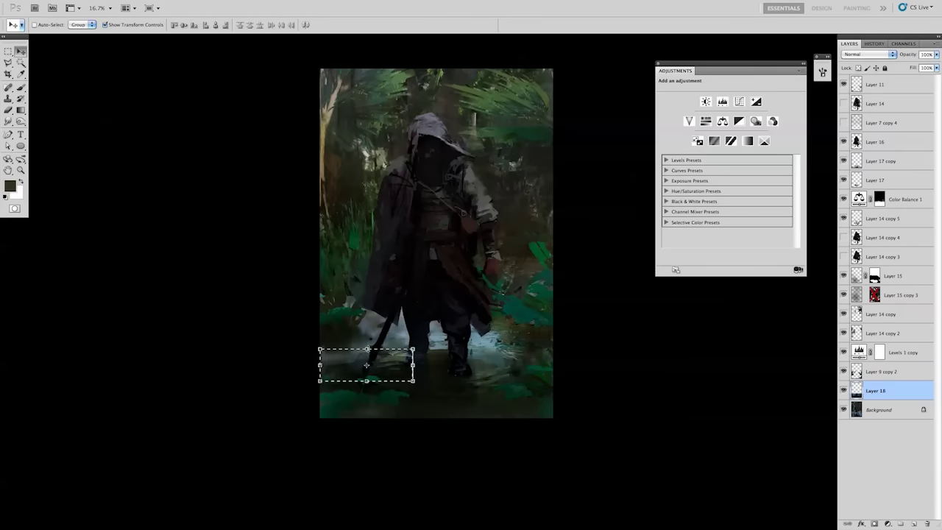
{"action": "key", "text": "v"}
{"action": "key", "text": "m"}
{"action": "key", "text": "ctrl+d"}
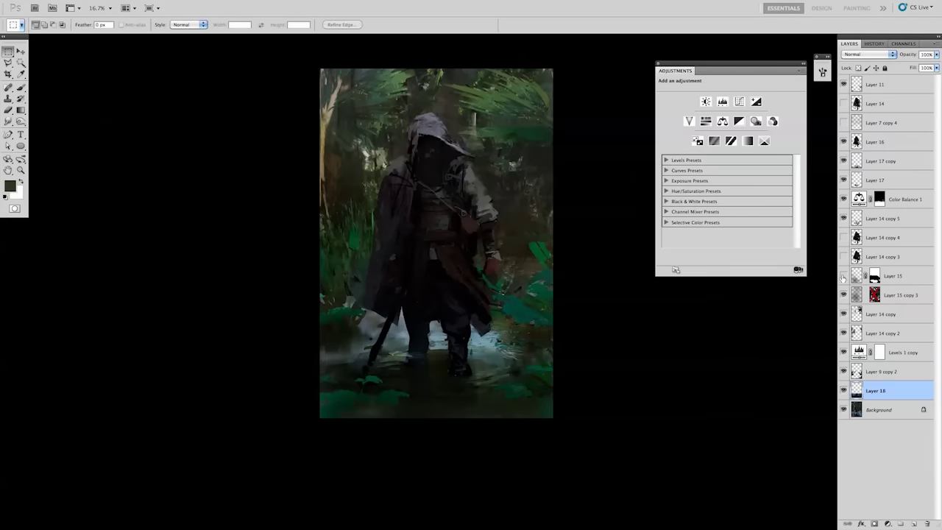
{"action": "left_click", "coordinate": [843, 275]}
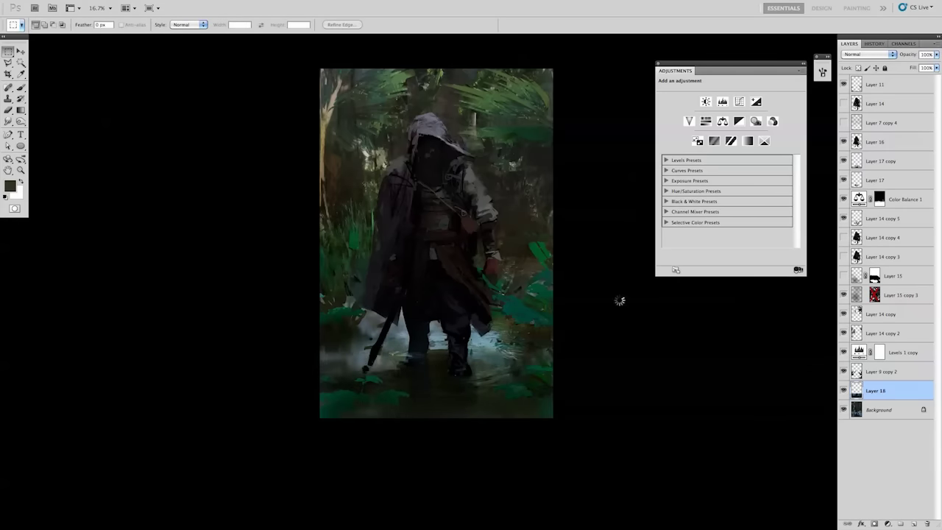
{"action": "key", "text": "b"}
{"action": "left_click", "coordinate": [431, 320], "text": "ctrl"}
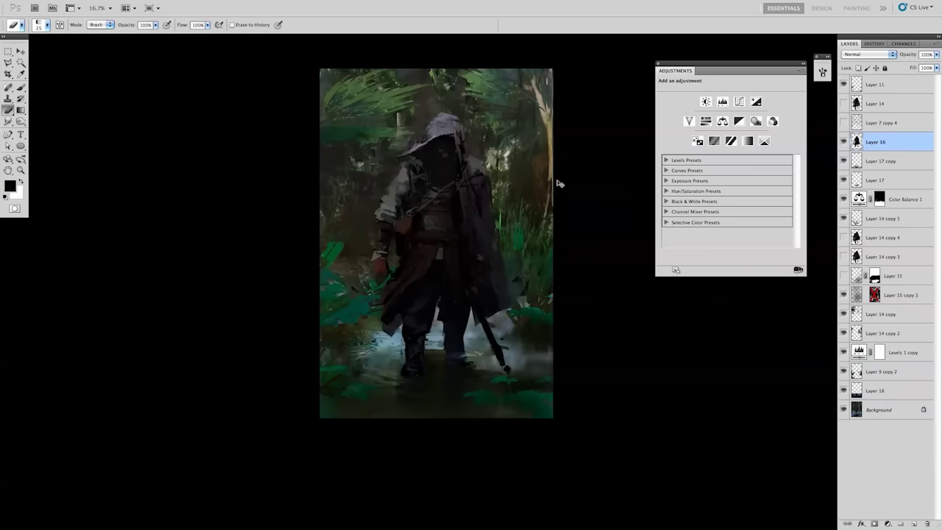
Duplicate Layer 16, lasso the area right of the hood onto Layer 19, then delete it.
{"action": "key", "text": "ctrl+j"}
{"action": "key", "text": "l"}
{"action": "left_click_drag", "start_coordinate": [416, 114], "coordinate": [396, 142]}
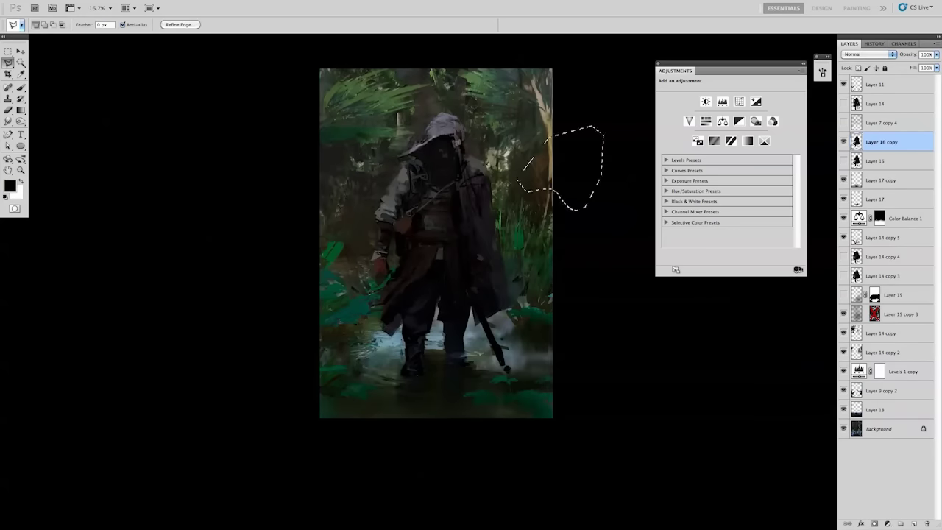
{"action": "key", "text": "ctrl+j"}
{"action": "key", "text": "v"}
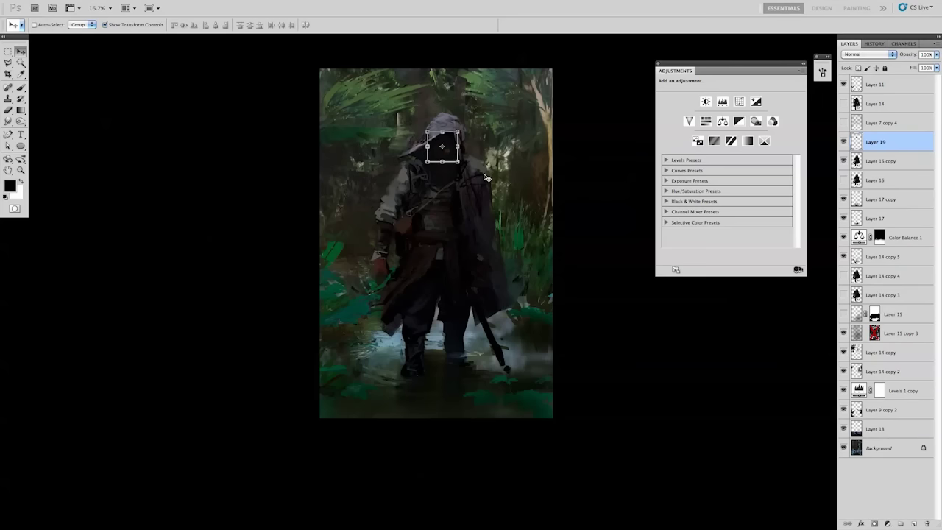
{"action": "key", "text": "e"}
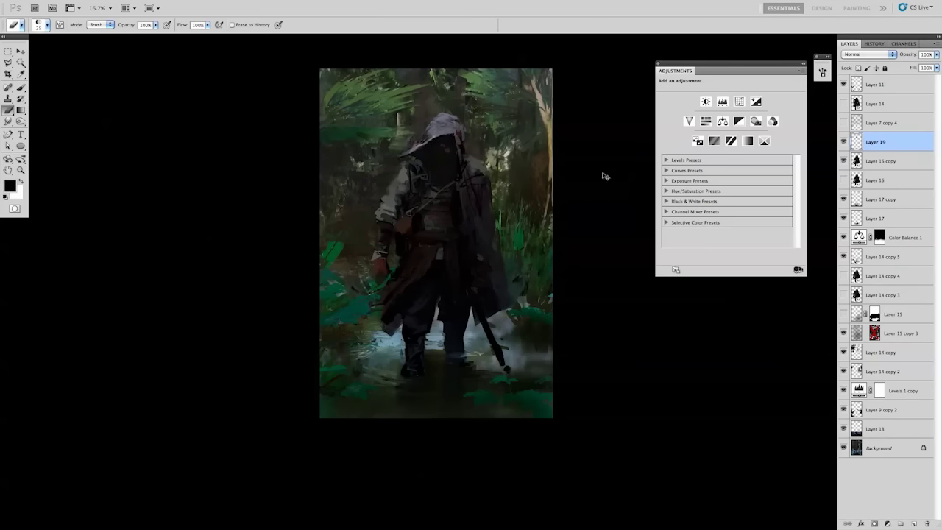
{"action": "key", "text": "Delete"}
Enlarge the brush to 70 and sample a near-black paint colour from the canvas.
{"action": "key", "text": "b"}
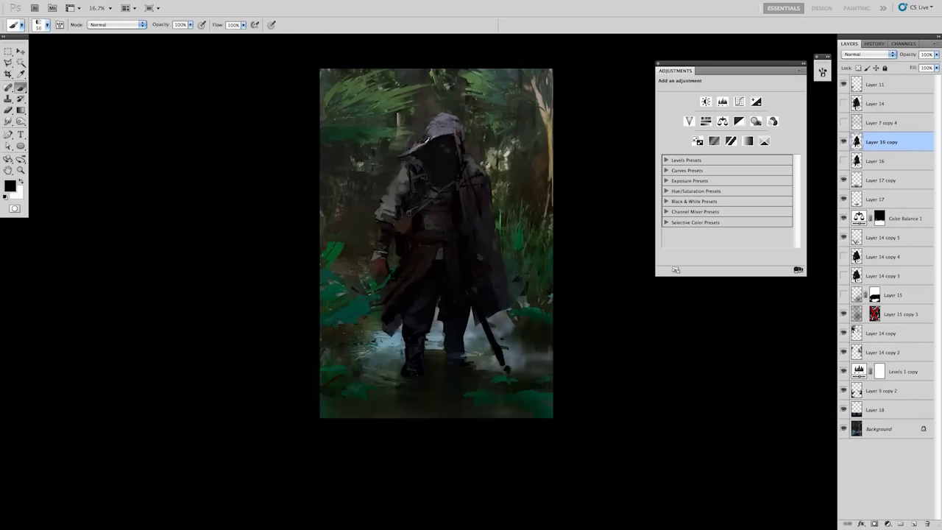
{"action": "key", "text": "bracketright"}
{"action": "key", "text": "bracketright"}
{"action": "left_click", "coordinate": [469, 160], "text": "alt"}
{"action": "key", "text": "l"}
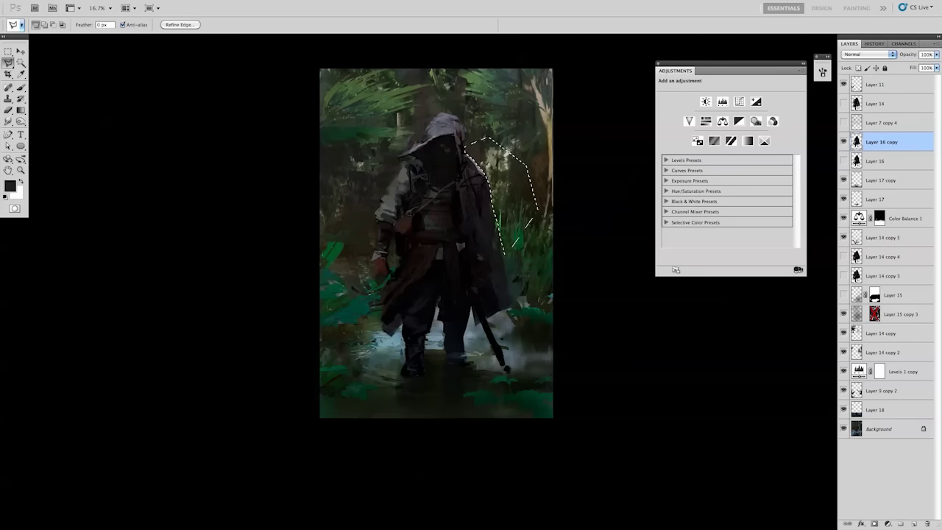
{"action": "key", "text": "m"}
Mirror the canvas to check the figure, and add a new Layer 19 above Layer 16 copy.
{"action": "key", "text": "ctrl+shift+h"}
{"action": "key", "text": "v"}
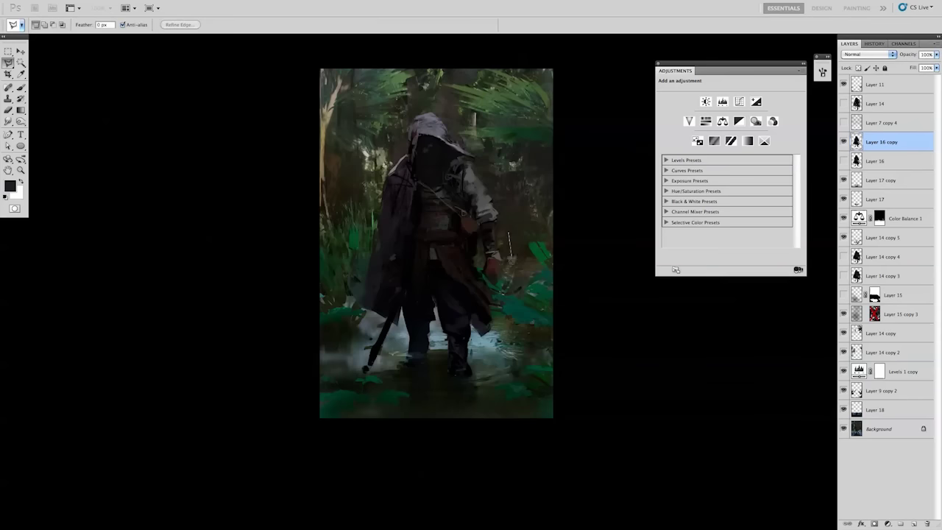
{"action": "key", "text": "ctrl+t"}
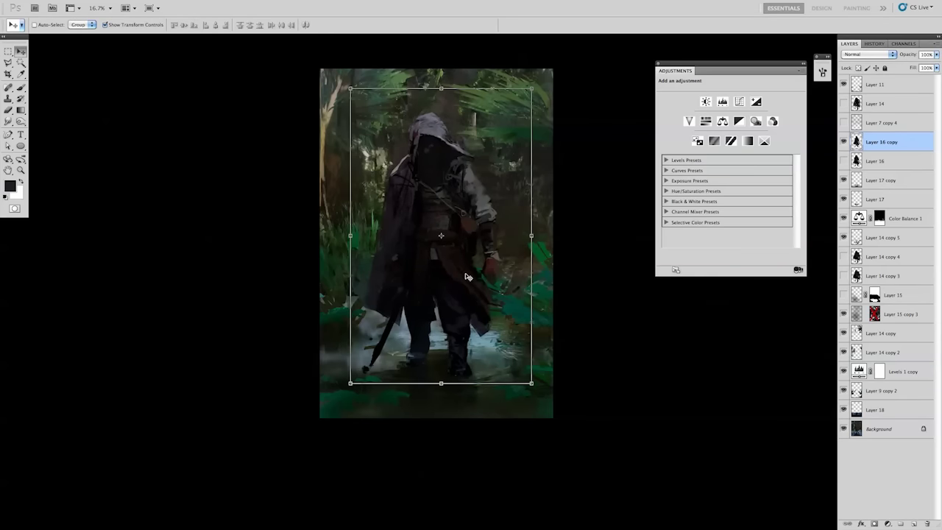
{"action": "key", "text": "Return"}
{"action": "key", "text": "b"}
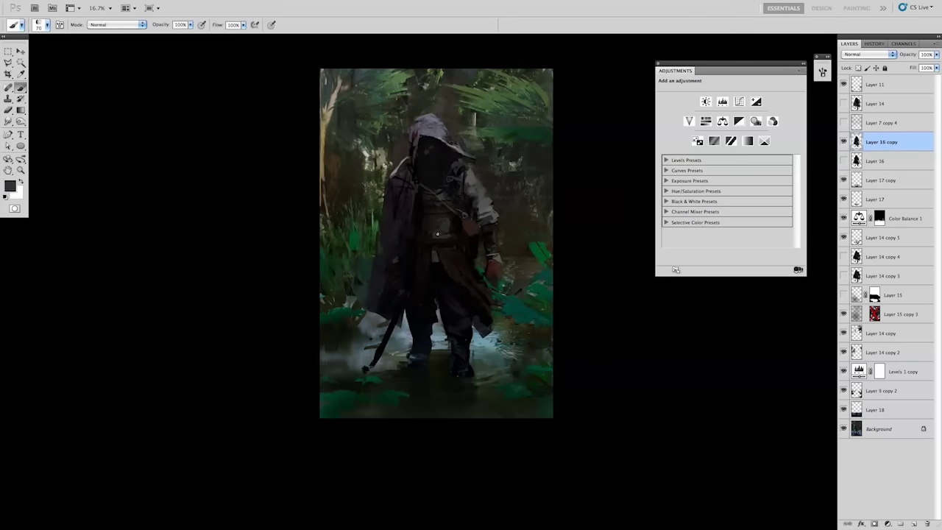
{"action": "left_click", "coordinate": [913, 523]}
{"action": "key", "text": "ctrl+shift+h"}
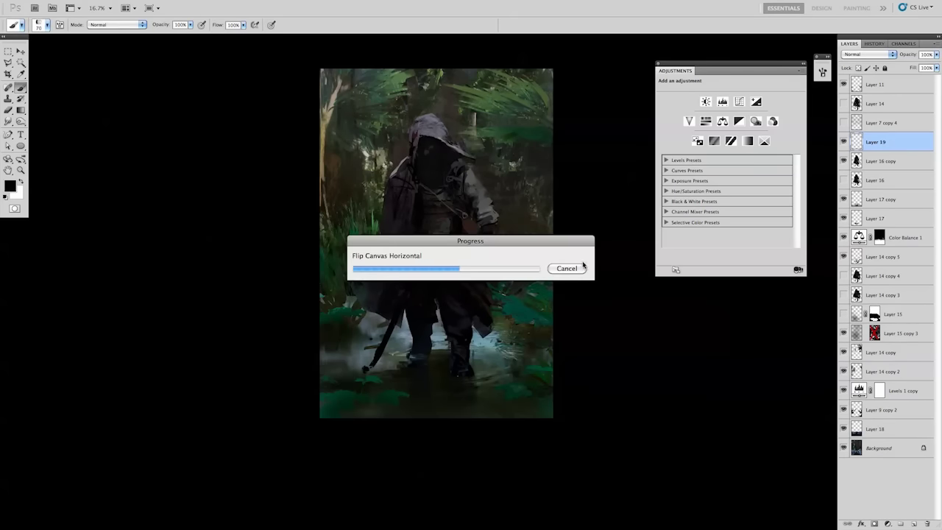
Select Layer 7 copy 4 and review the brush presets.
{"action": "key", "text": "c"}
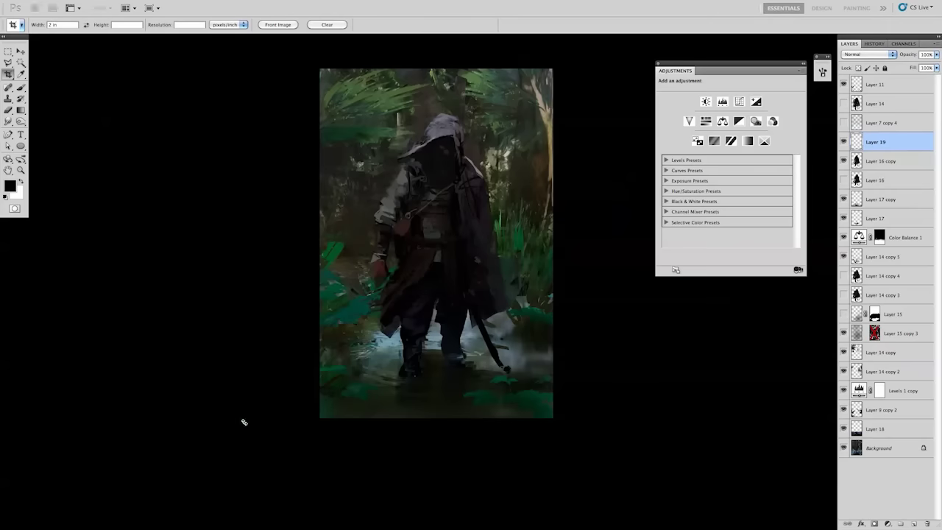
{"action": "left_click_drag", "start_coordinate": [883, 180], "coordinate": [910, 117]}
{"action": "left_click", "coordinate": [884, 123]}
{"action": "key", "text": "b"}
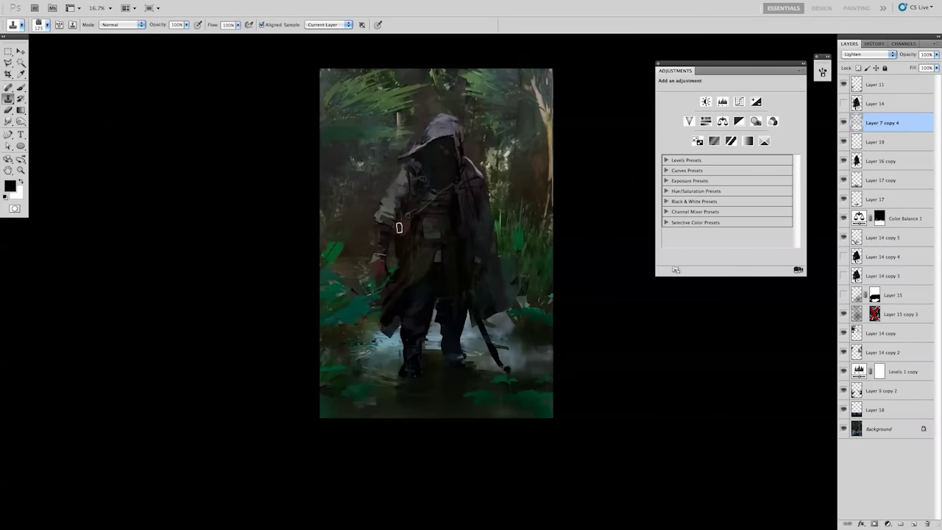
{"action": "right_click", "coordinate": [449, 267]}
{"action": "key", "text": "Escape"}
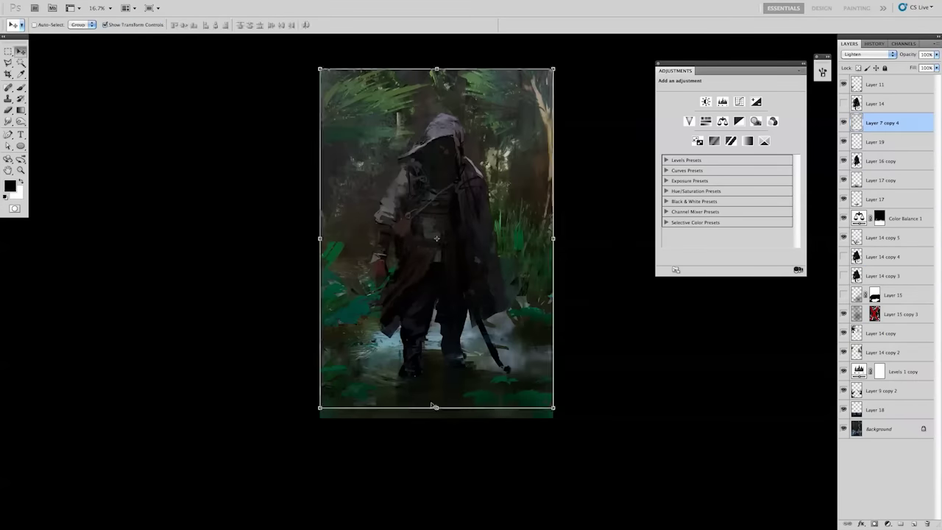
Target Layer 16 copy with a 60 px brush and sample black paint from the canvas.
{"action": "left_click", "coordinate": [883, 162]}
{"action": "right_click", "coordinate": [390, 243]}
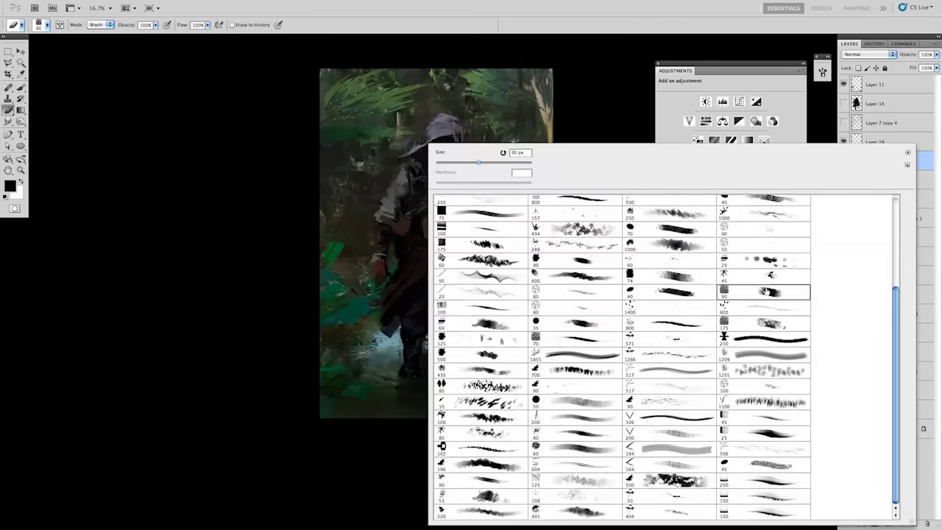
{"action": "key", "text": "Escape"}
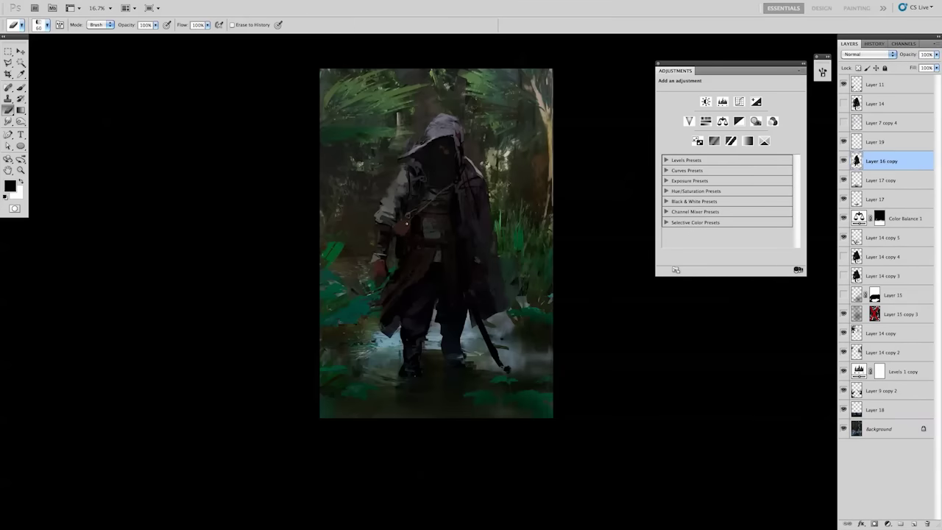
{"action": "key", "text": "b"}
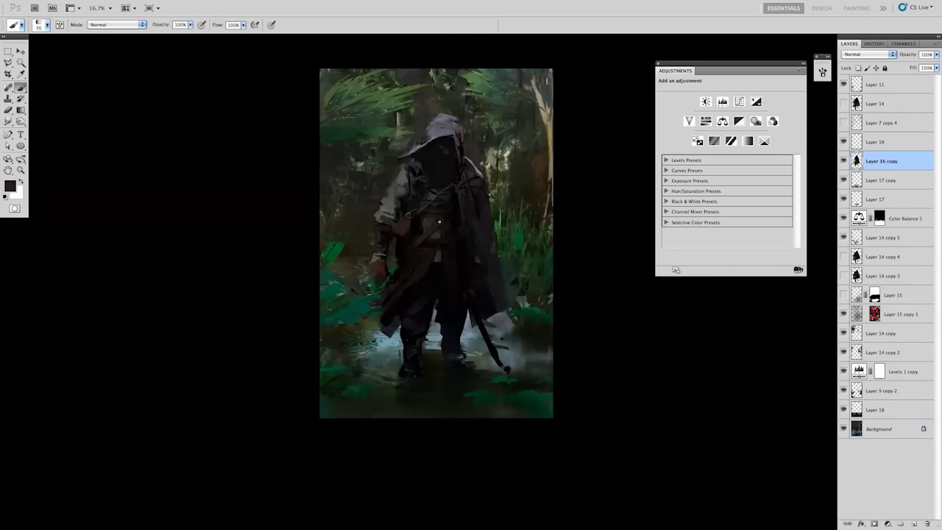
{"action": "left_click", "coordinate": [458, 192], "text": "alt"}
Choose a 20 px brush preset, sample black again, and enlarge the brush to 90.
{"action": "right_click", "coordinate": [449, 229]}
{"action": "double_click", "coordinate": [463, 277]}
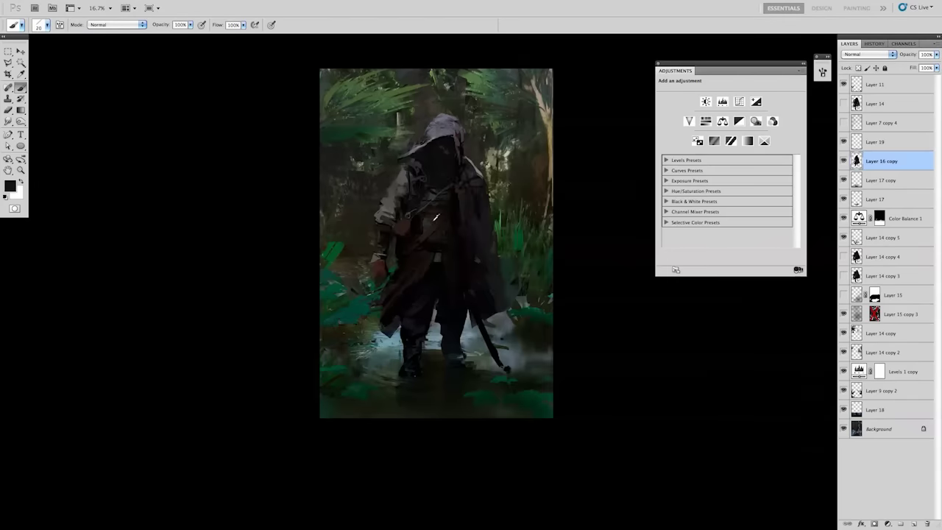
{"action": "left_click", "coordinate": [441, 229], "text": "alt"}
{"action": "key", "text": "bracketright"}
{"action": "key", "text": "bracketright"}
{"action": "key", "text": "bracketright"}
{"action": "key", "text": "e"}
{"action": "key", "text": "b"}
Add an empty Layer 20 above Layer 16 copy, mirror the canvas, and sample the hood's grey.
{"action": "right_click", "coordinate": [480, 236]}
{"action": "key", "text": "Return"}
{"action": "key", "text": "ctrl+shift+alt+n"}
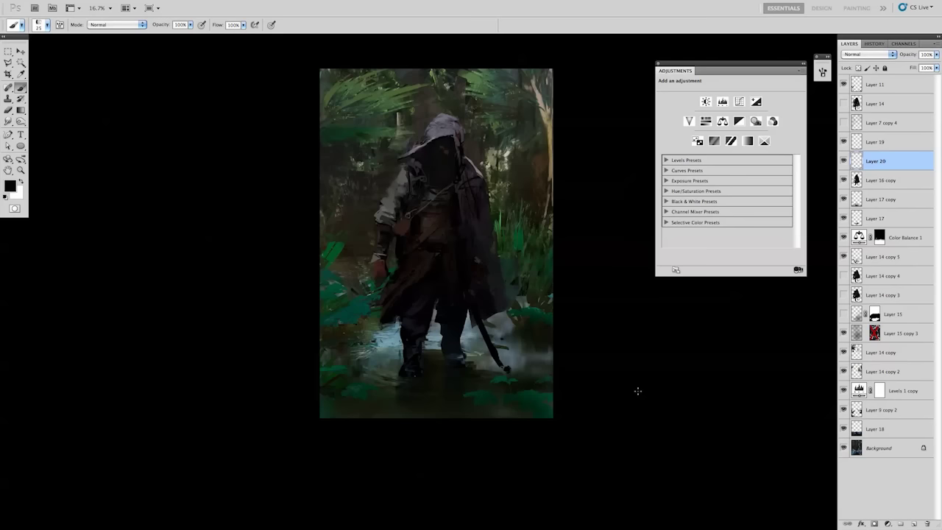
{"action": "key", "text": "ctrl+shift+h"}
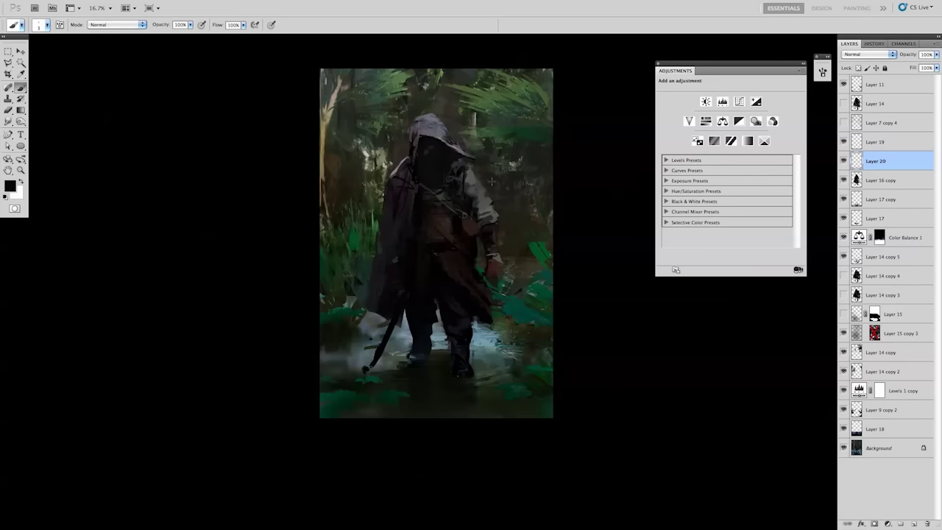
{"action": "left_click", "coordinate": [465, 174], "text": "alt"}
Paint grey light onto the shoulder and arm, then sample darker greys from the chest.
{"action": "scroll", "coordinate": [478, 184], "scroll_direction": "up", "scroll_amount": 1}
{"action": "key", "text": "bracketright"}
{"action": "key", "text": "bracketright"}
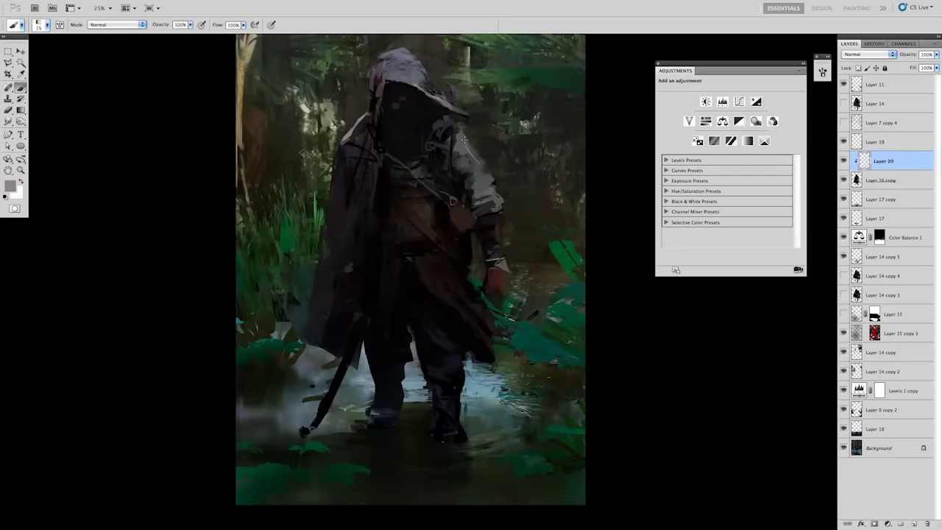
{"action": "mouse_move", "coordinate": [467, 134]}
{"action": "left_mouse_down"}
{"action": "mouse_move", "coordinate": [478, 169]}
{"action": "mouse_move", "coordinate": [504, 199]}
{"action": "mouse_move", "coordinate": [464, 151]}
{"action": "left_mouse_up"}
{"action": "key", "text": "e"}
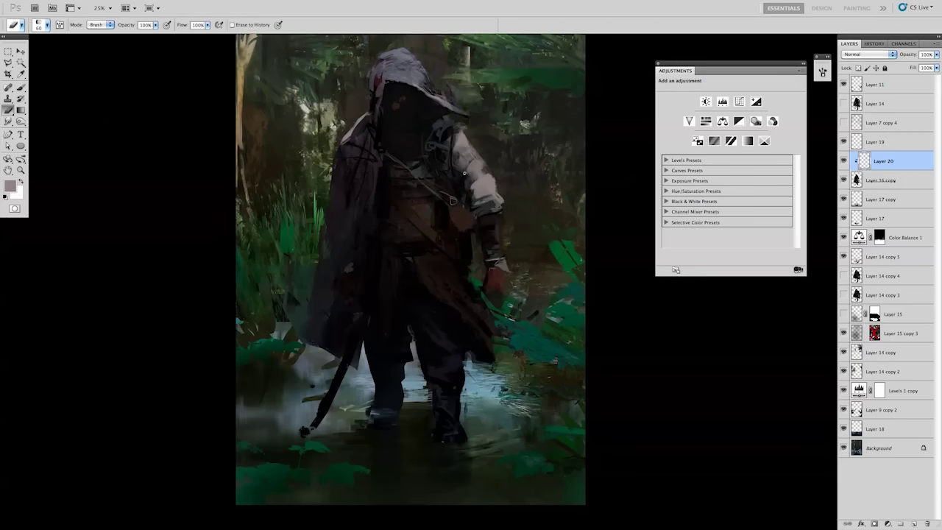
{"action": "key", "text": "b"}
{"action": "left_click", "coordinate": [490, 129], "text": "alt"}
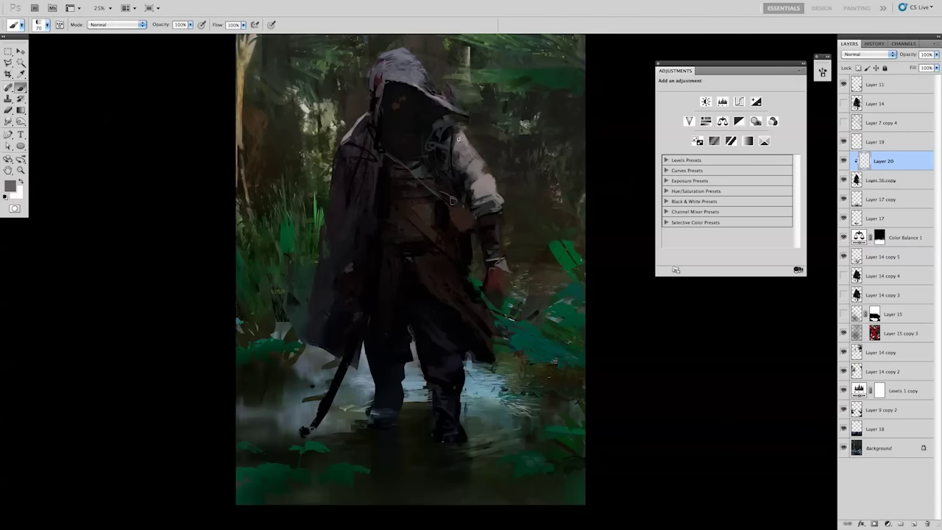
{"action": "left_click", "coordinate": [463, 175], "text": "alt"}
Adjust the brush tip presets and make Layer 16 copy the active layer.
{"action": "key", "text": "e"}
{"action": "right_click", "coordinate": [450, 145]}
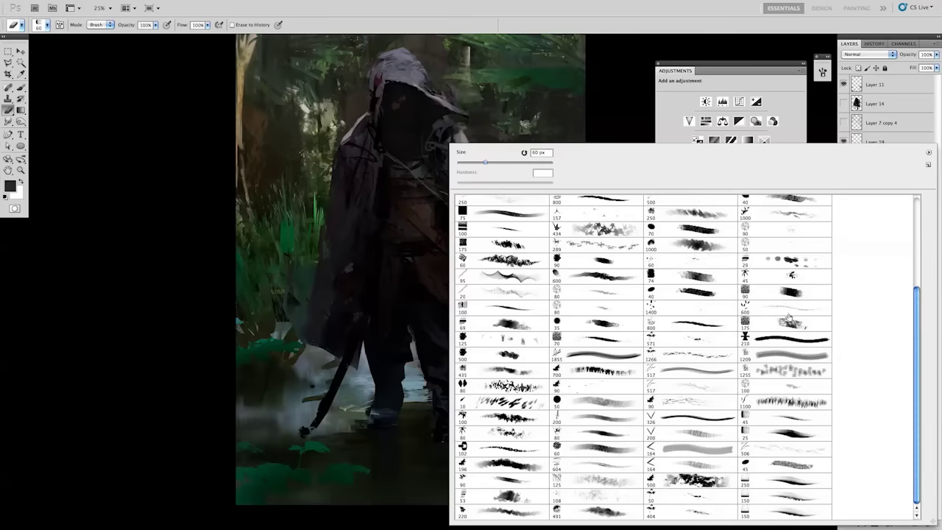
{"action": "key", "text": "Return"}
{"action": "key", "text": "r"}
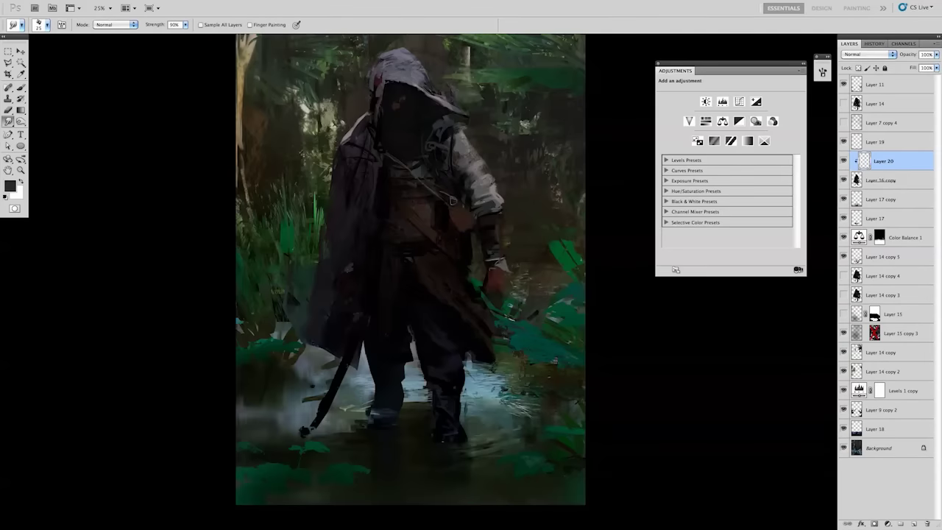
{"action": "key", "text": "b"}
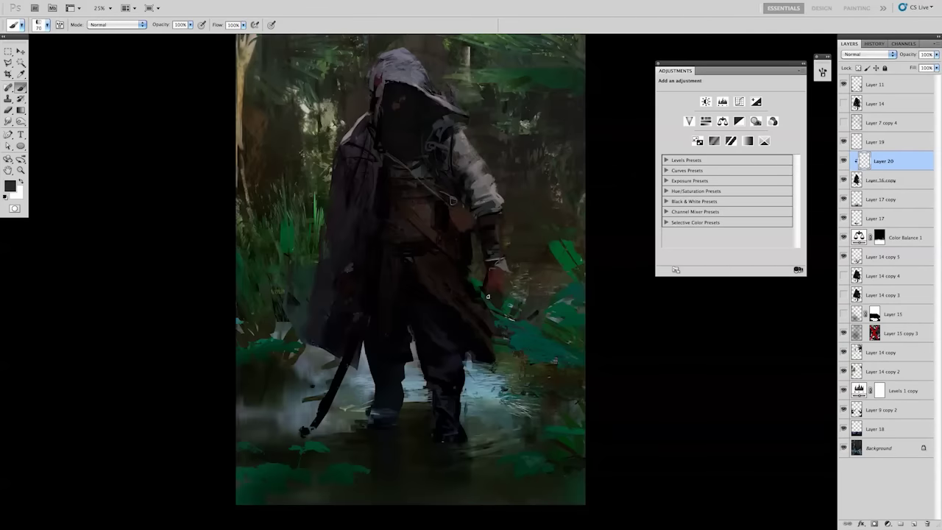
{"action": "key", "text": "e"}
{"action": "right_click", "coordinate": [478, 309]}
{"action": "key", "text": "Return"}
{"action": "key", "text": "alt+bracketleft"}
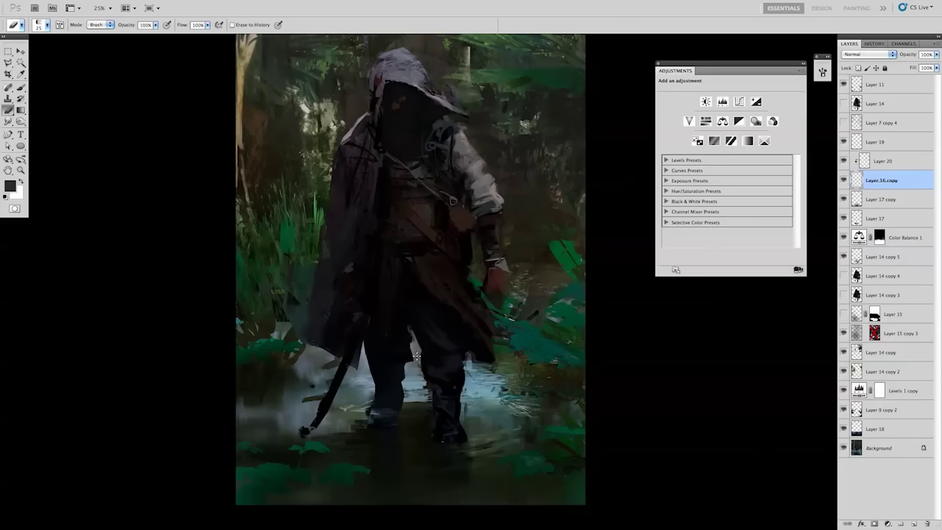
Paint dark strokes on the legs and along the figure's right side, erasing where needed.
{"action": "key", "text": "b"}
{"action": "left_click_drag", "start_coordinate": [433, 386], "coordinate": [464, 434]}
{"action": "left_click_drag", "start_coordinate": [465, 367], "coordinate": [471, 388]}
{"action": "left_click_drag", "start_coordinate": [467, 356], "coordinate": [471, 372]}
{"action": "key", "text": "e"}
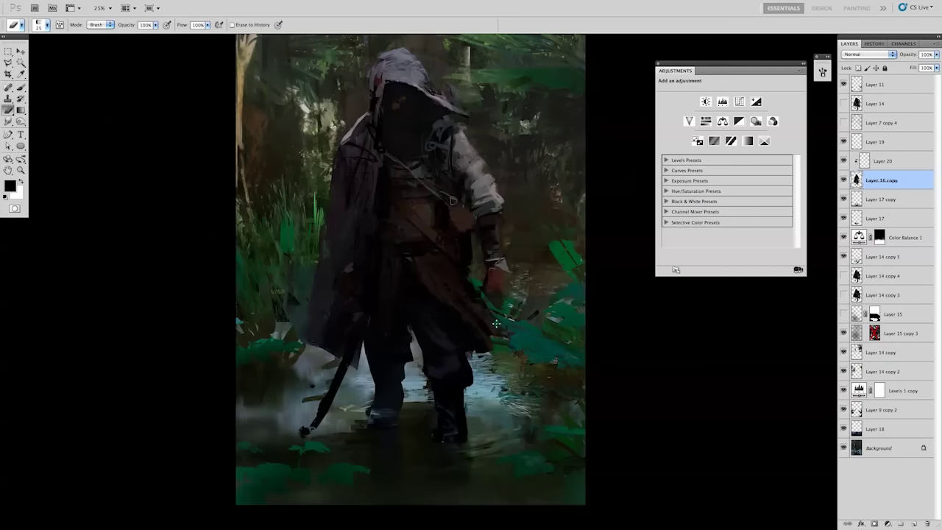
{"action": "left_click_drag", "start_coordinate": [466, 276], "coordinate": [508, 339]}
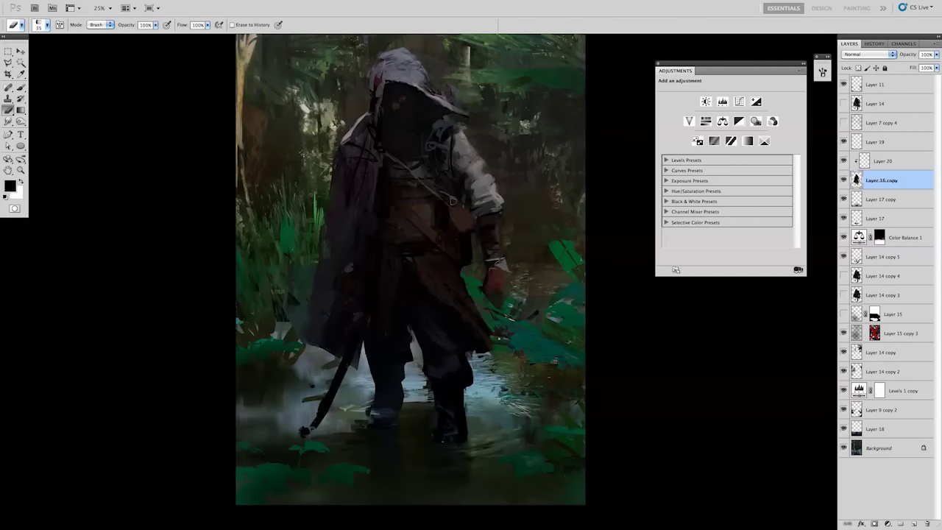
{"action": "key", "text": "b"}
{"action": "left_click_drag", "start_coordinate": [476, 302], "coordinate": [468, 263]}
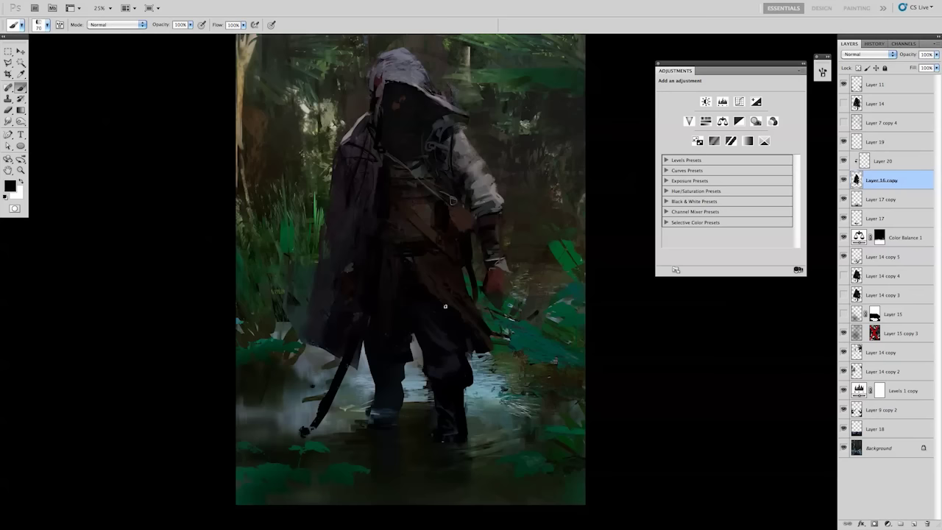
Touch up small dark strokes around the legs and right boot, alternating brush and eraser.
{"action": "key", "text": "e"}
{"action": "left_click_drag", "start_coordinate": [405, 359], "coordinate": [379, 407]}
{"action": "key", "text": "b"}
{"action": "key", "text": "e"}
{"action": "key", "text": "b"}
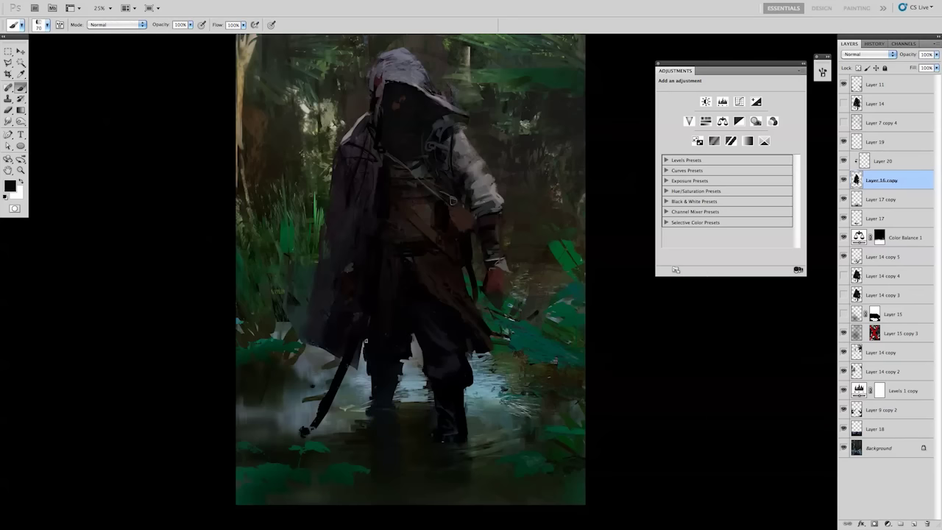
{"action": "mouse_move", "coordinate": [471, 412]}
{"action": "left_mouse_down"}
{"action": "mouse_move", "coordinate": [472, 441]}
{"action": "mouse_move", "coordinate": [472, 421]}
{"action": "left_mouse_up"}
{"action": "key", "text": "e"}
{"action": "key", "text": "b"}
{"action": "mouse_move", "coordinate": [427, 373]}
{"action": "left_mouse_down"}
{"action": "mouse_move", "coordinate": [428, 391]}
{"action": "mouse_move", "coordinate": [474, 442]}
{"action": "left_mouse_up"}
{"action": "key", "text": "e"}
{"action": "key", "text": "b"}
{"action": "key", "text": "e"}
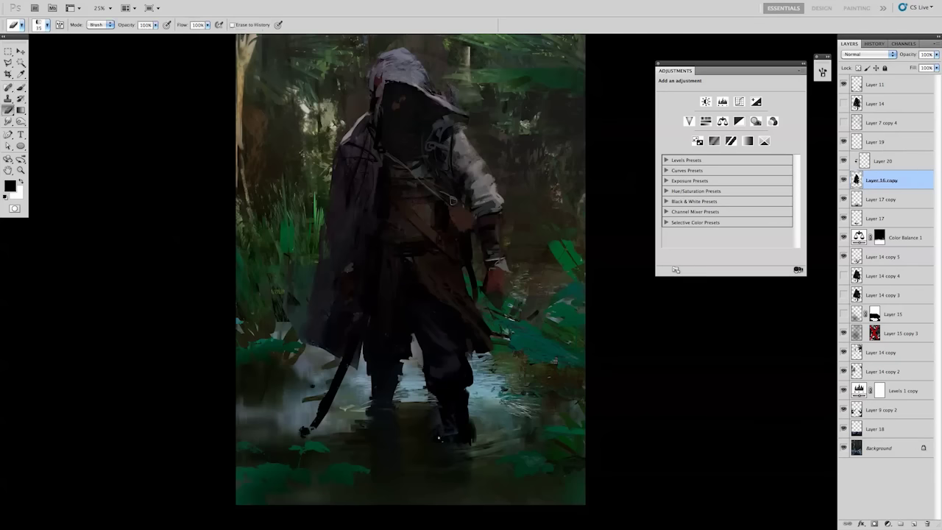
{"action": "left_click_drag", "start_coordinate": [442, 412], "coordinate": [447, 430]}
{"action": "key", "text": "b"}
{"action": "key", "text": "e"}
Copy the left leg to Layer 21 and resize it slightly, then delete that layer.
{"action": "key", "text": "l"}
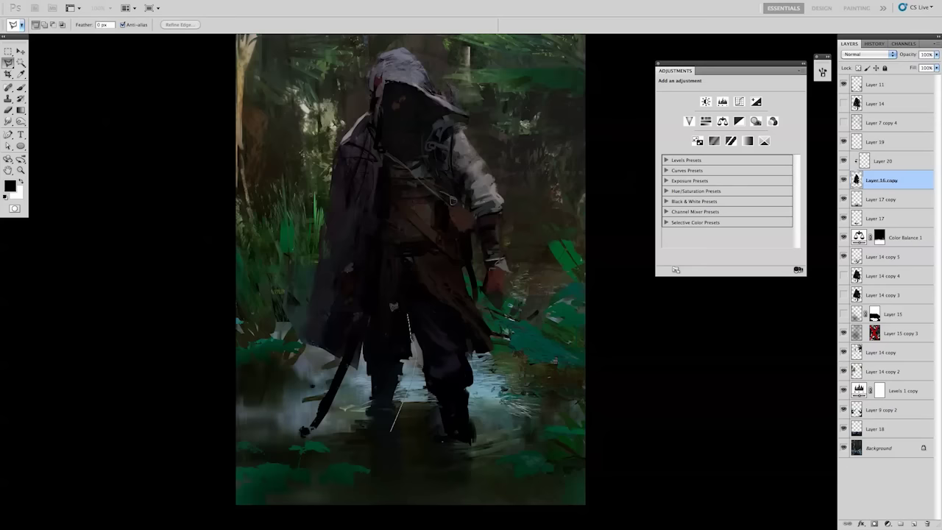
{"action": "left_click_drag", "start_coordinate": [393, 303], "coordinate": [368, 303]}
{"action": "key", "text": "ctrl+j"}
{"action": "key", "text": "ctrl+t"}
{"action": "left_click_drag", "start_coordinate": [354, 426], "coordinate": [359, 422]}
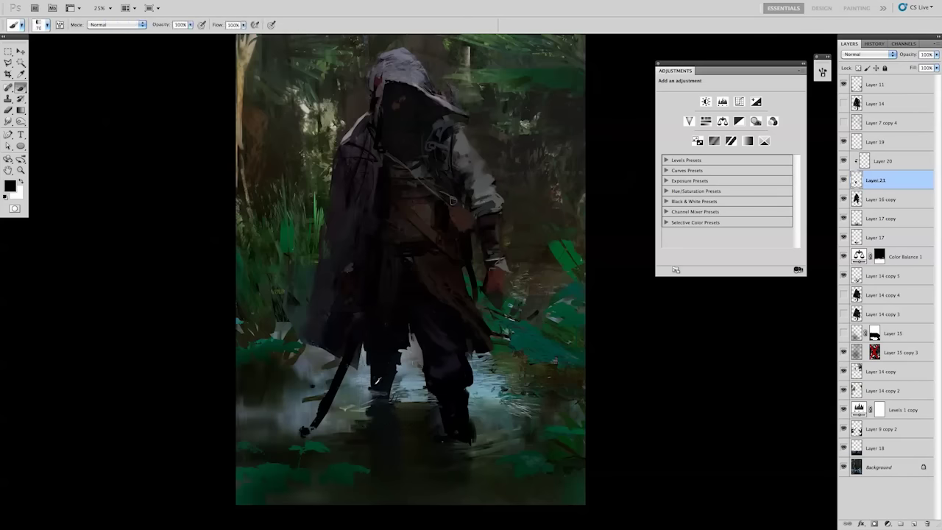
{"action": "key", "text": "Return"}
{"action": "key", "text": "b"}
{"action": "key", "text": "ctrl+minus"}
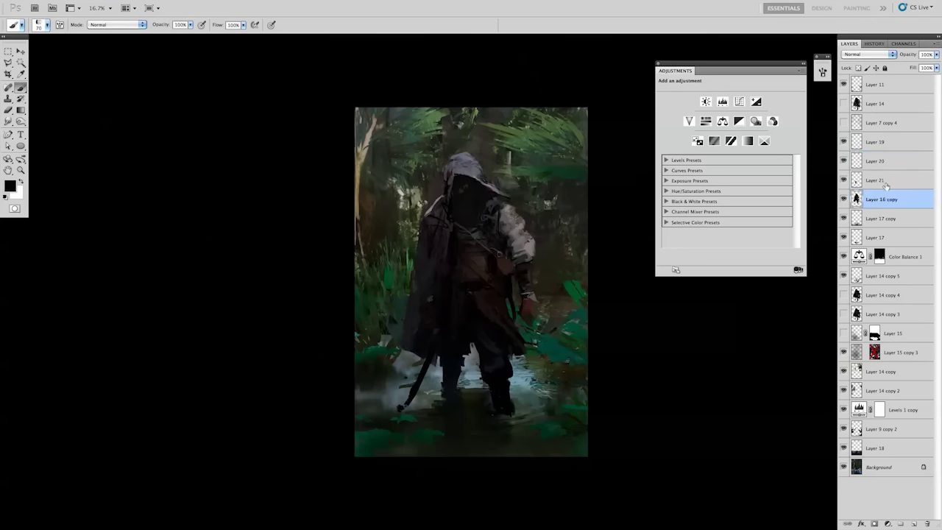
{"action": "key", "text": "Delete"}
Sample a grey, hide the arm selection, and zoom out to 25% on Layer 16 copy.
{"action": "key", "text": "g"}
{"action": "left_click", "coordinate": [519, 223], "text": "alt"}
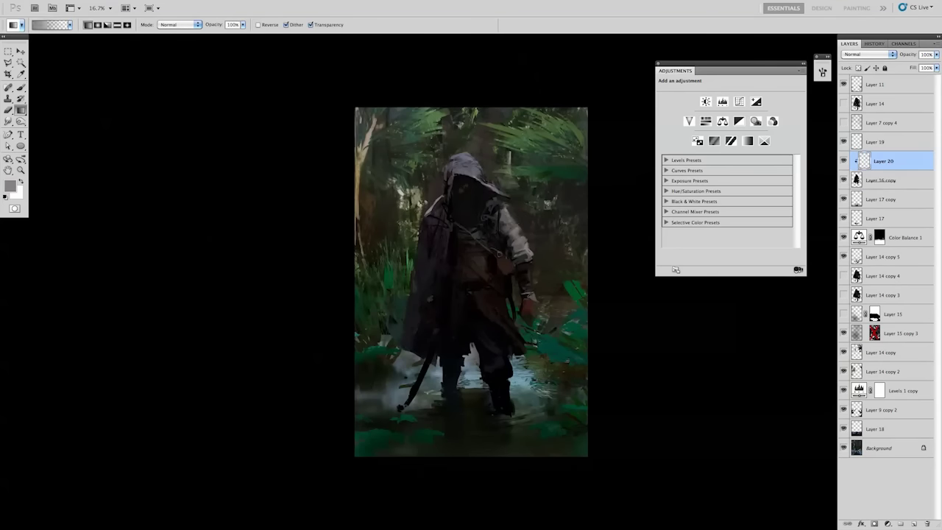
{"action": "key", "text": "l"}
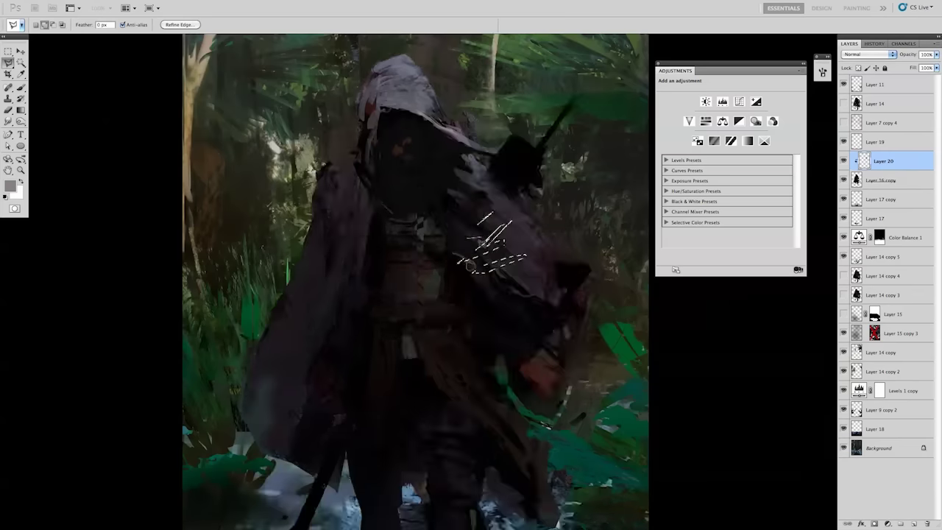
{"action": "scroll", "coordinate": [527, 236], "scroll_direction": "up", "scroll_amount": 2}
{"action": "key", "text": "ctrl+h"}
{"action": "key", "text": "o"}
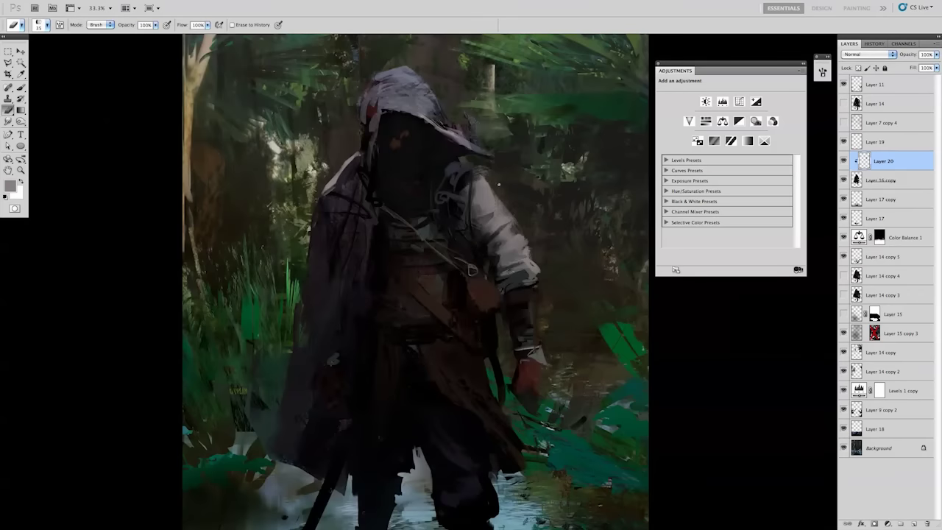
{"action": "key", "text": "ctrl+minus"}
{"action": "key", "text": "alt+bracketleft"}
{"action": "key", "text": "r"}
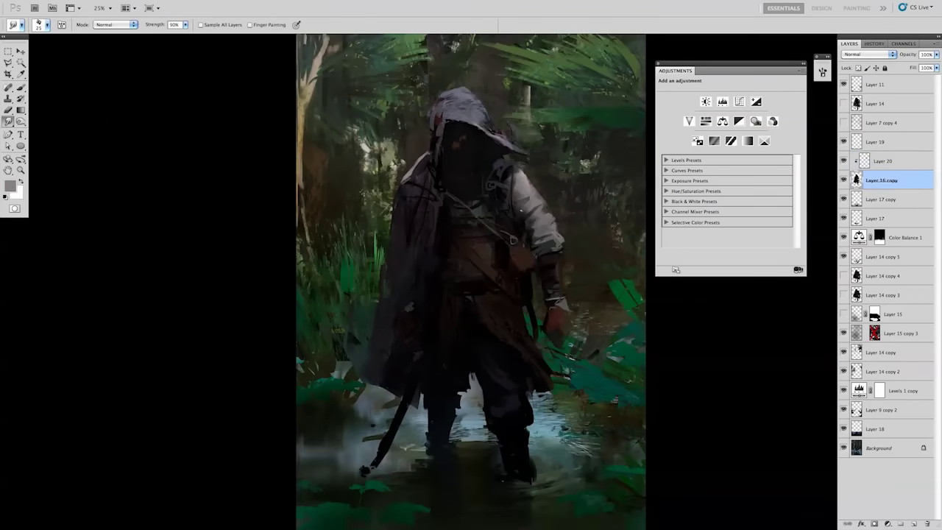
{"action": "scroll", "coordinate": [579, 254], "scroll_direction": "right", "scroll_amount": 3}
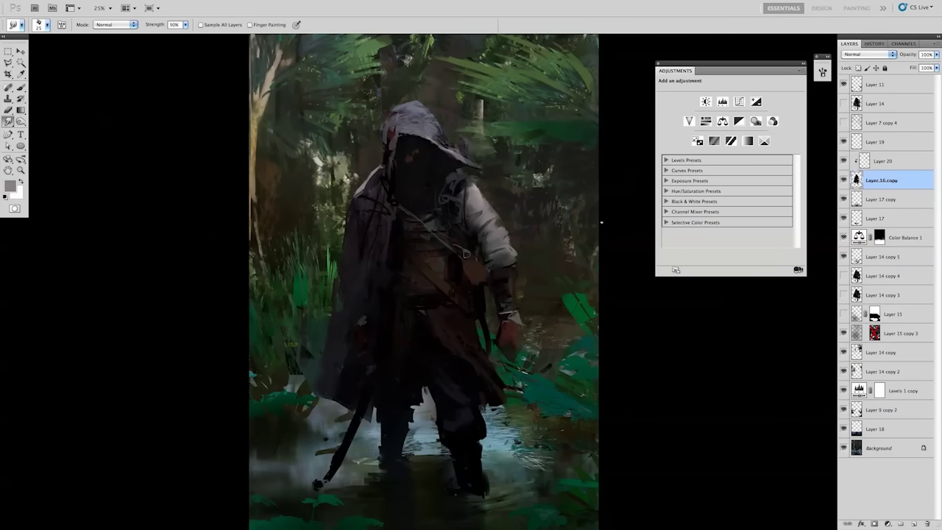
{"action": "key", "text": "b"}
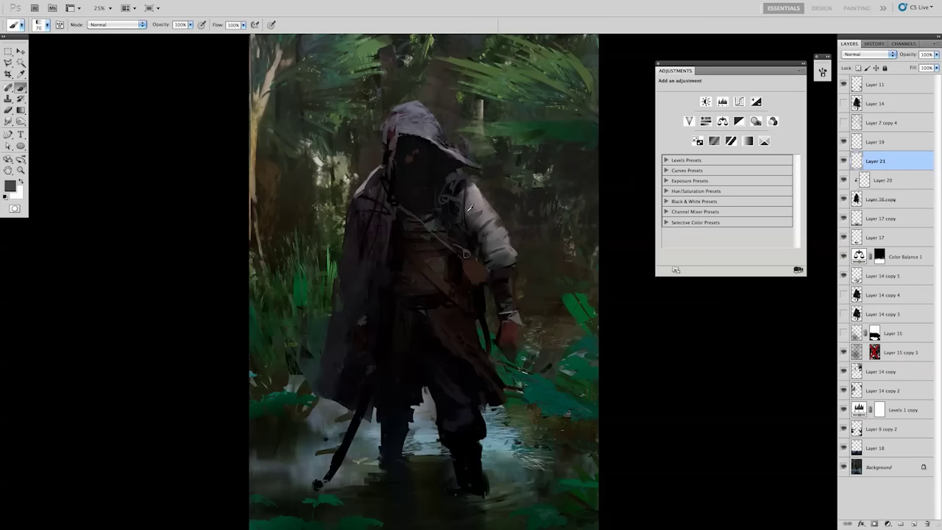
On a new layer above Layer 20, paint light grey strokes on the shoulder and left sleeve.
{"action": "key", "text": "ctrl+shift+alt+n"}
{"action": "left_click_drag", "start_coordinate": [473, 190], "coordinate": [480, 214]}
{"action": "left_click", "coordinate": [483, 214], "text": "alt"}
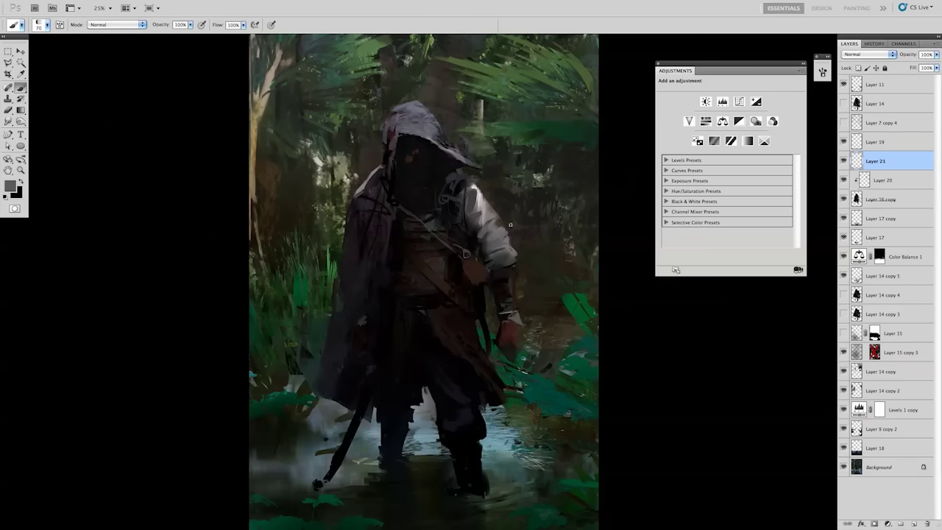
{"action": "key", "text": "ctrl+shift+h"}
{"action": "left_click", "coordinate": [359, 213], "text": "alt"}
{"action": "mouse_move", "coordinate": [359, 207]}
{"action": "left_mouse_down"}
{"action": "mouse_move", "coordinate": [333, 265]}
{"action": "mouse_move", "coordinate": [346, 262]}
{"action": "left_mouse_up"}
{"action": "left_click", "coordinate": [369, 197], "text": "alt"}
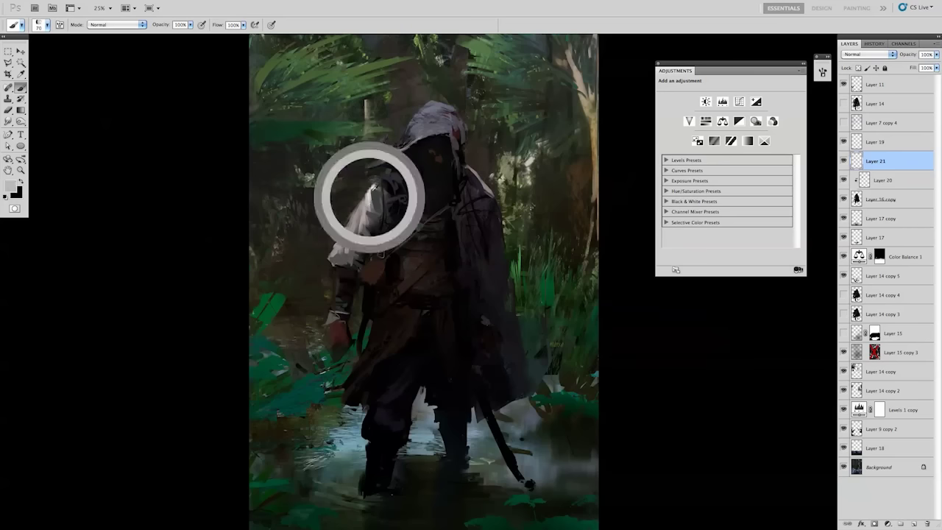
{"action": "left_click", "coordinate": [378, 230], "text": "alt"}
{"action": "left_click", "coordinate": [375, 193], "text": "alt"}
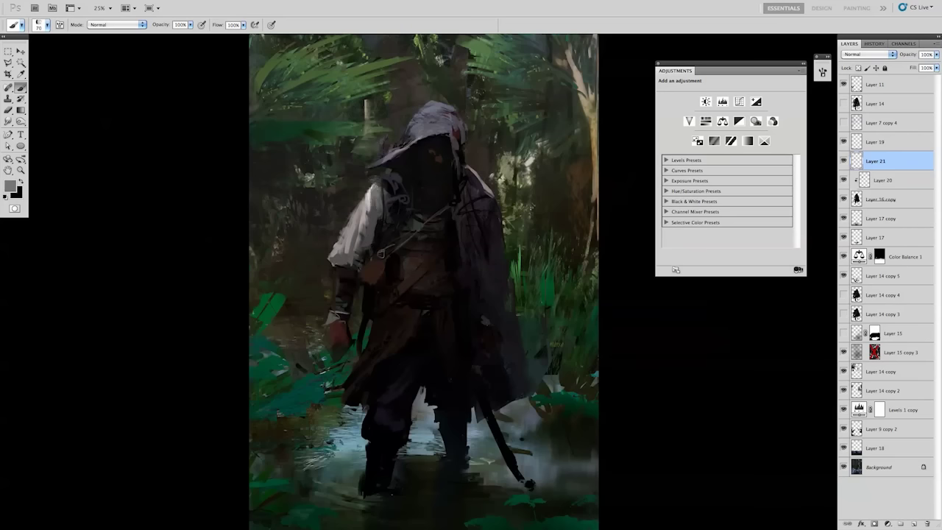
Merge the paint into Layer 16 copy and add dark brown strokes near the hand at 90% opacity.
{"action": "key", "text": "e"}
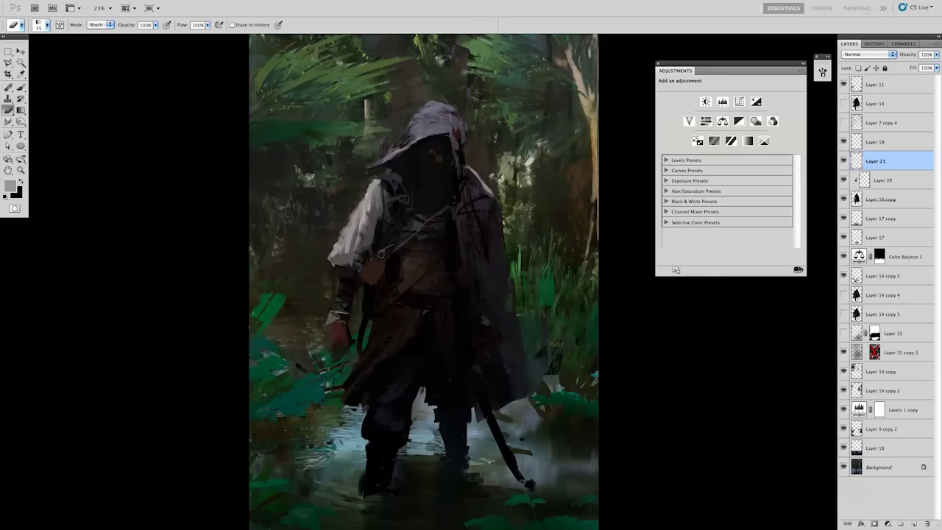
{"action": "key", "text": "ctrl+e"}
{"action": "key", "text": "ctrl+e"}
{"action": "key", "text": "b"}
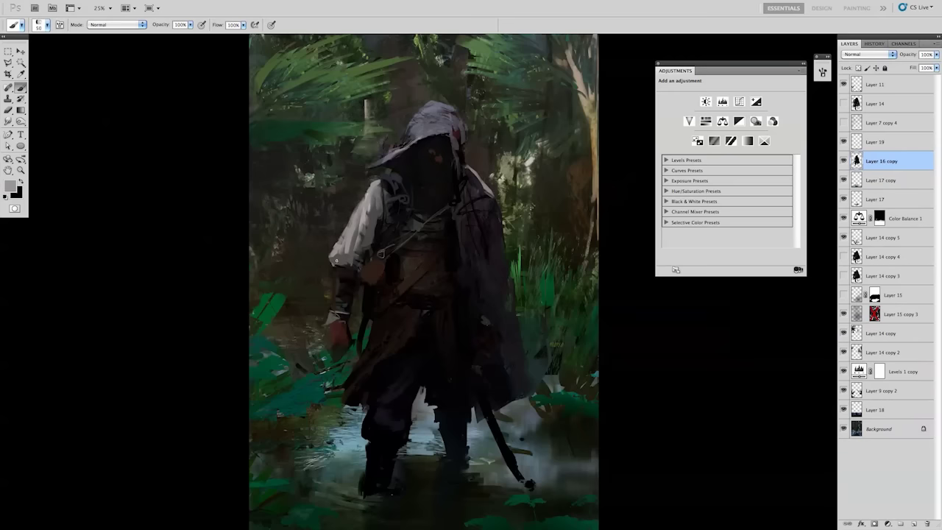
{"action": "left_click", "coordinate": [351, 267], "text": "alt"}
{"action": "left_click", "coordinate": [350, 258], "text": "alt"}
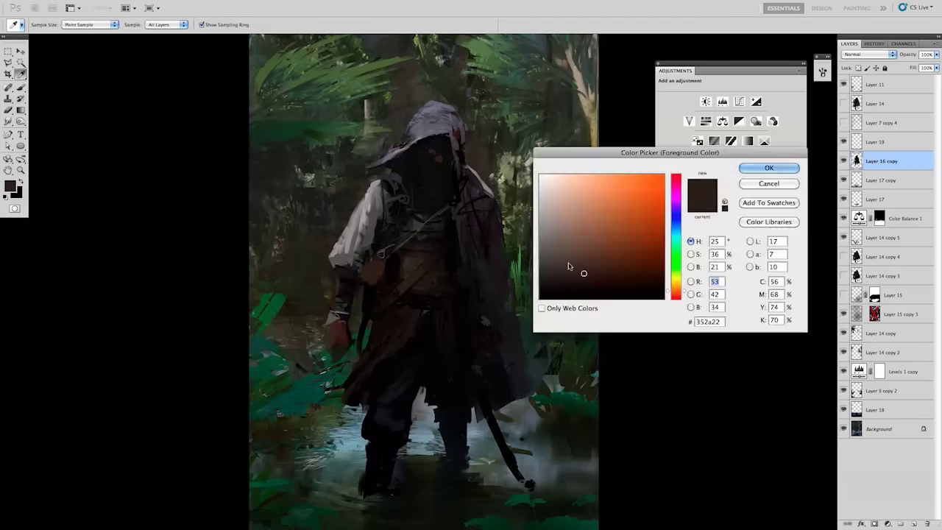
{"action": "key", "text": "Return"}
{"action": "left_click", "coordinate": [342, 300], "text": "alt"}
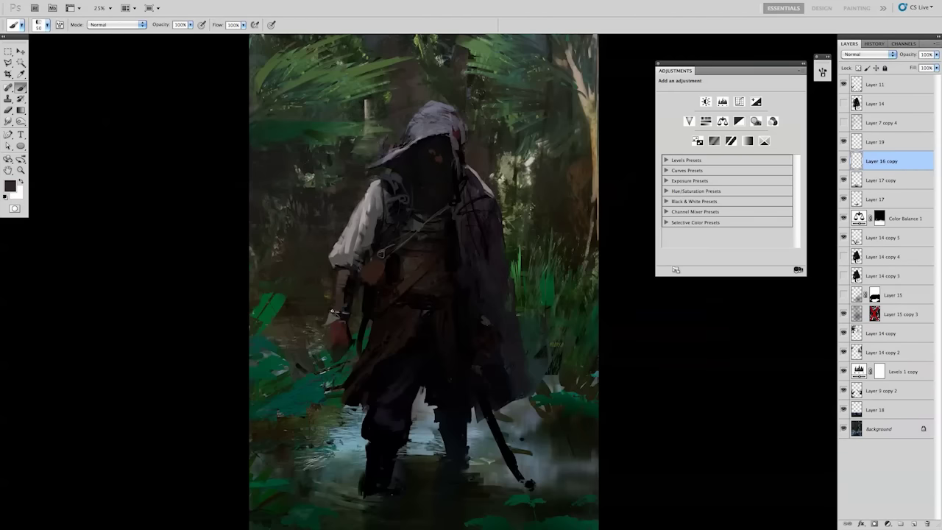
{"action": "key", "text": "9"}
{"action": "left_click", "coordinate": [344, 308], "text": "alt"}
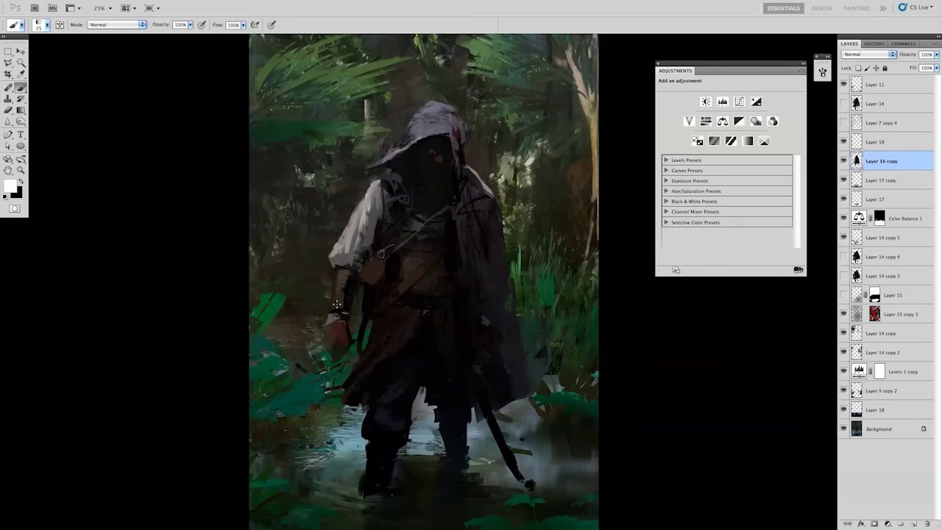
{"action": "left_click_drag", "start_coordinate": [337, 305], "coordinate": [343, 308]}
Shrink the brush to 15, sample mid and light greys, and review the whole painting.
{"action": "key", "text": "bracketleft"}
{"action": "key", "text": "bracketleft"}
{"action": "left_click", "coordinate": [343, 265], "text": "alt"}
{"action": "left_click", "coordinate": [343, 260], "text": "alt"}
{"action": "left_click", "coordinate": [367, 207], "text": "alt"}
{"action": "key", "text": "e"}
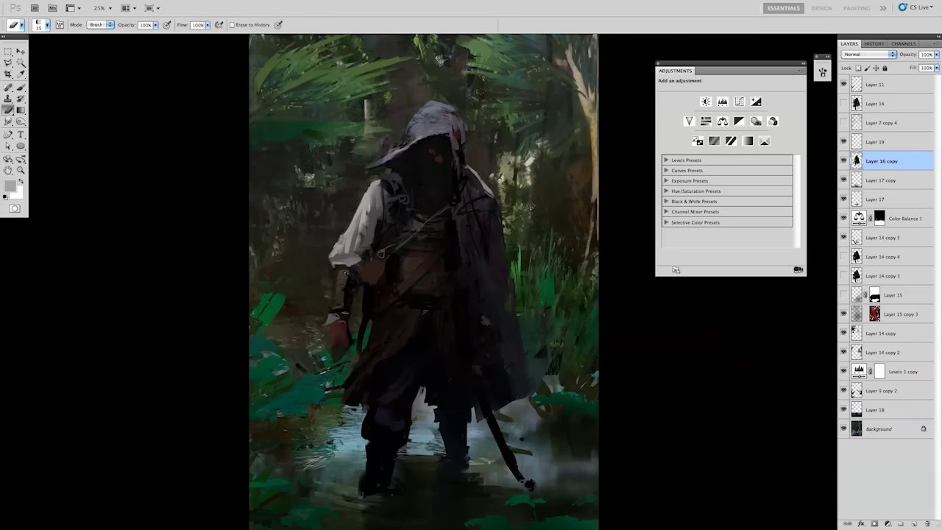
{"action": "key", "text": "ctrl+minus"}
{"action": "key", "text": "ctrl+plus"}
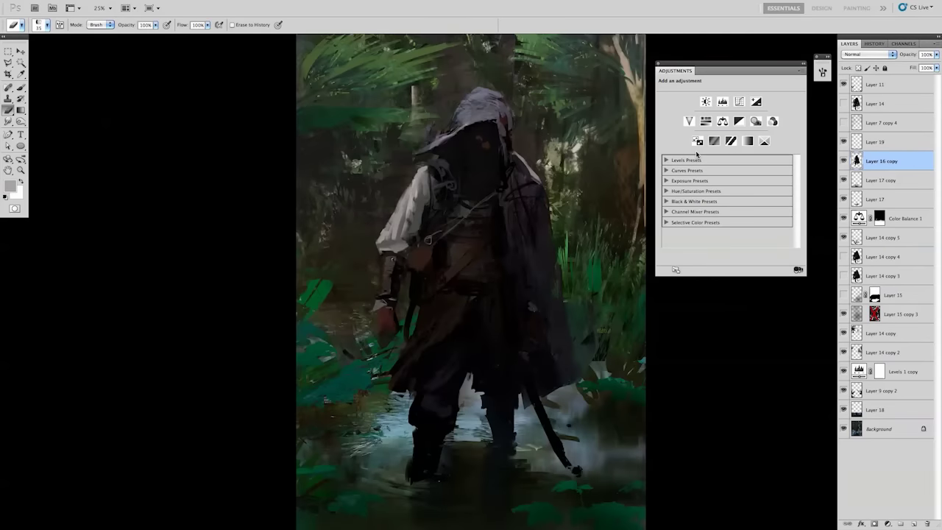
Paint the wanderer's hand a reddish tone and sample near-black from the face.
{"action": "key", "text": "b"}
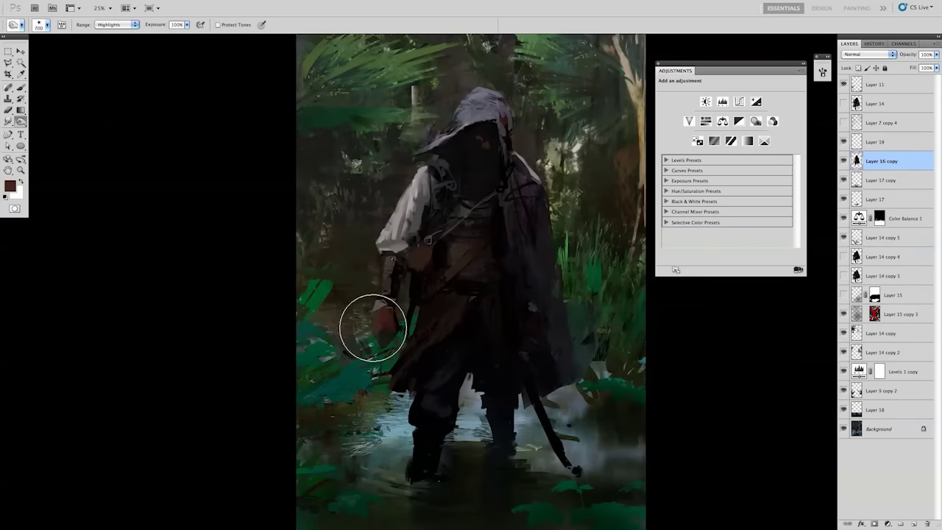
{"action": "left_click_drag", "start_coordinate": [374, 318], "coordinate": [381, 332]}
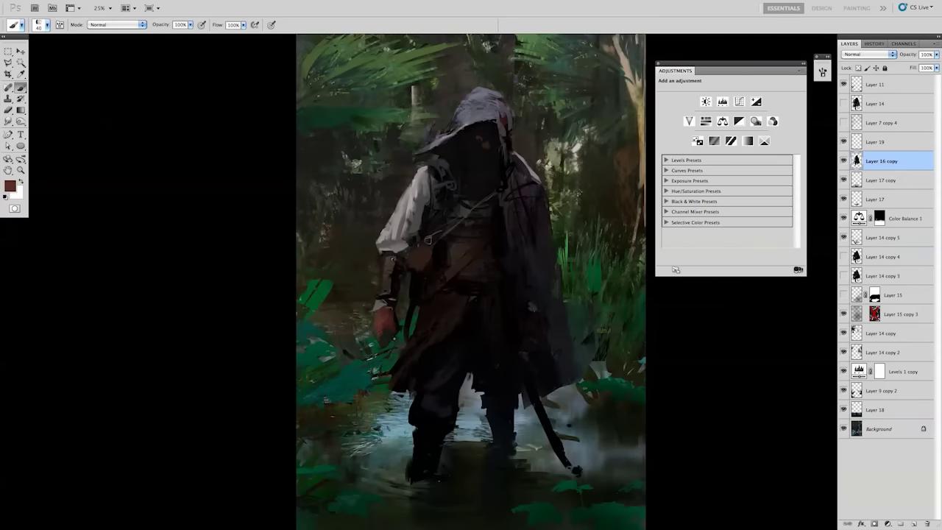
{"action": "left_click", "coordinate": [480, 286], "text": "alt"}
{"action": "mouse_move", "coordinate": [480, 286]}
{"action": "left_mouse_down"}
{"action": "mouse_move", "coordinate": [471, 258]}
{"action": "mouse_move", "coordinate": [460, 289]}
{"action": "left_mouse_up"}
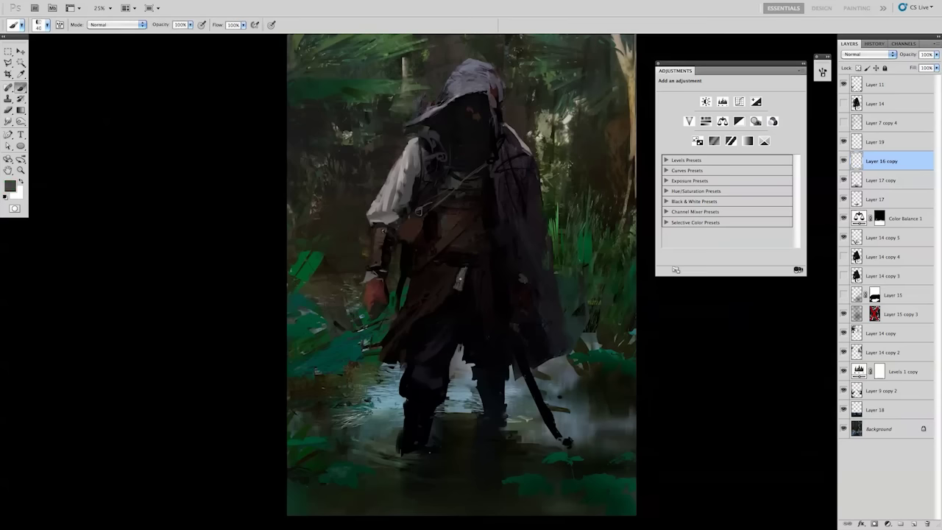
{"action": "left_click", "coordinate": [464, 138], "text": "alt"}
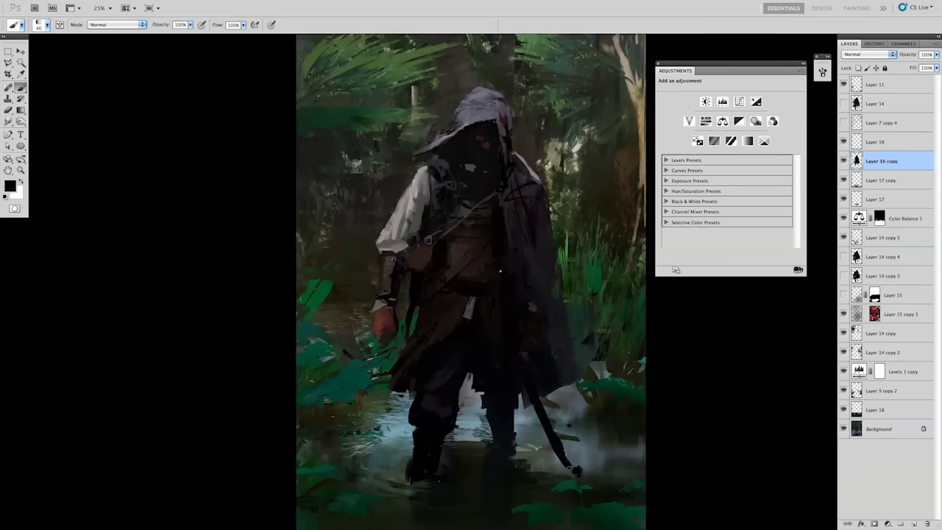
Toggle Layer 19's visibility to compare the background, then delete Layer 19.
{"action": "key", "text": "s"}
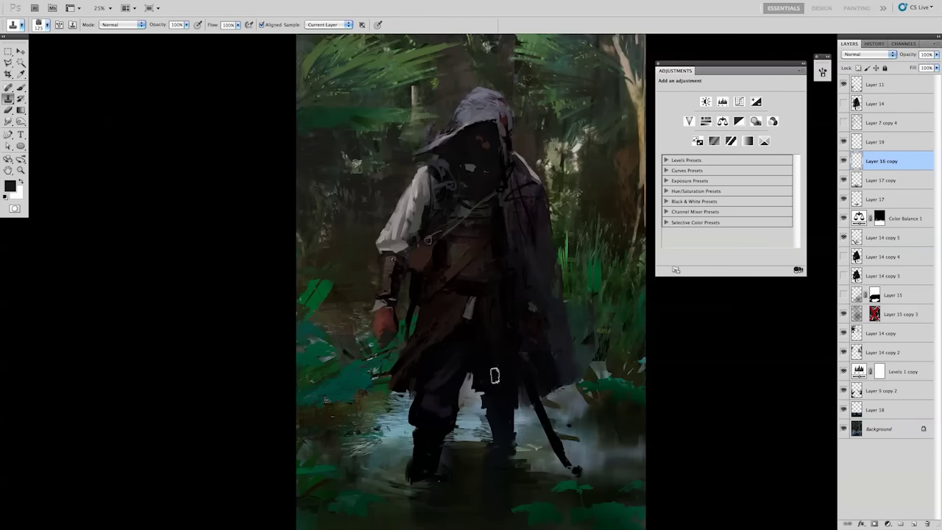
{"action": "left_click", "coordinate": [844, 141]}
{"action": "left_click", "coordinate": [843, 141]}
{"action": "left_click", "coordinate": [844, 142]}
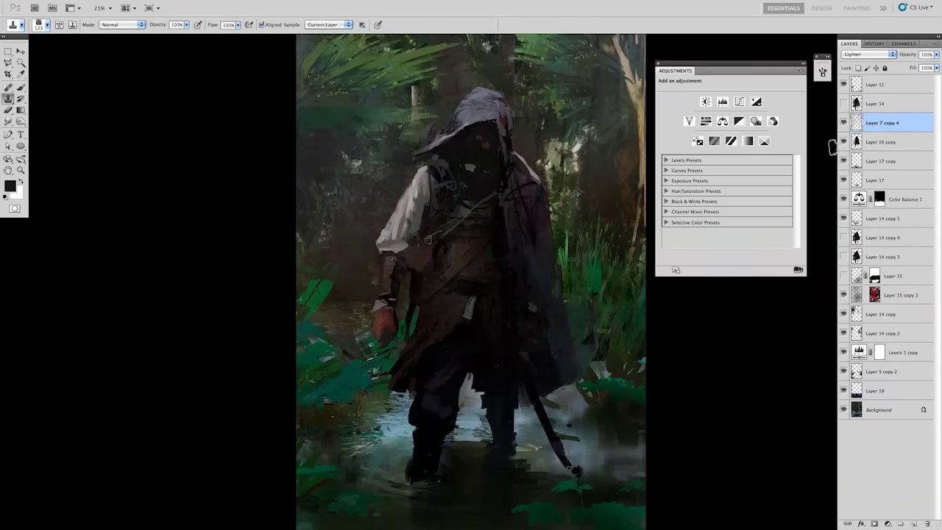
{"action": "key", "text": "Delete"}
{"action": "key", "text": "ctrl+minus"}
Sample a dark reddish-brown and paint it over the wanderer's shoulder and neck.
{"action": "key", "text": "ctrl+plus"}
{"action": "key", "text": "ctrl+plus"}
{"action": "key", "text": "b"}
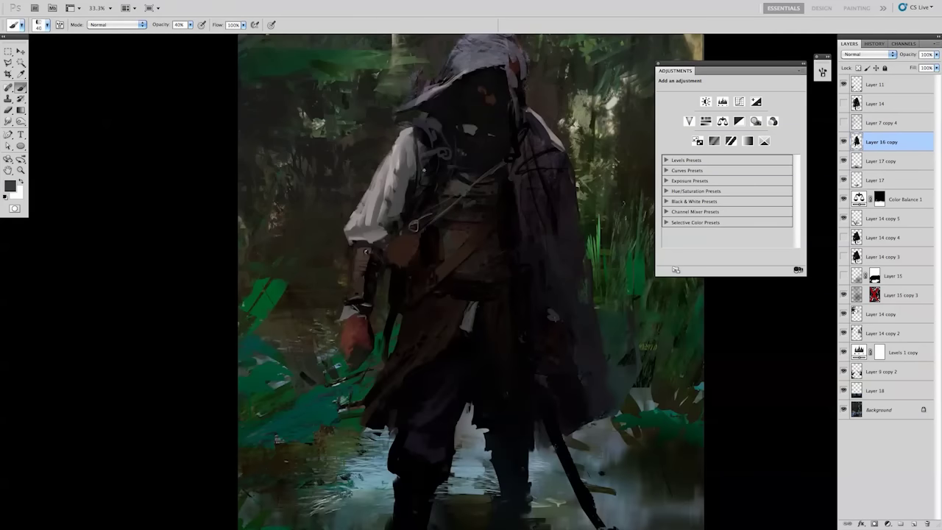
{"action": "left_click", "coordinate": [413, 189], "text": "alt"}
{"action": "left_click_drag", "start_coordinate": [421, 168], "coordinate": [446, 145]}
{"action": "left_click", "coordinate": [446, 152], "text": "alt"}
{"action": "left_click", "coordinate": [425, 125], "text": "alt"}
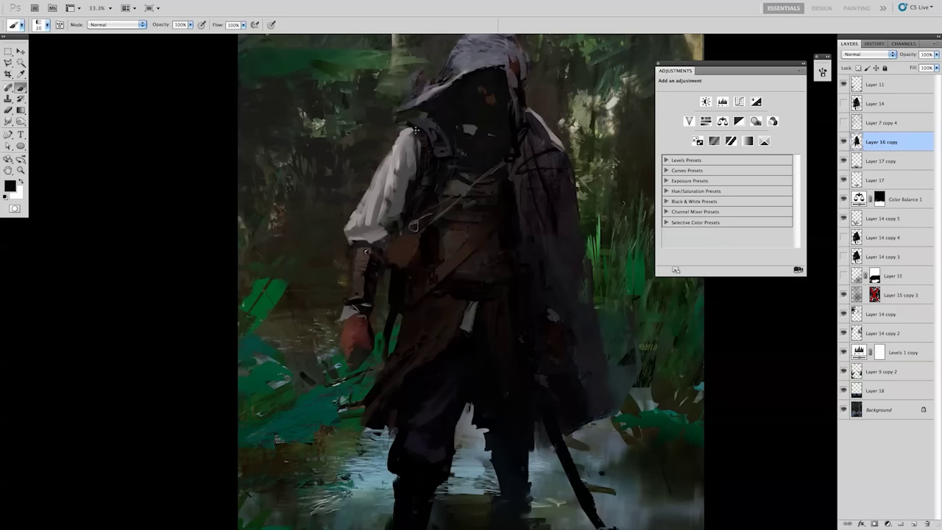
Resize the brush from 90 to 50 and sample hood and near-black colours at full opacity.
{"action": "key", "text": "e"}
{"action": "key", "text": "b"}
{"action": "left_click_drag", "start_coordinate": [429, 129], "coordinate": [399, 168]}
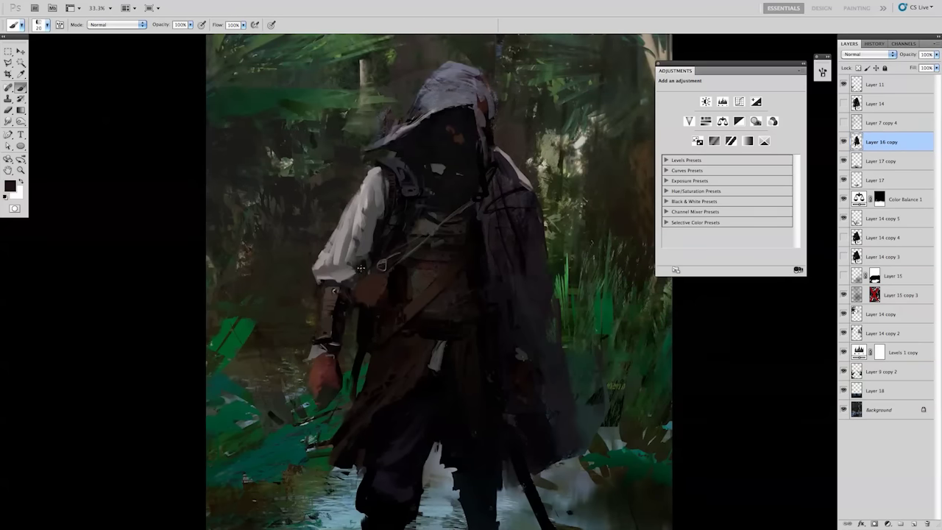
{"action": "right_click", "coordinate": [379, 258]}
{"action": "key", "text": "Return"}
{"action": "key", "text": "bracketleft"}
{"action": "key", "text": "bracketleft"}
{"action": "key", "text": "bracketleft"}
{"action": "left_click", "coordinate": [451, 114], "text": "alt"}
{"action": "left_click", "coordinate": [327, 361], "text": "alt"}
{"action": "key", "text": "0"}
Flip the canvas horizontally and add empty Layer 19 above Layer 16 copy.
{"action": "key", "text": "ctrl+minus"}
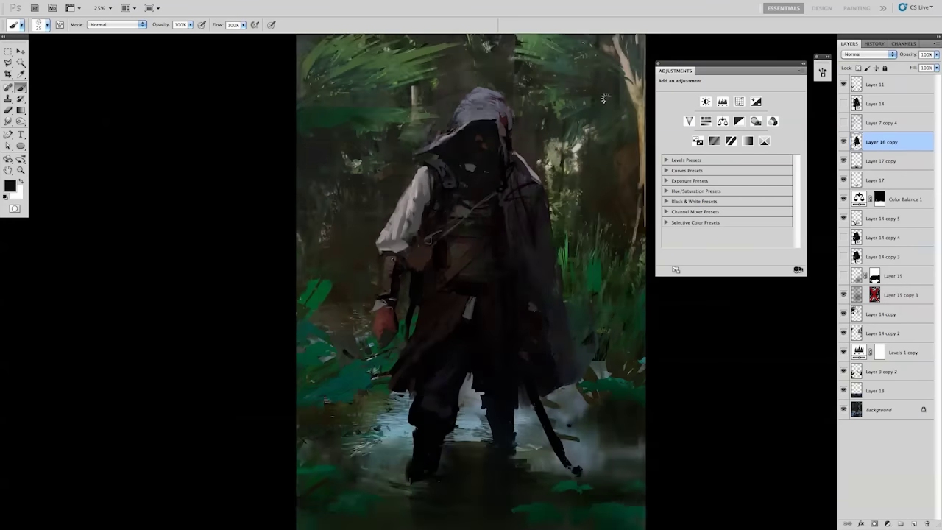
{"action": "key", "text": "h"}
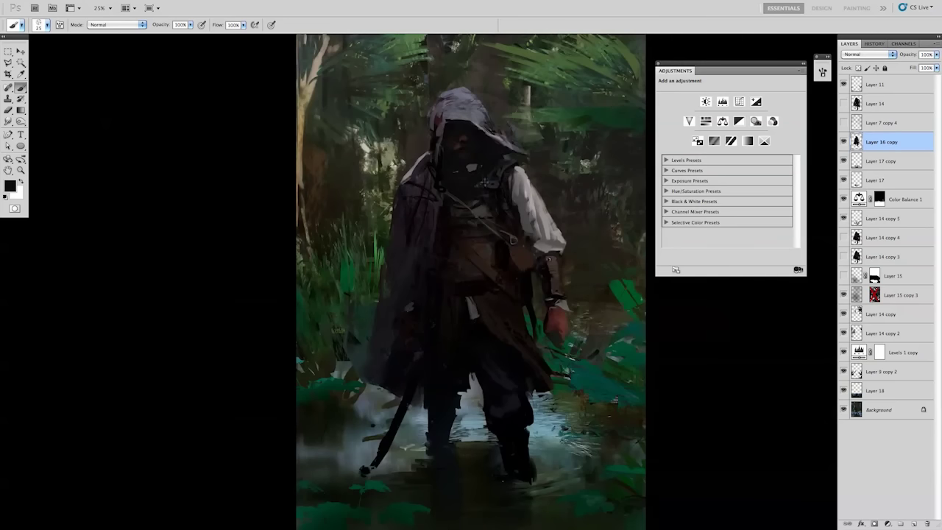
{"action": "key", "text": "r"}
{"action": "key", "text": "s"}
{"action": "key", "text": "ctrl+shift+alt+n"}
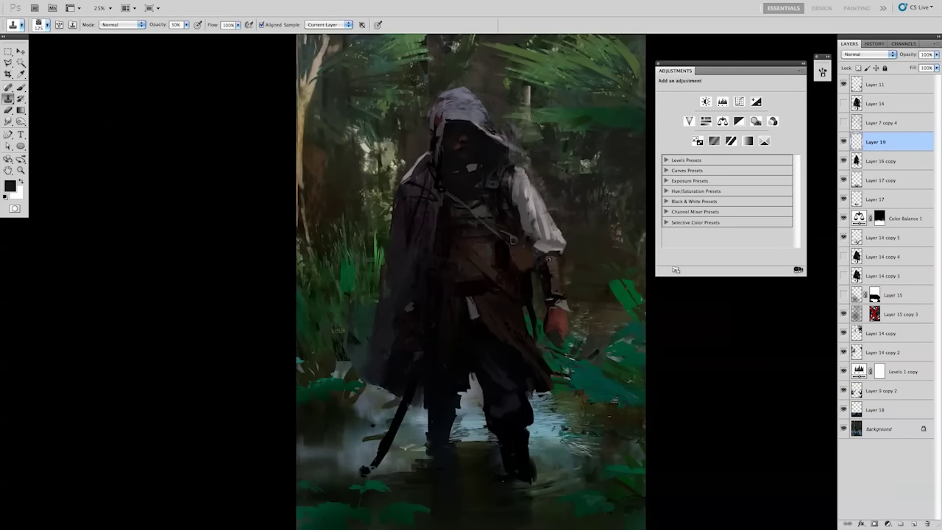
Stretch Layer 19's content wider and move Layer 19 beneath Layer 16 copy.
{"action": "key", "text": "ctrl+t"}
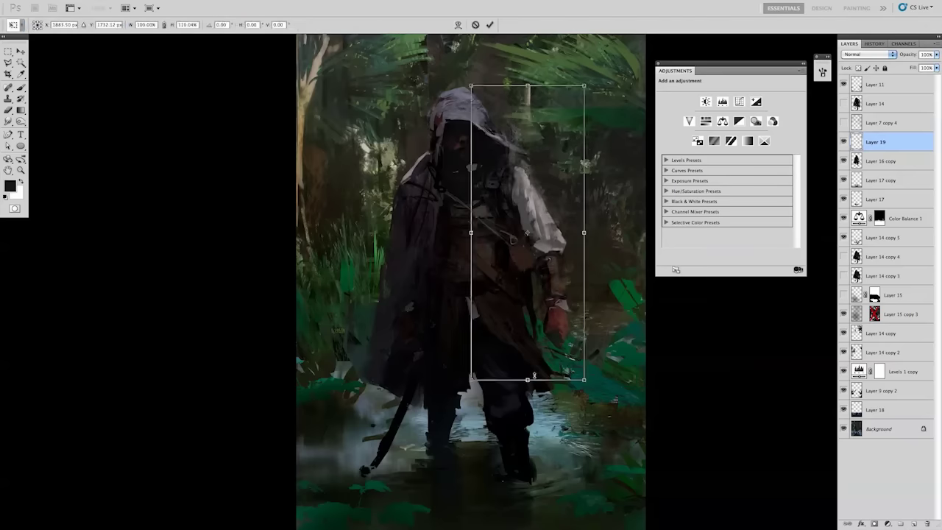
{"action": "left_click_drag", "start_coordinate": [584, 231], "coordinate": [613, 231]}
{"action": "key", "text": "Return"}
{"action": "key", "text": "e"}
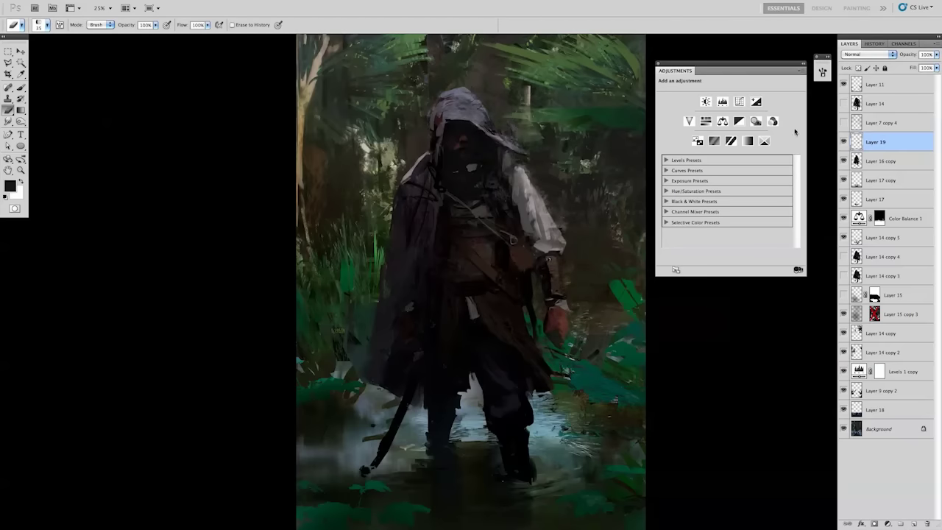
{"action": "left_click_drag", "start_coordinate": [884, 142], "coordinate": [883, 168]}
{"action": "key", "text": "v"}
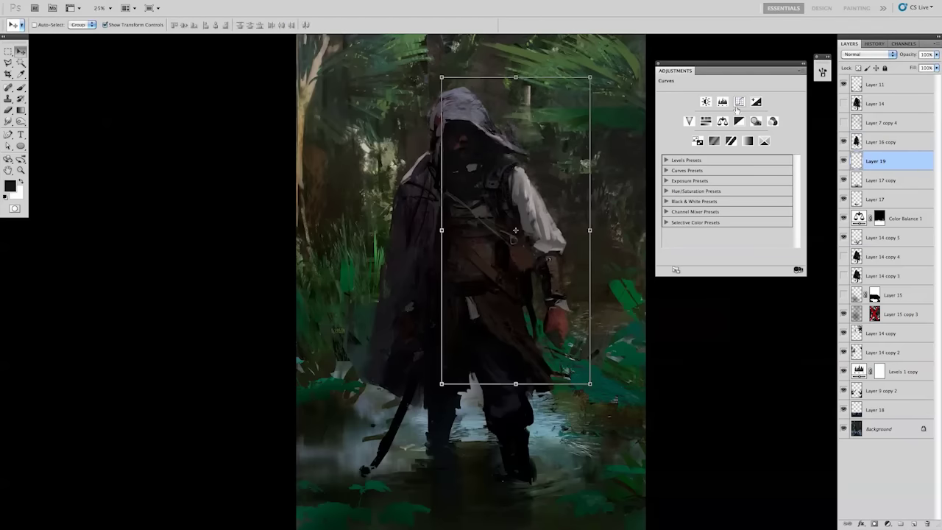
Sample near-black with a size 60 brush, then duplicate Layer 16 copy and blur the duplicate.
{"action": "key", "text": "b"}
{"action": "key", "text": "alt+bracketright"}
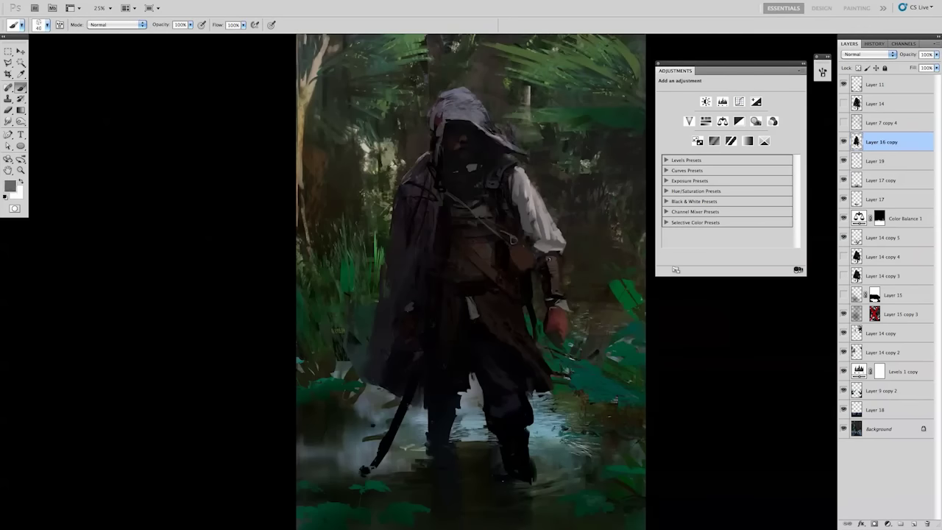
{"action": "left_click", "coordinate": [417, 188], "text": "alt"}
{"action": "key", "text": "bracketright"}
{"action": "key", "text": "bracketright"}
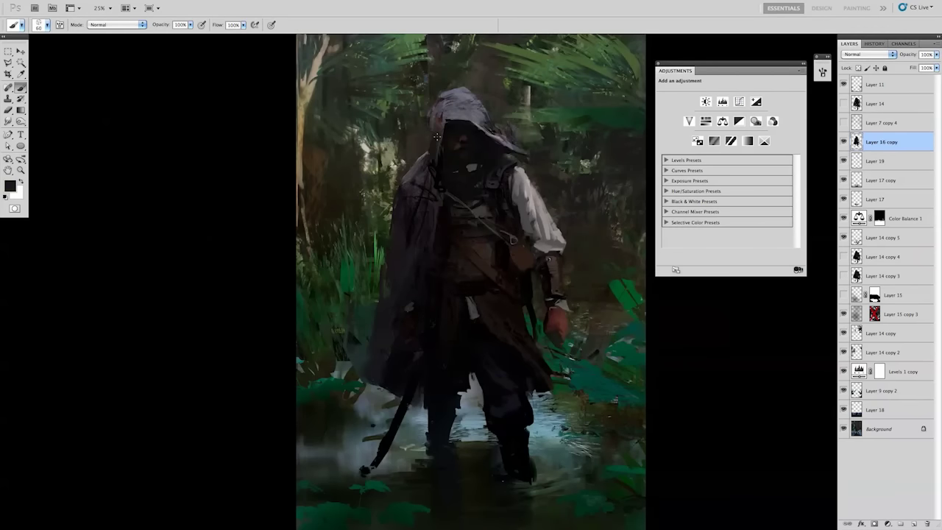
{"action": "key", "text": "e"}
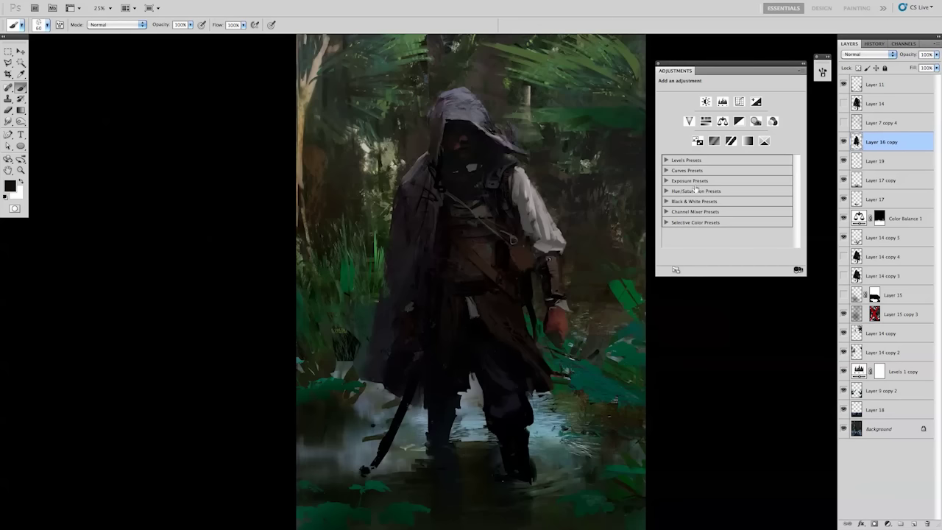
{"action": "key", "text": "ctrl+j"}
{"action": "key", "text": "ctrl+f"}
Mask out the blur, then delete Layer 16 copy 2 and swap the colours.
{"action": "left_click", "coordinate": [874, 523], "text": "alt"}
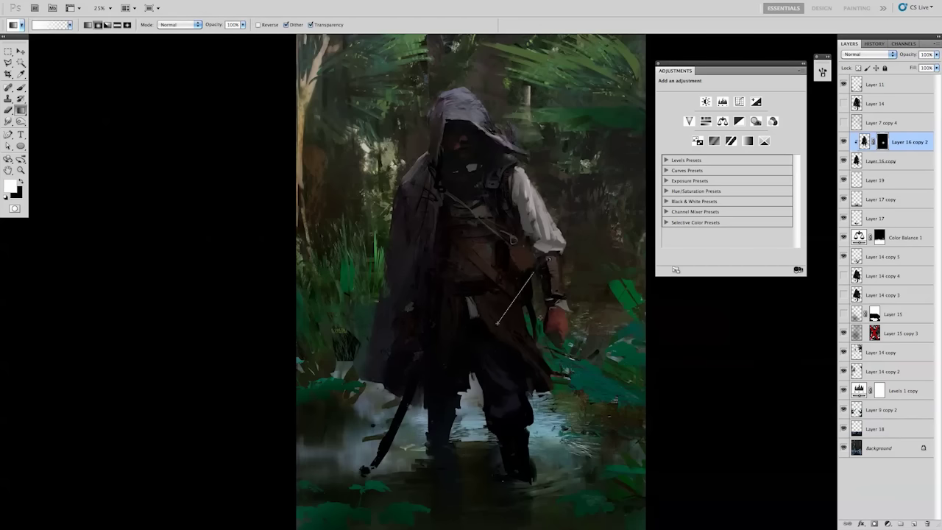
{"action": "right_click", "coordinate": [450, 144]}
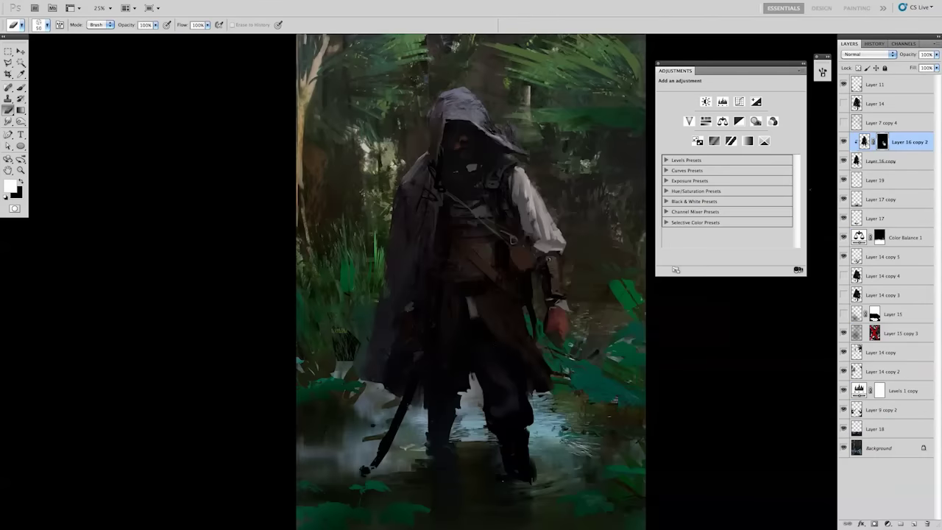
{"action": "key", "text": "ctrl+minus"}
{"action": "key", "text": "ctrl+plus"}
{"action": "key", "text": "ctrl+minus"}
{"action": "key", "text": "Delete"}
{"action": "key", "text": "x"}
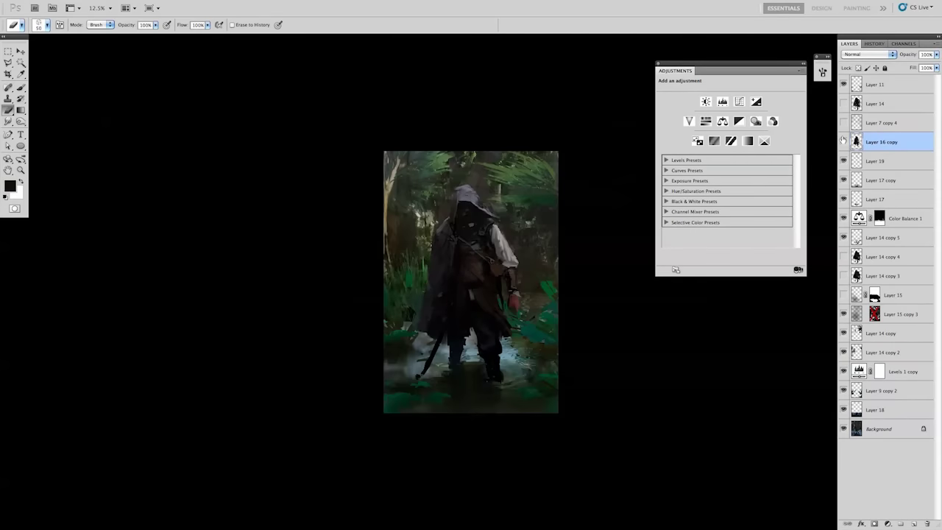
Try a figure-limited Color Balance with highlights +12 blue, discard it, and flip the canvas back.
{"action": "left_click", "coordinate": [856, 141], "text": "ctrl"}
{"action": "left_click", "coordinate": [722, 121]}
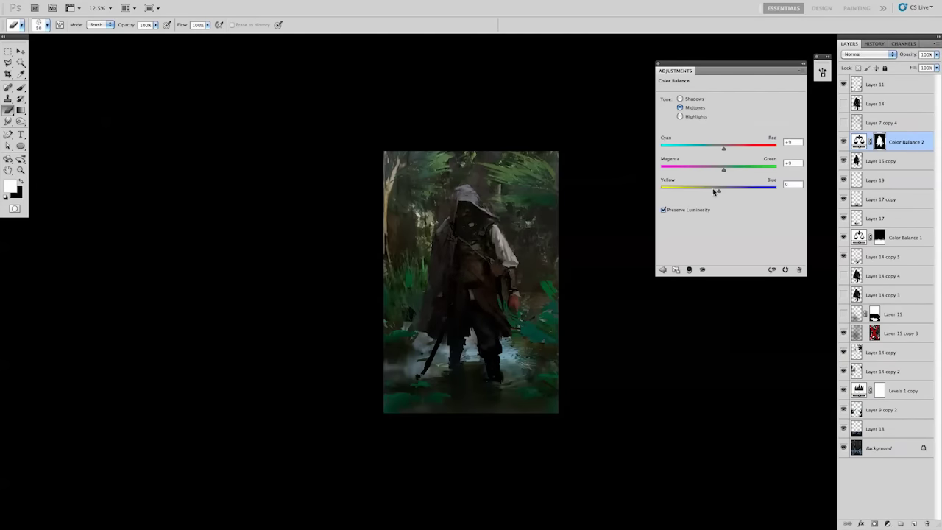
{"action": "key", "text": "alt+3"}
{"action": "left_click_drag", "start_coordinate": [720, 193], "coordinate": [727, 190]}
{"action": "key", "text": "Delete"}
{"action": "key", "text": "h"}
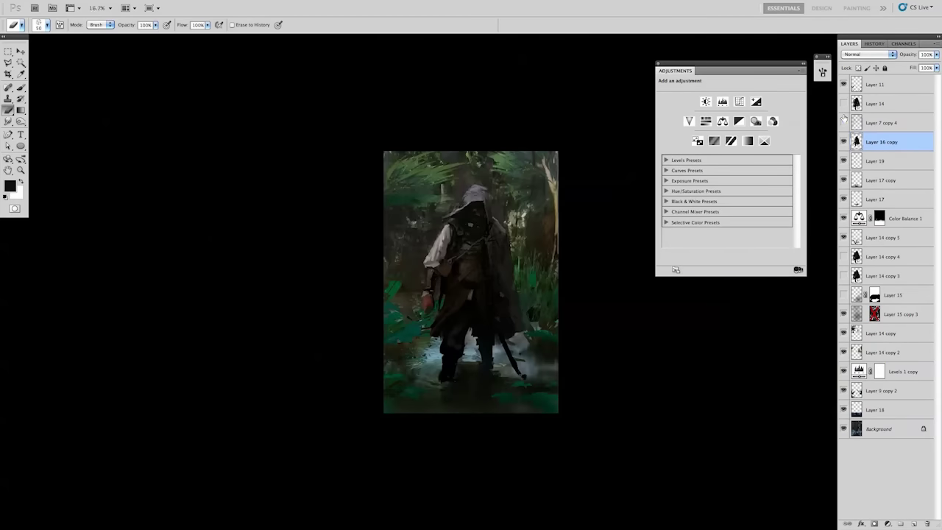
{"action": "key", "text": "ctrl+plus"}
{"action": "key", "text": "ctrl+plus"}
Test a dark stroke on new Layer 20, then delete Layer 20.
{"action": "key", "text": "b"}
{"action": "left_click", "coordinate": [915, 522]}
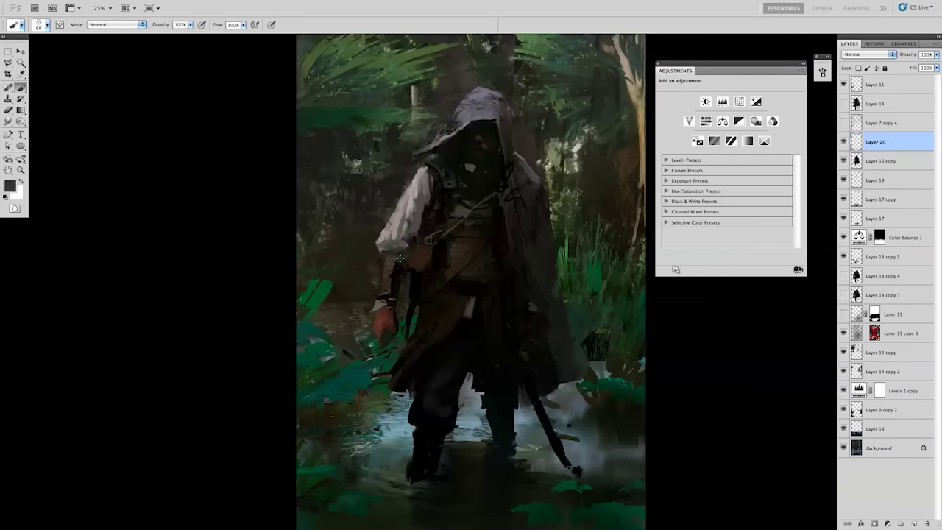
{"action": "left_click_drag", "start_coordinate": [425, 197], "coordinate": [421, 180]}
{"action": "left_click", "coordinate": [423, 179], "text": "alt"}
{"action": "key", "text": "e"}
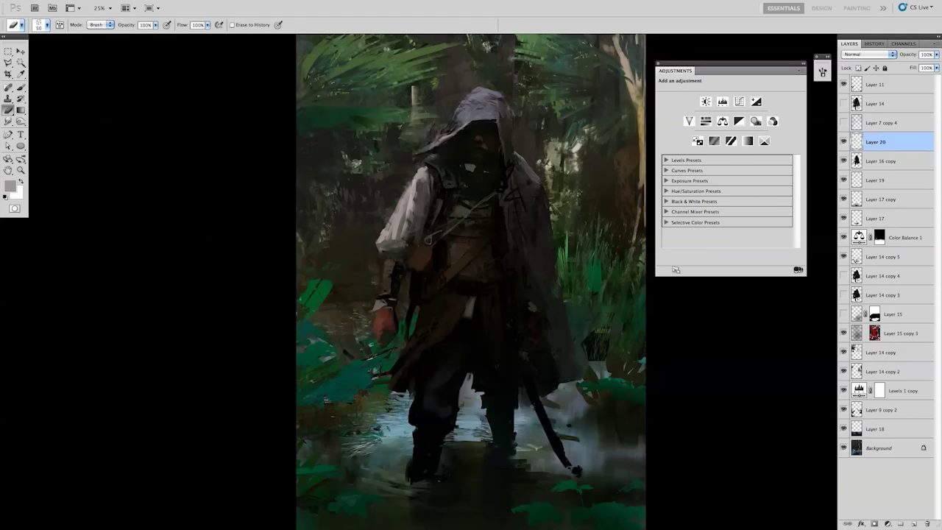
{"action": "left_click", "coordinate": [845, 141]}
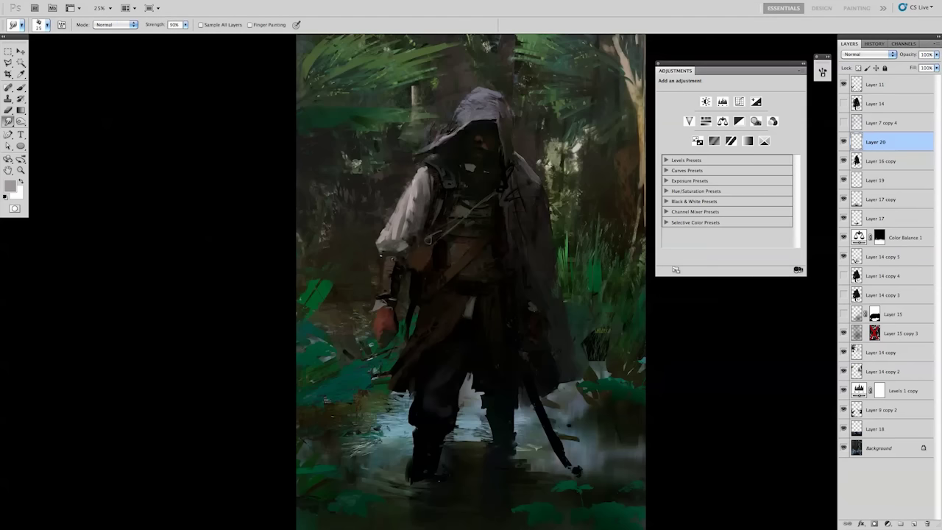
{"action": "key", "text": "Delete"}
Resize the brush, sample dark greys, and paint dark shadow over the hood and face.
{"action": "key", "text": "b"}
{"action": "right_click", "coordinate": [448, 142]}
{"action": "key", "text": "Return"}
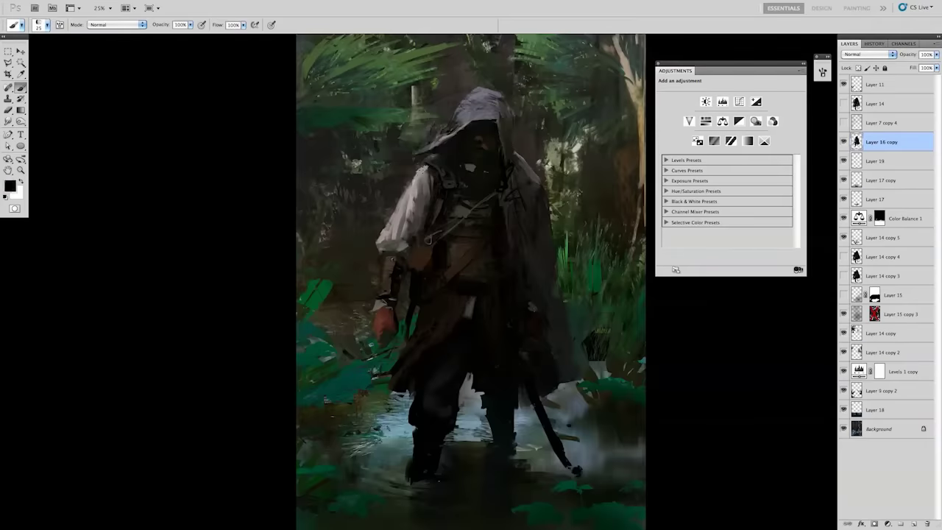
{"action": "key", "text": "x"}
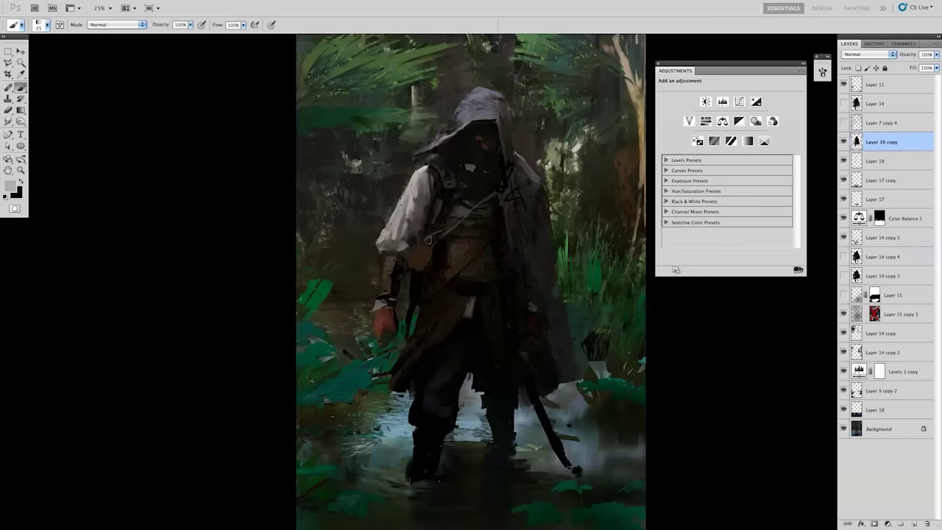
{"action": "left_click", "coordinate": [384, 231], "text": "alt"}
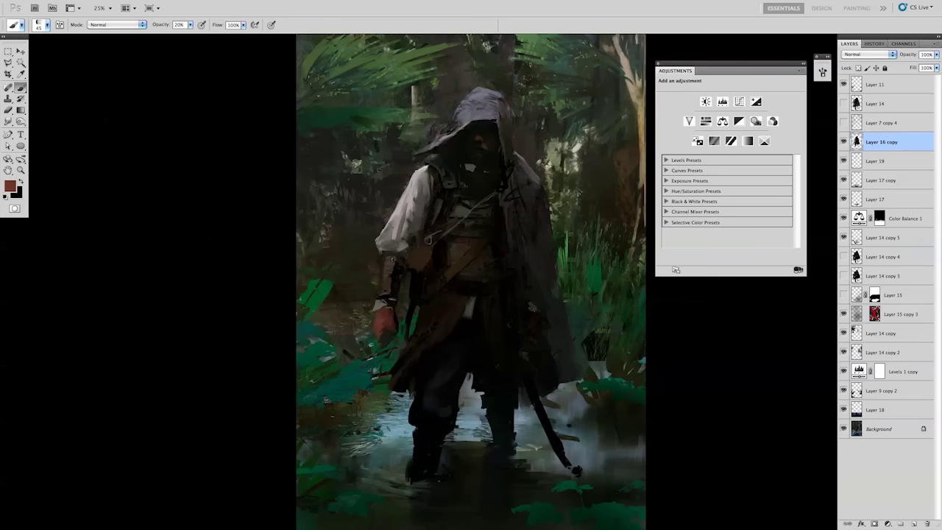
{"action": "left_click", "coordinate": [392, 231], "text": "alt"}
{"action": "key", "text": "d"}
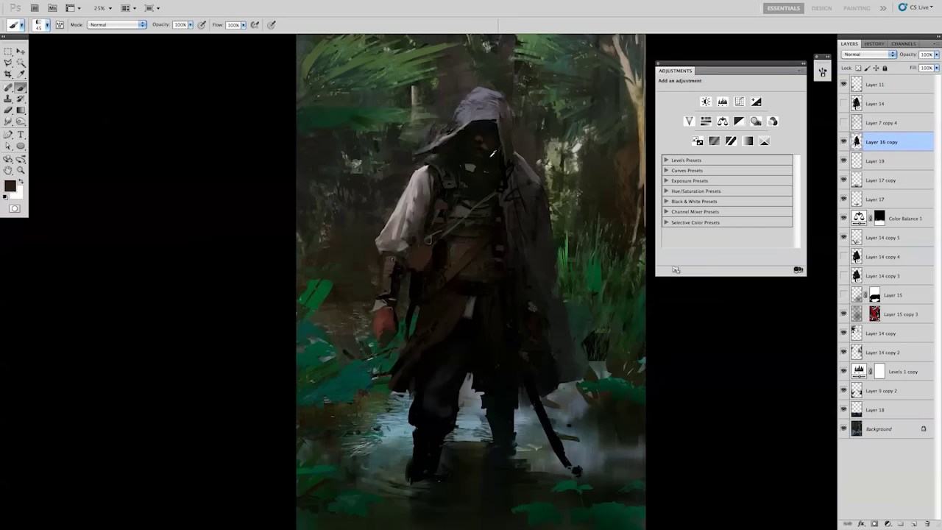
{"action": "left_click_drag", "start_coordinate": [497, 142], "coordinate": [485, 150]}
Alternate smudging and painting with a medium grey over the cloak.
{"action": "key", "text": "r"}
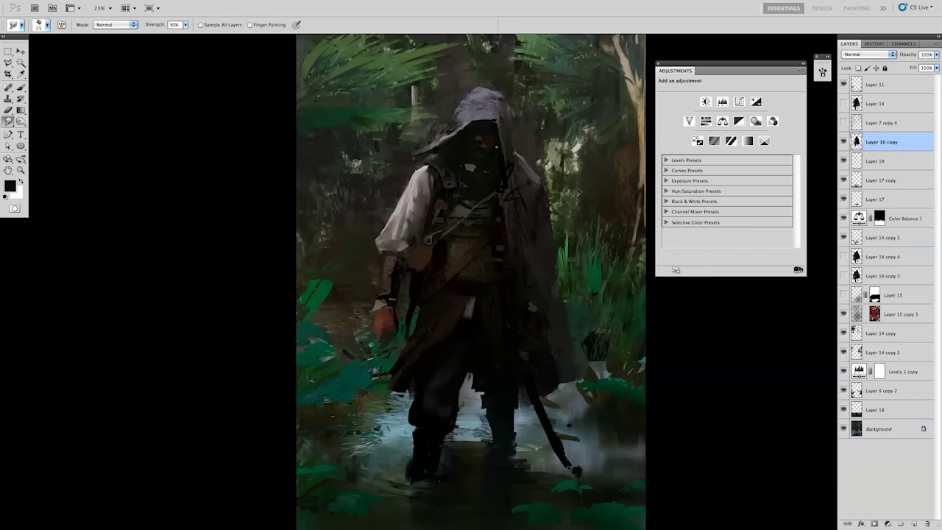
{"action": "key", "text": "b"}
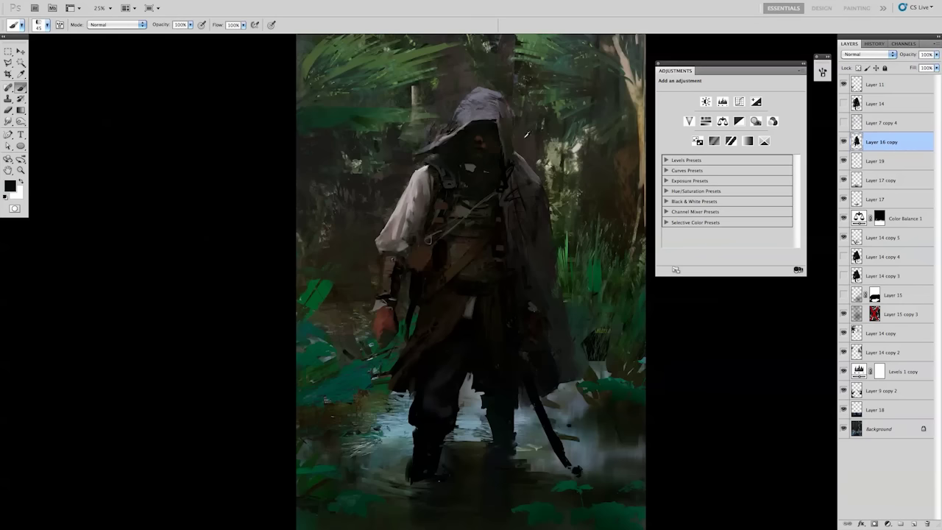
{"action": "left_click", "coordinate": [496, 82], "text": "alt"}
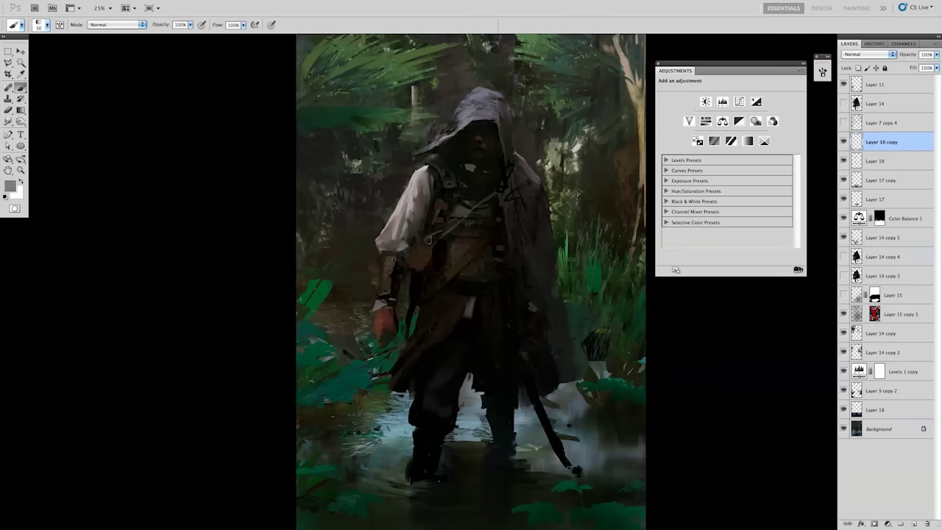
{"action": "key", "text": "e"}
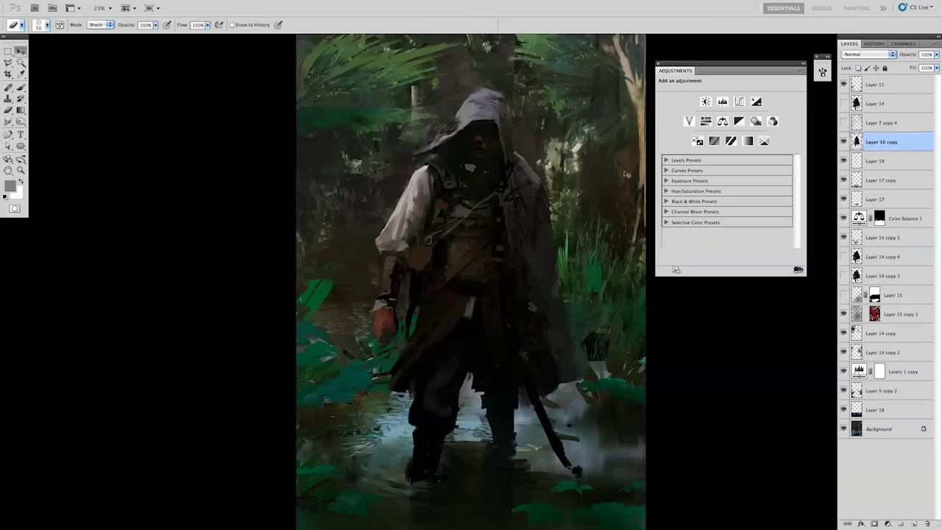
{"action": "key", "text": "ctrl+t"}
Nudge the figure up, switch the transform to Warp, and bow the figure's top upward.
{"action": "left_click_drag", "start_coordinate": [536, 281], "coordinate": [535, 244]}
{"action": "right_click", "coordinate": [536, 244]}
{"action": "left_click", "coordinate": [554, 313]}
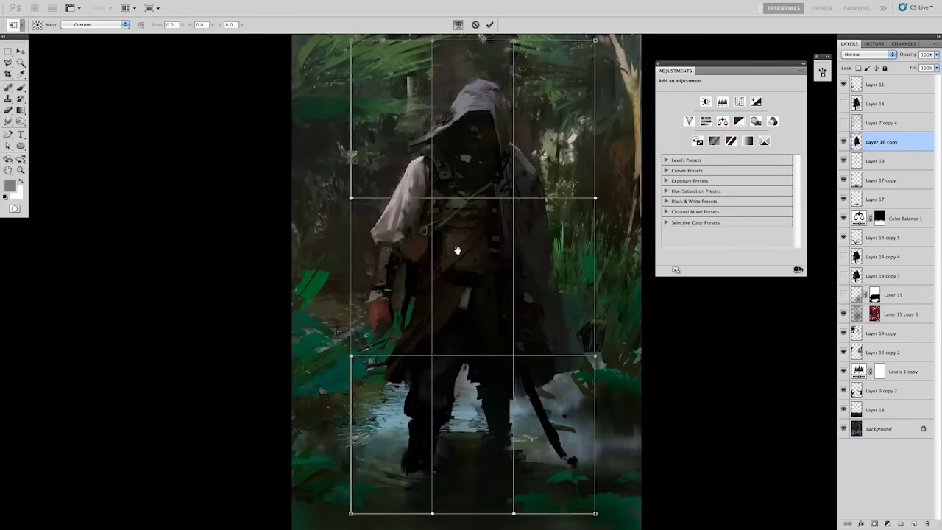
{"action": "mouse_move", "coordinate": [480, 221]}
{"action": "left_mouse_down"}
{"action": "mouse_move", "coordinate": [342, 273]}
{"action": "mouse_move", "coordinate": [414, 217]}
{"action": "left_mouse_up"}
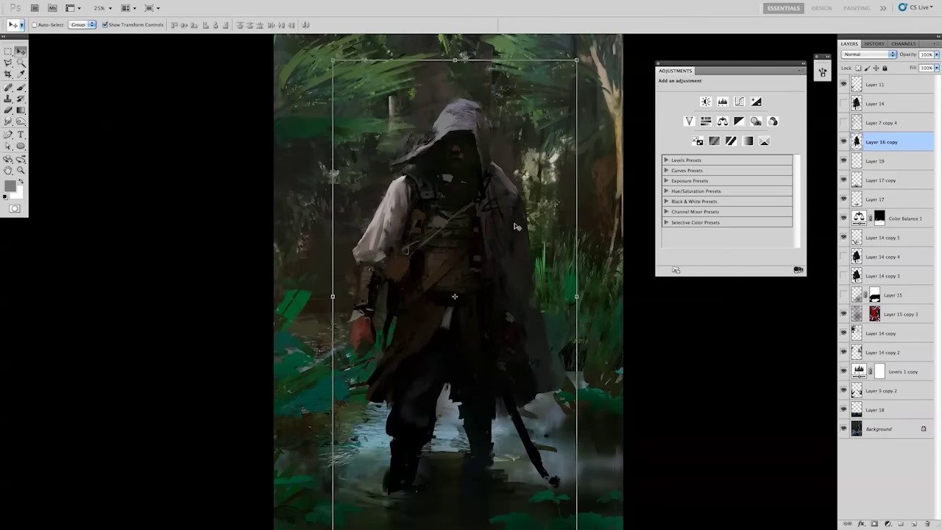
{"action": "left_click_drag", "start_coordinate": [332, 59], "coordinate": [318, 64]}
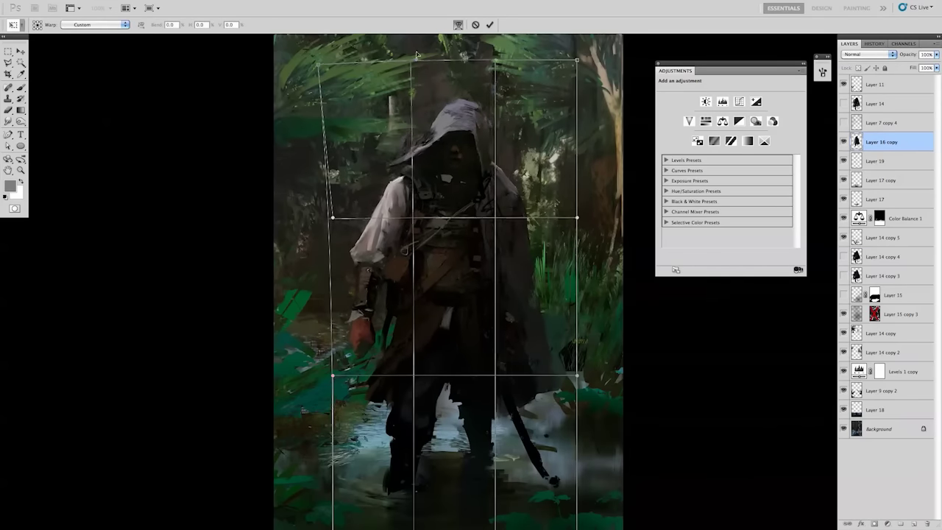
{"action": "left_click_drag", "start_coordinate": [412, 59], "coordinate": [415, 50]}
Pull the warp mesh's right, left and torso points into shape, then commit the warp.
{"action": "left_click_drag", "start_coordinate": [577, 58], "coordinate": [590, 72]}
{"action": "left_click_drag", "start_coordinate": [577, 218], "coordinate": [560, 220]}
{"action": "left_click_drag", "start_coordinate": [332, 219], "coordinate": [389, 243]}
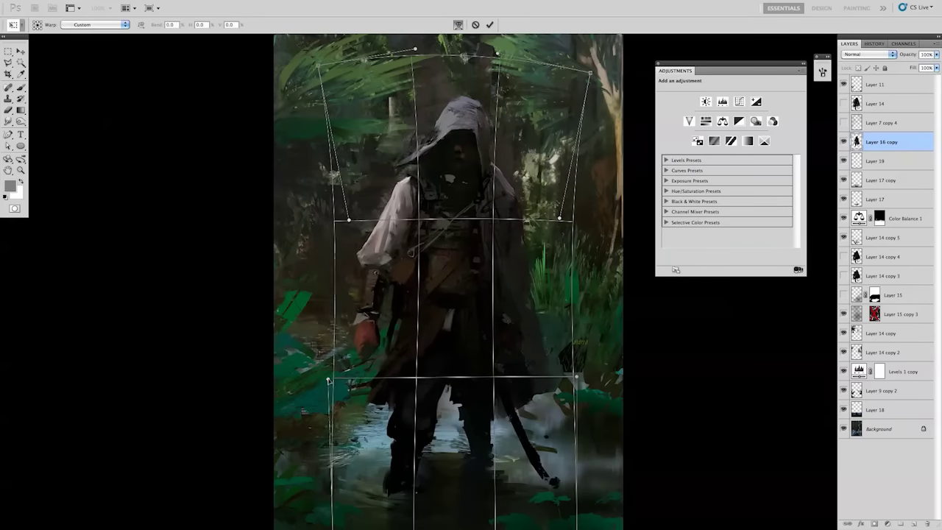
{"action": "left_click_drag", "start_coordinate": [333, 377], "coordinate": [328, 377]}
{"action": "left_click_drag", "start_coordinate": [559, 218], "coordinate": [564, 208]}
{"action": "key", "text": "Return"}
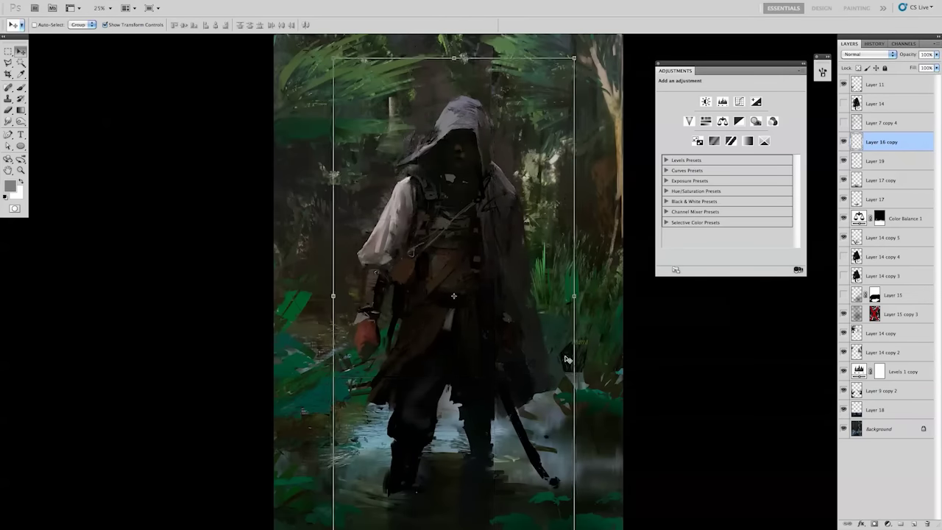
{"action": "key", "text": "ctrl+minus"}
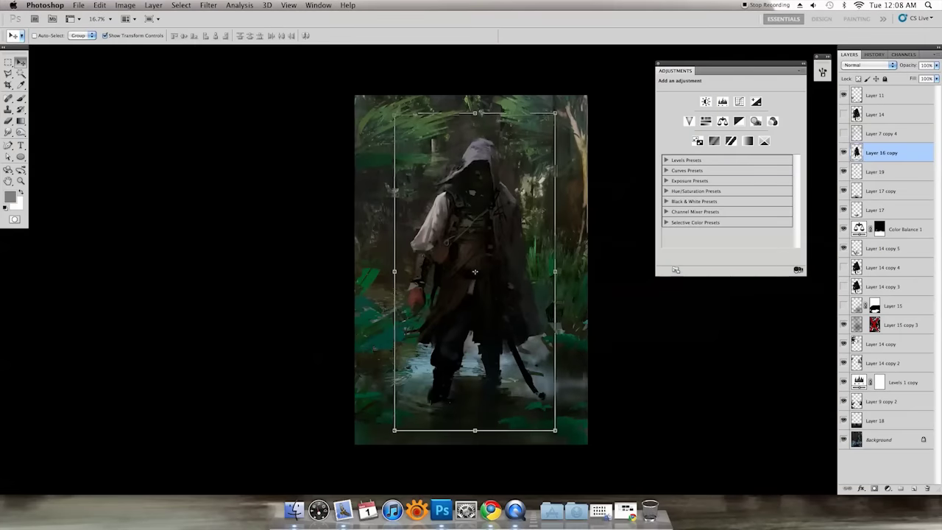
Sample near-black and outline a thin staff shape beside the left leg with the Polygonal Lasso.
{"action": "key", "text": "m"}
{"action": "key", "text": "f"}
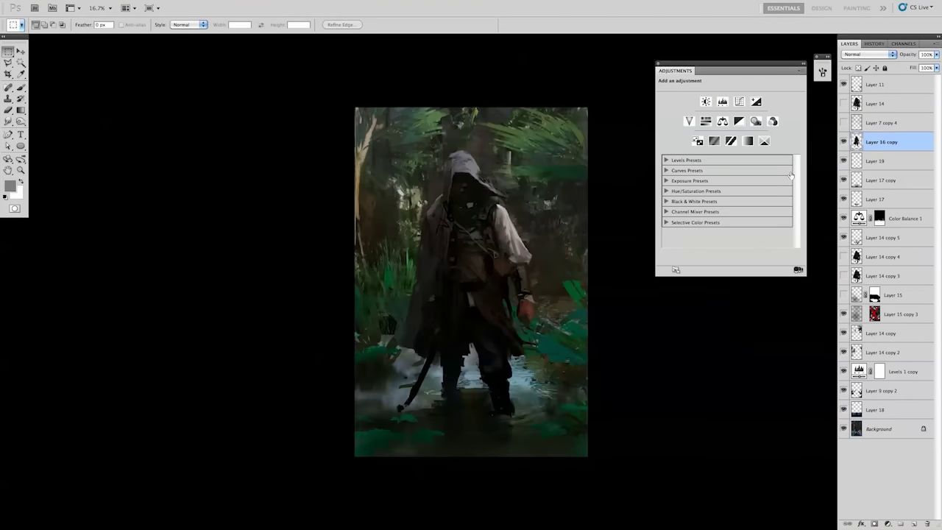
{"action": "key", "text": "b"}
{"action": "left_click", "coordinate": [428, 314], "text": "alt"}
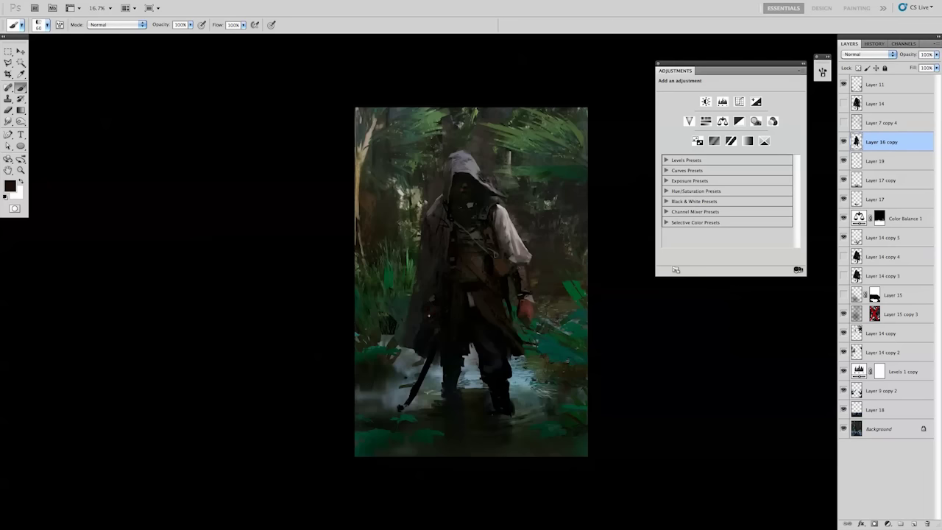
{"action": "key", "text": "e"}
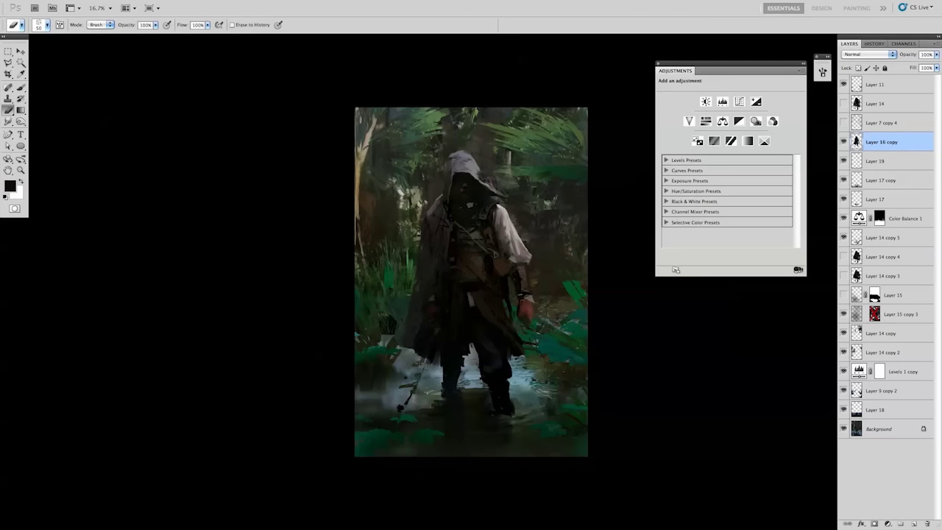
{"action": "key", "text": "l"}
{"action": "left_click", "coordinate": [429, 318]}
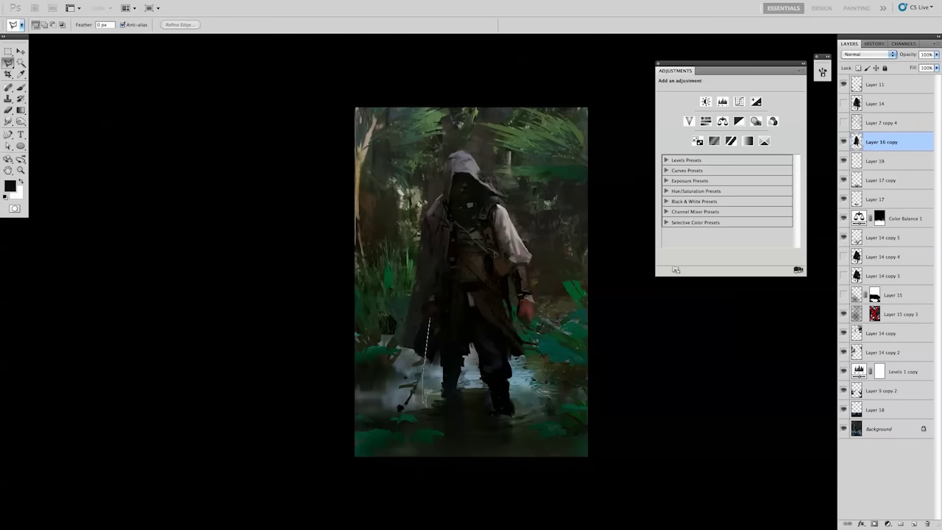
{"action": "key", "text": "f"}
{"action": "key", "text": "f"}
{"action": "key", "text": "ctrl+plus"}
{"action": "scroll", "coordinate": [405, 398], "scroll_direction": "down", "scroll_amount": 5}
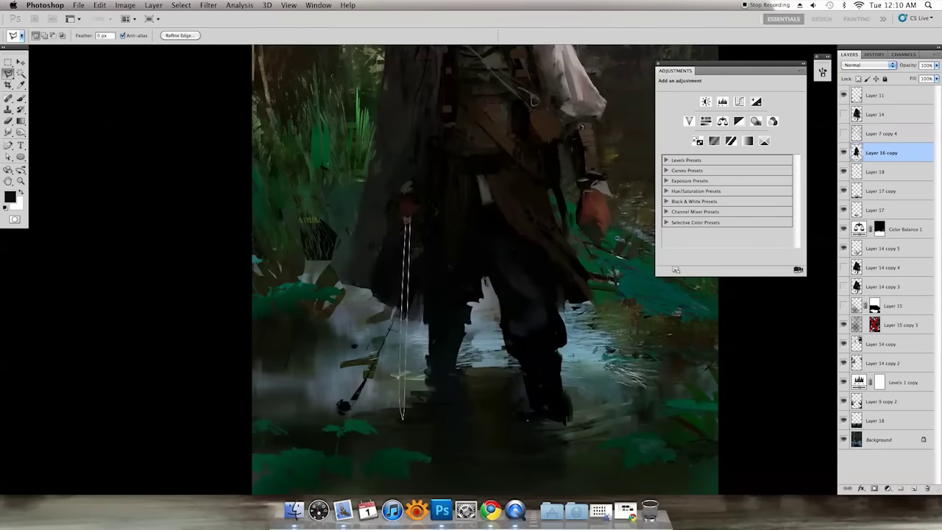
{"action": "left_click", "coordinate": [409, 221]}
Paint grey into the staff selection with a larger full-opacity brush, then deselect.
{"action": "key", "text": "b"}
{"action": "key", "text": "0"}
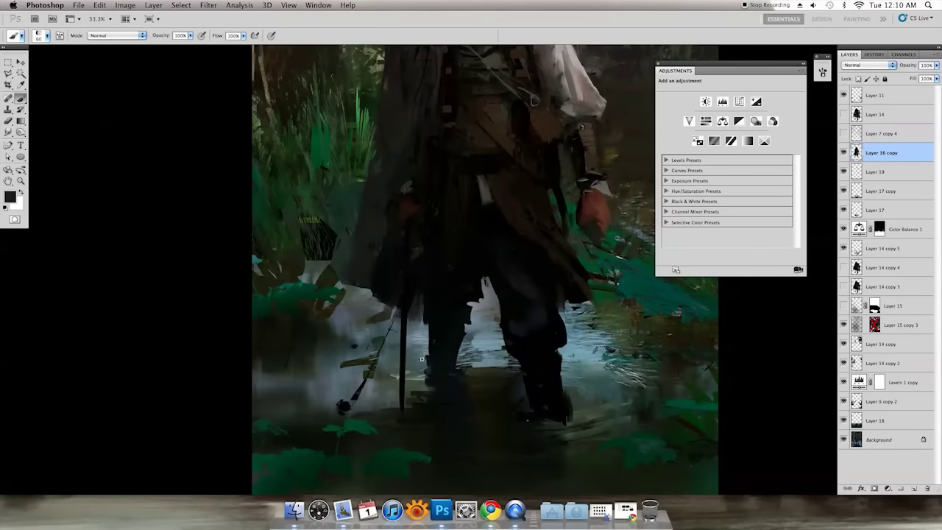
{"action": "key", "text": "bracketright"}
{"action": "key", "text": "bracketright"}
{"action": "key", "text": "bracketright"}
{"action": "left_click_drag", "start_coordinate": [405, 221], "coordinate": [396, 437]}
{"action": "key", "text": "ctrl+d"}
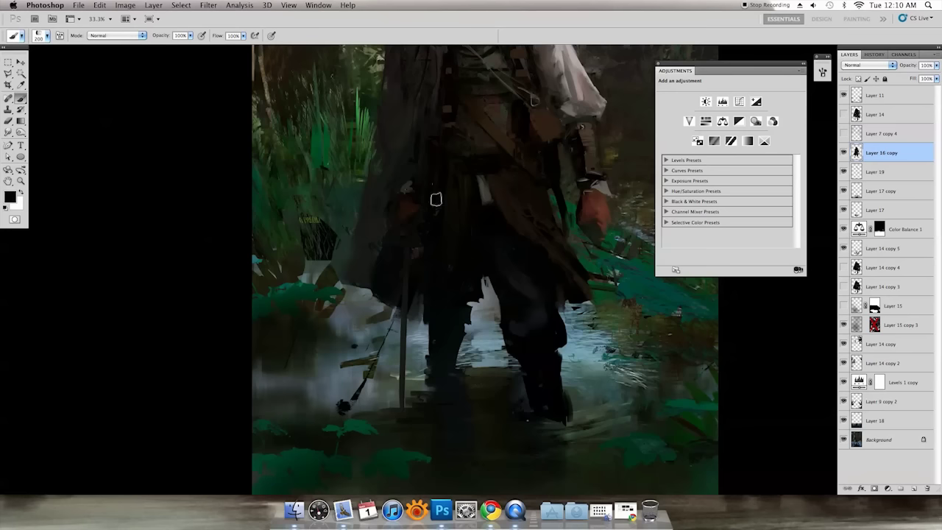
{"action": "left_click", "coordinate": [403, 225], "text": "alt"}
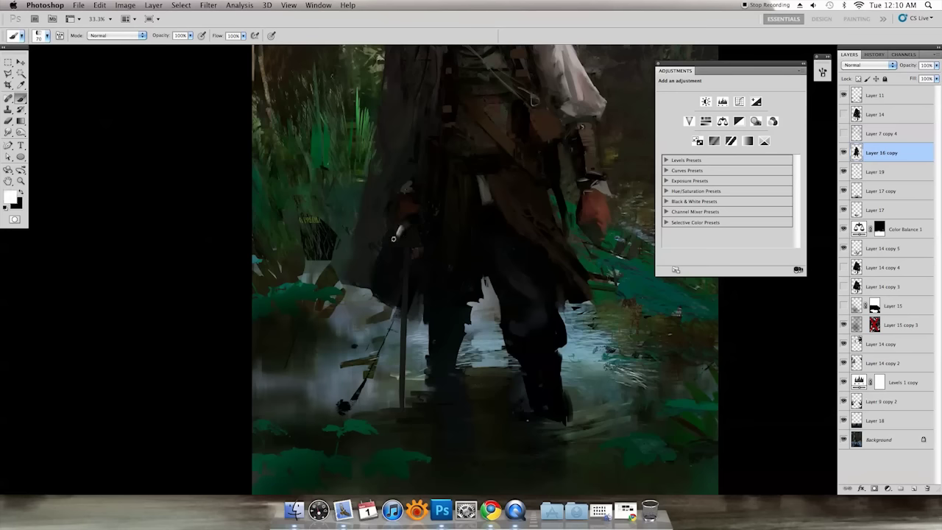
{"action": "key", "text": "ctrl+minus"}
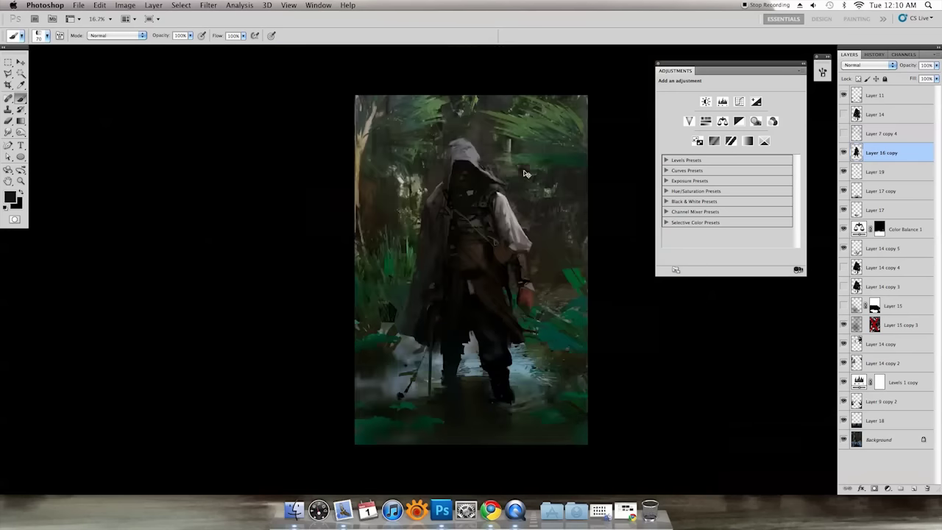
Paint a dark brown stroke and a light highlight on the hood.
{"action": "key", "text": "ctrl+plus"}
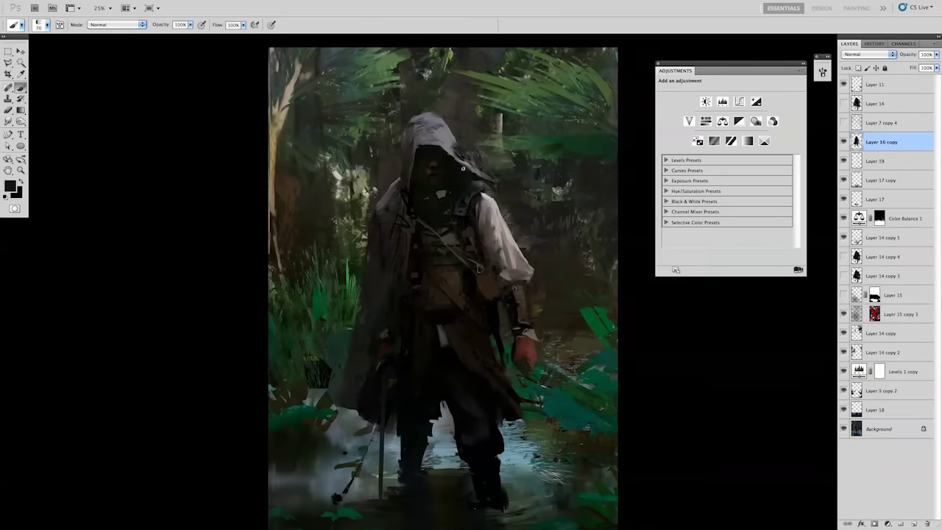
{"action": "key", "text": "e"}
{"action": "key", "text": "b"}
{"action": "left_click", "coordinate": [430, 105], "text": "alt"}
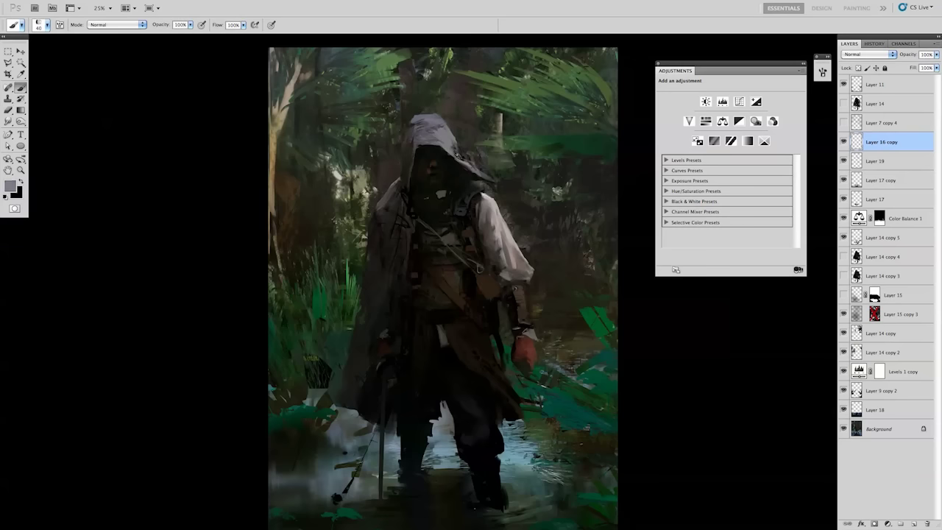
{"action": "left_click", "coordinate": [458, 152], "text": "alt"}
{"action": "left_click_drag", "start_coordinate": [453, 148], "coordinate": [433, 134]}
{"action": "left_click", "coordinate": [418, 122], "text": "alt"}
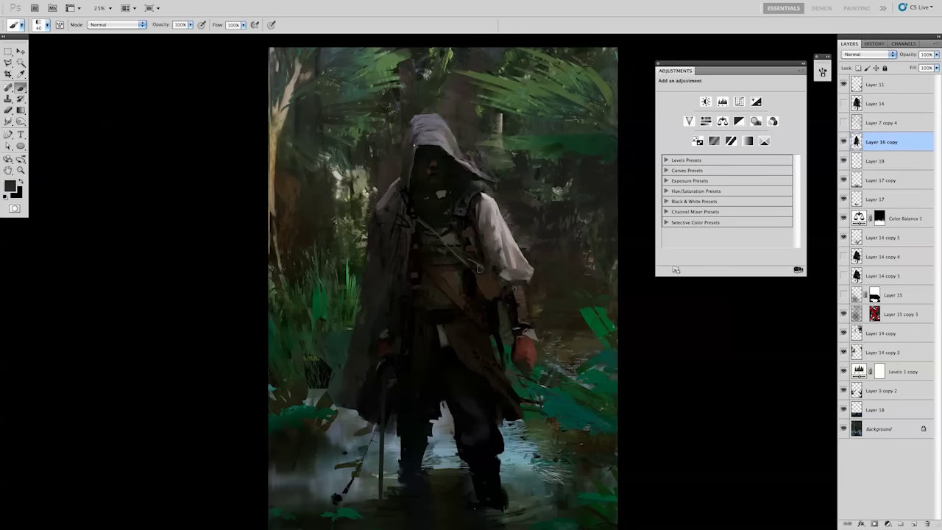
Add a small dark stroke on the cloak and erase paint from the left shoulder.
{"action": "left_click", "coordinate": [395, 169], "text": "alt"}
{"action": "key", "text": "d"}
{"action": "left_click_drag", "start_coordinate": [366, 225], "coordinate": [369, 237]}
{"action": "left_click", "coordinate": [373, 223], "text": "alt"}
{"action": "key", "text": "e"}
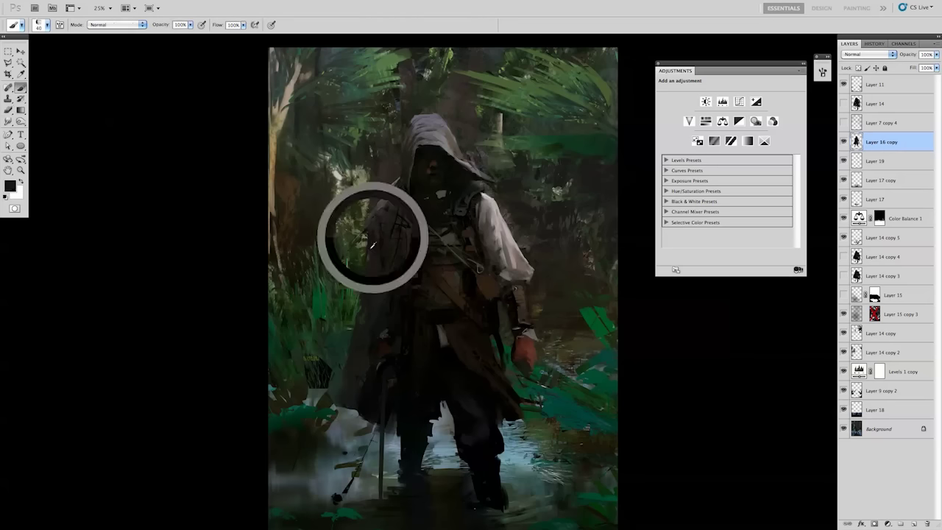
{"action": "mouse_move", "coordinate": [533, 201]}
{"action": "left_mouse_down"}
{"action": "mouse_move", "coordinate": [561, 175]}
{"action": "mouse_move", "coordinate": [477, 116]}
{"action": "left_mouse_up"}
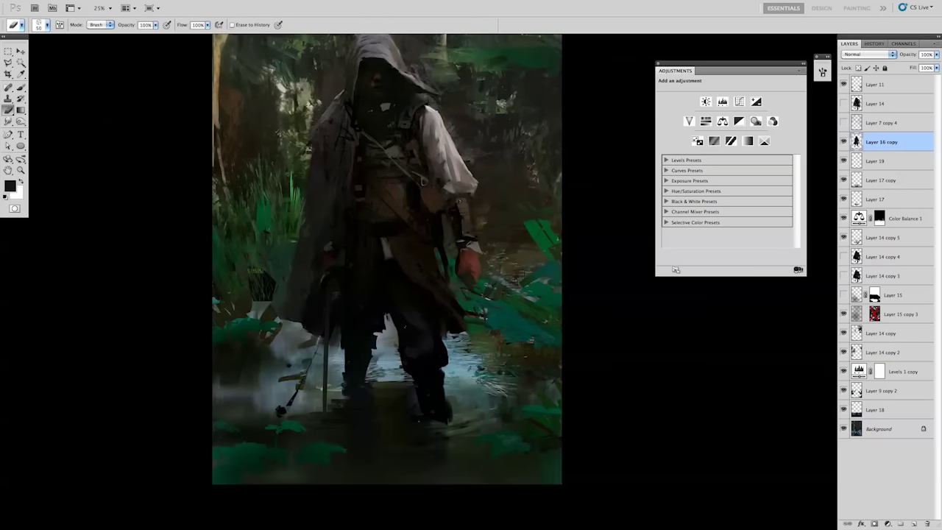
Duplicate Layer 7 copy 4, then rotate, shrink and move the copy down over the legs.
{"action": "key", "text": "v"}
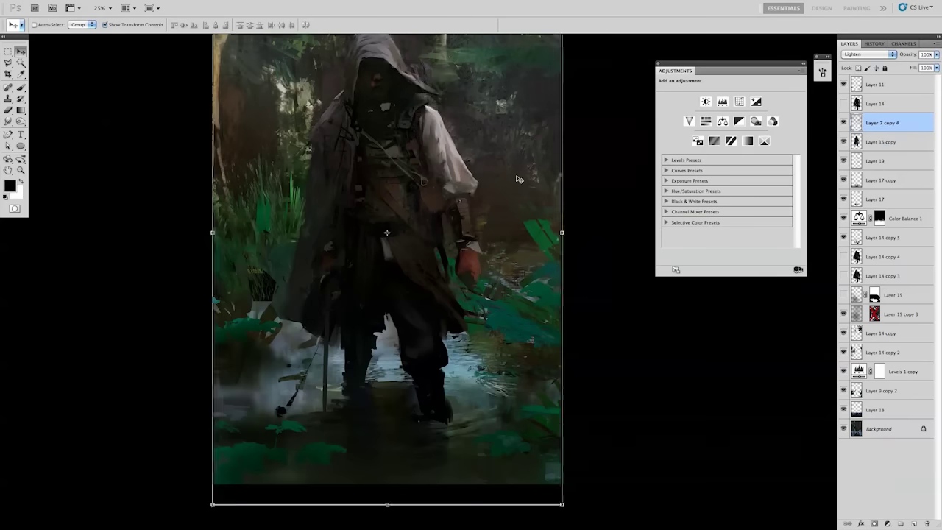
{"action": "key", "text": "ctrl+t"}
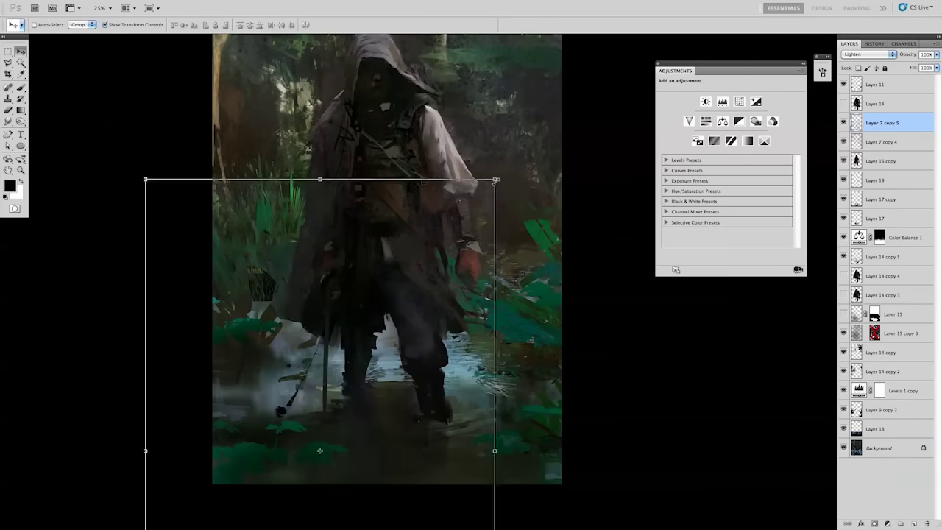
{"action": "left_click_drag", "start_coordinate": [516, 184], "coordinate": [530, 221]}
{"action": "mouse_move", "coordinate": [357, 310]}
{"action": "left_mouse_down"}
{"action": "mouse_move", "coordinate": [501, 362]}
{"action": "mouse_move", "coordinate": [604, 259]}
{"action": "left_mouse_up"}
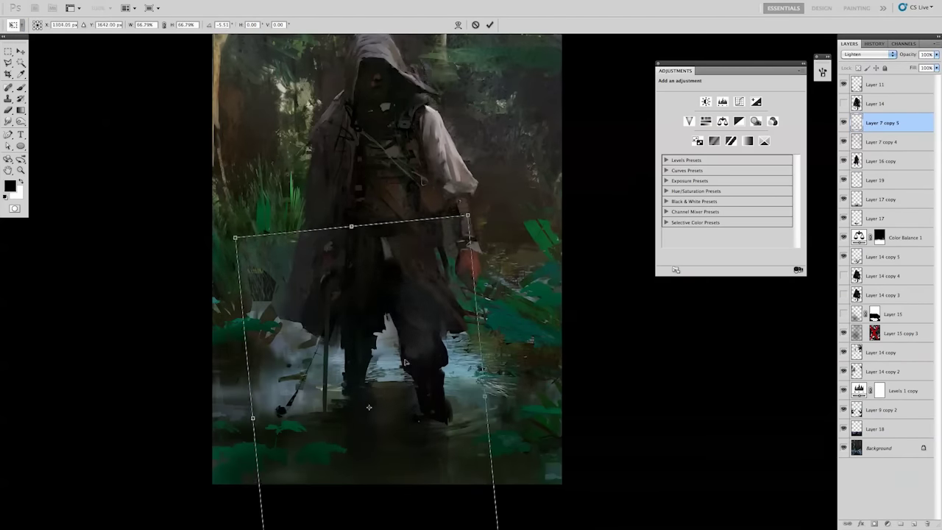
{"action": "key", "text": "Escape"}
Add a new layer and mask the layer copy to the figure's silhouette.
{"action": "left_click", "coordinate": [913, 523]}
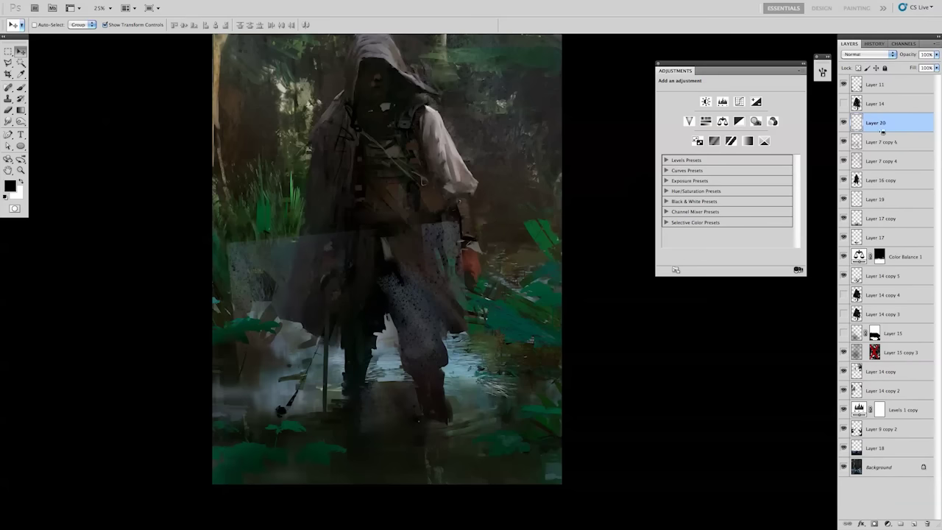
{"action": "left_click", "coordinate": [884, 141]}
{"action": "key", "text": "k"}
{"action": "key", "text": "m"}
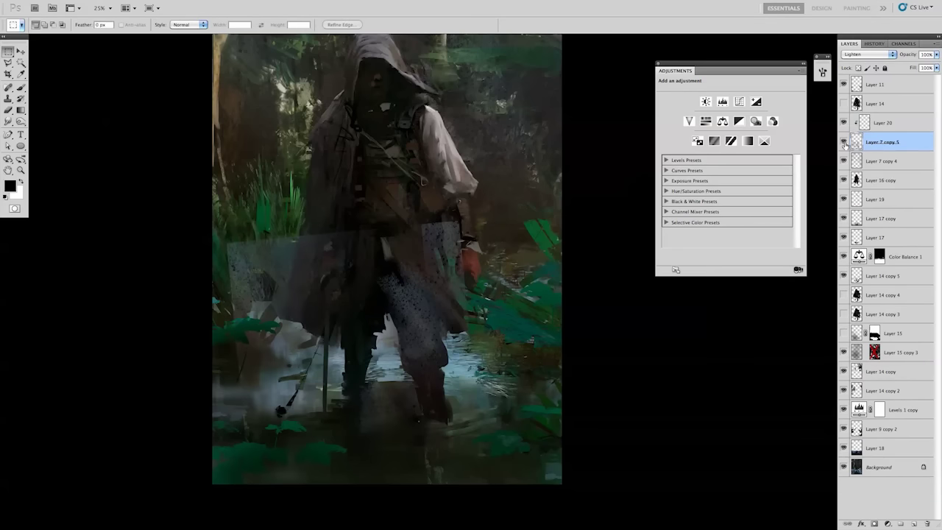
{"action": "left_click", "coordinate": [856, 141], "text": "ctrl"}
{"action": "left_click", "coordinate": [873, 523]}
Fade the mask over the legs with gradients, brightening the lower legs.
{"action": "key", "text": "g"}
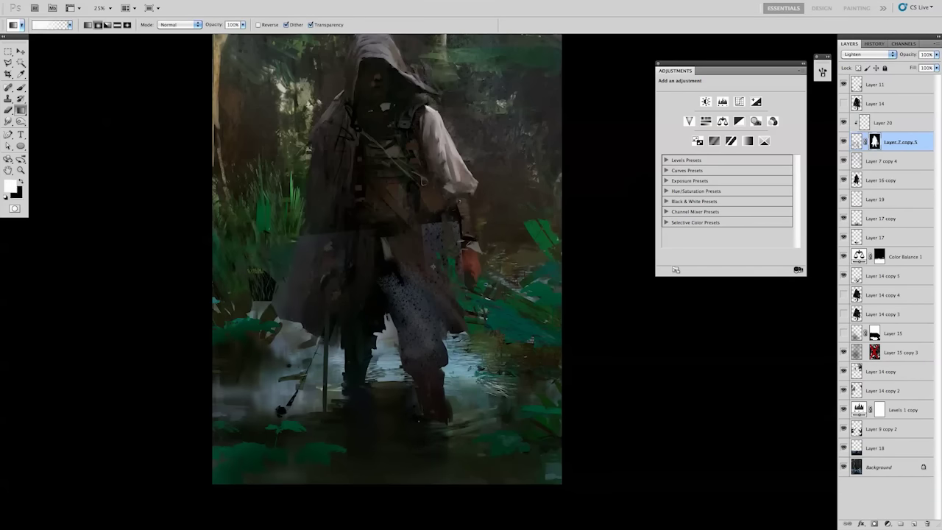
{"action": "mouse_move", "coordinate": [429, 236]}
{"action": "left_mouse_down"}
{"action": "mouse_move", "coordinate": [429, 310]}
{"action": "mouse_move", "coordinate": [324, 265]}
{"action": "left_mouse_up"}
{"action": "key", "text": "x"}
{"action": "left_click_drag", "start_coordinate": [420, 324], "coordinate": [420, 243]}
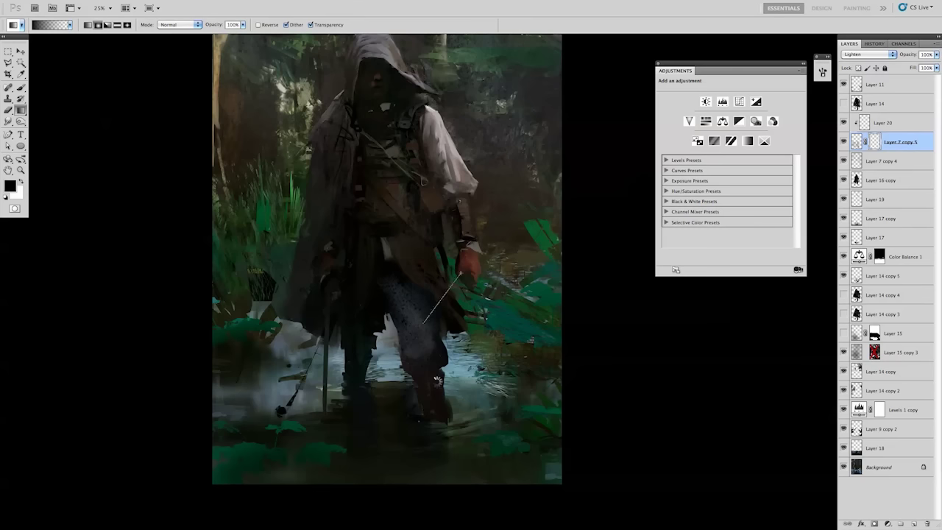
{"action": "left_click_drag", "start_coordinate": [426, 360], "coordinate": [424, 406]}
Select the clipped Layer 20 and paint on it in black and white.
{"action": "key", "text": "b"}
{"action": "left_click", "coordinate": [393, 274]}
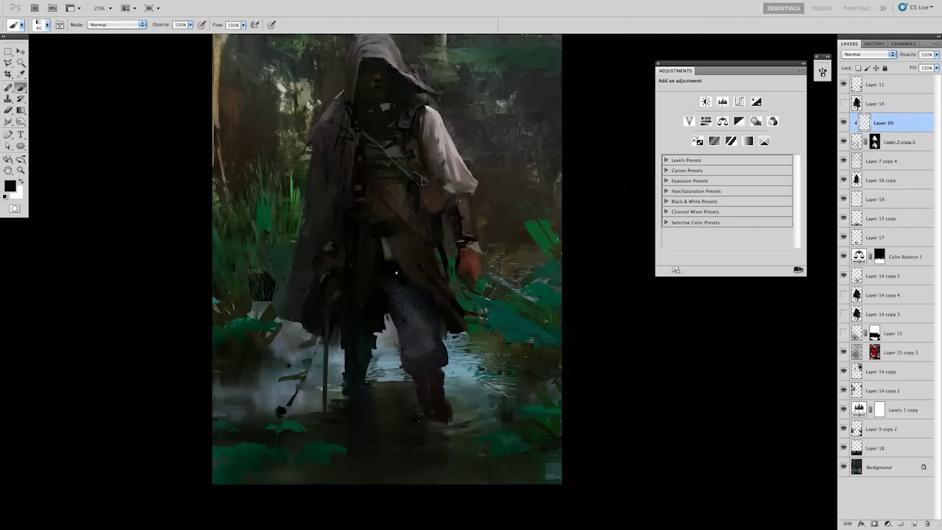
{"action": "key", "text": "alt+bracketright"}
{"action": "key", "text": "x"}
{"action": "left_click", "coordinate": [411, 352]}
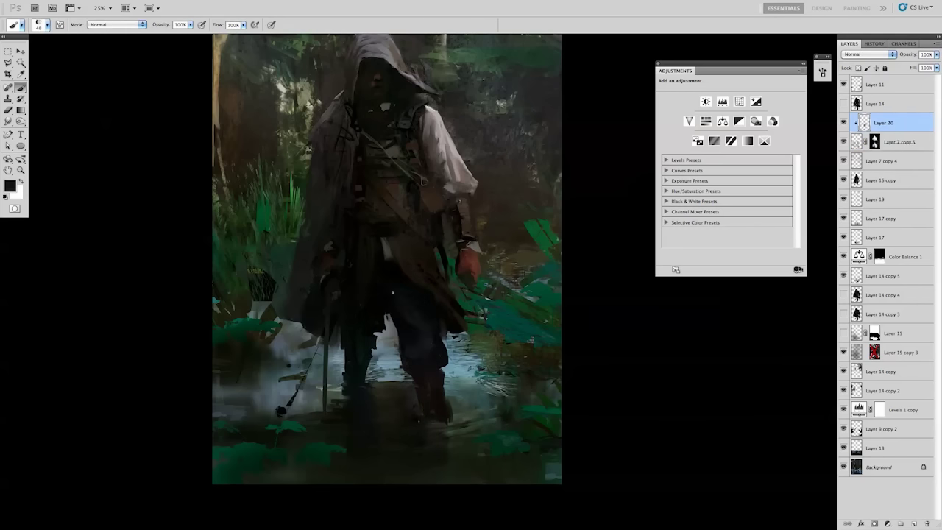
Merge Layer 20 down, erase with a large scattered brush, and hide Layer 7 copy 4.
{"action": "key", "text": "e"}
{"action": "key", "text": "ctrl+e"}
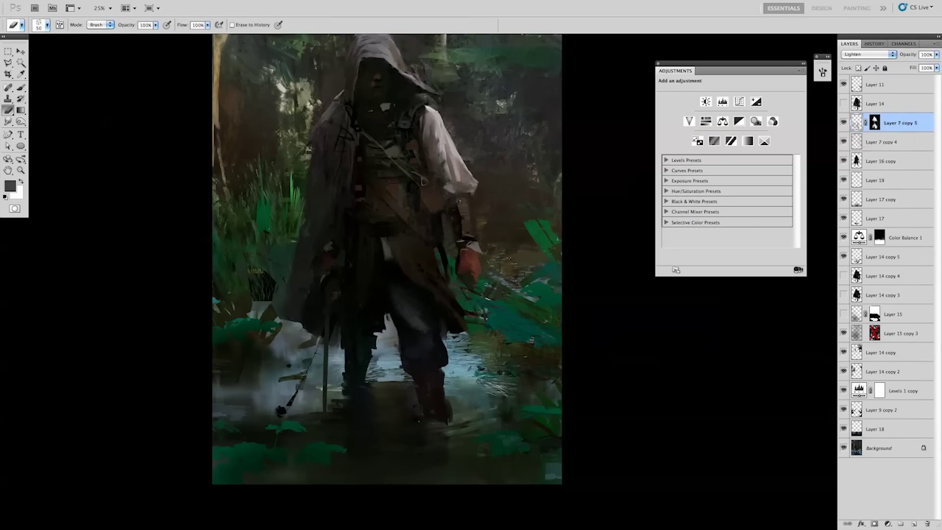
{"action": "right_click", "coordinate": [458, 298]}
{"action": "double_click", "coordinate": [483, 346]}
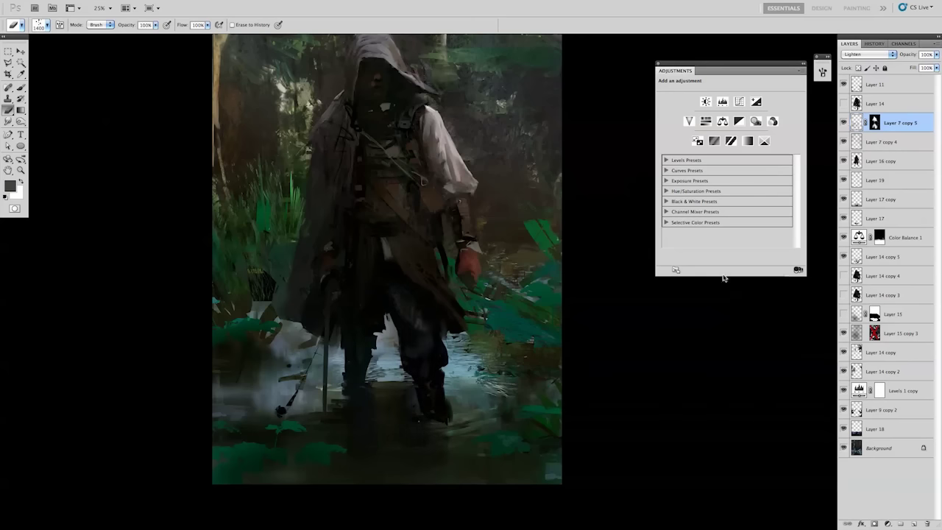
{"action": "left_click", "coordinate": [844, 103]}
{"action": "key", "text": "r"}
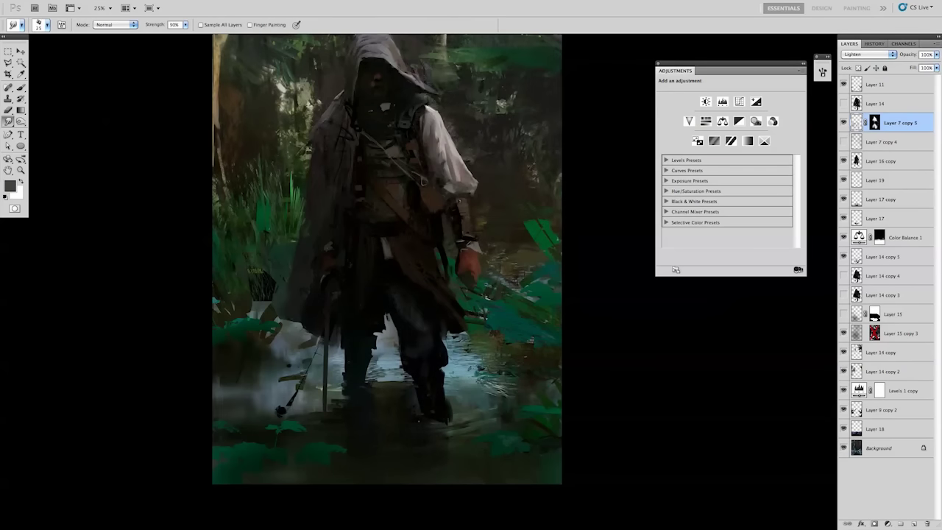
{"action": "key", "text": "e"}
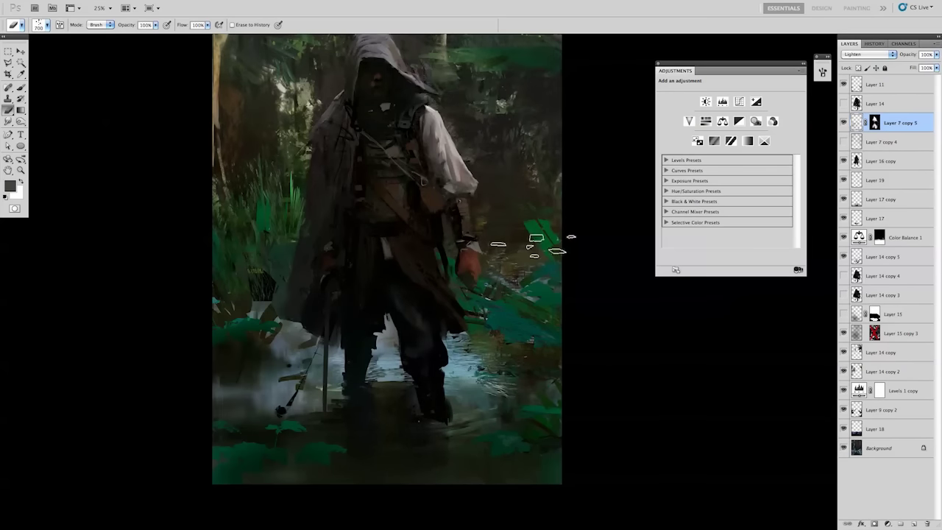
Delete Layer 7 copy 5 and create a new empty layer with a smaller brush.
{"action": "key", "text": "Delete"}
{"action": "key", "text": "b"}
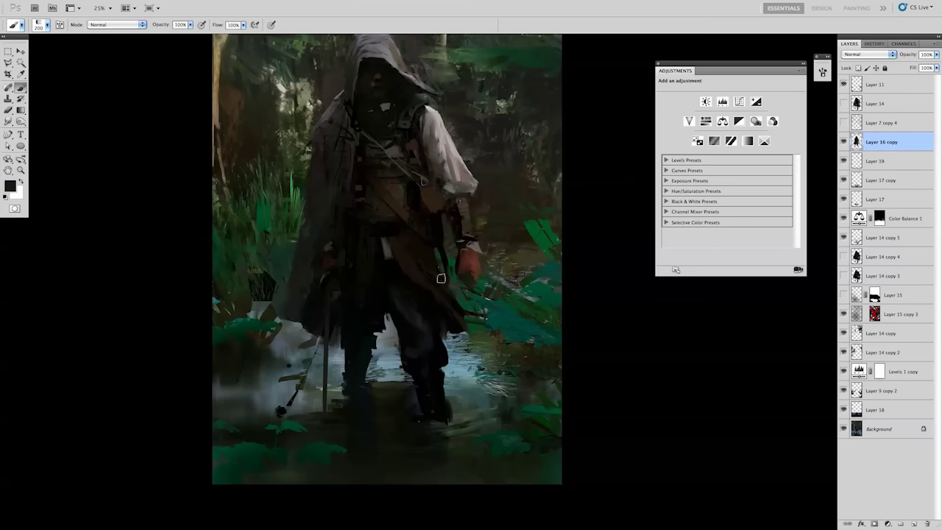
{"action": "key", "text": "bracketleft"}
{"action": "key", "text": "bracketleft"}
{"action": "key", "text": "bracketleft"}
{"action": "key", "text": "ctrl+shift+alt+n"}
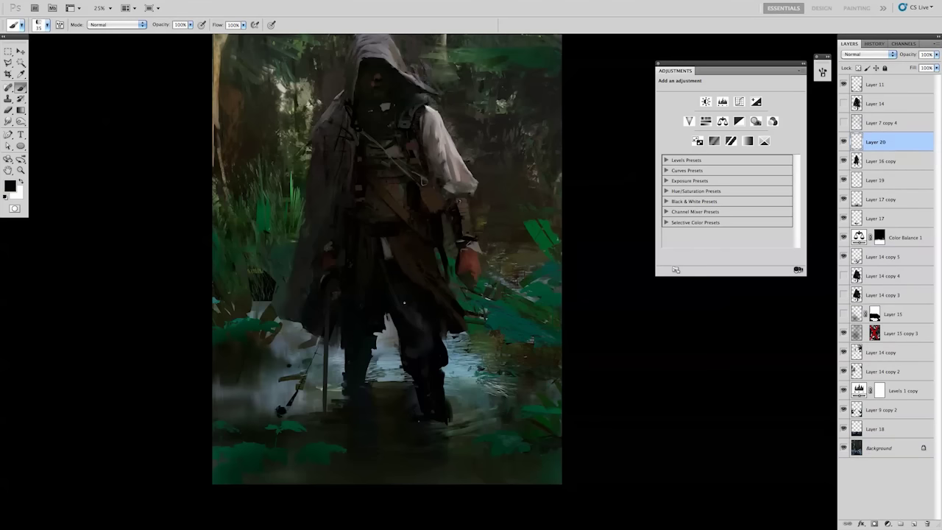
{"action": "key", "text": "r"}
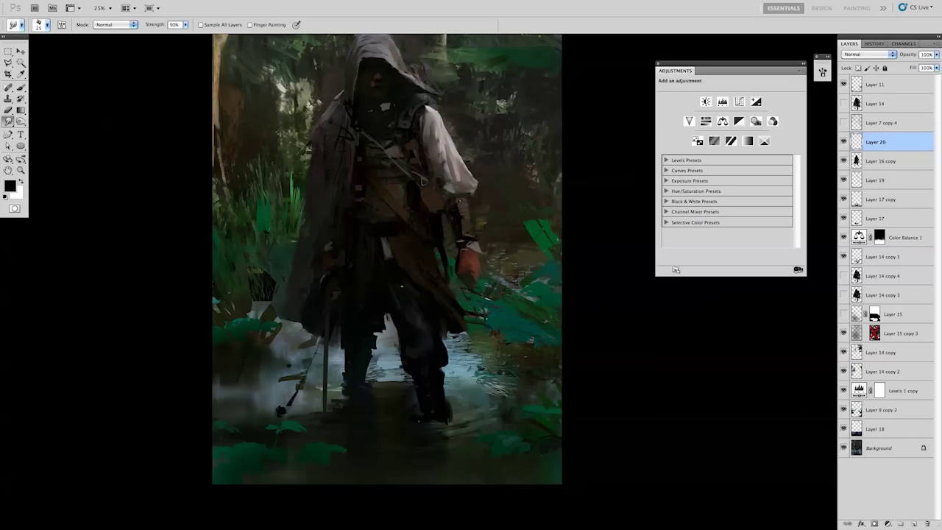
{"action": "key", "text": "b"}
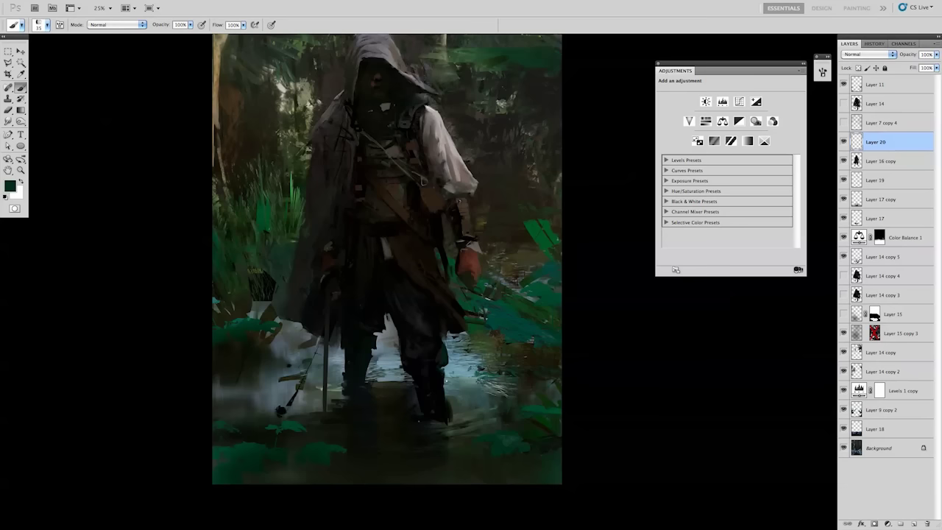
Choose a brush preset at size 70 for painting.
{"action": "key", "text": "e"}
{"action": "key", "text": "b"}
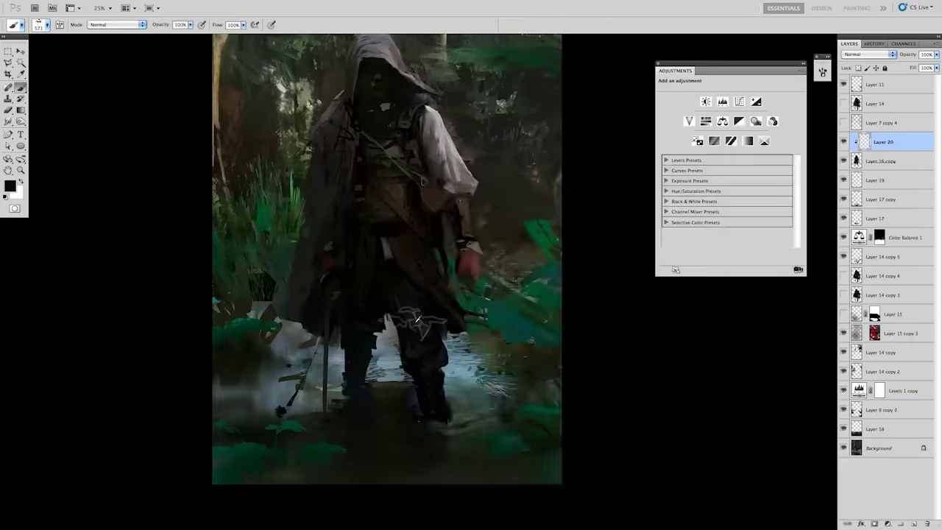
{"action": "right_click", "coordinate": [431, 321]}
{"action": "double_click", "coordinate": [697, 419]}
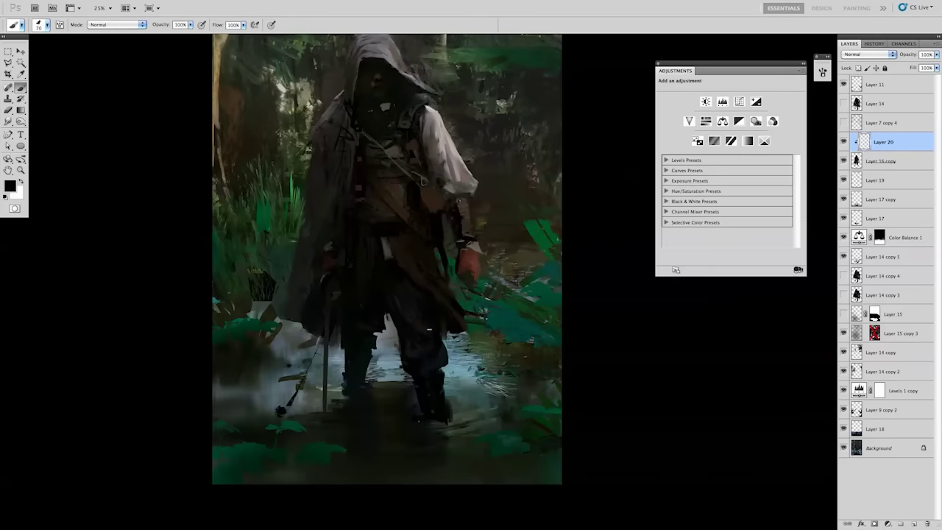
{"action": "left_click", "coordinate": [643, 261]}
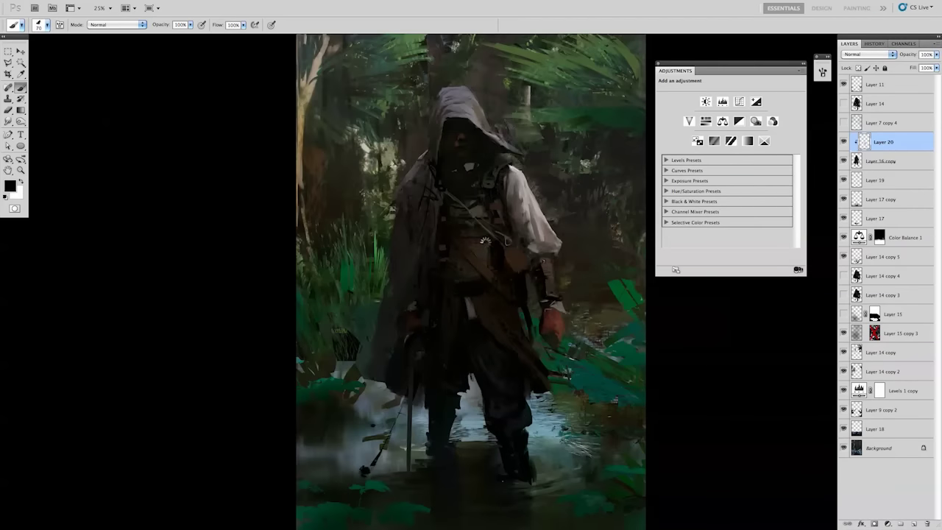
Flip the canvas horizontally and zoom in to 66.7% on the figure.
{"action": "key", "text": "ctrl+shift+h"}
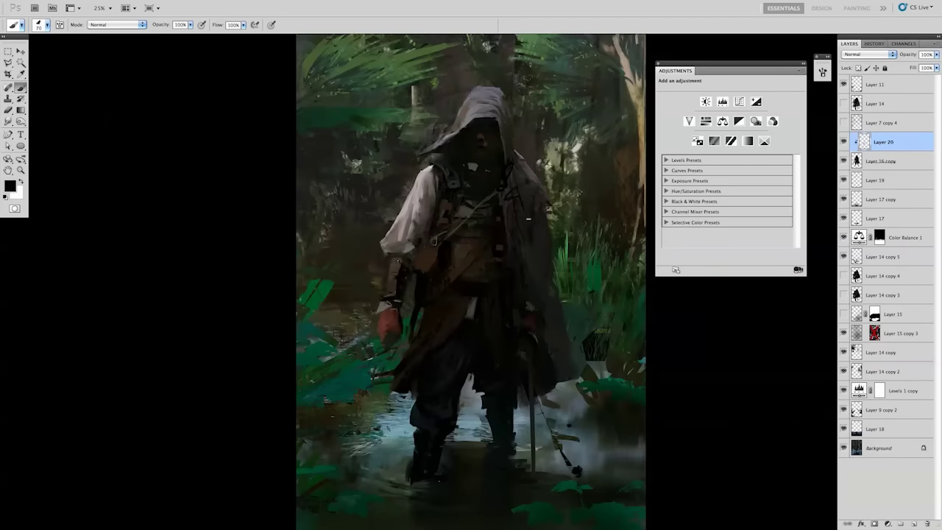
{"action": "key", "text": "ctrl+plus"}
{"action": "key", "text": "ctrl+plus"}
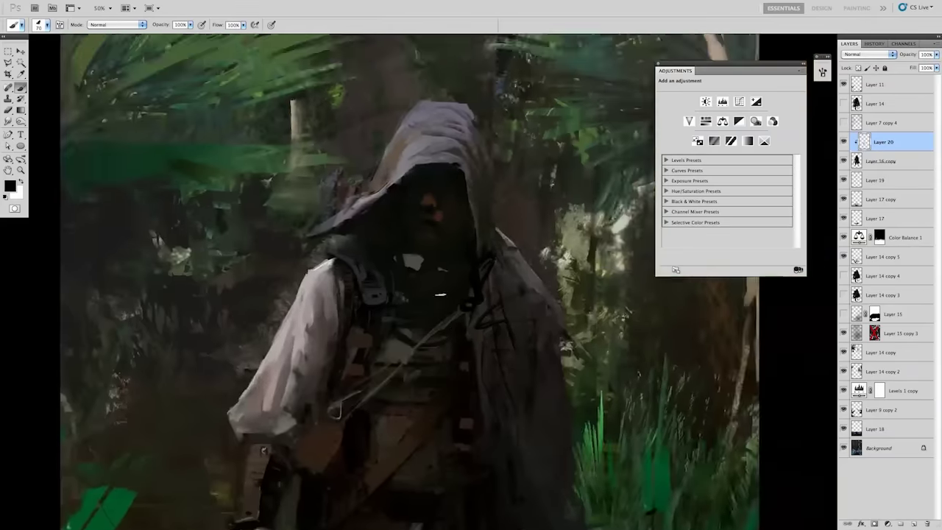
{"action": "key", "text": "ctrl+plus"}
{"action": "scroll", "coordinate": [392, 298], "scroll_direction": "down", "scroll_amount": 5}
On a new Layer 21, sample dark reddish browns at 40% opacity with a slightly smaller brush.
{"action": "left_click", "coordinate": [337, 451], "text": "alt"}
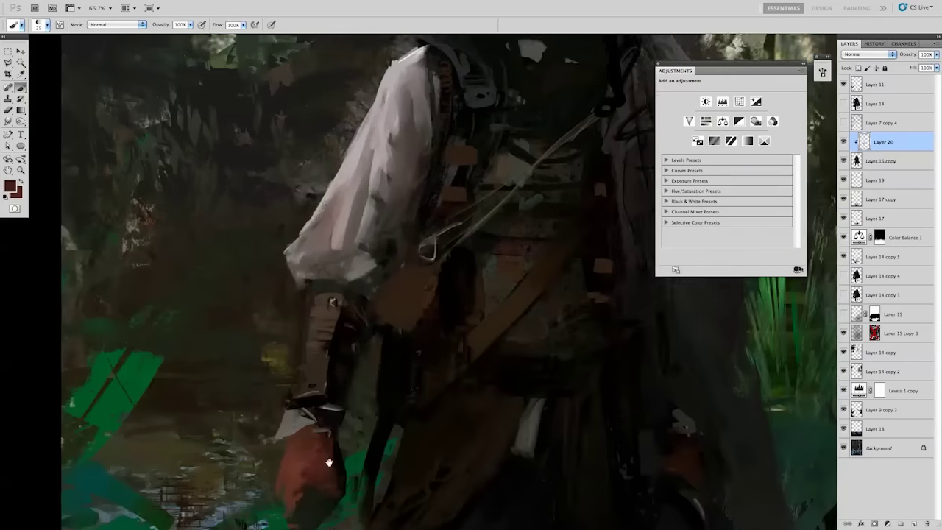
{"action": "scroll", "coordinate": [336, 451], "scroll_direction": "up", "scroll_amount": 5}
{"action": "left_click", "coordinate": [914, 524]}
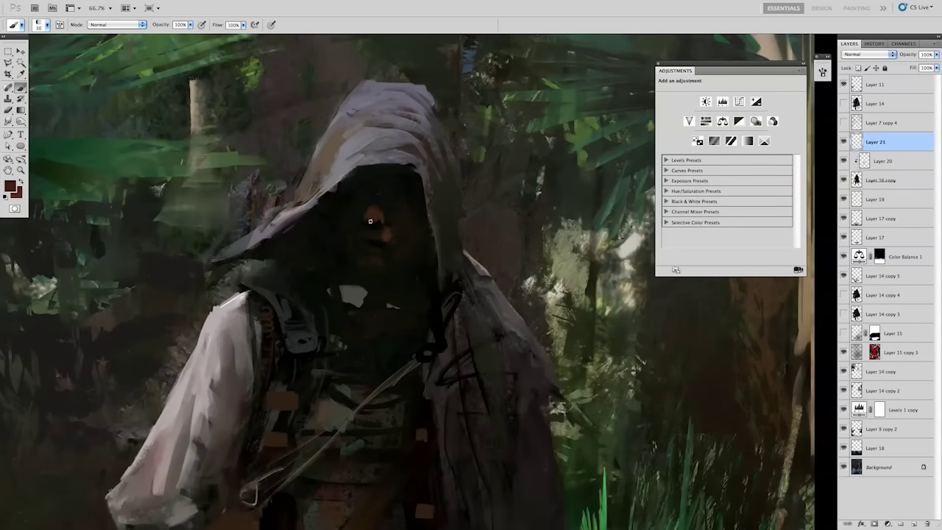
{"action": "left_click", "coordinate": [387, 218], "text": "alt"}
{"action": "key", "text": "4"}
{"action": "left_click", "coordinate": [371, 215], "text": "alt"}
{"action": "key", "text": "bracketleft"}
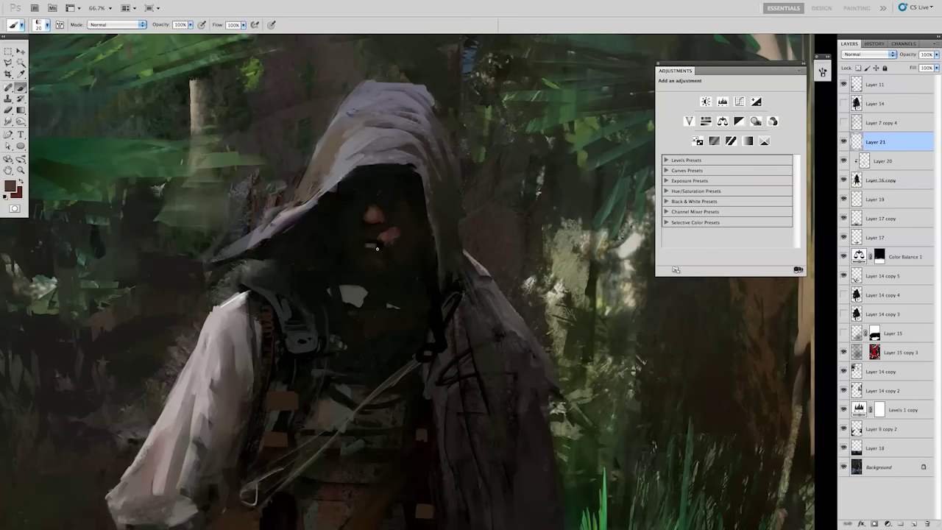
Paint red face tones at full opacity, then sample a lighter brown.
{"action": "left_click", "coordinate": [377, 248], "text": "alt"}
{"action": "key", "text": "0"}
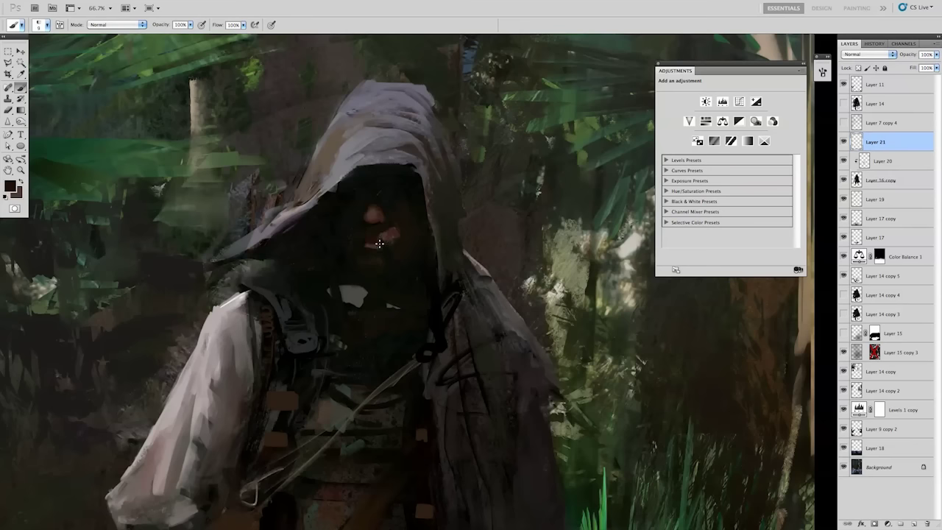
{"action": "key", "text": "d"}
{"action": "key", "text": "x"}
{"action": "left_click", "coordinate": [359, 237], "text": "alt"}
Paint light teeth strokes with a fine brush, resampling face colours.
{"action": "left_click", "coordinate": [374, 252], "text": "alt"}
{"action": "left_click", "coordinate": [374, 245], "text": "alt"}
{"action": "key", "text": "bracketleft"}
{"action": "key", "text": "bracketleft"}
{"action": "key", "text": "bracketleft"}
{"action": "left_click", "coordinate": [372, 237], "text": "alt"}
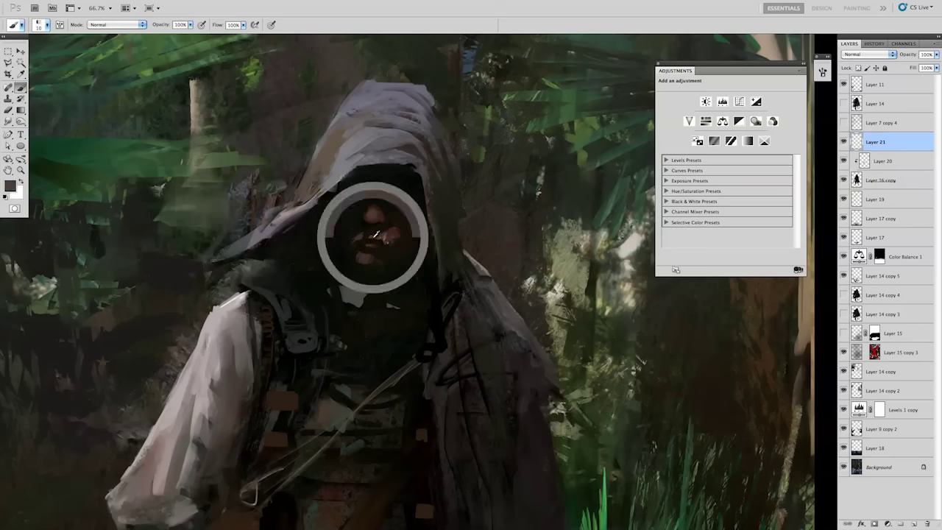
{"action": "left_click", "coordinate": [373, 243], "text": "alt"}
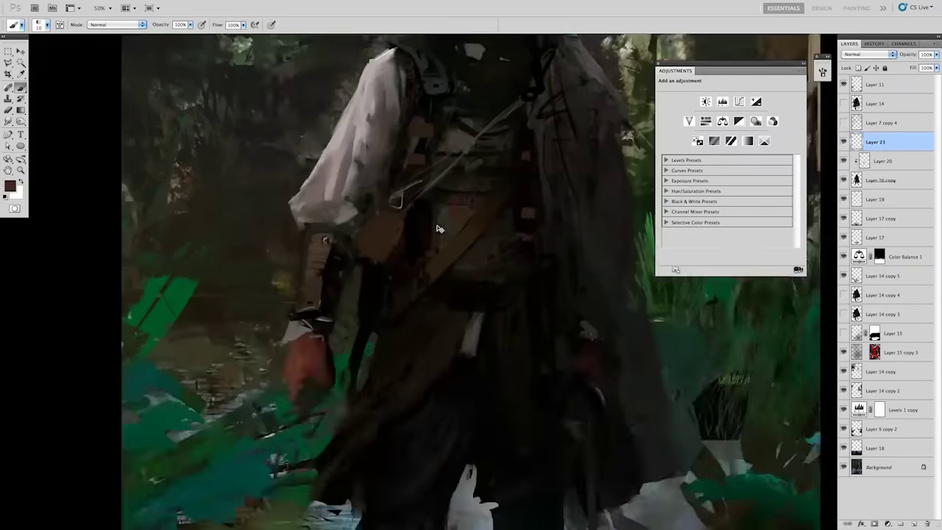
Tweak Hue/Saturation on the face and pick a dark red paint colour.
{"action": "key", "text": "ctrl+u"}
{"action": "mouse_move", "coordinate": [738, 239]}
{"action": "left_mouse_down"}
{"action": "mouse_move", "coordinate": [755, 240]}
{"action": "mouse_move", "coordinate": [740, 213]}
{"action": "left_mouse_up"}
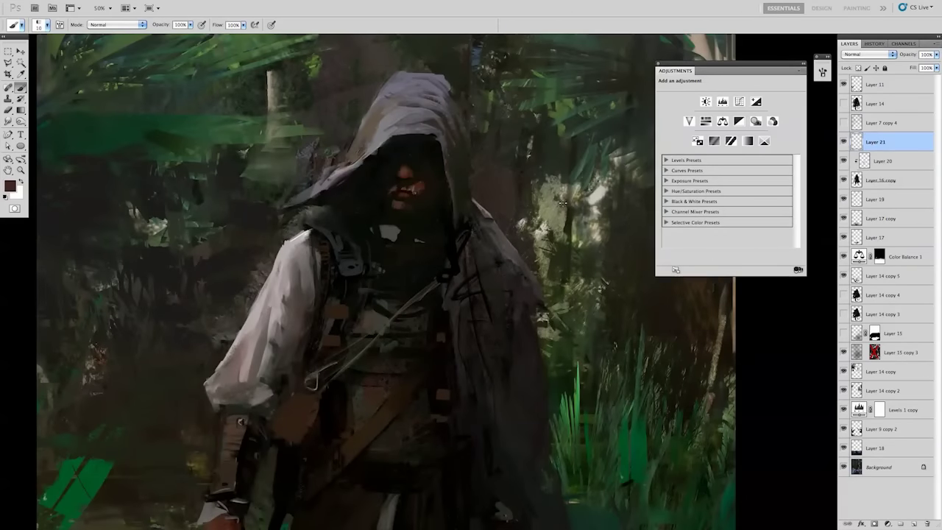
{"action": "key", "text": "Escape"}
{"action": "left_click", "coordinate": [10, 186]}
{"action": "left_click", "coordinate": [596, 260]}
Paint darker brown and black shading at 10% opacity, then duplicate the face layer.
{"action": "key", "text": "Return"}
{"action": "key", "text": "1"}
{"action": "left_click", "coordinate": [424, 165], "text": "alt"}
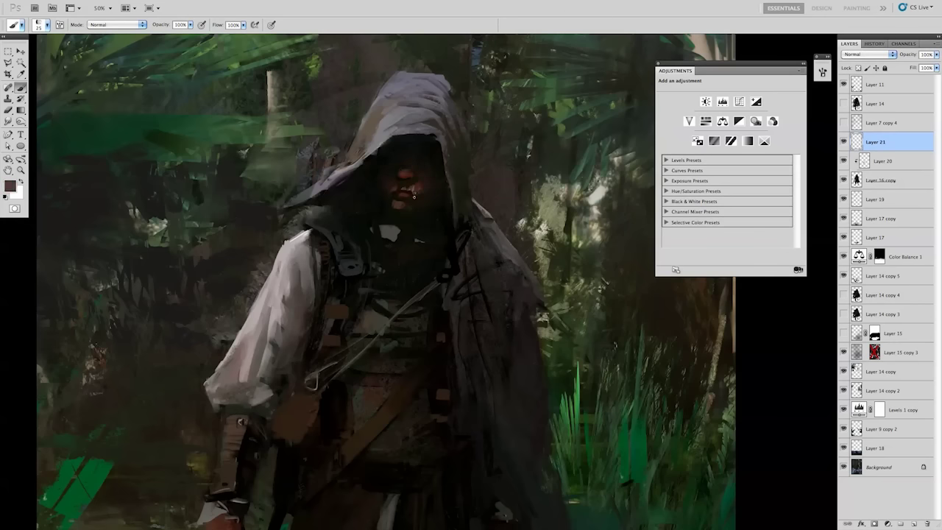
{"action": "left_click", "coordinate": [401, 215], "text": "alt"}
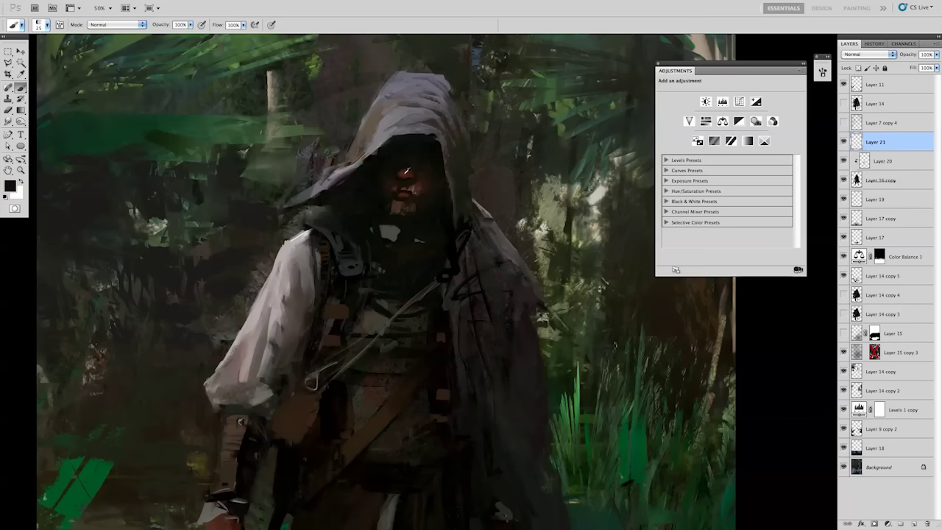
{"action": "key", "text": "r"}
{"action": "key", "text": "ctrl+j"}
Lighten the face copy with Hue/Saturation, Soft Light blending and Levels.
{"action": "key", "text": "ctrl+u"}
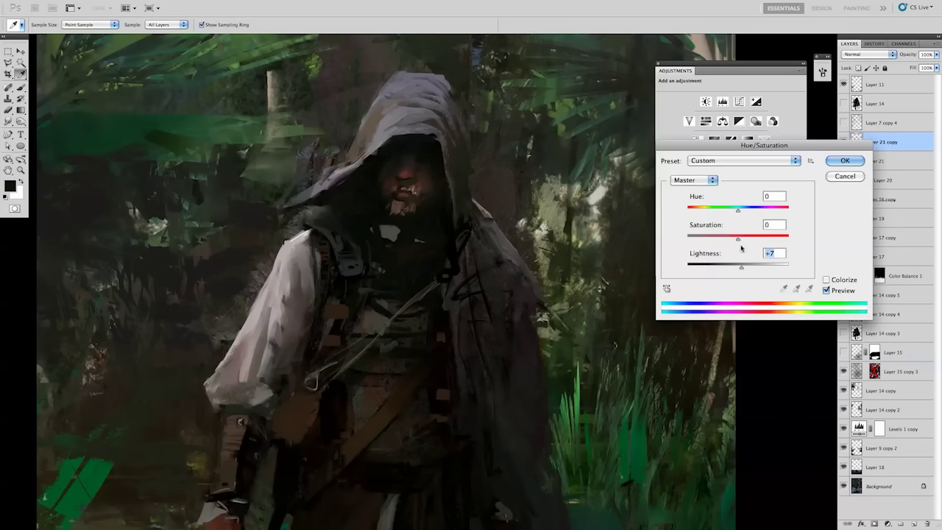
{"action": "mouse_move", "coordinate": [738, 242]}
{"action": "left_mouse_down"}
{"action": "mouse_move", "coordinate": [692, 221]}
{"action": "mouse_move", "coordinate": [721, 211]}
{"action": "left_mouse_up"}
{"action": "key", "text": "Return"}
{"action": "left_click", "coordinate": [869, 55]}
{"action": "left_click", "coordinate": [865, 120]}
{"action": "left_click", "coordinate": [869, 54]}
{"action": "left_click", "coordinate": [864, 180]}
{"action": "key", "text": "ctrl+l"}
{"action": "key", "text": "Return"}
Shift the face copy's hue, duplicate it with Color blending, and merge into Layer 21.
{"action": "key", "text": "ctrl+minus"}
{"action": "key", "text": "ctrl+minus"}
{"action": "key", "text": "ctrl+minus"}
{"action": "key", "text": "ctrl+u"}
{"action": "key", "text": "Return"}
{"action": "left_click", "coordinate": [844, 141]}
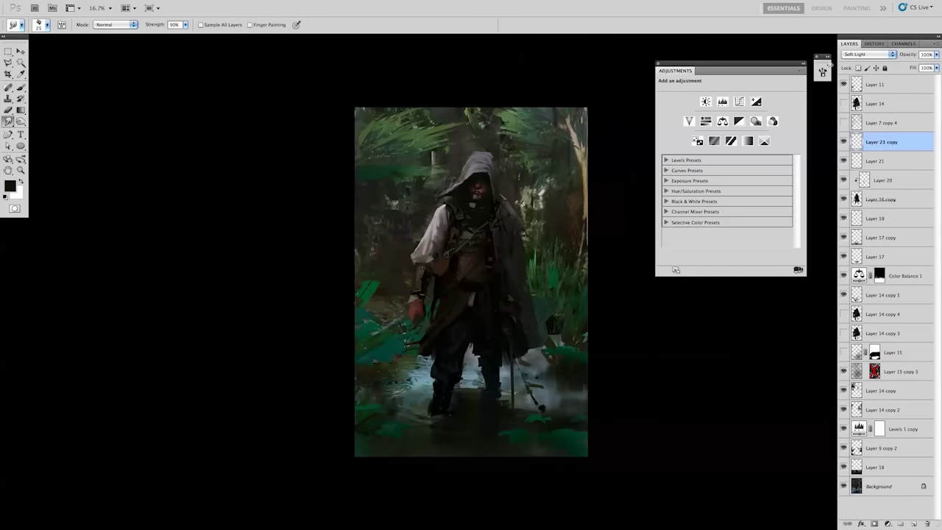
{"action": "key", "text": "ctrl+j"}
{"action": "key", "text": "ctrl+u"}
{"action": "key", "text": "Return"}
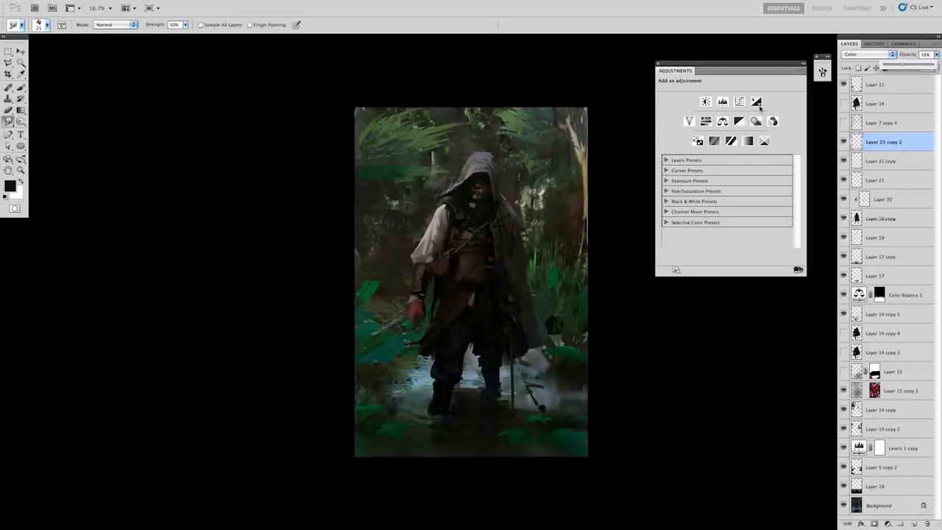
{"action": "key", "text": "ctrl+e"}
{"action": "key", "text": "ctrl+e"}
Lower Layer 21 opacity to about half and discard a duplicate face layer.
{"action": "key", "text": "ctrl+plus"}
{"action": "key", "text": "ctrl+plus"}
{"action": "key", "text": "ctrl+plus"}
{"action": "key", "text": "b"}
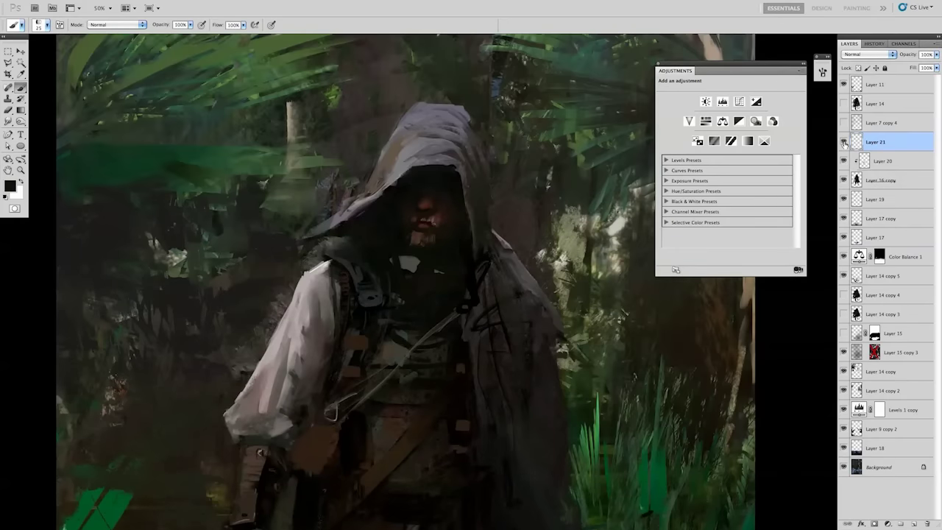
{"action": "left_click_drag", "start_coordinate": [936, 55], "coordinate": [904, 67]}
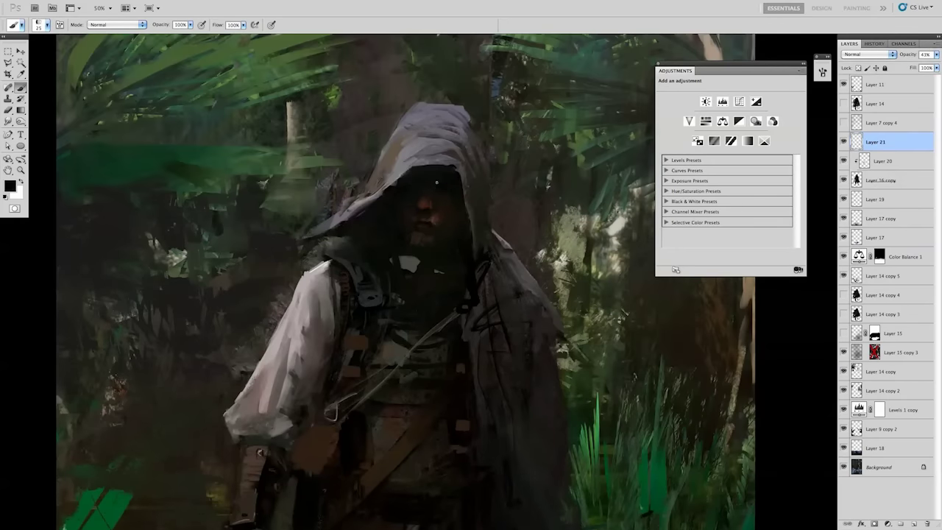
{"action": "key", "text": "e"}
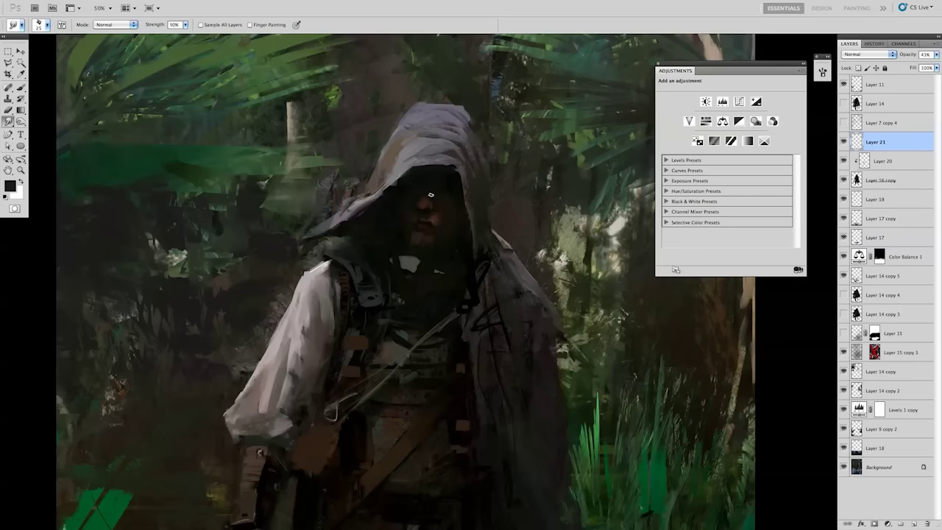
{"action": "key", "text": "ctrl+j"}
{"action": "key", "text": "v"}
{"action": "left_click", "coordinate": [936, 55]}
{"action": "key", "text": "Delete"}
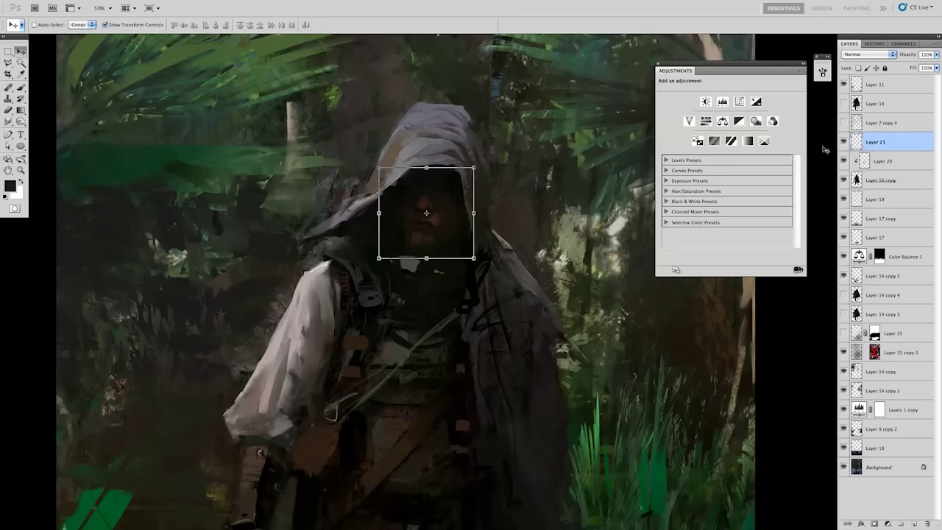
Delete the hidden clipped Layer 20 and add an empty layer above Layer 21.
{"action": "left_click_drag", "start_coordinate": [843, 163], "coordinate": [926, 523]}
{"action": "key", "text": "b"}
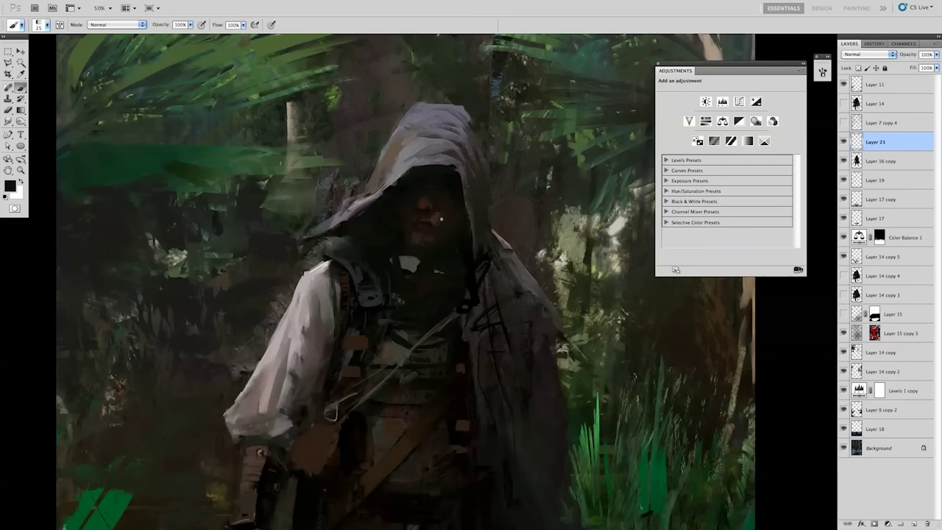
{"action": "key", "text": "ctrl+shift+alt+n"}
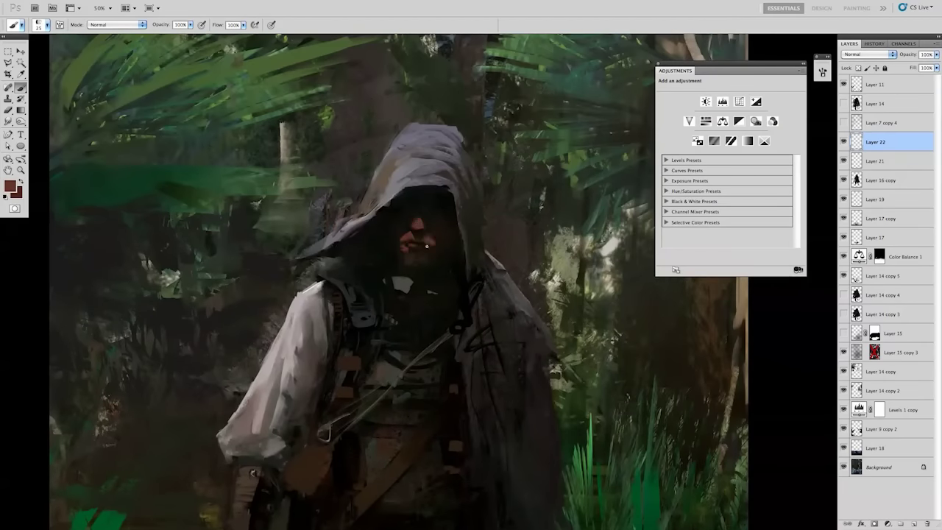
{"action": "key", "text": "x"}
{"action": "key", "text": "d"}
Merge Layer 22 and Layer 21 down into the figure layer.
{"action": "key", "text": "ctrl+minus"}
{"action": "key", "text": "ctrl+minus"}
{"action": "key", "text": "ctrl+minus"}
{"action": "key", "text": "ctrl+e"}
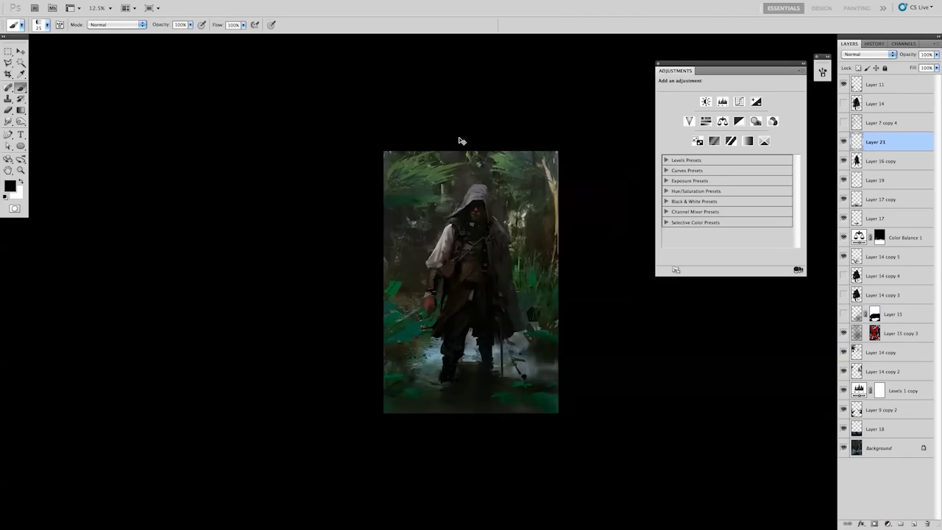
{"action": "key", "text": "ctrl+e"}
{"action": "key", "text": "ctrl+plus"}
{"action": "key", "text": "ctrl+plus"}
{"action": "key", "text": "ctrl+plus"}
Select around the wanderer's face, add a new painting layer, then deselect.
{"action": "key", "text": "l"}
{"action": "key", "text": "m"}
{"action": "left_click_drag", "start_coordinate": [411, 225], "coordinate": [468, 287]}
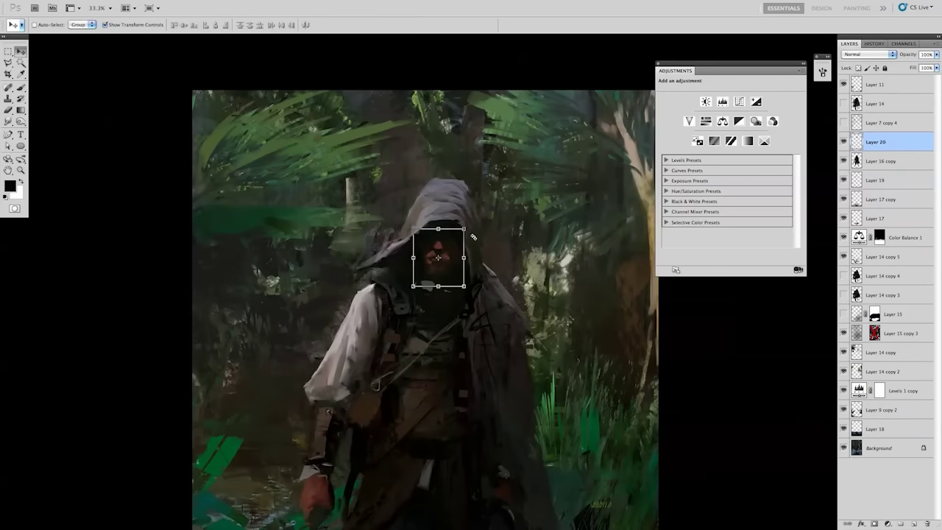
{"action": "key", "text": "ctrl+shift+alt+n"}
{"action": "key", "text": "ctrl+d"}
{"action": "key", "text": "ctrl+minus"}
{"action": "key", "text": "ctrl+minus"}
{"action": "key", "text": "ctrl+minus"}
{"action": "key", "text": "ctrl+plus"}
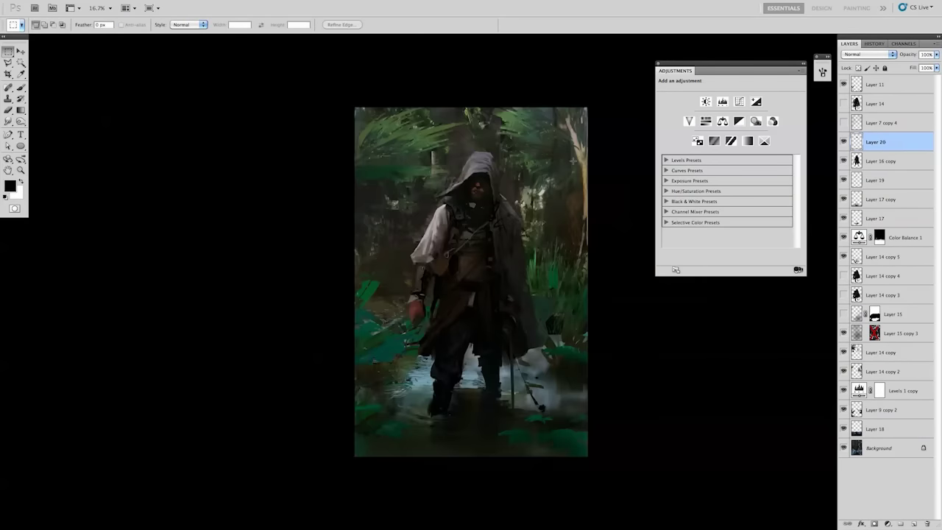
Paint a small dark stroke beside the hood and sample dark brown from the chest.
{"action": "key", "text": "ctrl+plus"}
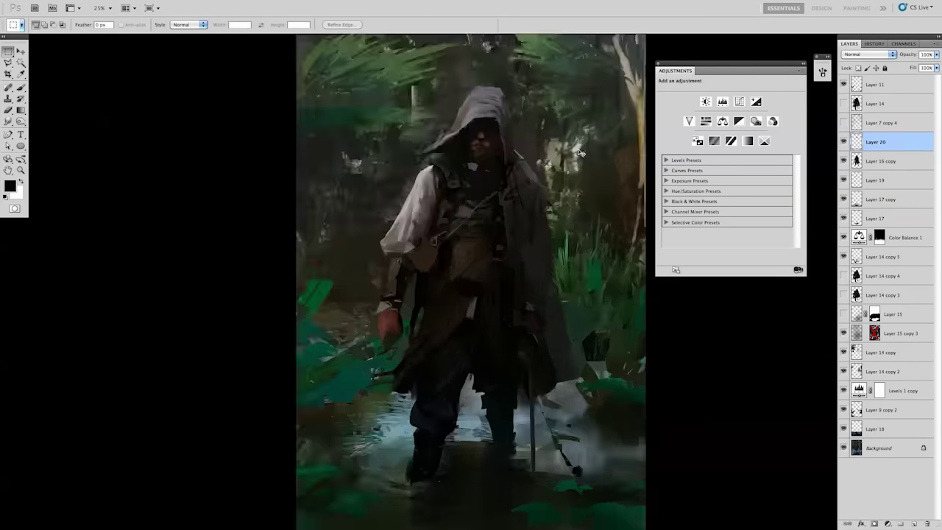
{"action": "key", "text": "ctrl+plus"}
{"action": "key", "text": "b"}
{"action": "left_click_drag", "start_coordinate": [424, 208], "coordinate": [472, 211]}
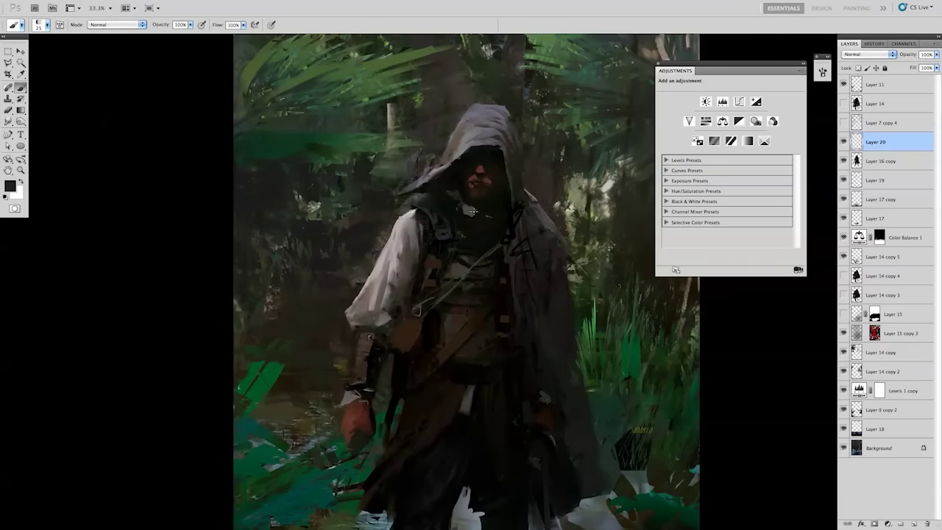
{"action": "left_click", "coordinate": [462, 215], "text": "alt"}
{"action": "left_click", "coordinate": [475, 213], "text": "alt"}
{"action": "left_click", "coordinate": [460, 230], "text": "alt"}
Shade the chest dark brown and show Layer 7 copy 4 (Lighten, 57%).
{"action": "key", "text": "ctrl+minus"}
{"action": "key", "text": "ctrl+minus"}
{"action": "key", "text": "ctrl+plus"}
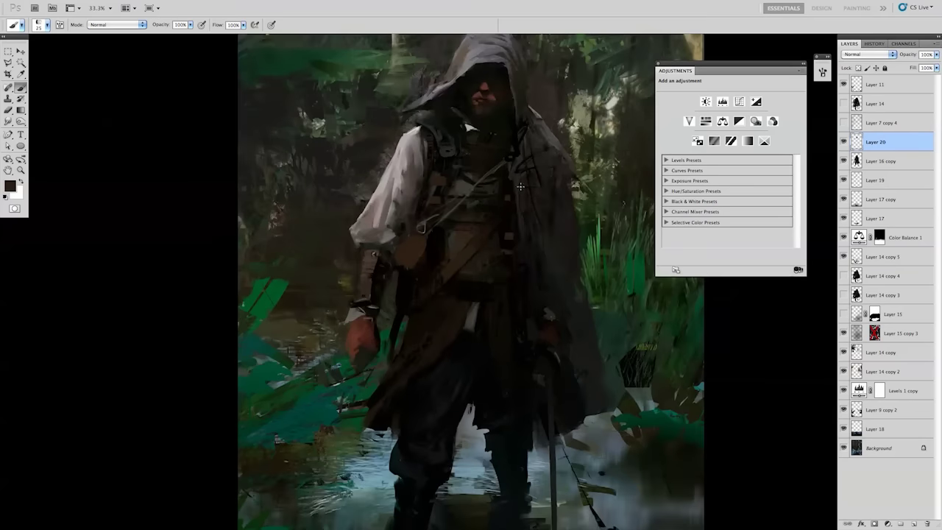
{"action": "left_click_drag", "start_coordinate": [503, 254], "coordinate": [490, 263]}
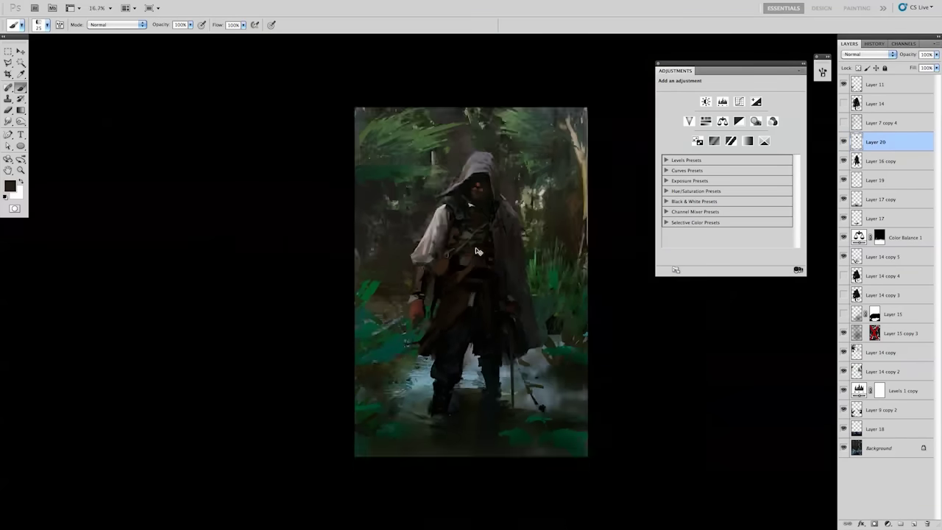
{"action": "key", "text": "ctrl+minus"}
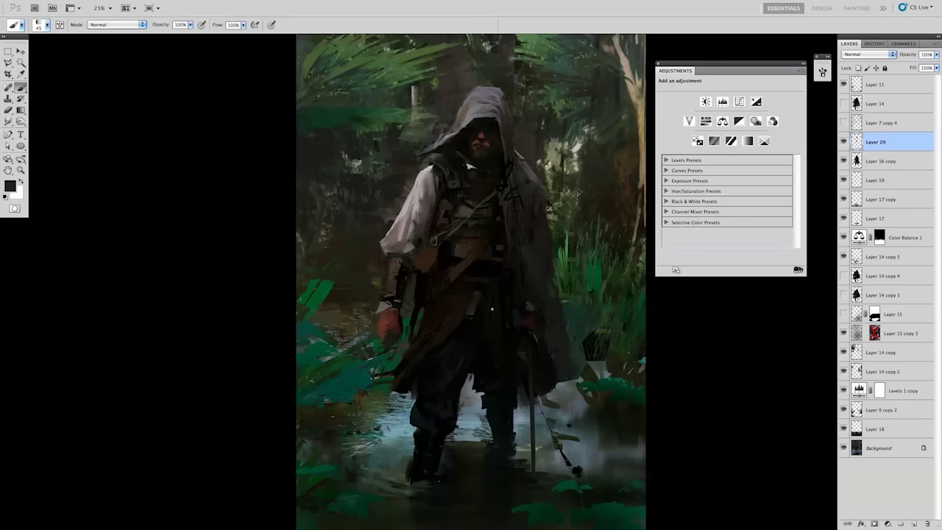
{"action": "key", "text": "r"}
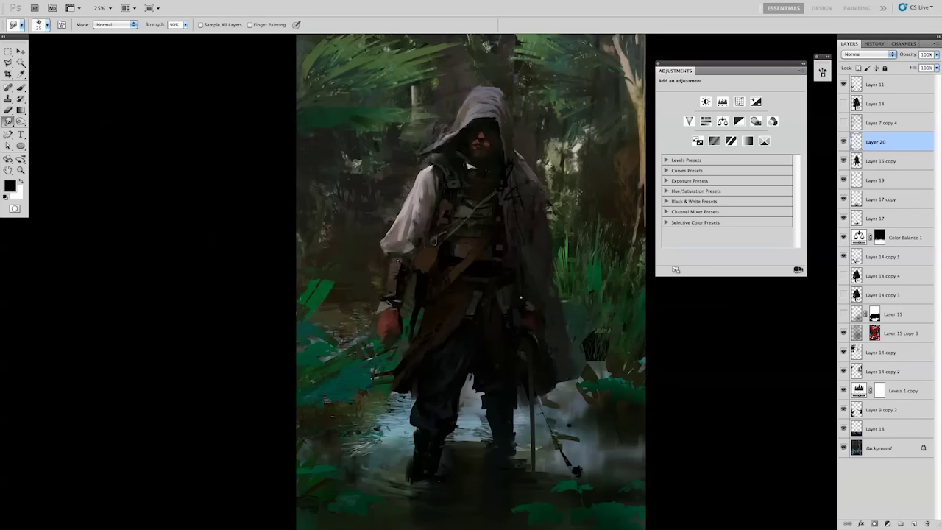
{"action": "key", "text": "ctrl+minus"}
{"action": "left_click", "coordinate": [844, 123]}
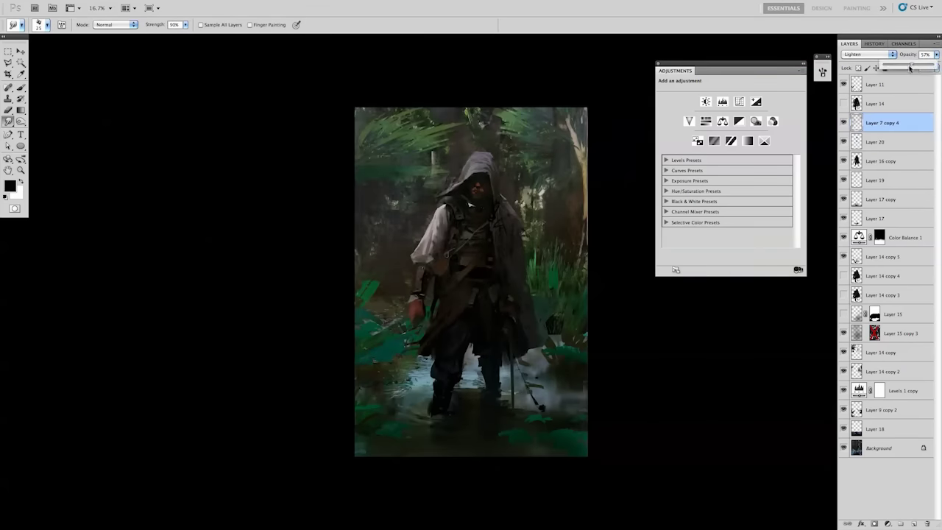
Duplicate the Layer 7 copy 4 overlay and stretch the copy upward with Free Transform.
{"action": "key", "text": "ctrl+j"}
{"action": "key", "text": "ctrl+t"}
{"action": "left_click_drag", "start_coordinate": [499, 472], "coordinate": [499, 438]}
{"action": "key", "text": "Return"}
{"action": "key", "text": "c"}
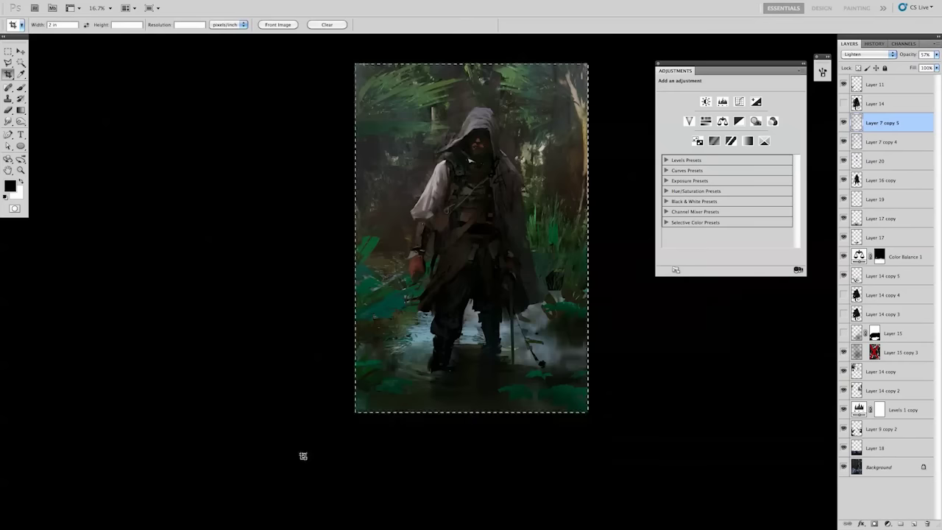
Duplicate the overlay again, give it a Motion Blur, and crop to the full image area.
{"action": "key", "text": "ctrl+j"}
{"action": "left_click", "coordinate": [208, 6]}
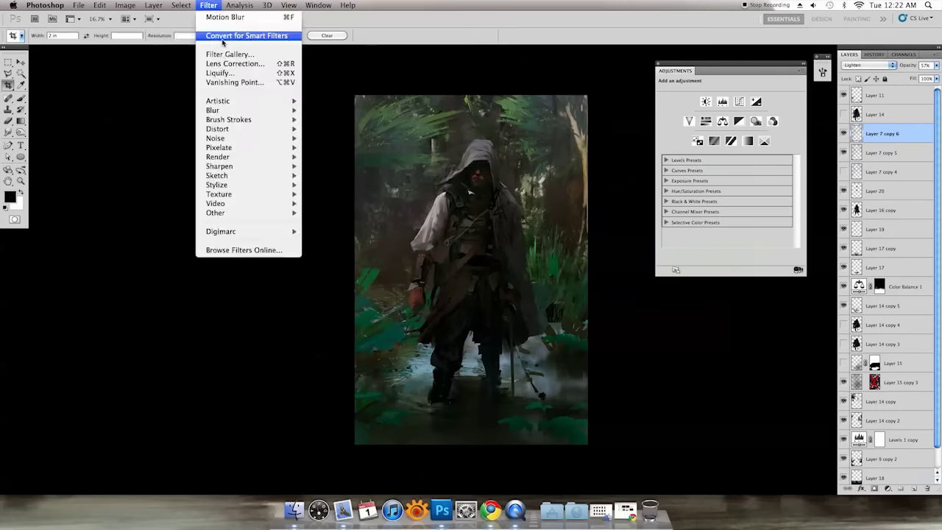
{"action": "left_click", "coordinate": [337, 164]}
{"action": "key", "text": "Return"}
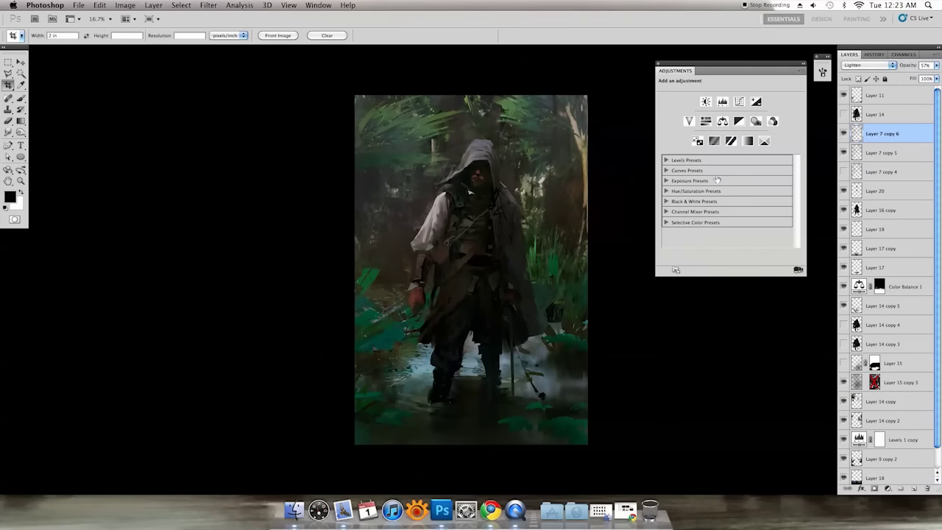
{"action": "left_click_drag", "start_coordinate": [605, 101], "coordinate": [242, 474]}
{"action": "key", "text": "Return"}
Delete Layer 14 and add a Levels adjustment that darkens the brightest output tones.
{"action": "left_click", "coordinate": [854, 114]}
{"action": "key", "text": "Delete"}
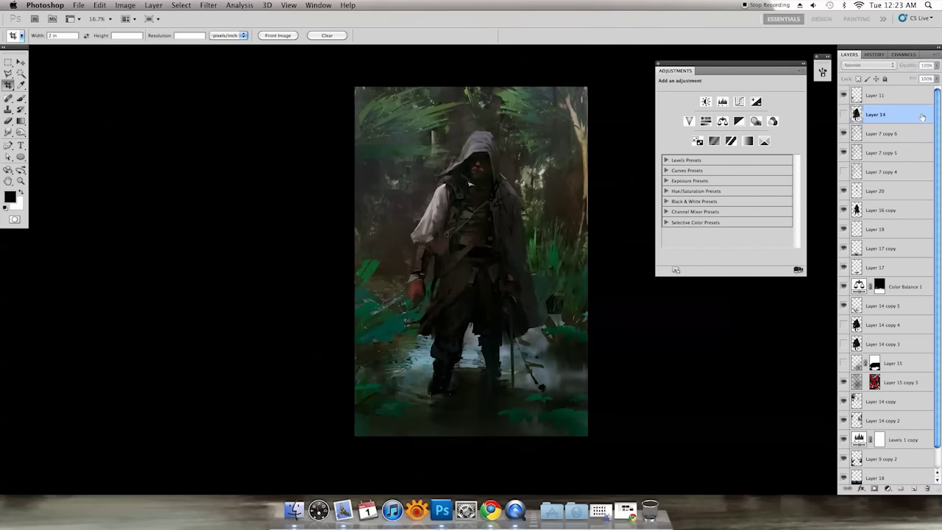
{"action": "left_click", "coordinate": [888, 490]}
{"action": "left_click", "coordinate": [846, 412]}
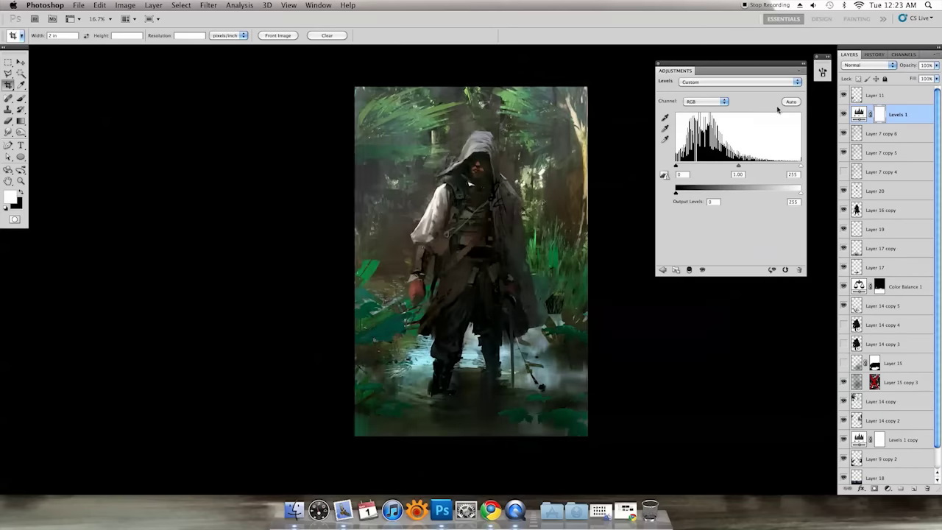
{"action": "mouse_move", "coordinate": [786, 192]}
{"action": "left_mouse_down"}
{"action": "mouse_move", "coordinate": [763, 193]}
{"action": "mouse_move", "coordinate": [736, 169]}
{"action": "left_mouse_up"}
Tune the Levels Green and Blue channels, boosting blue highlights, then hide the Levels adjustment.
{"action": "key", "text": "ctrl+minus"}
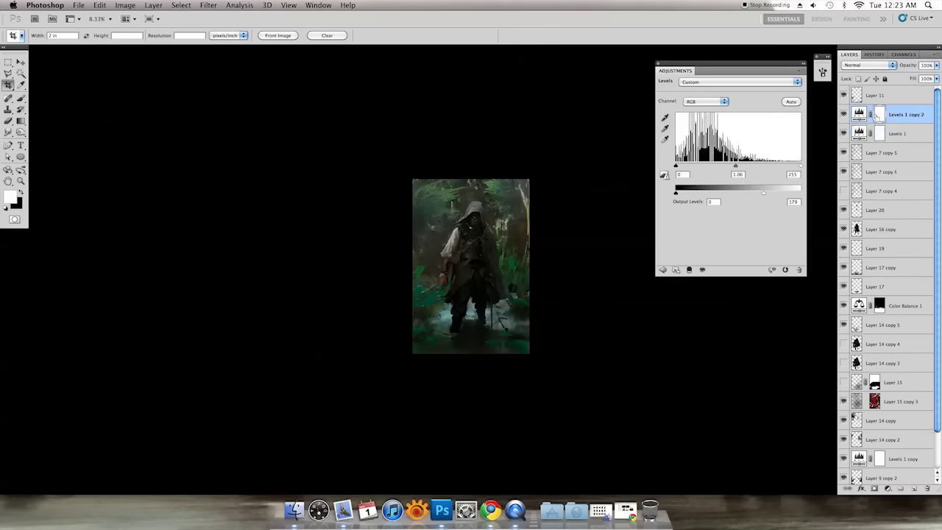
{"action": "left_click", "coordinate": [705, 101]}
{"action": "left_click", "coordinate": [696, 120]}
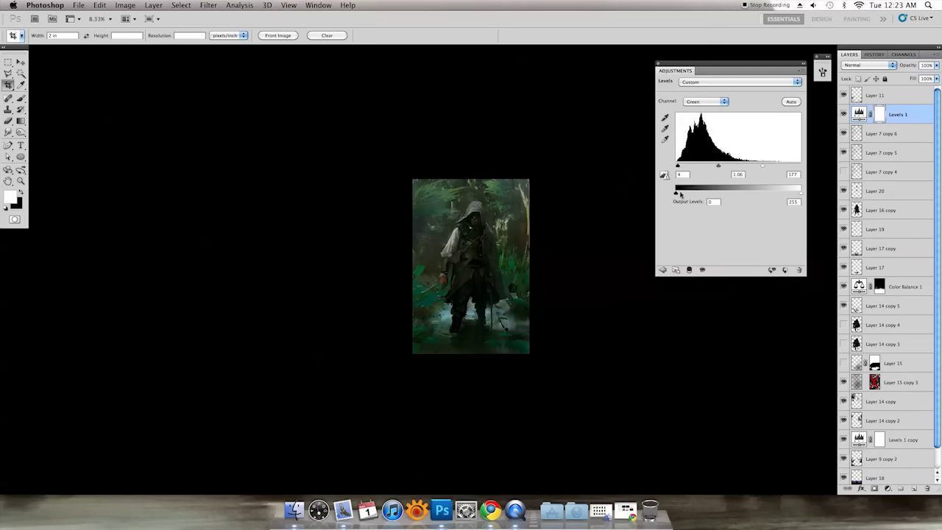
{"action": "left_click", "coordinate": [705, 101]}
{"action": "left_click", "coordinate": [699, 112]}
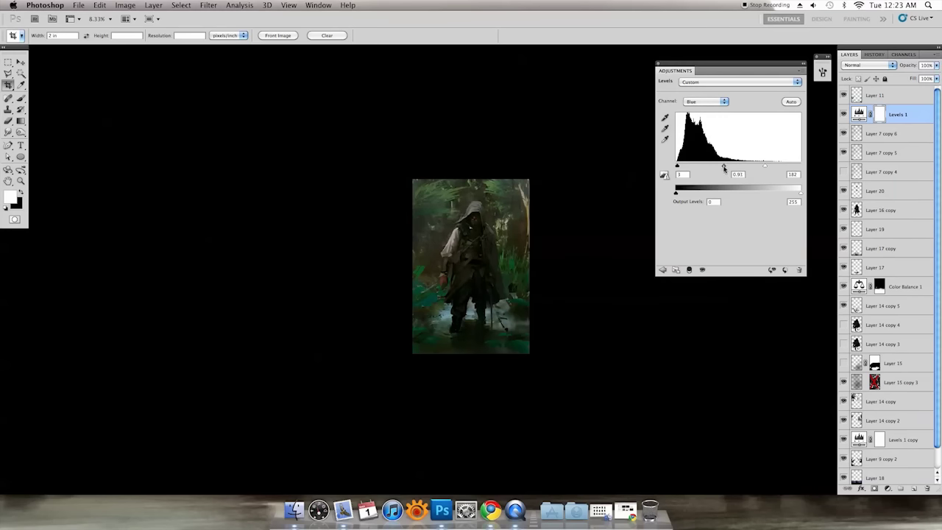
{"action": "left_click_drag", "start_coordinate": [765, 165], "coordinate": [757, 164]}
{"action": "key", "text": "ctrl+plus"}
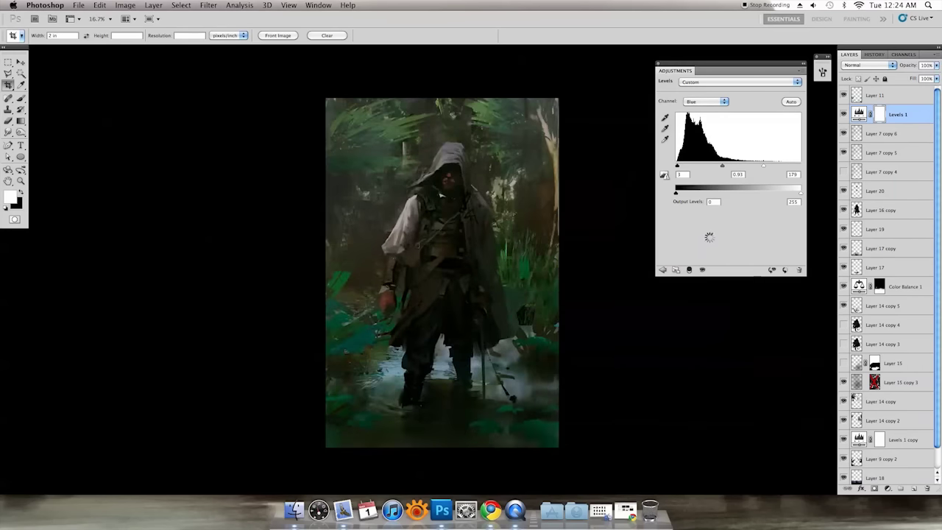
{"action": "left_click", "coordinate": [844, 114]}
Move Layer 7 copy 5 below Layer 16 copy, duplicate it, and stretch the copy leftward.
{"action": "left_click", "coordinate": [883, 134]}
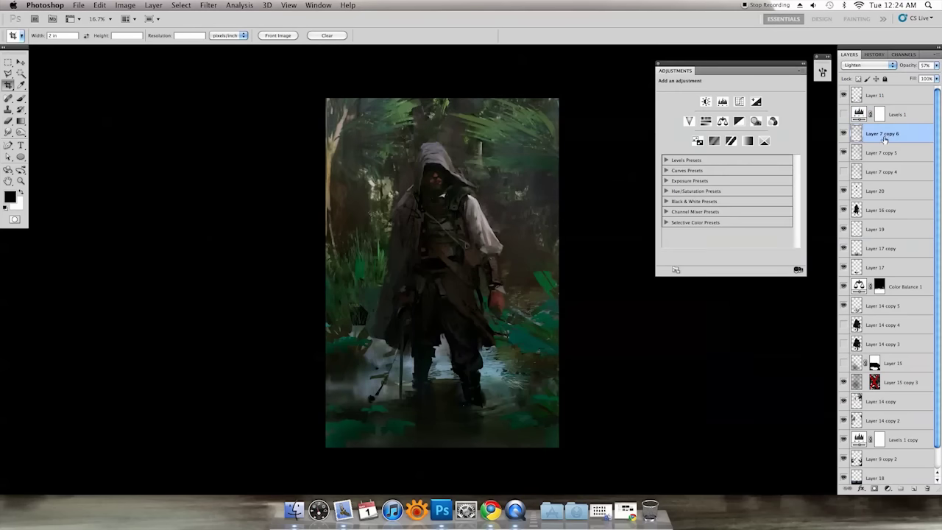
{"action": "left_click_drag", "start_coordinate": [857, 152], "coordinate": [885, 212]}
{"action": "key", "text": "ctrl+j"}
{"action": "key", "text": "v"}
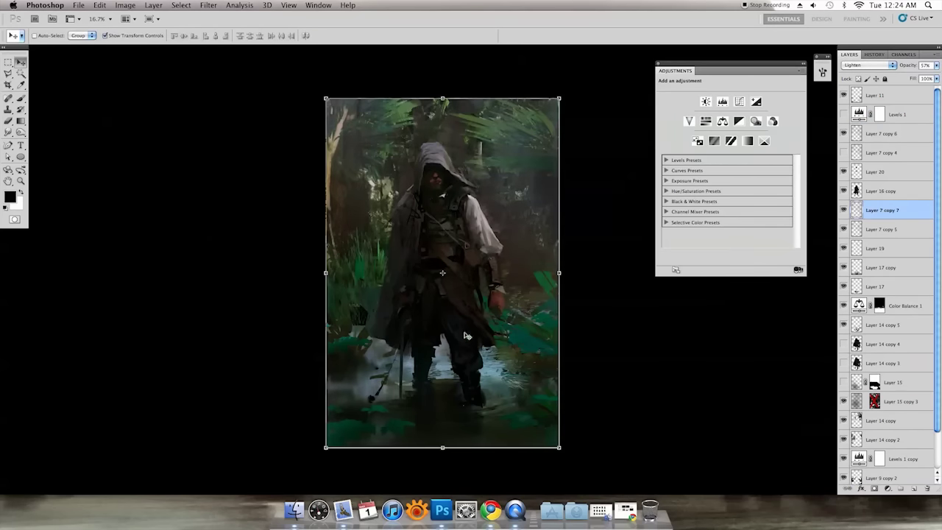
{"action": "left_click_drag", "start_coordinate": [326, 272], "coordinate": [195, 272]}
{"action": "key", "text": "Return"}
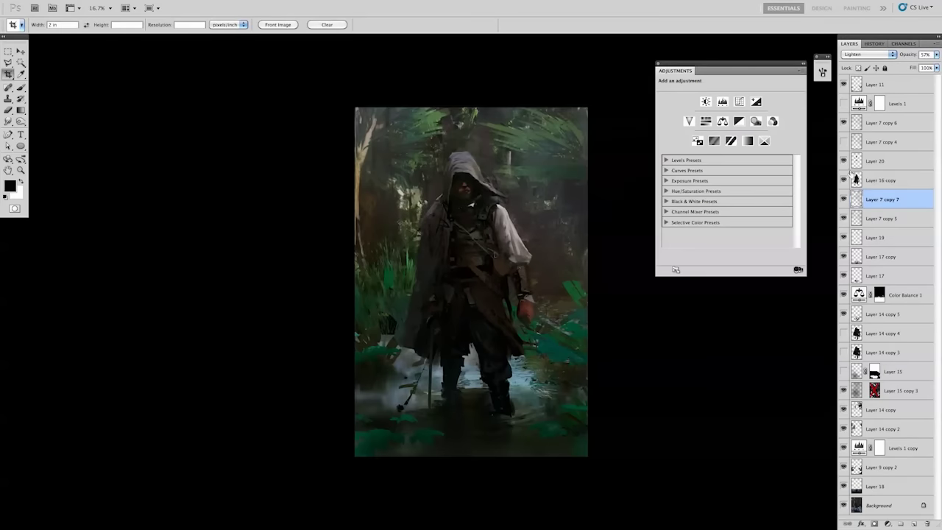
Enlarge the Layer 16 copy figure slightly and nudge it upward.
{"action": "left_click", "coordinate": [881, 180]}
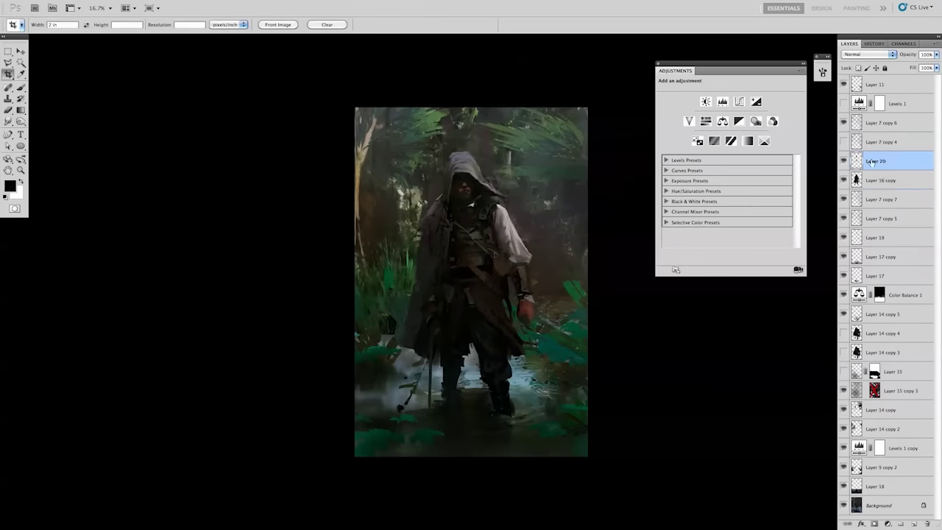
{"action": "key", "text": "ctrl+t"}
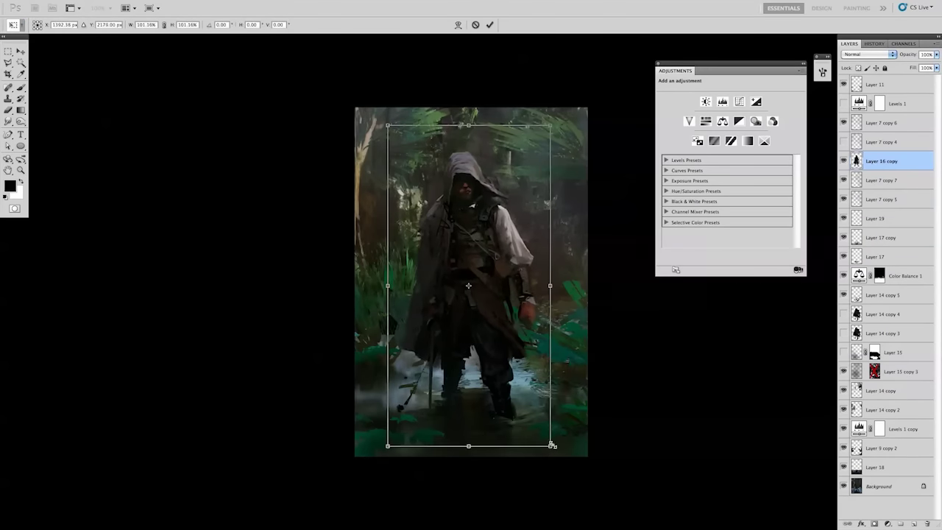
{"action": "left_click_drag", "start_coordinate": [552, 445], "coordinate": [552, 440]}
{"action": "left_click_drag", "start_coordinate": [556, 123], "coordinate": [551, 117]}
{"action": "key", "text": "Return"}
Sample a grey paint colour and delete Layer 18.
{"action": "key", "text": "b"}
{"action": "left_click", "coordinate": [445, 398], "text": "alt"}
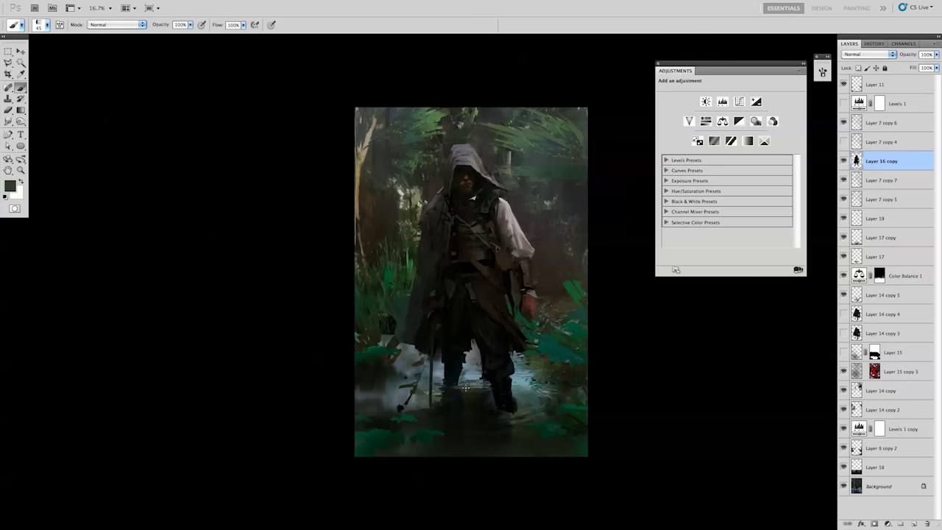
{"action": "key", "text": "e"}
{"action": "left_click", "coordinate": [876, 466]}
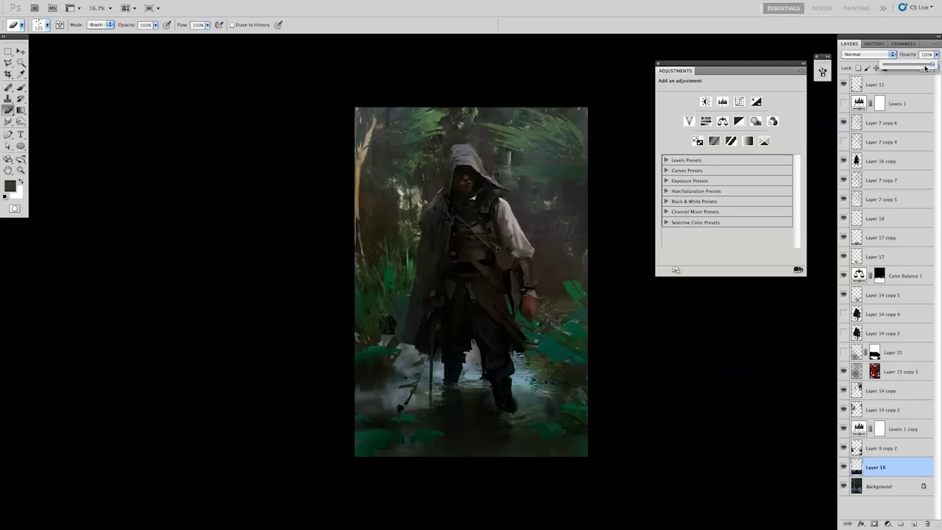
{"action": "key", "text": "Delete"}
Lasso the water right of the feet on Layer 9 copy 2 and add a new layer.
{"action": "key", "text": "alt+bracketright"}
{"action": "key", "text": "l"}
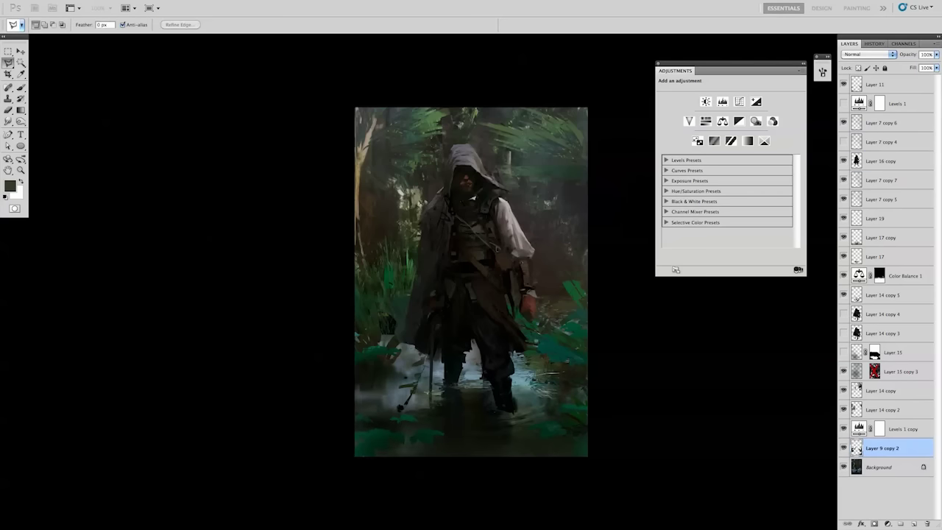
{"action": "left_click", "coordinate": [597, 385]}
{"action": "key", "text": "g"}
{"action": "key", "text": "alt+bracketleft"}
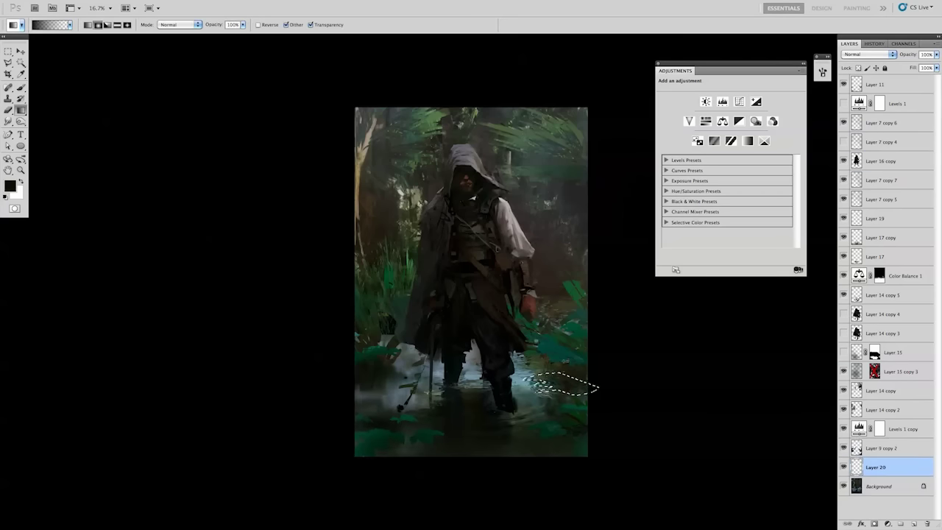
{"action": "key", "text": "ctrl+shift+alt+n"}
{"action": "key", "text": "ctrl+d"}
Paint a dark stroke in the water, sampling dark green and near-black tones.
{"action": "key", "text": "b"}
{"action": "left_click_drag", "start_coordinate": [560, 395], "coordinate": [590, 399]}
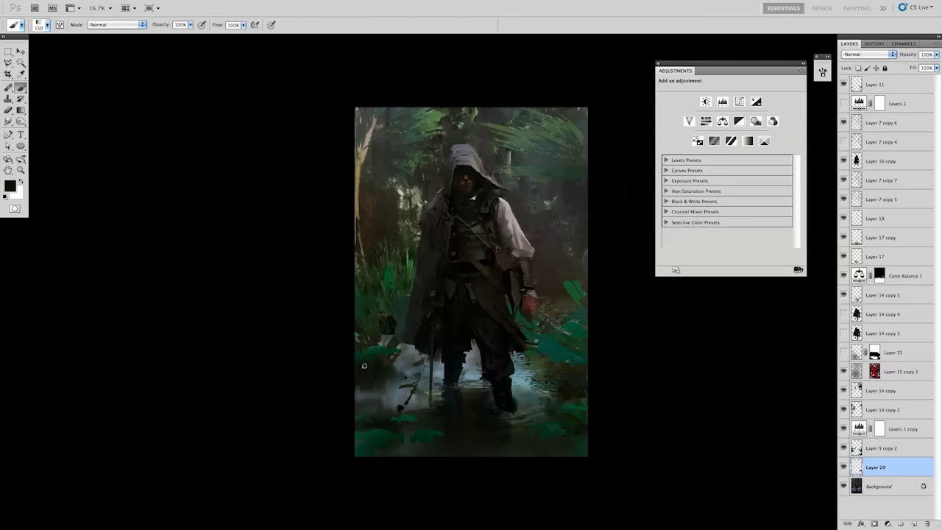
{"action": "left_click", "coordinate": [385, 332], "text": "alt"}
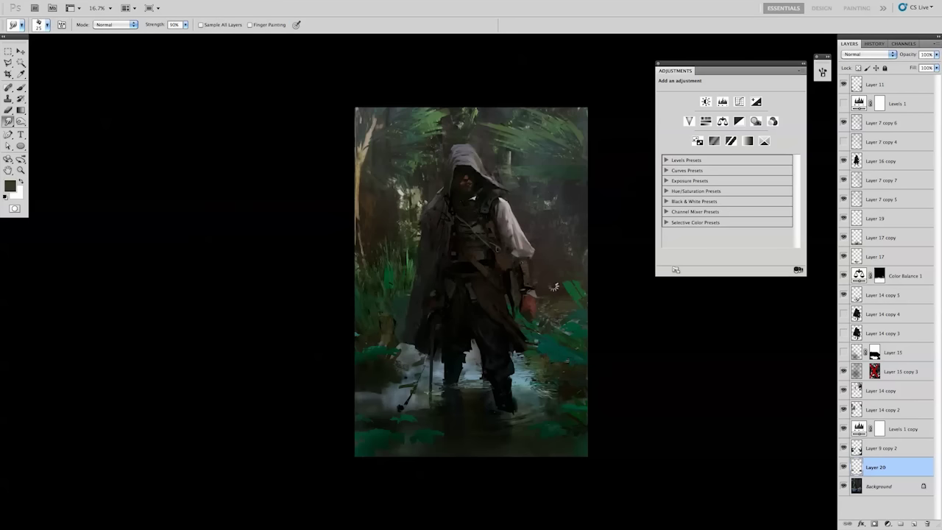
{"action": "left_click", "coordinate": [370, 401], "text": "alt"}
{"action": "left_click", "coordinate": [387, 444], "text": "alt"}
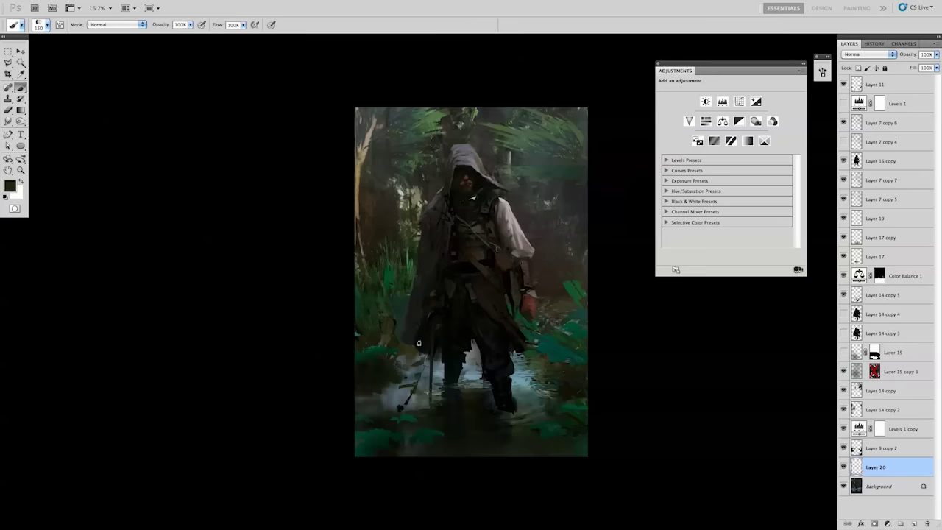
Copy a marquee strip of water near the staff to a new layer and shift it up.
{"action": "key", "text": "m"}
{"action": "mouse_move", "coordinate": [391, 343]}
{"action": "left_mouse_down"}
{"action": "mouse_move", "coordinate": [432, 389]}
{"action": "mouse_move", "coordinate": [457, 445]}
{"action": "left_mouse_up"}
{"action": "key", "text": "ctrl+j"}
{"action": "key", "text": "v"}
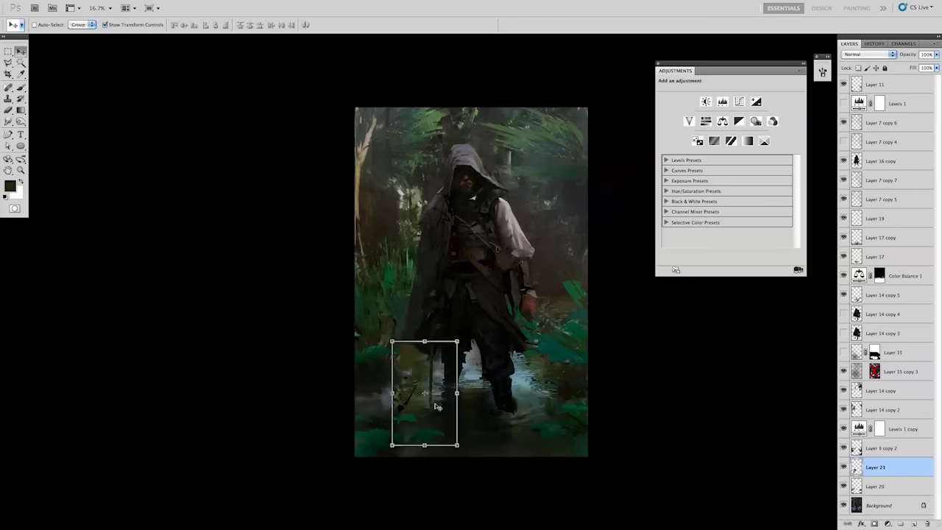
{"action": "left_click_drag", "start_coordinate": [437, 406], "coordinate": [436, 377]}
{"action": "key", "text": "b"}
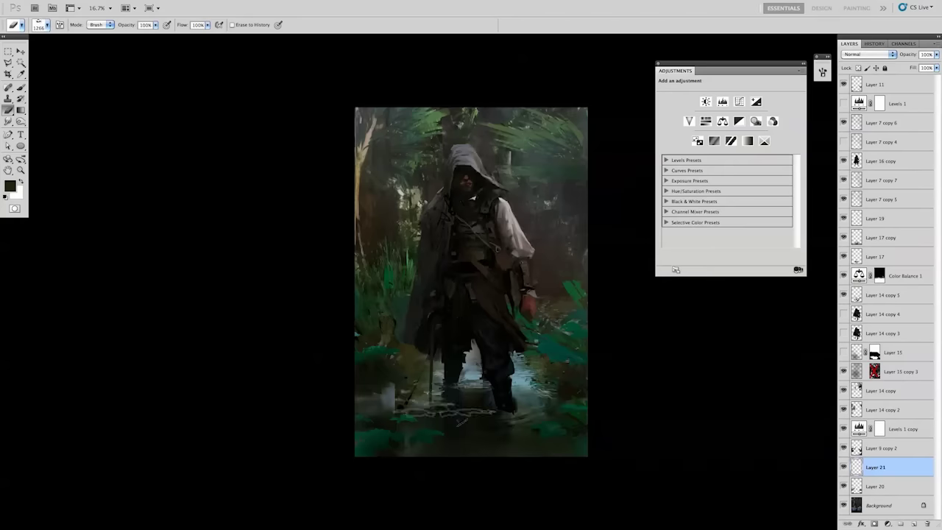
Squash the copied strip into a thin band stretched wide across the stream.
{"action": "key", "text": "ctrl+t"}
{"action": "left_click_drag", "start_coordinate": [428, 420], "coordinate": [427, 399]}
{"action": "left_click_drag", "start_coordinate": [463, 363], "coordinate": [659, 363]}
{"action": "key", "text": "Return"}
{"action": "key", "text": "b"}
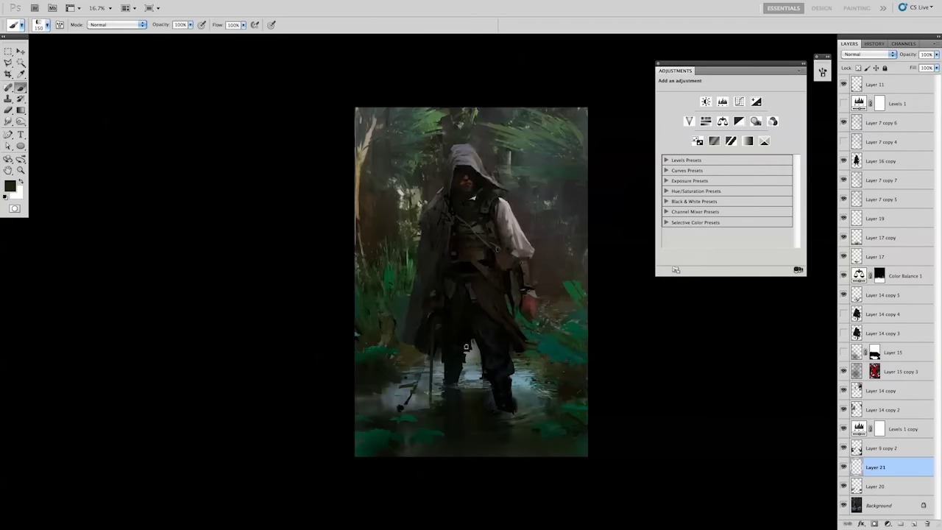
Merge the stream layer, duplicate it, and move the duplicate strip down a little.
{"action": "key", "text": "ctrl+e"}
{"action": "key", "text": "ctrl+j"}
{"action": "key", "text": "ctrl+t"}
{"action": "left_click_drag", "start_coordinate": [746, 417], "coordinate": [747, 437]}
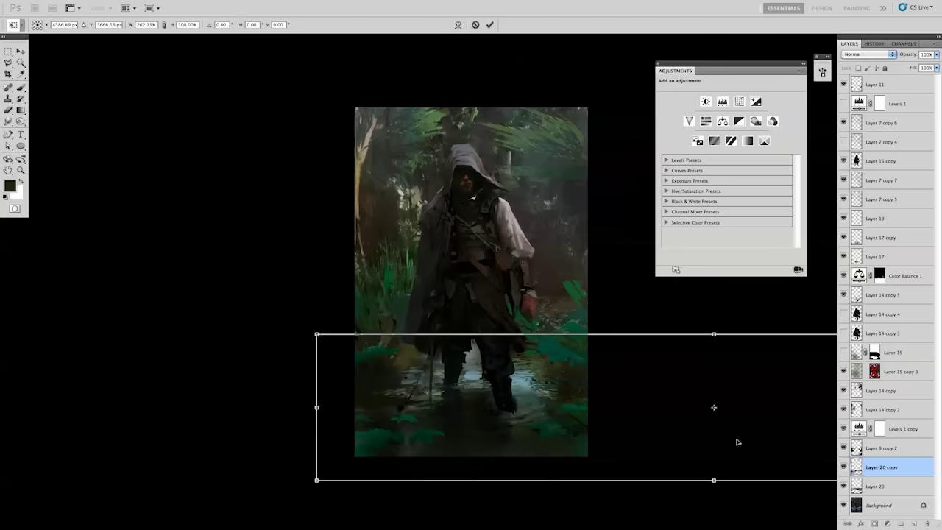
{"action": "key", "text": "Return"}
{"action": "key", "text": "b"}
Squash the strip into a thinner band and duplicate that layer.
{"action": "key", "text": "ctrl+t"}
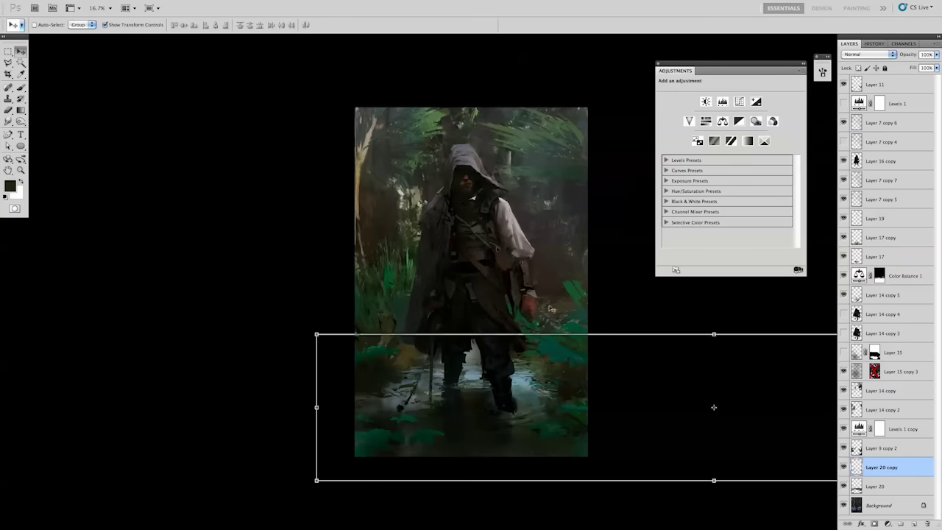
{"action": "mouse_move", "coordinate": [471, 446]}
{"action": "left_mouse_down"}
{"action": "mouse_move", "coordinate": [556, 378]}
{"action": "mouse_move", "coordinate": [629, 412]}
{"action": "left_mouse_up"}
{"action": "key", "text": "Return"}
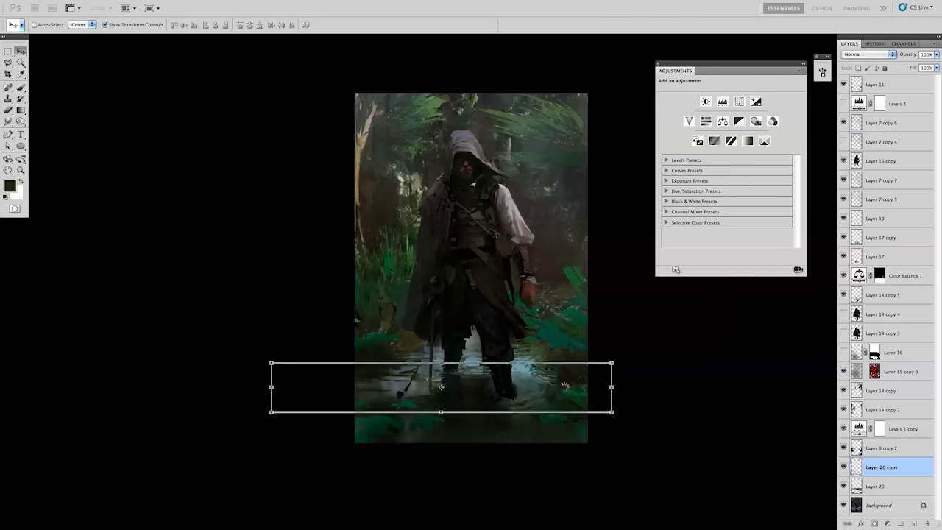
{"action": "key", "text": "ctrl+j"}
{"action": "key", "text": "b"}
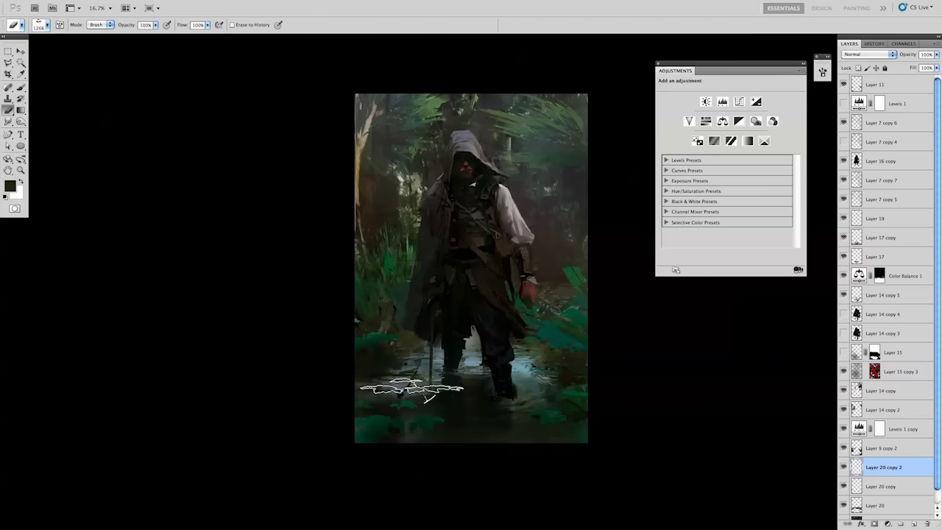
Fade a strip copy to 54% opacity, delete the trial strip copies, and save.
{"action": "left_click_drag", "start_coordinate": [936, 54], "coordinate": [910, 67]}
{"action": "key", "text": "Delete"}
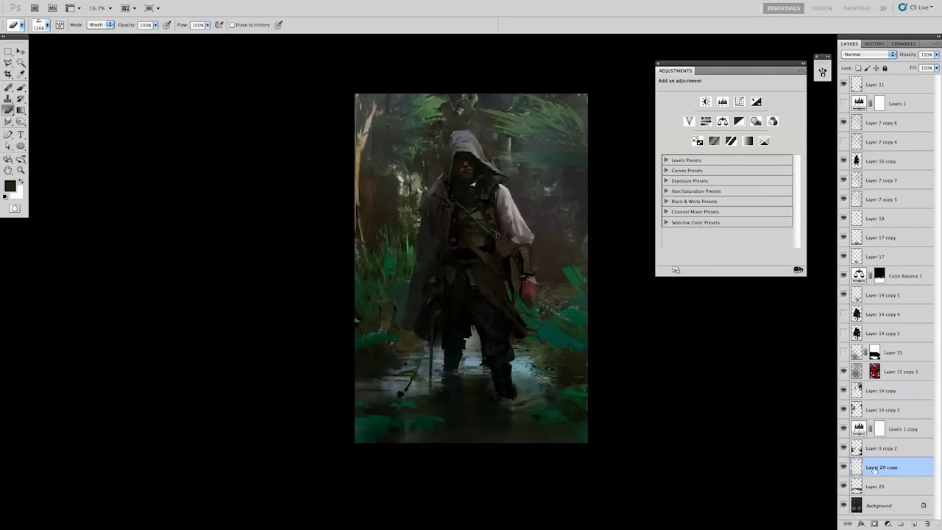
{"action": "key", "text": "Delete"}
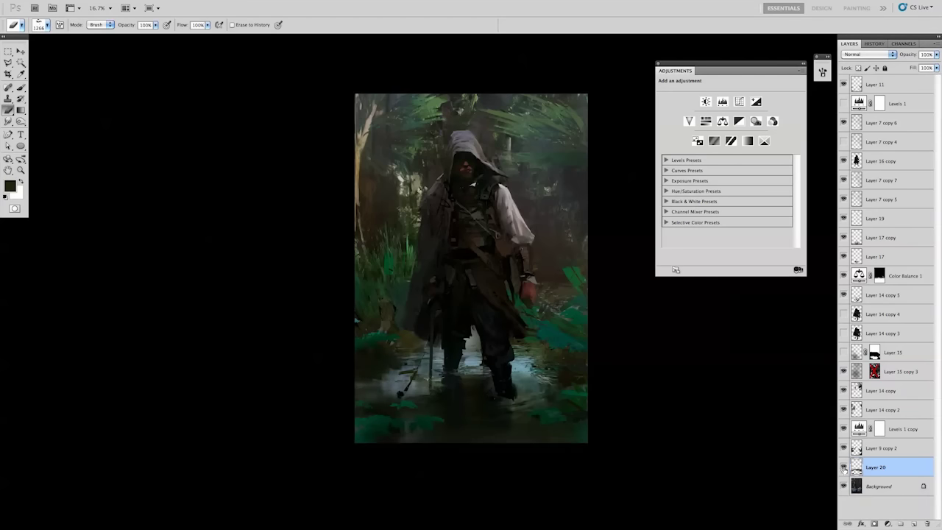
{"action": "key", "text": "ctrl+s"}
{"action": "key", "text": "Return"}
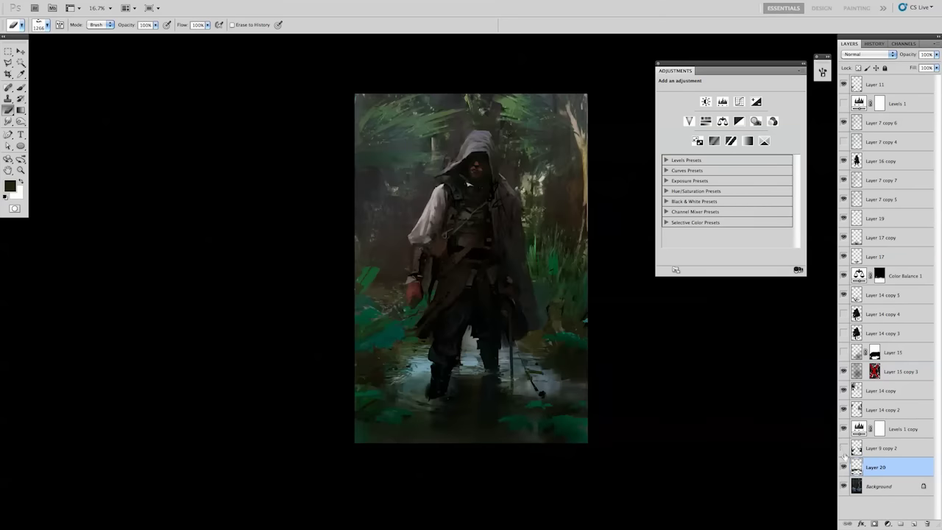
Mirror the painting horizontally, change the full-screen mode, and select Layer 14 copy 5.
{"action": "left_click", "coordinate": [863, 484]}
{"action": "key", "text": "v"}
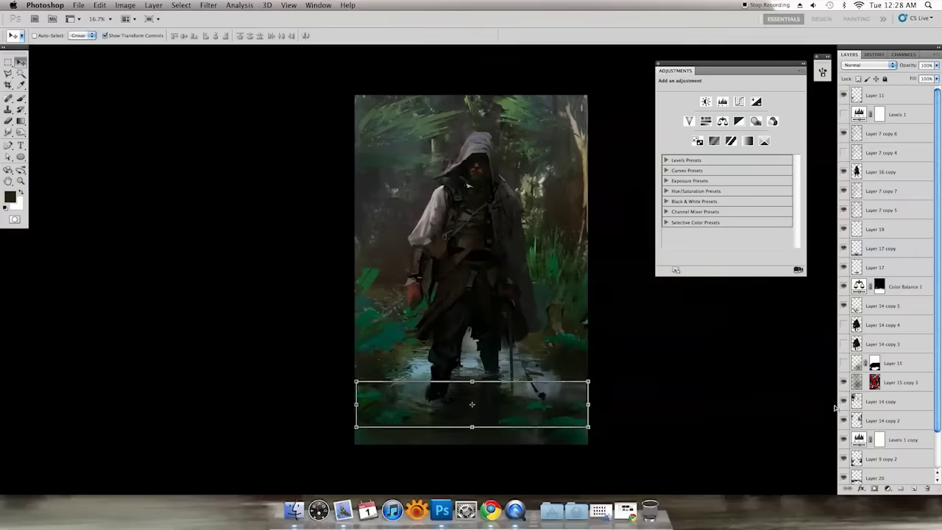
{"action": "key", "text": "f"}
{"action": "left_click", "coordinate": [509, 390], "text": "ctrl"}
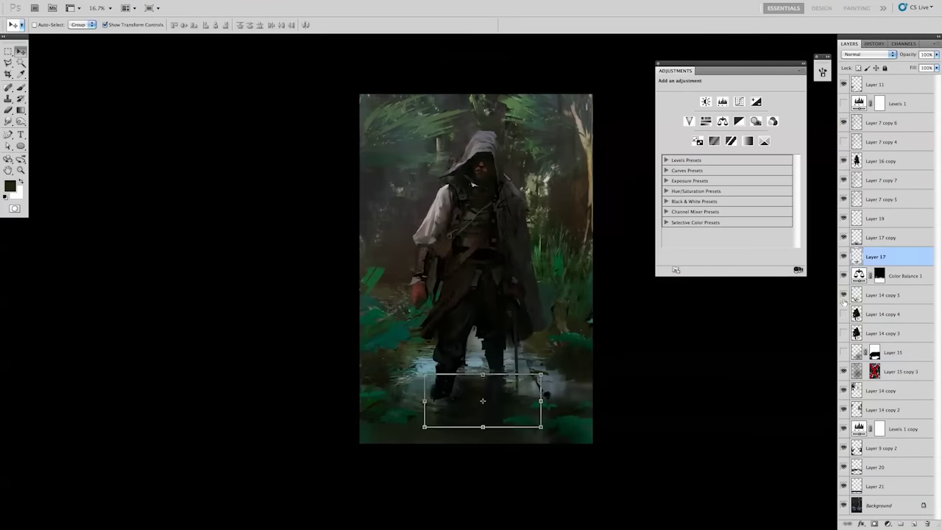
{"action": "left_click", "coordinate": [433, 405], "text": "ctrl"}
Duplicate Layer 14 copy 5 and stretch a bottom stream strip wider and lower.
{"action": "key", "text": "ctrl+j"}
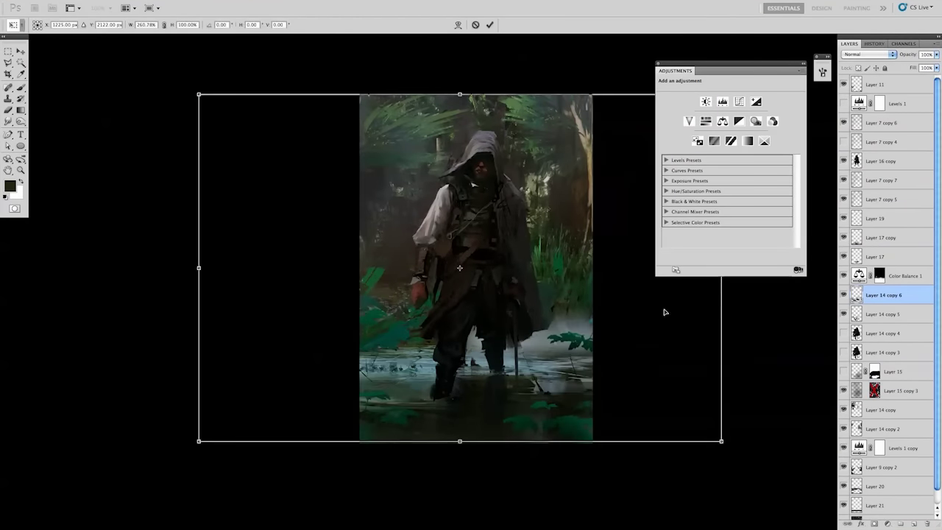
{"action": "key", "text": "m"}
{"action": "left_click_drag", "start_coordinate": [368, 379], "coordinate": [485, 440]}
{"action": "key", "text": "ctrl+t"}
{"action": "left_click_drag", "start_coordinate": [454, 409], "coordinate": [520, 395]}
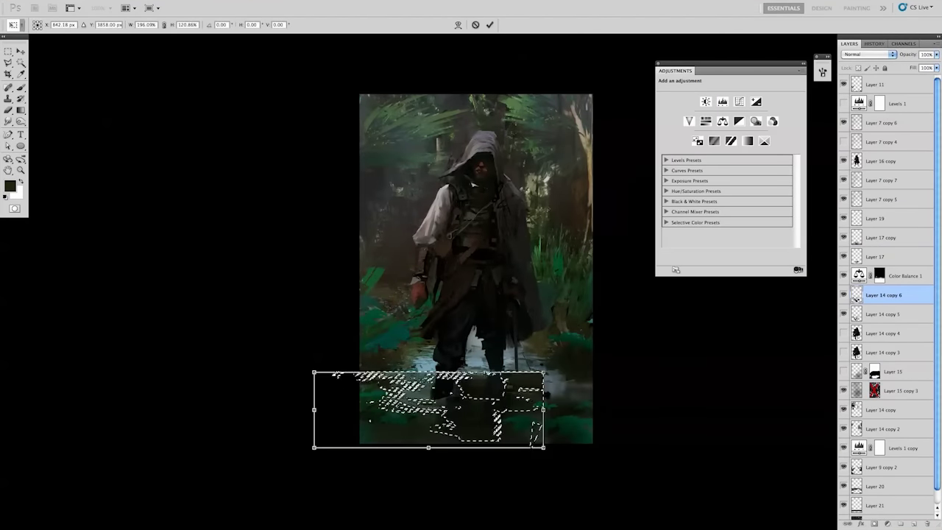
{"action": "key", "text": "Return"}
{"action": "key", "text": "ctrl+d"}
{"action": "key", "text": "b"}
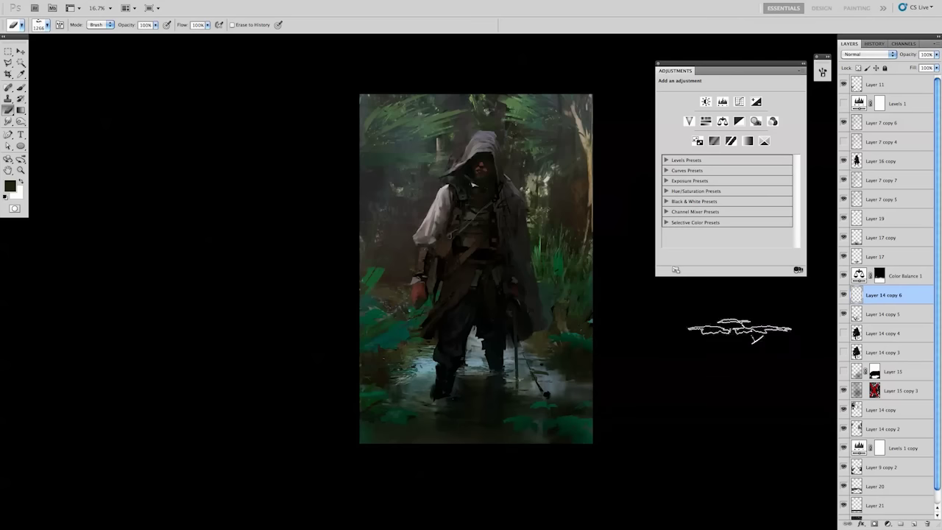
Compare with the strip hidden, sample blue-grey, green and grey, then delete the strip layer.
{"action": "left_click", "coordinate": [844, 314]}
{"action": "left_click", "coordinate": [843, 314]}
{"action": "key", "text": "b"}
{"action": "left_click", "coordinate": [462, 353], "text": "alt"}
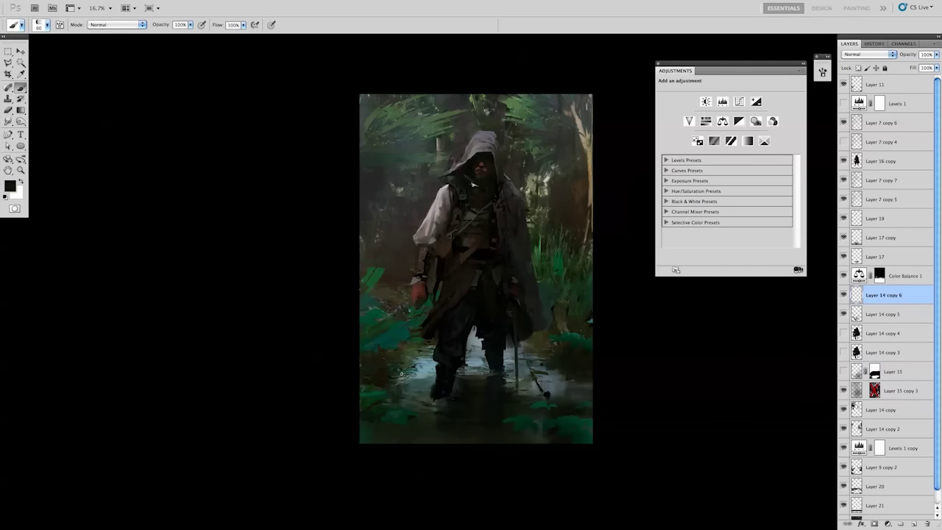
{"action": "left_click", "coordinate": [435, 354], "text": "alt"}
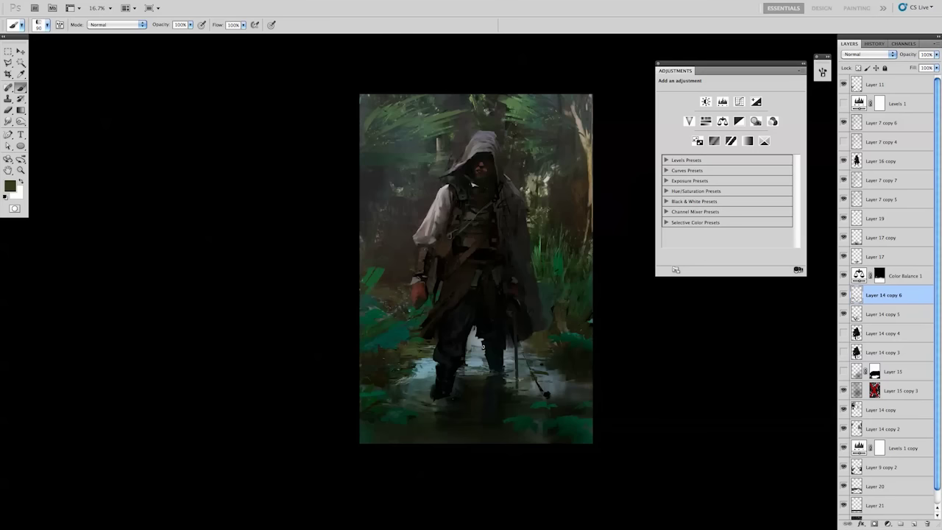
{"action": "left_click", "coordinate": [480, 355], "text": "alt"}
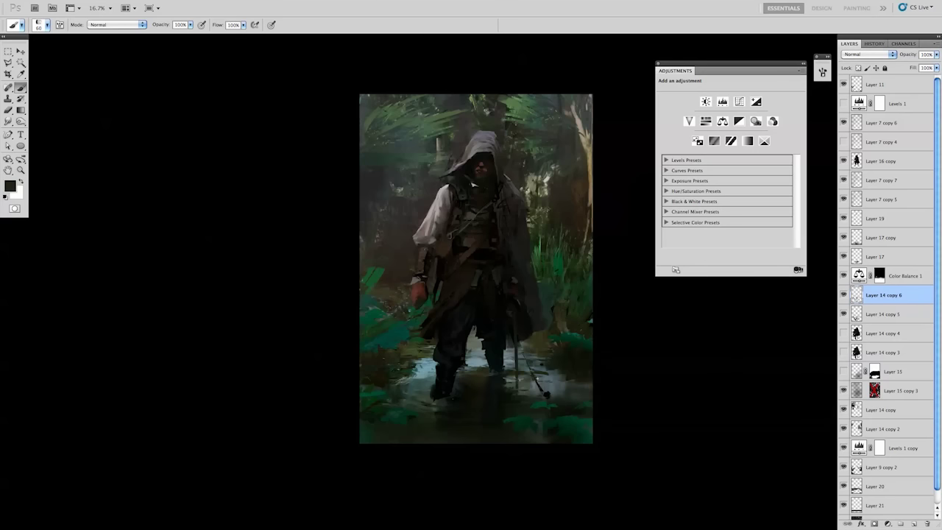
{"action": "key", "text": "r"}
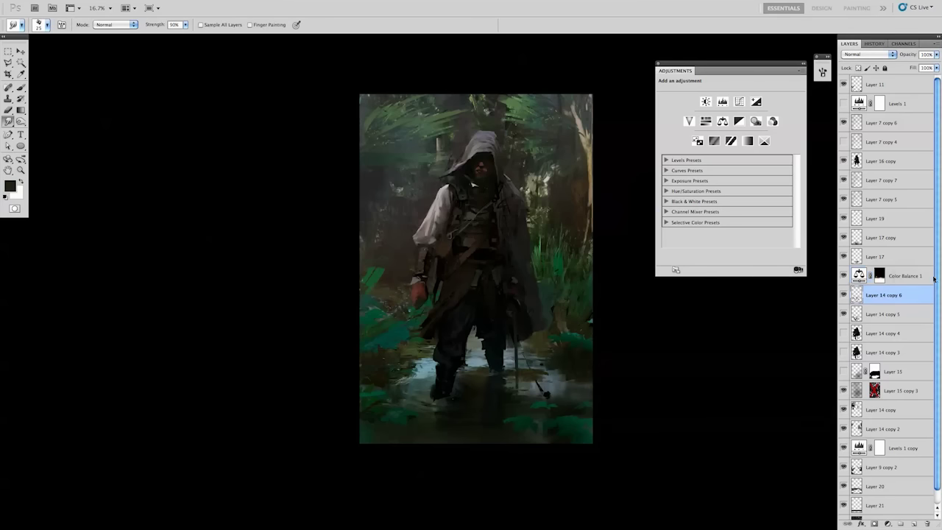
{"action": "key", "text": "Delete"}
{"action": "key", "text": "x"}
Dab black paint near the wanderer's lower left leg on Layer 17, duplicate it, and select Layer 22.
{"action": "left_click", "coordinate": [845, 260]}
{"action": "key", "text": "b"}
{"action": "key", "text": "x"}
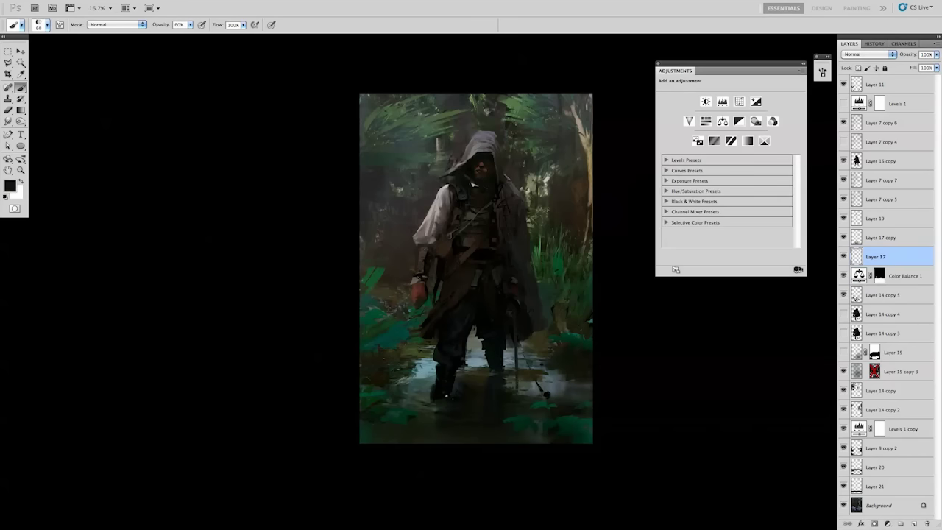
{"action": "left_click", "coordinate": [411, 400]}
{"action": "key", "text": "ctrl+j"}
{"action": "key", "text": "r"}
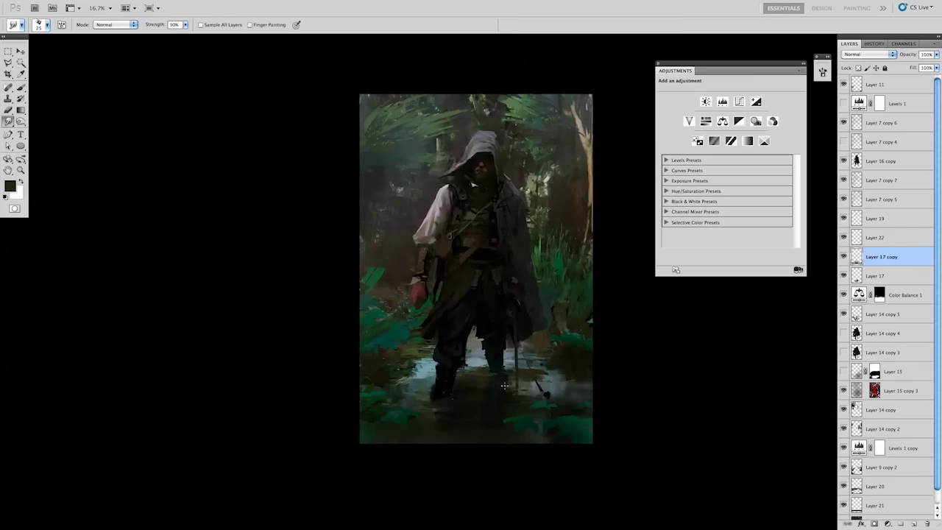
{"action": "left_click", "coordinate": [880, 237]}
{"action": "key", "text": "b"}
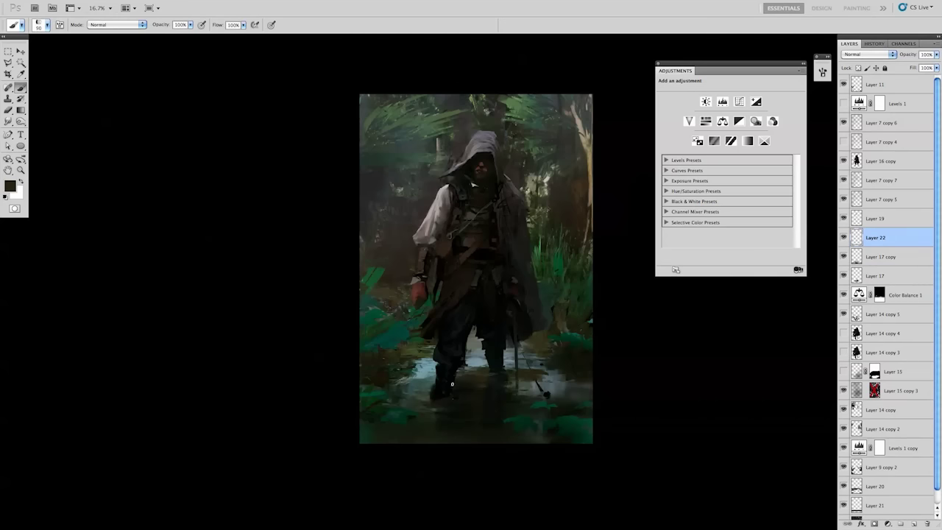
{"action": "key", "text": "r"}
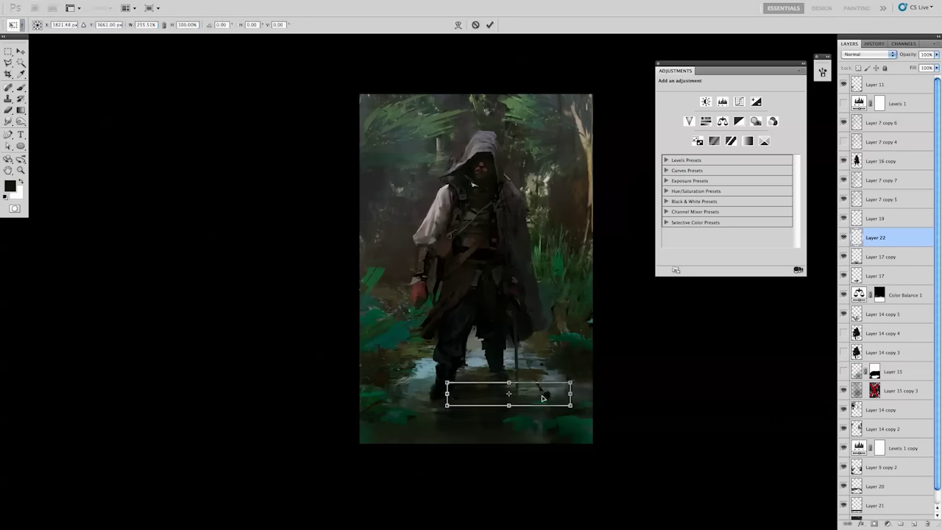
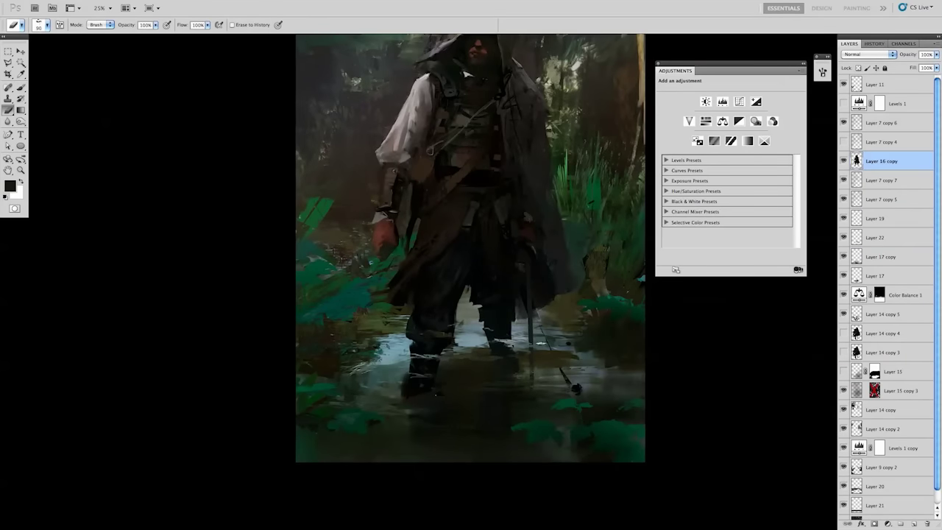
On Layer 16 copy, sample a near-black colour and lasso the water strokes along the painting's bottom.
{"action": "left_click", "coordinate": [880, 160]}
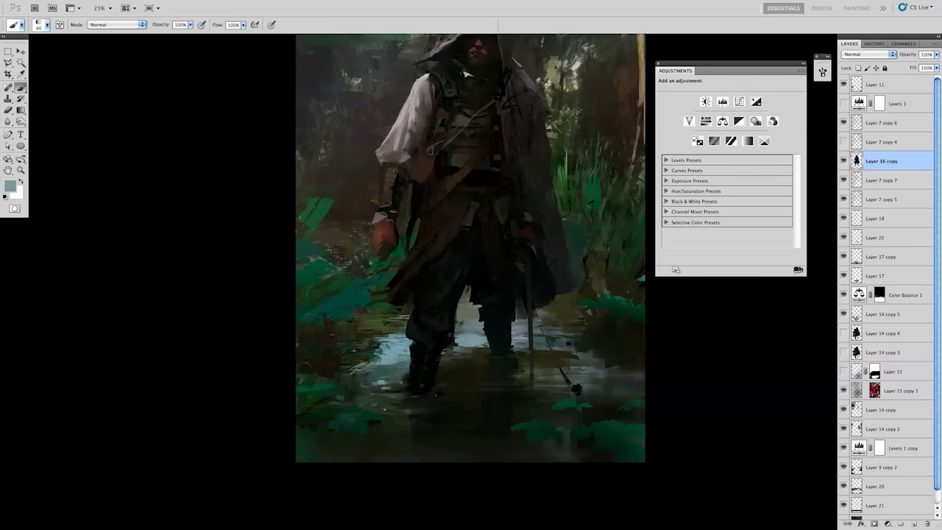
{"action": "left_click", "coordinate": [404, 412], "text": "alt"}
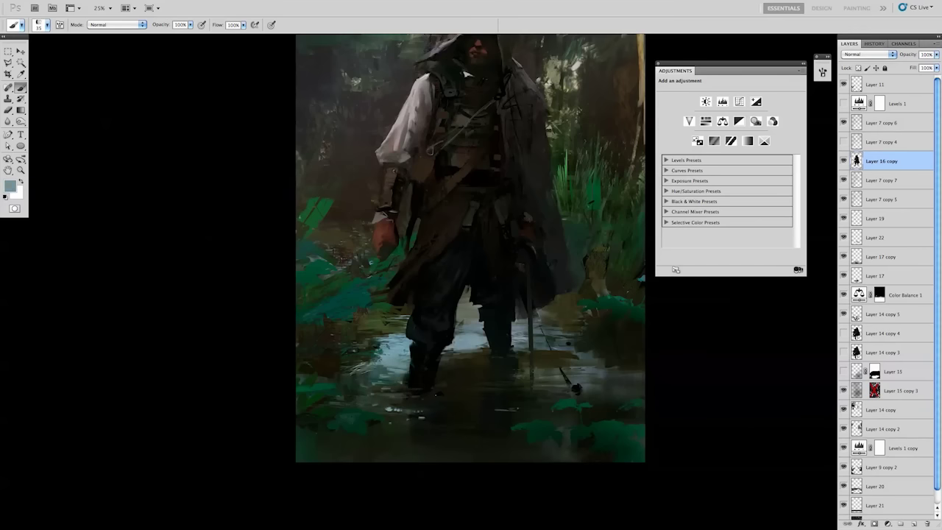
{"action": "left_click_drag", "start_coordinate": [454, 355], "coordinate": [498, 315]}
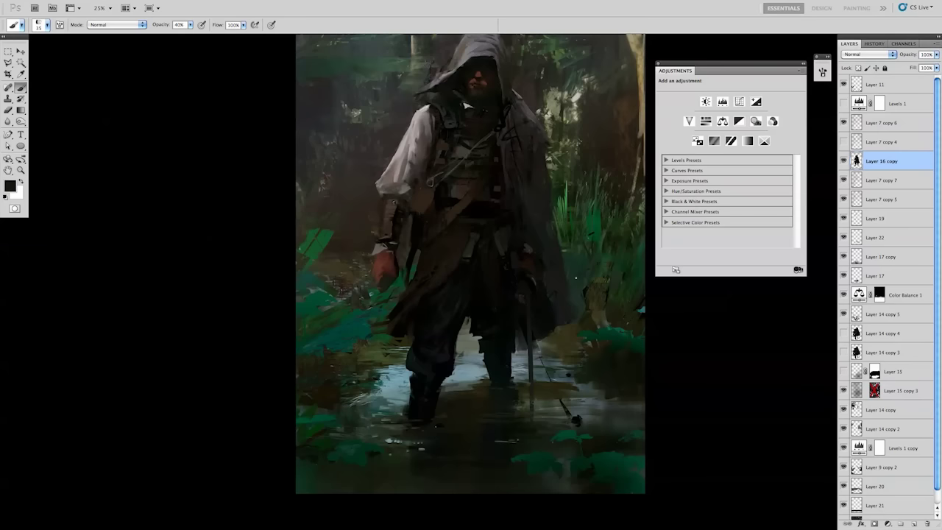
{"action": "left_click_drag", "start_coordinate": [535, 364], "coordinate": [520, 334]}
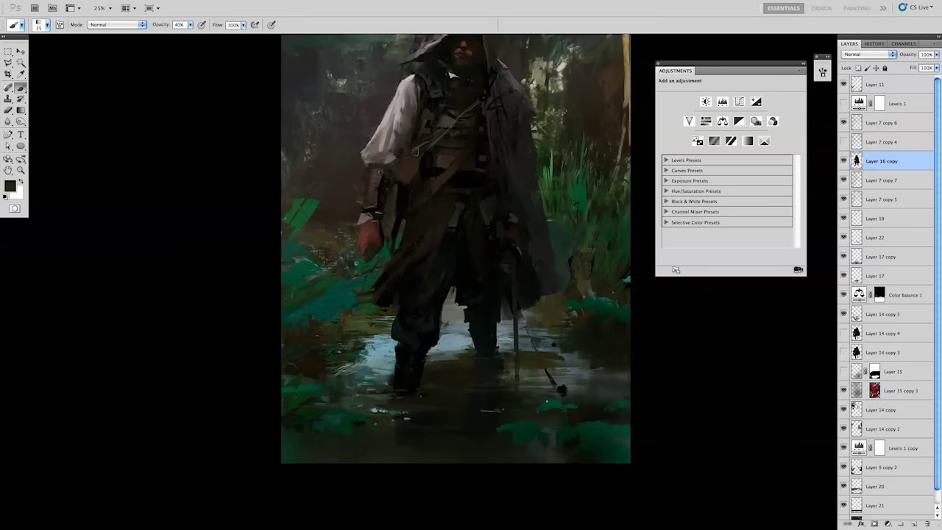
{"action": "key", "text": "l"}
{"action": "mouse_move", "coordinate": [412, 413]}
{"action": "left_mouse_down"}
{"action": "mouse_move", "coordinate": [372, 413]}
{"action": "mouse_move", "coordinate": [538, 410]}
{"action": "left_mouse_up"}
Copy the lassoed water strokes onto a new layer and stretch them into a larger rectangle.
{"action": "key", "text": "g"}
{"action": "key", "text": "ctrl+shift+alt+n"}
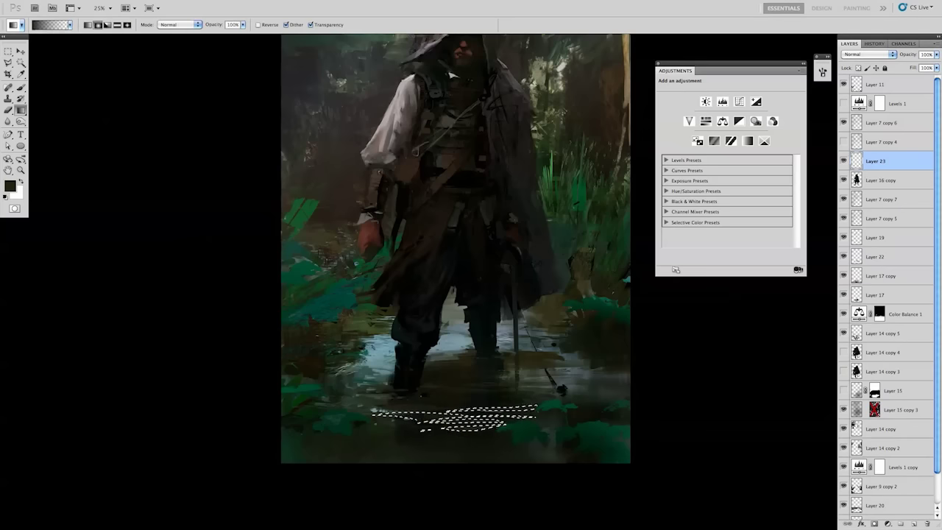
{"action": "key", "text": "v"}
{"action": "key", "text": "ctrl+d"}
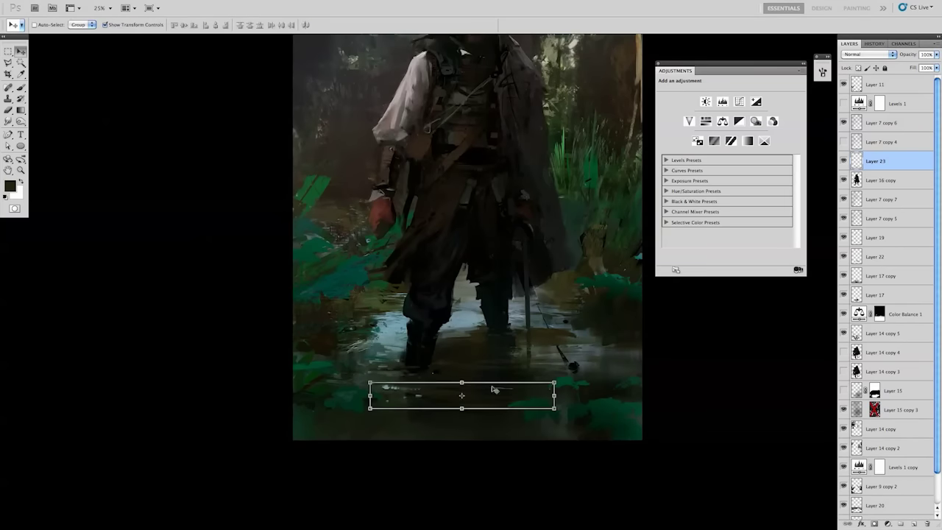
{"action": "left_click_drag", "start_coordinate": [370, 408], "coordinate": [221, 479]}
Zoom out to the whole painting and pick an eraser brush from the canvas presets.
{"action": "key", "text": "ctrl+minus"}
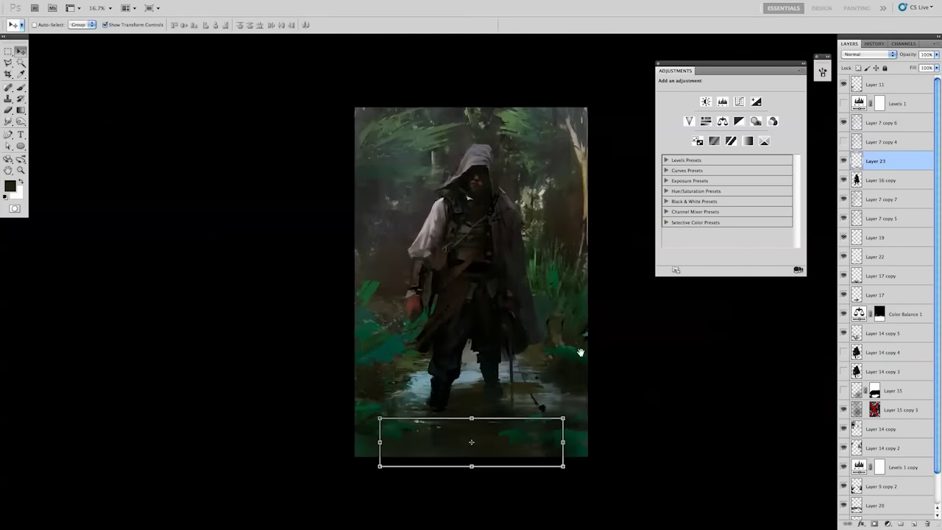
{"action": "left_click_drag", "start_coordinate": [581, 354], "coordinate": [583, 324]}
{"action": "key", "text": "e"}
{"action": "right_click", "coordinate": [451, 427]}
{"action": "left_click", "coordinate": [388, 430]}
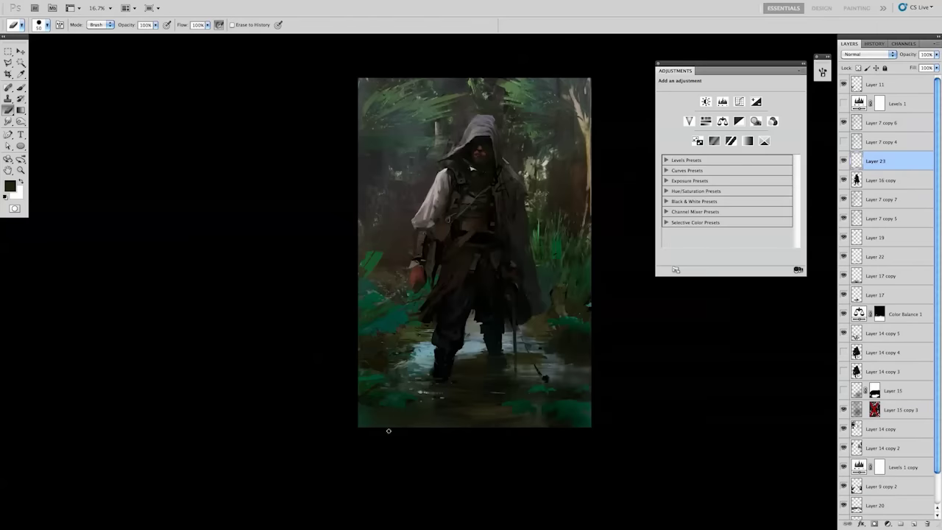
Duplicate Layer 23, merge it into Layer 23 copy, and apply Levels to the strip.
{"action": "key", "text": "ctrl+j"}
{"action": "key", "text": "v"}
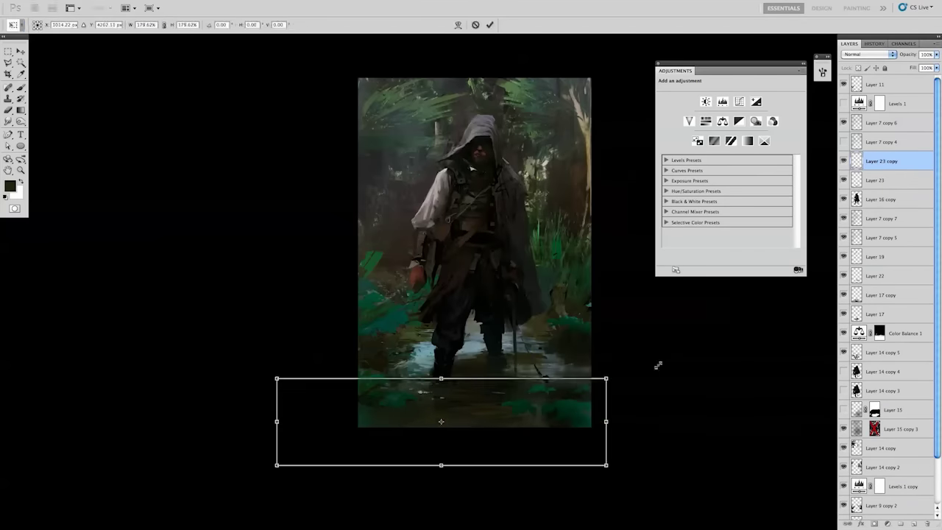
{"action": "key", "text": "o"}
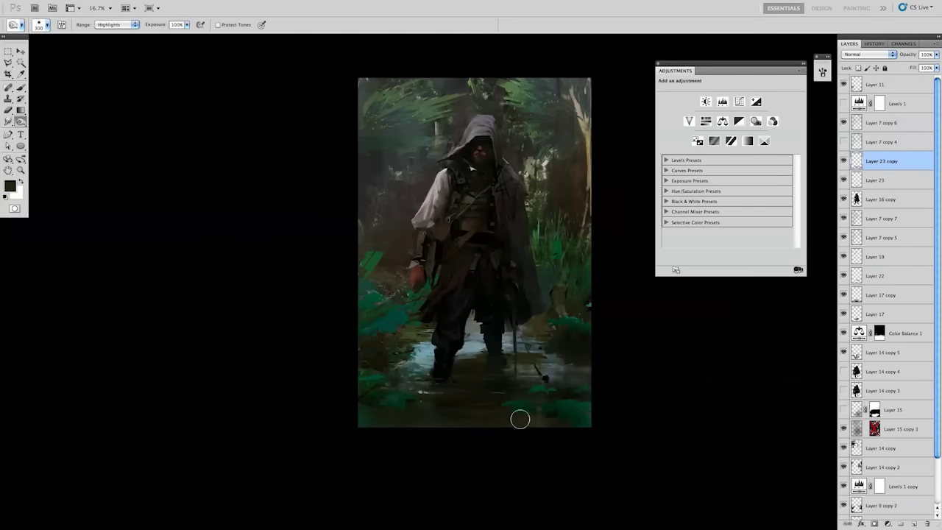
{"action": "key", "text": "e"}
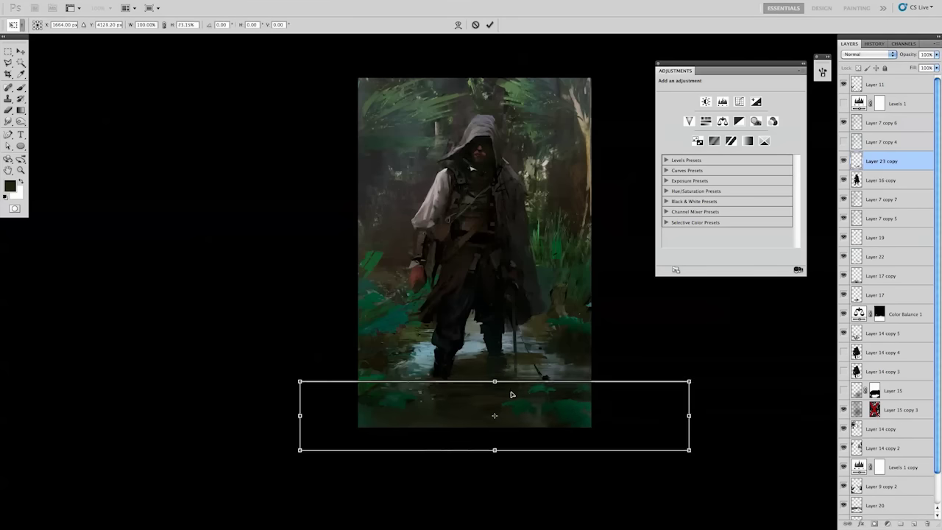
{"action": "key", "text": "ctrl+e"}
{"action": "key", "text": "ctrl+l"}
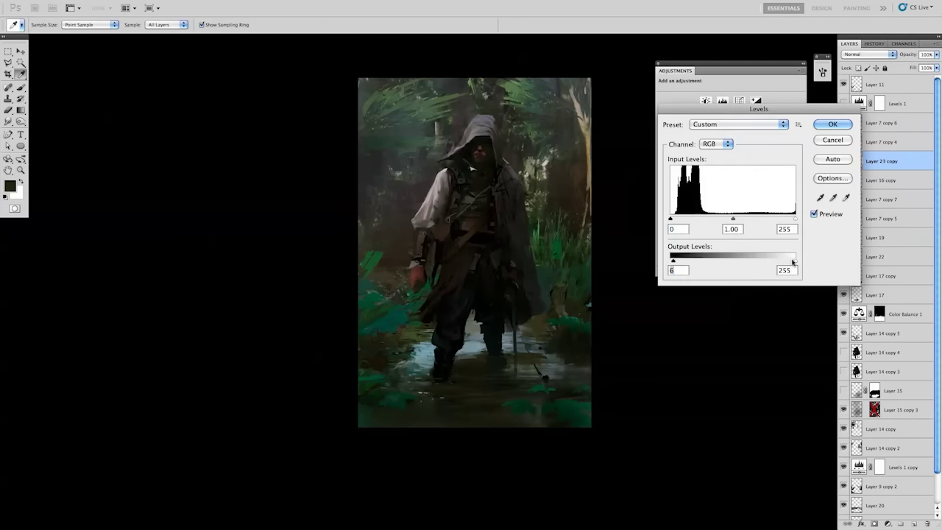
{"action": "key", "text": "Return"}
Copy the image highlights to a new layer, stretch it larger, and duplicate it as Layer 23 copy 2.
{"action": "key", "text": "o"}
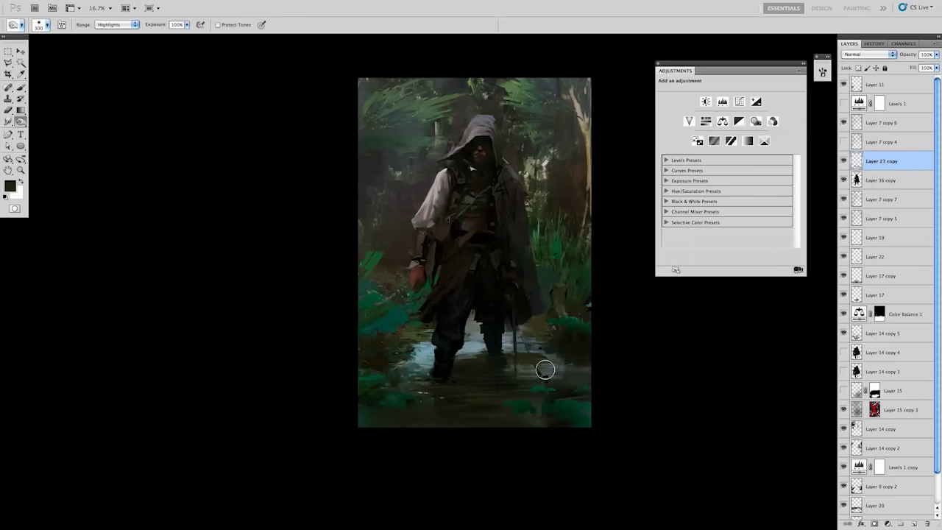
{"action": "key", "text": "ctrl+alt+2"}
{"action": "key", "text": "ctrl+j"}
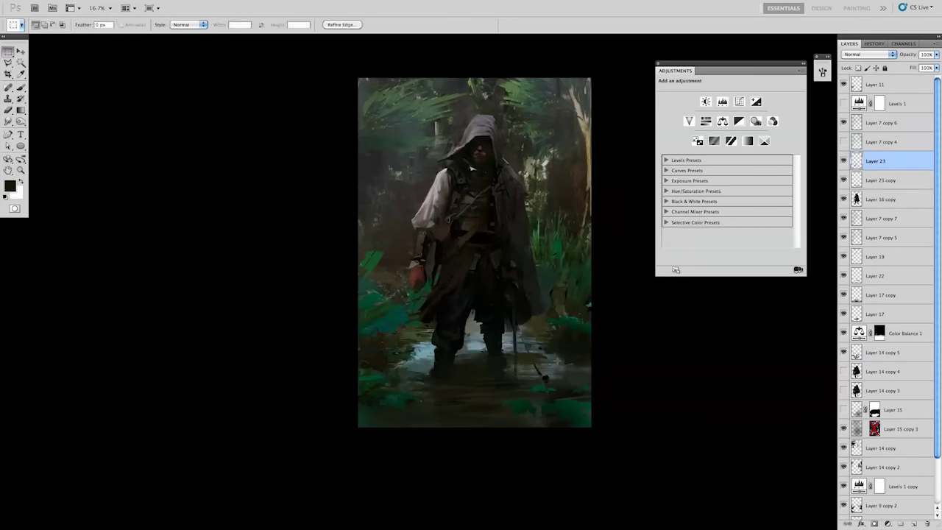
{"action": "key", "text": "ctrl+t"}
{"action": "left_click_drag", "start_coordinate": [470, 445], "coordinate": [468, 336]}
{"action": "left_click_drag", "start_coordinate": [538, 390], "coordinate": [686, 413]}
{"action": "key", "text": "Return"}
{"action": "key", "text": "ctrl+j"}
Check Levels on the strip layers, duplicate as Layer 23 copy 3, and clip Layer 23 to the layer below.
{"action": "key", "text": "ctrl+l"}
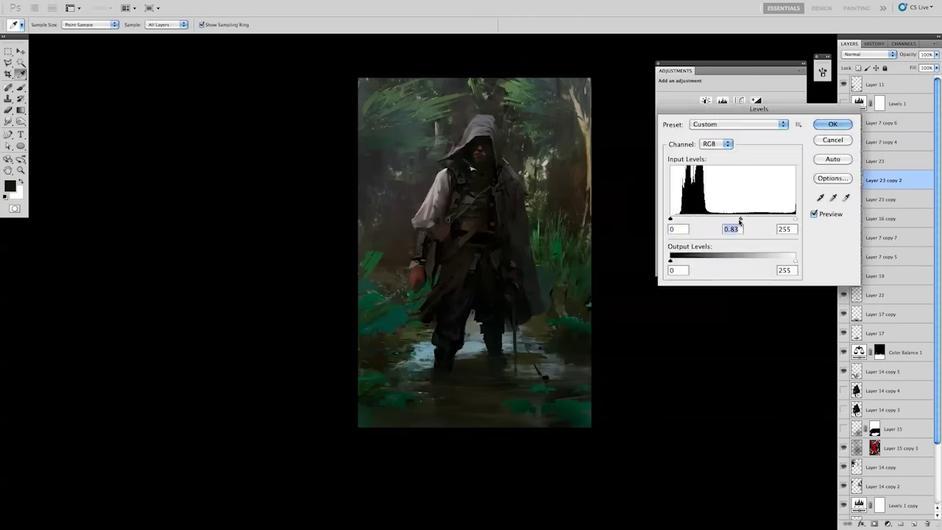
{"action": "key", "text": "Escape"}
{"action": "left_click", "coordinate": [880, 160]}
{"action": "key", "text": "ctrl+l"}
{"action": "key", "text": "Escape"}
{"action": "key", "text": "e"}
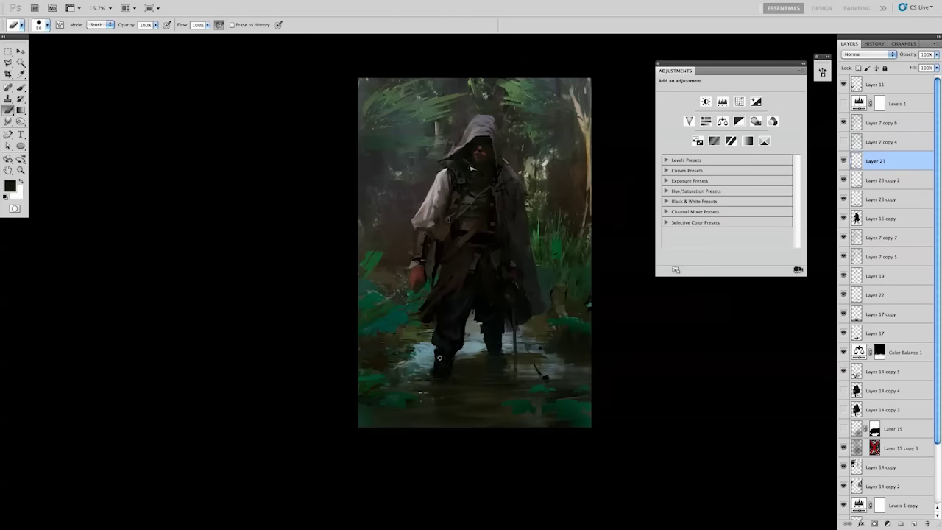
{"action": "key", "text": "ctrl+j"}
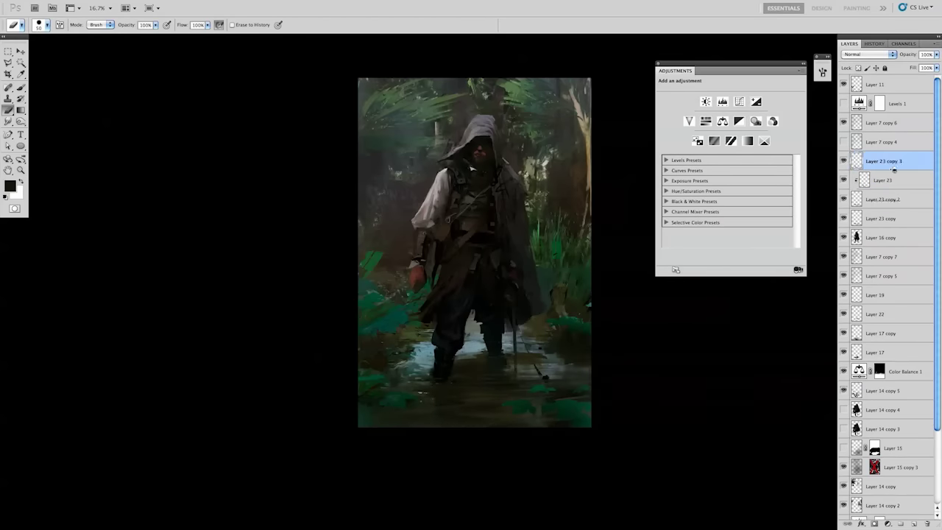
{"action": "key", "text": "ctrl+l"}
{"action": "key", "text": "Escape"}
{"action": "key", "text": "o"}
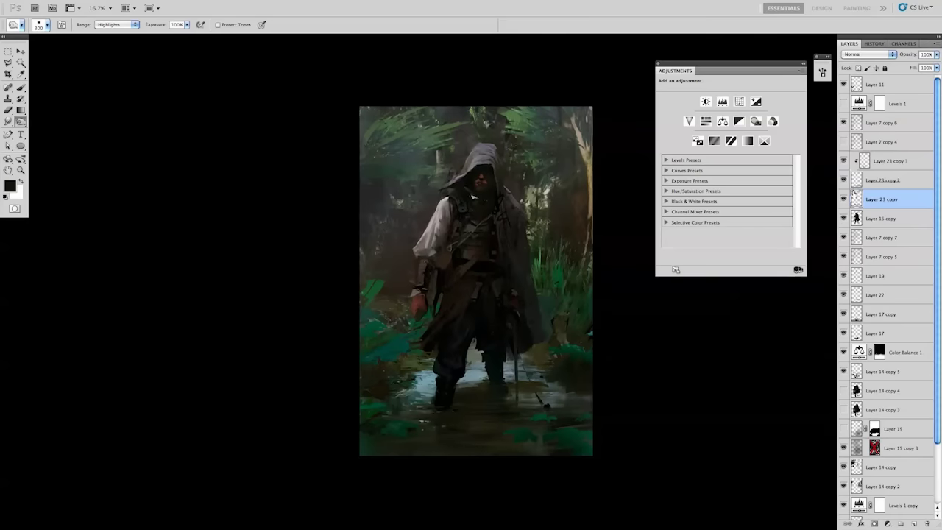
{"action": "left_click", "coordinate": [883, 179]}
Draw a gradient across the puddle, set paint opacity to 40%, and merge away the extra strip layers.
{"action": "key", "text": "ctrl+shift+alt+n"}
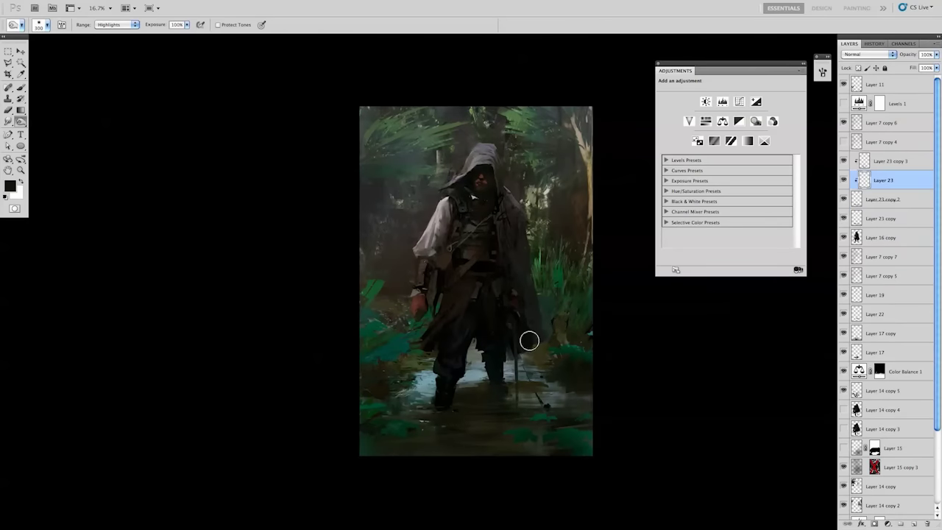
{"action": "key", "text": "g"}
{"action": "left_click_drag", "start_coordinate": [479, 439], "coordinate": [477, 384]}
{"action": "key", "text": "4"}
{"action": "key", "text": "alt+bracketleft"}
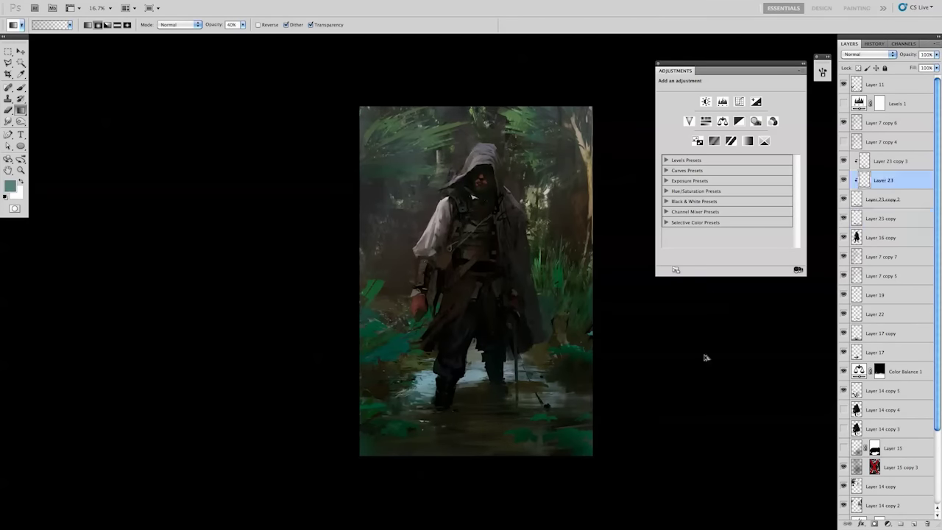
{"action": "key", "text": "ctrl+e"}
{"action": "key", "text": "ctrl+e"}
{"action": "key", "text": "ctrl+e"}
Set the eraser to a 19-pixel brush.
{"action": "key", "text": "e"}
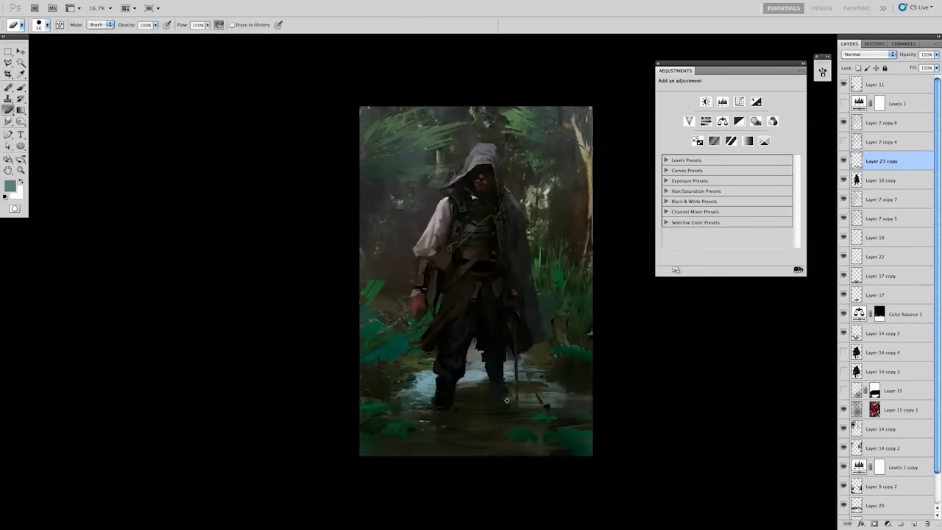
{"action": "right_click", "coordinate": [507, 401]}
{"action": "scroll", "coordinate": [514, 214], "scroll_direction": "up", "scroll_amount": 3}
{"action": "double_click", "coordinate": [512, 226]}
Duplicate Layer 23 copy and raise its hue to +4 and saturation to +22.
{"action": "key", "text": "ctrl+j"}
{"action": "key", "text": "ctrl+t"}
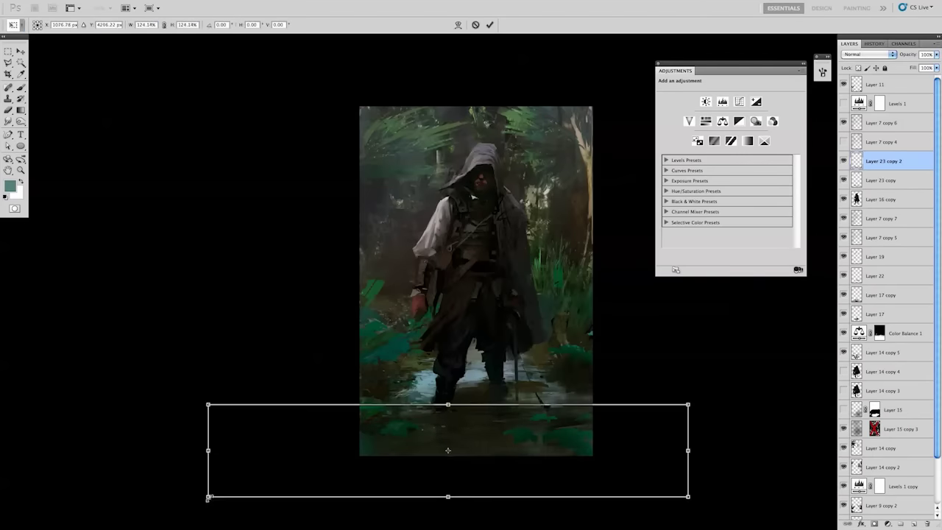
{"action": "key", "text": "Return"}
{"action": "key", "text": "o"}
{"action": "key", "text": "ctrl+u"}
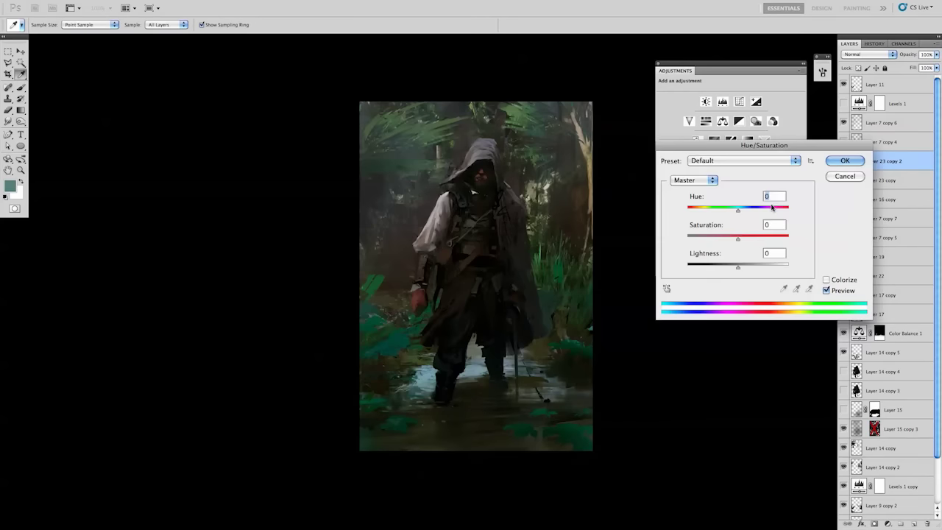
{"action": "left_click_drag", "start_coordinate": [738, 210], "coordinate": [741, 234]}
{"action": "key", "text": "Return"}
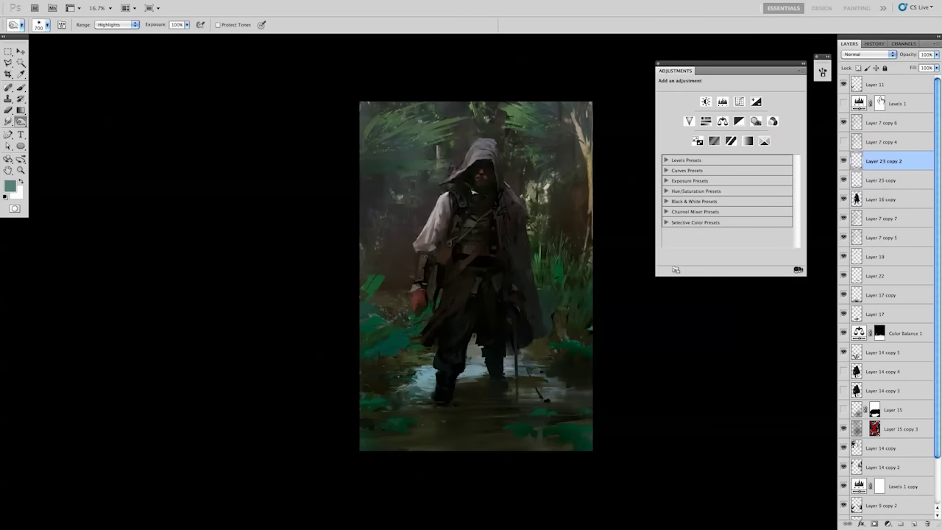
Try Soft Light, Hard Light and Darken blending, then delete Layer 23 copy 2.
{"action": "left_click", "coordinate": [869, 53]}
{"action": "left_click", "coordinate": [857, 153]}
{"action": "left_click", "coordinate": [868, 54]}
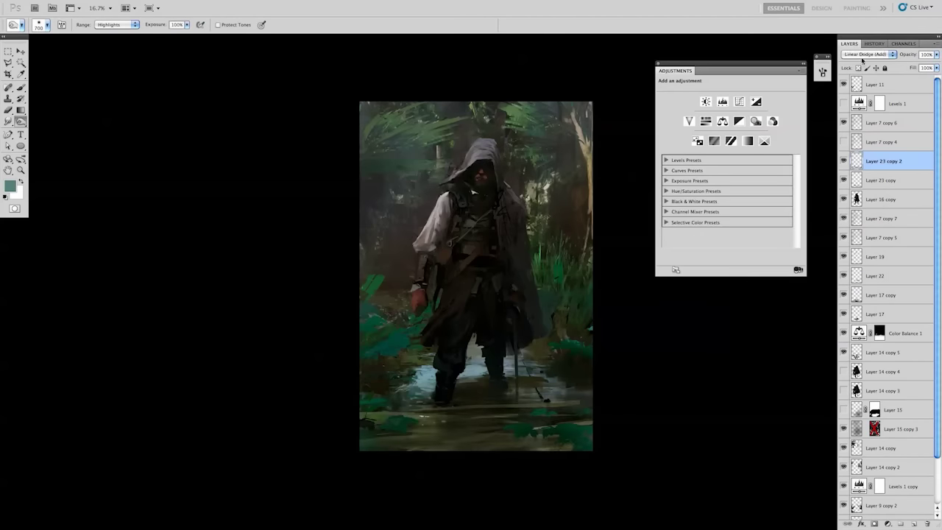
{"action": "left_click", "coordinate": [869, 54]}
{"action": "left_click", "coordinate": [854, 27]}
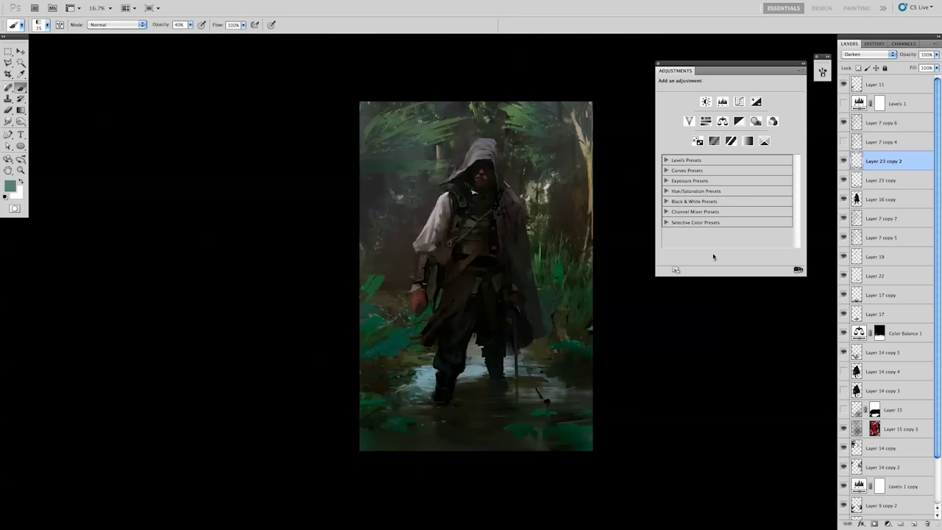
{"action": "key", "text": "Delete"}
Free Transform the bottom water strip, dragging its bottom edge down to about 272% height.
{"action": "key", "text": "b"}
{"action": "key", "text": "o"}
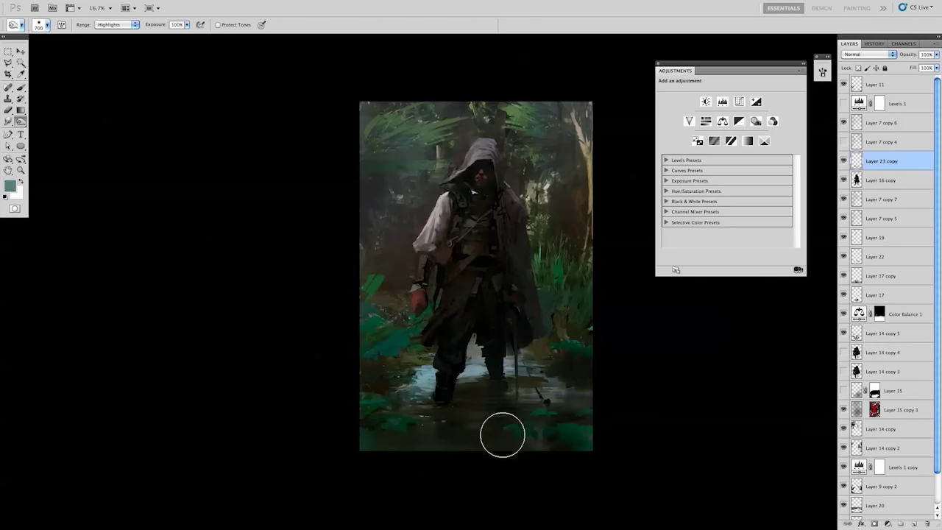
{"action": "key", "text": "ctrl+t"}
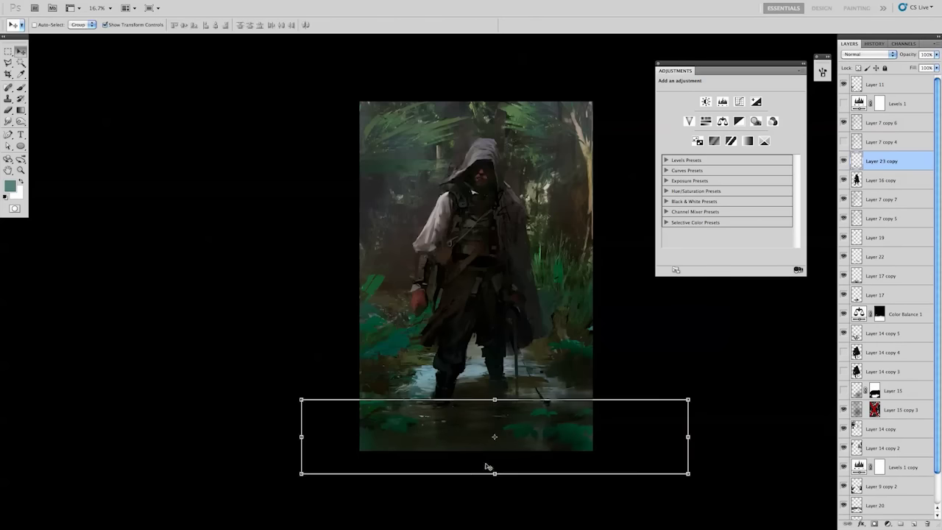
{"action": "left_click_drag", "start_coordinate": [488, 467], "coordinate": [479, 473]}
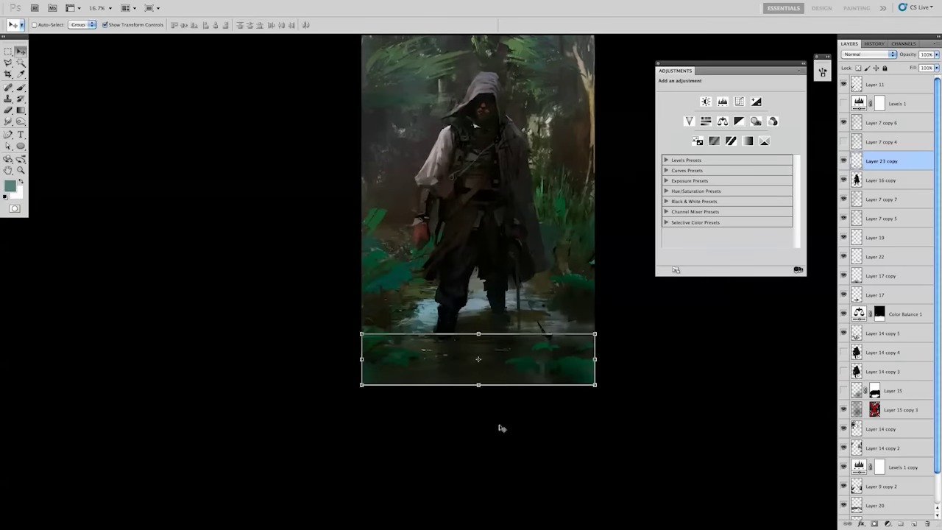
{"action": "mouse_move", "coordinate": [250, 110]}
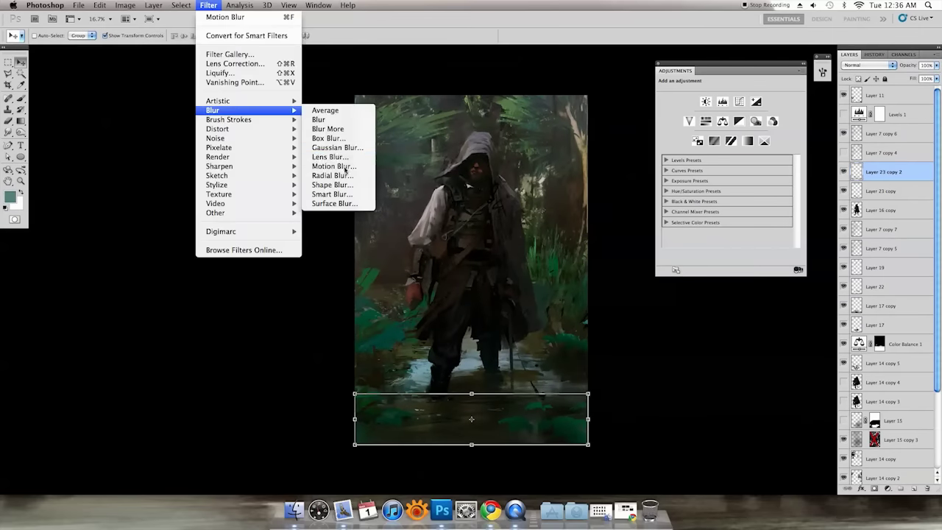
Apply a vertical motion blur to the water strip, then select Layer 7 copy 6.
{"action": "left_click", "coordinate": [343, 167]}
{"action": "key", "text": "Return"}
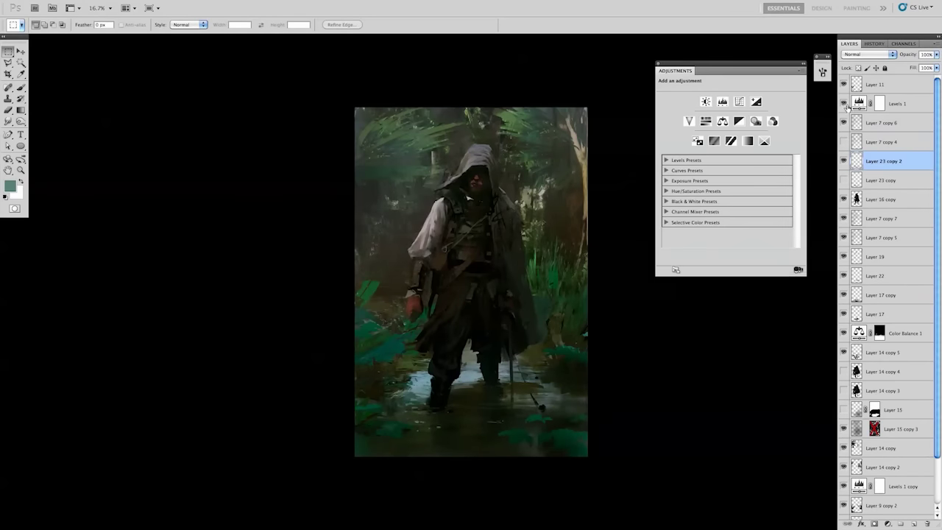
{"action": "left_click", "coordinate": [921, 128]}
{"action": "scroll", "coordinate": [708, 280], "scroll_direction": "down", "scroll_amount": 1}
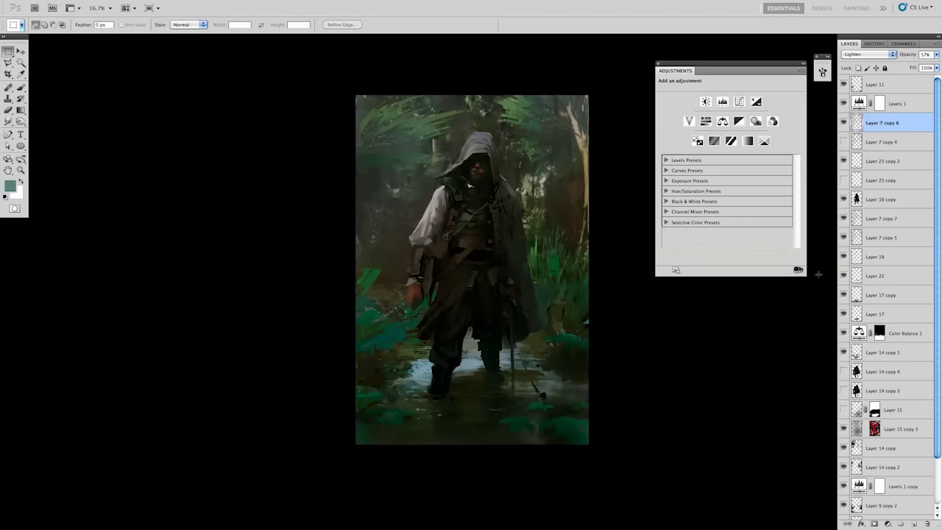
{"action": "scroll", "coordinate": [819, 274], "scroll_direction": "down", "scroll_amount": 2}
{"action": "scroll", "coordinate": [819, 274], "scroll_direction": "up", "scroll_amount": 1}
Darken Layer 23 copy 2's midtones to 0.67 with Levels and duplicate it.
{"action": "left_click", "coordinate": [884, 160]}
{"action": "key", "text": "ctrl+l"}
{"action": "left_click_drag", "start_coordinate": [732, 218], "coordinate": [748, 220]}
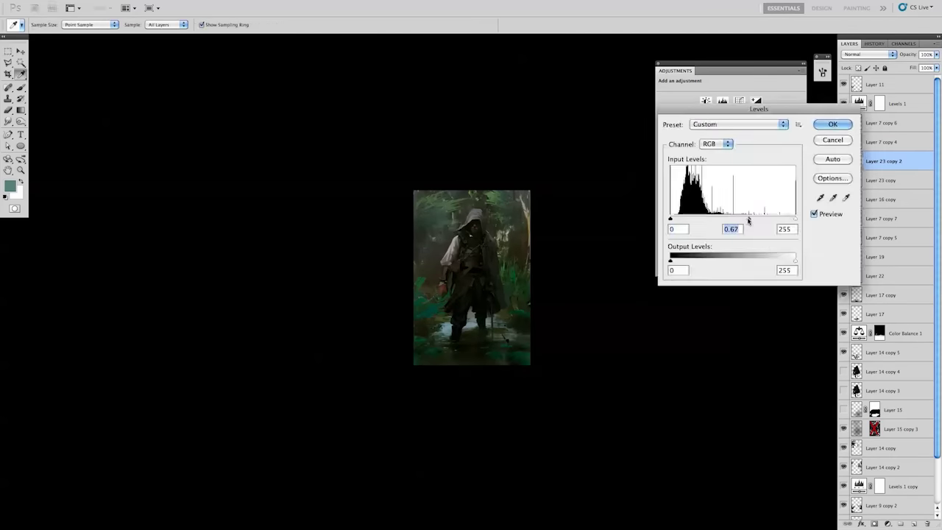
{"action": "key", "text": "Return"}
{"action": "key", "text": "ctrl+j"}
{"action": "key", "text": "ctrl+t"}
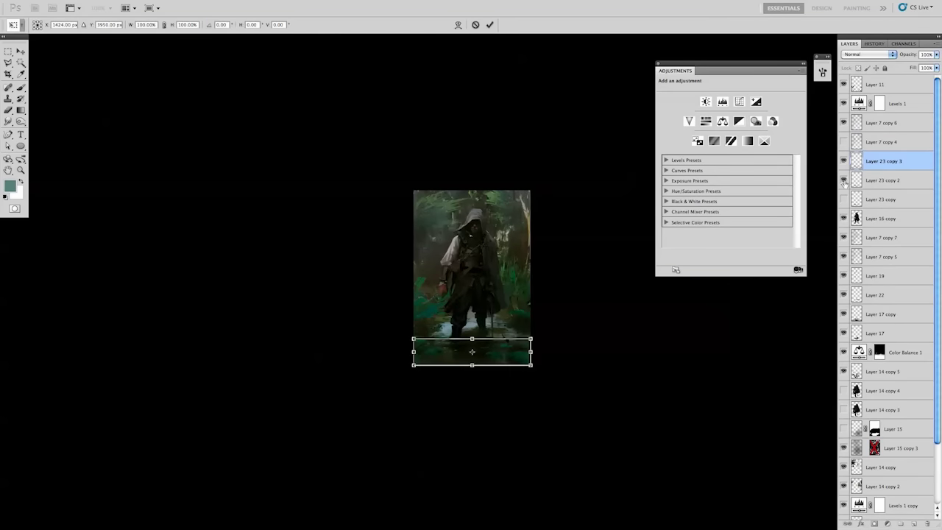
{"action": "key", "text": "Return"}
Stretch the duplicated water layer taller across the lower image.
{"action": "key", "text": "ctrl+plus"}
{"action": "key", "text": "ctrl+plus"}
{"action": "key", "text": "ctrl+t"}
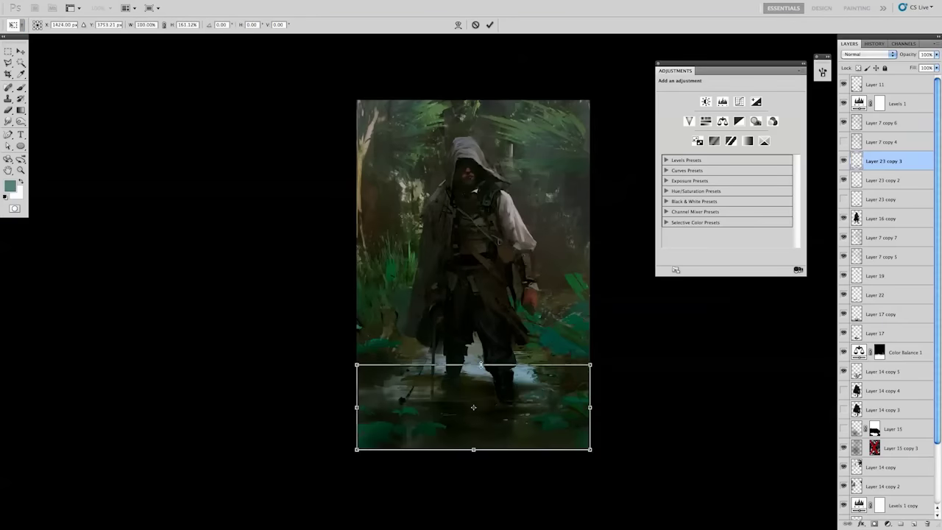
{"action": "left_click_drag", "start_coordinate": [589, 406], "coordinate": [548, 444]}
{"action": "key", "text": "Return"}
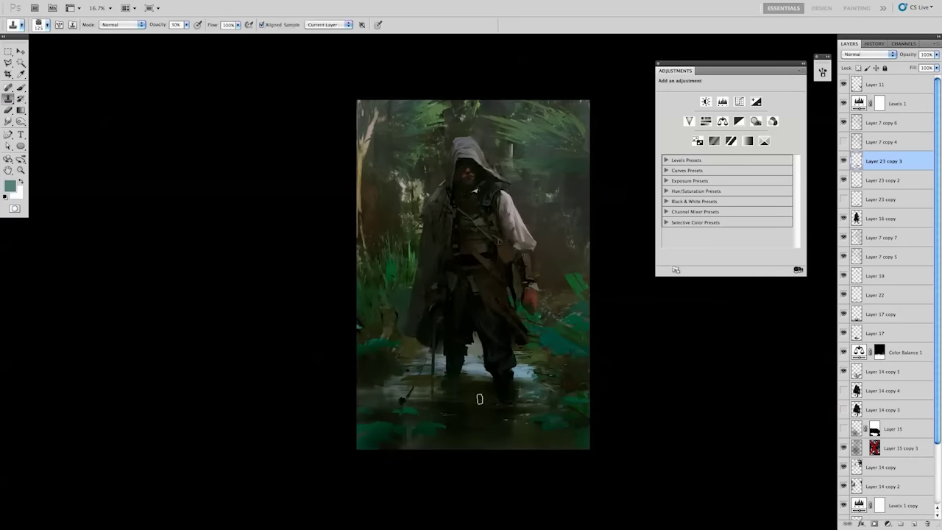
Set up a black brush at size 35, briefly trying the smudge and eraser tools.
{"action": "key", "text": "b"}
{"action": "key", "text": "d"}
{"action": "right_click", "coordinate": [451, 140]}
{"action": "key", "text": "Escape"}
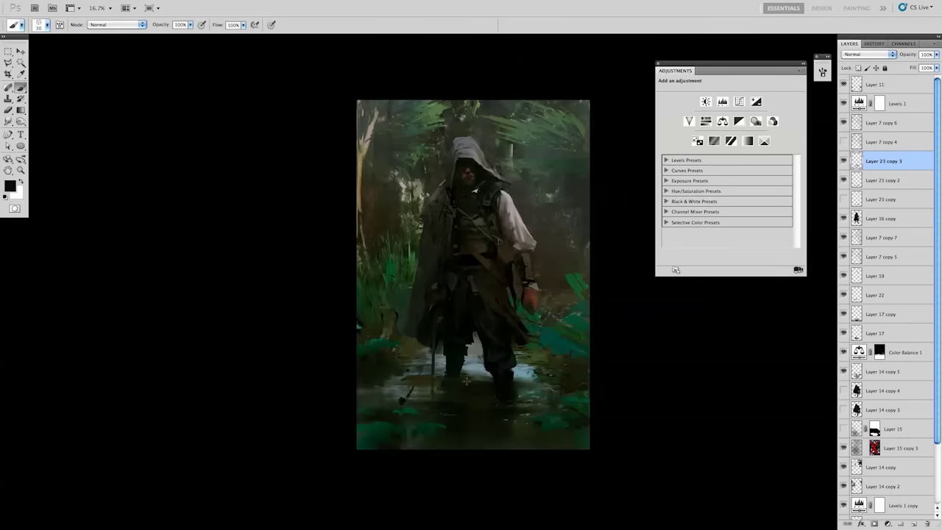
{"action": "key", "text": "bracketright"}
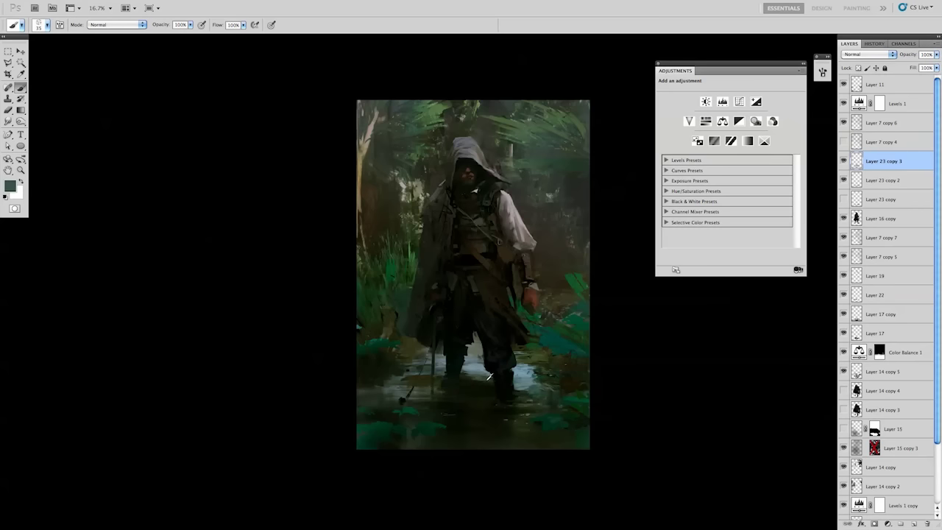
{"action": "key", "text": "r"}
{"action": "key", "text": "b"}
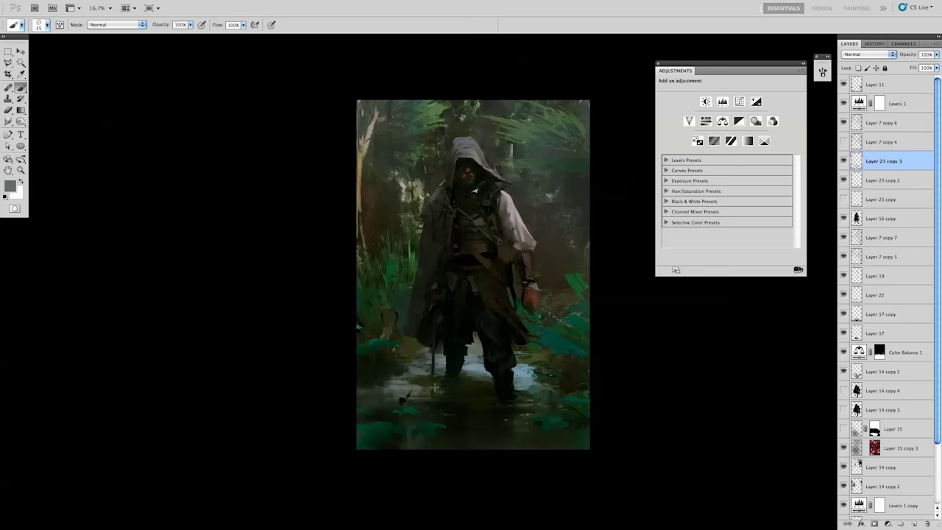
{"action": "key", "text": "e"}
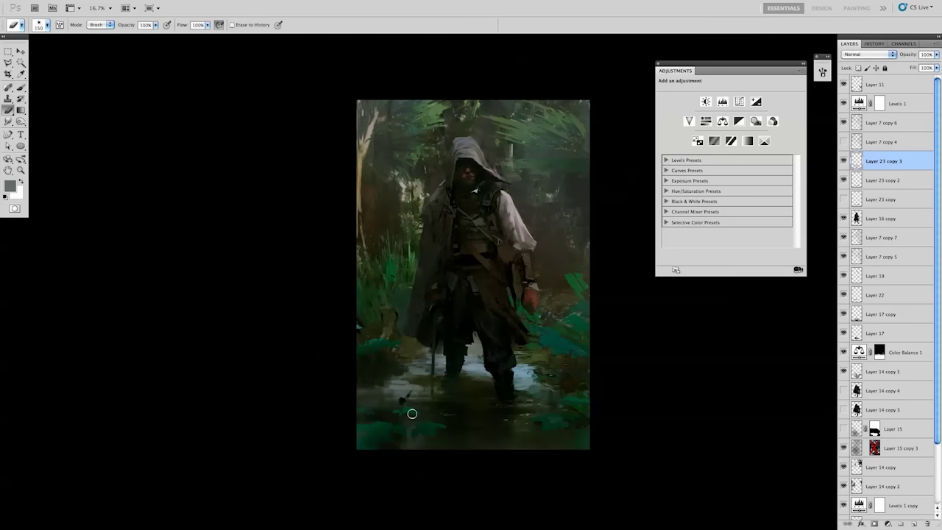
Delete Layer 23 copy 3 and Layer 23 copy 2.
{"action": "key", "text": "ctrl+e"}
{"action": "left_click", "coordinate": [843, 162]}
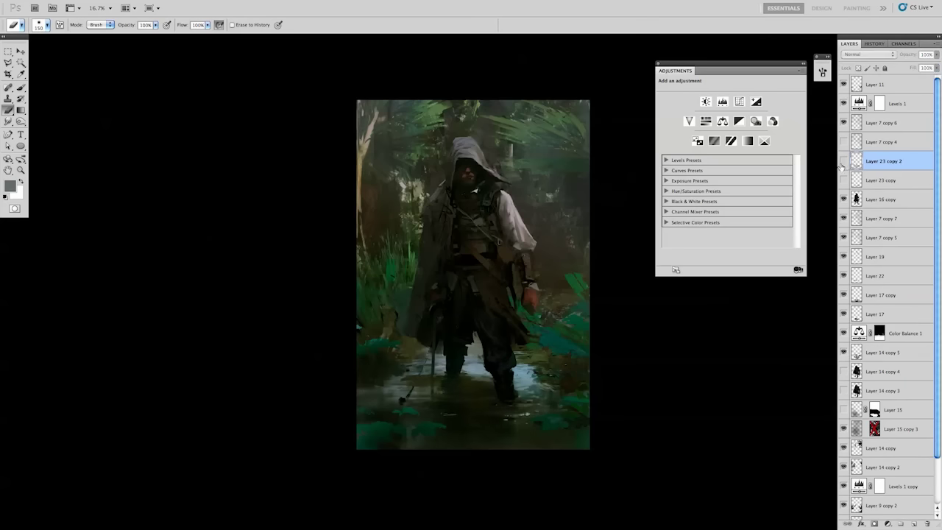
{"action": "key", "text": "ctrl+e"}
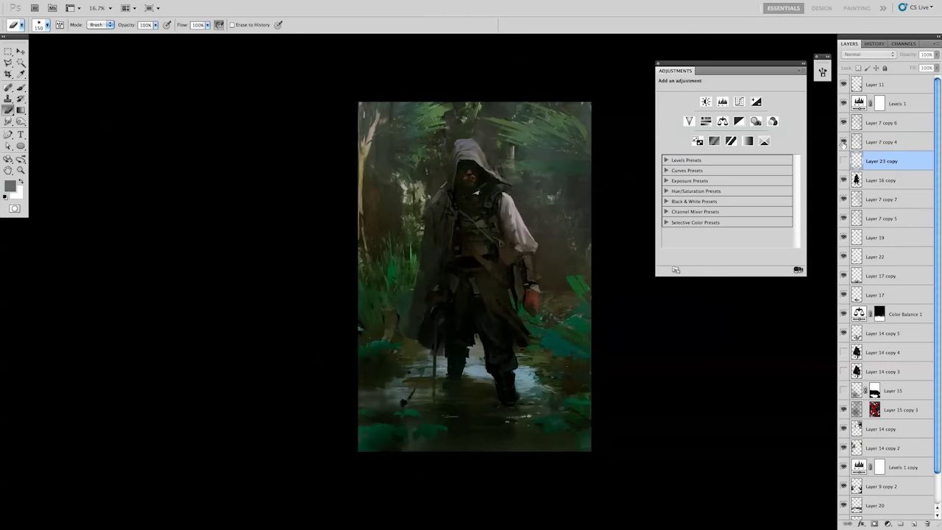
Delete Layer 22, merge Layer 17 copy into Layer 17, and add a new layer with Levels.
{"action": "left_click", "coordinate": [844, 261]}
{"action": "key", "text": "ctrl+e"}
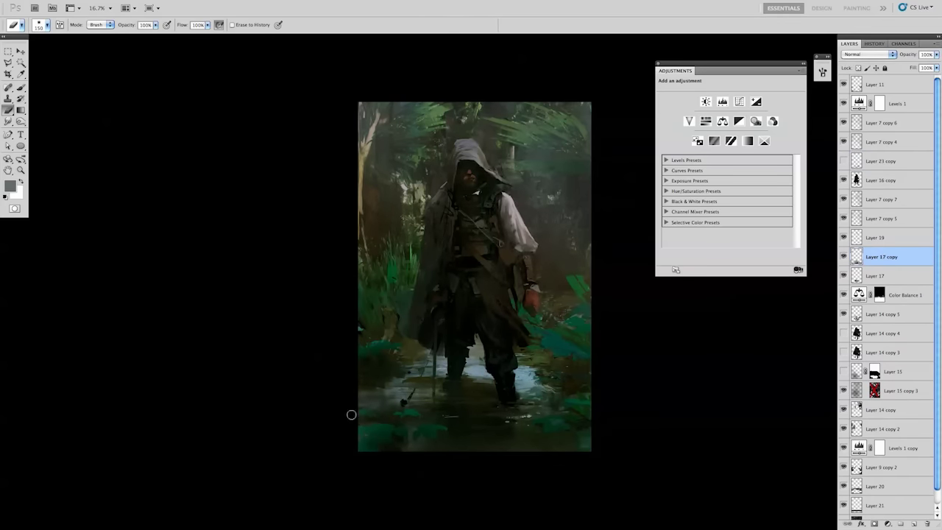
{"action": "key", "text": "ctrl+e"}
{"action": "left_click", "coordinate": [913, 524]}
{"action": "key", "text": "g"}
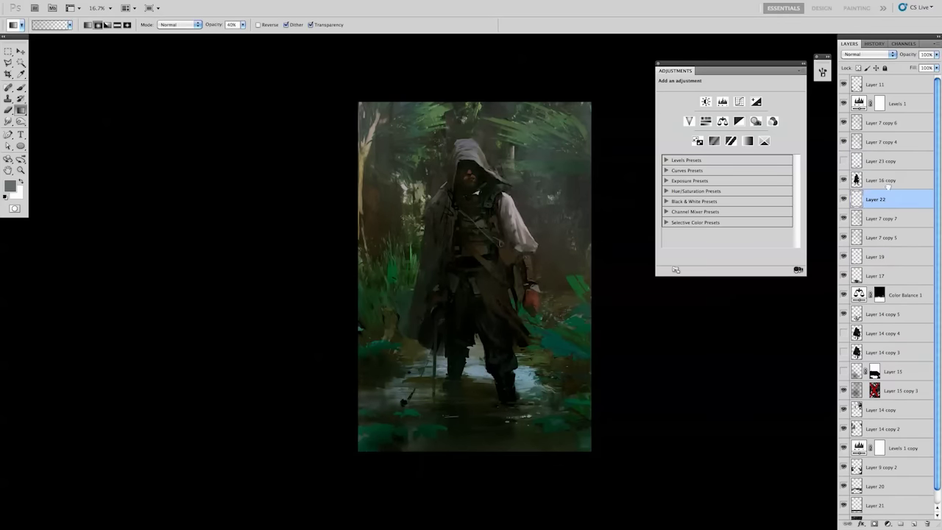
{"action": "key", "text": "ctrl+l"}
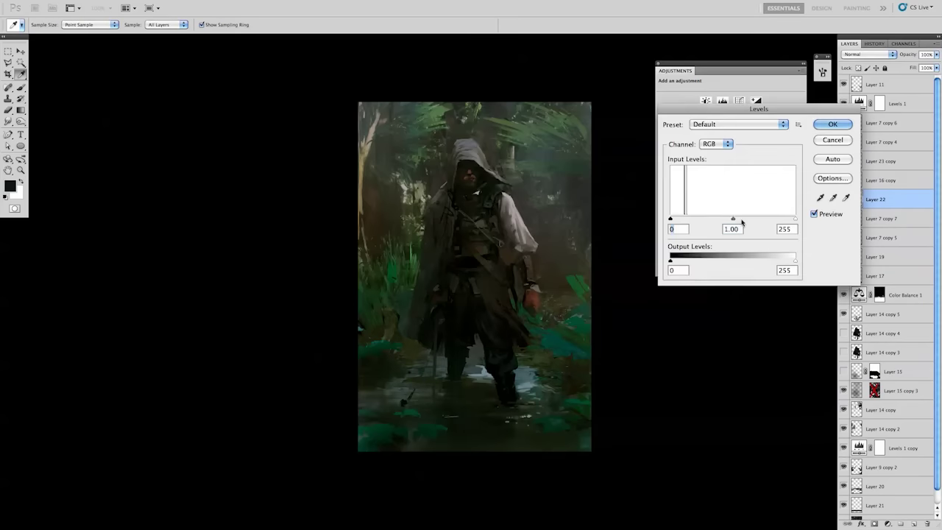
{"action": "key", "text": "Return"}
Move Layer 22 above Layer 23 copy and set it to Darken at 51% opacity.
{"action": "left_click_drag", "start_coordinate": [876, 199], "coordinate": [876, 159]}
{"action": "left_click", "coordinate": [869, 53]}
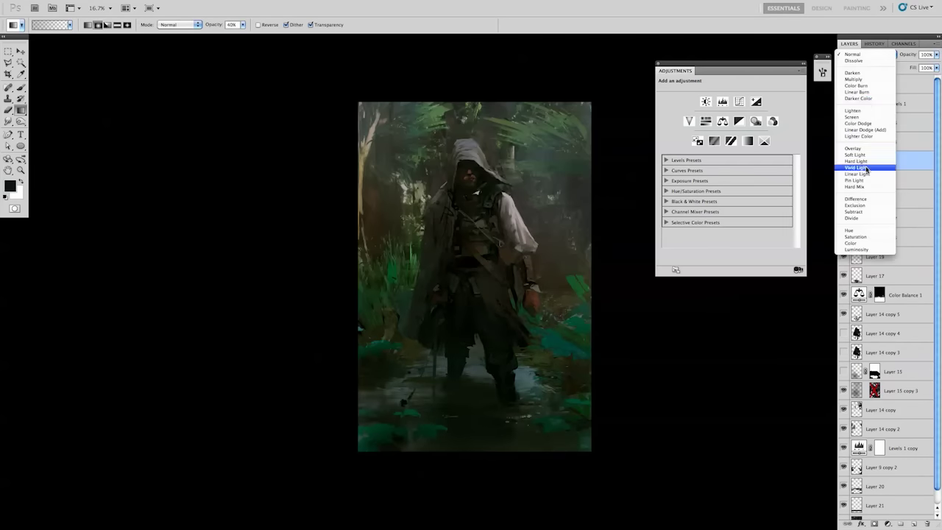
{"action": "left_click", "coordinate": [865, 166]}
{"action": "key", "text": "5"}
{"action": "key", "text": "1"}
{"action": "key", "text": "ctrl+l"}
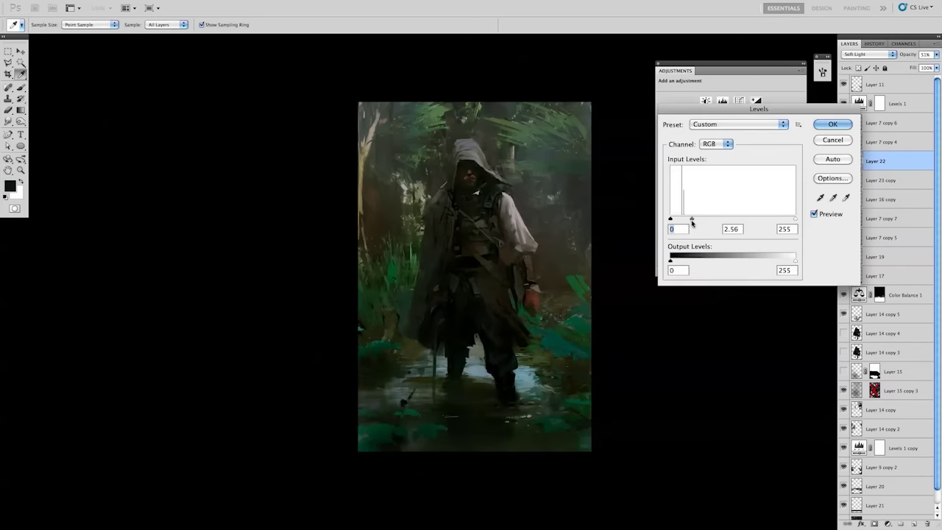
{"action": "key", "text": "Return"}
{"action": "key", "text": "g"}
{"action": "left_click", "coordinate": [868, 54]}
{"action": "left_click", "coordinate": [865, 22]}
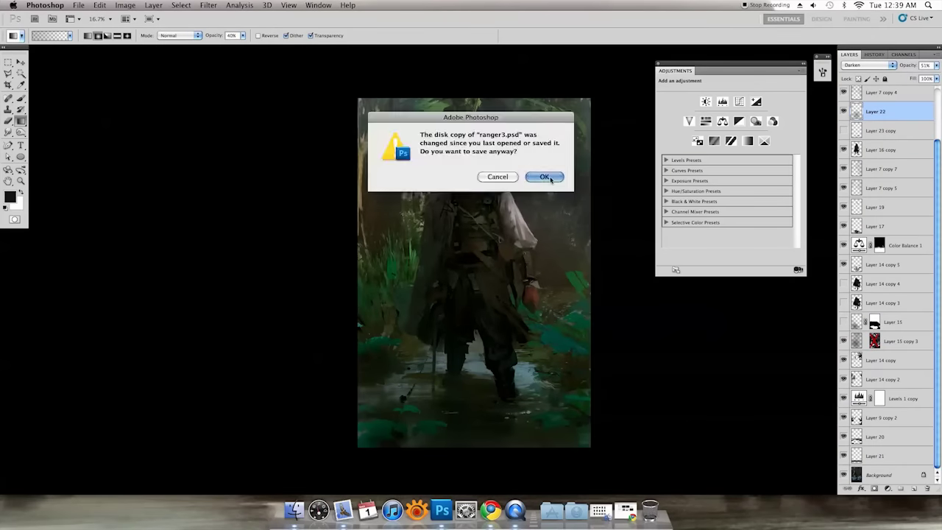
Confirm saving the painting, then select the Layer 7 copy 6 layer.
{"action": "left_click", "coordinate": [548, 178]}
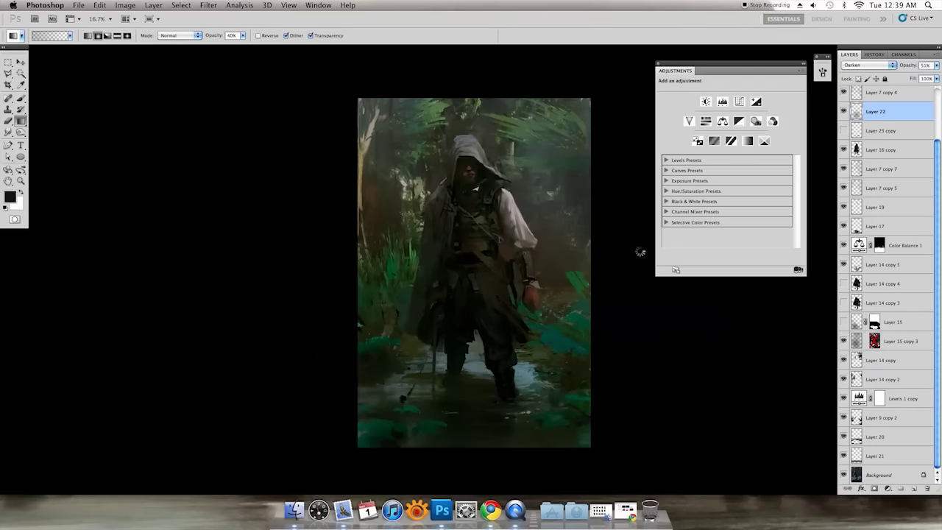
{"action": "scroll", "coordinate": [883, 295], "scroll_direction": "up", "scroll_amount": 1}
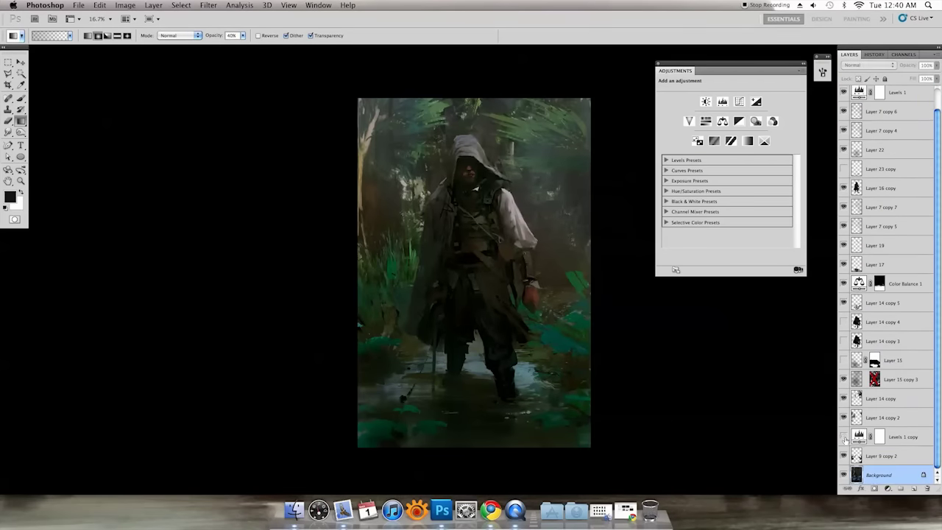
{"action": "left_click", "coordinate": [844, 399]}
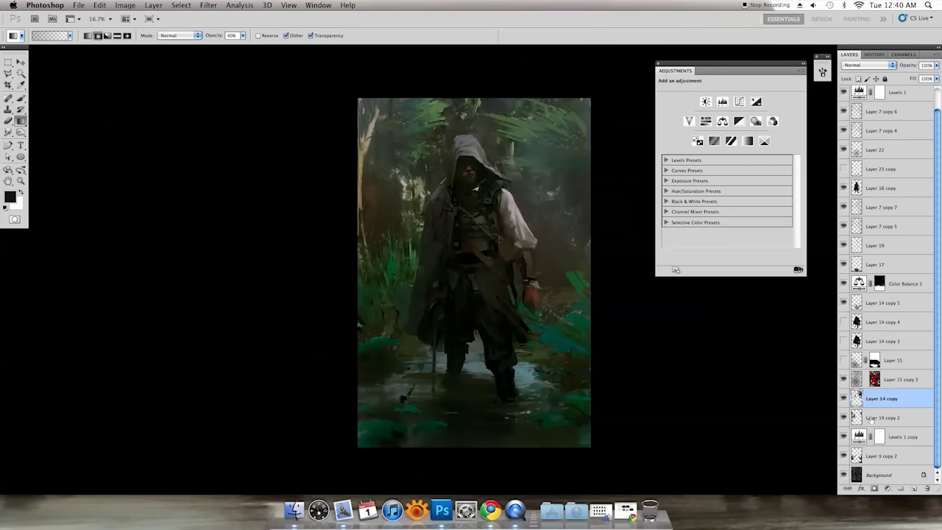
{"action": "left_click", "coordinate": [884, 380]}
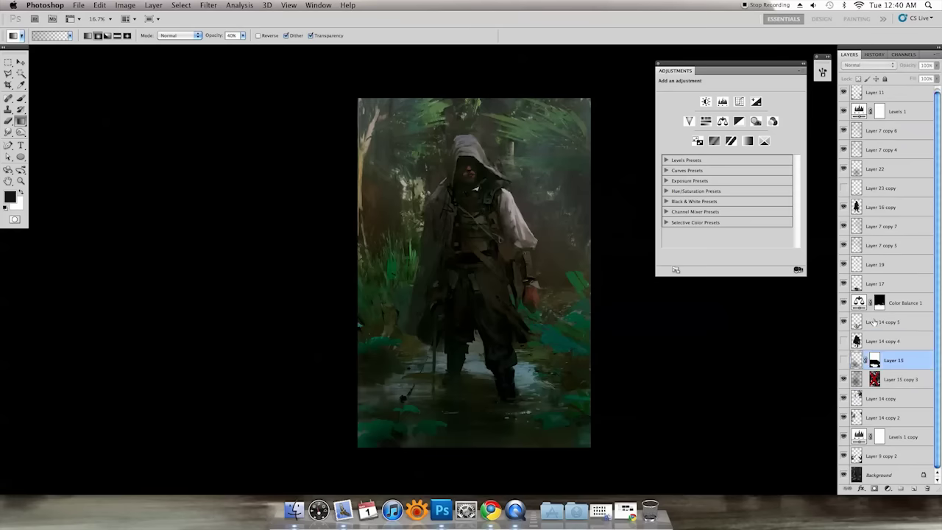
{"action": "left_click", "coordinate": [856, 191]}
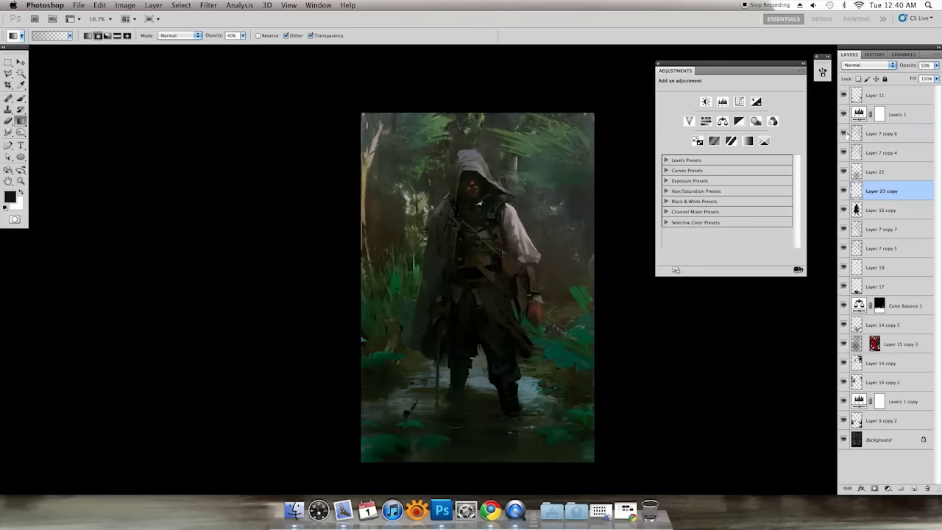
{"action": "left_click", "coordinate": [846, 133]}
Duplicate Layer 7 copy 6, shifting the light copy up-left and raising its bottom edge.
{"action": "key", "text": "ctrl+j"}
{"action": "key", "text": "v"}
{"action": "left_click_drag", "start_coordinate": [417, 97], "coordinate": [361, 227]}
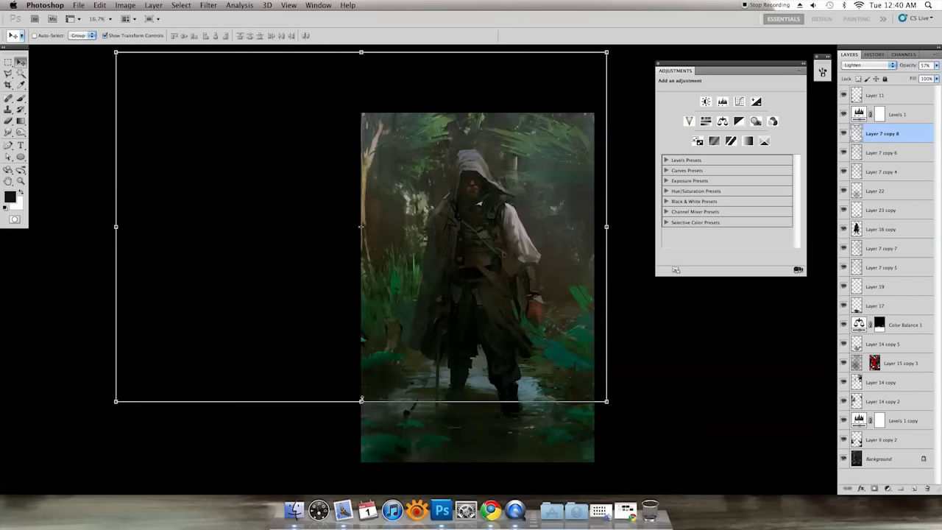
{"action": "left_click_drag", "start_coordinate": [360, 400], "coordinate": [361, 326]}
{"action": "key", "text": "m"}
{"action": "key", "text": "ctrl+minus"}
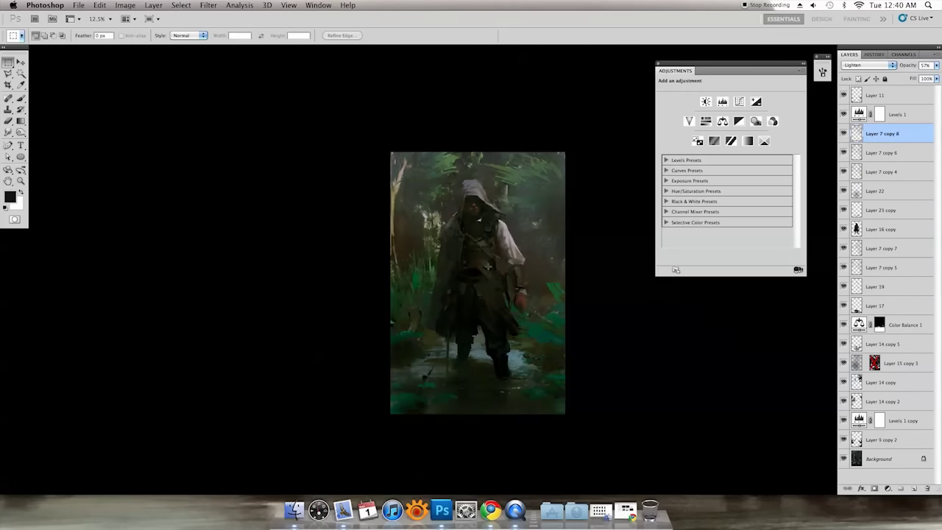
{"action": "key", "text": "ctrl+plus"}
{"action": "key", "text": "ctrl+plus"}
Duplicate Layer 9 copy 2, move it to the top, clip it to Layer 11, and stretch it over the lower image.
{"action": "left_click", "coordinate": [875, 95]}
{"action": "key", "text": "ctrl+minus"}
{"action": "key", "text": "ctrl+minus"}
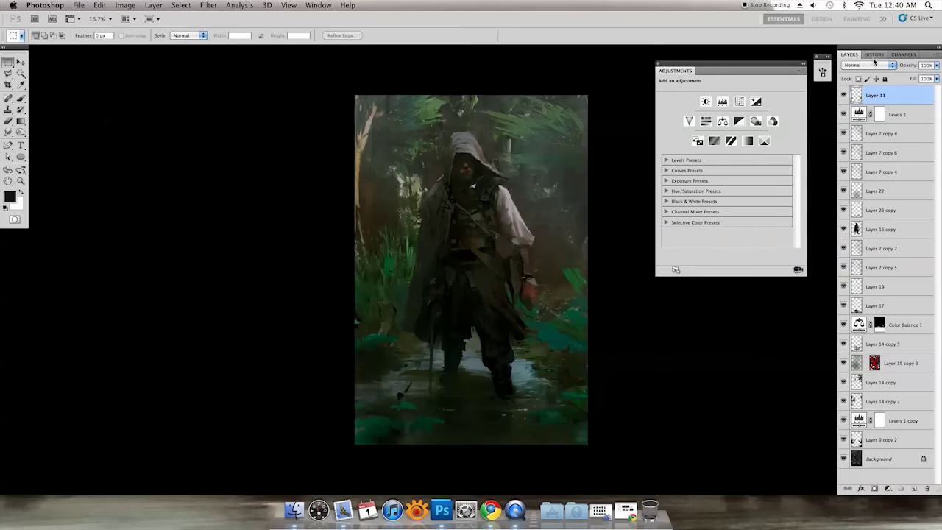
{"action": "left_click", "coordinate": [881, 439]}
{"action": "key", "text": "ctrl+j"}
{"action": "key", "text": "ctrl+shift+bracketright"}
{"action": "key", "text": "ctrl+alt+g"}
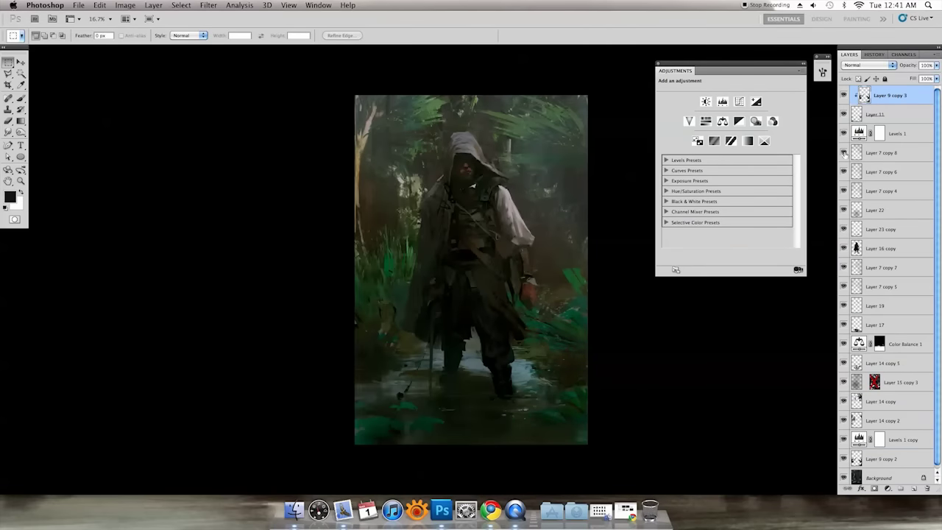
{"action": "key", "text": "v"}
{"action": "left_click_drag", "start_coordinate": [505, 432], "coordinate": [532, 448]}
Lower the copy's opacity and stretch the flipped Layer 11 copy across the painting's bottom.
{"action": "key", "text": "e"}
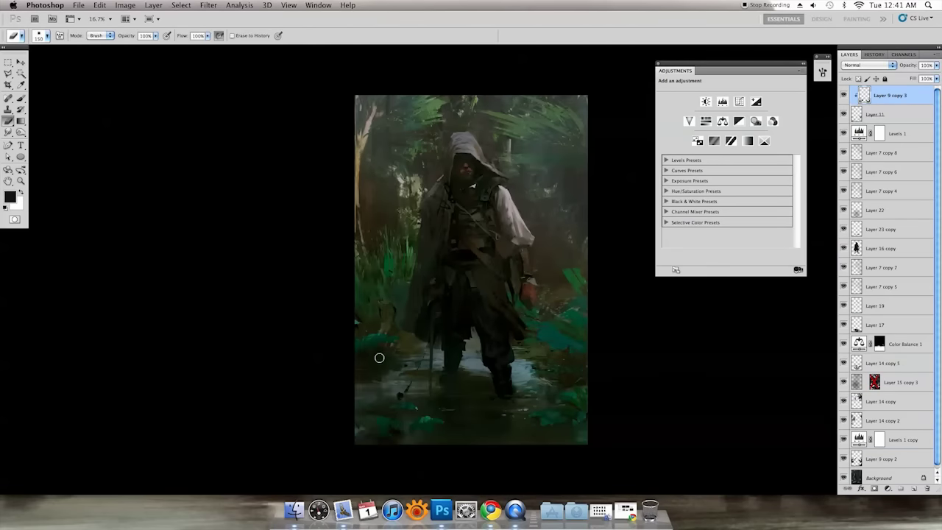
{"action": "right_click", "coordinate": [447, 106]}
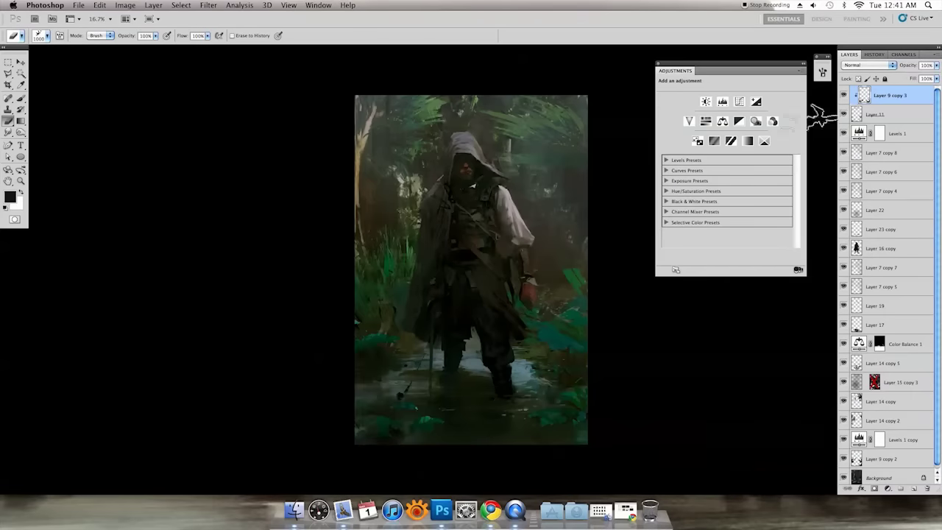
{"action": "left_click_drag", "start_coordinate": [937, 65], "coordinate": [918, 77]}
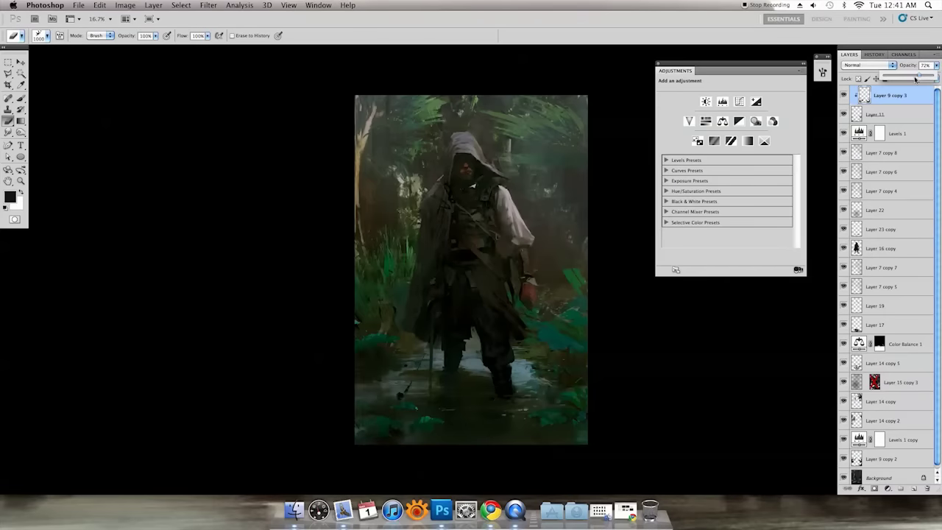
{"action": "key", "text": "f"}
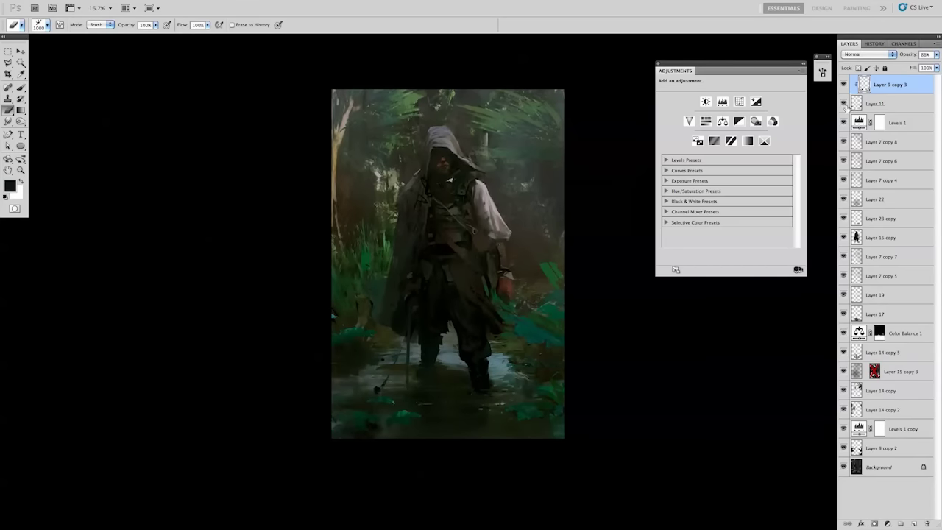
{"action": "key", "text": "ctrl+t"}
{"action": "mouse_move", "coordinate": [449, 368]}
{"action": "left_mouse_down"}
{"action": "mouse_move", "coordinate": [618, 421]}
{"action": "mouse_move", "coordinate": [542, 473]}
{"action": "left_mouse_up"}
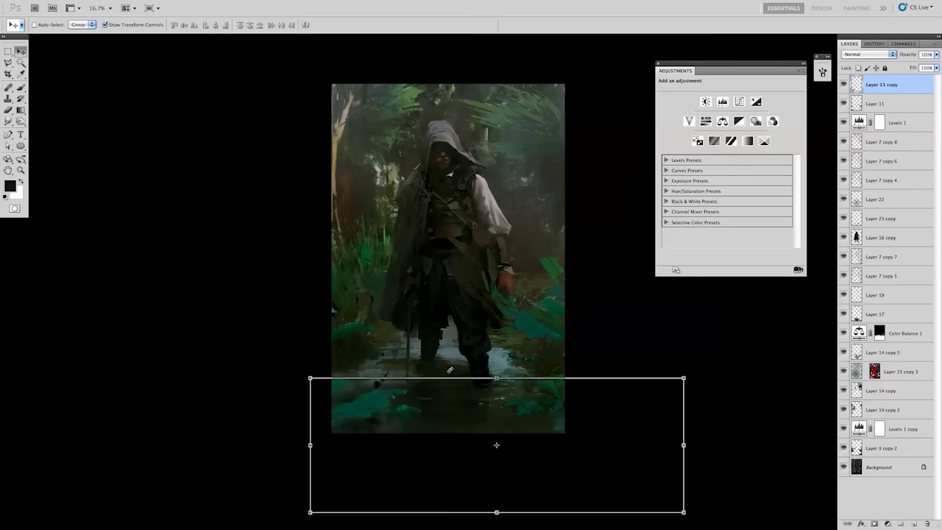
Commit the transform, then briefly try the burn, smudge and Levels tools.
{"action": "key", "text": "Return"}
{"action": "key", "text": "o"}
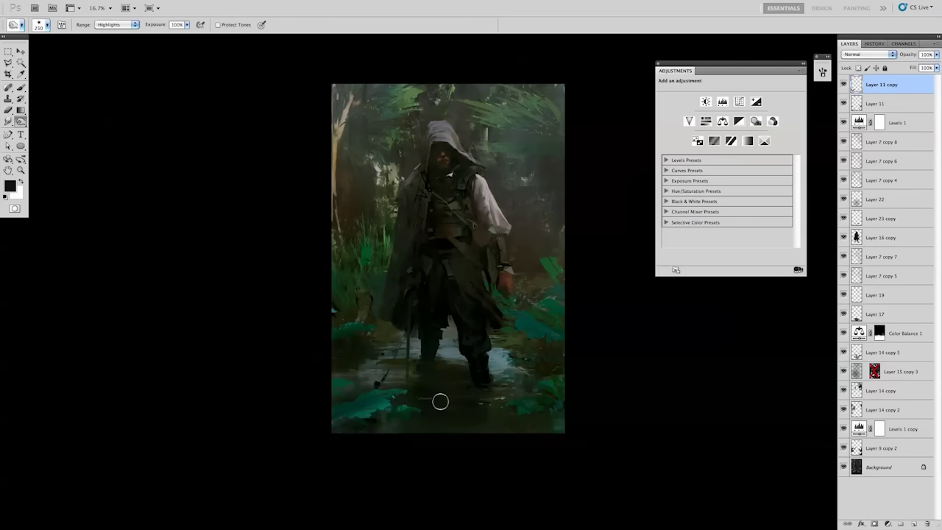
{"action": "key", "text": "r"}
{"action": "key", "text": "ctrl+l"}
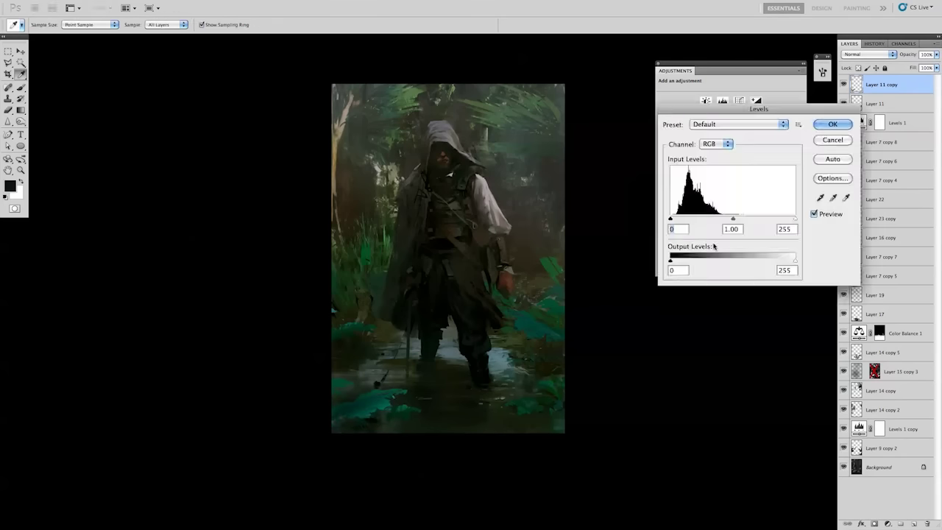
{"action": "key", "text": "Escape"}
Try a Hue/Saturation change with saturation +23 on the Blues, then dismiss it.
{"action": "key", "text": "ctrl+u"}
{"action": "mouse_move", "coordinate": [738, 239]}
{"action": "left_mouse_down"}
{"action": "mouse_move", "coordinate": [749, 240]}
{"action": "mouse_move", "coordinate": [751, 210]}
{"action": "mouse_move", "coordinate": [731, 210]}
{"action": "left_mouse_up"}
{"action": "left_click", "coordinate": [694, 179]}
{"action": "left_click", "coordinate": [682, 224]}
{"action": "left_click", "coordinate": [703, 180]}
{"action": "key", "text": "Escape"}
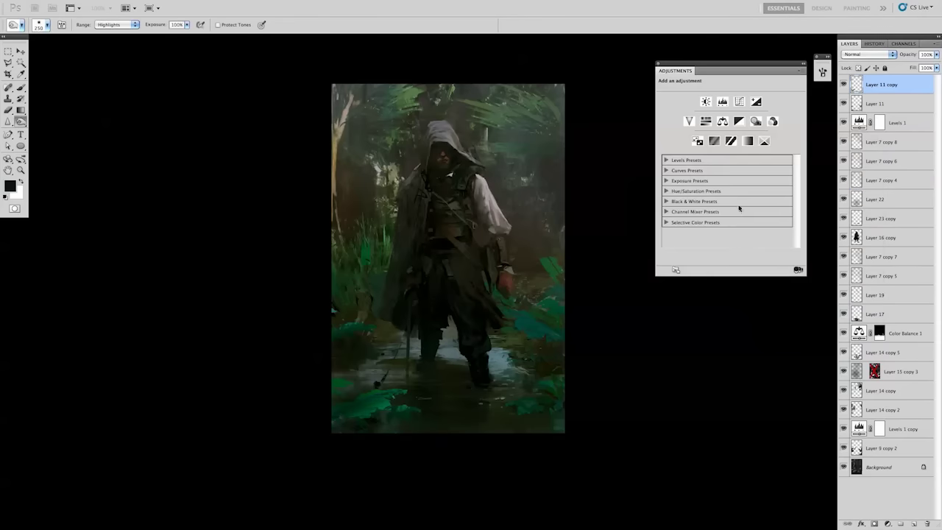
{"action": "key", "text": "ctrl+u"}
{"action": "key", "text": "Escape"}
Remove the old Layer 11 copy, duplicate Layer 11 again, and move the copy below it.
{"action": "key", "text": "e"}
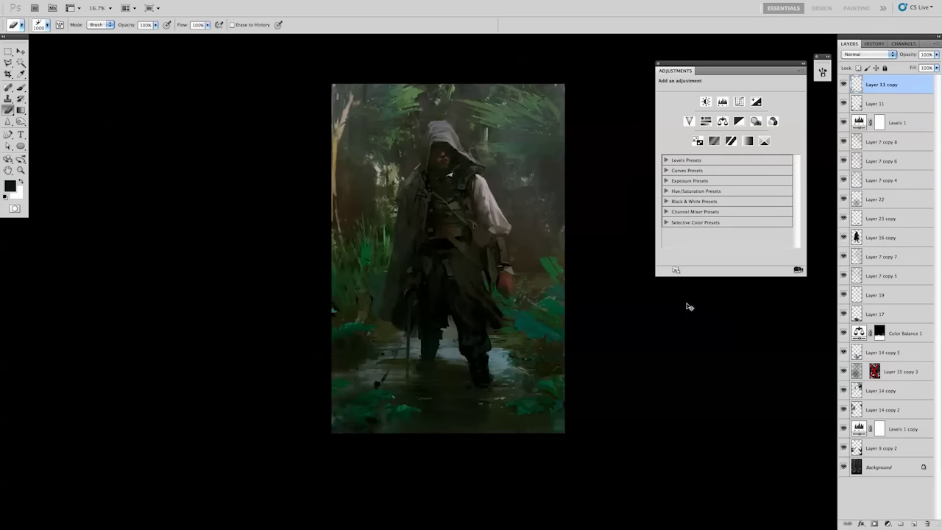
{"action": "key", "text": "ctrl+e"}
{"action": "key", "text": "ctrl+bracketleft"}
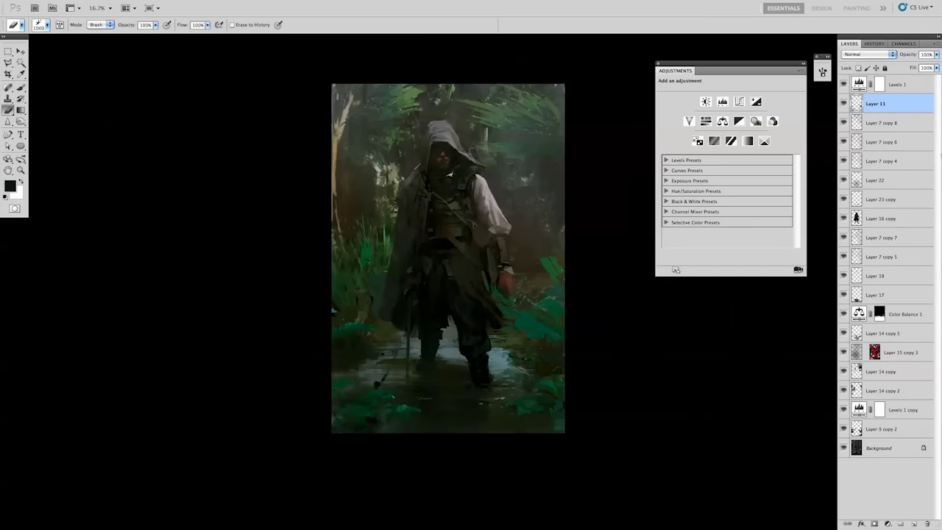
{"action": "key", "text": "ctrl+j"}
{"action": "key", "text": "v"}
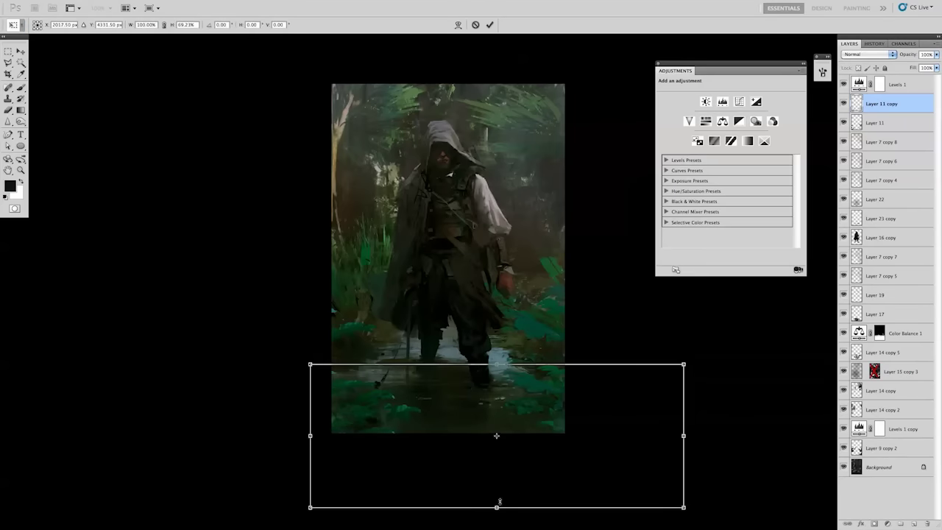
{"action": "left_click_drag", "start_coordinate": [893, 134], "coordinate": [893, 133]}
Resize and skew the Layer 11 copy strip along the painting's bottom, then deselect.
{"action": "key", "text": "ctrl+l"}
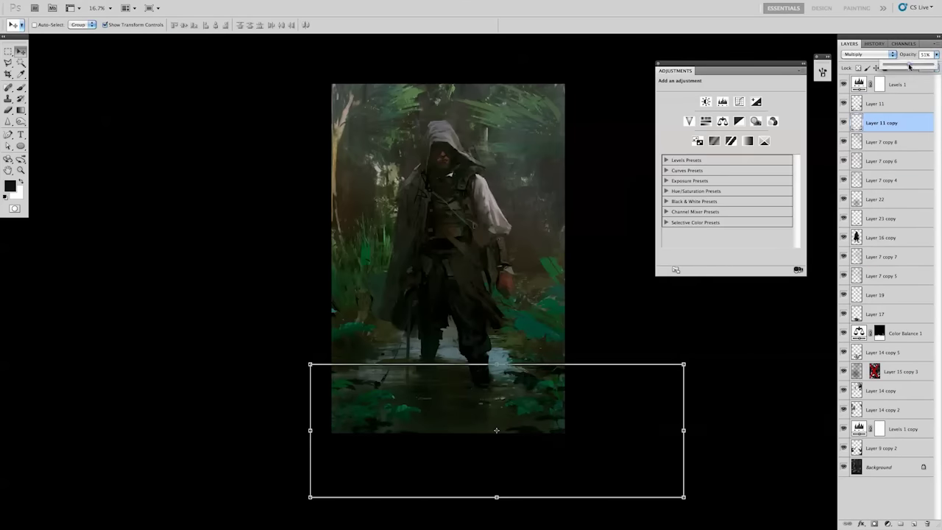
{"action": "mouse_move", "coordinate": [498, 484]}
{"action": "left_mouse_down"}
{"action": "mouse_move", "coordinate": [581, 416]}
{"action": "mouse_move", "coordinate": [576, 437]}
{"action": "mouse_move", "coordinate": [563, 437]}
{"action": "left_mouse_up"}
{"action": "key", "text": "Return"}
{"action": "key", "text": "r"}
{"action": "key", "text": "ctrl+t"}
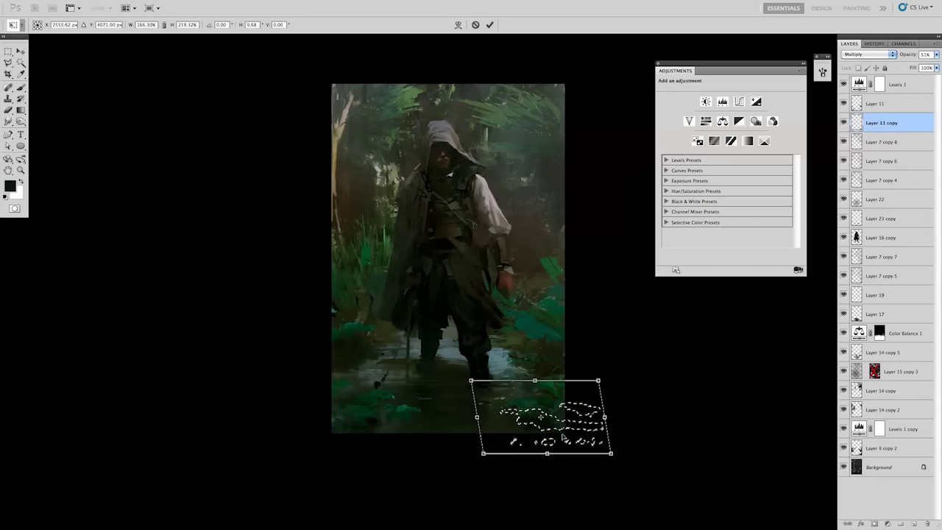
{"action": "key", "text": "Return"}
{"action": "key", "text": "ctrl+d"}
{"action": "key", "text": "b"}
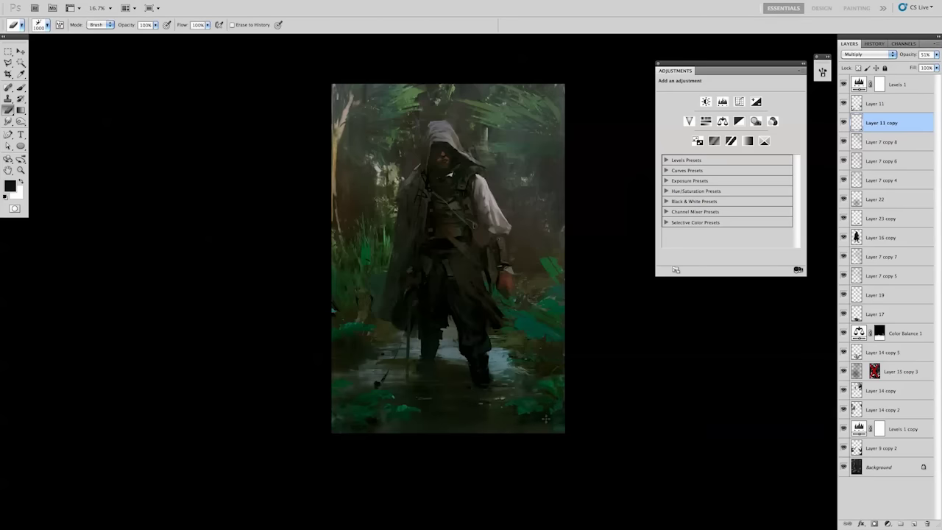
Try a new layer moved to the canvas bottom, then cancel and undo it.
{"action": "key", "text": "ctrl+k"}
{"action": "key", "text": "Escape"}
{"action": "key", "text": "ctrl+j"}
{"action": "key", "text": "ctrl+t"}
{"action": "left_click_drag", "start_coordinate": [521, 416], "coordinate": [368, 423]}
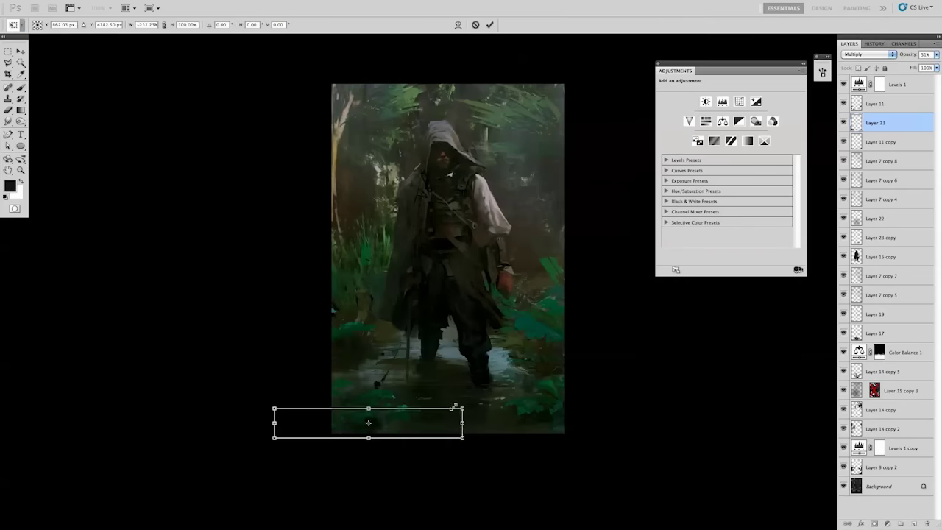
{"action": "key", "text": "Escape"}
{"action": "key", "text": "b"}
{"action": "key", "text": "ctrl+z"}
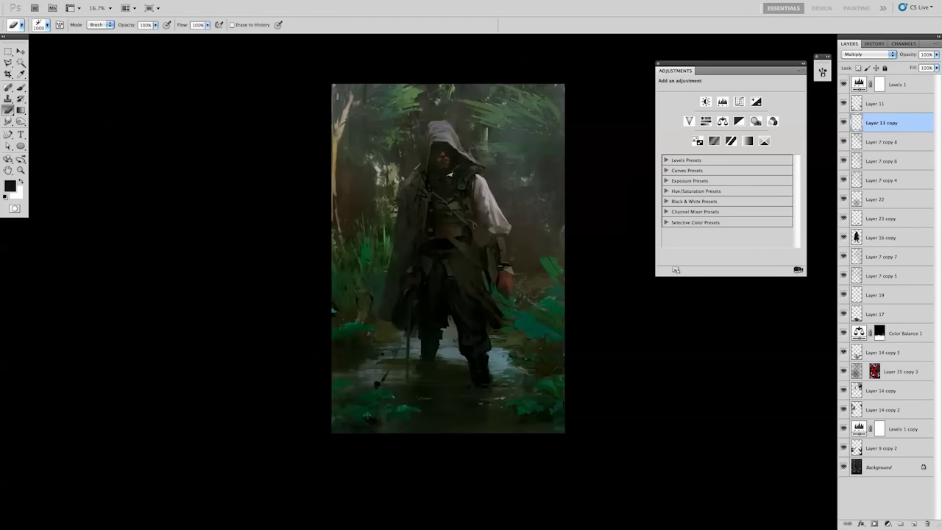
Toggle Layer 9 copy 2 visibility to compare, then select Layer 17.
{"action": "left_click", "coordinate": [844, 448]}
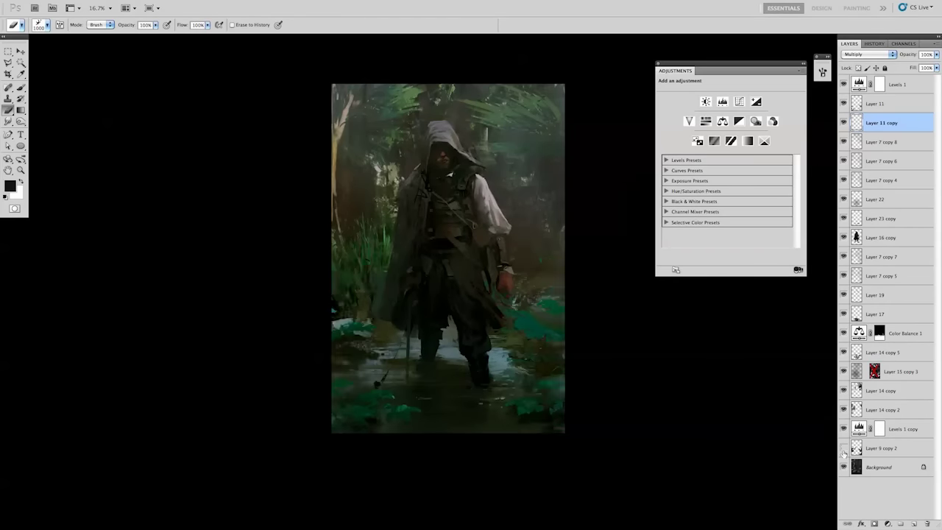
{"action": "left_click", "coordinate": [843, 447]}
{"action": "left_click", "coordinate": [879, 313]}
{"action": "left_click", "coordinate": [7, 121]}
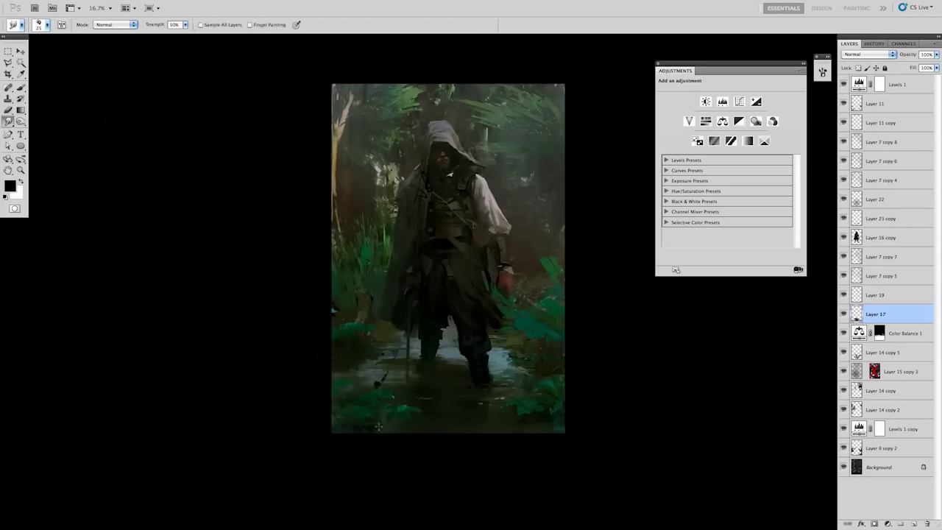
Add a new gradient layer clipped above Layer 11.
{"action": "key", "text": "b"}
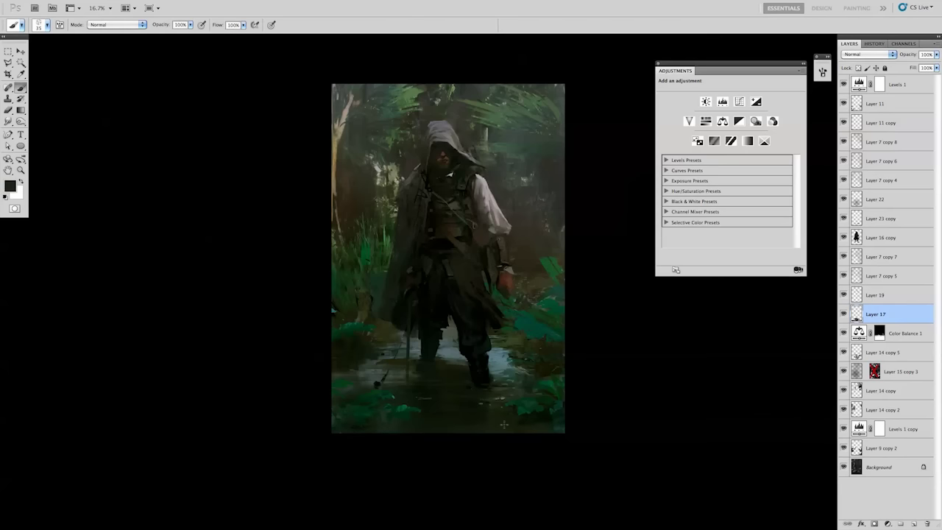
{"action": "left_click", "coordinate": [876, 103]}
{"action": "key", "text": "o"}
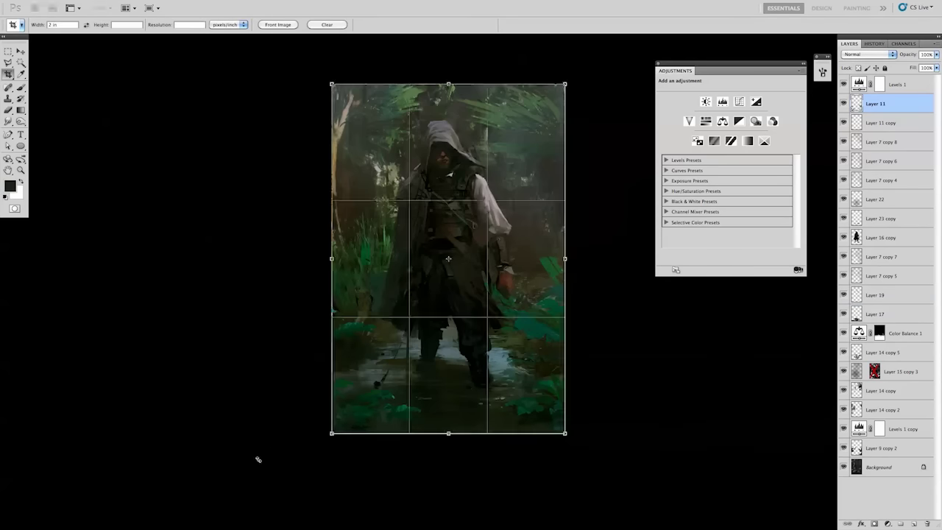
{"action": "key", "text": "g"}
{"action": "key", "text": "ctrl+shift+alt+n"}
{"action": "key", "text": "ctrl+shift+alt+e"}
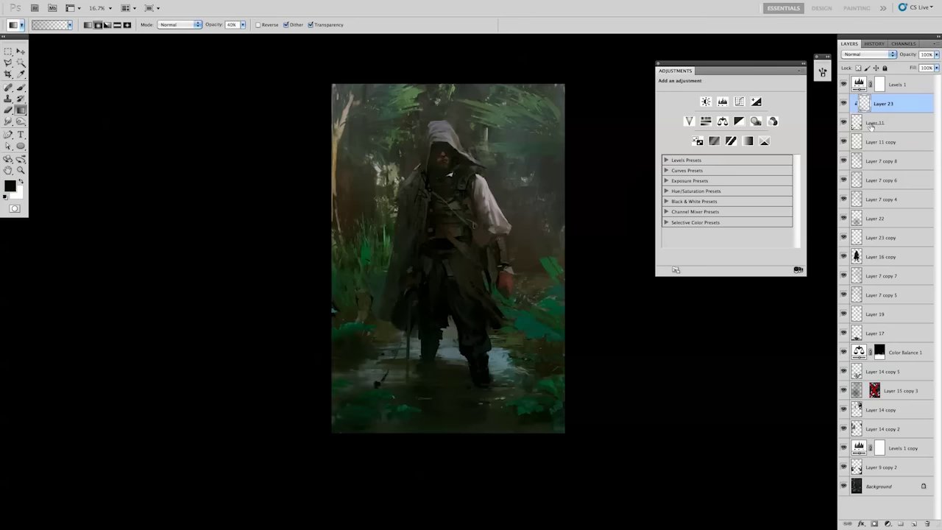
Shift the gradient layer's hue by +49 and raise its lightness to +12.
{"action": "key", "text": "ctrl+u"}
{"action": "left_click_drag", "start_coordinate": [737, 211], "coordinate": [762, 216]}
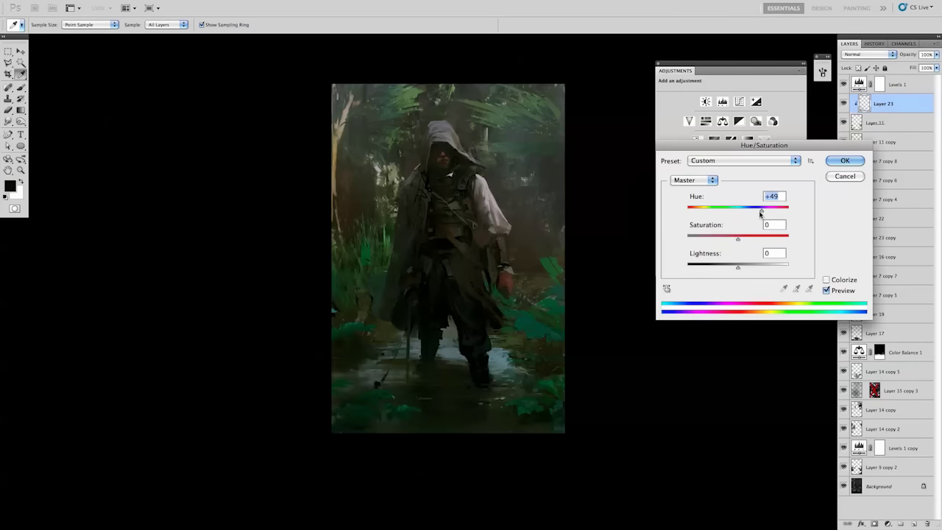
{"action": "left_click_drag", "start_coordinate": [739, 267], "coordinate": [743, 270]}
{"action": "key", "text": "Return"}
{"action": "key", "text": "g"}
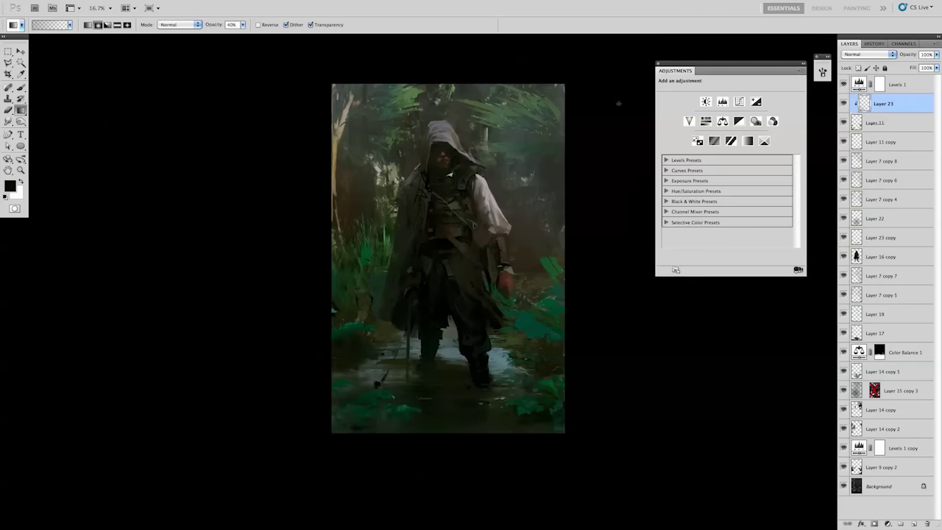
Select Layer 16 copy, pick a smaller brush preset, and add empty Layer 24 above it.
{"action": "left_click", "coordinate": [881, 256]}
{"action": "scroll", "coordinate": [455, 193], "scroll_direction": "up", "scroll_amount": 2}
{"action": "key", "text": "b"}
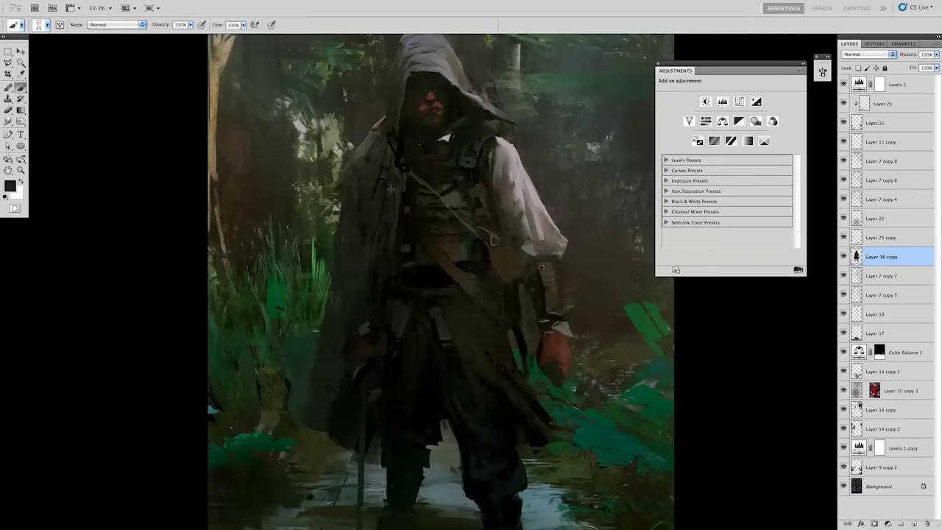
{"action": "right_click", "coordinate": [425, 186]}
{"action": "scroll", "coordinate": [760, 452], "scroll_direction": "down", "scroll_amount": 3}
{"action": "double_click", "coordinate": [765, 432]}
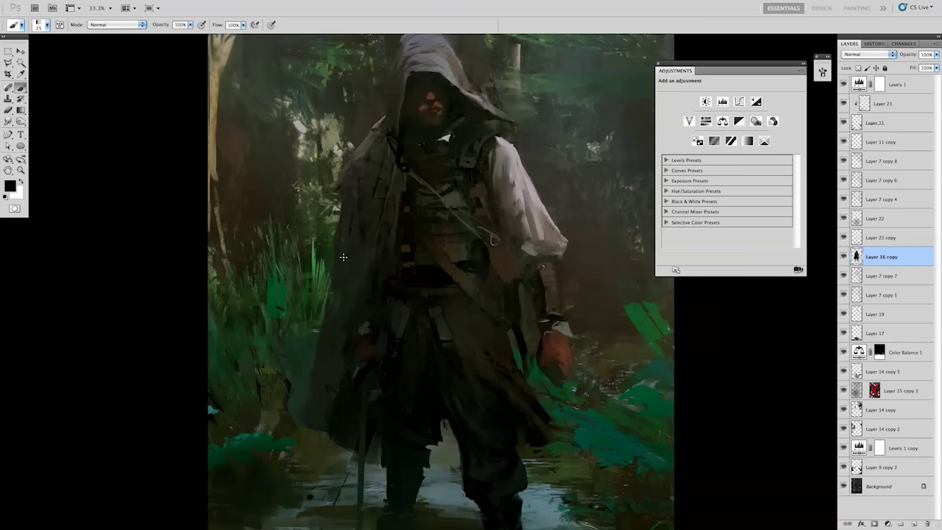
{"action": "key", "text": "bracketright"}
{"action": "key", "text": "ctrl+shift+alt+n"}
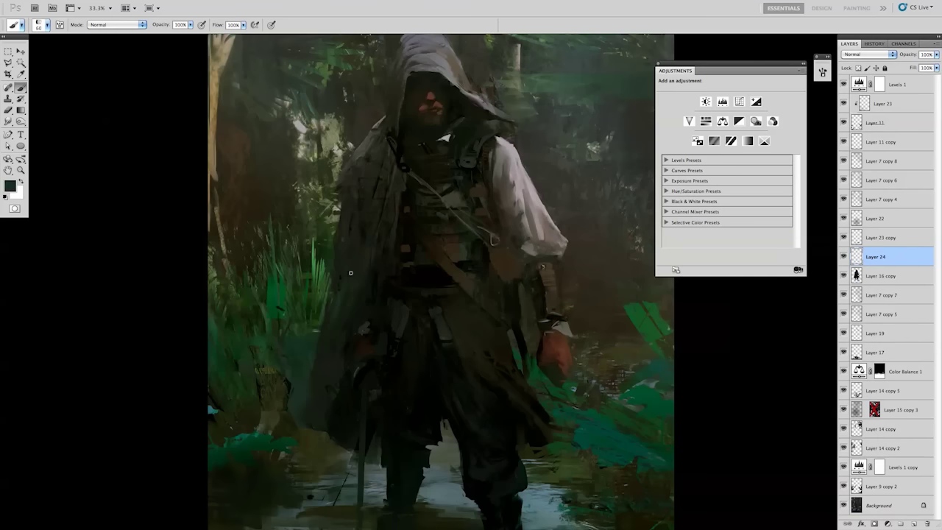
Paint a stroke on Layer 24 and commit a quick transform of it.
{"action": "left_click_drag", "start_coordinate": [318, 380], "coordinate": [332, 251]}
{"action": "key", "text": "ctrl+minus"}
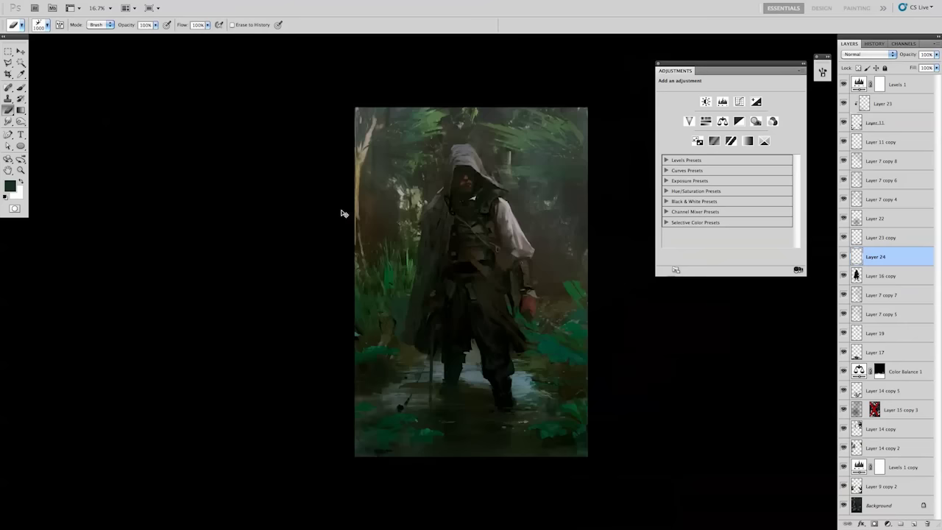
{"action": "key", "text": "ctrl+t"}
{"action": "key", "text": "Return"}
{"action": "key", "text": "r"}
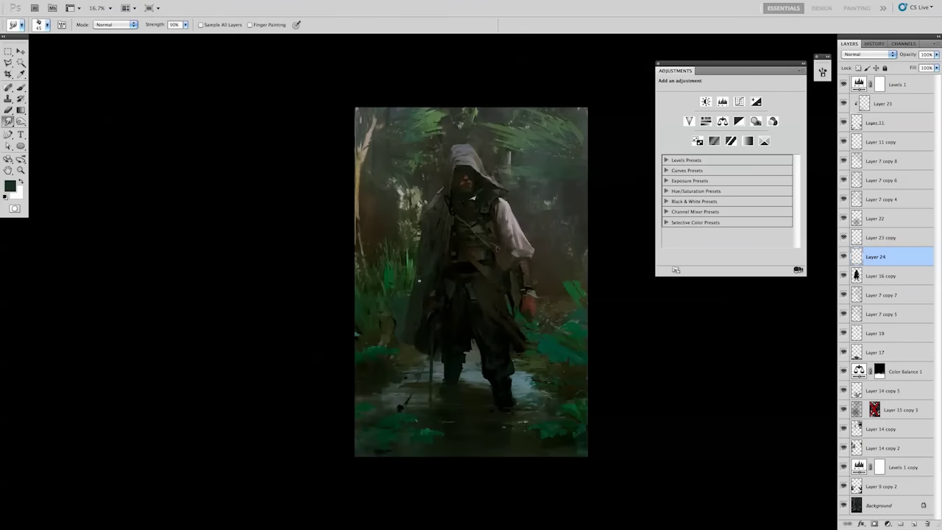
{"action": "key", "text": "b"}
Zoom and pan to frame the wanderer's hood.
{"action": "key", "text": "ctrl+plus"}
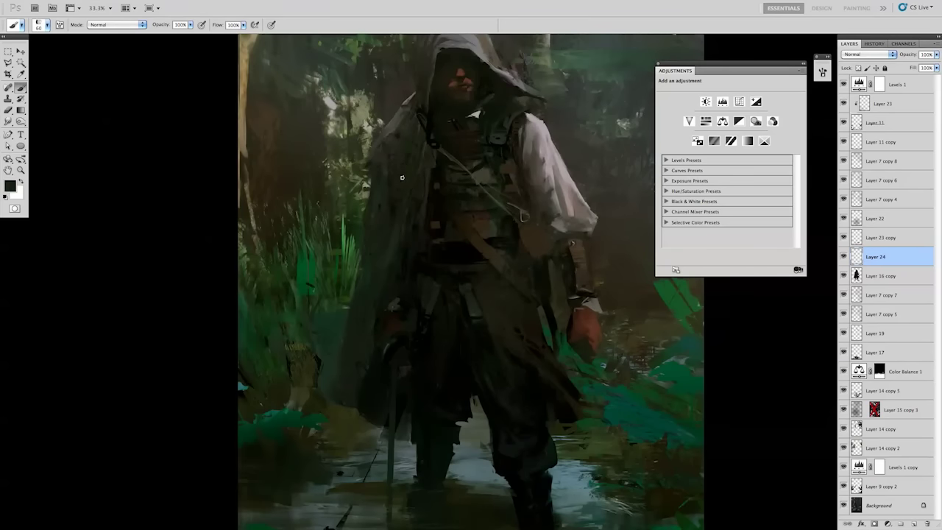
{"action": "key", "text": "r"}
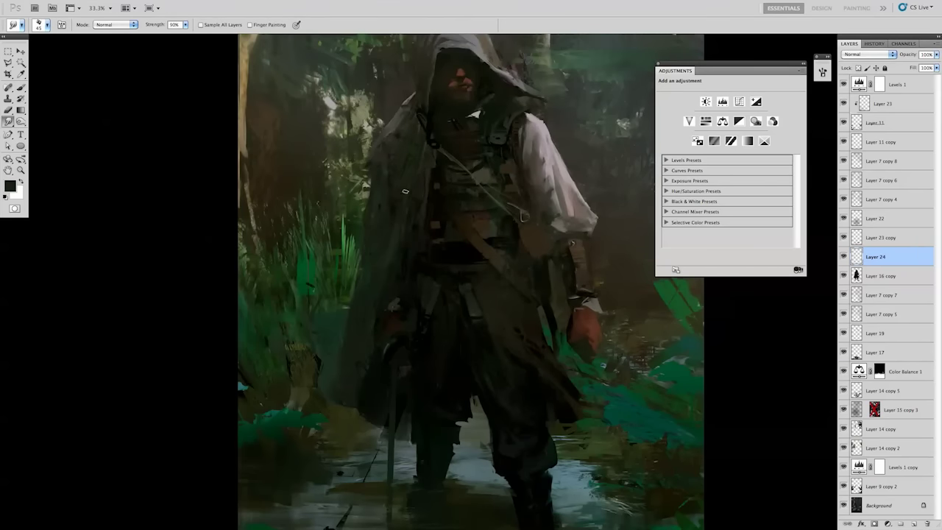
{"action": "key", "text": "b"}
{"action": "left_click_drag", "start_coordinate": [421, 102], "coordinate": [413, 165]}
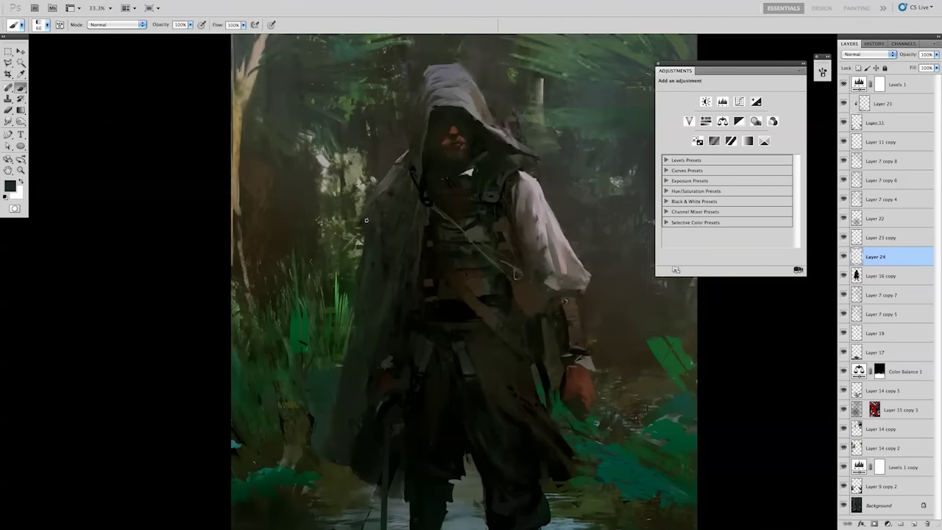
{"action": "key", "text": "ctrl+minus"}
{"action": "key", "text": "ctrl+minus"}
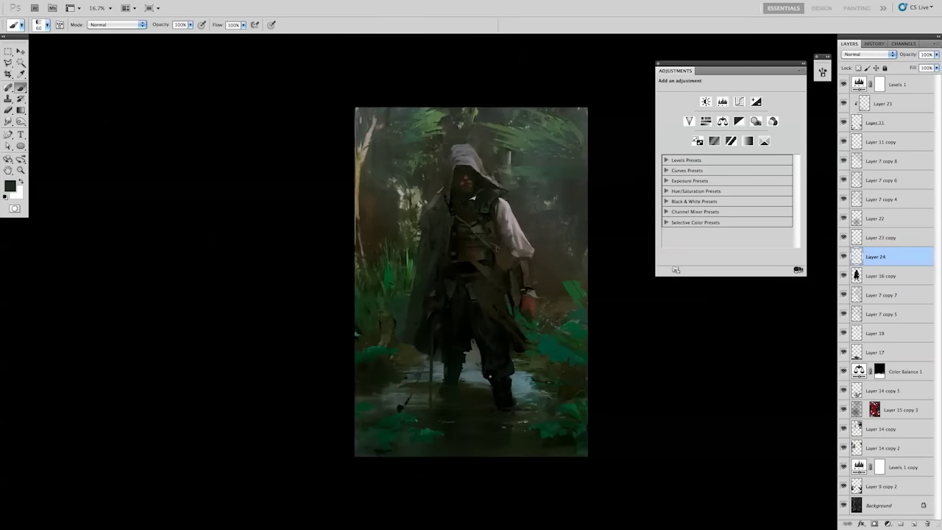
{"action": "key", "text": "ctrl+plus"}
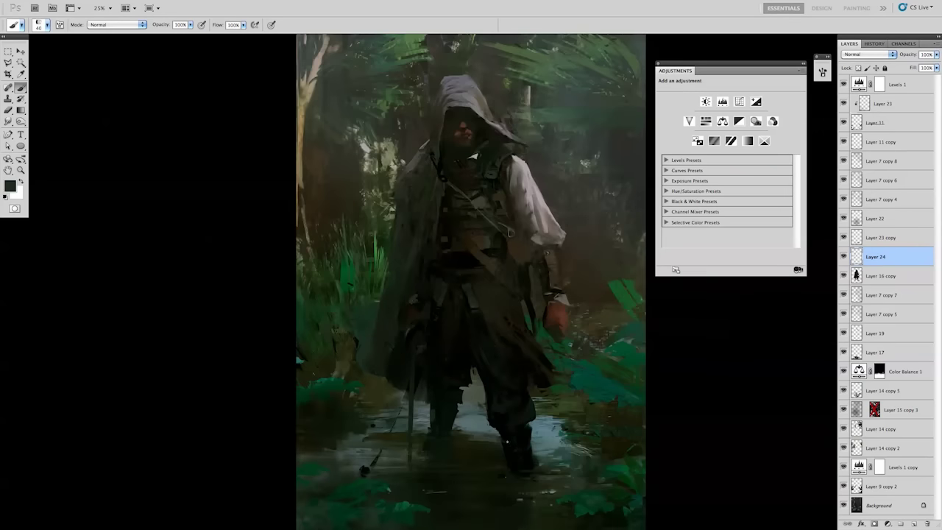
Sample a colour from the painting and choose a different brush preset.
{"action": "left_click", "coordinate": [526, 455], "text": "alt"}
{"action": "key", "text": "r"}
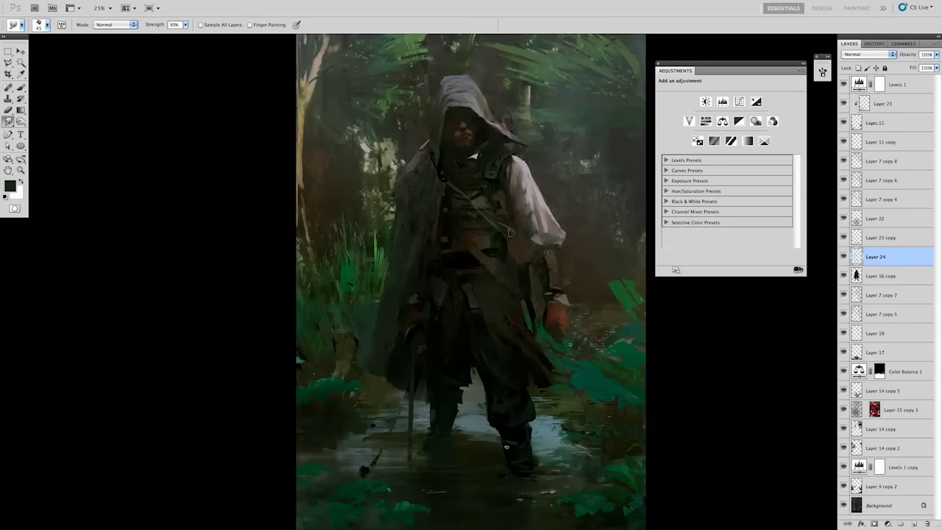
{"action": "key", "text": "b"}
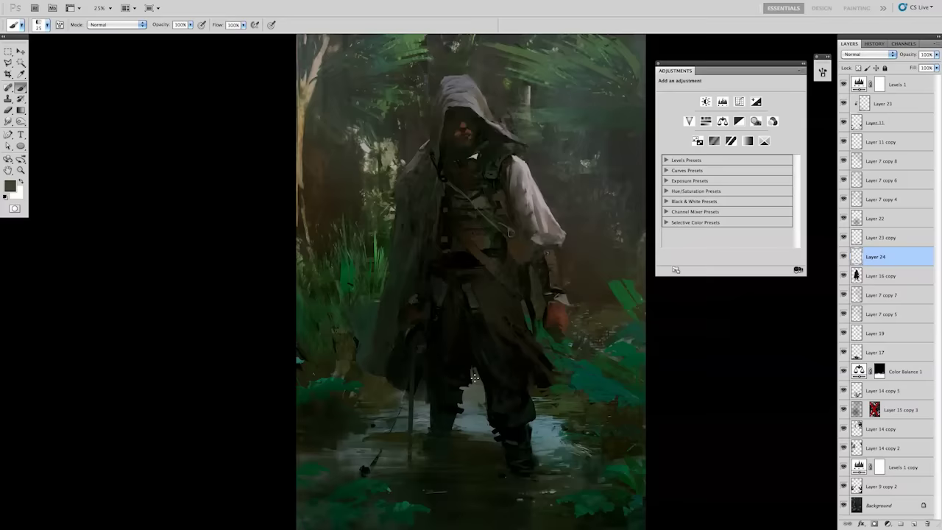
{"action": "key", "text": "ctrl+minus"}
{"action": "key", "text": "ctrl+plus"}
{"action": "key", "text": "ctrl+plus"}
{"action": "right_click", "coordinate": [803, 298]}
{"action": "double_click", "coordinate": [803, 298]}
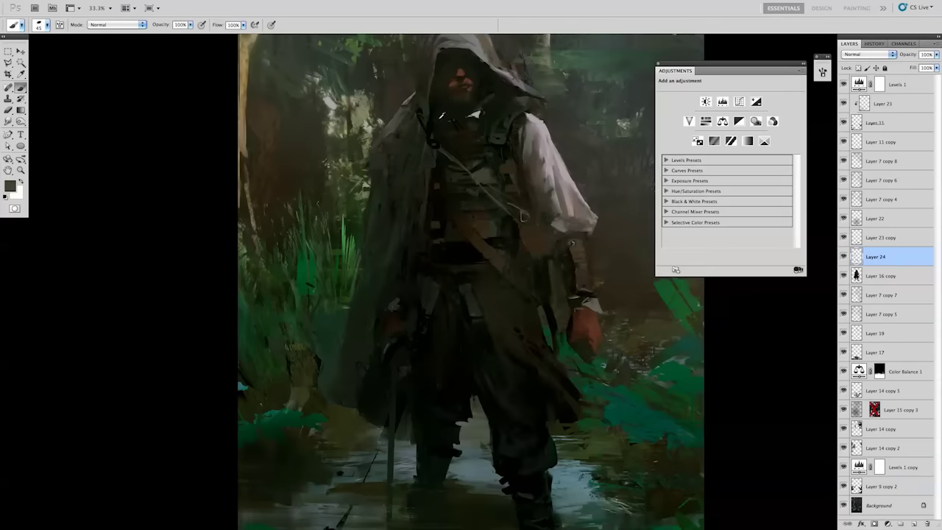
Paint small white highlights on the collar and right sleeve.
{"action": "left_click_drag", "start_coordinate": [452, 141], "coordinate": [439, 186]}
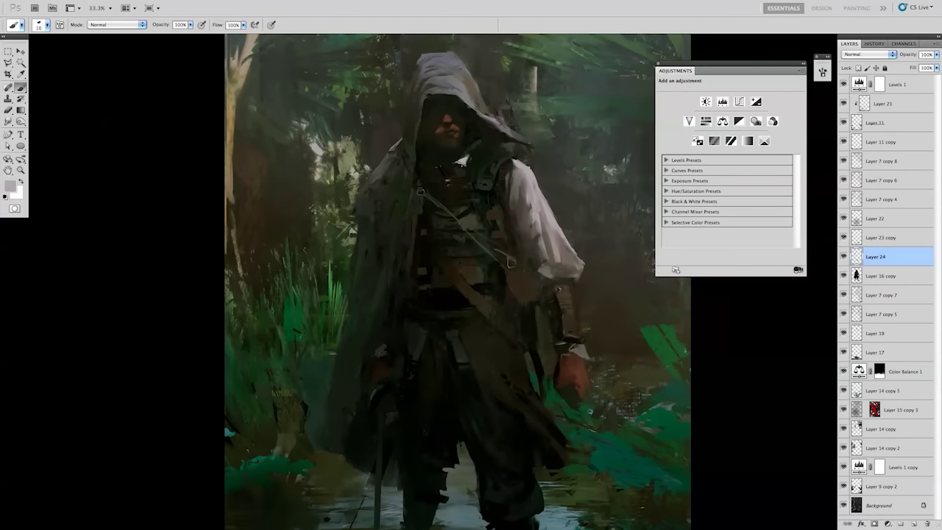
{"action": "key", "text": "d"}
{"action": "key", "text": "x"}
{"action": "left_click", "coordinate": [463, 160]}
{"action": "left_click_drag", "start_coordinate": [553, 229], "coordinate": [567, 251]}
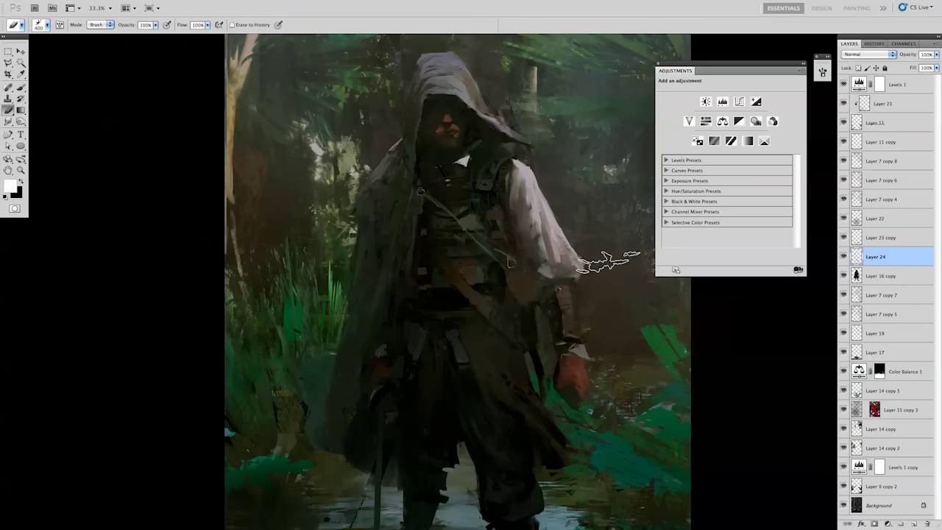
{"action": "left_click", "coordinate": [492, 114], "text": "alt"}
Merge the touch-ups into Layer 16 copy, erase a small hood patch, and add a new layer.
{"action": "key", "text": "e"}
{"action": "key", "text": "d"}
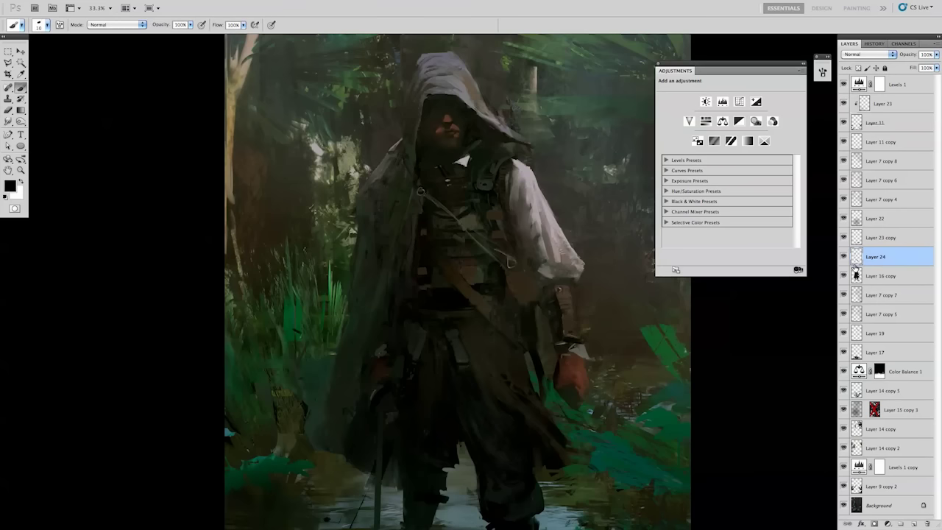
{"action": "key", "text": "ctrl+e"}
{"action": "right_click", "coordinate": [519, 141]}
{"action": "key", "text": "Escape"}
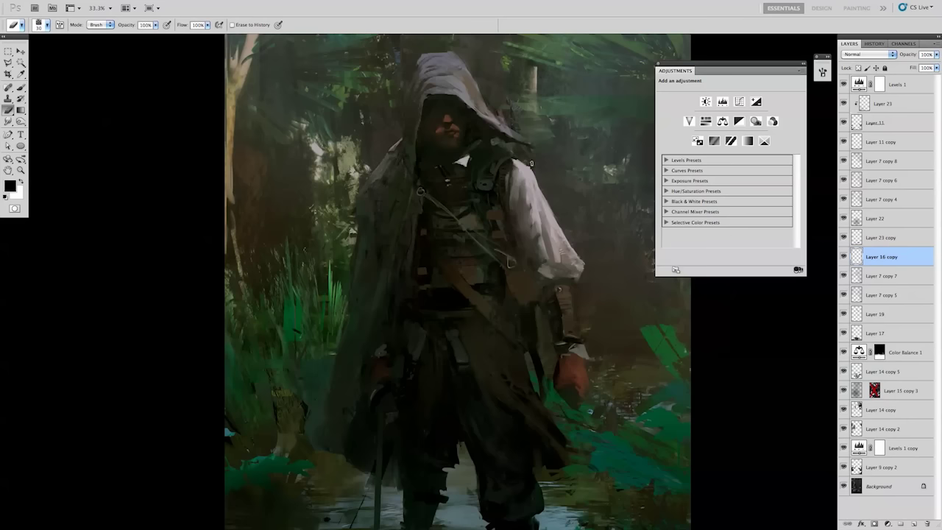
{"action": "left_click_drag", "start_coordinate": [499, 121], "coordinate": [514, 109]}
{"action": "key", "text": "ctrl+minus"}
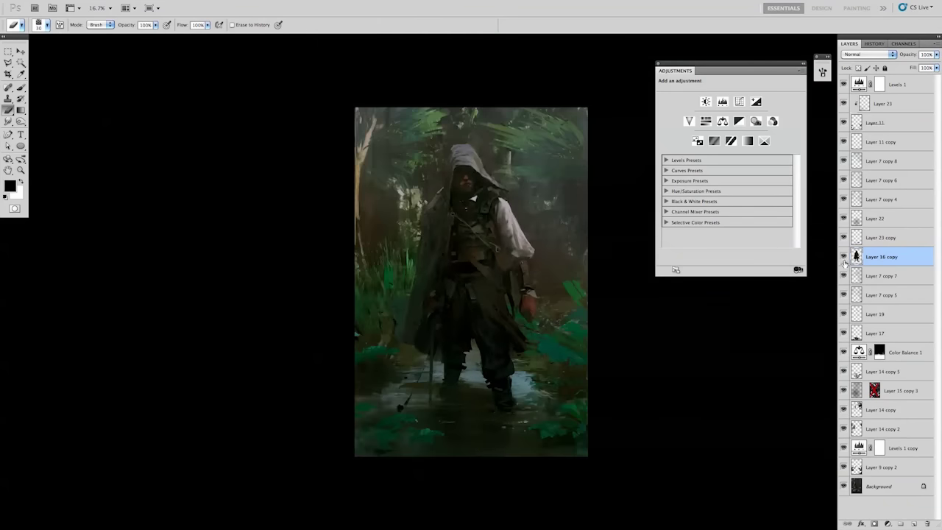
{"action": "key", "text": "s"}
{"action": "key", "text": "ctrl+shift+alt+n"}
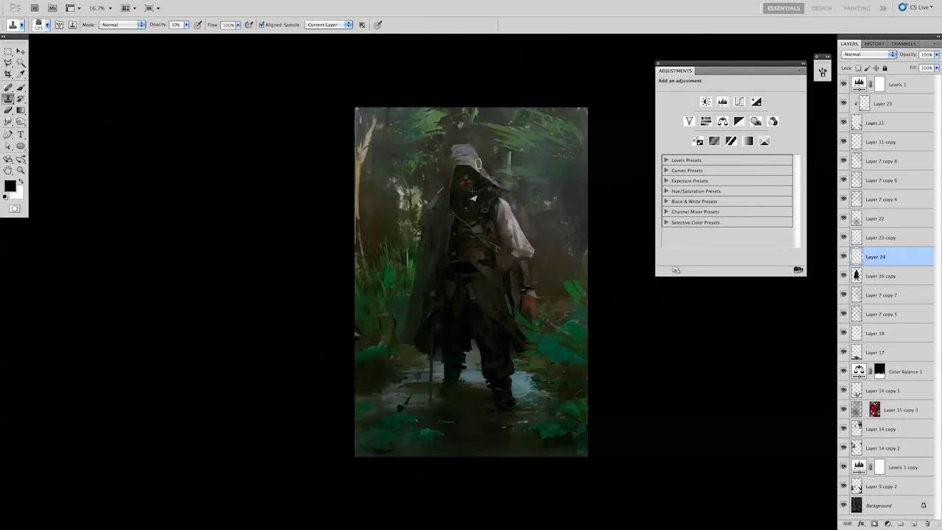
Move Layer 24 below Layer 16 copy in the layer stack.
{"action": "key", "text": "v"}
{"action": "left_click_drag", "start_coordinate": [876, 256], "coordinate": [867, 277]}
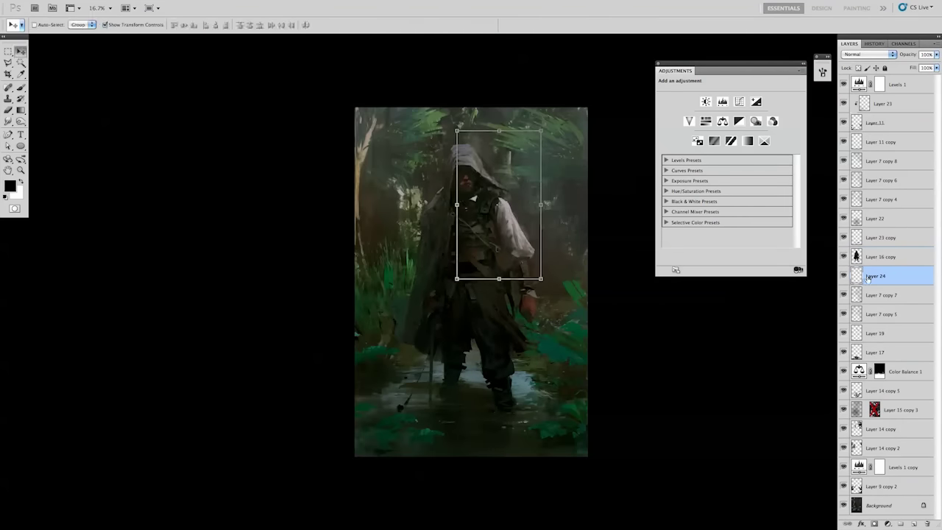
{"action": "key", "text": "s"}
{"action": "key", "text": "v"}
{"action": "key", "text": "s"}
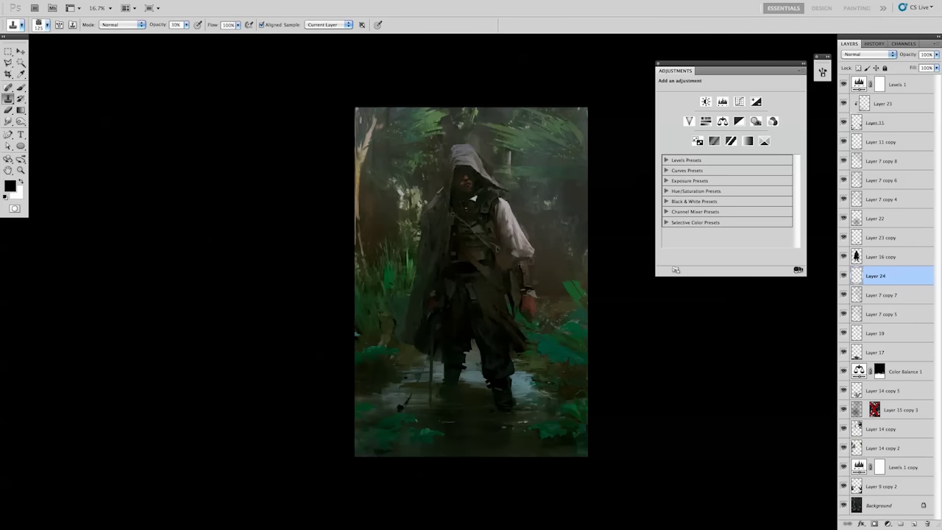
{"action": "key", "text": "v"}
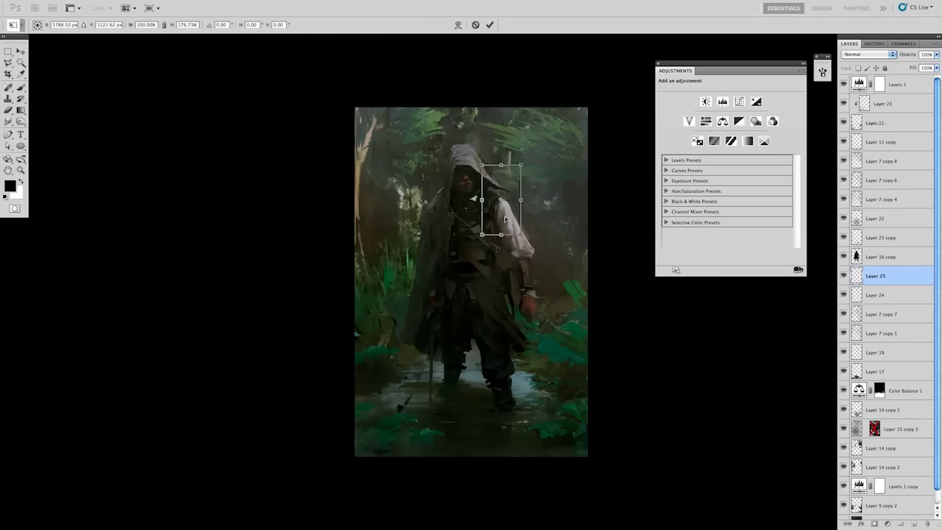
Choose a brush preset and set black as the painting colour.
{"action": "key", "text": "b"}
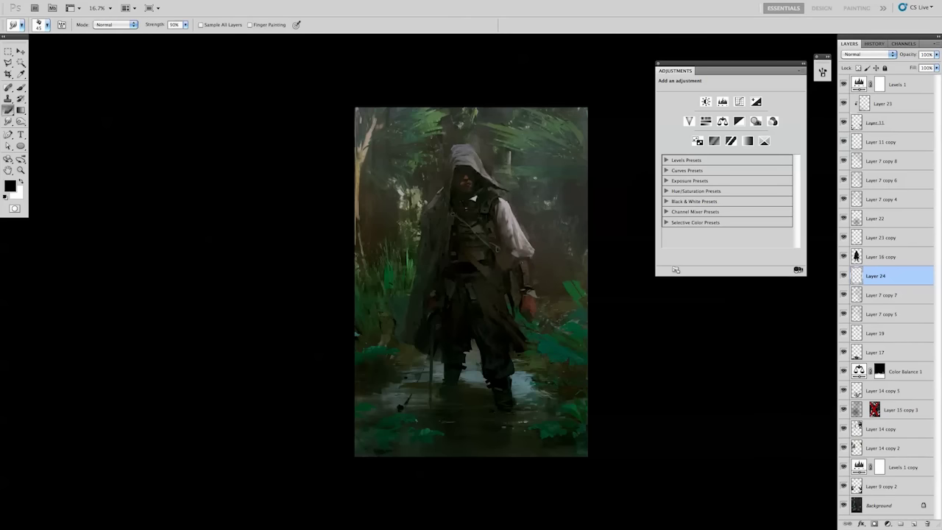
{"action": "right_click", "coordinate": [516, 138]}
{"action": "key", "text": "Escape"}
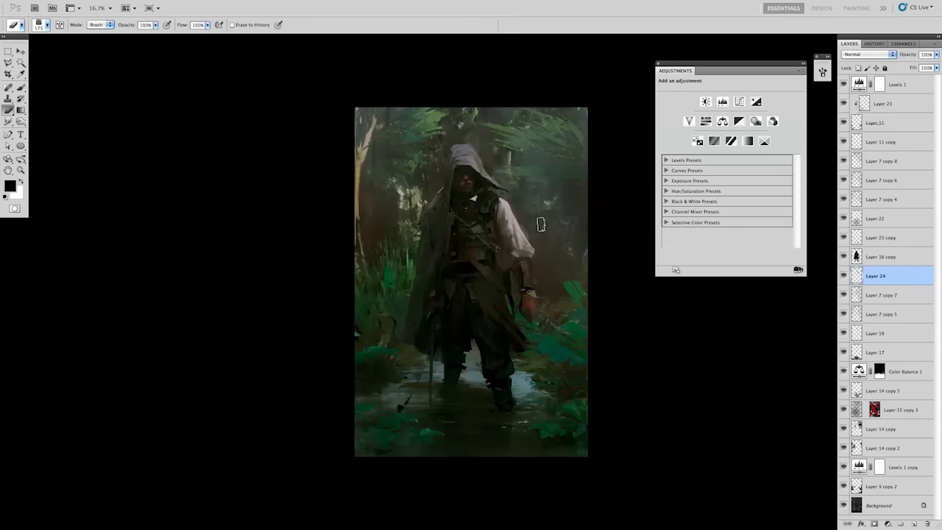
{"action": "key", "text": "g"}
{"action": "key", "text": "x"}
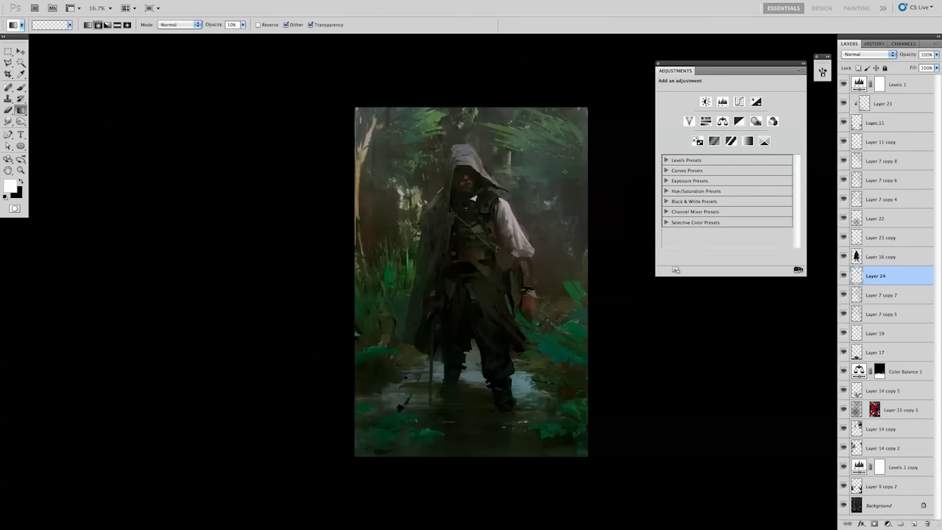
{"action": "key", "text": "b"}
{"action": "key", "text": "x"}
Add Layer 25 above Layer 23 copy and paint grey hood touch-ups with a 9px brush.
{"action": "key", "text": "alt+]"}
{"action": "key", "text": "alt+]"}
{"action": "key", "text": "ctrl+alt+shift+n"}
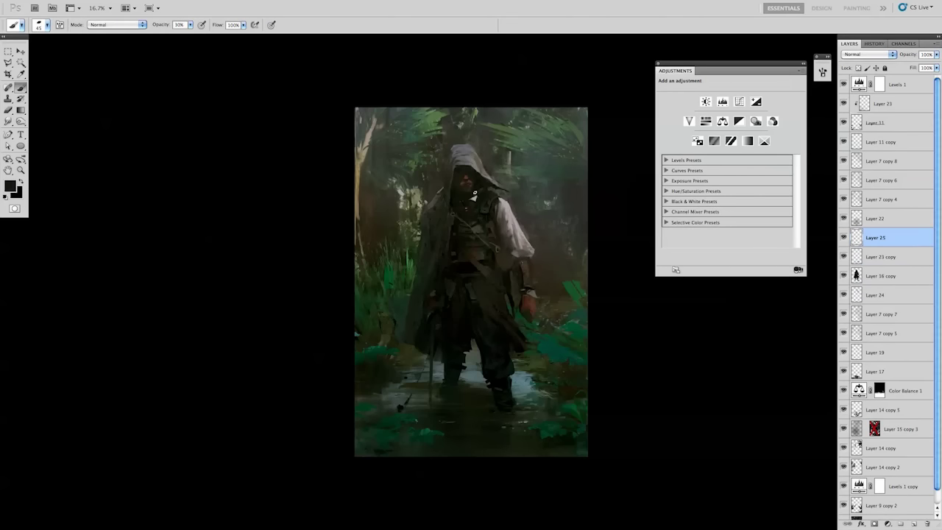
{"action": "key", "text": "5"}
{"action": "key", "text": "ctrl+plus"}
{"action": "key", "text": "ctrl+plus"}
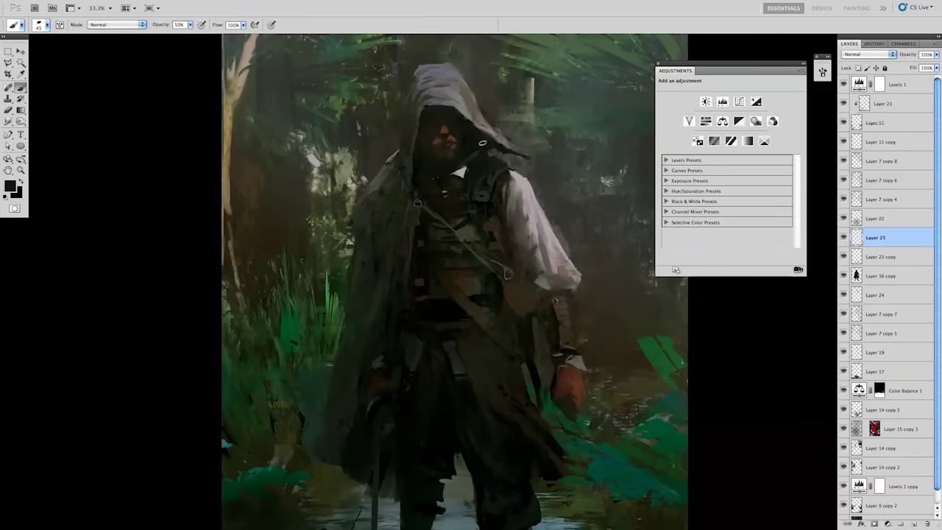
{"action": "left_click", "coordinate": [471, 131], "text": "alt"}
{"action": "right_click", "coordinate": [471, 131]}
{"action": "double_click", "coordinate": [785, 434]}
{"action": "key", "text": "0"}
{"action": "key", "text": "d"}
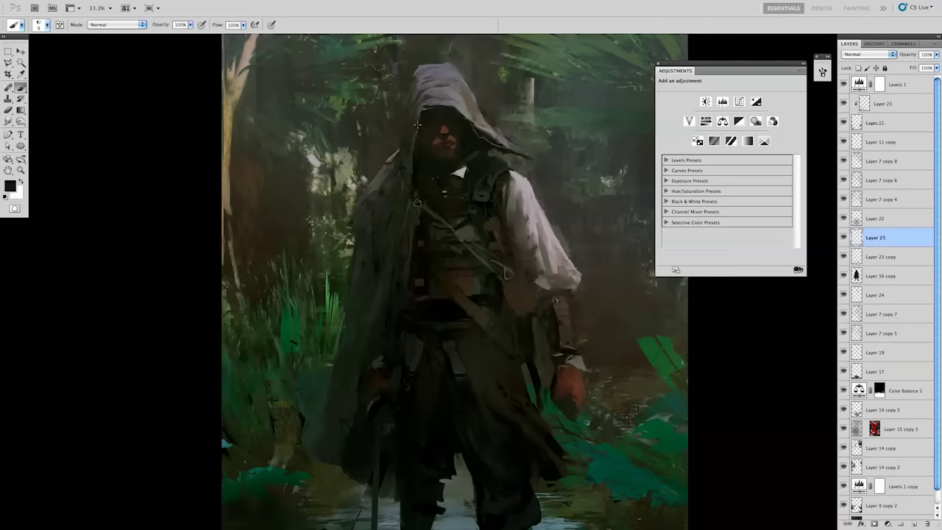
Flip the whole painting horizontally.
{"action": "key", "text": "ctrl+minus"}
{"action": "key", "text": "ctrl+minus"}
{"action": "key", "text": "ctrl+minus"}
{"action": "key", "text": "ctrl+plus"}
{"action": "key", "text": "e"}
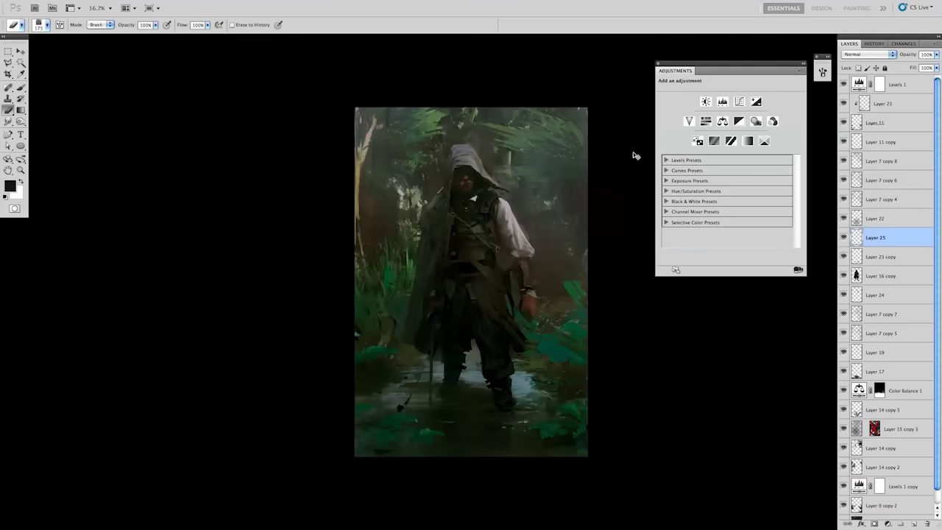
{"action": "key", "text": "ctrl+shift+h"}
{"action": "key", "text": "c"}
{"action": "key", "text": "ctrl+a"}
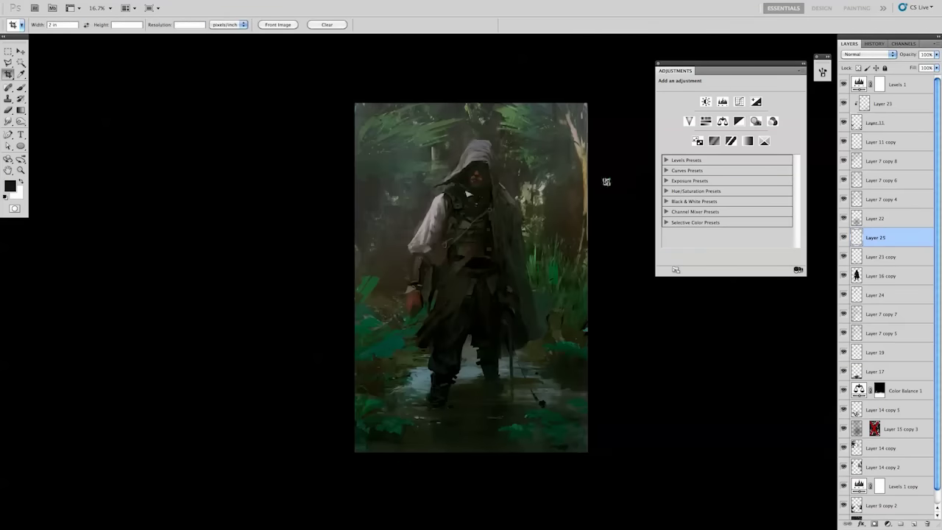
Set the Levels 1 copy 2 Red channel inputs to 8 / 1.00 / 174, then add Layer 26 on top.
{"action": "key", "text": "f"}
{"action": "key", "text": "f"}
{"action": "key", "text": "ctrl+0"}
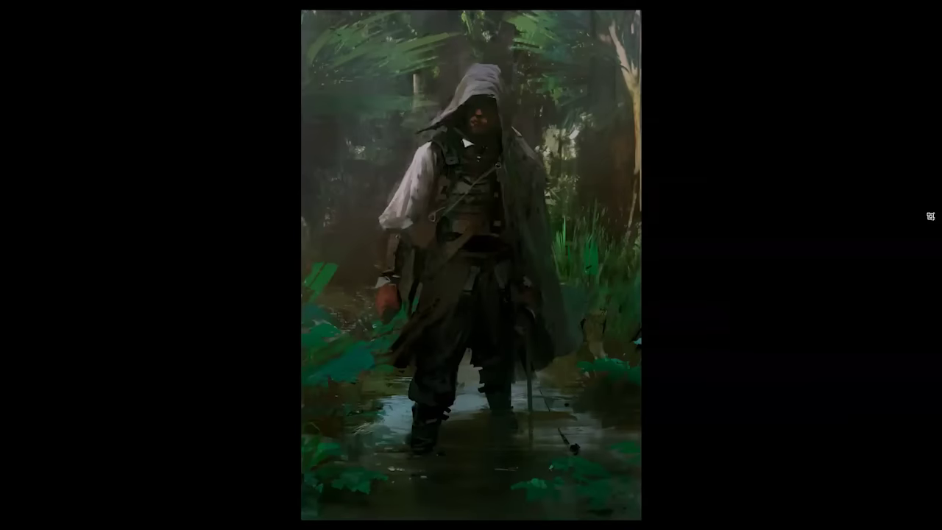
{"action": "key", "text": "Tab"}
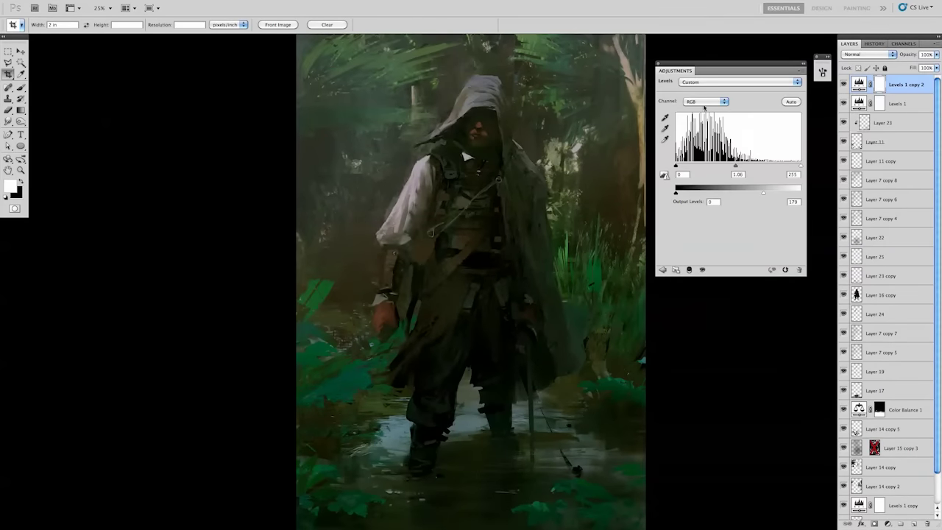
{"action": "left_click", "coordinate": [703, 102]}
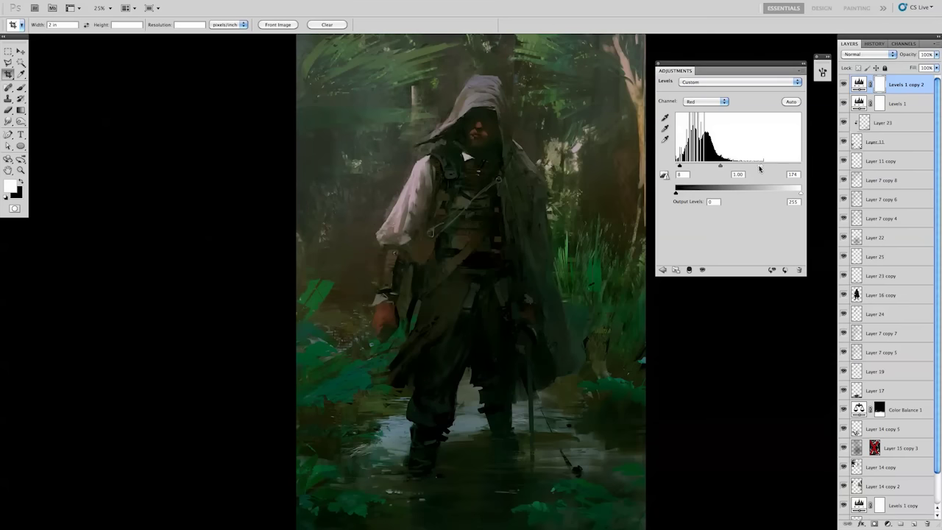
{"action": "left_click", "coordinate": [913, 523]}
{"action": "scroll", "coordinate": [442, 295], "scroll_direction": "down", "scroll_amount": 2}
Paint a thin dark stroke below the hand, stretch it upward and duplicate it.
{"action": "key", "text": "b"}
{"action": "key", "text": "x"}
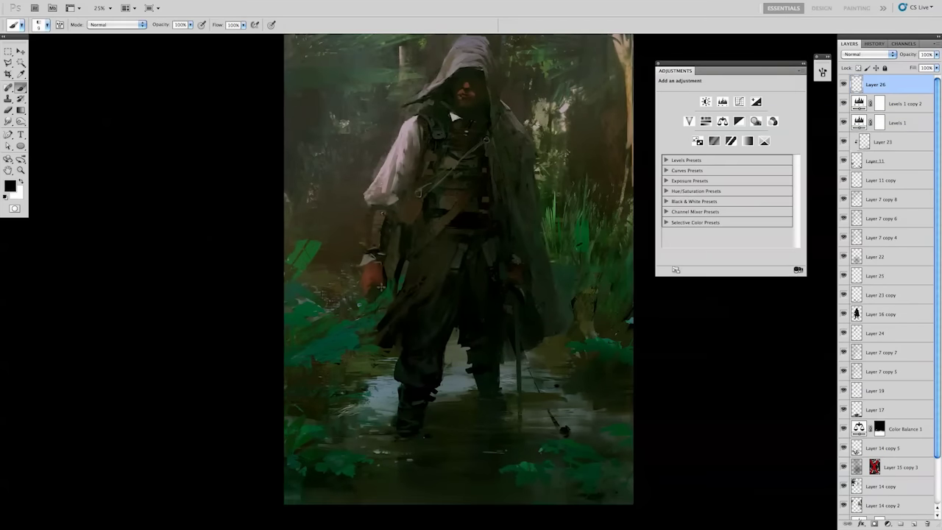
{"action": "left_click_drag", "start_coordinate": [374, 295], "coordinate": [377, 333]}
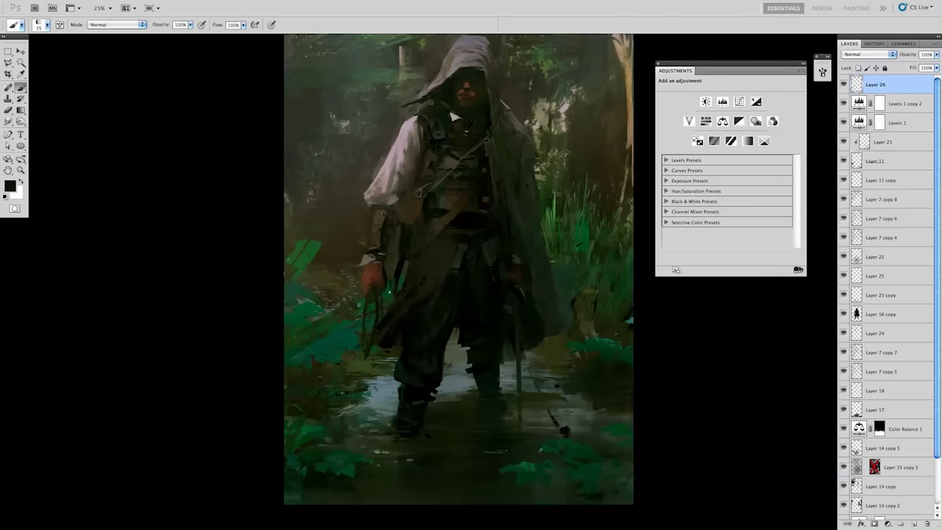
{"action": "key", "text": "x"}
{"action": "key", "text": "x"}
{"action": "key", "text": "bracketleft"}
{"action": "key", "text": "bracketleft"}
{"action": "key", "text": "bracketleft"}
{"action": "key", "text": "ctrl+t"}
{"action": "left_click_drag", "start_coordinate": [363, 348], "coordinate": [363, 284]}
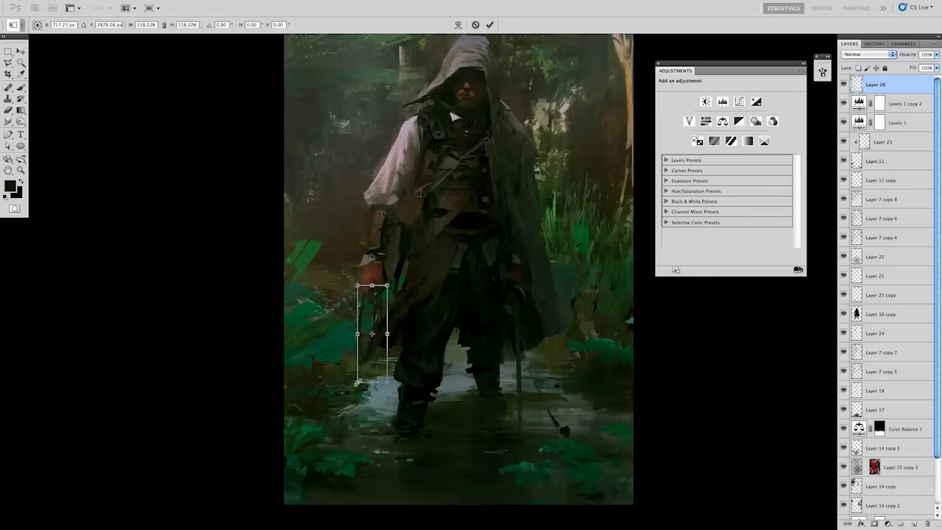
{"action": "key", "text": "Return"}
{"action": "key", "text": "ctrl+j"}
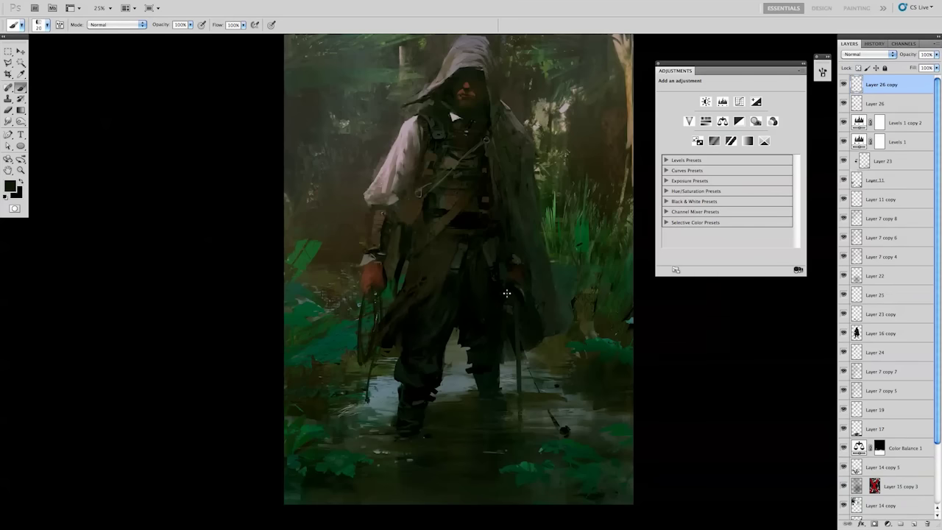
Create a new layer and sample brown and dark-green colours from the painting.
{"action": "key", "text": "r"}
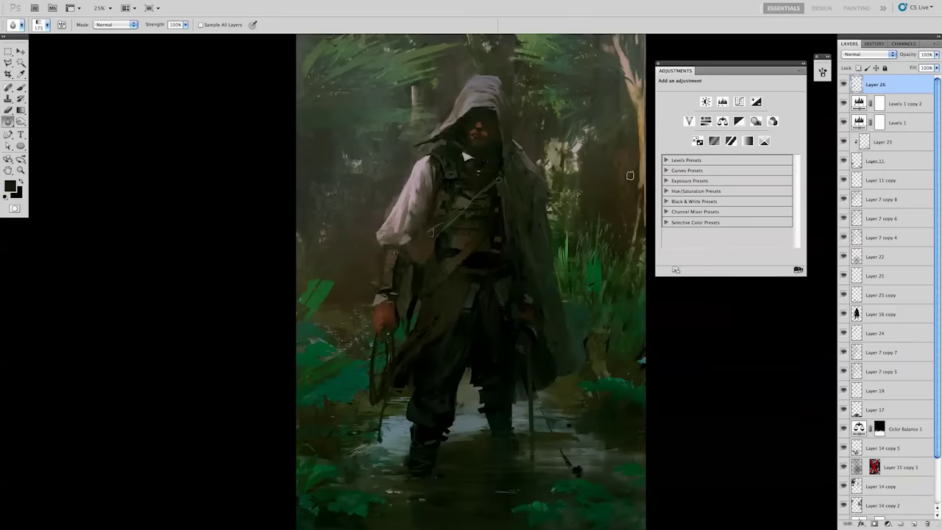
{"action": "key", "text": "ctrl+shift+alt+n"}
{"action": "left_click", "coordinate": [378, 312], "text": "alt"}
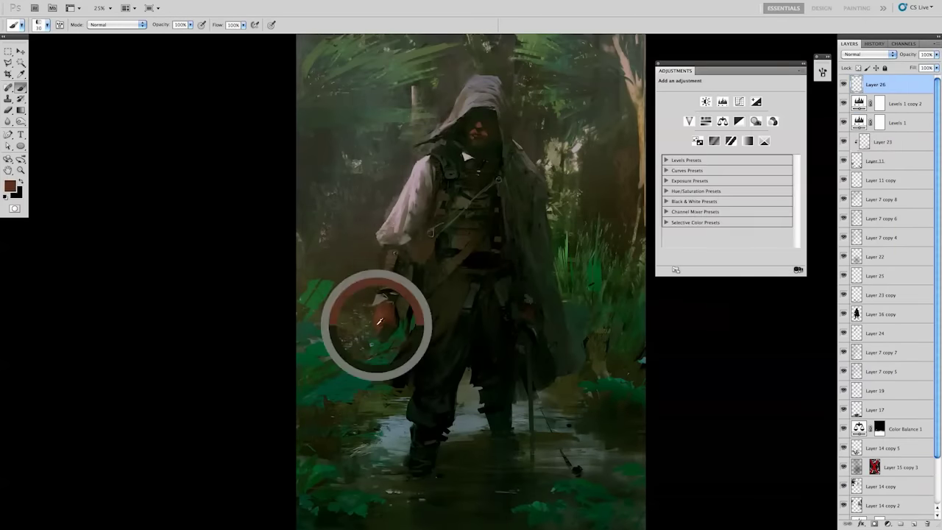
{"action": "left_click", "coordinate": [388, 340], "text": "alt"}
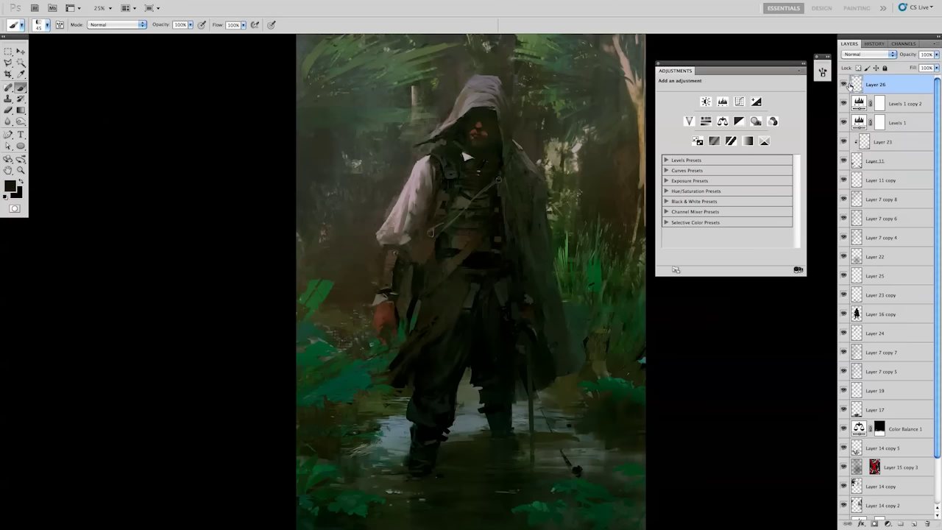
{"action": "key", "text": "k"}
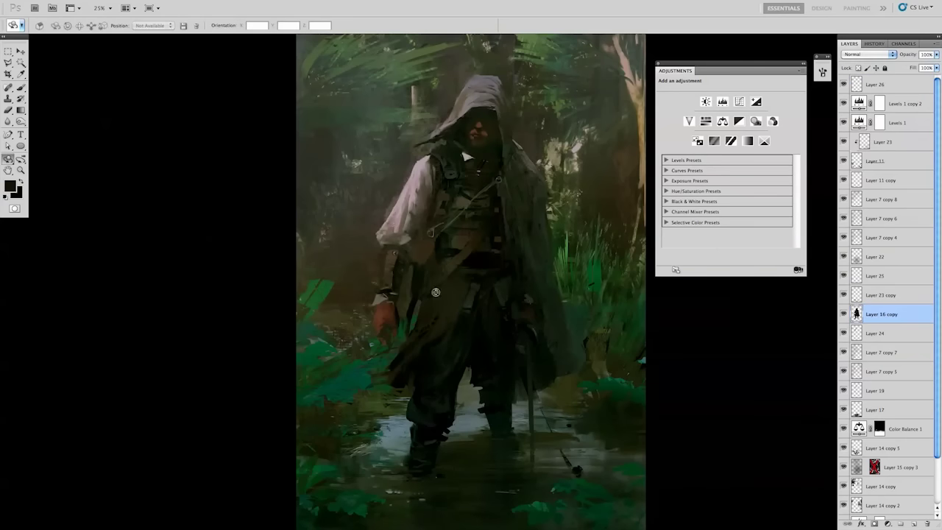
{"action": "key", "text": "v"}
Copy the hand onto Layer 27 and shrink it to about 95.67% with Free Transform.
{"action": "key", "text": "ctrl+j"}
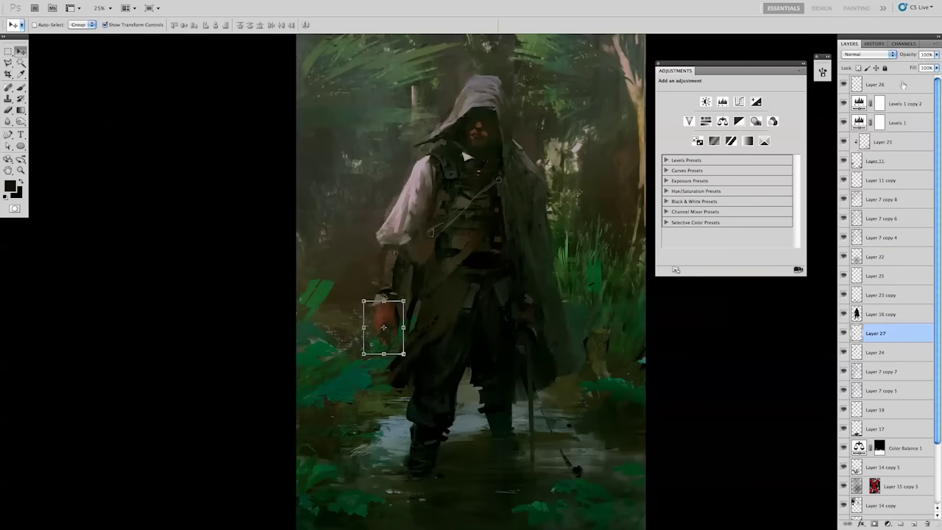
{"action": "left_click", "coordinate": [903, 86], "text": "ctrl"}
{"action": "key", "text": "ctrl+t"}
{"action": "left_click_drag", "start_coordinate": [363, 355], "coordinate": [393, 322]}
{"action": "key", "text": "Return"}
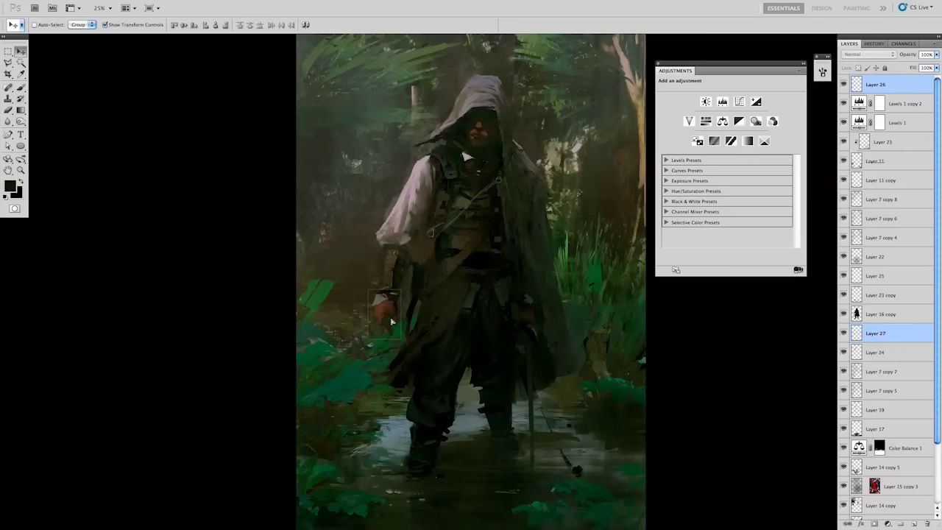
Hide the Levels 1 copy 2 adjustment layer.
{"action": "key", "text": "b"}
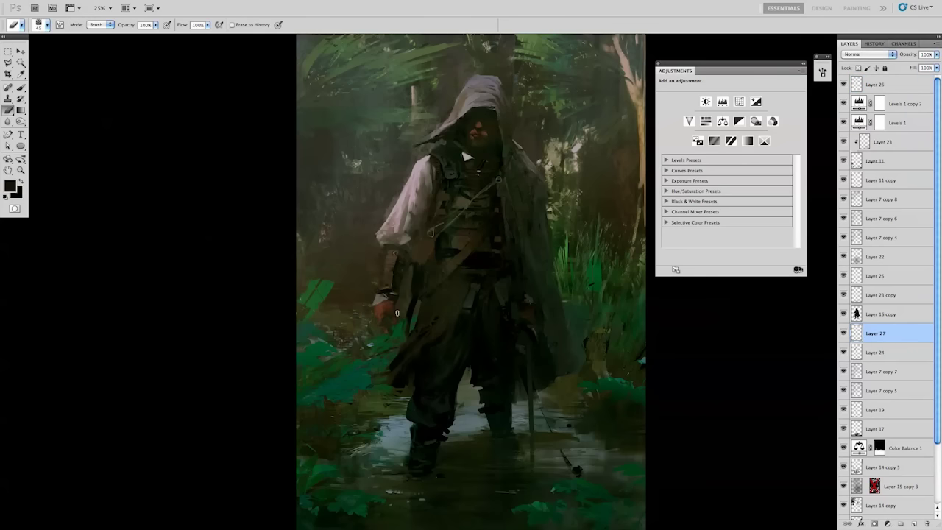
{"action": "key", "text": "alt+]"}
{"action": "key", "text": "ctrl+minus"}
{"action": "key", "text": "c"}
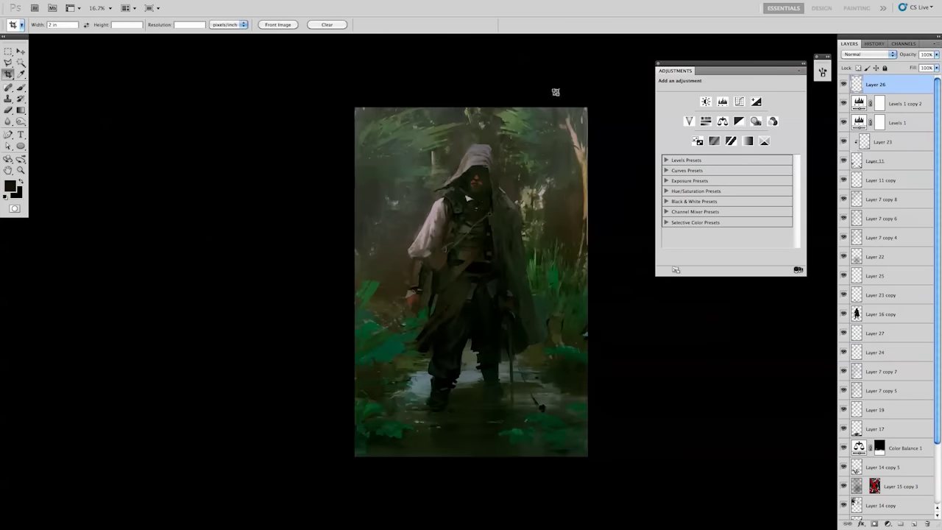
{"action": "left_click", "coordinate": [843, 104]}
Pick a large 250px soft brush and add Layer 28 for shading.
{"action": "key", "text": "ctrl+plus"}
{"action": "key", "text": "ctrl+plus"}
{"action": "key", "text": "ctrl+plus"}
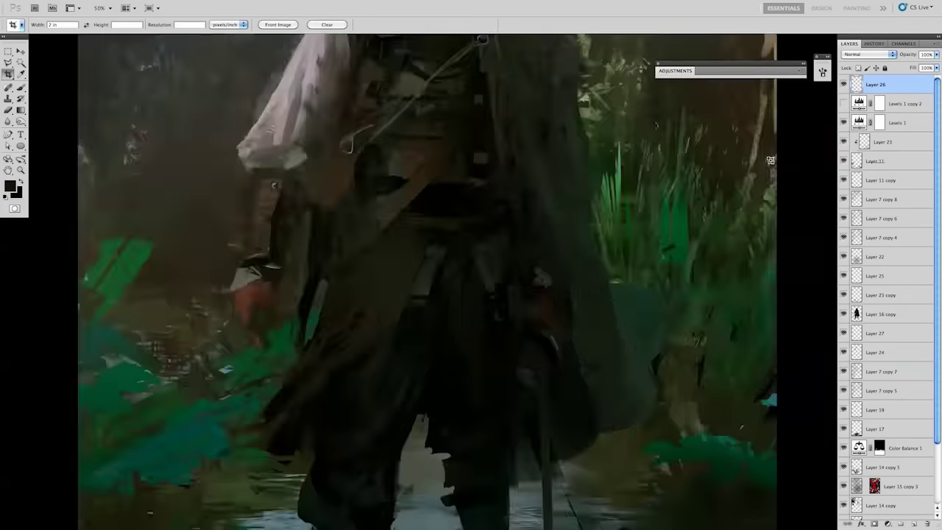
{"action": "key", "text": "b"}
{"action": "right_click", "coordinate": [447, 142]}
{"action": "key", "text": "Return"}
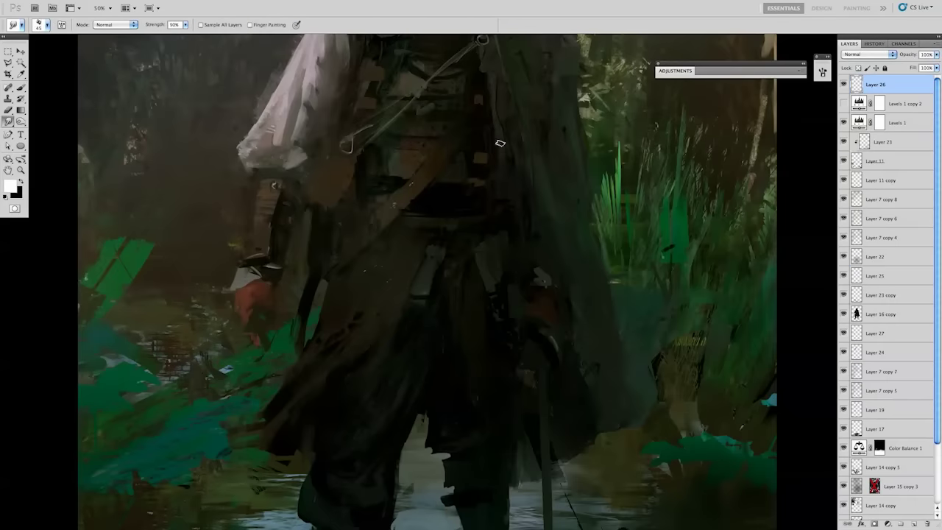
{"action": "key", "text": "ctrl+minus"}
{"action": "key", "text": "ctrl+minus"}
{"action": "key", "text": "ctrl+minus"}
{"action": "right_click", "coordinate": [451, 144]}
{"action": "double_click", "coordinate": [746, 483]}
{"action": "key", "text": "ctrl+shift+alt+n"}
Paint soft dark shading on Layer 28 at 10% brush opacity.
{"action": "left_click", "coordinate": [593, 236], "text": "alt"}
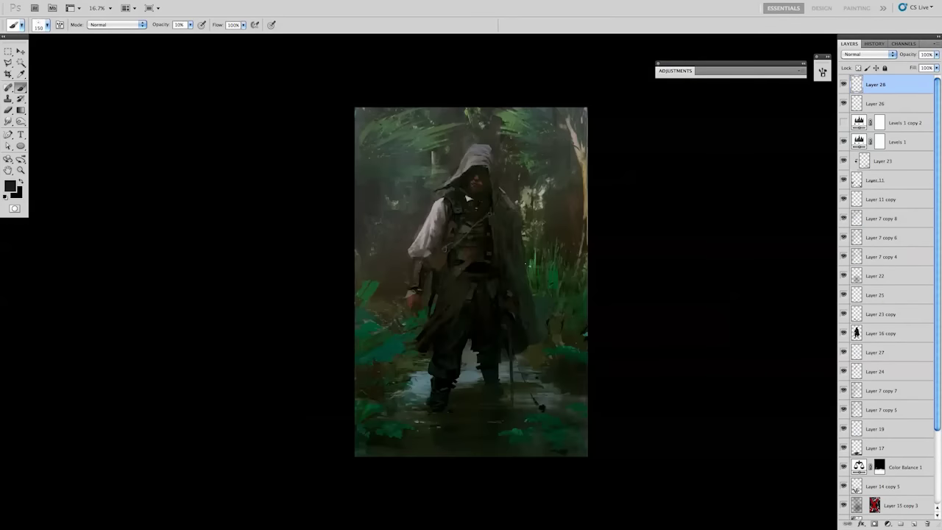
{"action": "key", "text": "1"}
{"action": "key", "text": "ctrl+plus"}
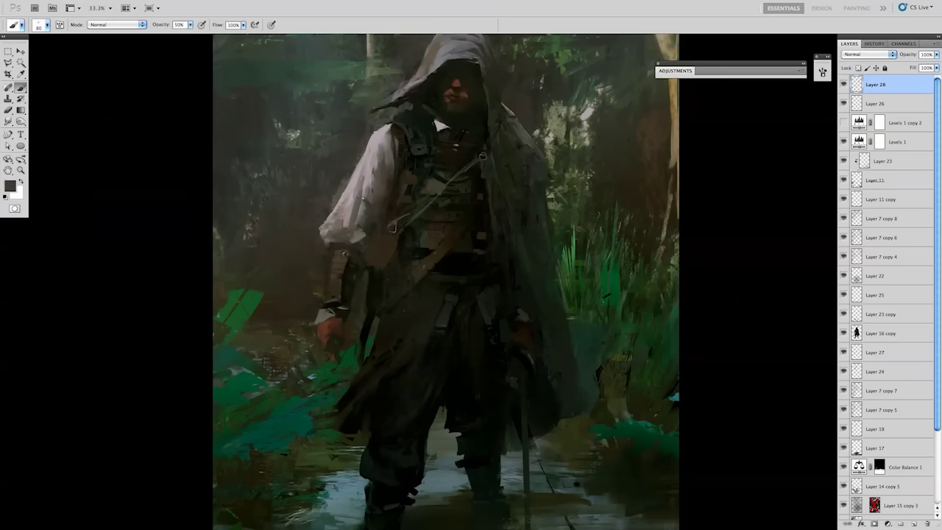
{"action": "scroll", "coordinate": [307, 219], "scroll_direction": "down", "scroll_amount": 2}
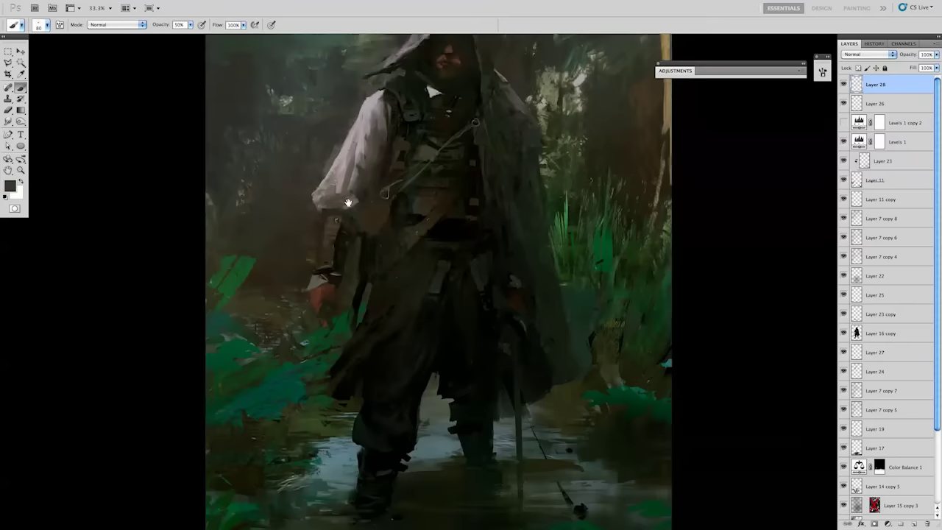
Duplicate Layer 28, enlarge the copy about twice, and set it to Screen at 31% opacity.
{"action": "key", "text": "v"}
{"action": "key", "text": "ctrl+j"}
{"action": "key", "text": "ctrl+minus"}
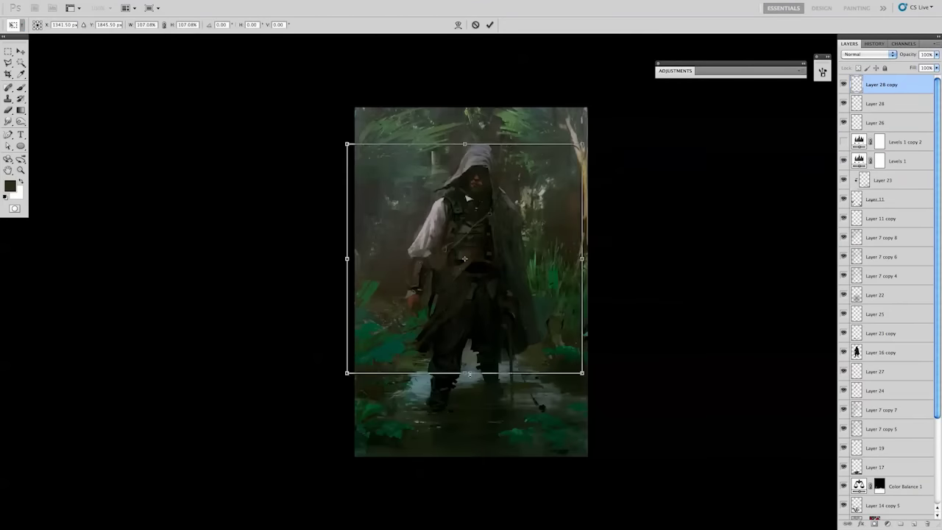
{"action": "left_click_drag", "start_coordinate": [574, 365], "coordinate": [668, 481]}
{"action": "left_click", "coordinate": [874, 55]}
{"action": "left_click", "coordinate": [865, 134]}
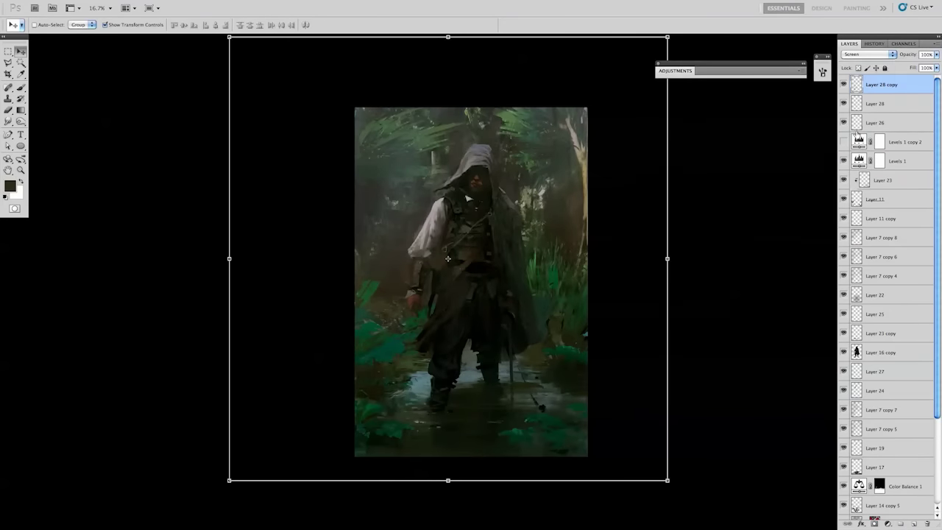
{"action": "left_click_drag", "start_coordinate": [937, 55], "coordinate": [904, 72]}
Reselect Layer 28 and set up a black brush for further painting.
{"action": "left_click", "coordinate": [876, 104]}
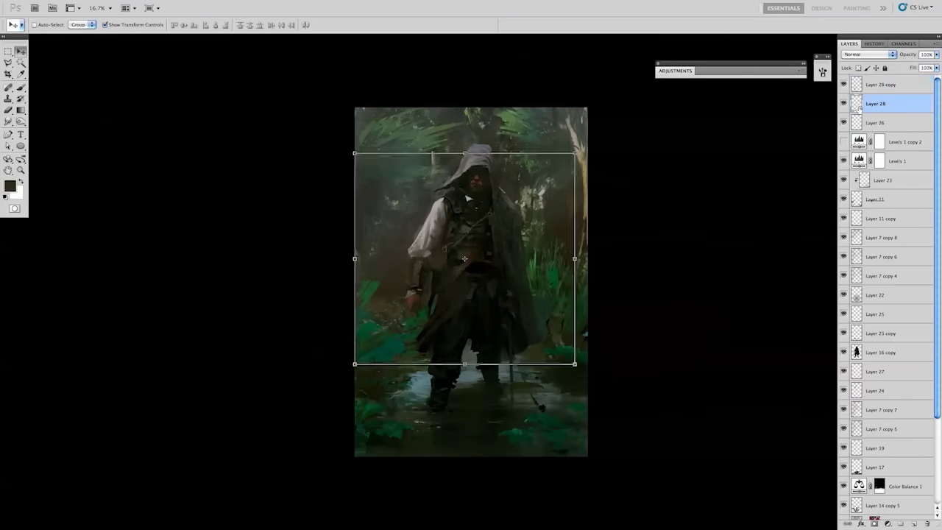
{"action": "left_click_drag", "start_coordinate": [358, 158], "coordinate": [579, 400]}
{"action": "key", "text": "b"}
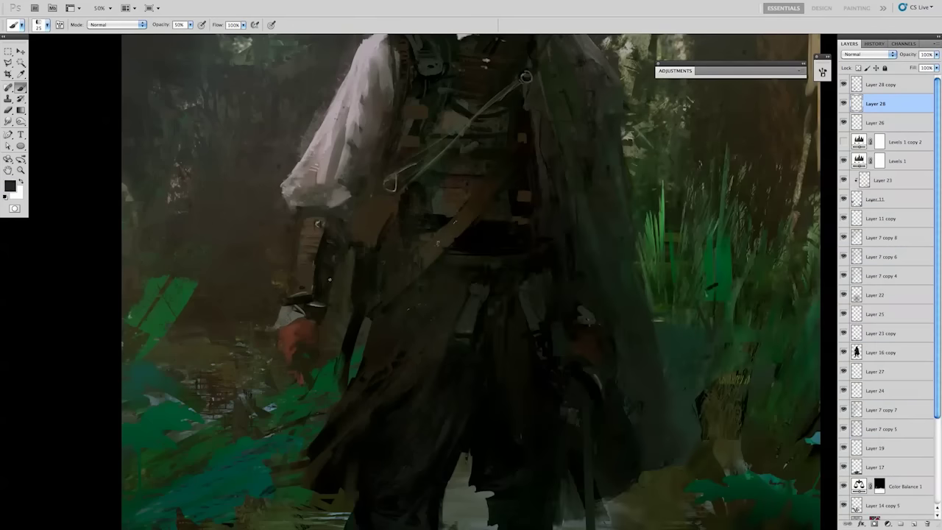
{"action": "key", "text": "d"}
{"action": "key", "text": "ctrl+minus"}
{"action": "key", "text": "ctrl+minus"}
{"action": "key", "text": "ctrl+minus"}
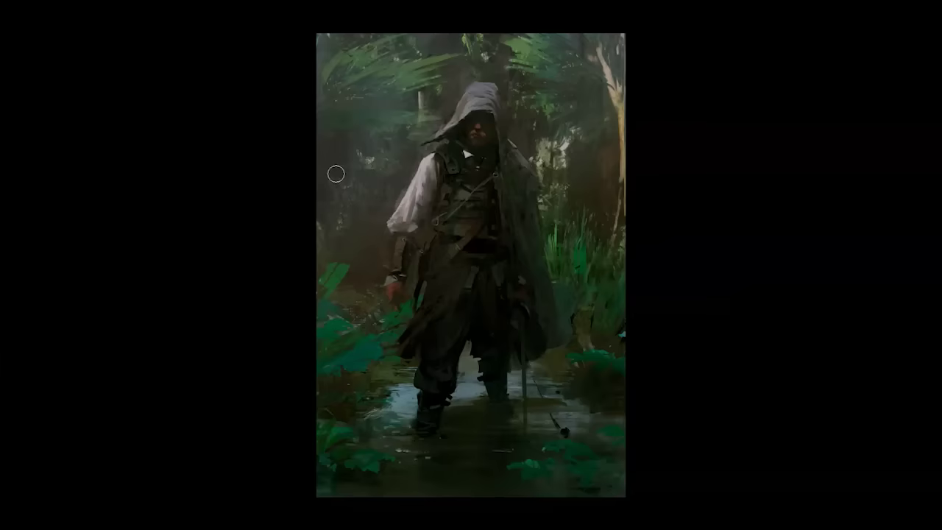
Mask Layer 29 to the figure's silhouette and lasso the chest area.
{"action": "key", "text": "l"}
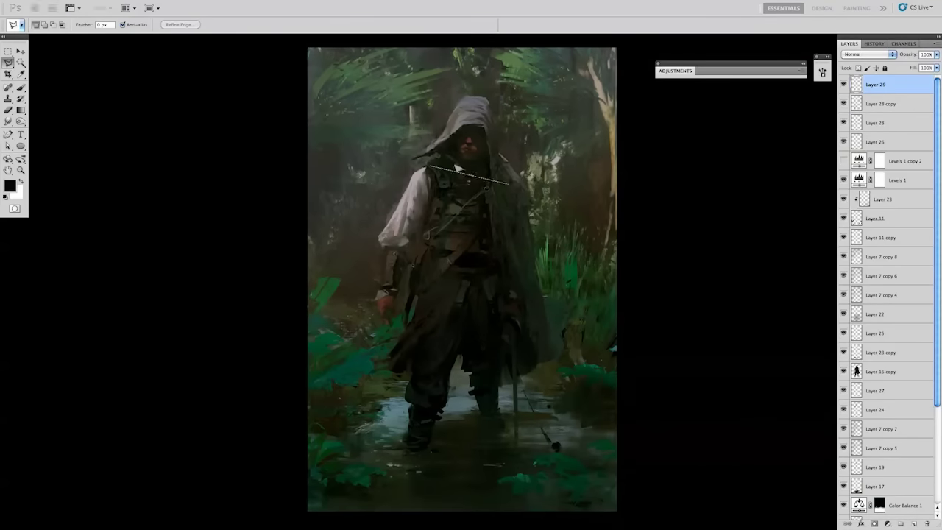
{"action": "left_click", "coordinate": [857, 372], "text": "ctrl"}
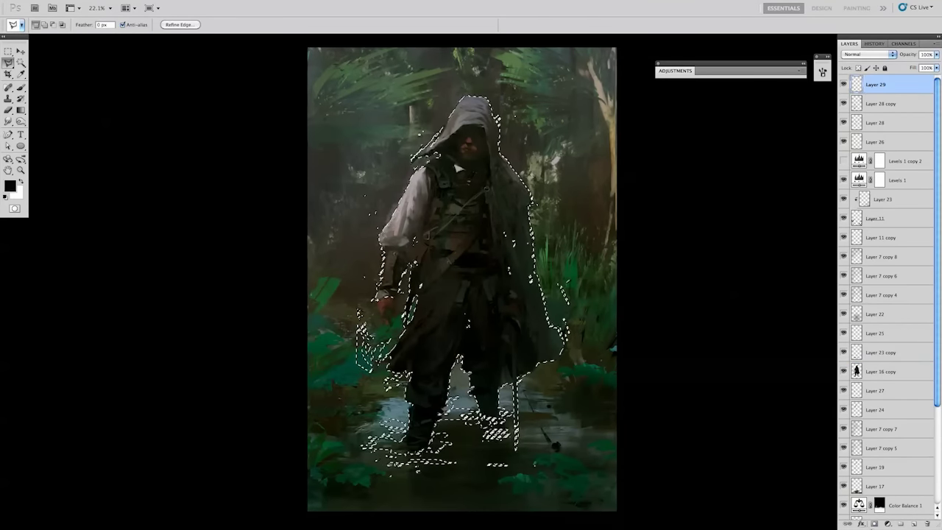
{"action": "left_click", "coordinate": [876, 523]}
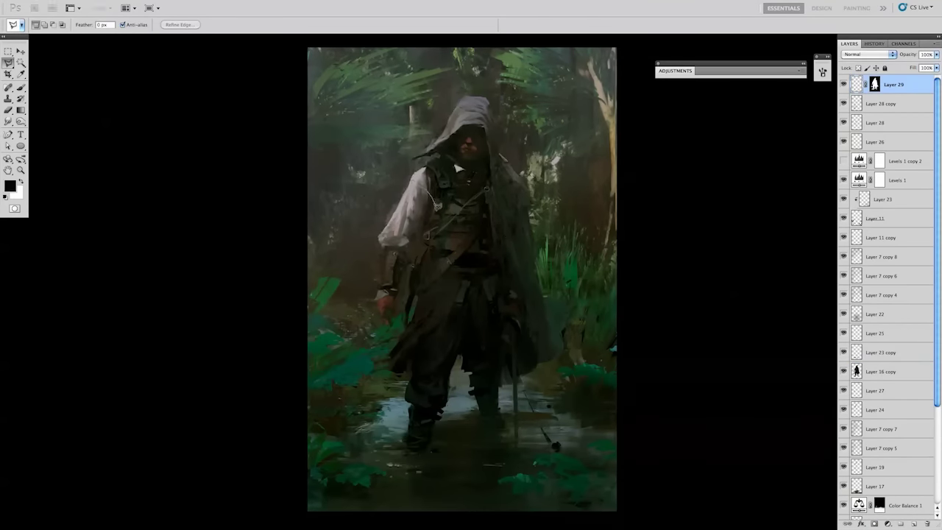
{"action": "left_click_drag", "start_coordinate": [462, 229], "coordinate": [527, 193]}
{"action": "mouse_move", "coordinate": [440, 249]}
{"action": "left_mouse_down"}
{"action": "mouse_move", "coordinate": [427, 174]}
{"action": "mouse_move", "coordinate": [461, 211]}
{"action": "left_mouse_up"}
Fill the lassoed chest with a grey gradient glow and clear the selection.
{"action": "key", "text": "g"}
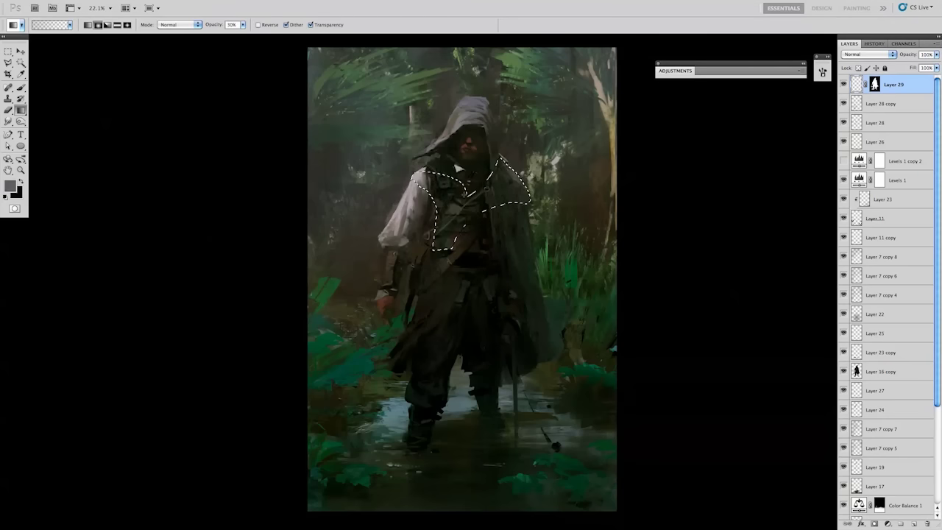
{"action": "key", "text": "ctrl+d"}
{"action": "key", "text": "m"}
{"action": "key", "text": "b"}
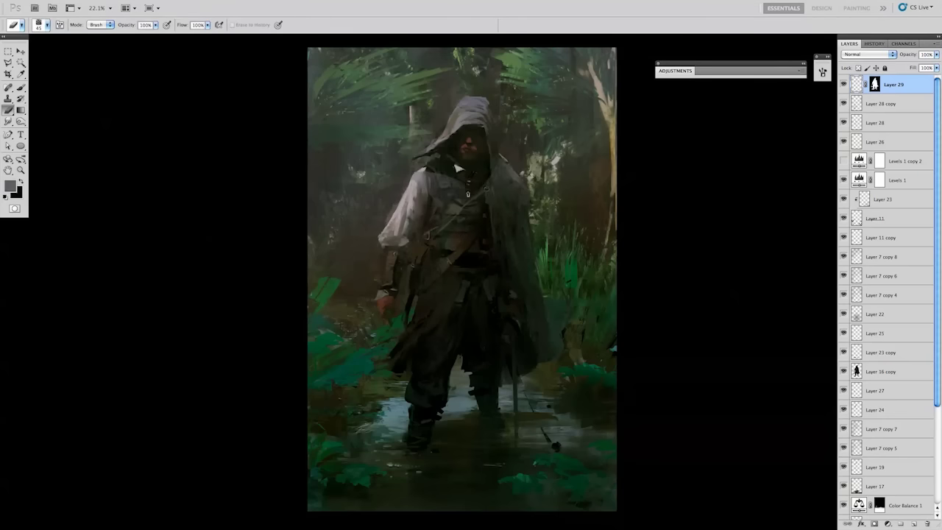
{"action": "left_click_drag", "start_coordinate": [475, 194], "coordinate": [466, 201]}
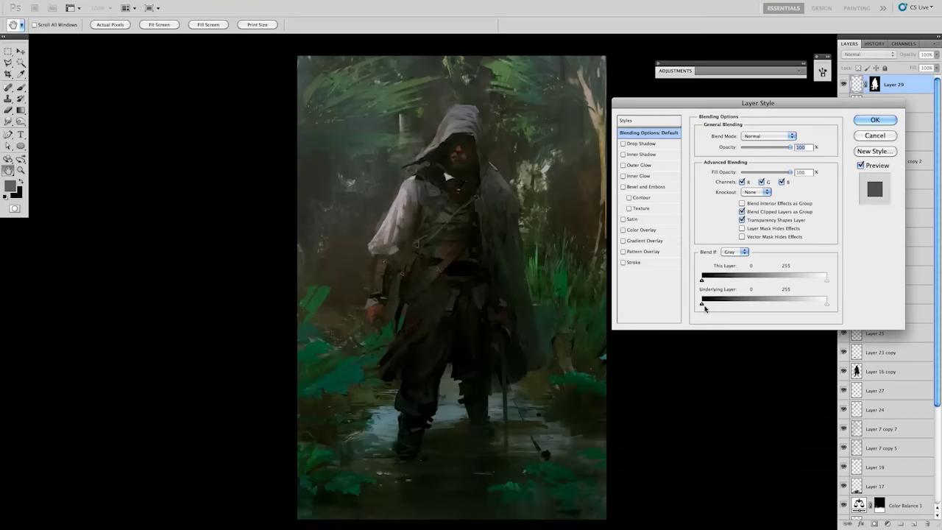
{"action": "key", "text": "Escape"}
{"action": "key", "text": "ctrl+minus"}
Shift the chest glow's hue with Hue/Saturation.
{"action": "key", "text": "ctrl+u"}
{"action": "left_click_drag", "start_coordinate": [733, 212], "coordinate": [709, 211]}
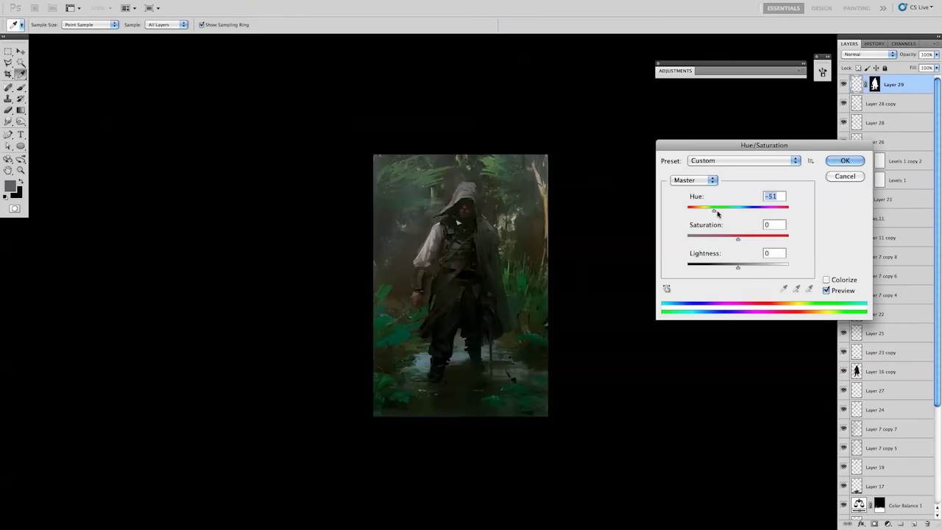
{"action": "left_click", "coordinate": [845, 160]}
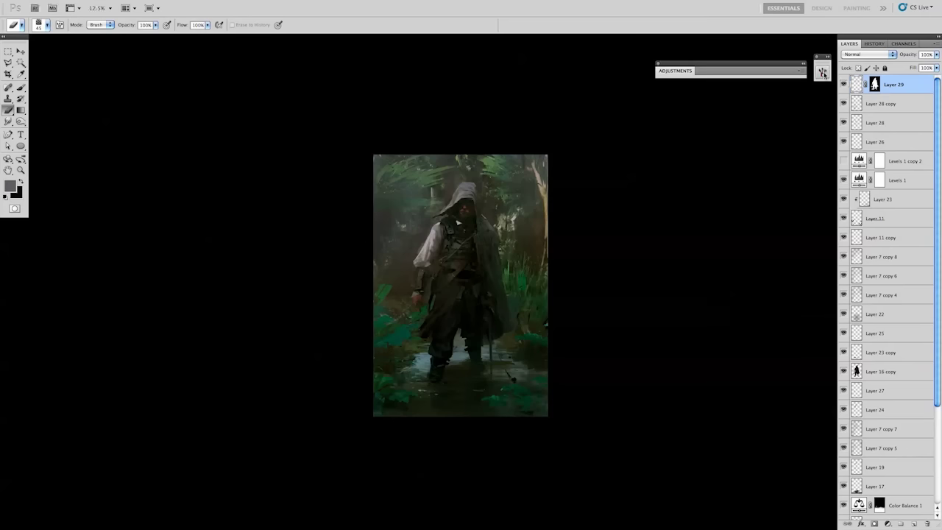
{"action": "key", "text": "ctrl+plus"}
{"action": "key", "text": "ctrl+plus"}
Shade the midriff with a dark gradient on a new Multiply layer at 35% opacity.
{"action": "key", "text": "l"}
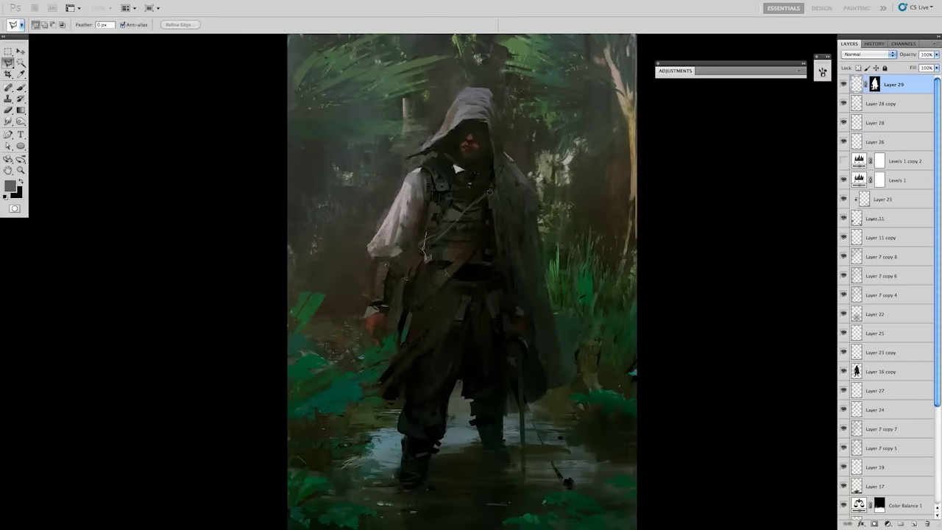
{"action": "mouse_move", "coordinate": [425, 283]}
{"action": "left_mouse_down"}
{"action": "mouse_move", "coordinate": [476, 237]}
{"action": "mouse_move", "coordinate": [430, 215]}
{"action": "left_mouse_up"}
{"action": "key", "text": "ctrl+shift+alt+n"}
{"action": "key", "text": "g"}
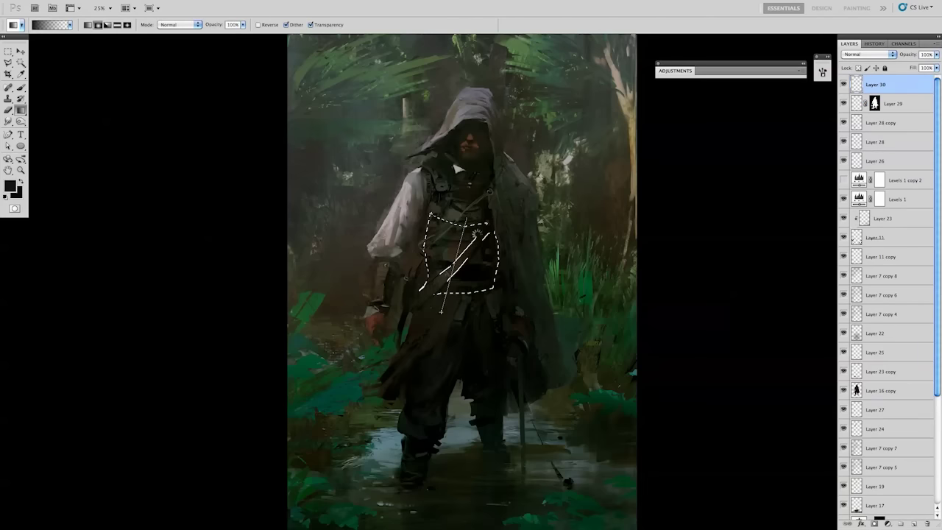
{"action": "left_click_drag", "start_coordinate": [441, 280], "coordinate": [482, 237]}
{"action": "key", "text": "ctrl+d"}
{"action": "key", "text": "m"}
{"action": "left_click", "coordinate": [856, 56]}
{"action": "left_click", "coordinate": [861, 95]}
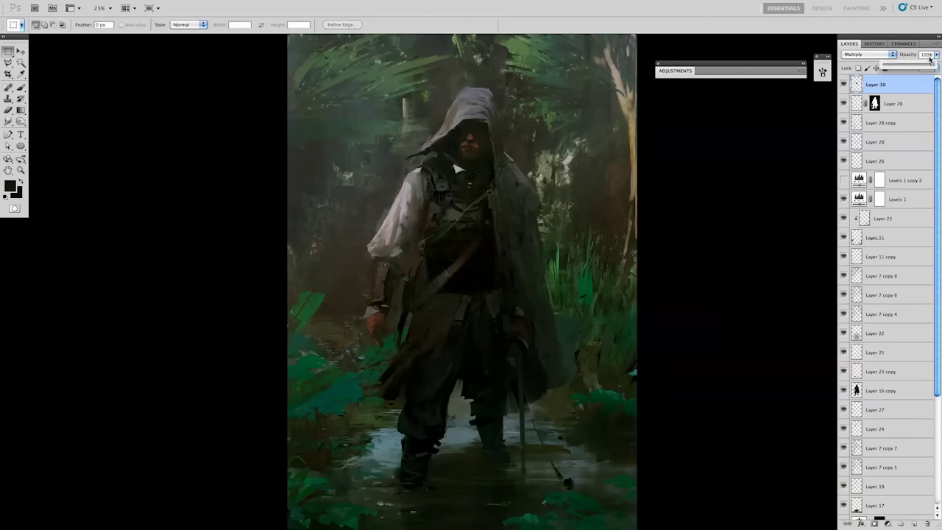
{"action": "key", "text": "3"}
{"action": "key", "text": "5"}
{"action": "key", "text": "b"}
{"action": "key", "text": "b"}
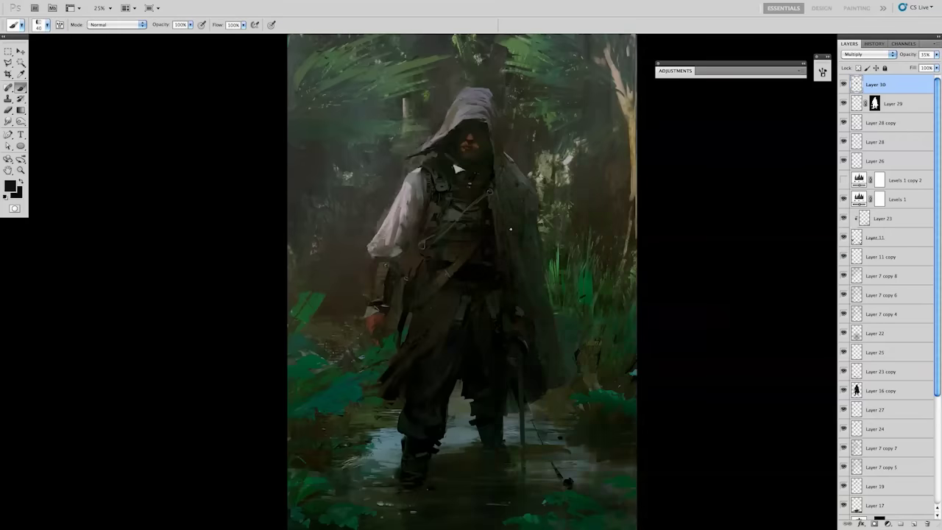
Choose a slightly larger brush and outline an area on the chest.
{"action": "right_click", "coordinate": [510, 229]}
{"action": "scroll", "coordinate": [625, 332], "scroll_direction": "up", "scroll_amount": 5}
{"action": "left_click", "coordinate": [500, 296]}
{"action": "key", "text": "Return"}
{"action": "key", "text": "l"}
{"action": "left_click", "coordinate": [492, 216]}
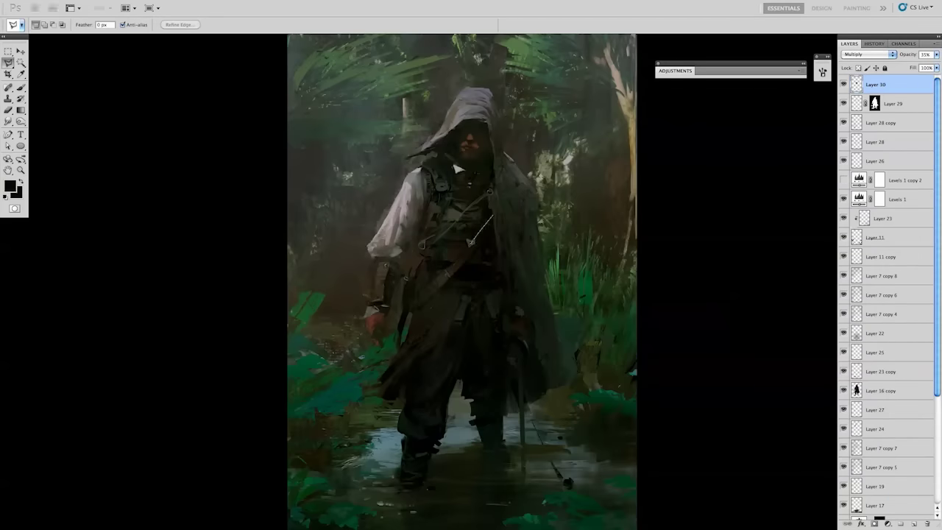
{"action": "left_click", "coordinate": [446, 271]}
{"action": "double_click", "coordinate": [471, 256]}
{"action": "key", "text": "m"}
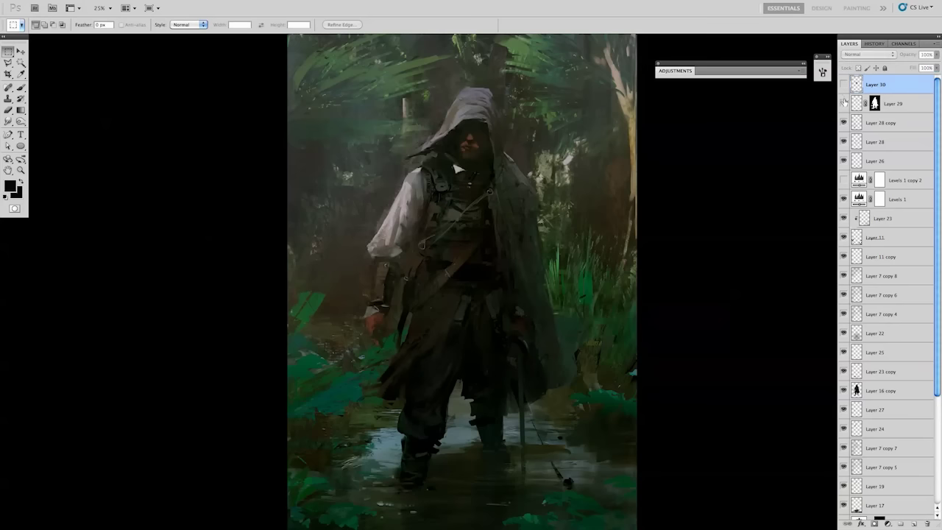
Compare Layer 30's visibility, then lasso thin slash shapes on the tunic on Layer 29.
{"action": "left_click", "coordinate": [857, 104]}
{"action": "left_click", "coordinate": [868, 54]}
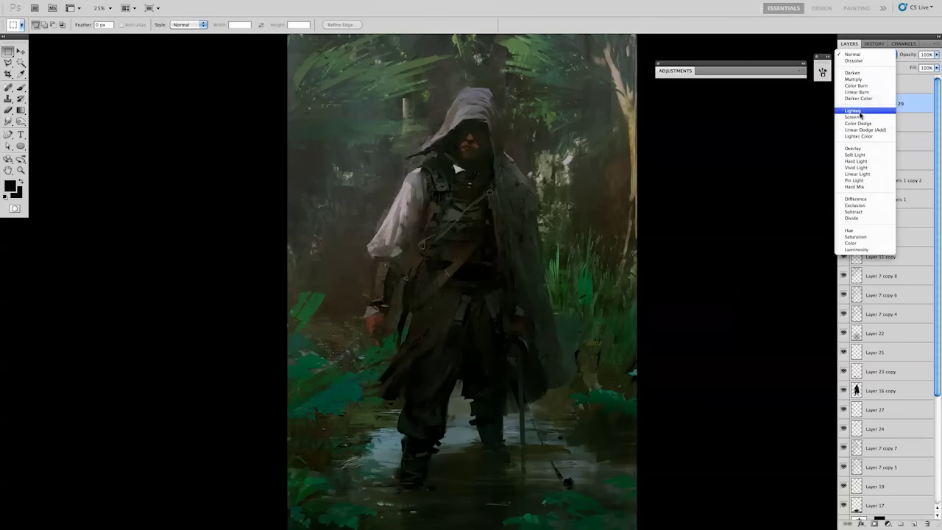
{"action": "left_click", "coordinate": [860, 118]}
{"action": "key", "text": "r"}
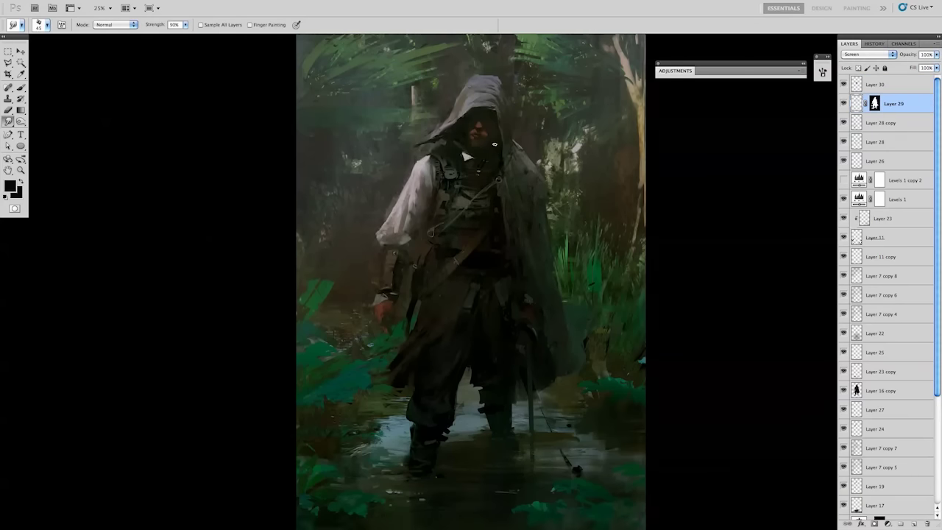
{"action": "key", "text": "l"}
{"action": "mouse_move", "coordinate": [413, 345]}
{"action": "left_mouse_down"}
{"action": "mouse_move", "coordinate": [453, 288]}
{"action": "mouse_move", "coordinate": [441, 296]}
{"action": "left_mouse_up"}
{"action": "mouse_move", "coordinate": [435, 332]}
{"action": "left_mouse_down"}
{"action": "mouse_move", "coordinate": [465, 284]}
{"action": "mouse_move", "coordinate": [471, 308]}
{"action": "left_mouse_up"}
{"action": "key", "text": "alt+bracketright"}
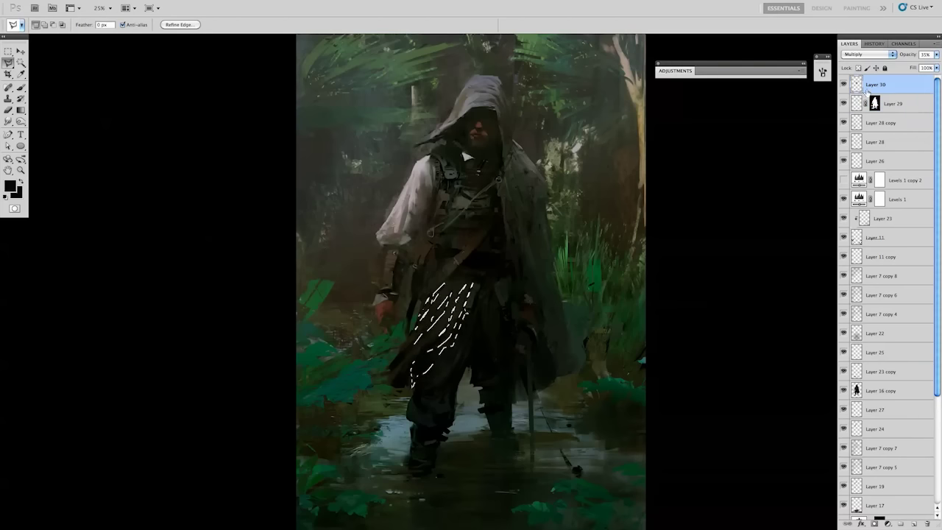
{"action": "key", "text": "ctrl+d"}
{"action": "key", "text": "g"}
{"action": "key", "text": "b"}
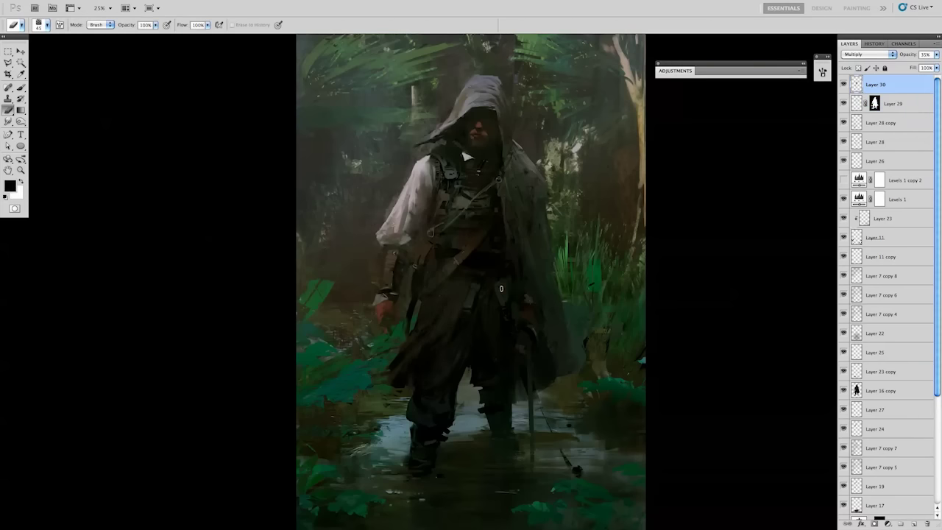
Darken the orange highlight on the face with a 30% brush on Layer 29.
{"action": "key", "text": "ctrl+shift+d"}
{"action": "key", "text": "g"}
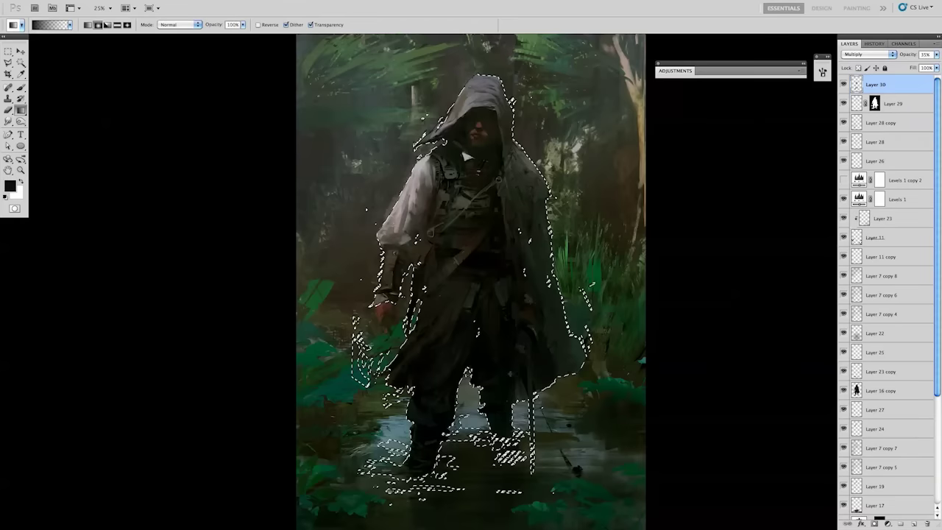
{"action": "key", "text": "ctrl+d"}
{"action": "key", "text": "m"}
{"action": "left_click", "coordinate": [844, 104], "text": "alt"}
{"action": "key", "text": "alt+bracketleft"}
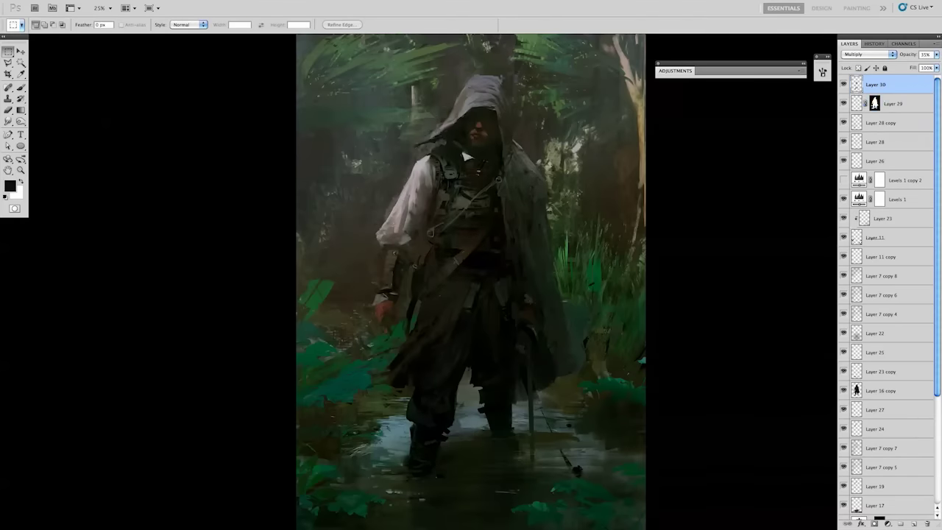
{"action": "key", "text": "b"}
{"action": "key", "text": "x"}
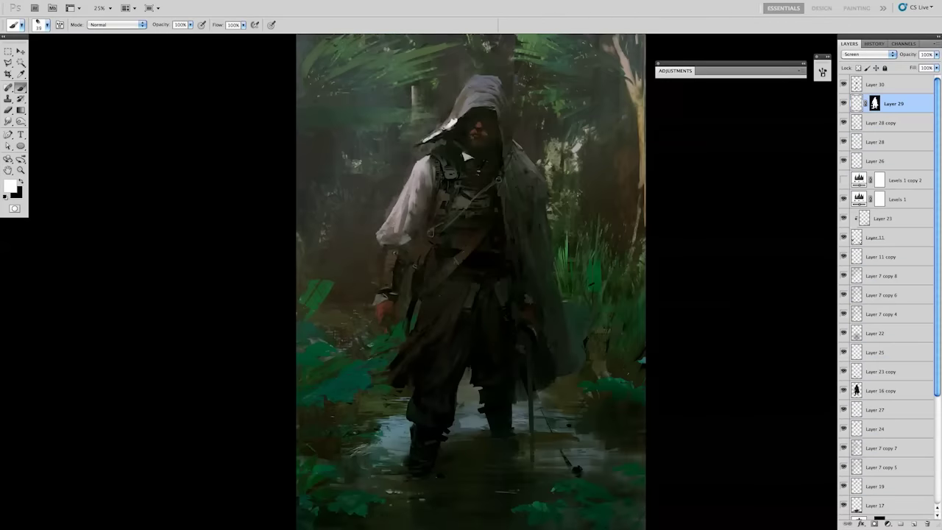
{"action": "key", "text": "ctrl+plus"}
{"action": "key", "text": "3"}
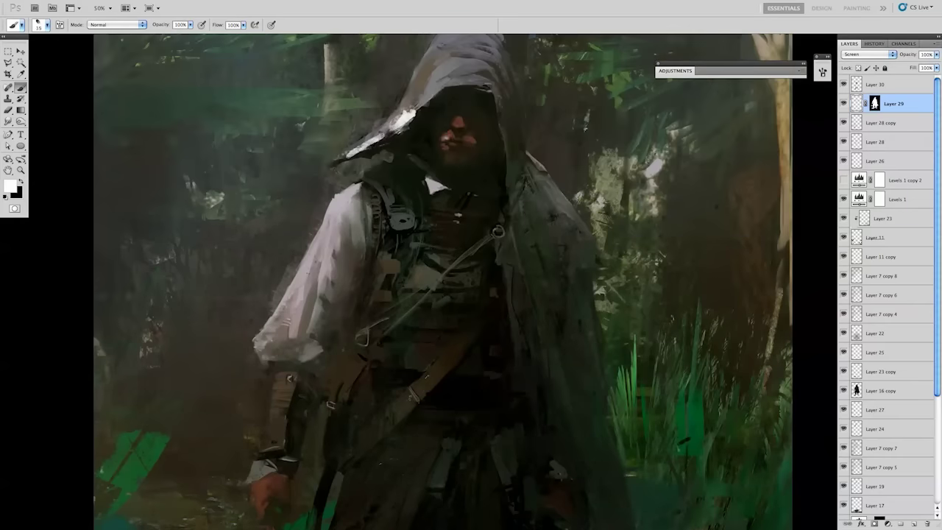
{"action": "left_click_drag", "start_coordinate": [445, 137], "coordinate": [451, 140]}
Add Layer 31 above Layer 30 and check the figure silhouette on Layer 16 copy.
{"action": "key", "text": "ctrl+shift+alt+n"}
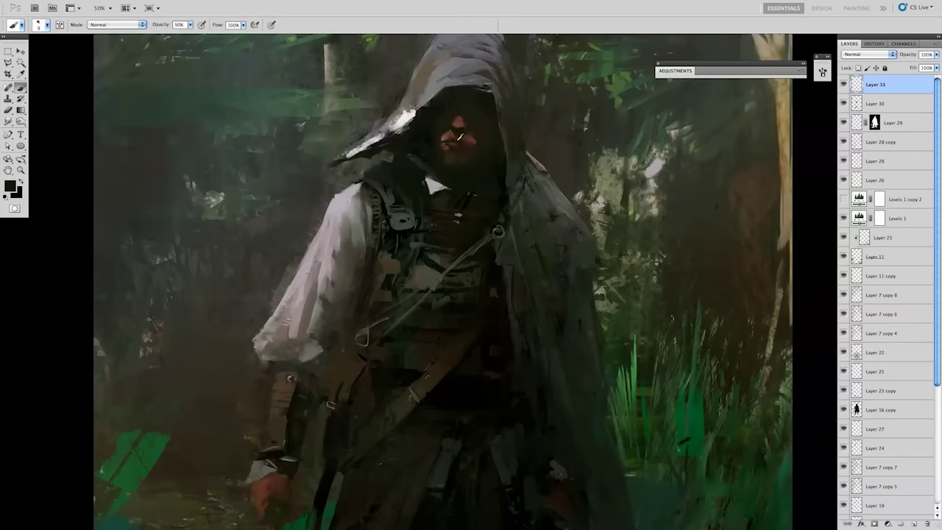
{"action": "key", "text": "ctrl+minus"}
{"action": "key", "text": "ctrl+minus"}
{"action": "key", "text": "ctrl+minus"}
{"action": "key", "text": "ctrl+plus"}
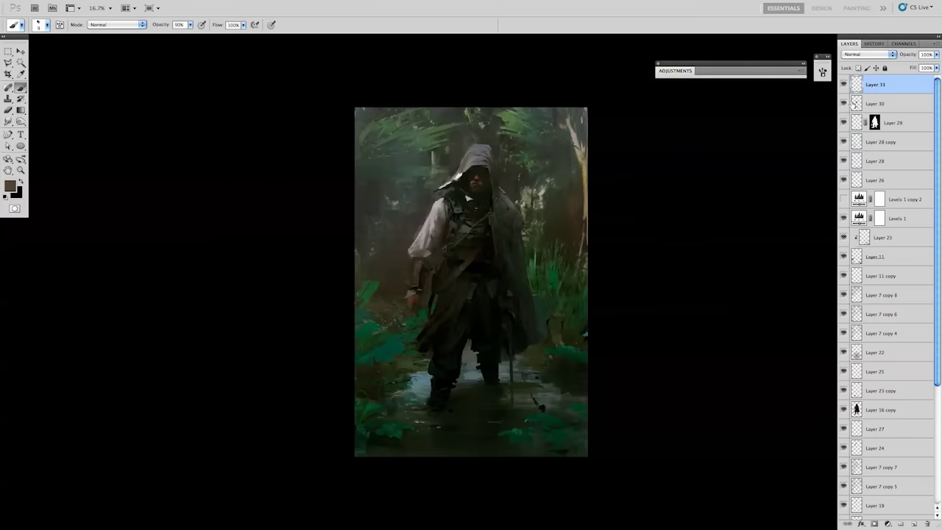
{"action": "left_click", "coordinate": [854, 104]}
{"action": "left_click", "coordinate": [854, 123]}
{"action": "key", "text": "e"}
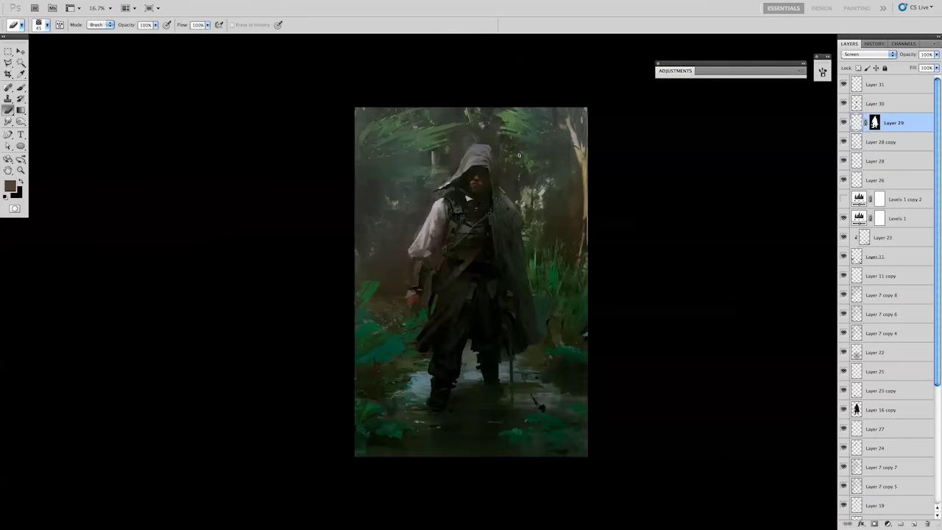
{"action": "scroll", "coordinate": [519, 155], "scroll_direction": "up", "scroll_amount": 1}
{"action": "key", "text": "alt+bracketright"}
{"action": "key", "text": "alt+bracketright"}
{"action": "key", "text": "b"}
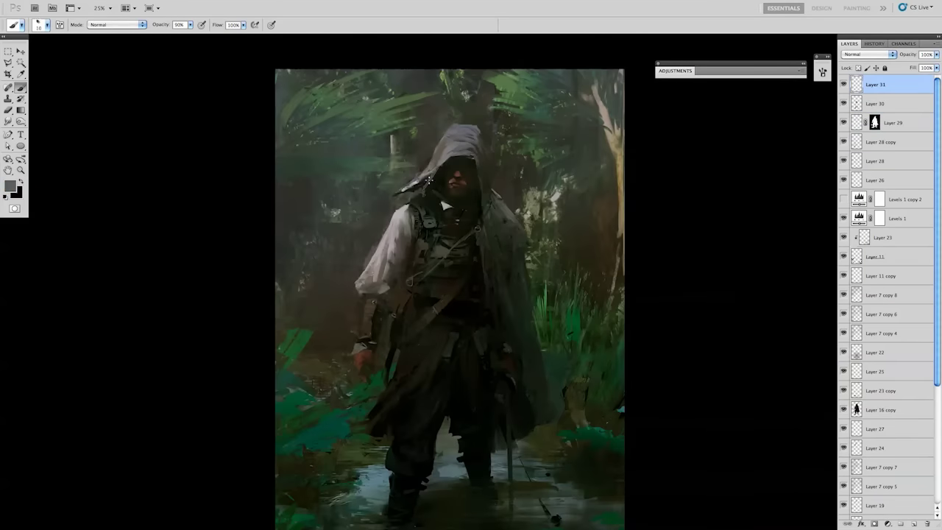
{"action": "left_click", "coordinate": [409, 188], "text": "ctrl"}
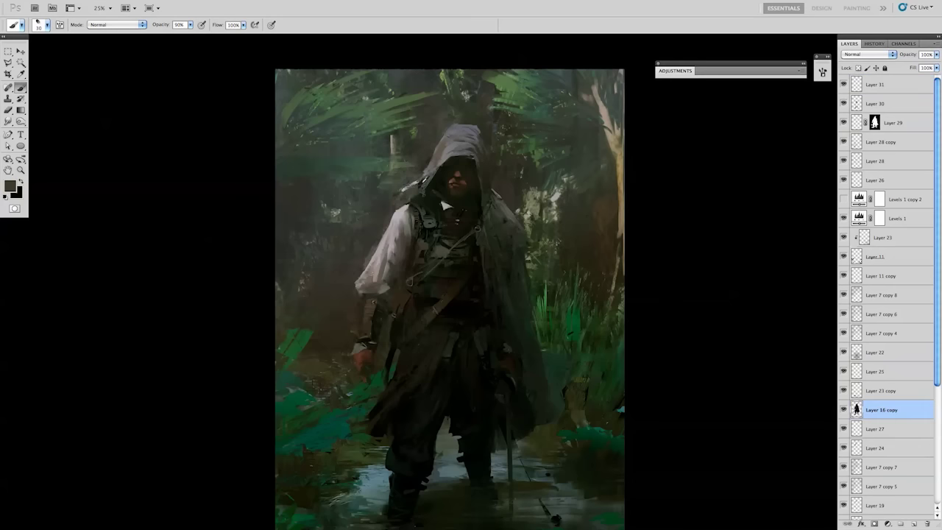
{"action": "key", "text": "d"}
{"action": "key", "text": "alt+BackSpace"}
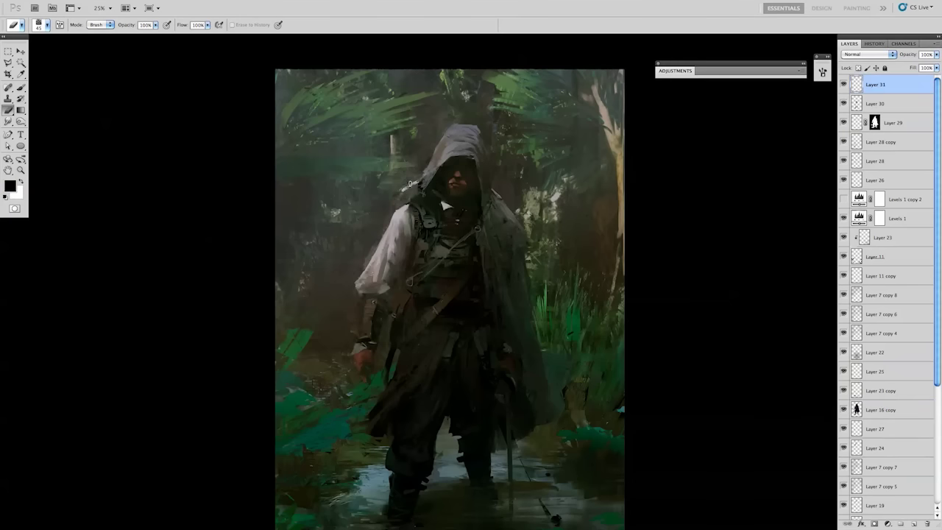
Sample light grey and near-black on Layer 31 and choose a size 25 brush.
{"action": "left_click", "coordinate": [411, 186], "text": "ctrl"}
{"action": "left_click", "coordinate": [435, 177], "text": "alt"}
{"action": "key", "text": "alt+bracketright"}
{"action": "key", "text": "alt+bracketright"}
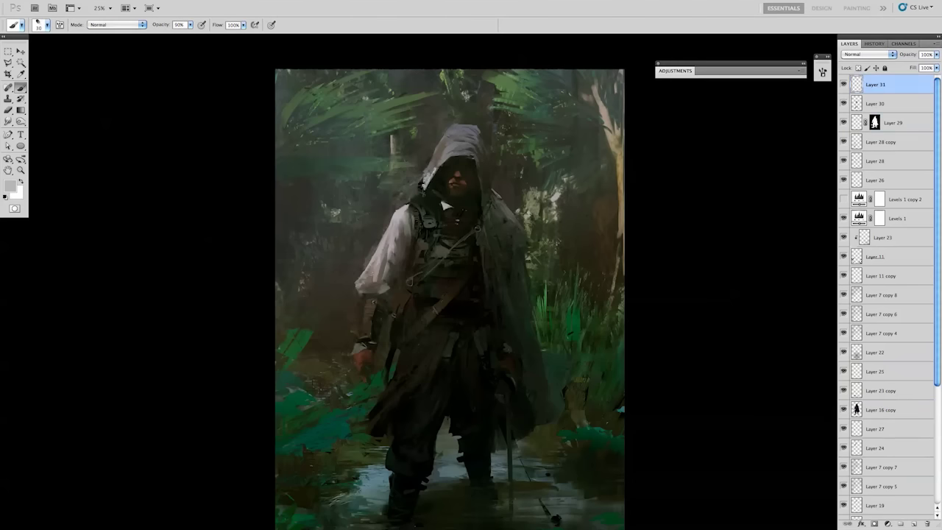
{"action": "left_click", "coordinate": [421, 197], "text": "alt"}
{"action": "left_click_drag", "start_coordinate": [550, 149], "coordinate": [569, 120]}
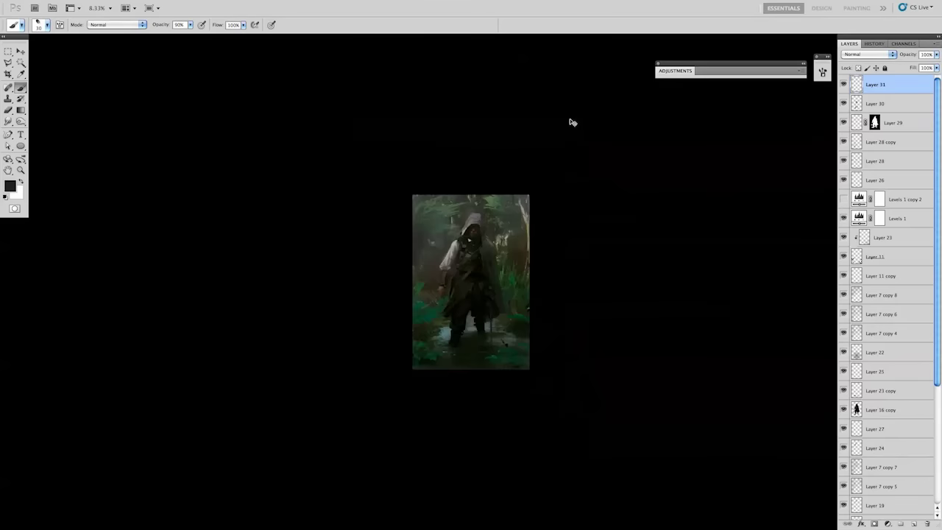
{"action": "key", "text": "r"}
{"action": "key", "text": "b"}
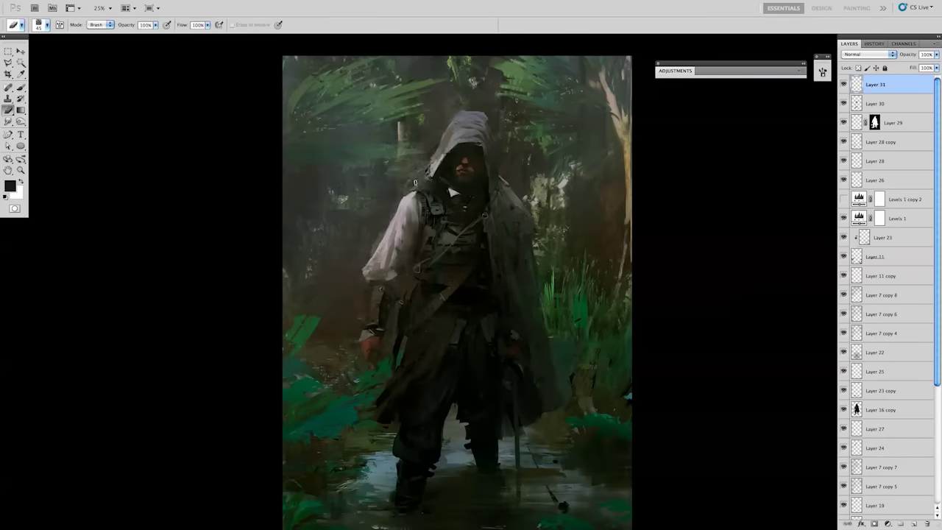
{"action": "right_click", "coordinate": [432, 193]}
{"action": "left_click_drag", "start_coordinate": [917, 221], "coordinate": [913, 468]}
{"action": "double_click", "coordinate": [508, 214]}
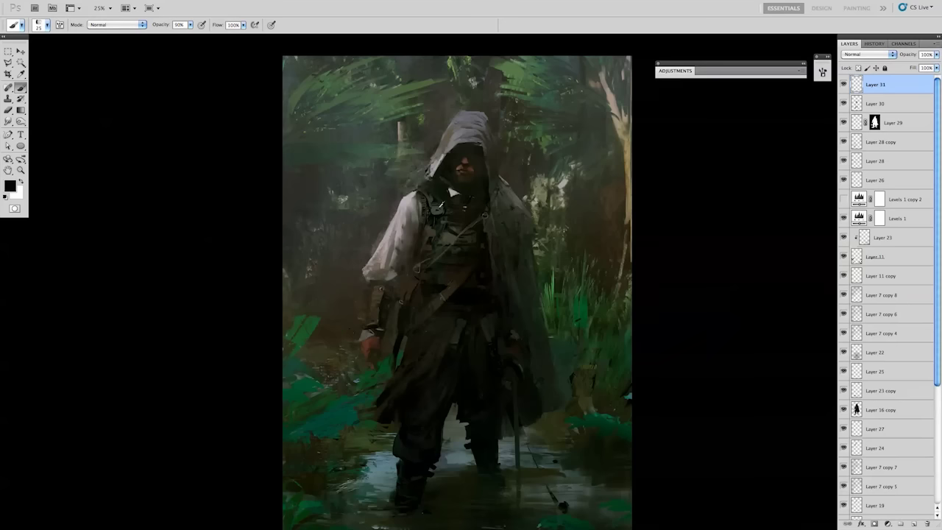
Sample dark greys, flip the canvas horizontally to check the composition, and erase touch-ups.
{"action": "key", "text": "x"}
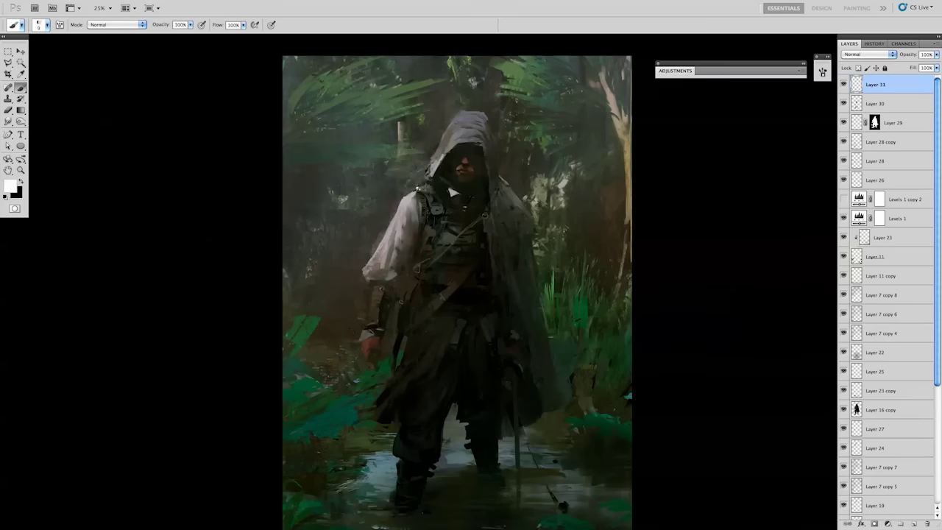
{"action": "left_click", "coordinate": [427, 193], "text": "alt"}
{"action": "key", "text": "d"}
{"action": "left_click", "coordinate": [424, 189], "text": "alt"}
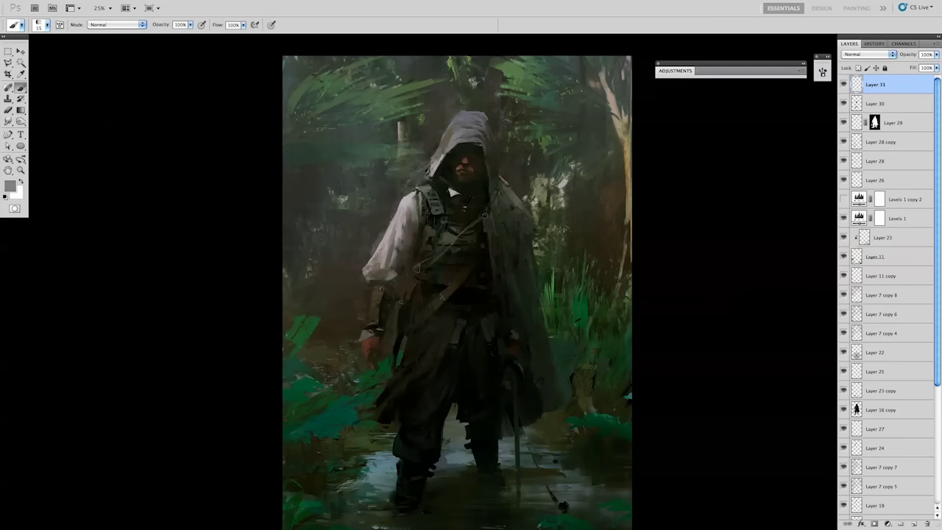
{"action": "key", "text": "ctrl+minus"}
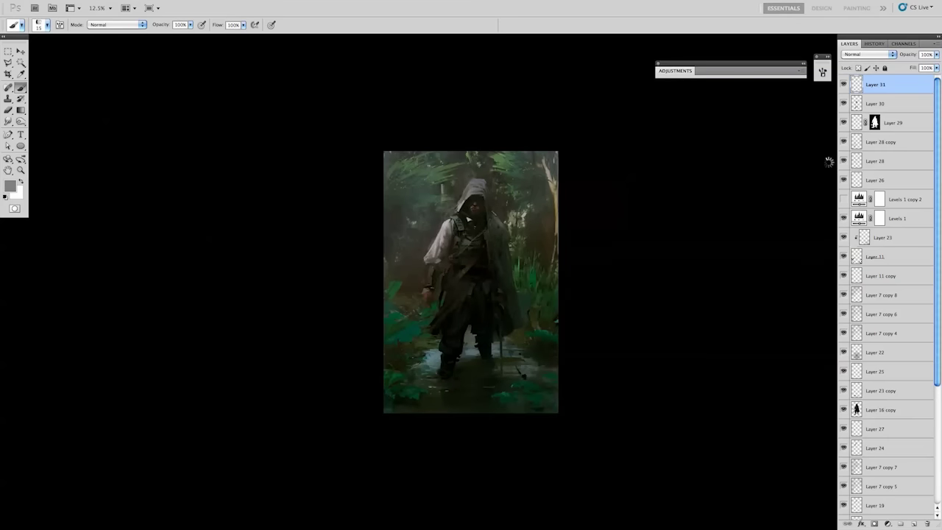
{"action": "key", "text": "ctrl+plus"}
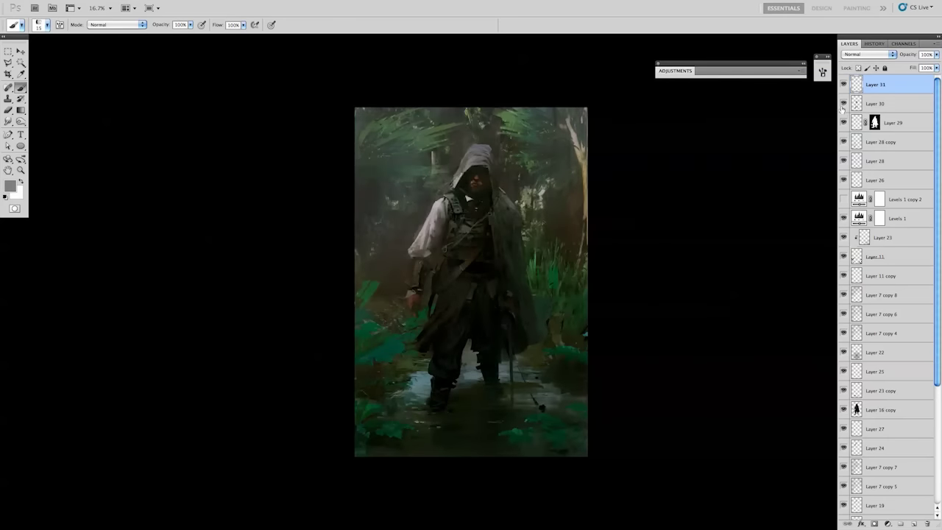
{"action": "key", "text": "e"}
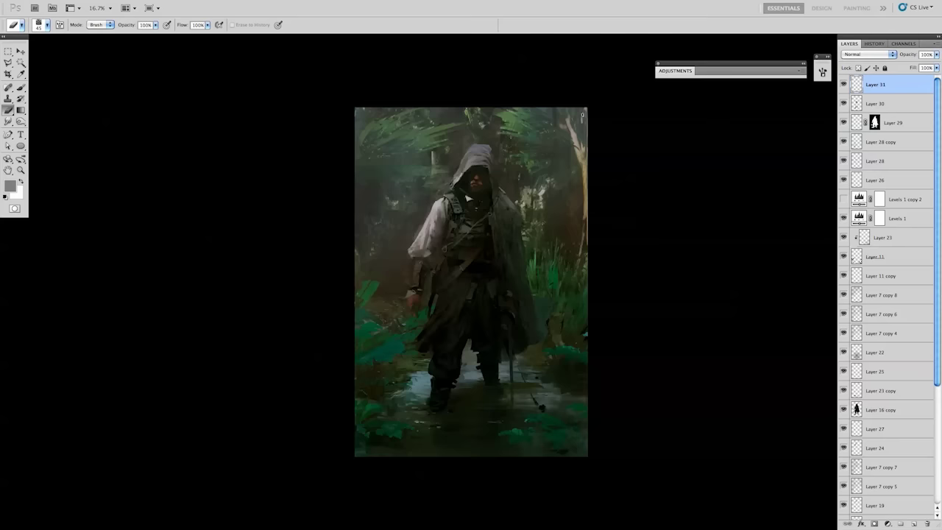
{"action": "scroll", "coordinate": [506, 287], "scroll_direction": "up", "scroll_amount": 2}
{"action": "key", "text": "b"}
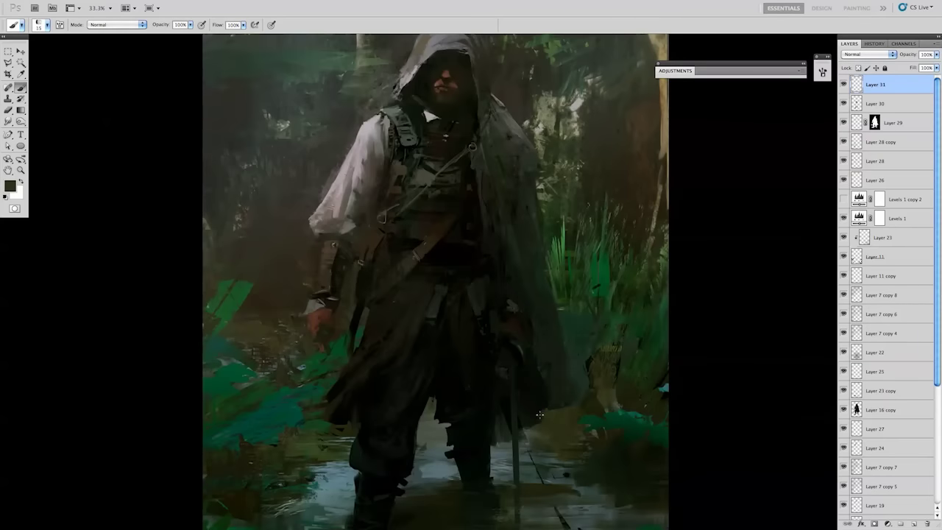
Sample dark grey and brown from the figure and smudge touch-ups on the clothing.
{"action": "left_click", "coordinate": [543, 428], "text": "alt"}
{"action": "right_click", "coordinate": [540, 399]}
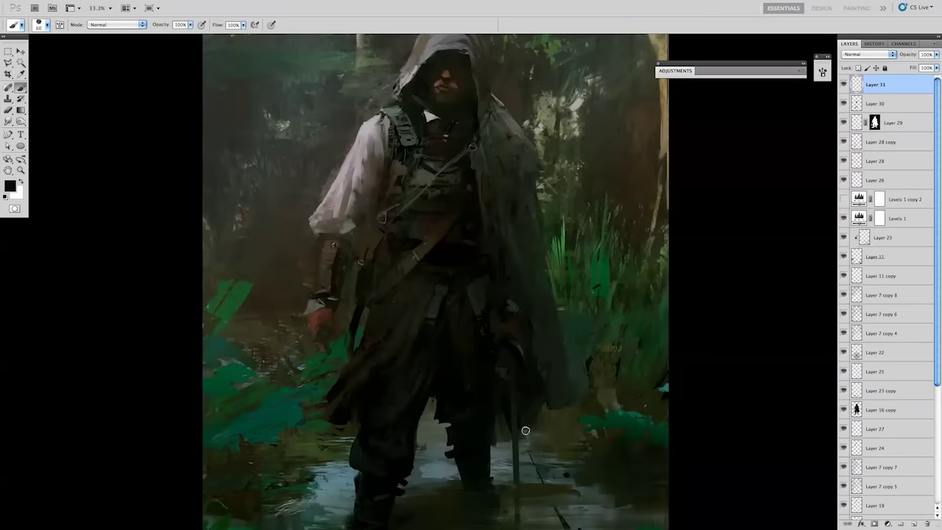
{"action": "key", "text": "r"}
{"action": "left_click_drag", "start_coordinate": [572, 352], "coordinate": [539, 410]}
{"action": "key", "text": "b"}
{"action": "left_click", "coordinate": [393, 152], "text": "alt"}
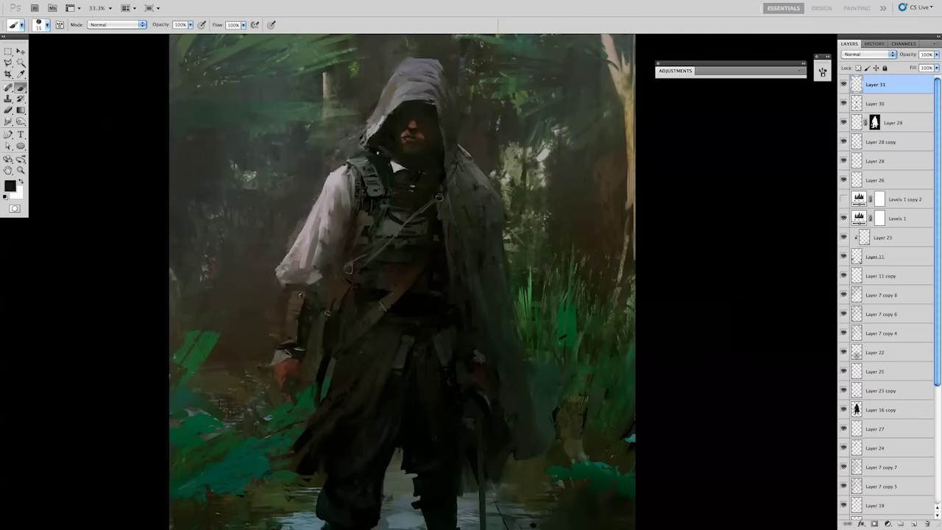
{"action": "left_click_drag", "start_coordinate": [546, 138], "coordinate": [533, 131]}
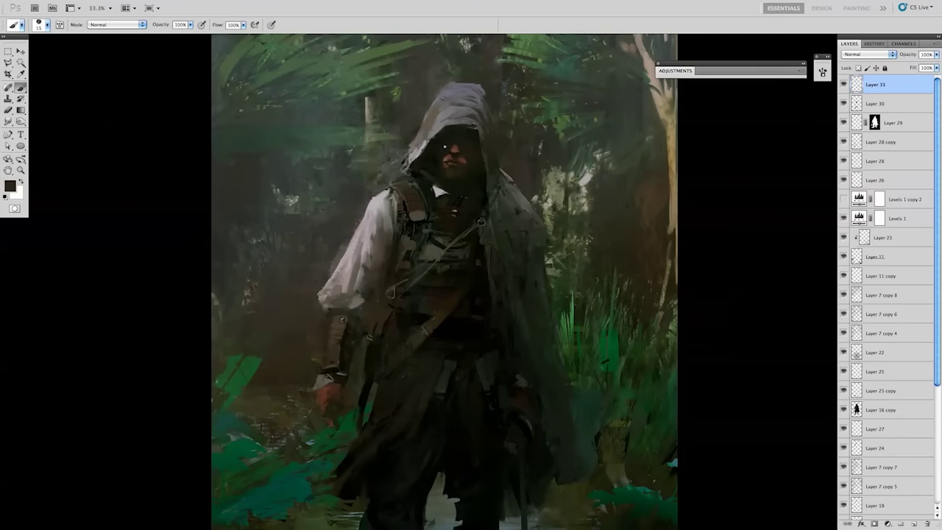
{"action": "left_click", "coordinate": [405, 187], "text": "alt"}
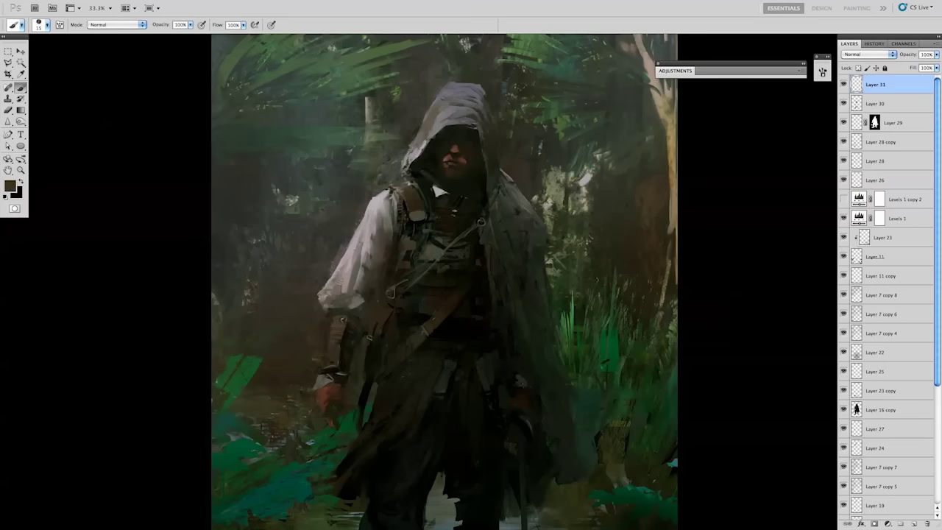
Enlarge the brush and sample a mid-grey near the top of the painting.
{"action": "key", "text": "ctrl+minus"}
{"action": "key", "text": "ctrl+plus"}
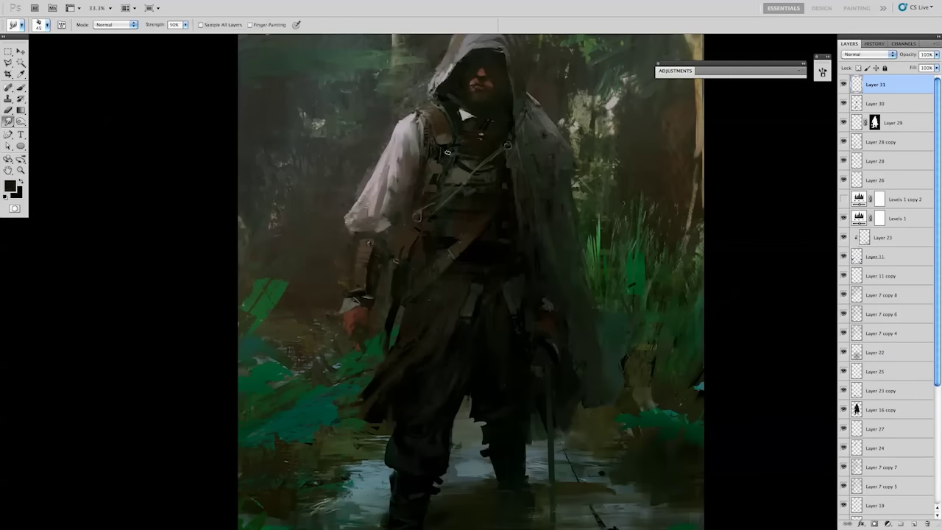
{"action": "mouse_move", "coordinate": [446, 146]}
{"action": "left_mouse_down"}
{"action": "mouse_move", "coordinate": [419, 167]}
{"action": "mouse_move", "coordinate": [374, 241]}
{"action": "left_mouse_up"}
{"action": "left_click", "coordinate": [416, 126], "text": "alt"}
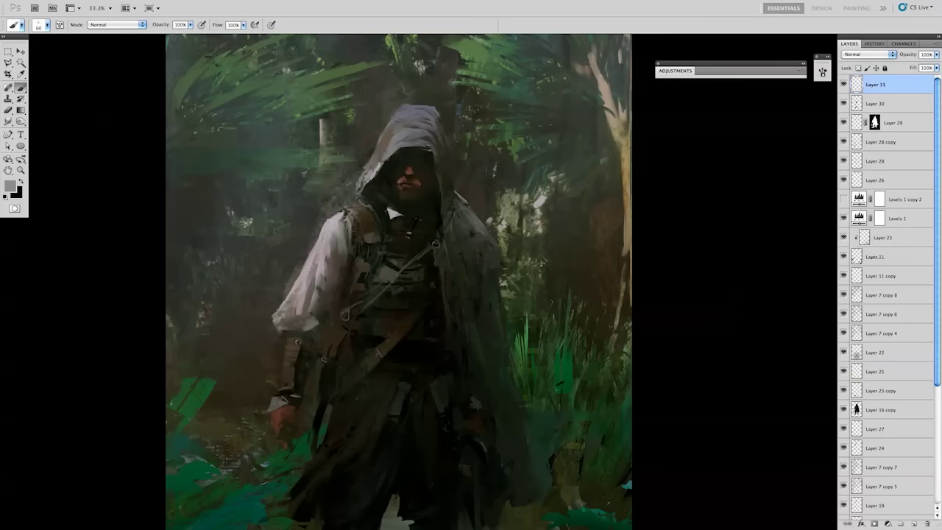
{"action": "key", "text": "ctrl+minus"}
{"action": "key", "text": "r"}
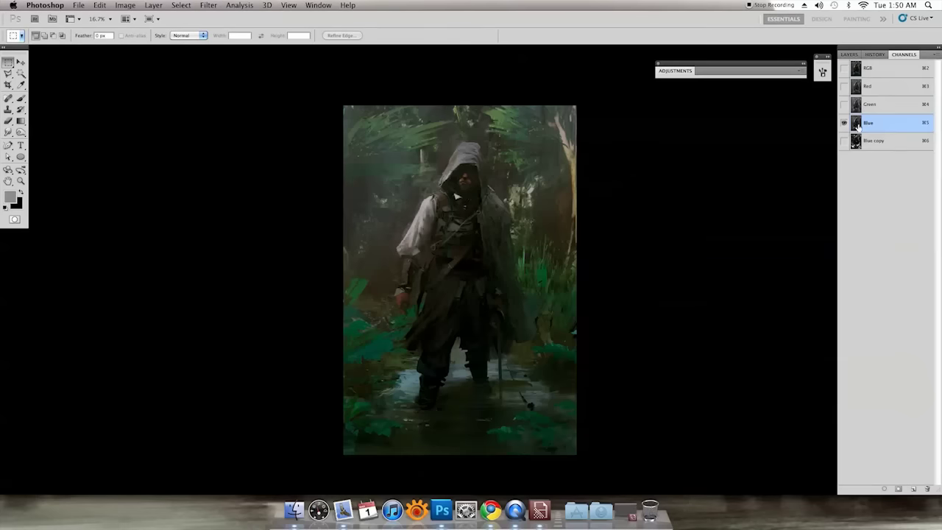
Copy the whole Red channel and paste it into the composite as Layer 32.
{"action": "left_click", "coordinate": [873, 123]}
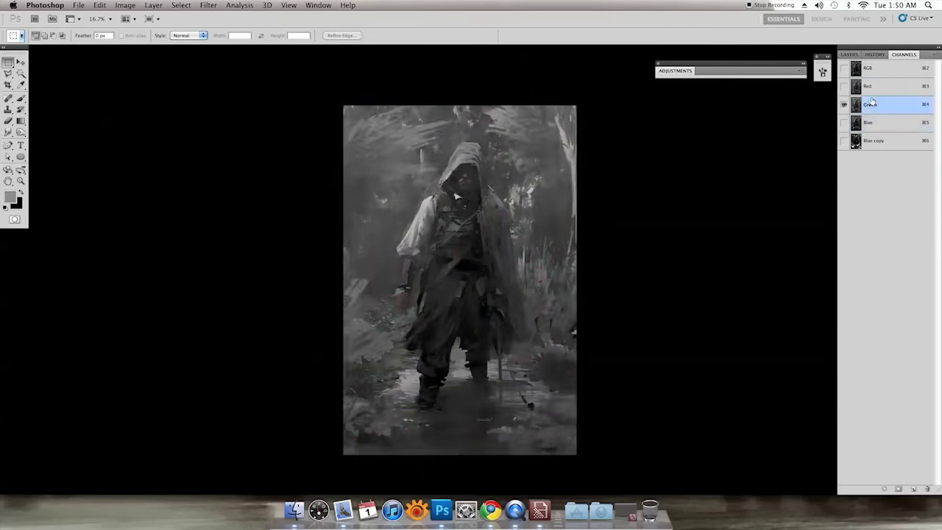
{"action": "left_click", "coordinate": [873, 87]}
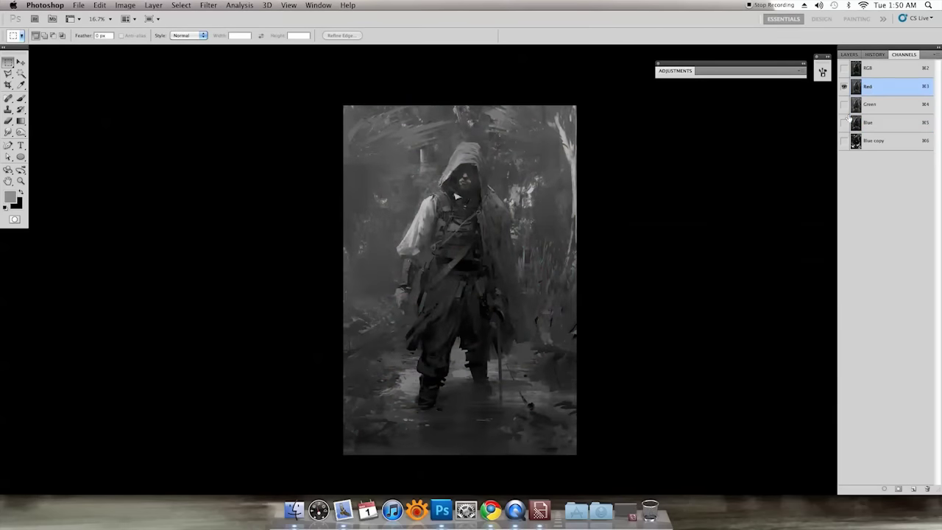
{"action": "key", "text": "super+minus"}
{"action": "key", "text": "super+minus"}
{"action": "key", "text": "super+minus"}
{"action": "right_click", "coordinate": [864, 86]}
{"action": "key", "text": "Escape"}
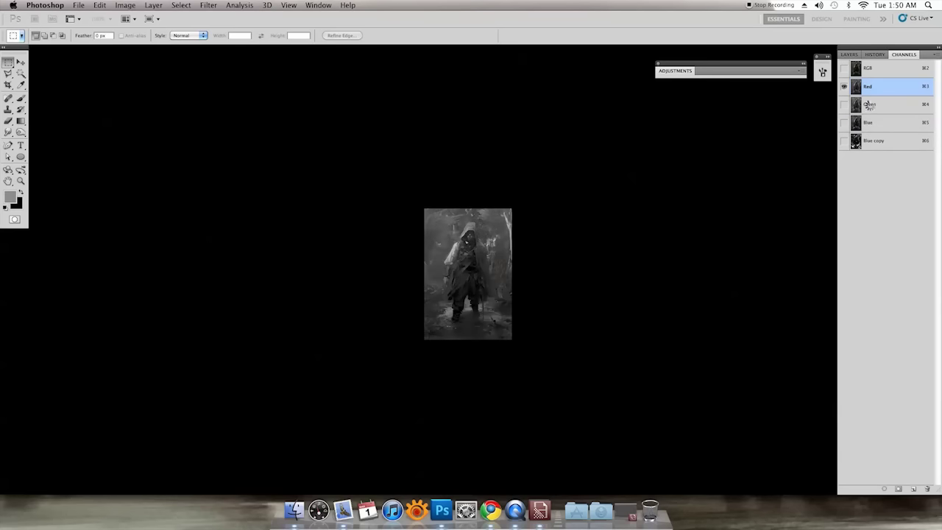
{"action": "key", "text": "super+alt+7"}
{"action": "key", "text": "super+2"}
{"action": "key", "text": "F7"}
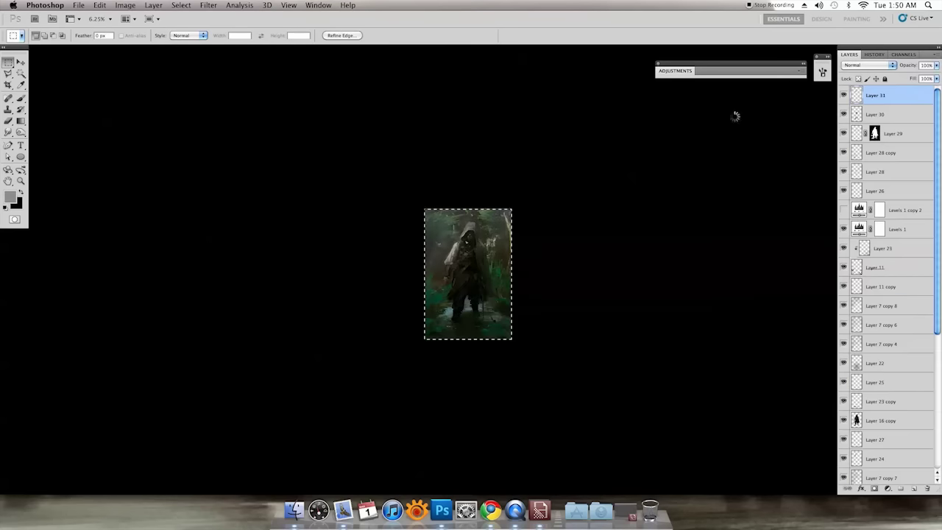
{"action": "key", "text": "super+j"}
{"action": "key", "text": "super+d"}
{"action": "key", "text": "super+plus"}
Set Layer 32 to Luminosity and apply Levels: midtones 0.86, output white 242, blacks 11.
{"action": "left_click", "coordinate": [868, 65]}
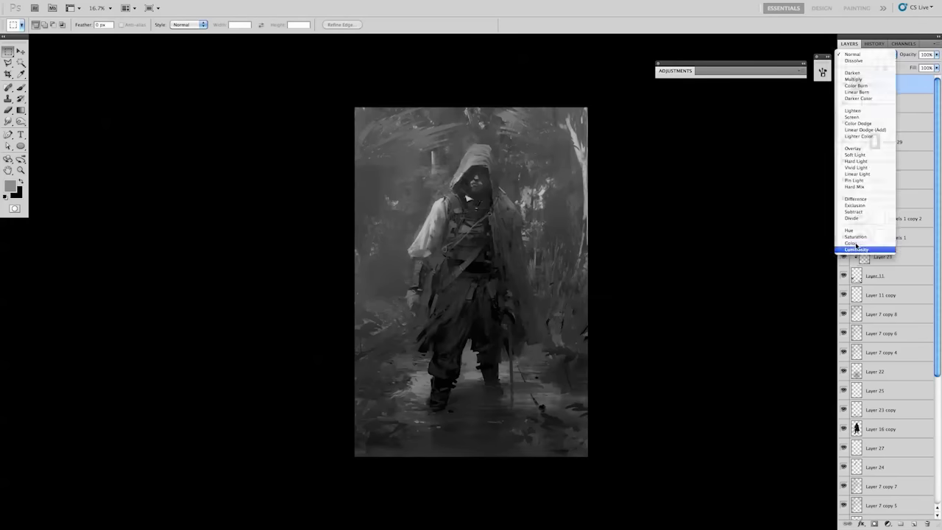
{"action": "left_click", "coordinate": [853, 244]}
{"action": "key", "text": "super+l"}
{"action": "left_click_drag", "start_coordinate": [732, 218], "coordinate": [739, 219]}
{"action": "left_click_drag", "start_coordinate": [795, 260], "coordinate": [789, 263]}
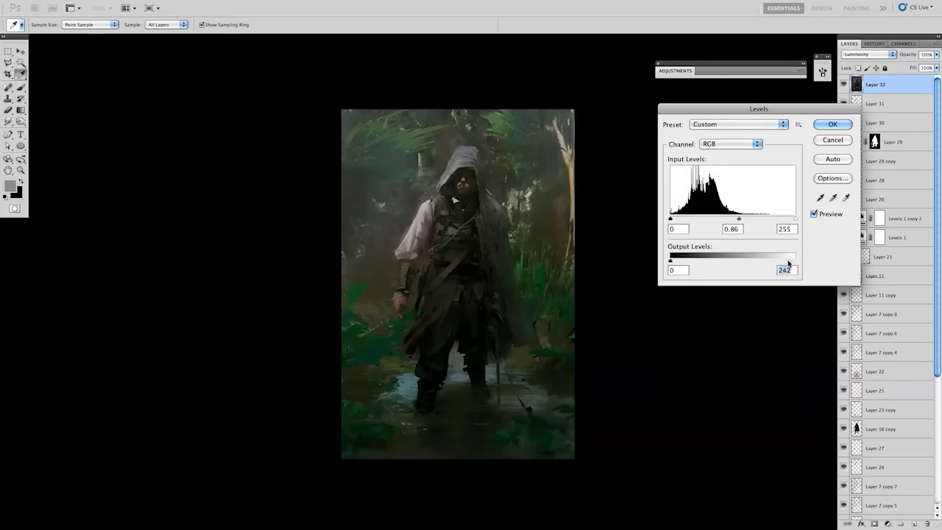
{"action": "key", "text": "Tab"}
{"action": "type", "text": "11"}
{"action": "double_click", "coordinate": [681, 270]}
{"action": "type", "text": "11"}
{"action": "key", "text": "Return"}
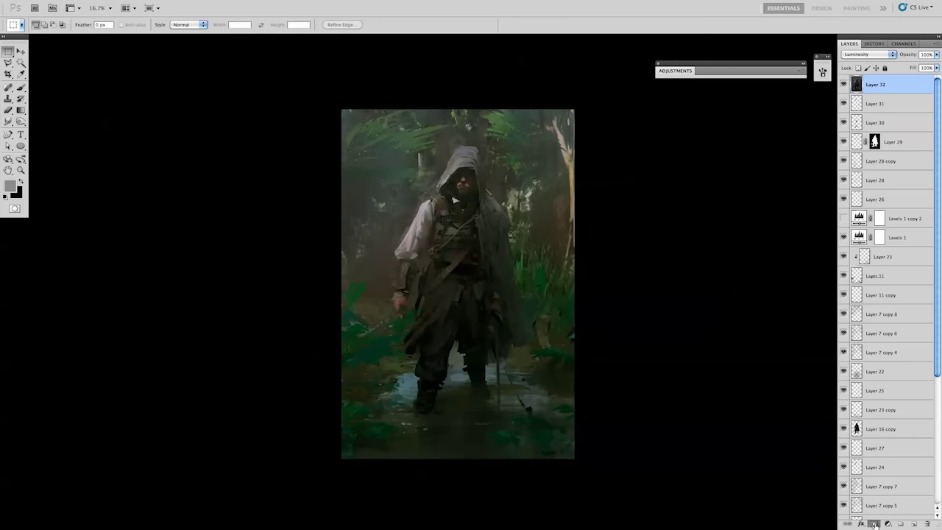
Add a gradient layer mask to Layer 32 and lower its opacity to 51%.
{"action": "left_click", "coordinate": [874, 523]}
{"action": "key", "text": "g"}
{"action": "key", "text": "d"}
{"action": "key", "text": "x"}
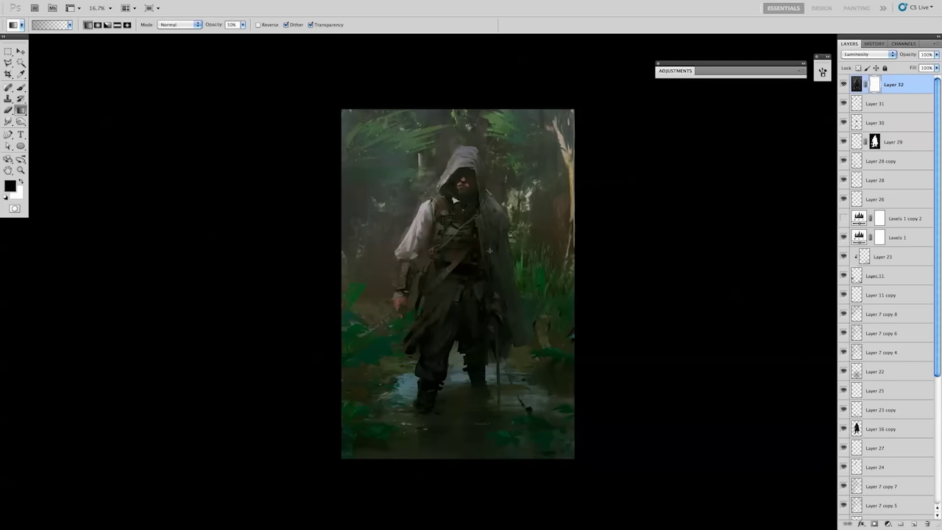
{"action": "left_click", "coordinate": [937, 54]}
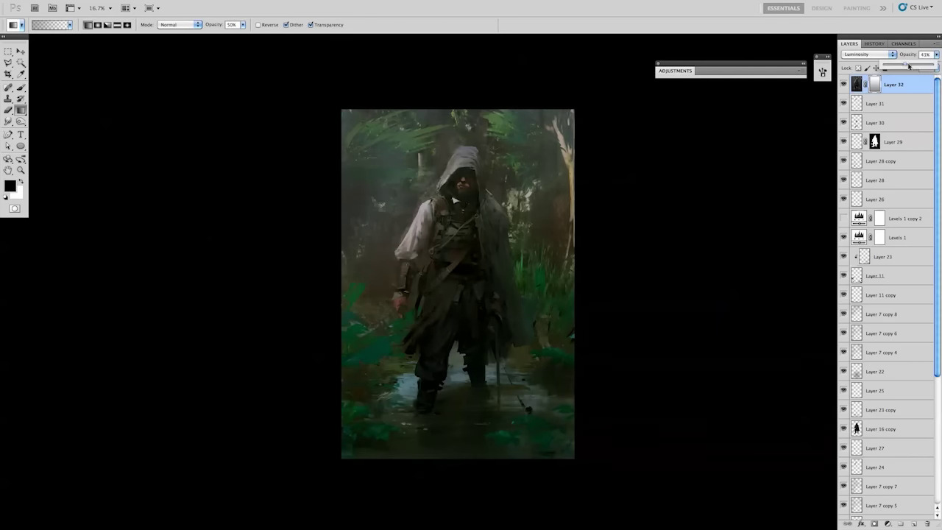
{"action": "left_click_drag", "start_coordinate": [909, 66], "coordinate": [913, 67]}
{"action": "key", "text": "ctrl+minus"}
{"action": "key", "text": "ctrl+minus"}
{"action": "key", "text": "ctrl+minus"}
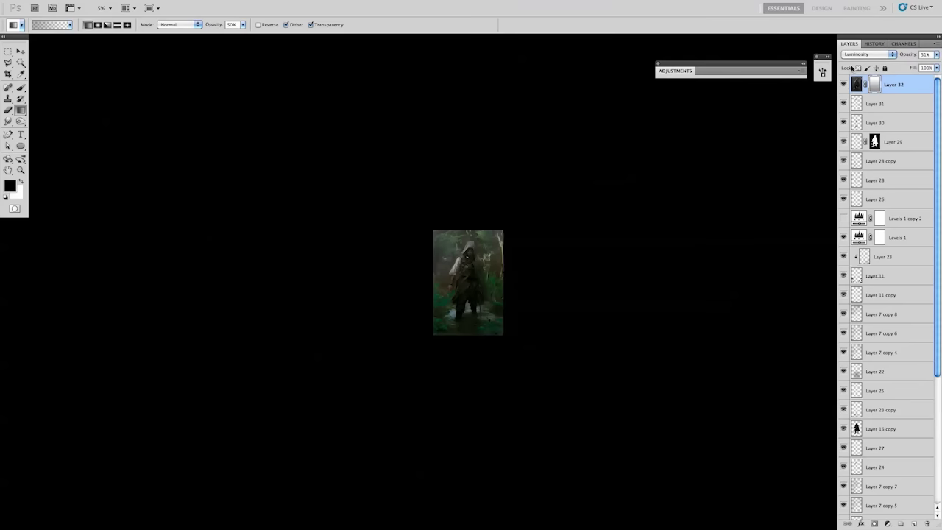
{"action": "key", "text": "ctrl+plus"}
{"action": "key", "text": "ctrl+plus"}
{"action": "key", "text": "ctrl+plus"}
Copy a merged image of all layers and paste it on top as Layer 33.
{"action": "key", "text": "ctrl+alt+a"}
{"action": "key", "text": "ctrl+shift+e"}
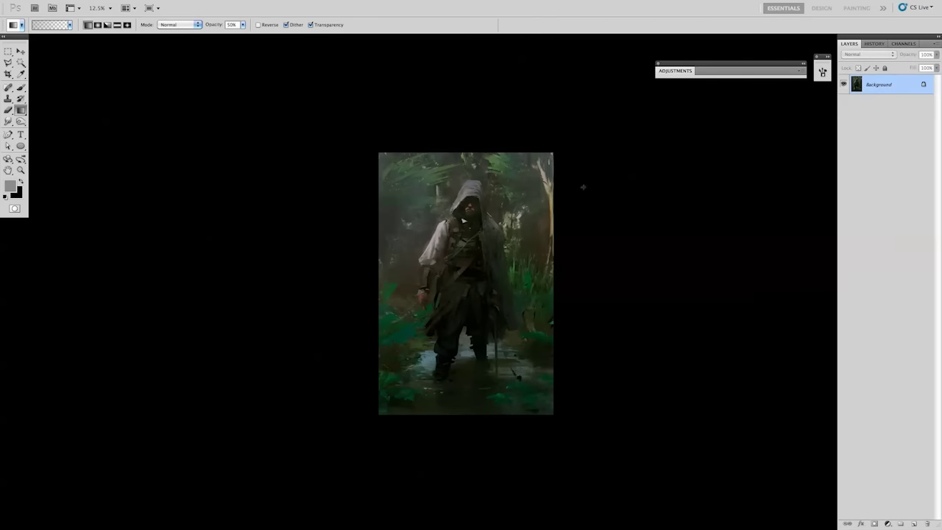
{"action": "key", "text": "m"}
{"action": "key", "text": "ctrl+a"}
{"action": "key", "text": "ctrl+c"}
{"action": "key", "text": "ctrl+alt+z"}
{"action": "key", "text": "ctrl+alt+z"}
{"action": "key", "text": "ctrl+v"}
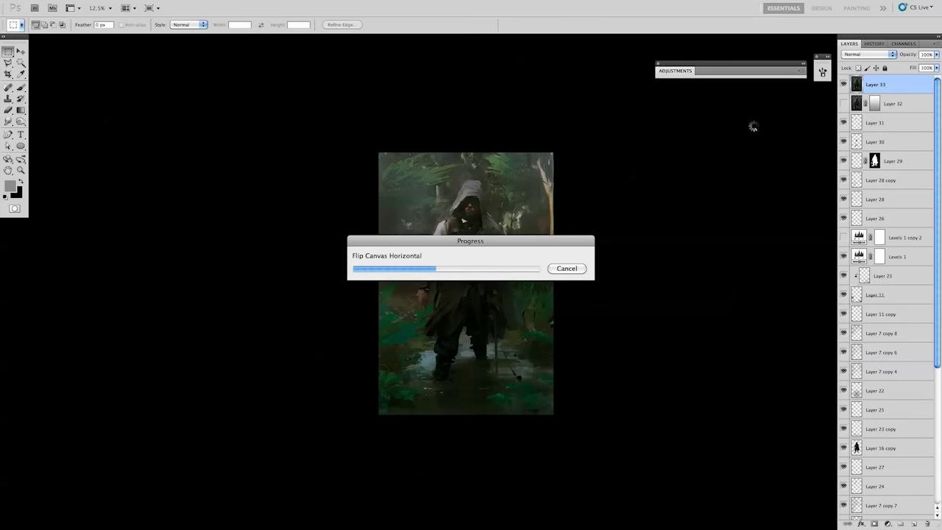
Apply Liquify to Layer 33 with a 960 brush to subtly reshape the mirrored painting.
{"action": "key", "text": "ctrl+plus"}
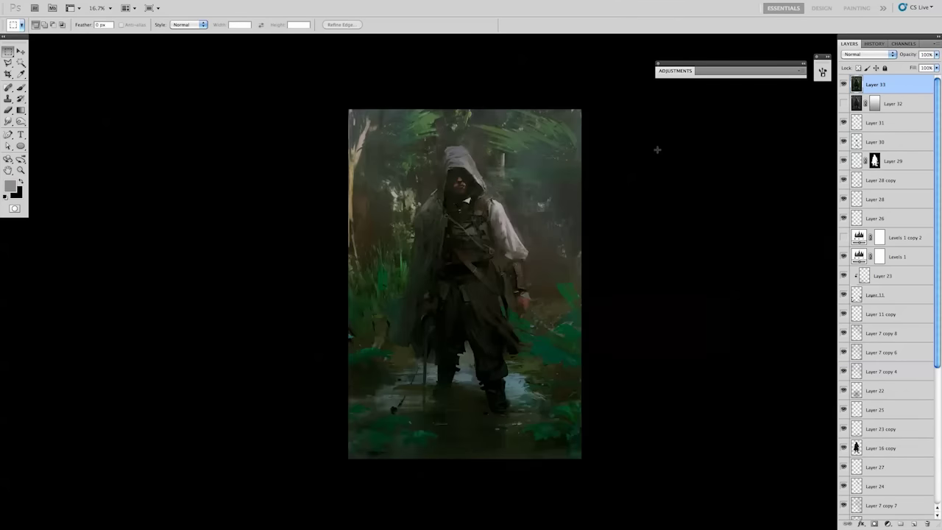
{"action": "left_click", "coordinate": [208, 5]}
{"action": "left_click", "coordinate": [221, 70]}
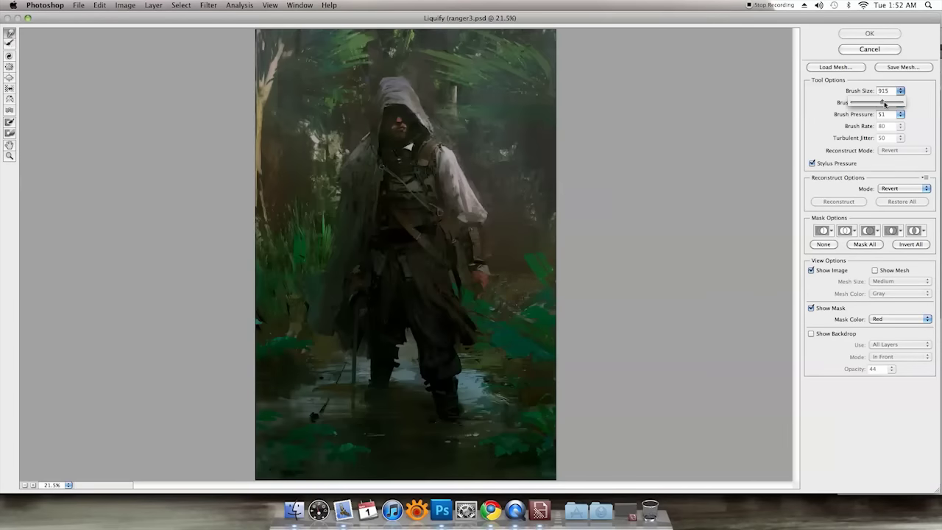
{"action": "left_click_drag", "start_coordinate": [882, 104], "coordinate": [889, 104]}
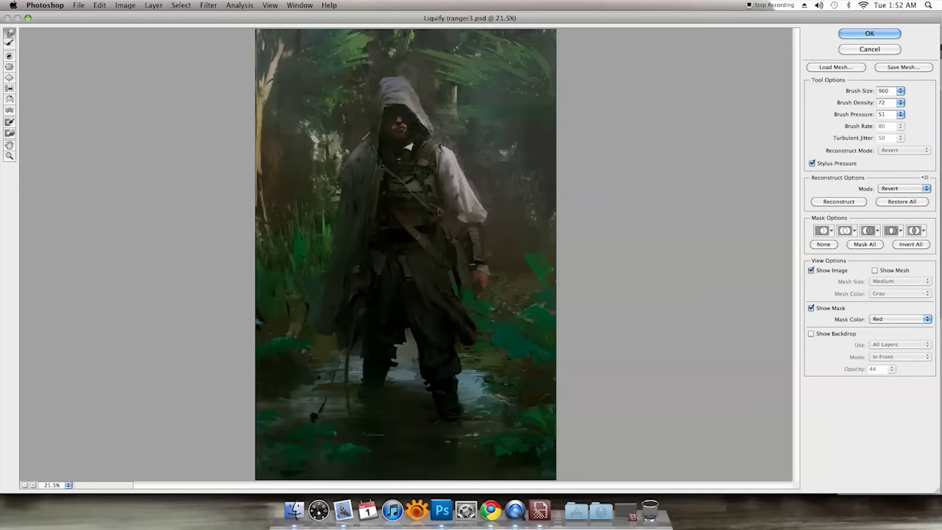
{"action": "left_click", "coordinate": [869, 33]}
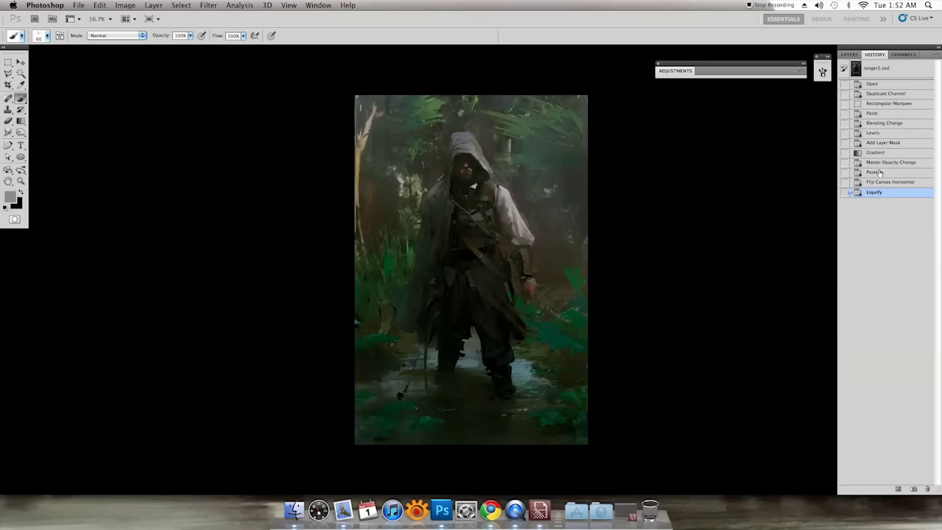
Duplicate Layer 33 and warp it, bulging the bottom and nudging the top and side edges.
{"action": "key", "text": "ctrl+alt+t"}
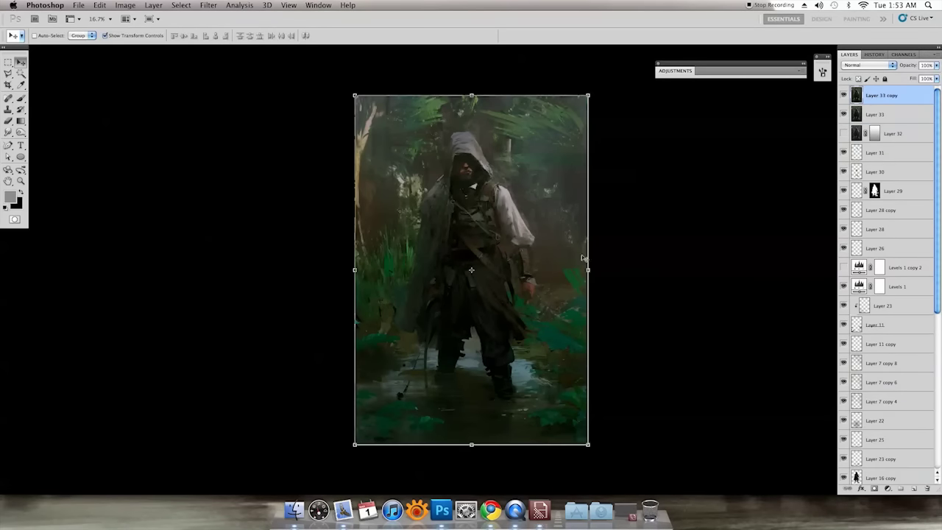
{"action": "right_click", "coordinate": [555, 253]}
{"action": "left_click", "coordinate": [582, 322]}
{"action": "left_click_drag", "start_coordinate": [513, 216], "coordinate": [435, 213]}
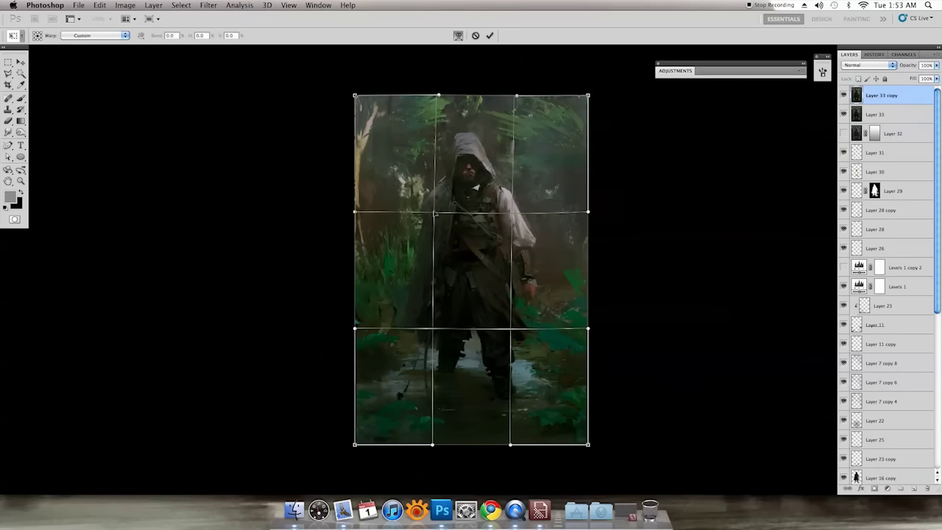
{"action": "left_click_drag", "start_coordinate": [513, 335], "coordinate": [513, 394]}
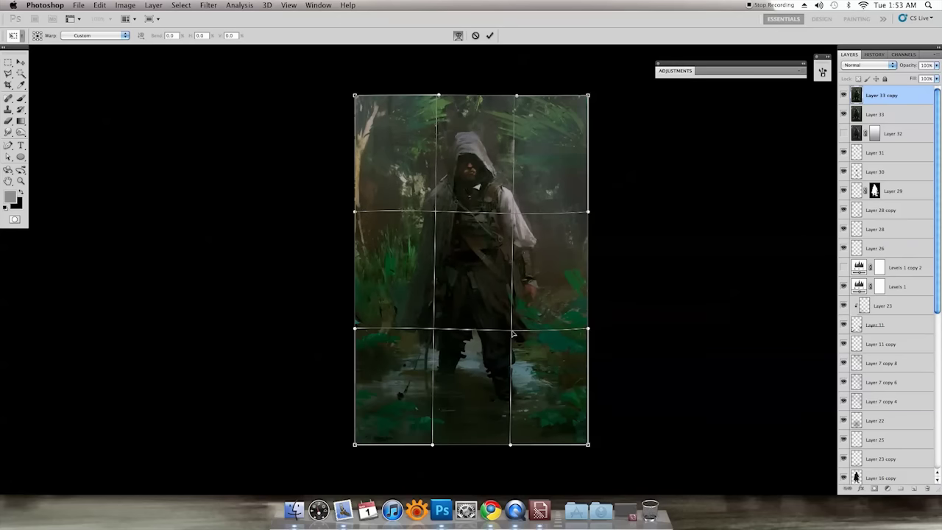
{"action": "left_click_drag", "start_coordinate": [588, 329], "coordinate": [590, 332]}
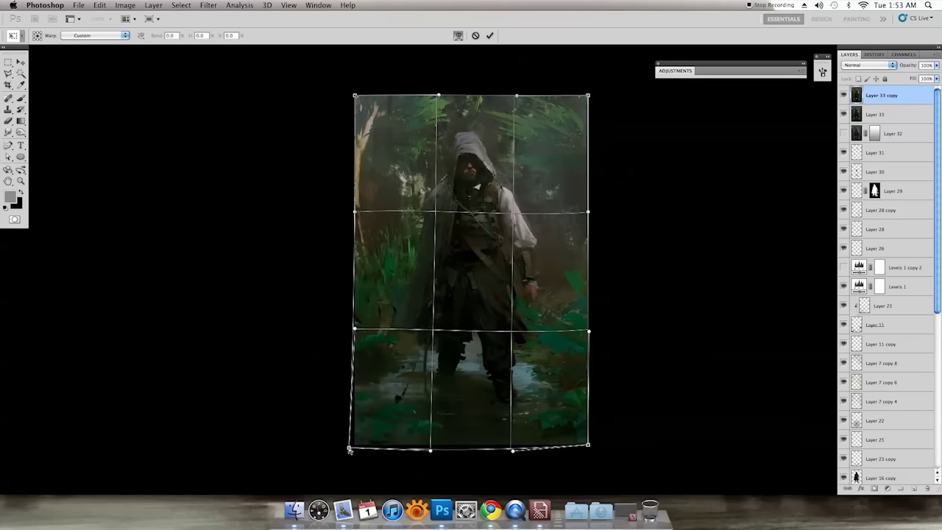
{"action": "left_click_drag", "start_coordinate": [355, 445], "coordinate": [349, 447]}
{"action": "left_click_drag", "start_coordinate": [355, 211], "coordinate": [352, 212]}
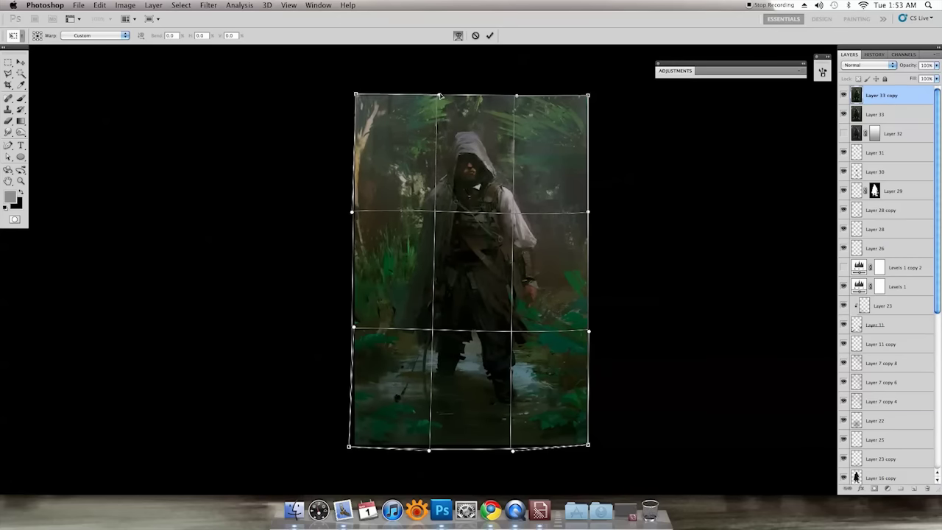
{"action": "left_click_drag", "start_coordinate": [438, 95], "coordinate": [444, 96]}
{"action": "key", "text": "Return"}
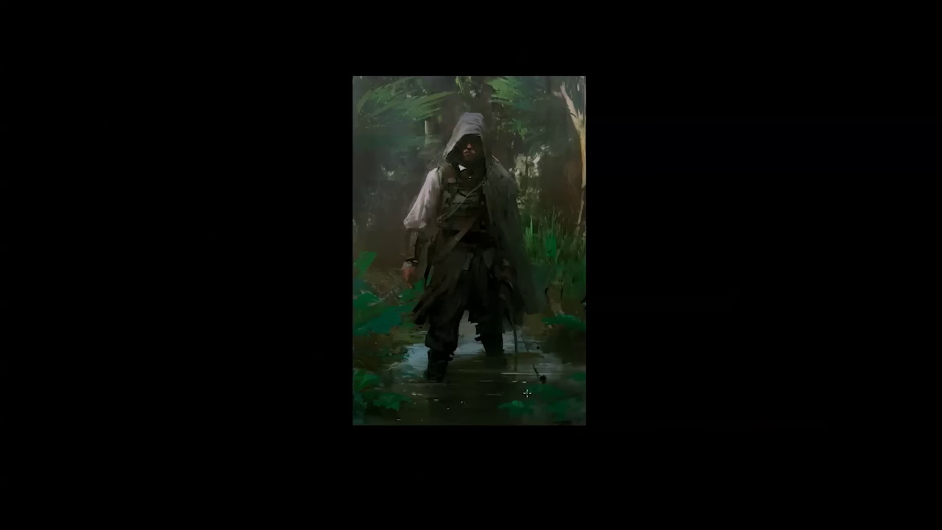
Show the swamp painting alone in Full Screen Mode on black, fitted to the screen height.
{"action": "key", "text": "f"}
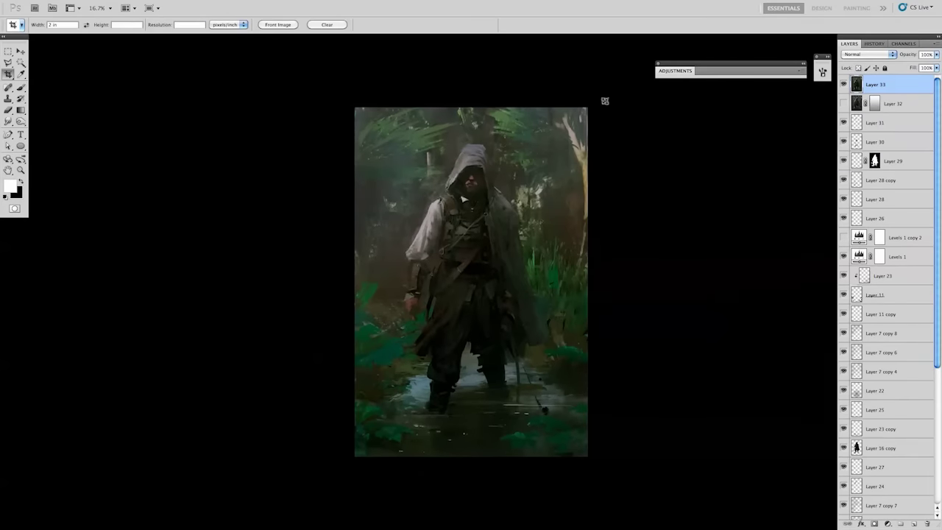
{"action": "key", "text": "f"}
{"action": "key", "text": "ctrl+0"}
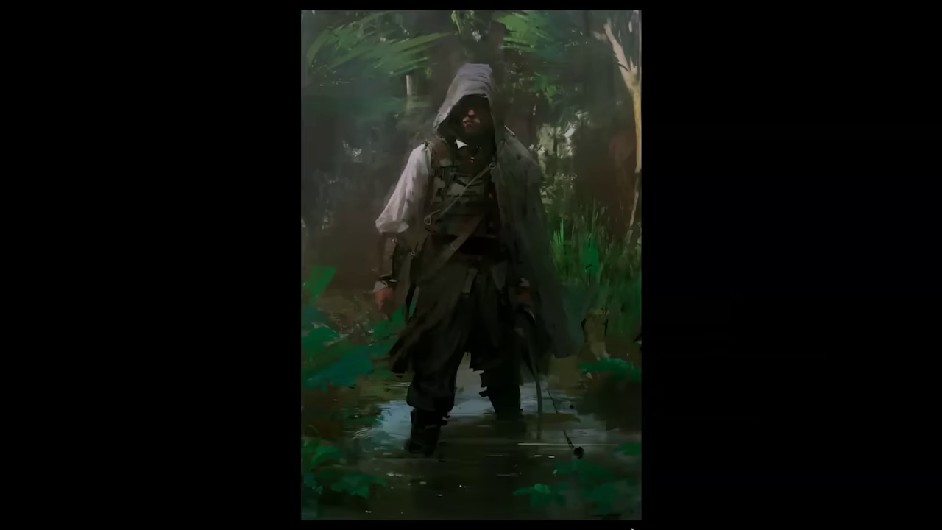